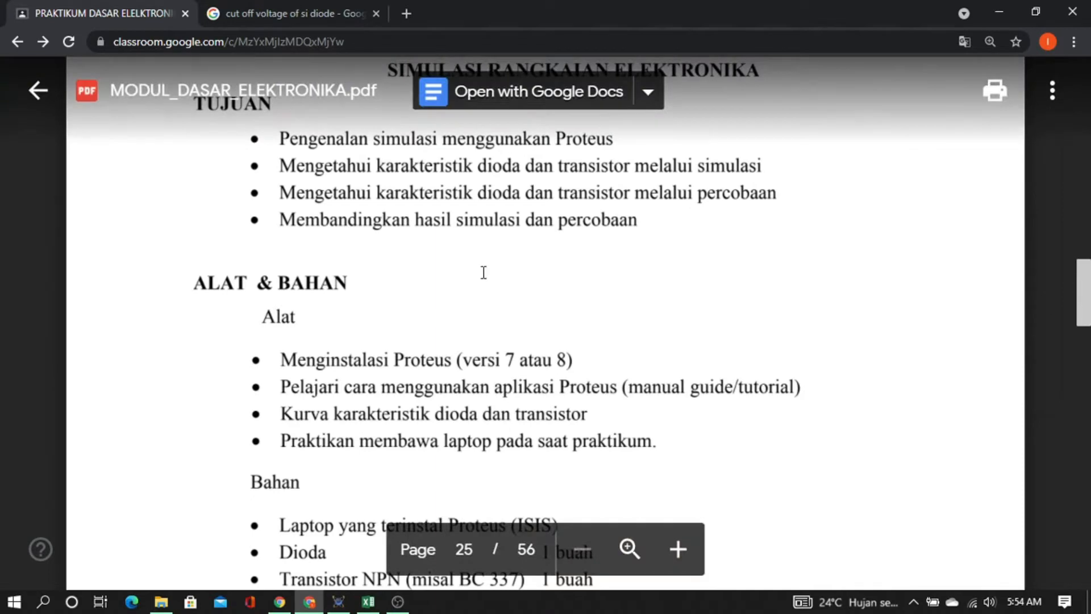
# Read the practicum module from the tools and materials list through the ISIS work steps to the Gambar 7 circuits
pyautogui.scroll(-4, 483, 272)
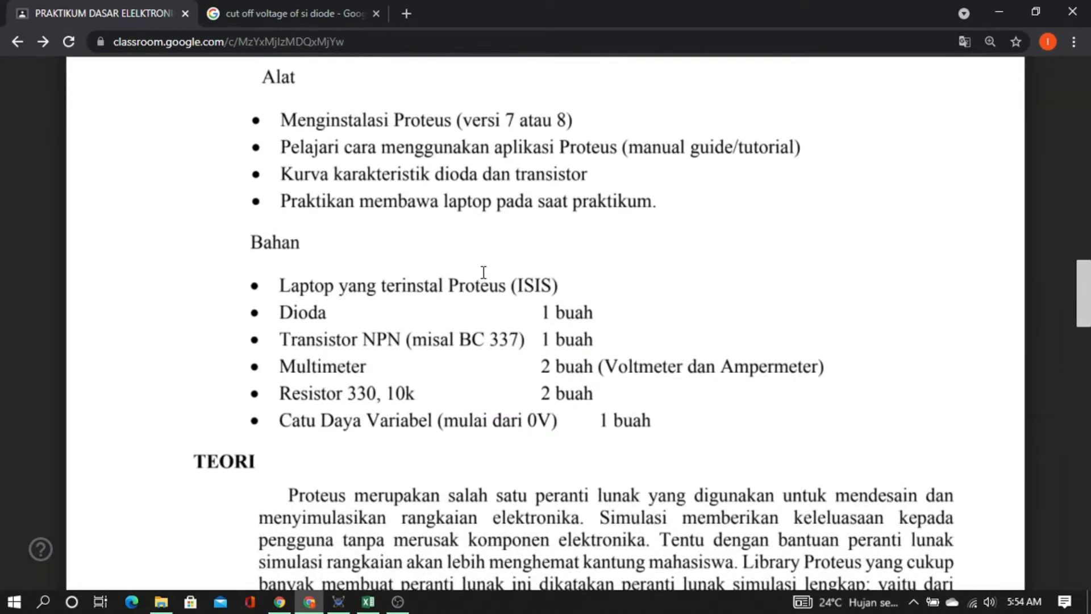
pyautogui.scroll(-1, 483, 272)
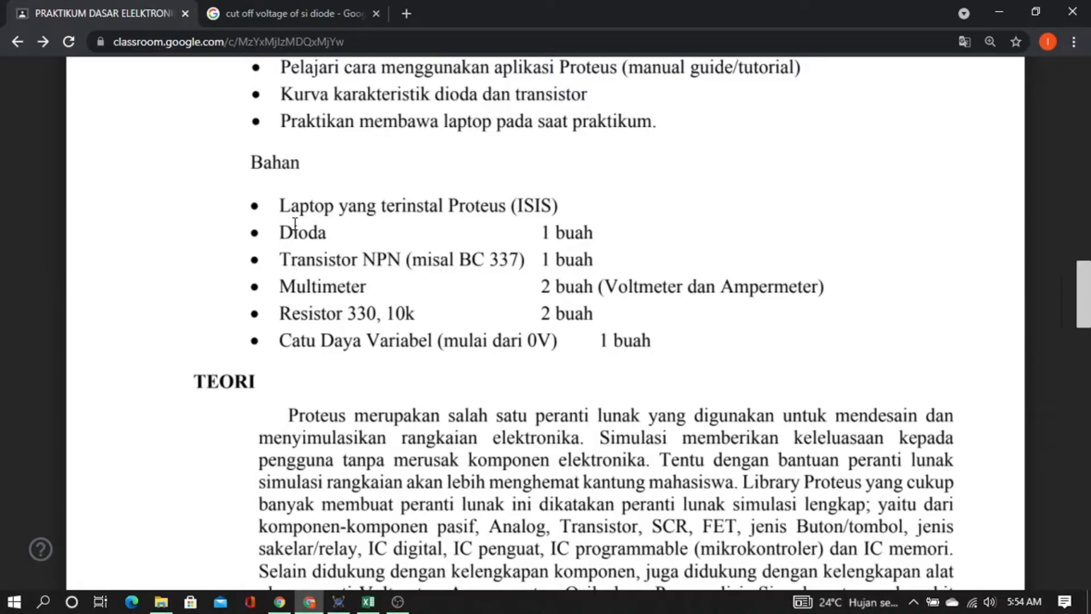
pyautogui.scroll(-15, 292, 224)
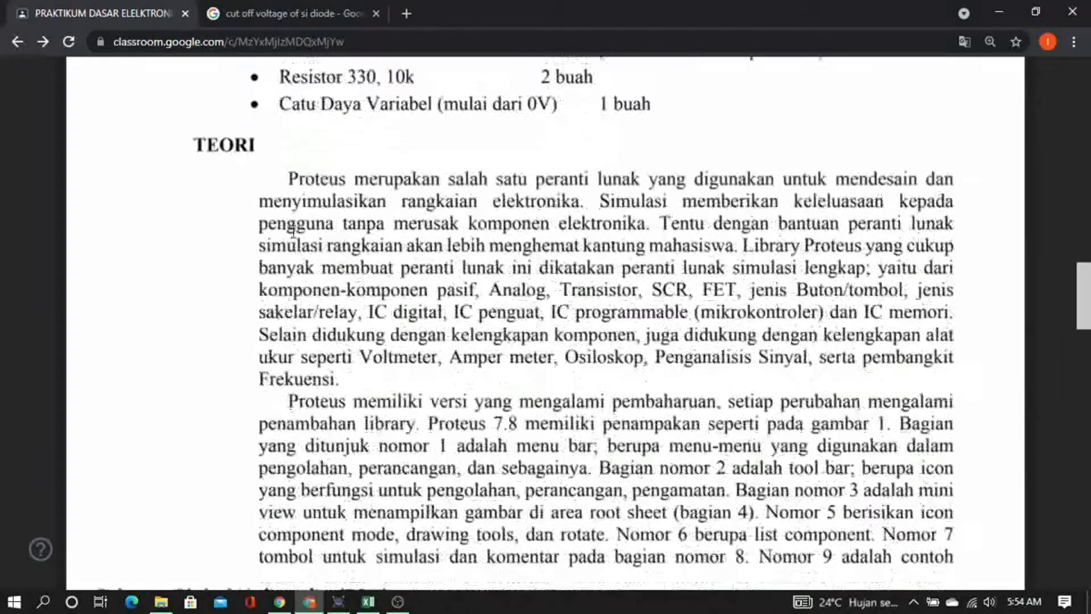
pyautogui.scroll(-15, 294, 230)
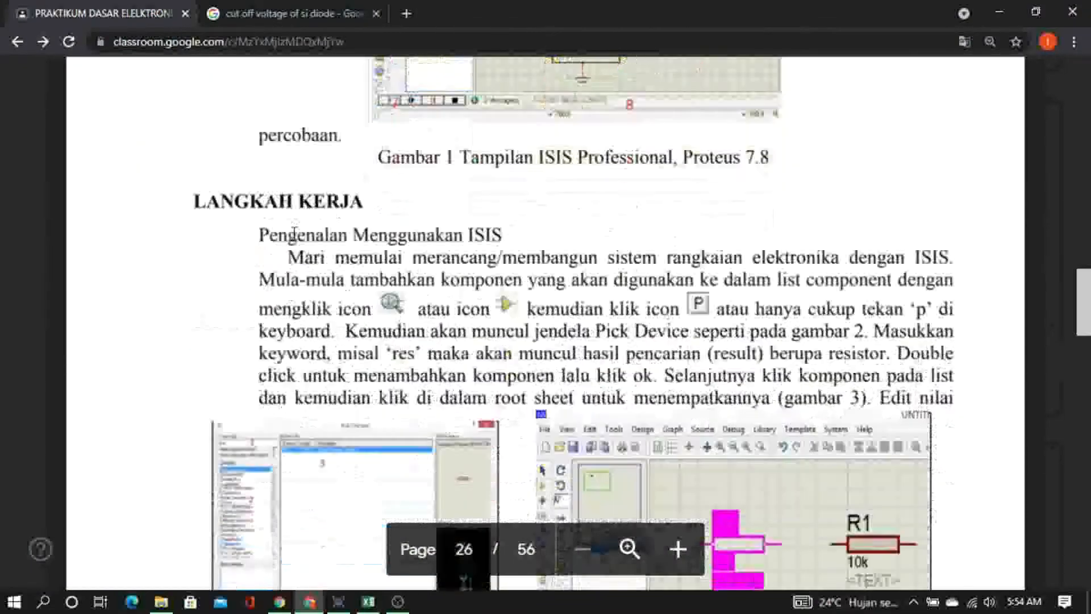
pyautogui.scroll(-15, 294, 233)
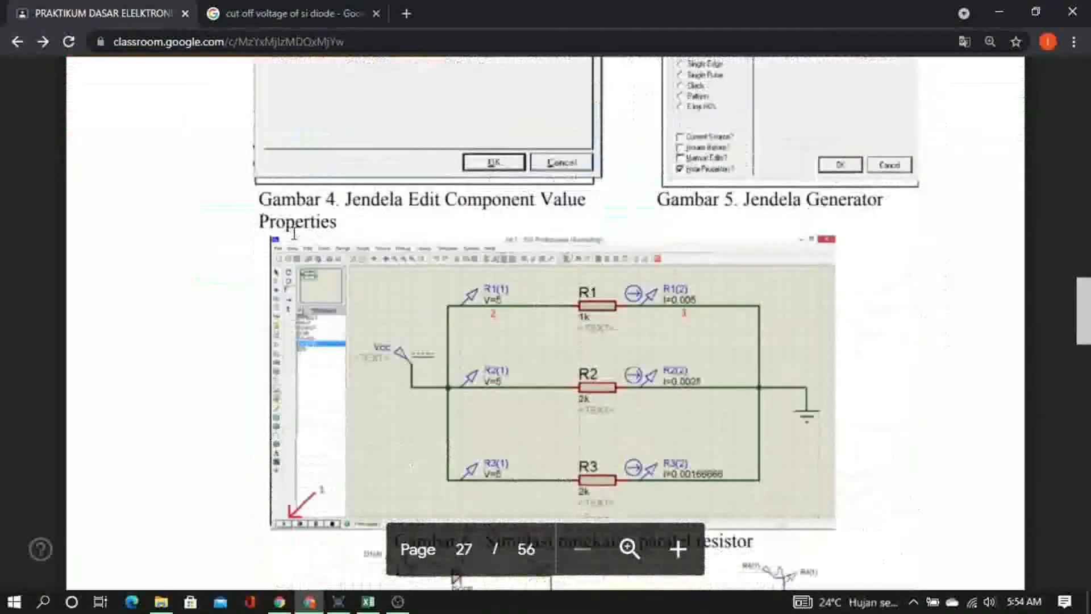
pyautogui.scroll(4, 293, 233)
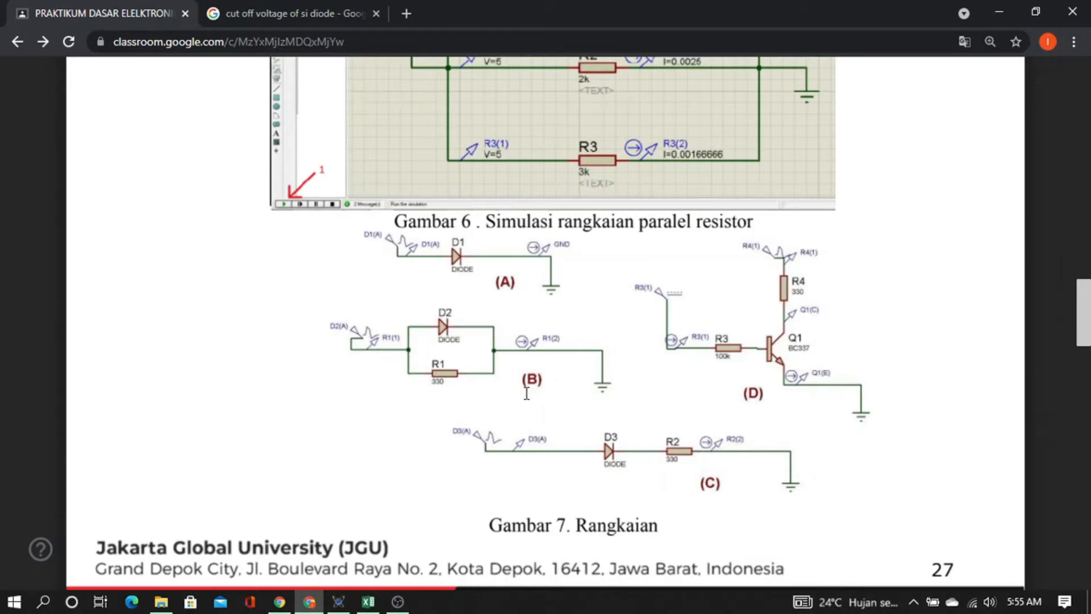
# Switch to Proteus to view the drawn circuits 7A, 7B and 7C, and return to the module PDF in Chrome
pyautogui.hotkey('alt', 'Tab')
pyautogui.hotkey('alt', 'Tab')
pyautogui.hotkey('alt', 'Tab')
pyautogui.hotkey('alt', 'Tab')
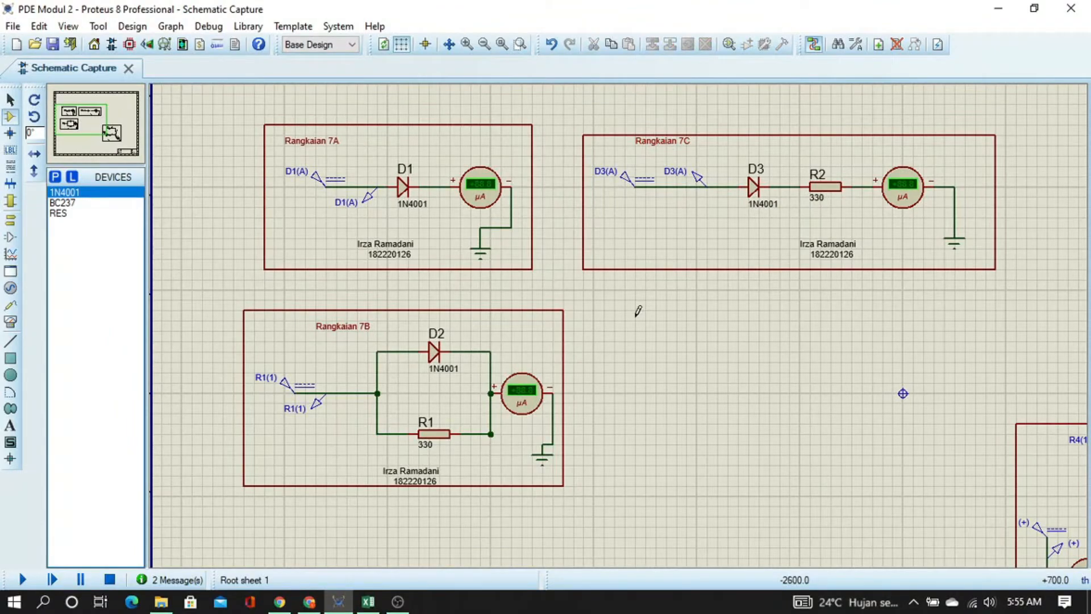
pyautogui.hotkey('alt', 'Tab')
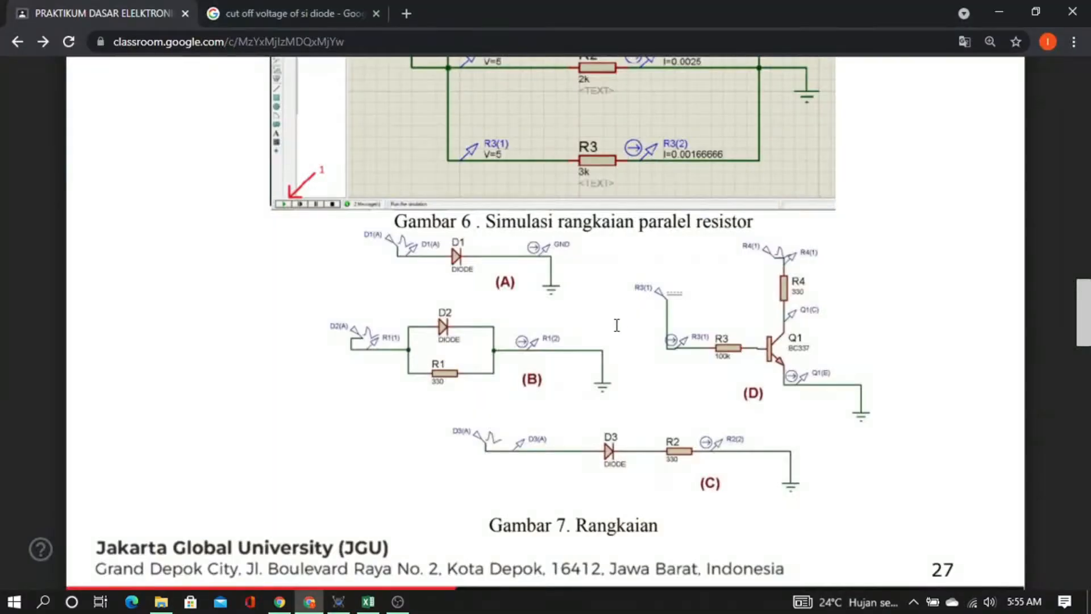
# Read the Kegiatan 1 diode characterisation instructions on page 28 and highlight the word "Dioda" in its heading
pyautogui.scroll(-10, 617, 325)
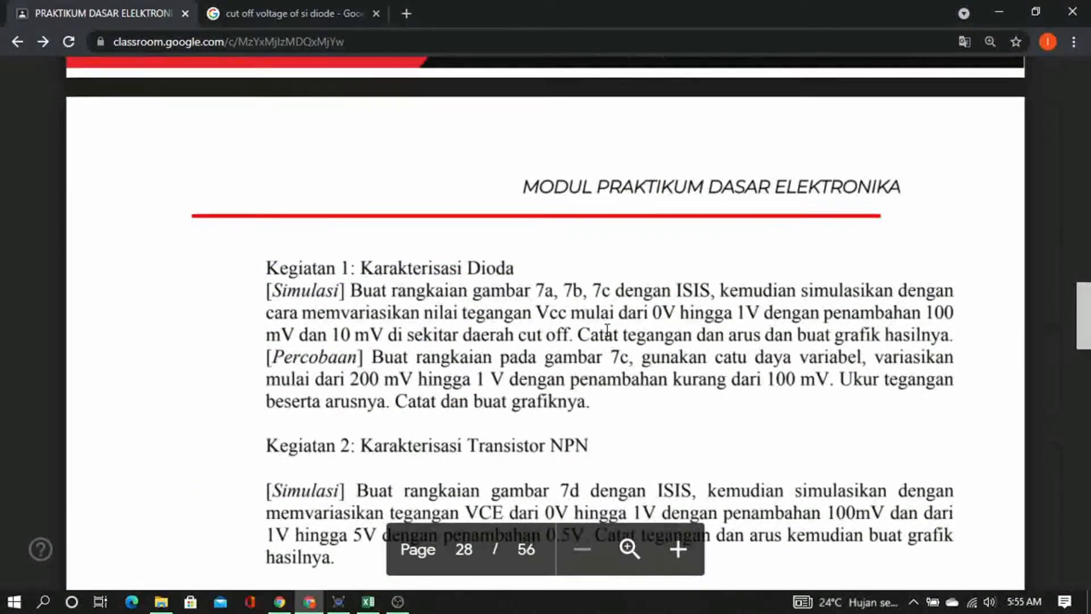
pyautogui.scroll(-3, 607, 330)
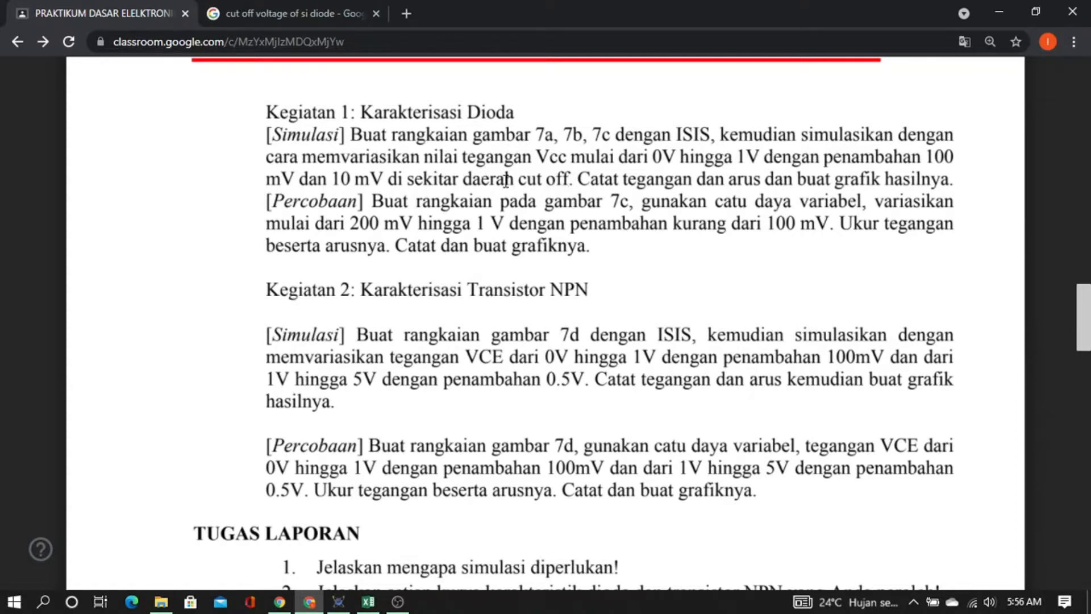
pyautogui.scroll(1, 506, 179)
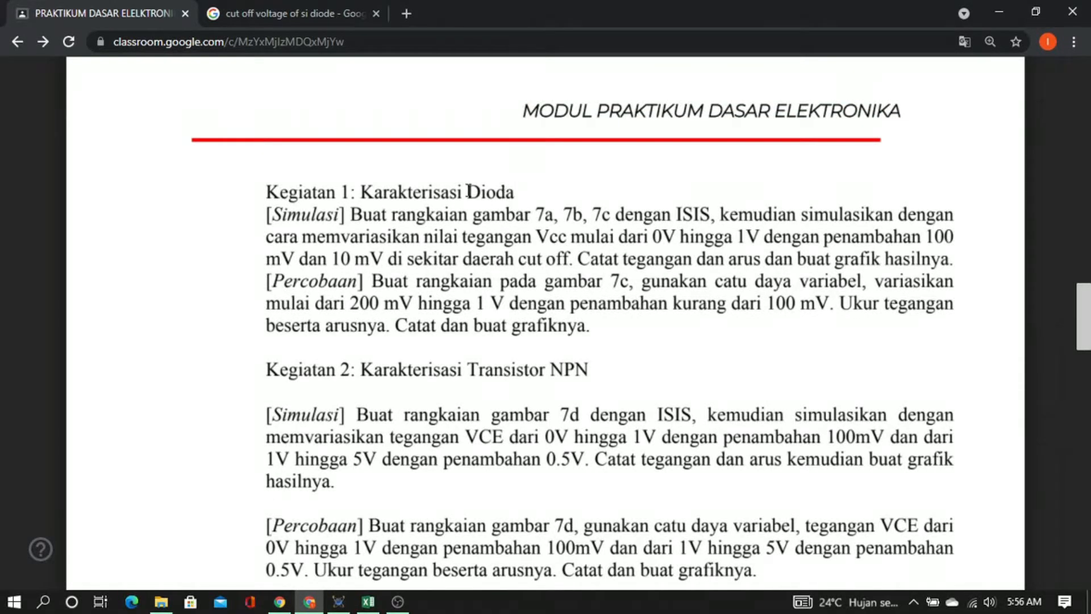
pyautogui.doubleClick(471, 191)
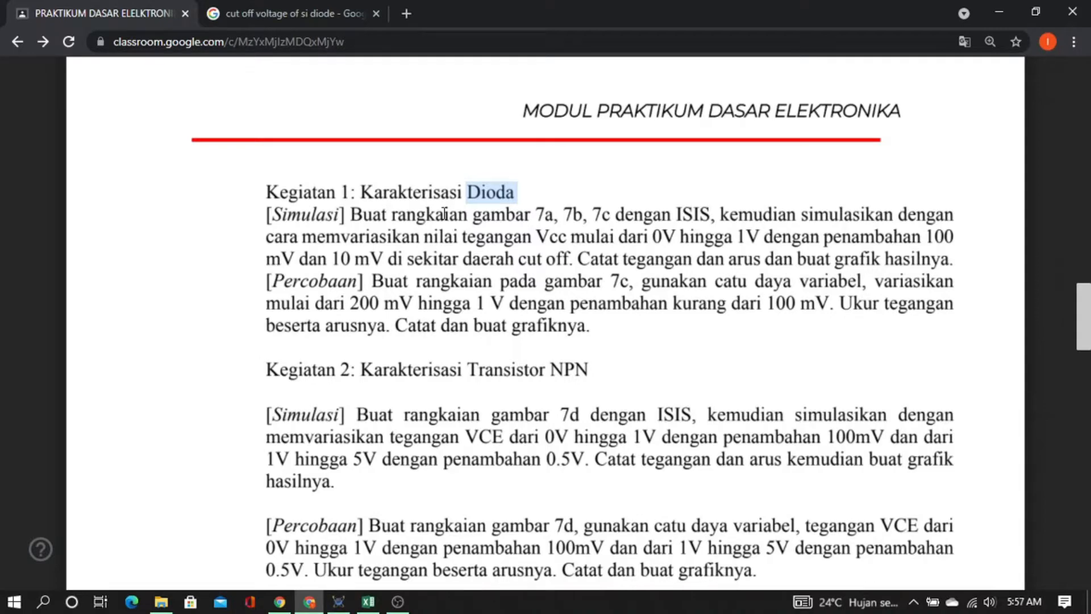
# Switch to Proteus and search the device library for 1n4001, closing the picker without adding a part
pyautogui.hotkey('alt', 'Tab')
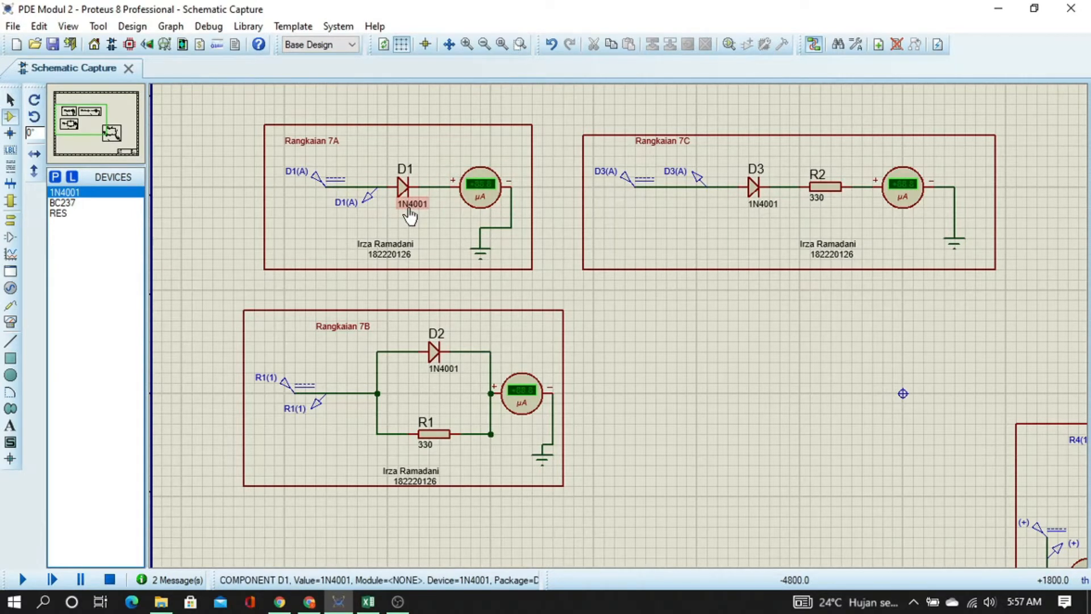
pyautogui.click(54, 178)
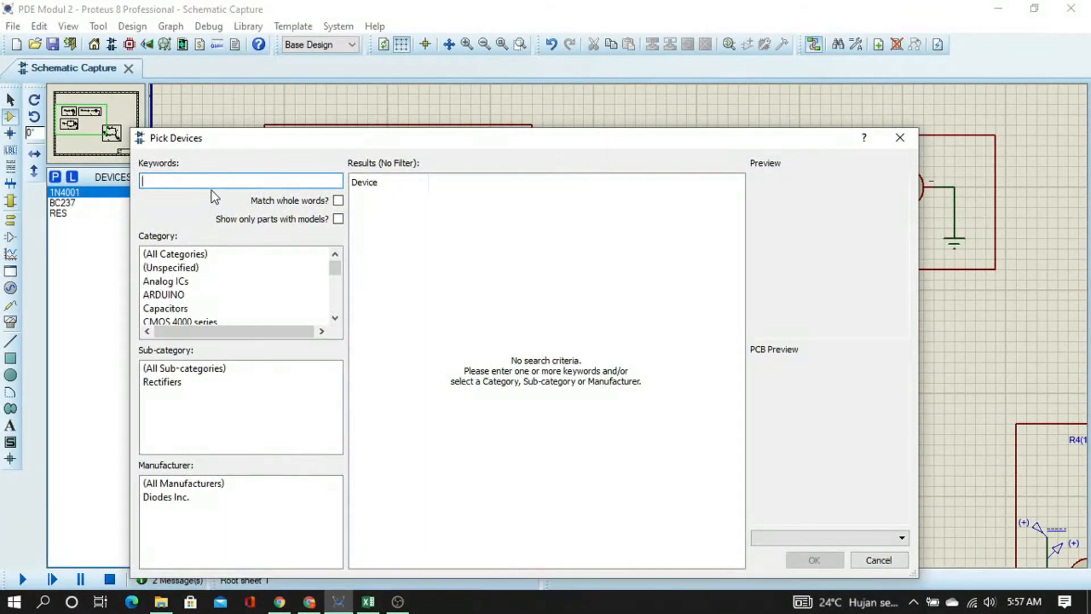
pyautogui.write('1n4001')
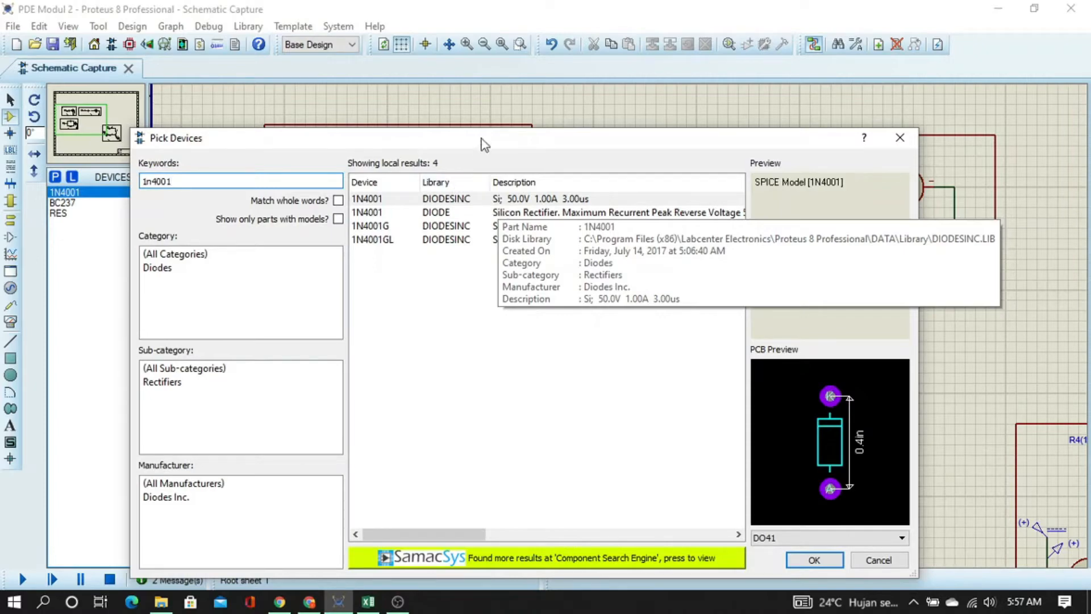
pyautogui.click(890, 143)
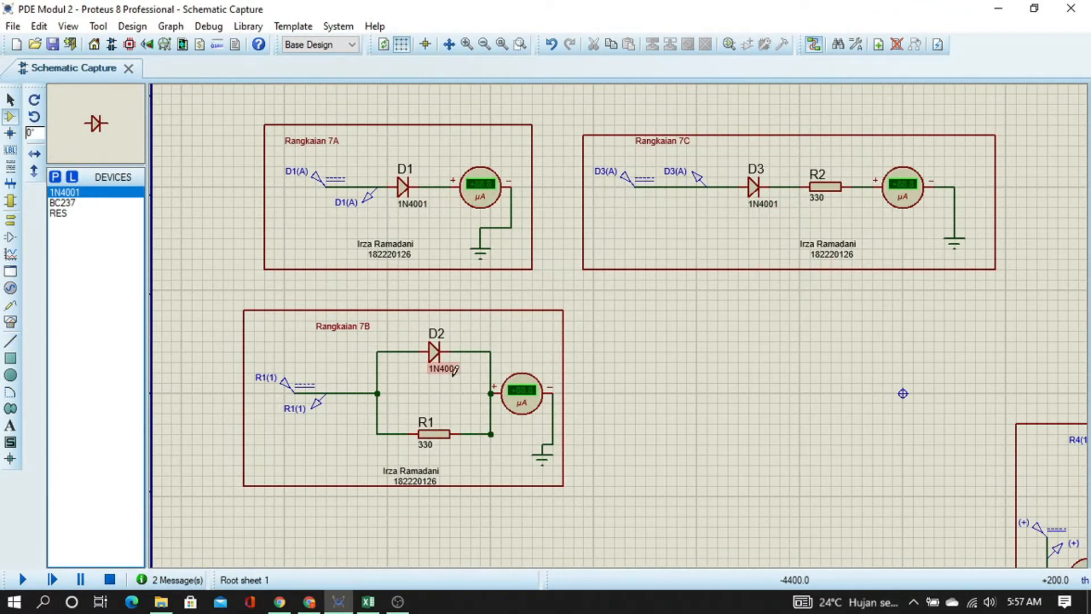
# Switch to the Book1 workbook in Excel and examine the 7A, 7B and 7C headers and the mV values in B6:B24
pyautogui.hotkey('alt', 'Tab')
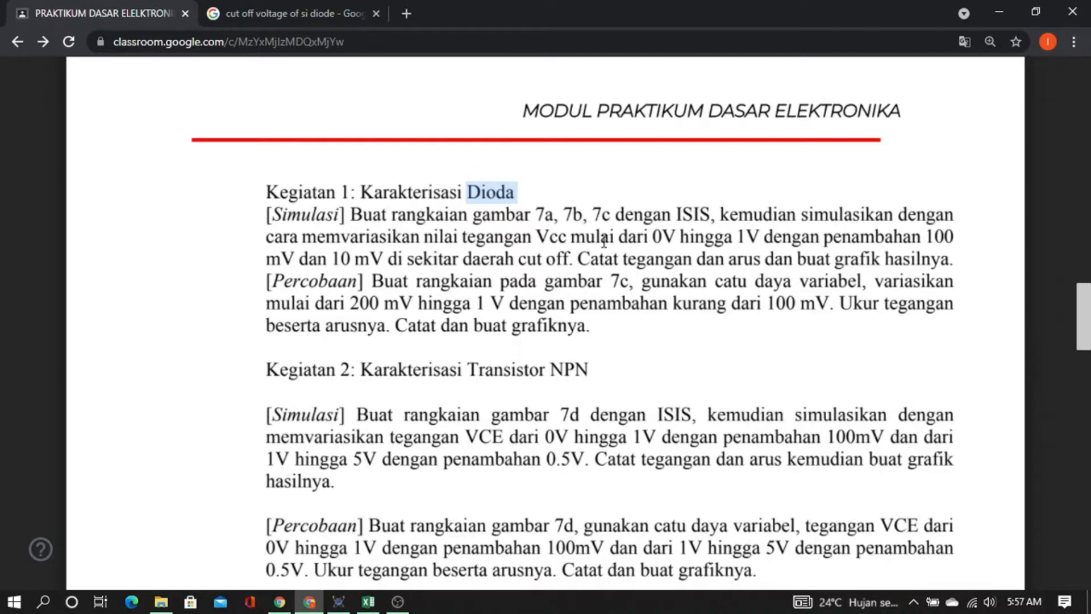
pyautogui.hotkey('alt', 'Tab')
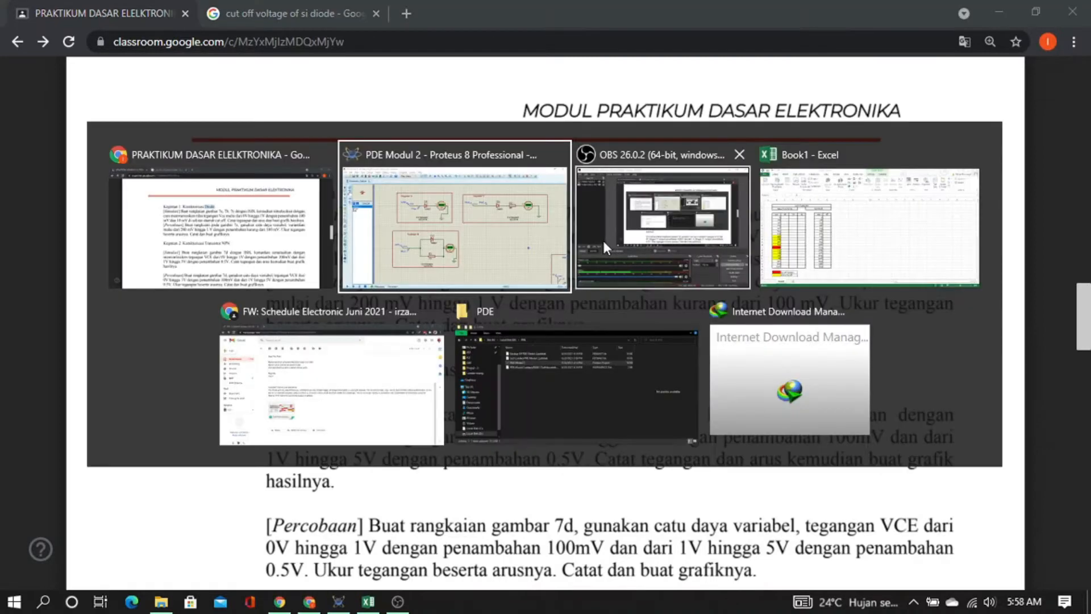
pyautogui.hotkey('alt', 'Tab')
pyautogui.hotkey('alt', 'Tab')
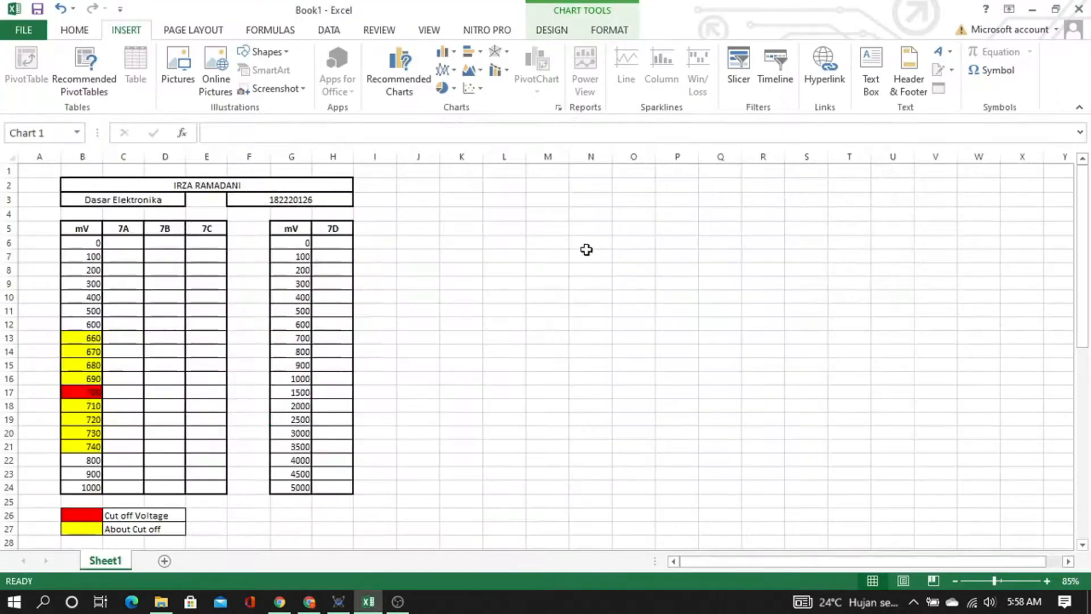
pyautogui.click(114, 228)
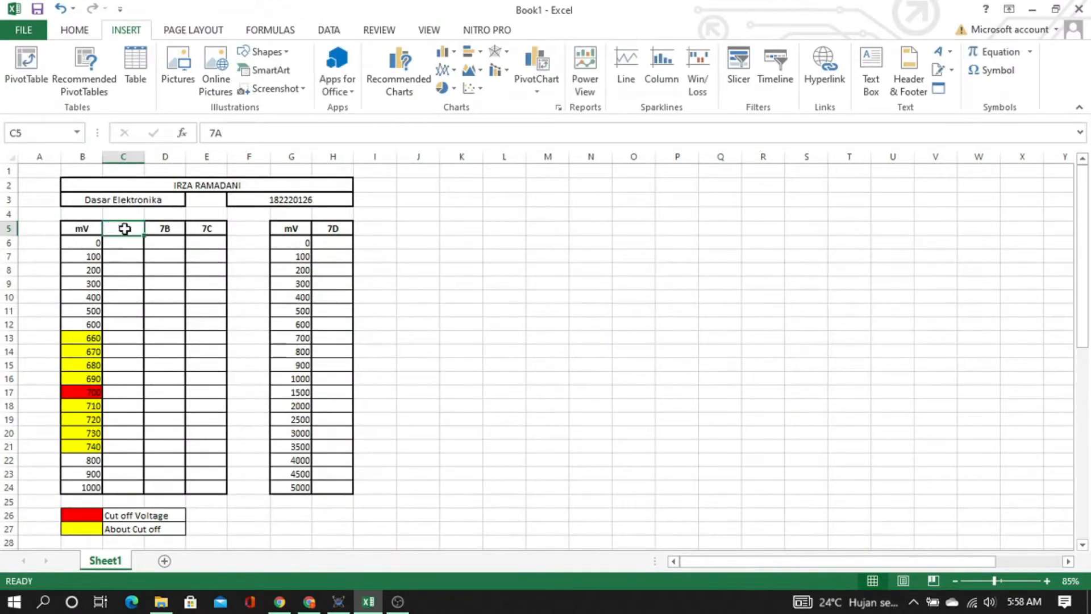
pyautogui.click(163, 228)
pyautogui.click(208, 231)
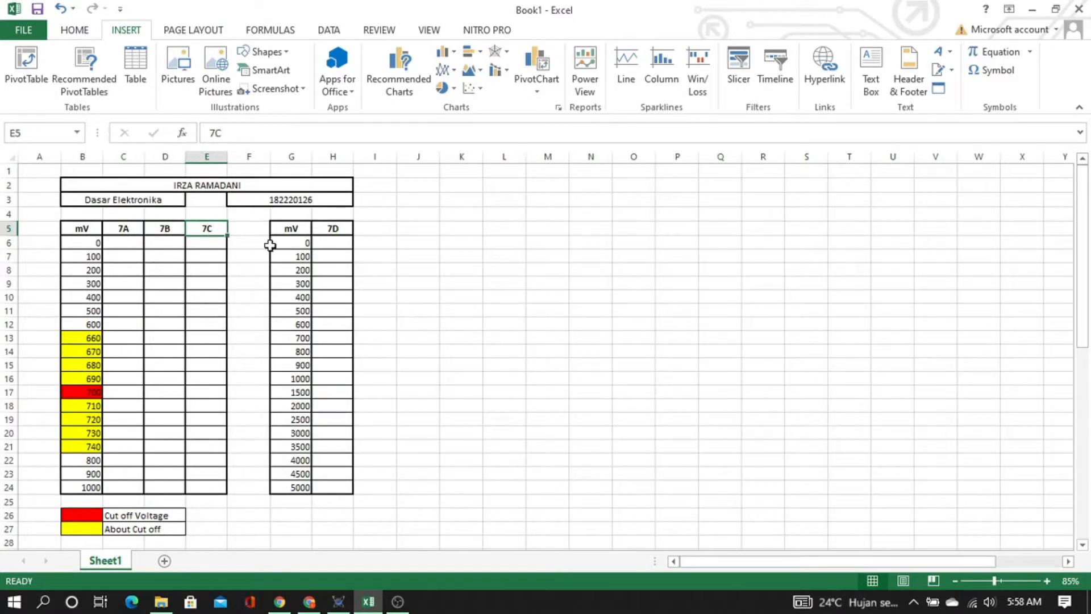
pyautogui.click(87, 243)
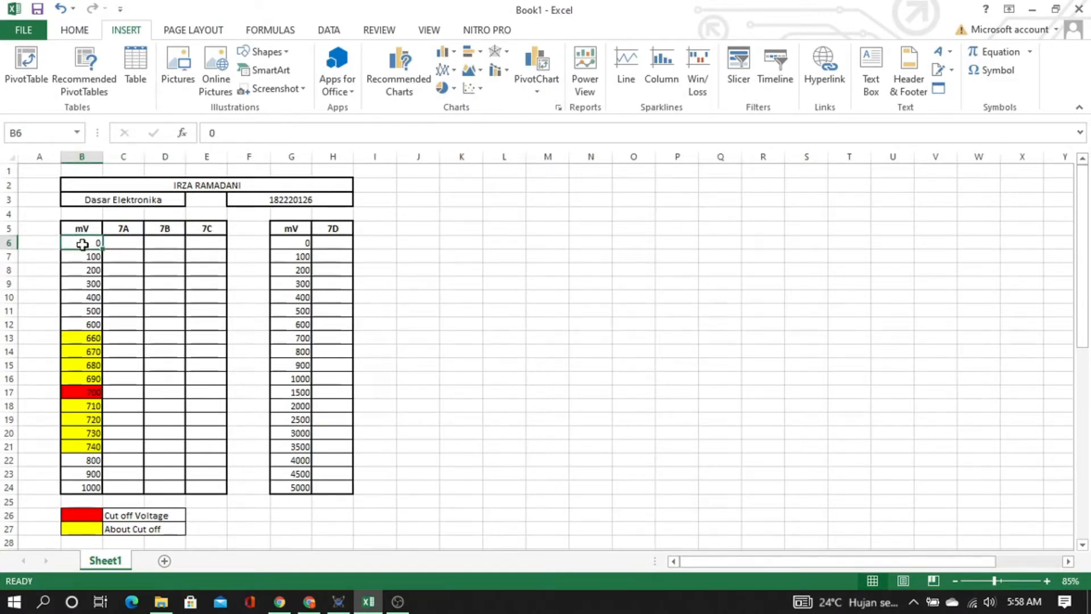
pyautogui.moveTo(83, 251); pyautogui.dragTo(84, 483)
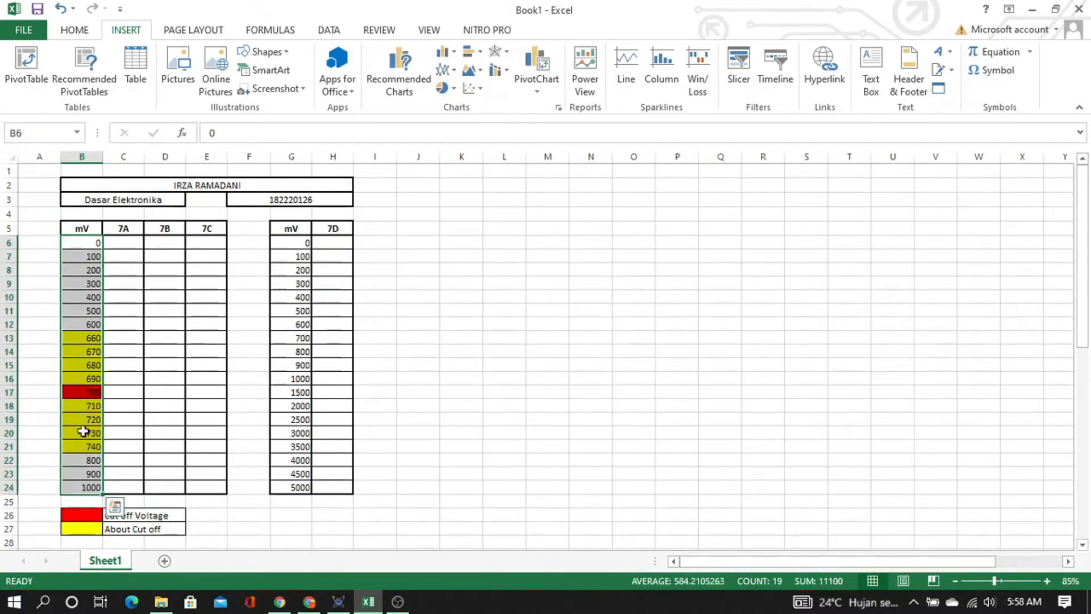
# Go through the 100 mV increments from 0 to 600 mV one by one in cells B6 to B12
pyautogui.click(91, 243)
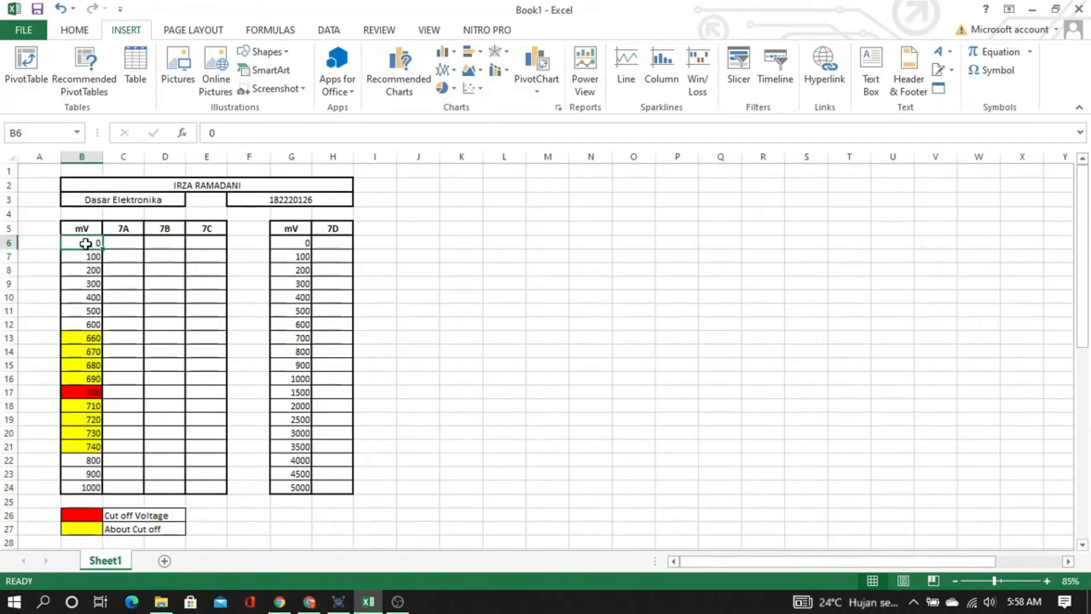
pyautogui.click(86, 256)
pyautogui.click(85, 271)
pyautogui.click(86, 284)
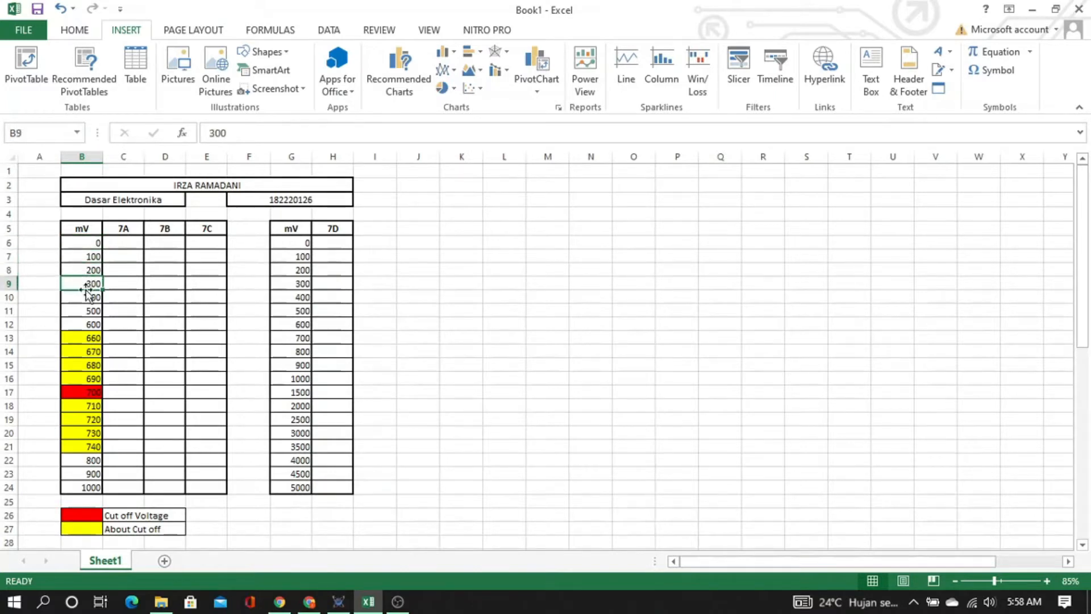
pyautogui.click(86, 297)
pyautogui.click(82, 312)
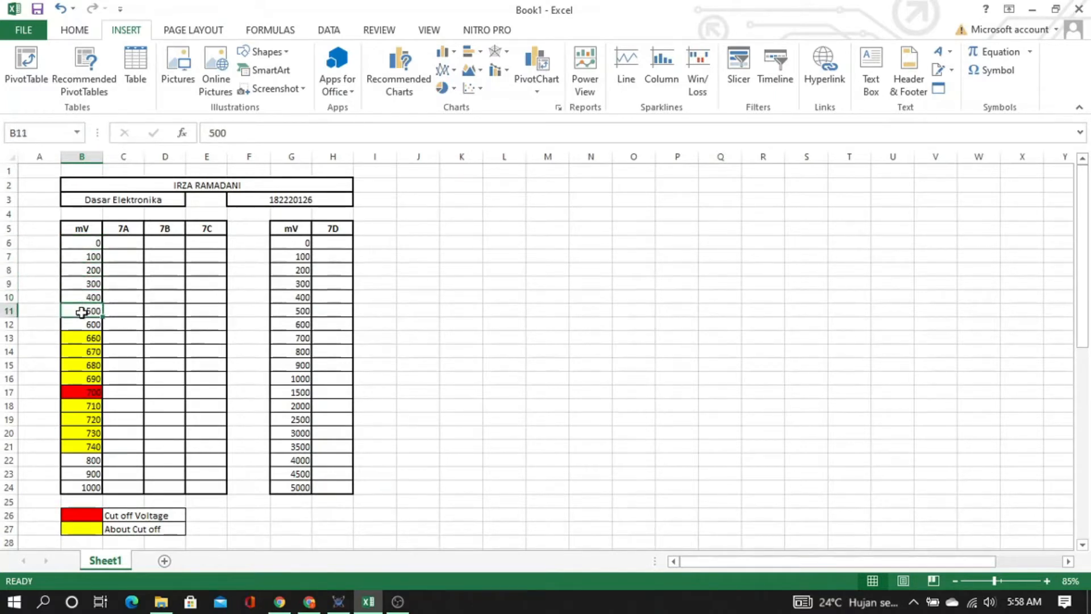
pyautogui.click(83, 322)
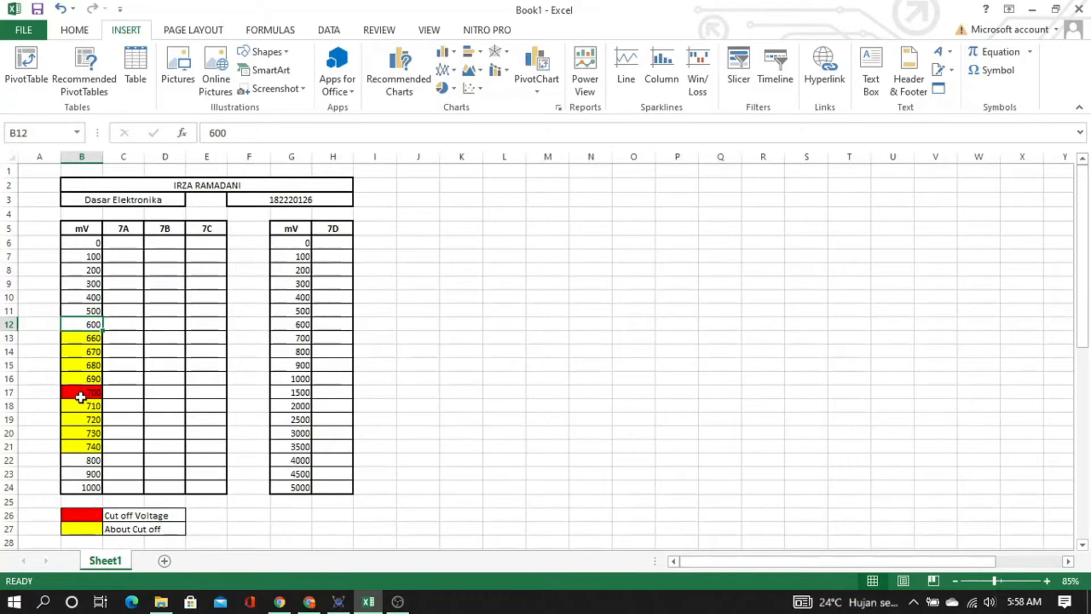
# Examine the 700 mV cut-off cell, the yellow 10 mV increments before it, and the 900 and 1000 mV rows
pyautogui.click(79, 396)
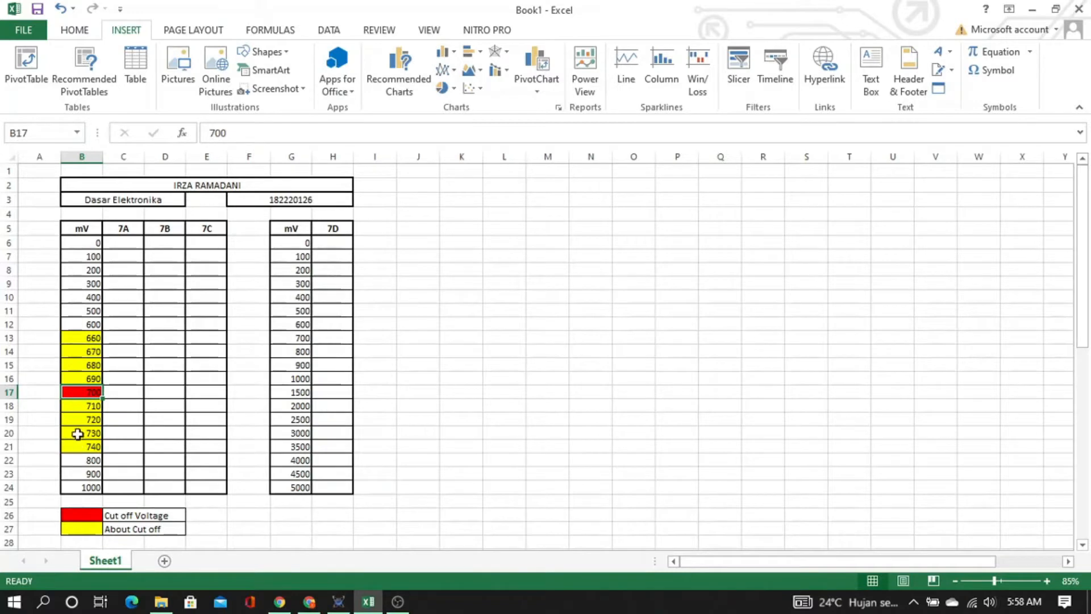
pyautogui.click(79, 339)
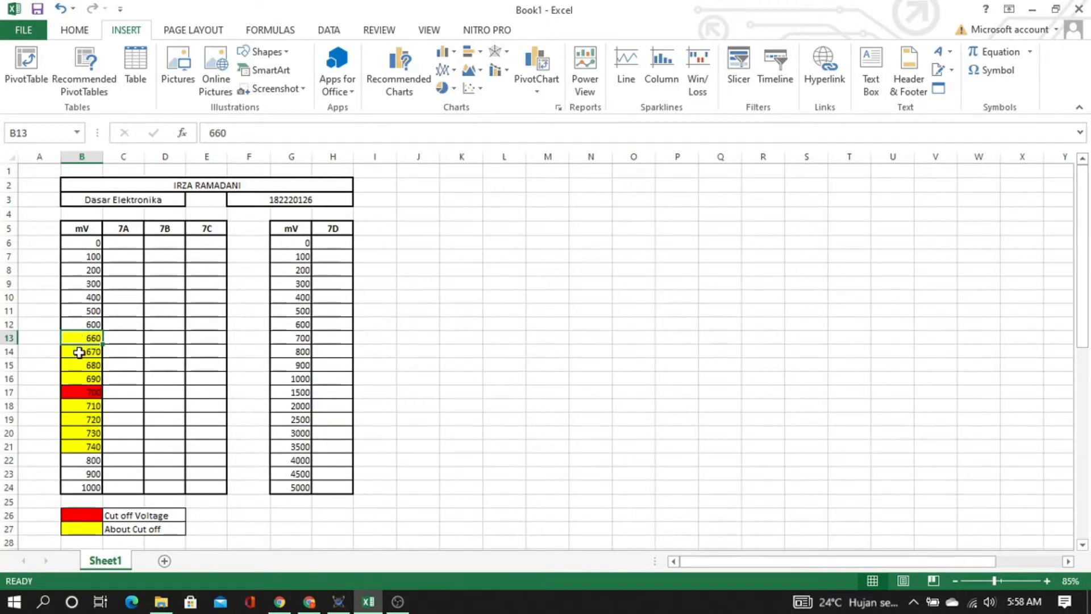
pyautogui.click(79, 352)
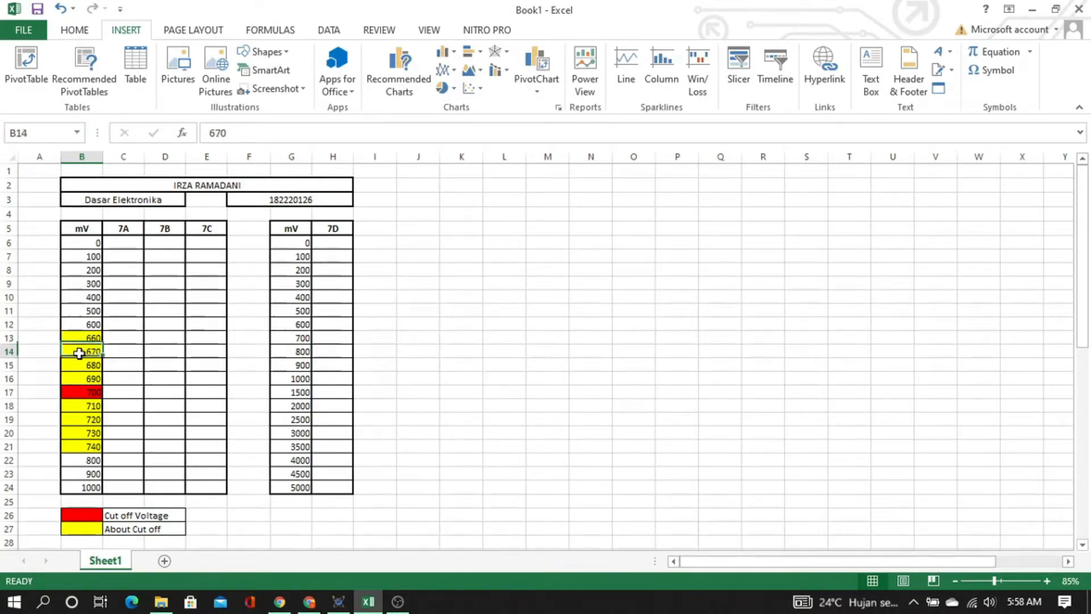
pyautogui.click(79, 373)
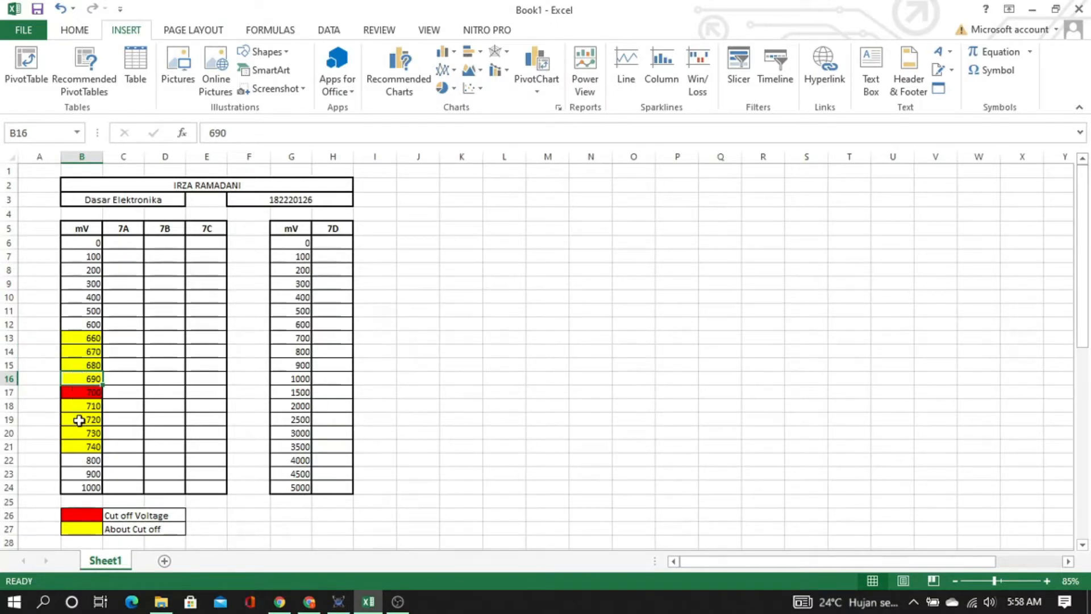
pyautogui.click(79, 474)
pyautogui.click(80, 487)
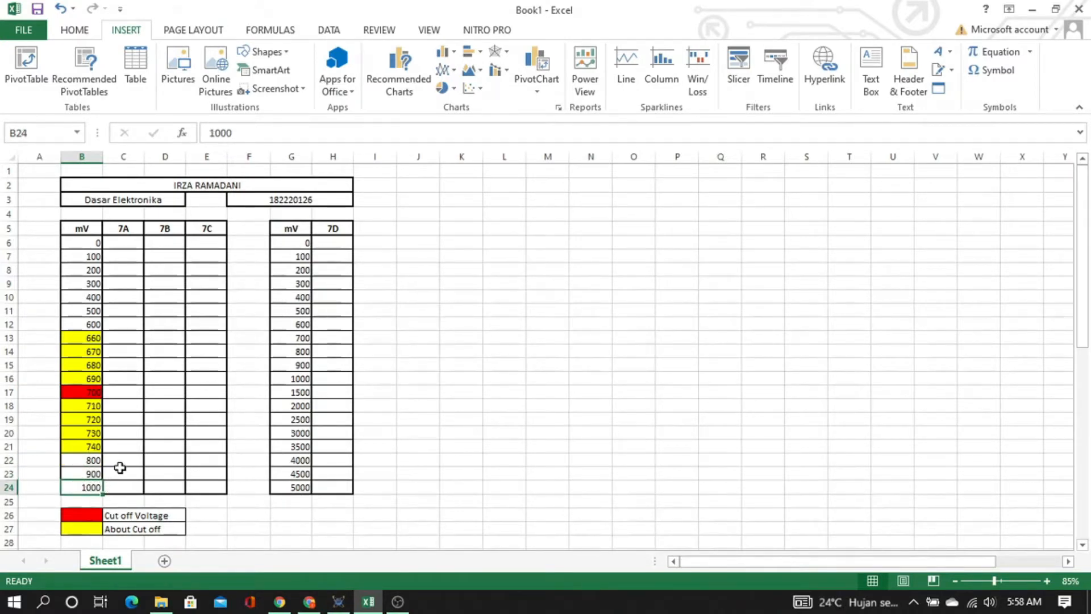
# Switch back to the module PDF in Chrome and review circuit D in Gambar 7 and the Kegiatan 2 NPN transistor instructions
pyautogui.hotkey('alt', 'Tab')
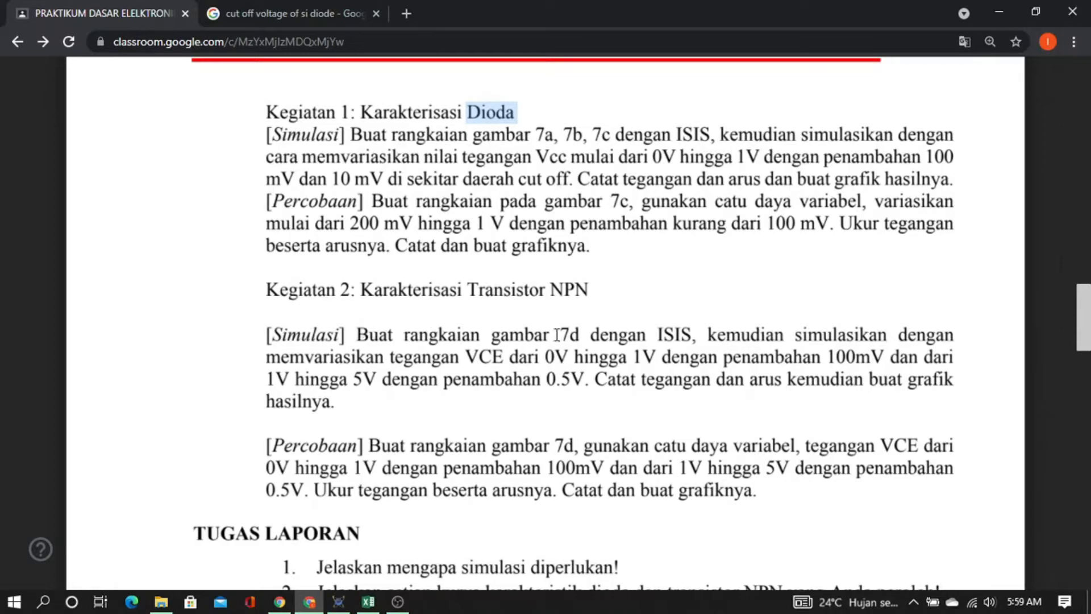
pyautogui.scroll(10, 579, 332)
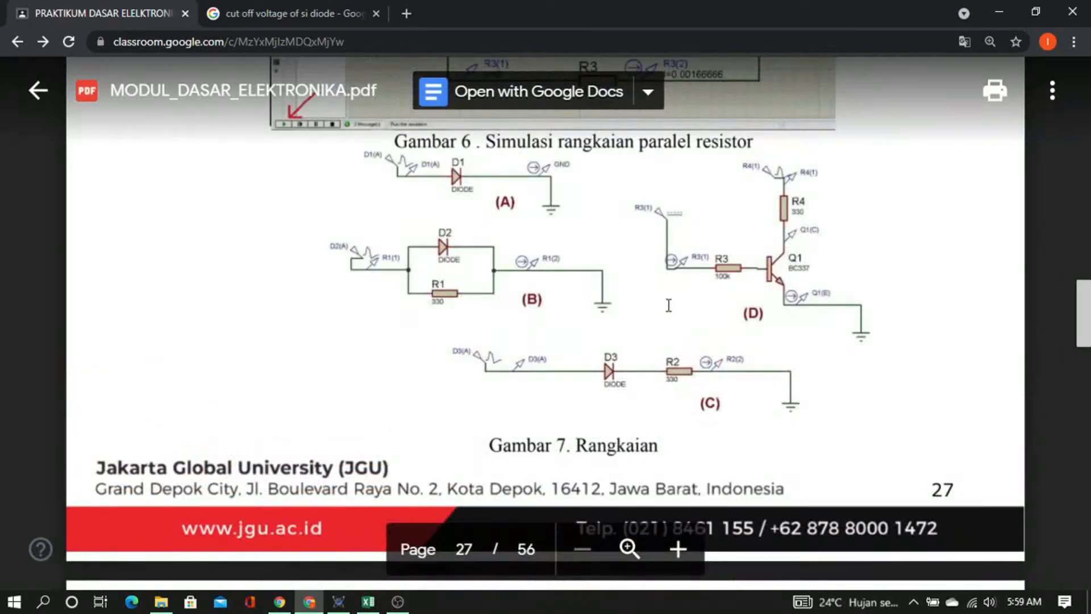
pyautogui.scroll(-10, 669, 305)
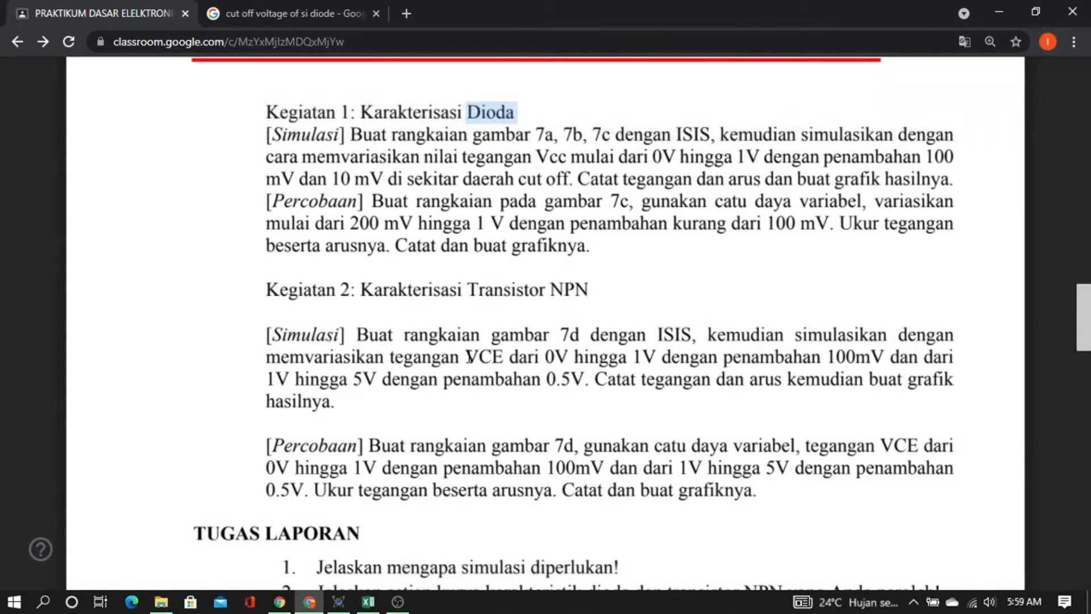
# Highlight VCE in the Kegiatan 2 instructions, then examine the 7D header and the 0 to 300 mV cells in the Book1 workbook in Excel
pyautogui.doubleClick(469, 357)
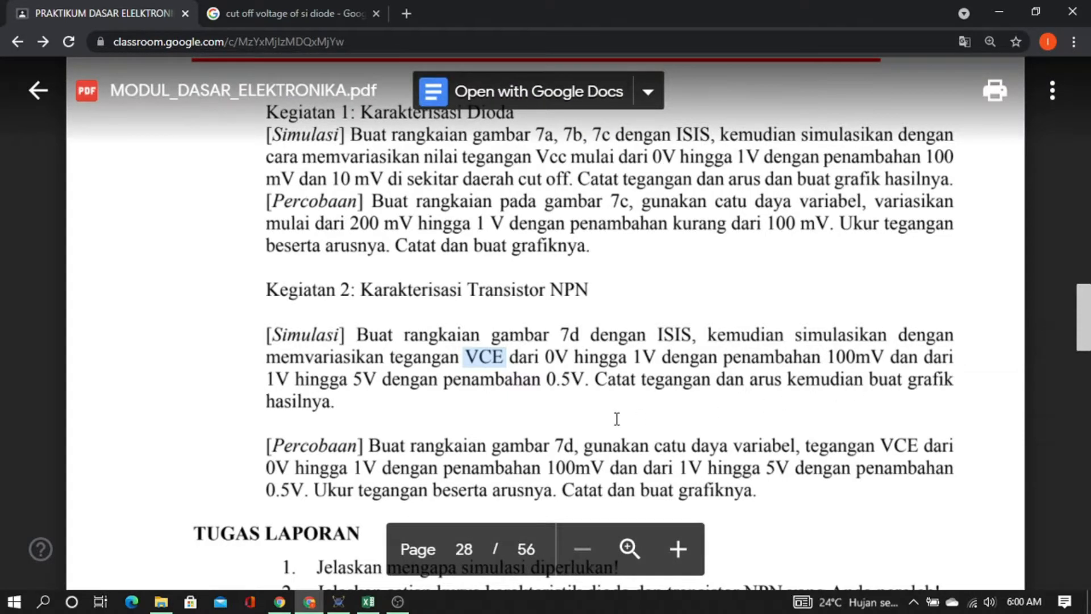
pyautogui.hotkey('alt', 'Tab')
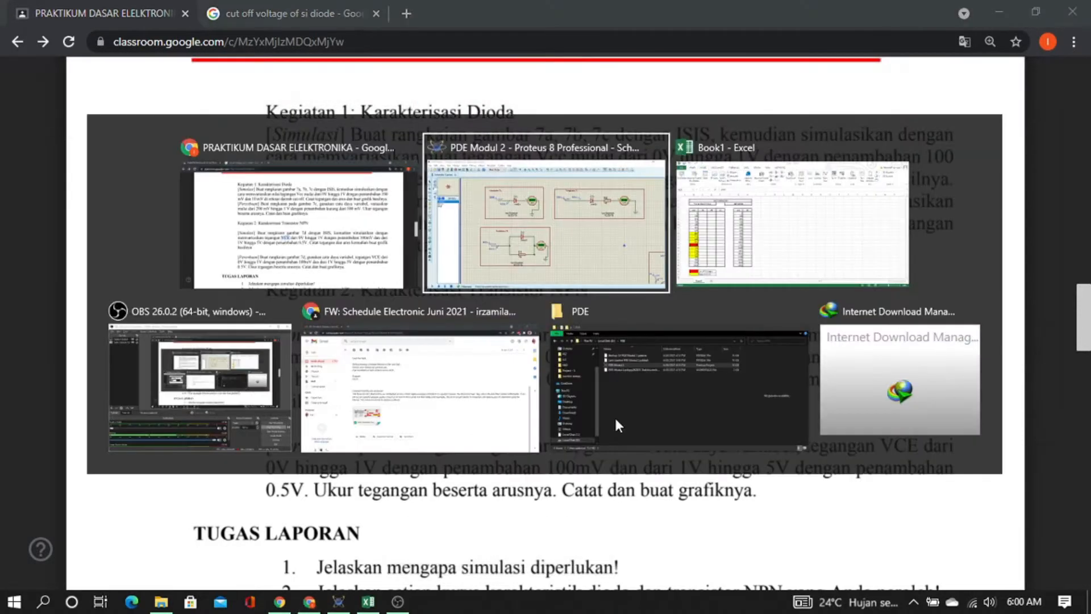
pyautogui.hotkey('alt', 'Tab')
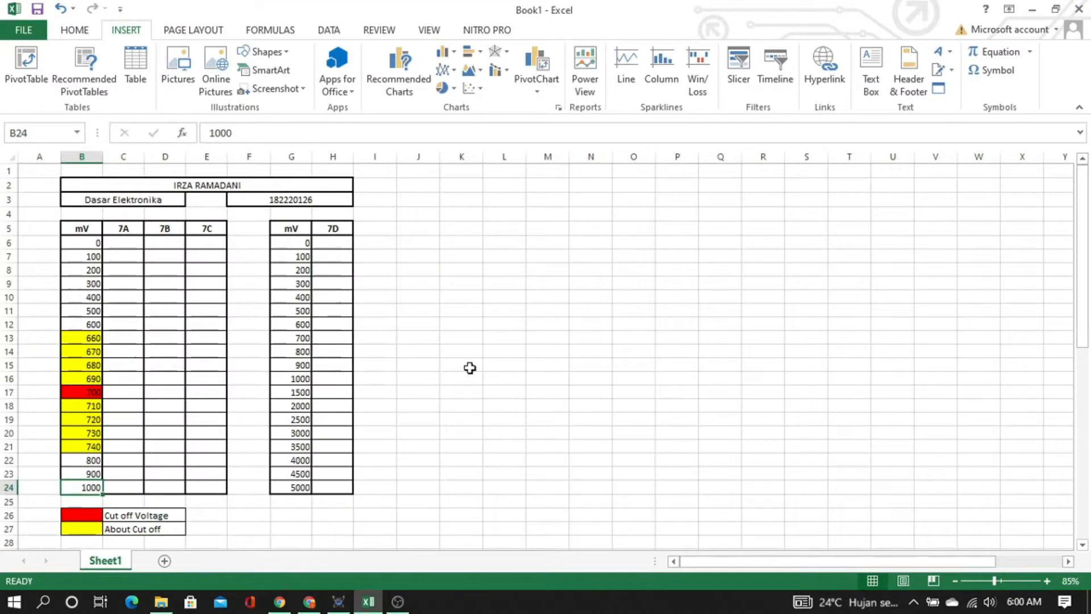
pyautogui.click(325, 228)
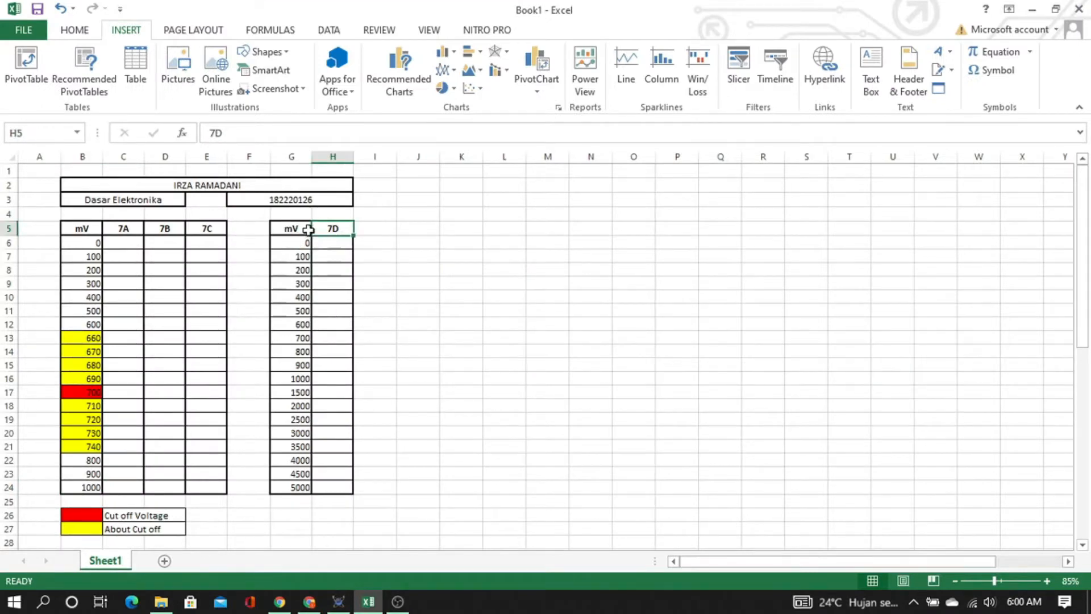
pyautogui.click(289, 243)
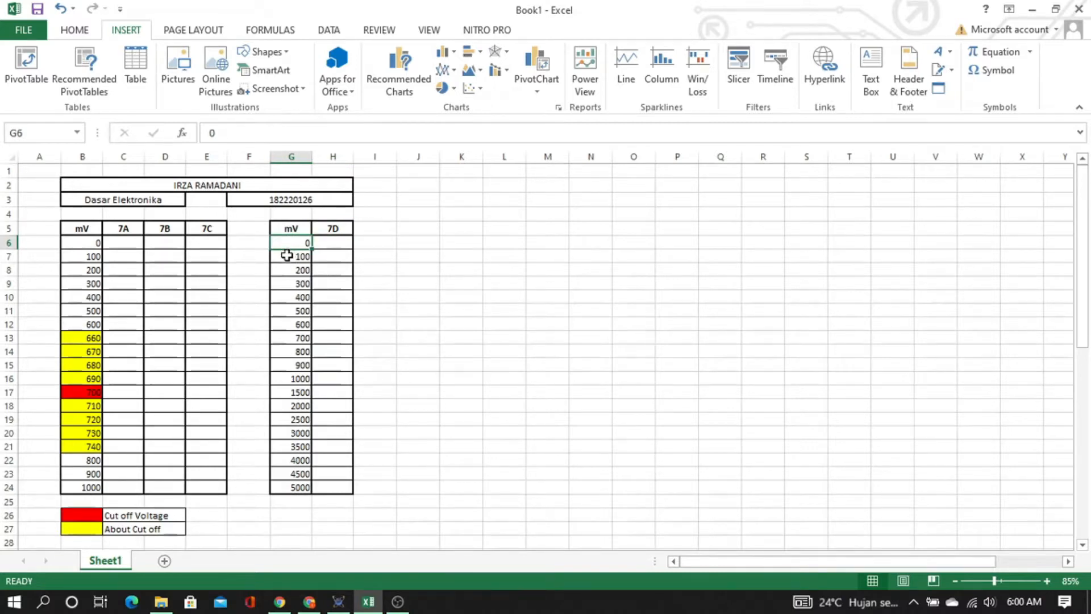
pyautogui.click(287, 256)
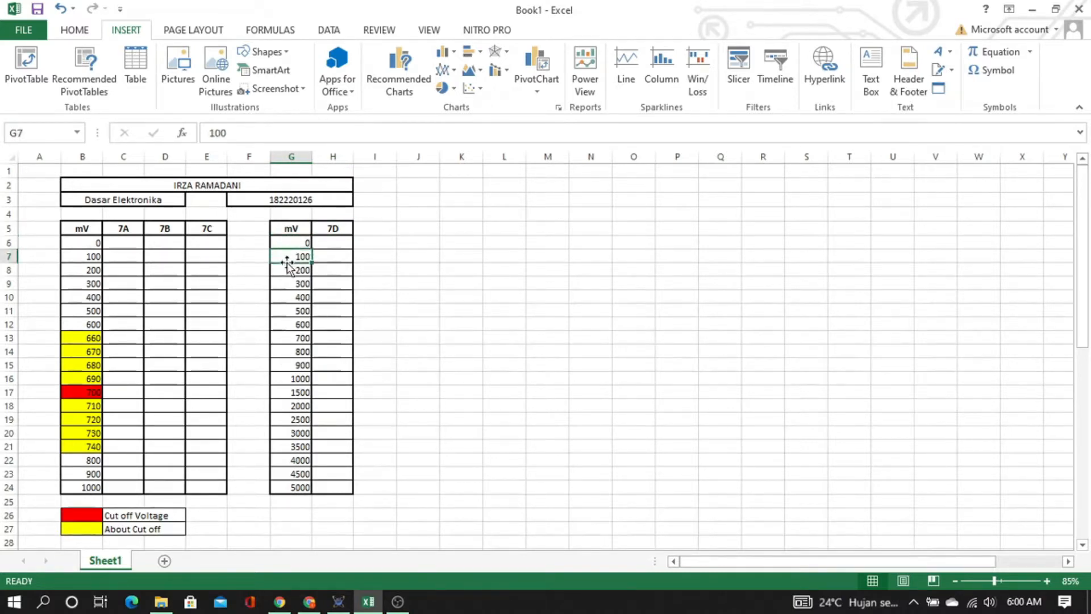
pyautogui.click(289, 267)
pyautogui.click(290, 283)
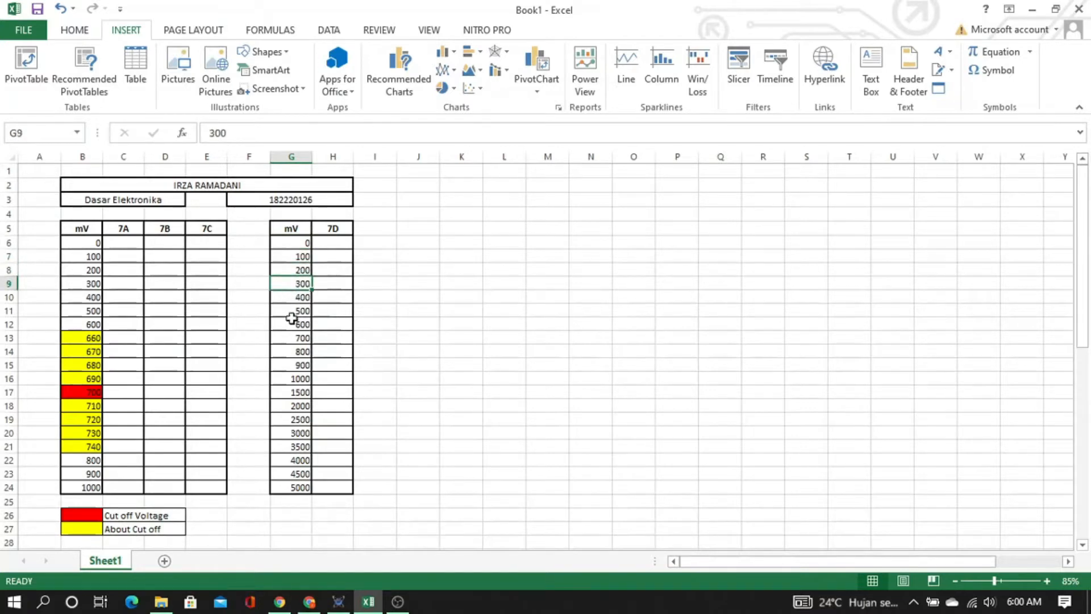
# Go through the 500 mV increments from 1000 mV up to 5000 mV in cells G16 to G24
pyautogui.click(283, 379)
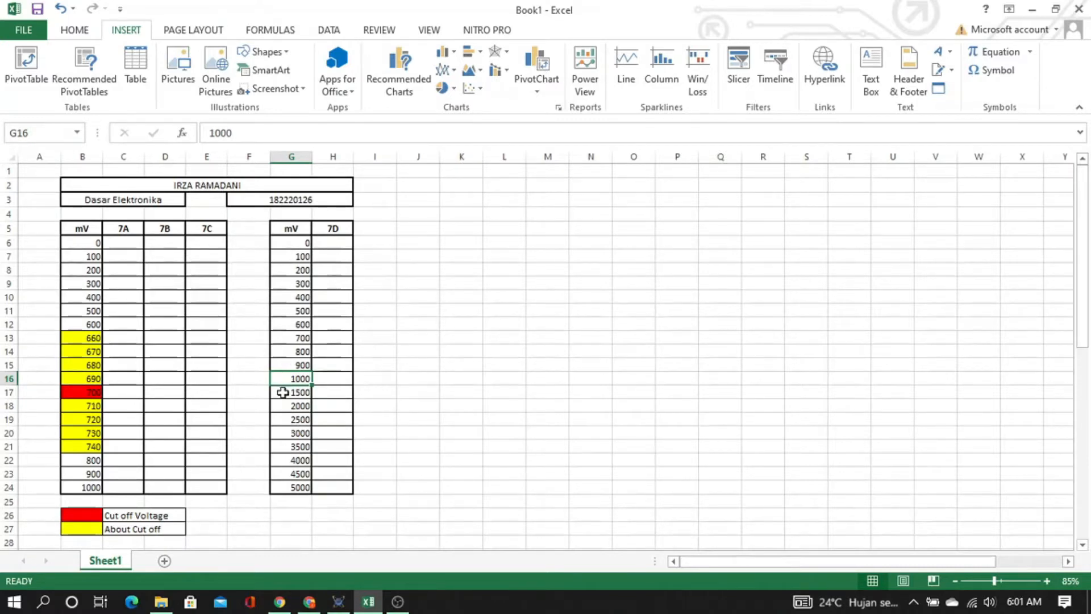
pyautogui.click(283, 392)
pyautogui.click(284, 406)
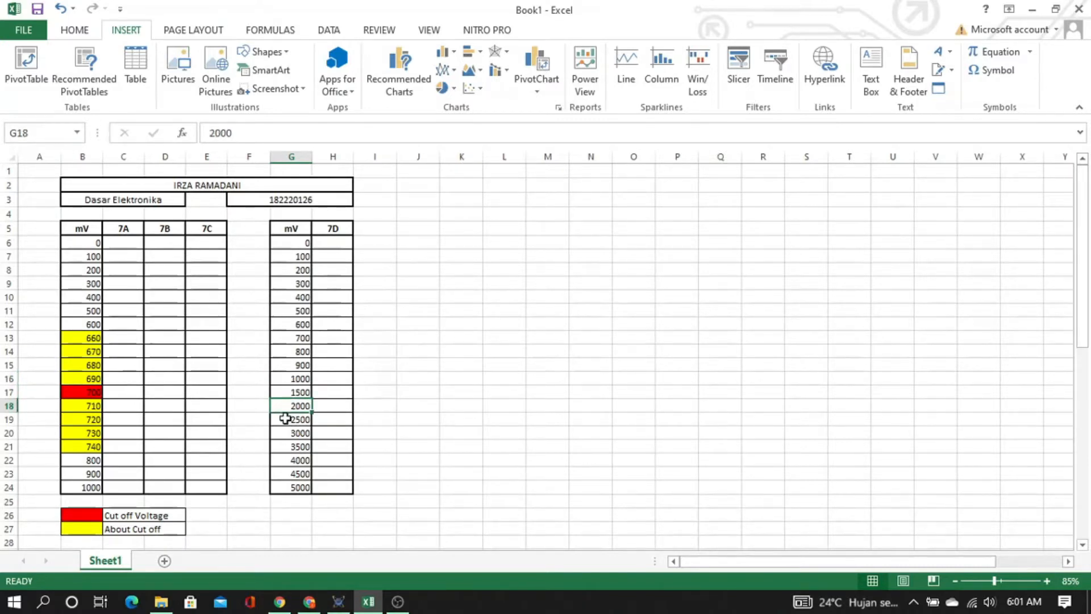
pyautogui.click(285, 421)
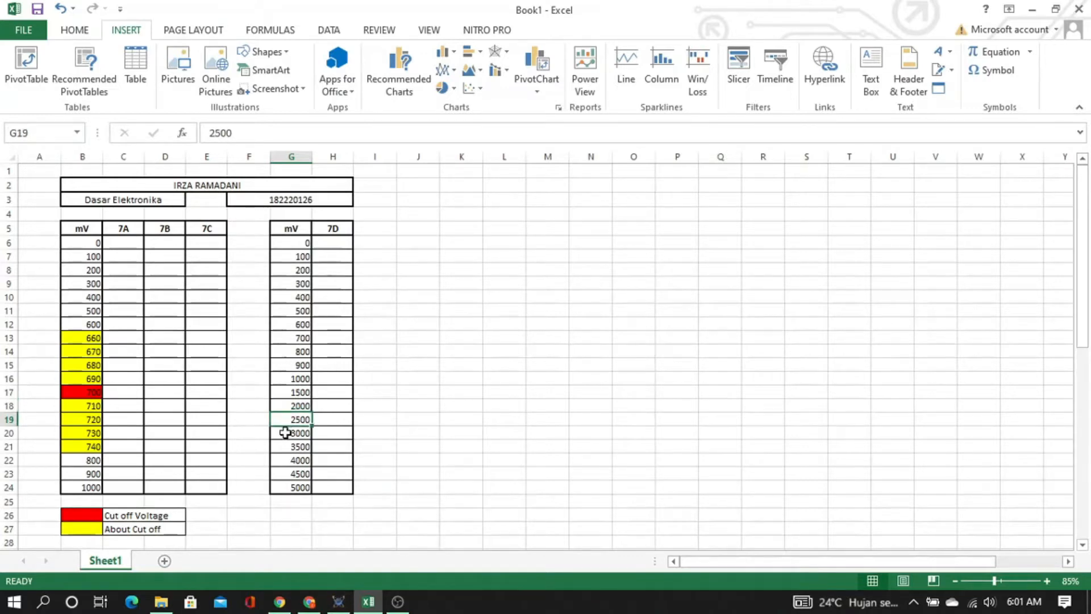
pyautogui.click(286, 434)
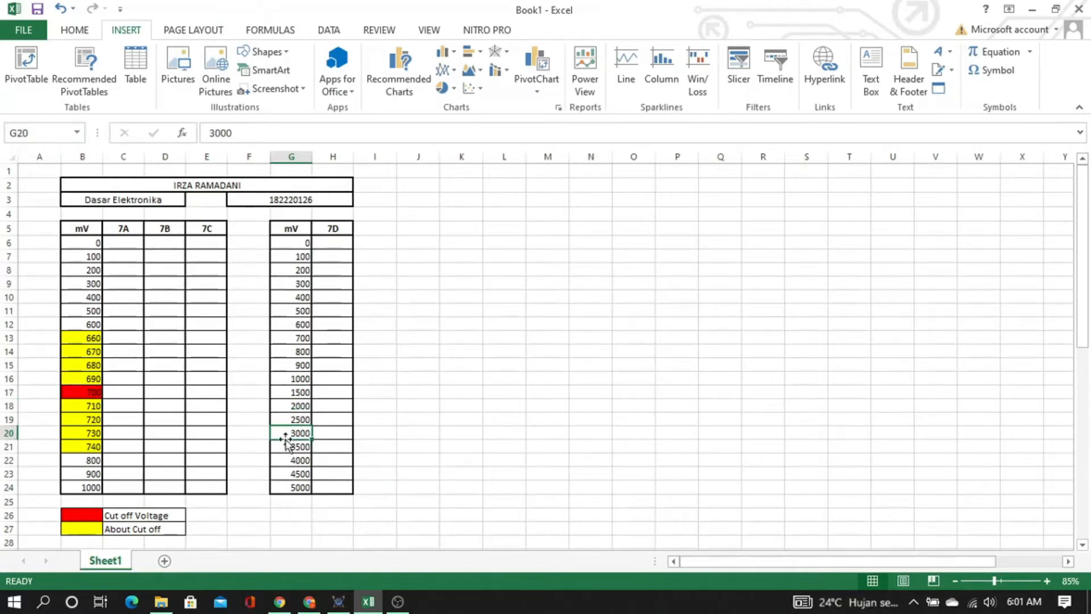
pyautogui.click(284, 488)
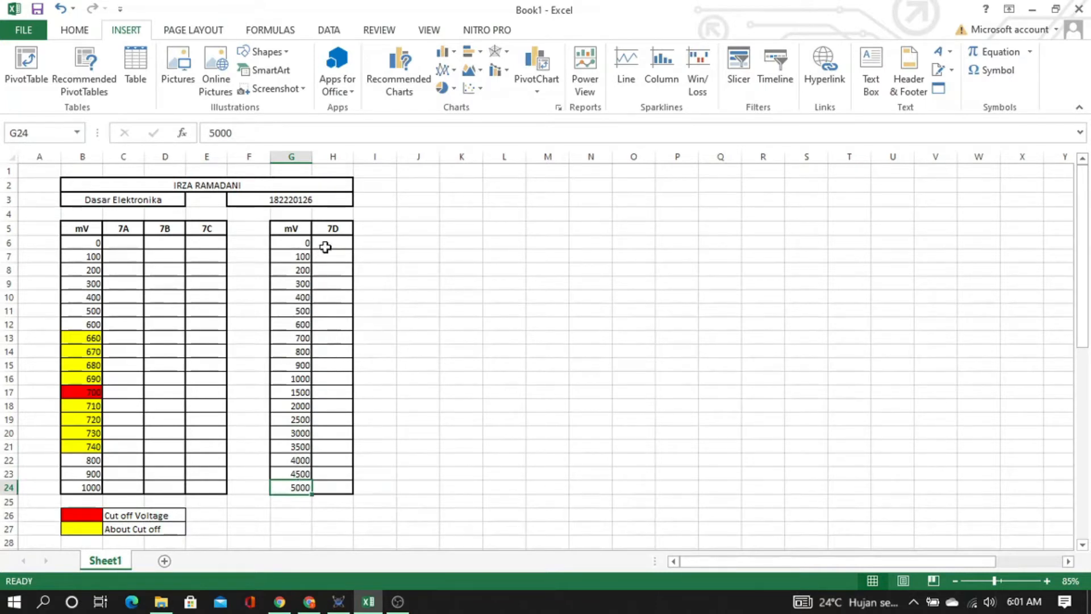
# Highlight the empty result cells in rows 6 to 24 of the 7A, 7B and 7D columns, ending on H6:H24
pyautogui.moveTo(325, 247); pyautogui.dragTo(328, 487)
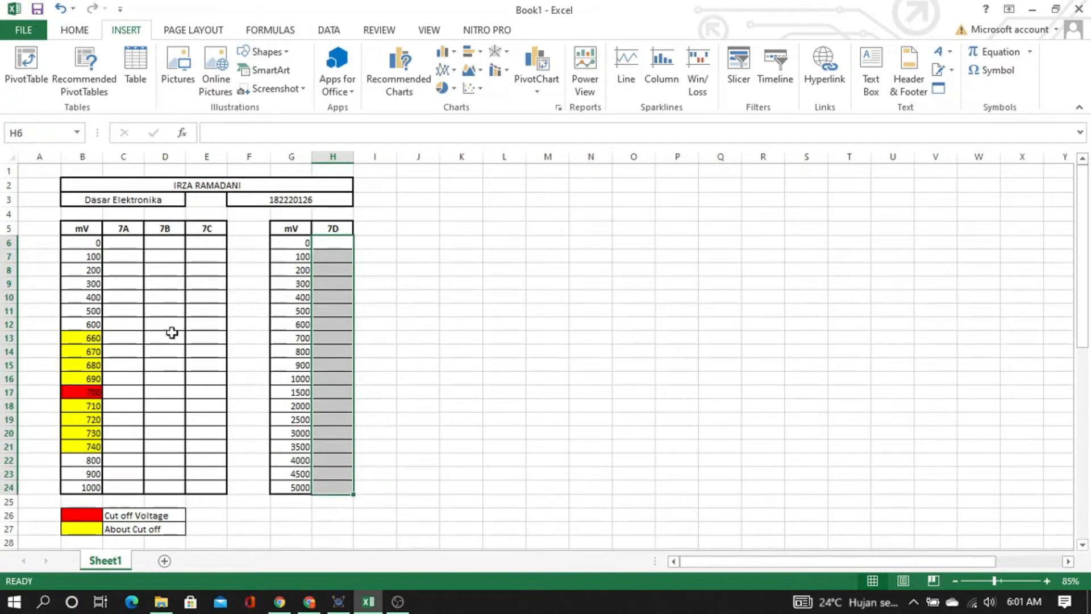
pyautogui.click(131, 243)
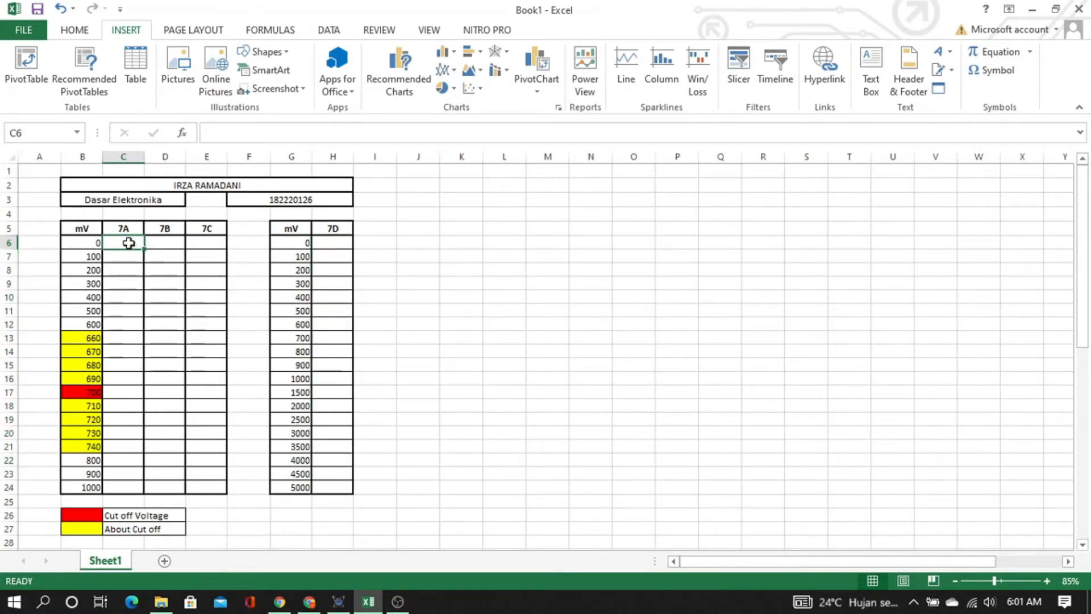
pyautogui.moveTo(131, 243); pyautogui.dragTo(129, 483)
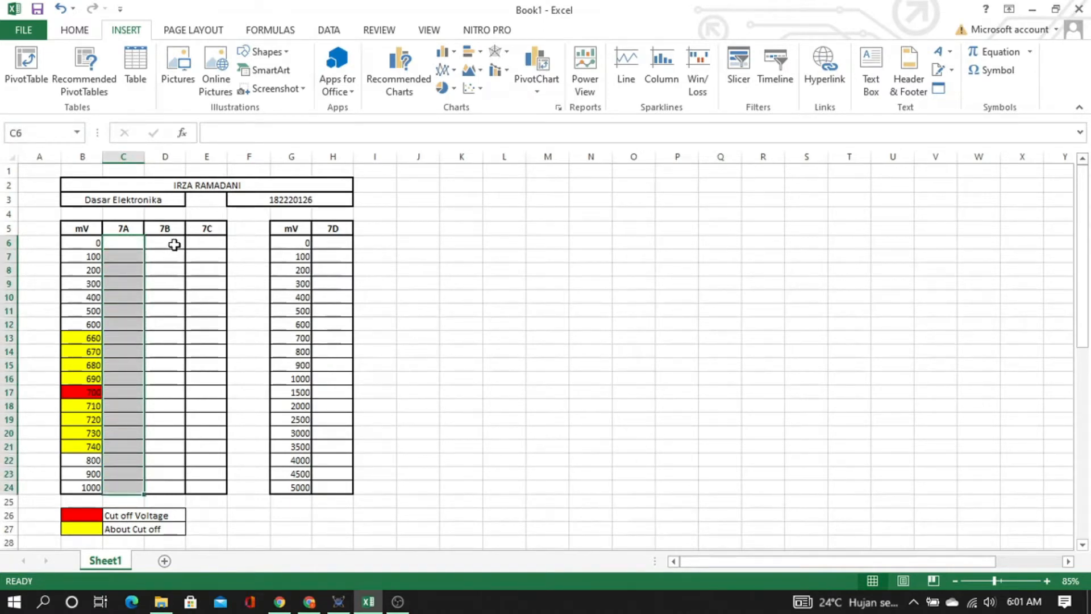
pyautogui.moveTo(173, 243); pyautogui.dragTo(166, 476)
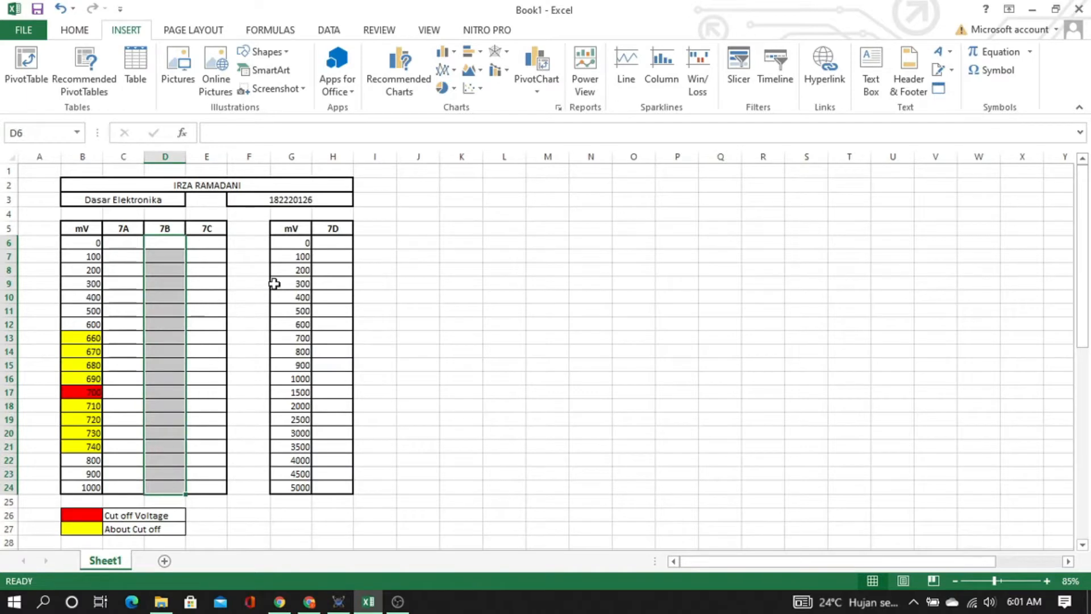
pyautogui.click(327, 245)
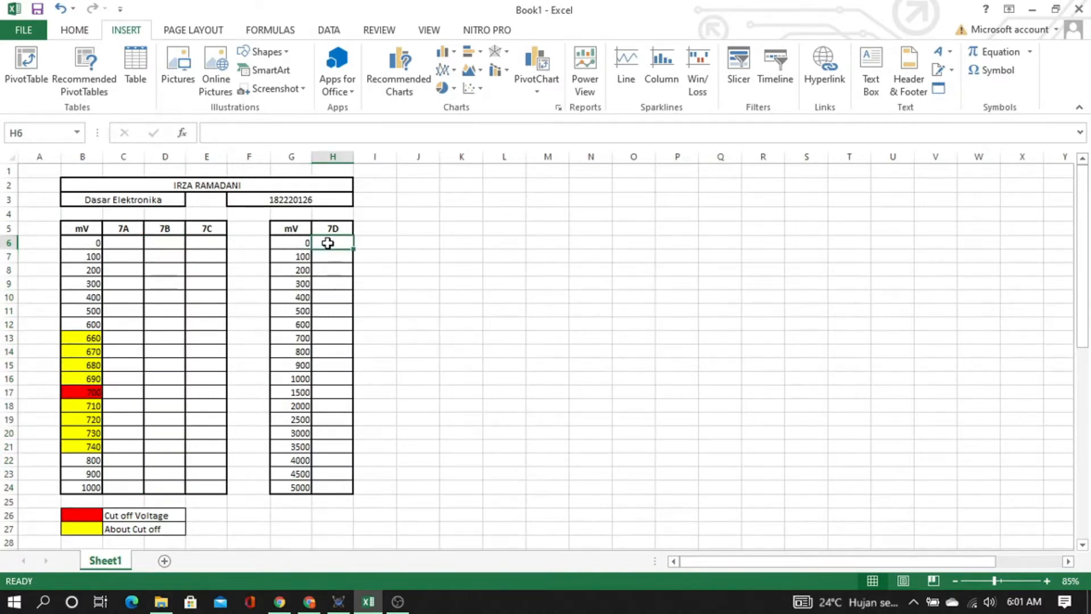
pyautogui.moveTo(328, 242); pyautogui.dragTo(316, 487)
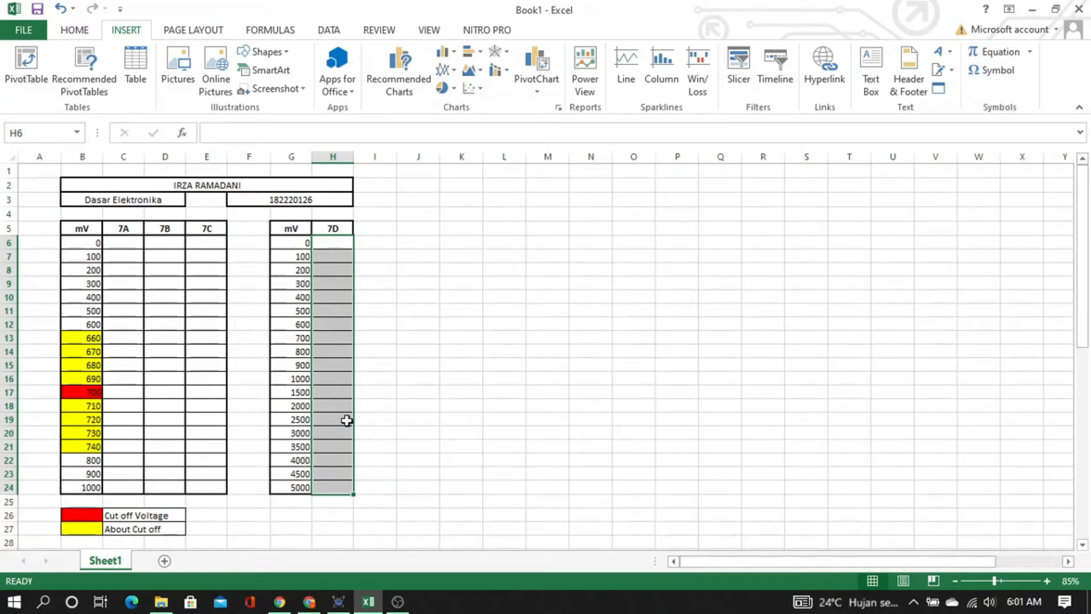
# Switch back to the module PDF in Chrome and review circuits A to D in Gambar 7 on page 27
pyautogui.hotkey('alt', 'Tab')
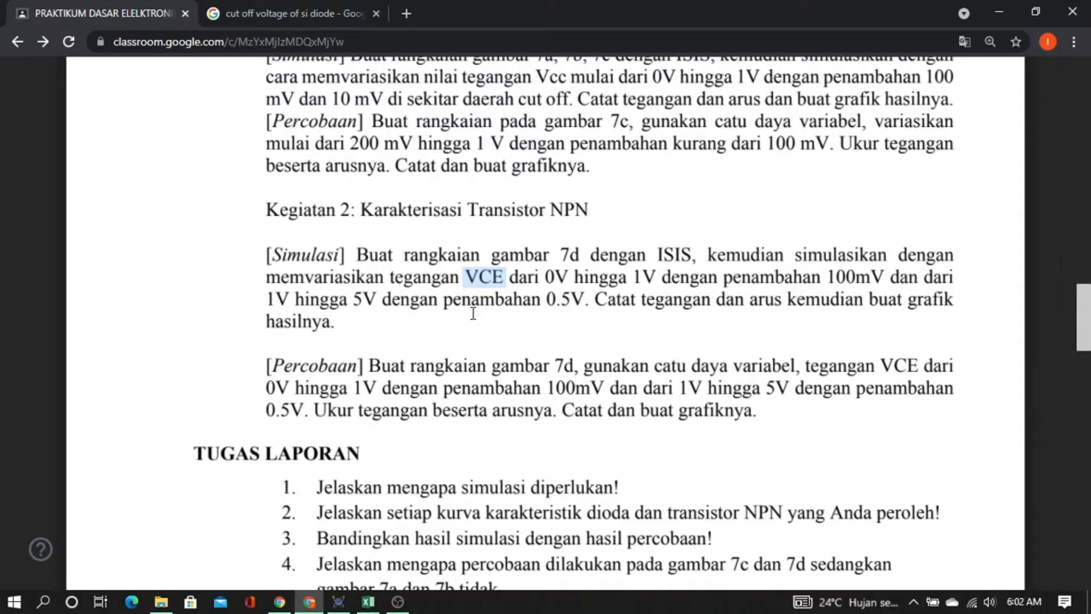
pyautogui.scroll(8, 473, 313)
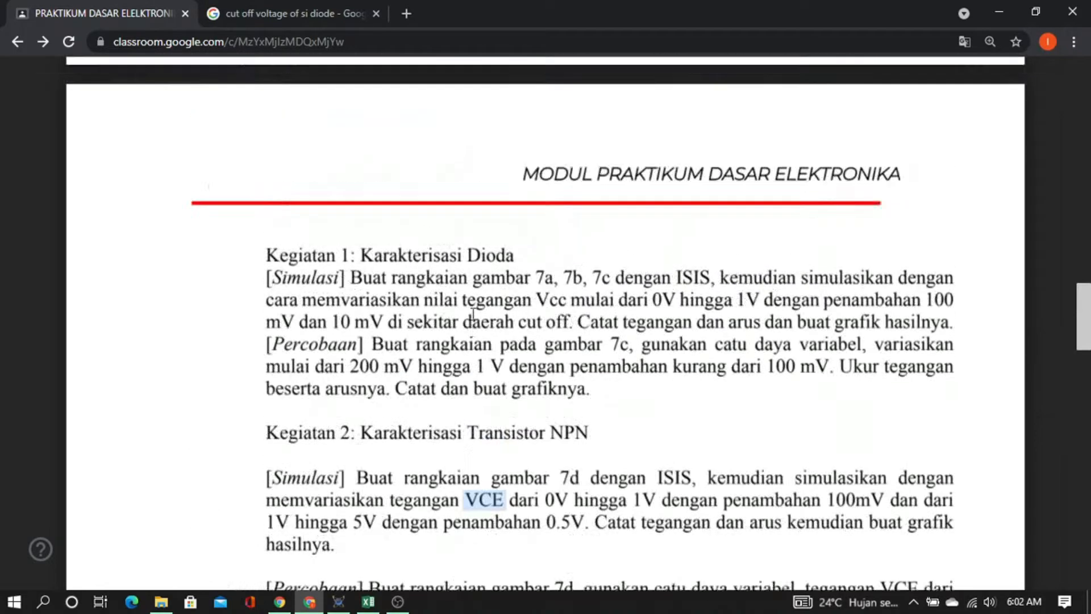
pyautogui.scroll(3, 472, 314)
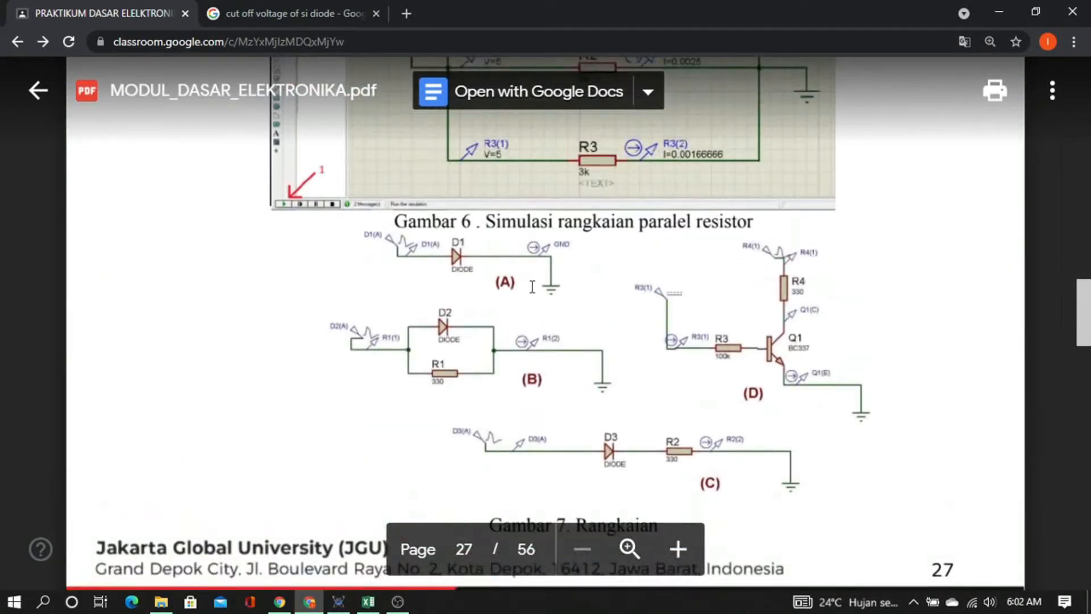
pyautogui.scroll(-2, 636, 278)
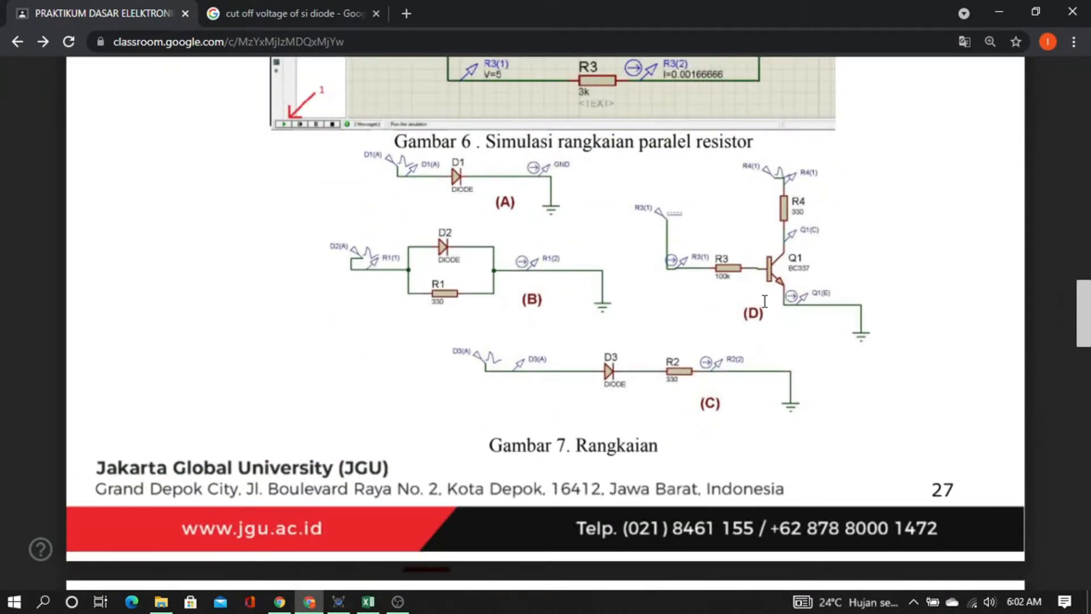
# Switch to the PDE Modul 2 schematic in Proteus and examine Rangkaian 7D and its emitter ammeter, ending at the diode circuits
pyautogui.hotkey('alt', 'Tab')
pyautogui.hotkey('alt', 'Tab')
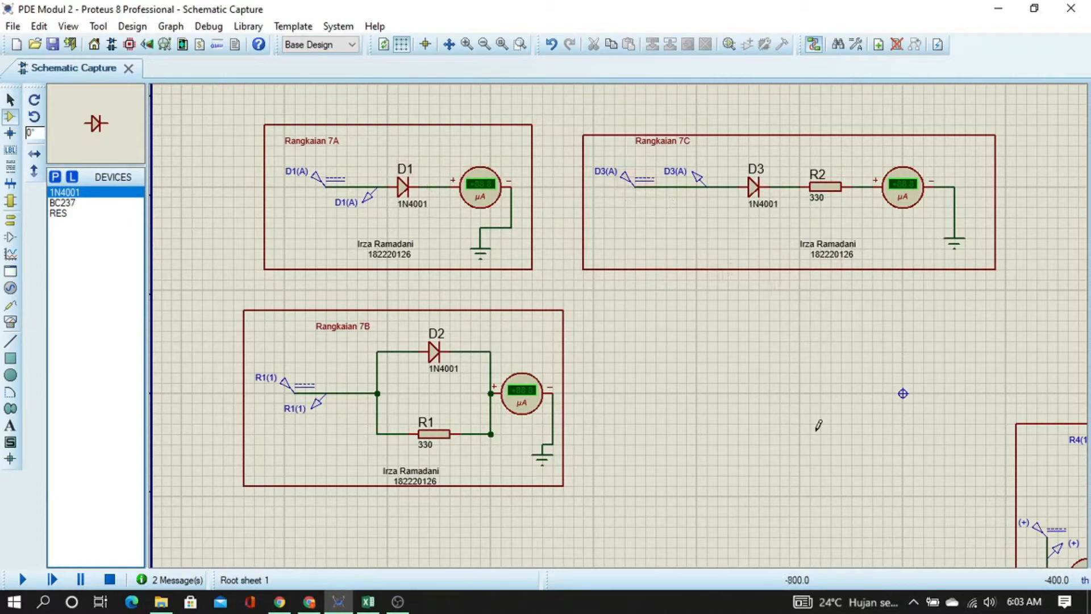
pyautogui.moveTo(818, 425)
pyautogui.mouseDown()
pyautogui.moveTo(404, 255)
pyautogui.moveTo(336, 196)
pyautogui.mouseUp()
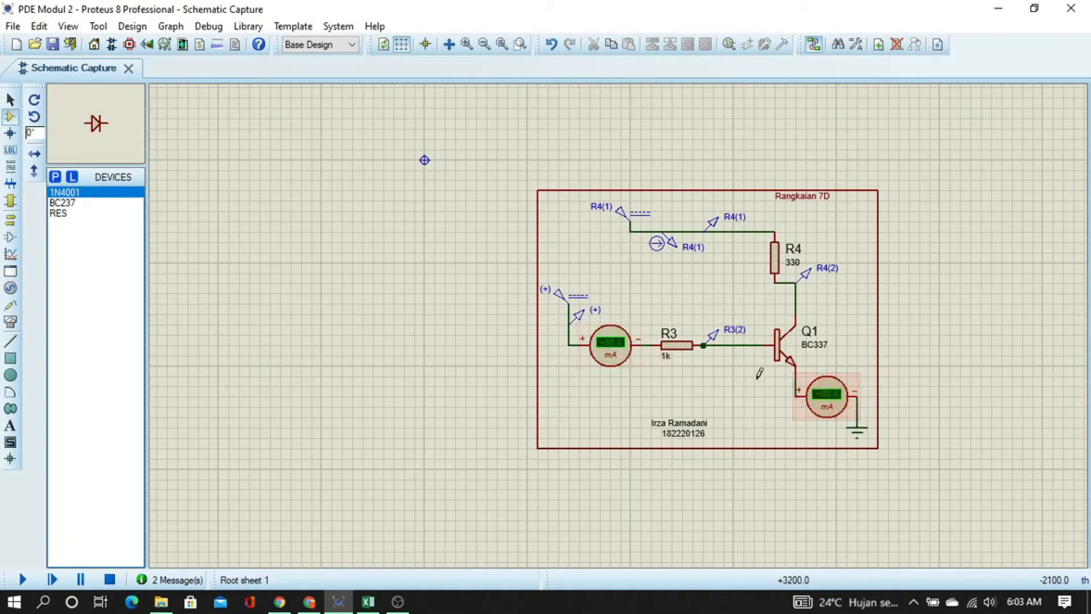
pyautogui.click(824, 397)
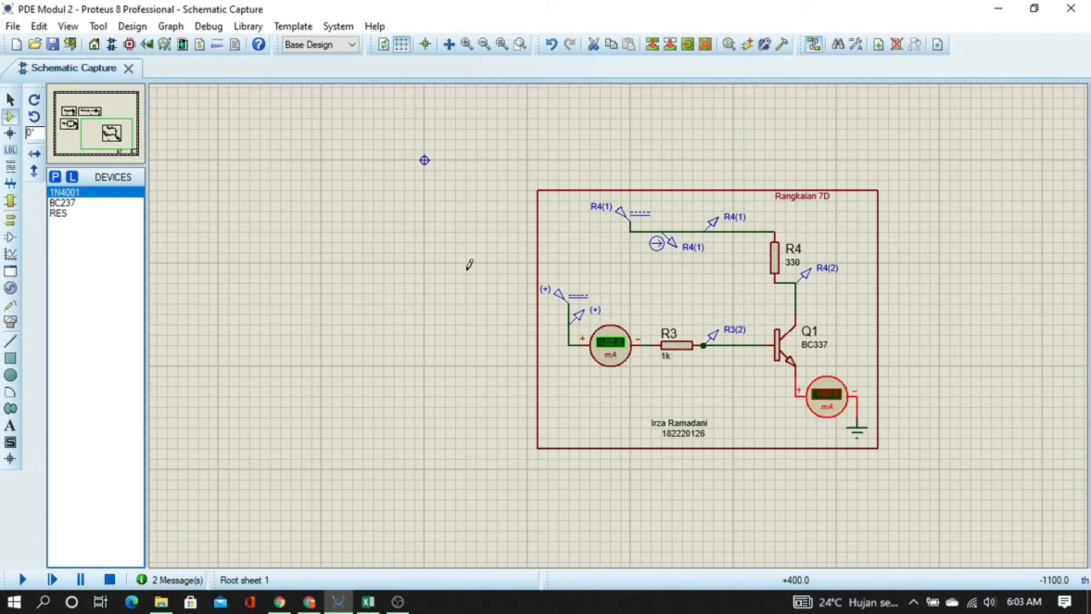
pyautogui.moveTo(461, 255); pyautogui.dragTo(935, 511)
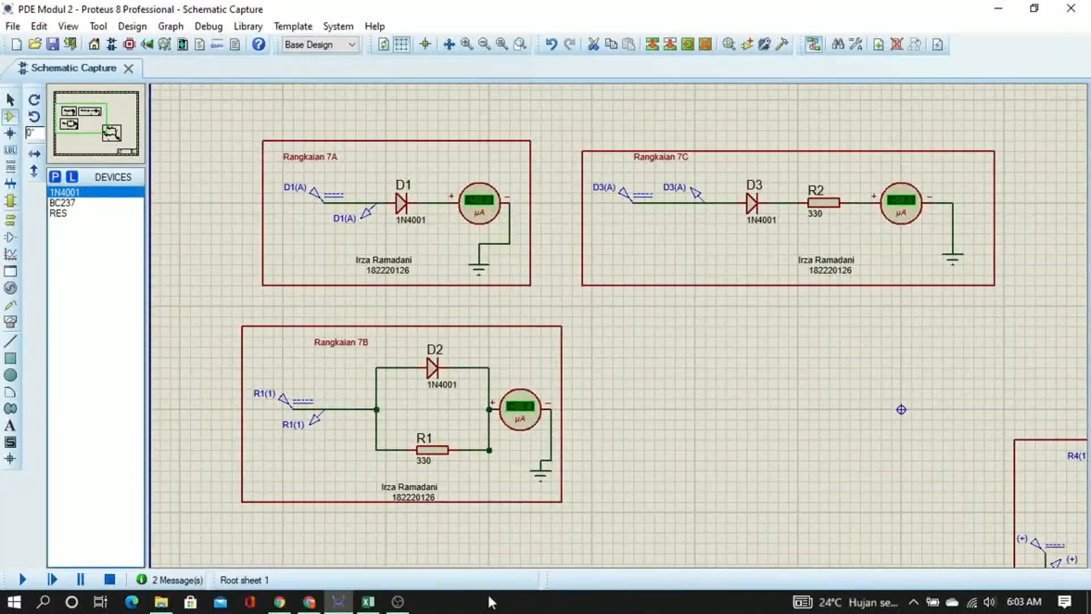
# Switch to the Book1 workbook in Excel and highlight the 0 mV row across both tables, B6:H6
pyautogui.click(371, 600)
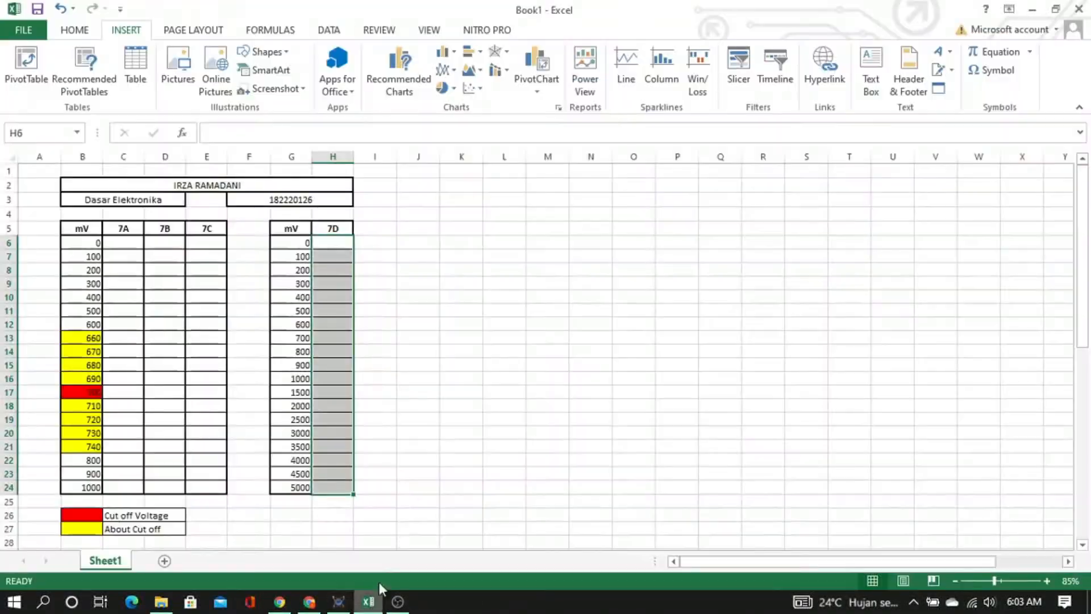
pyautogui.click(120, 247)
pyautogui.click(82, 243)
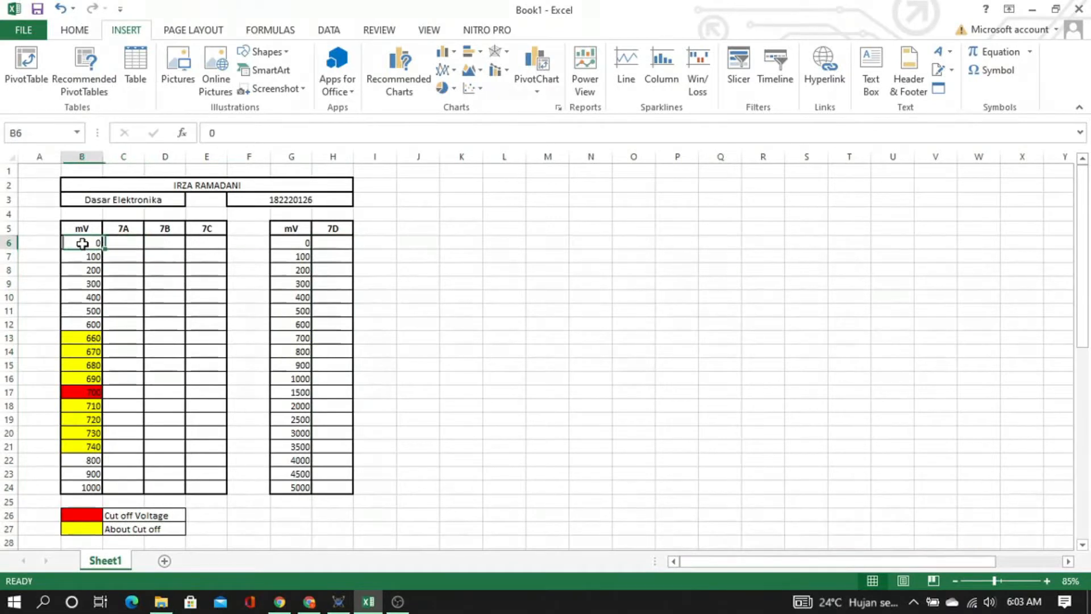
pyautogui.moveTo(83, 243); pyautogui.dragTo(316, 243)
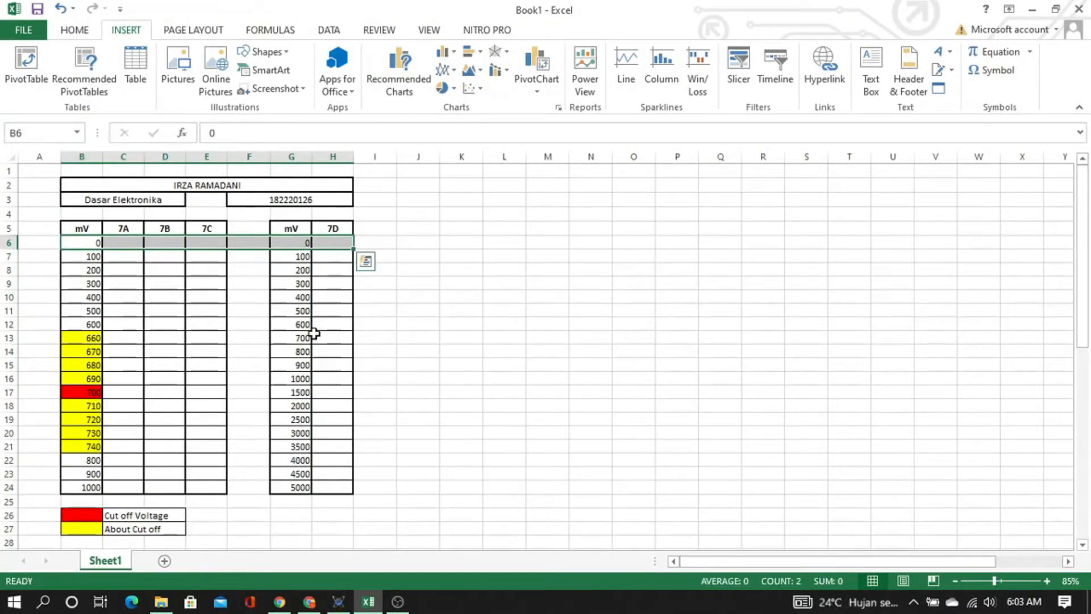
# Switch to the PDE Modul 2 schematic in Proteus and check the voltage settings of generators D1(A), R1(1) and D3(A)
pyautogui.hotkey('alt', 'Tab')
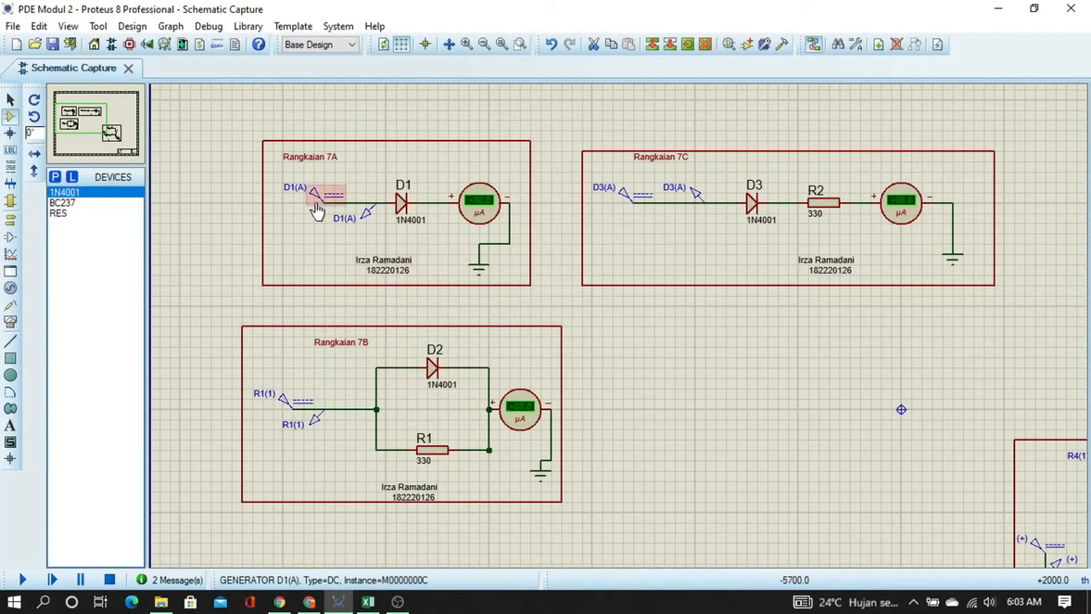
pyautogui.doubleClick(316, 199)
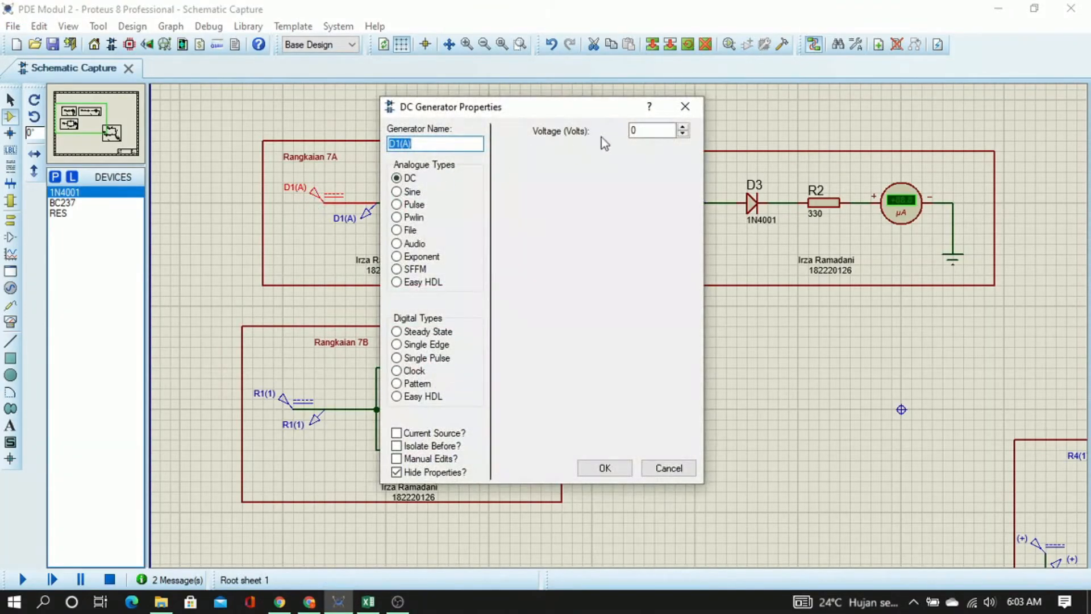
pyautogui.click(646, 131)
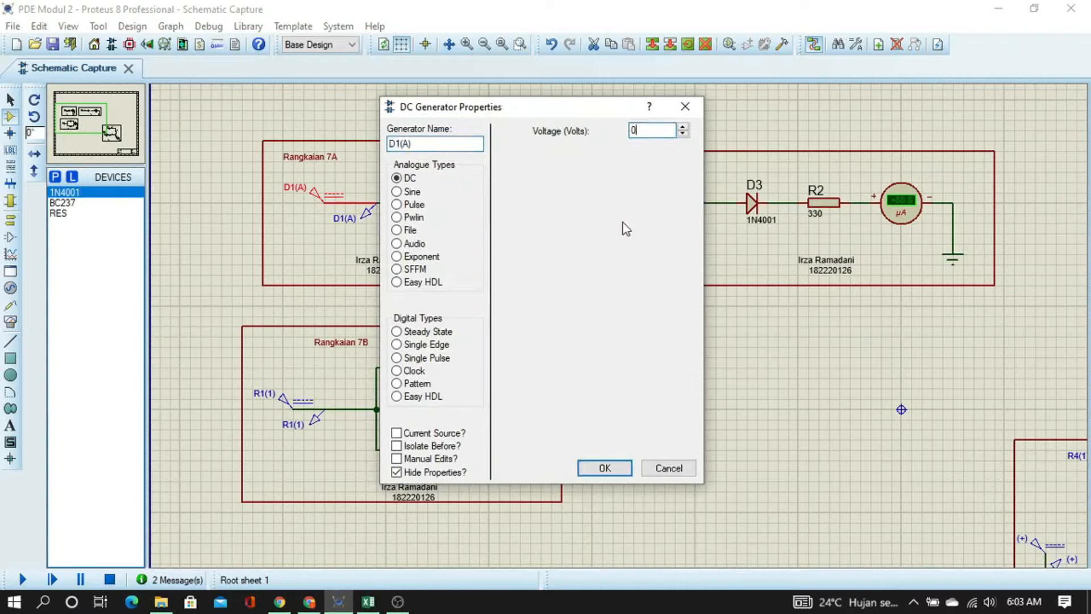
pyautogui.click(604, 468)
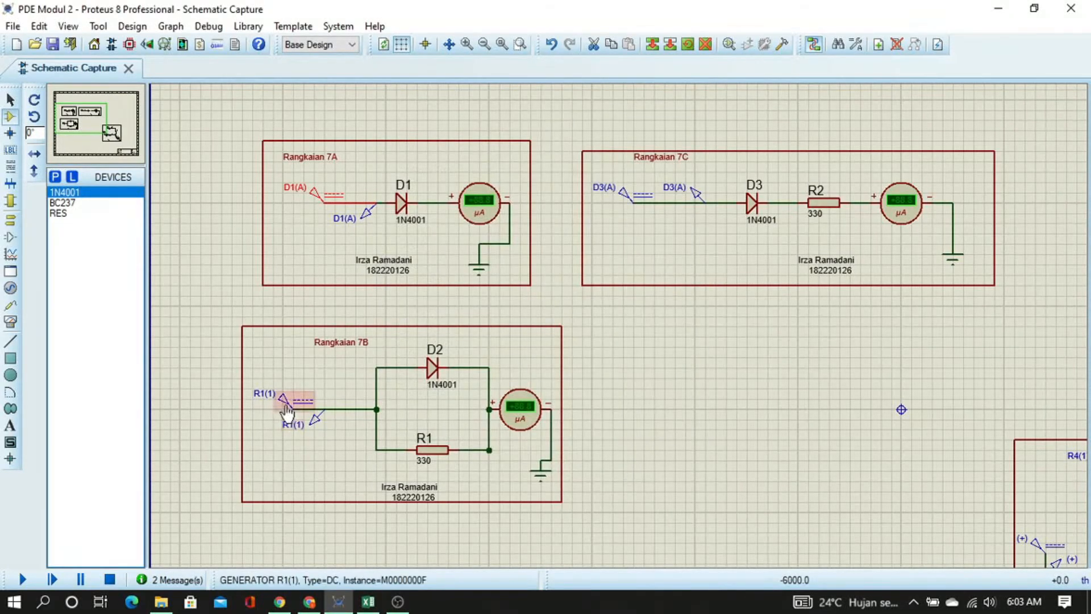
pyautogui.doubleClick(285, 404)
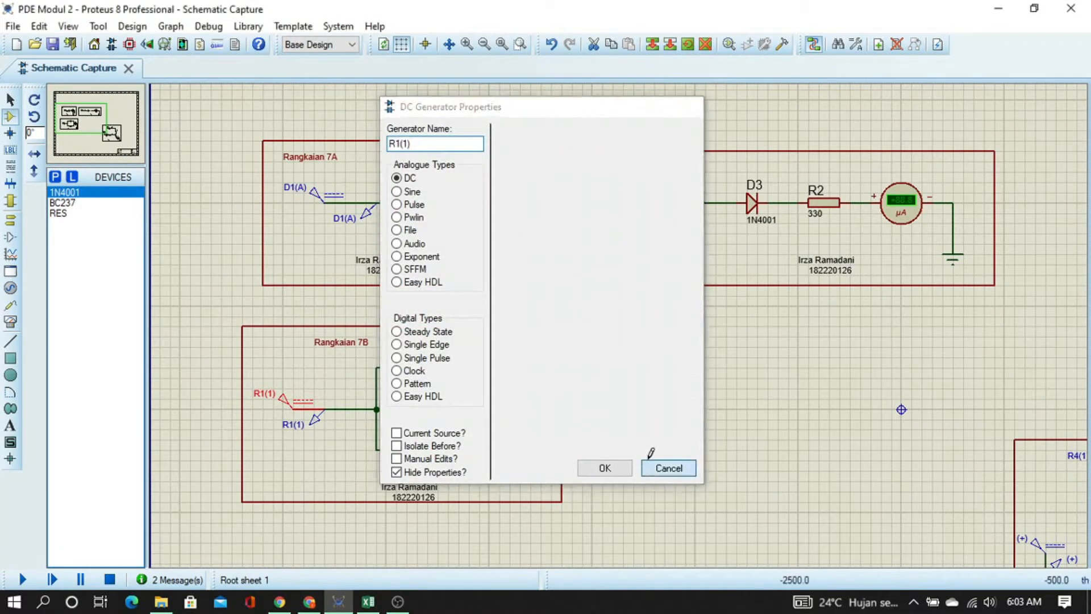
pyautogui.click(653, 466)
pyautogui.doubleClick(623, 201)
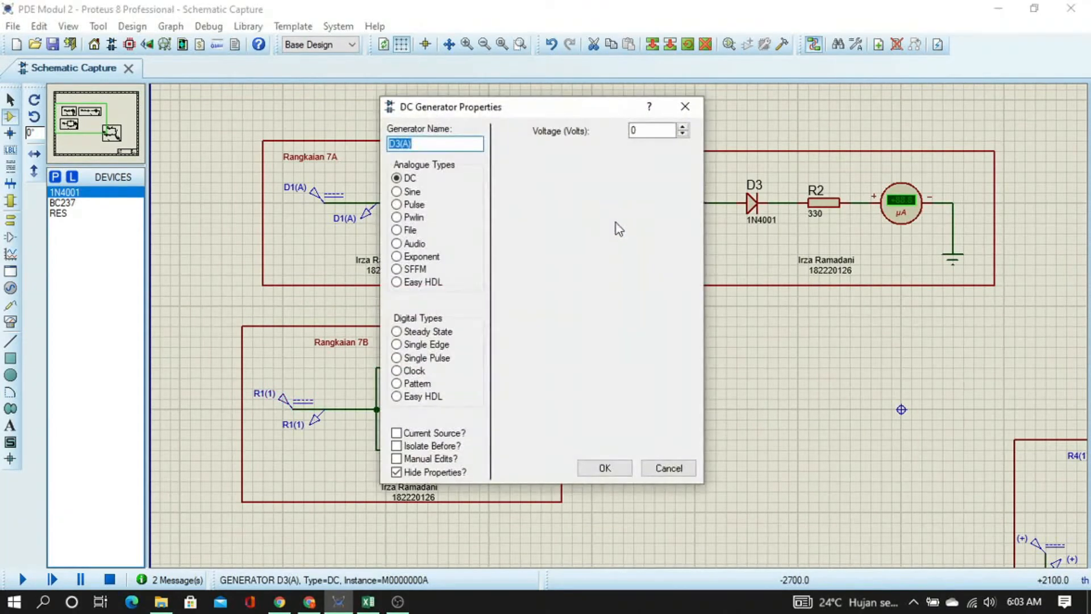
pyautogui.click(653, 468)
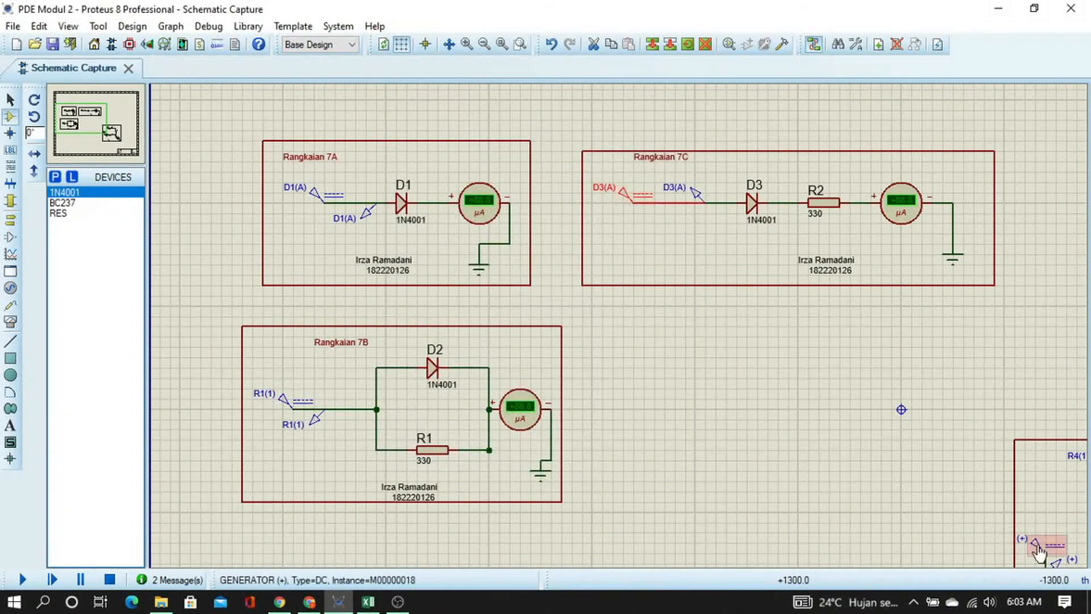
# Set the voltage of the base supply generator (+) in Rangkaian 7D to 0 V
pyautogui.middleClick(957, 504)
pyautogui.click(384, 235)
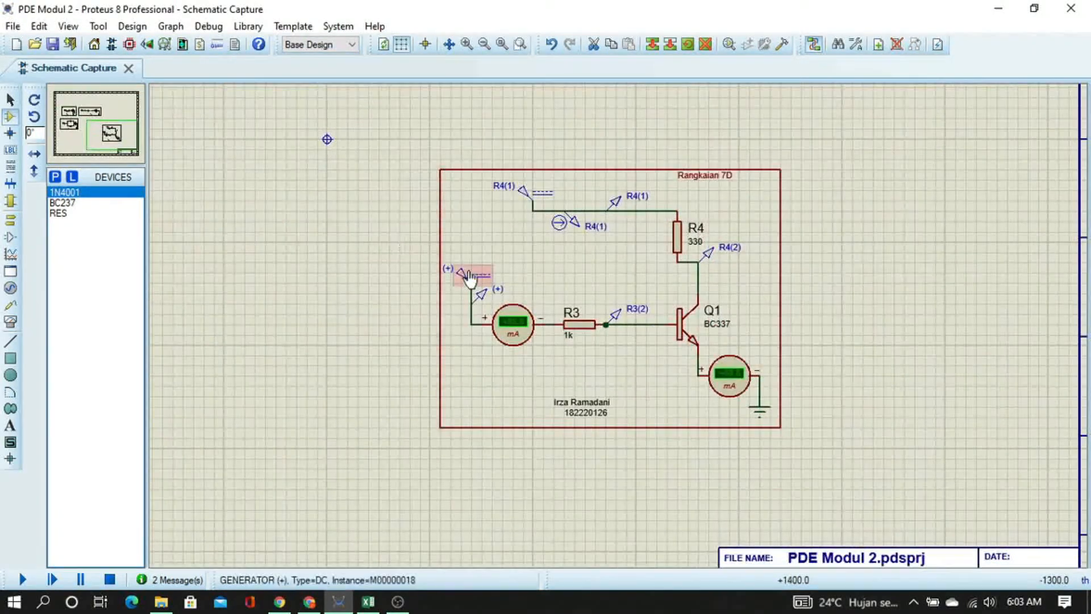
pyautogui.doubleClick(468, 270)
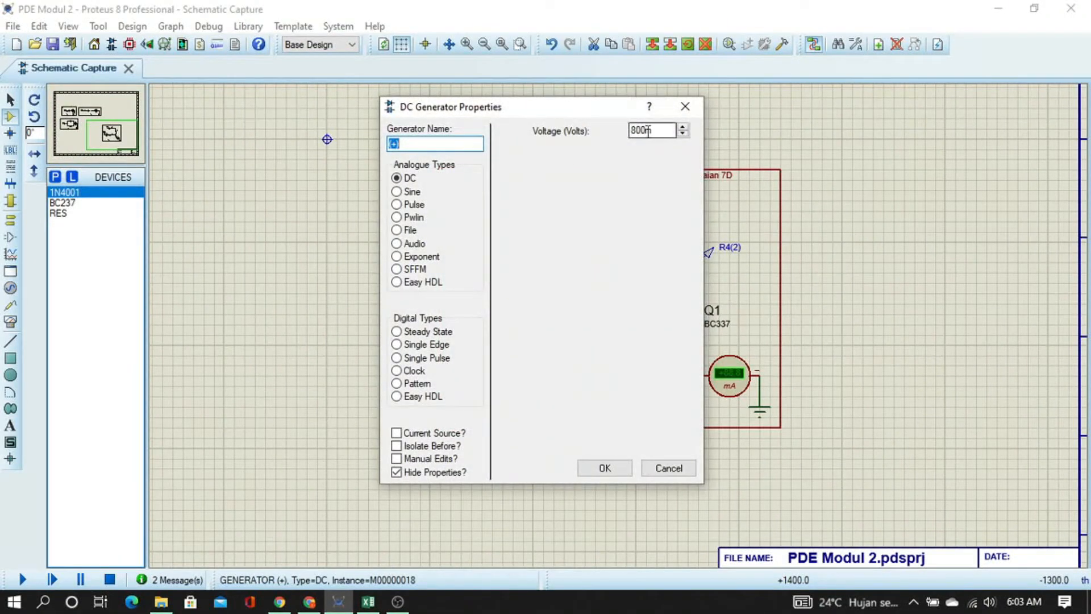
pyautogui.doubleClick(654, 131)
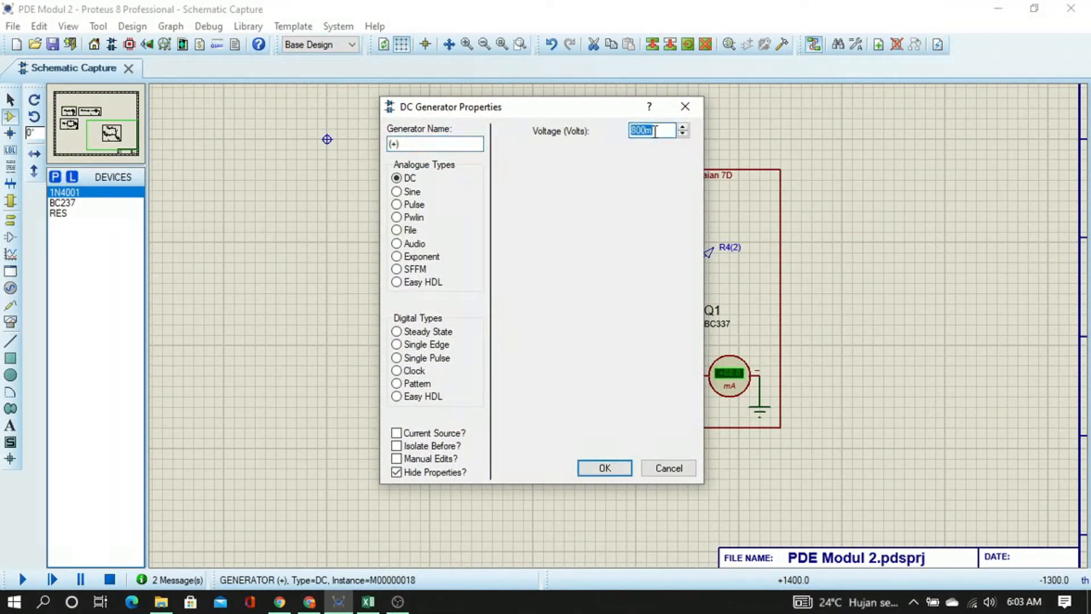
pyautogui.write('1')
pyautogui.press('Return')
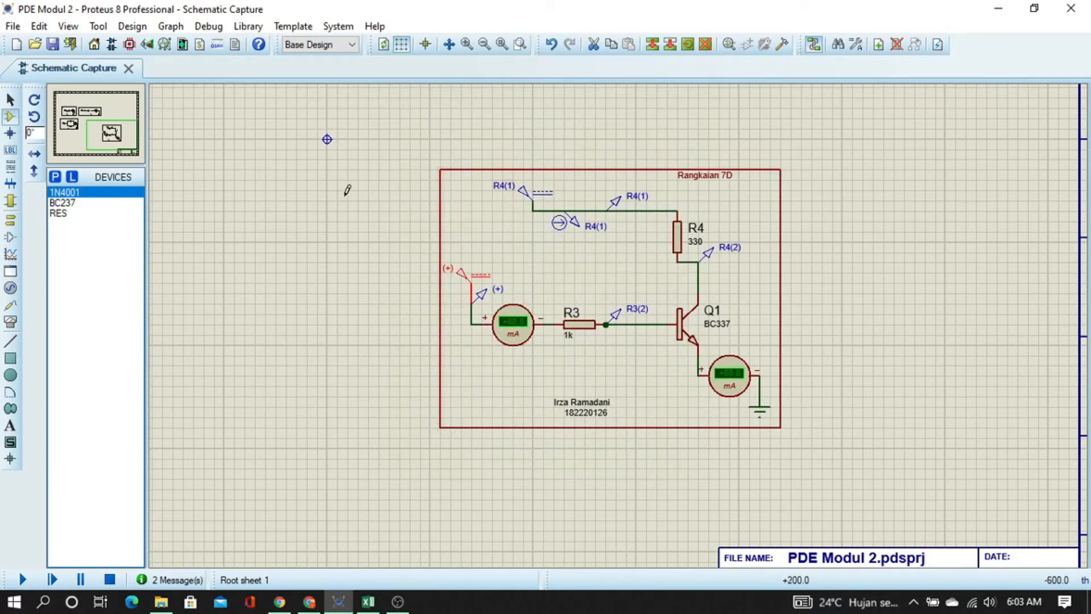
# Check the voltage setting of the collector supply generator R4(1) in Rangkaian 7D
pyautogui.doubleClick(528, 190)
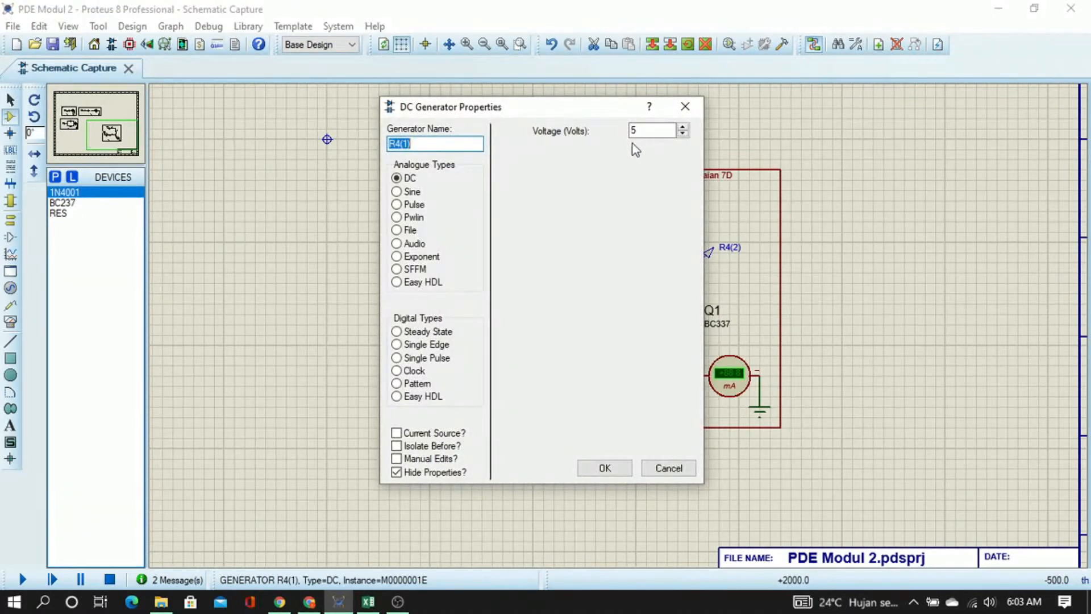
pyautogui.click(642, 130)
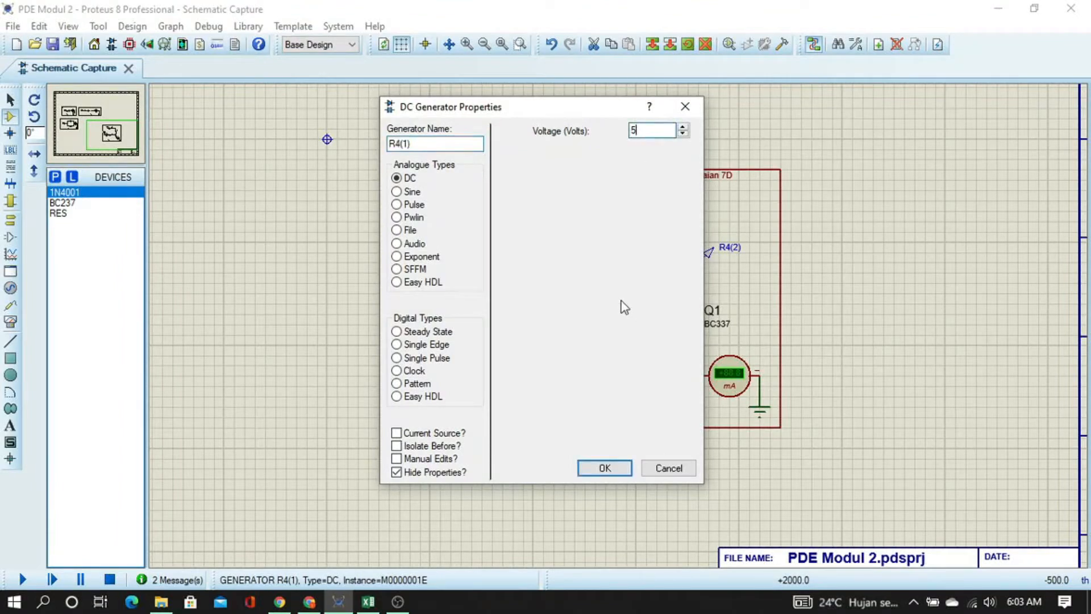
pyautogui.click(608, 469)
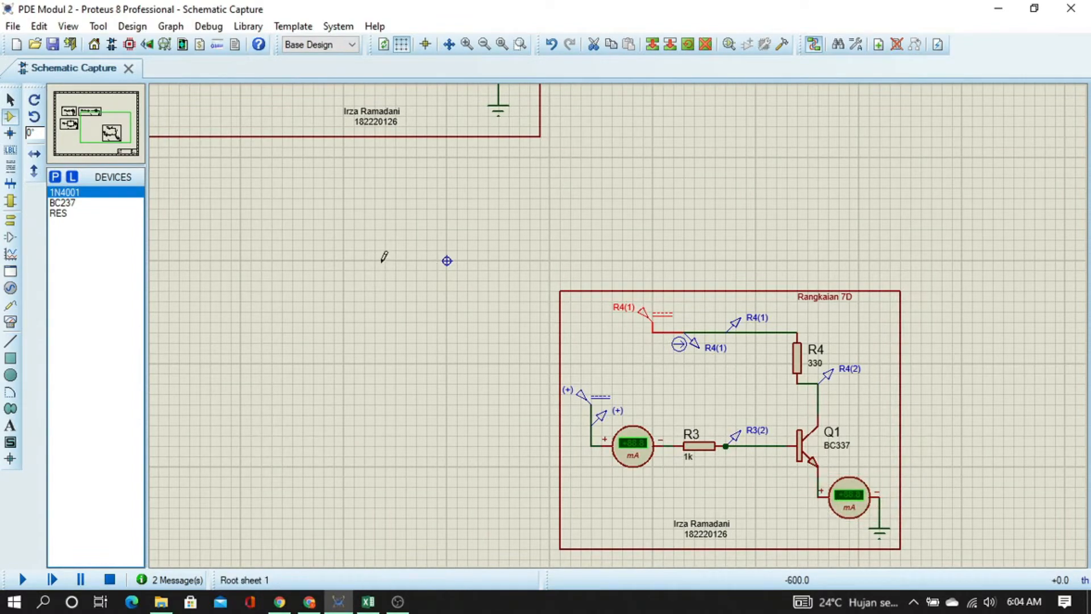
# Run the simulation at 0 mV, read the ammeters in Rangkaian 7A to 7D, and stop the simulation
pyautogui.moveTo(381, 262); pyautogui.dragTo(874, 429)
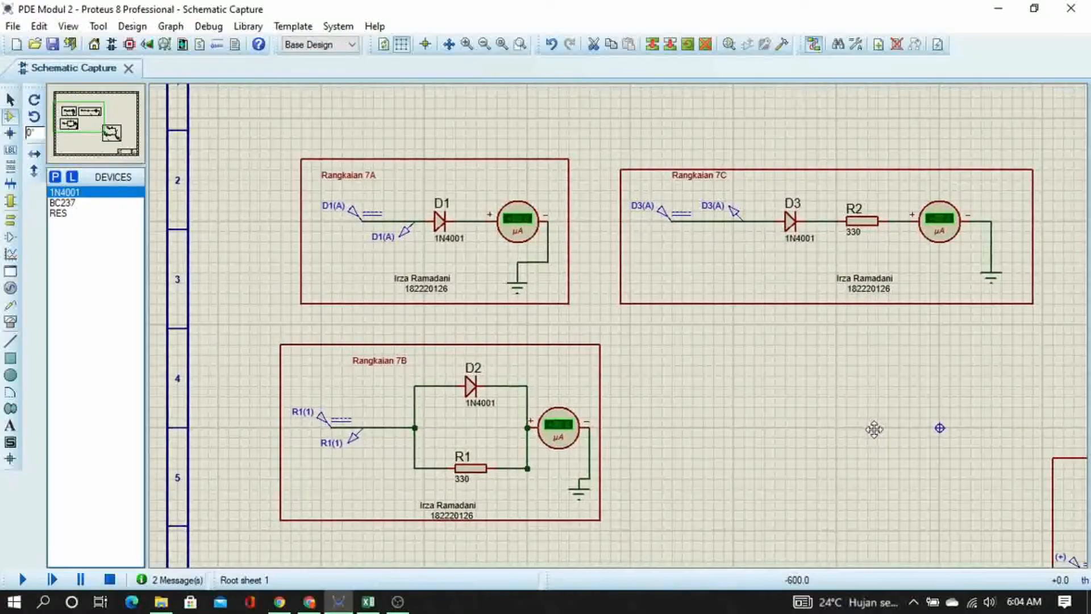
pyautogui.click(24, 580)
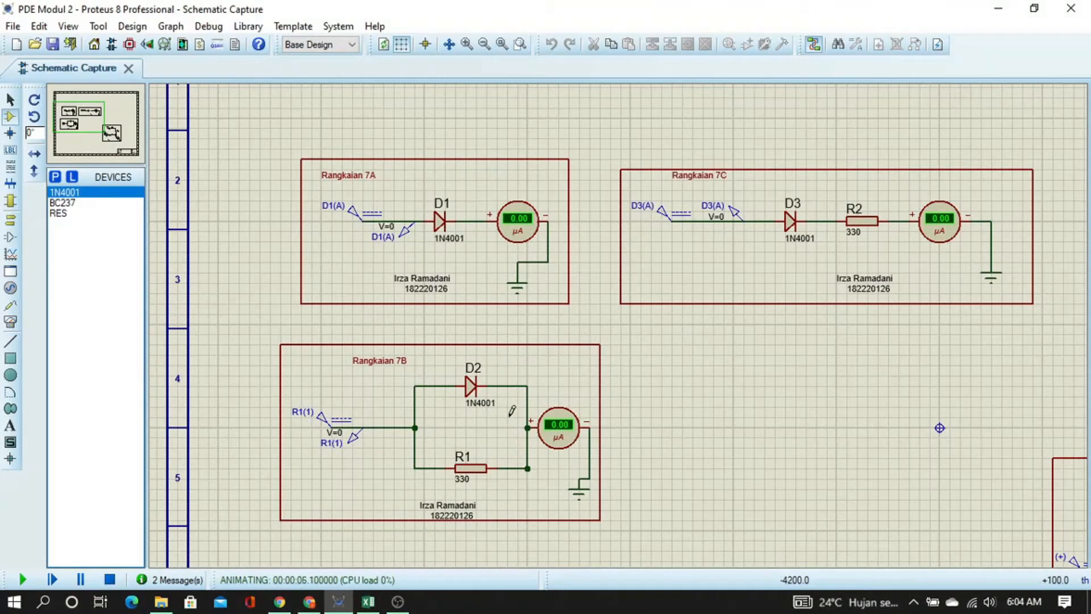
pyautogui.middleClick(951, 476)
pyautogui.click(400, 249)
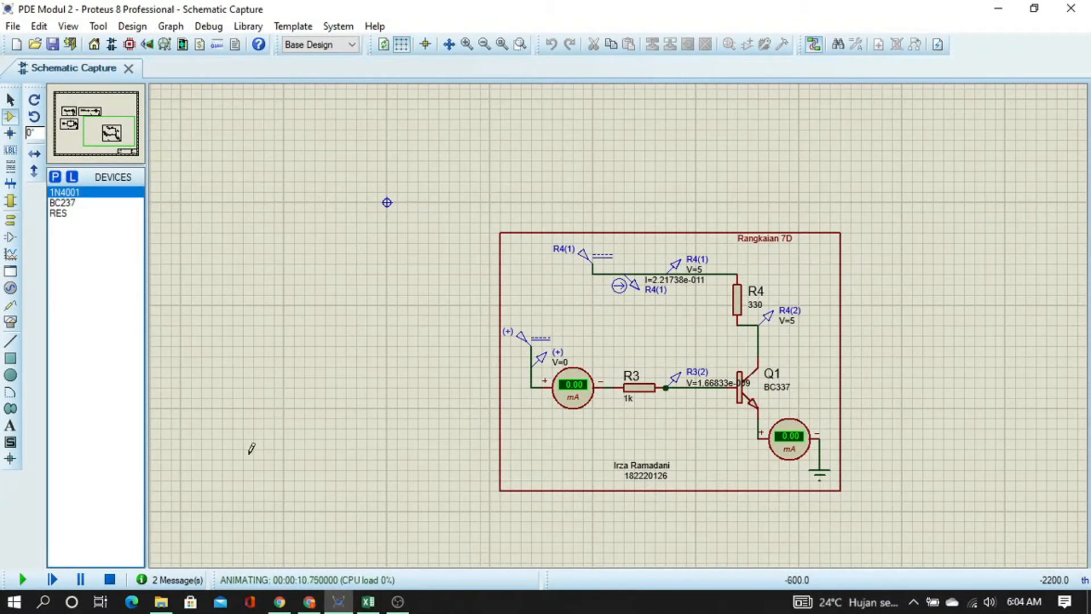
pyautogui.click(110, 579)
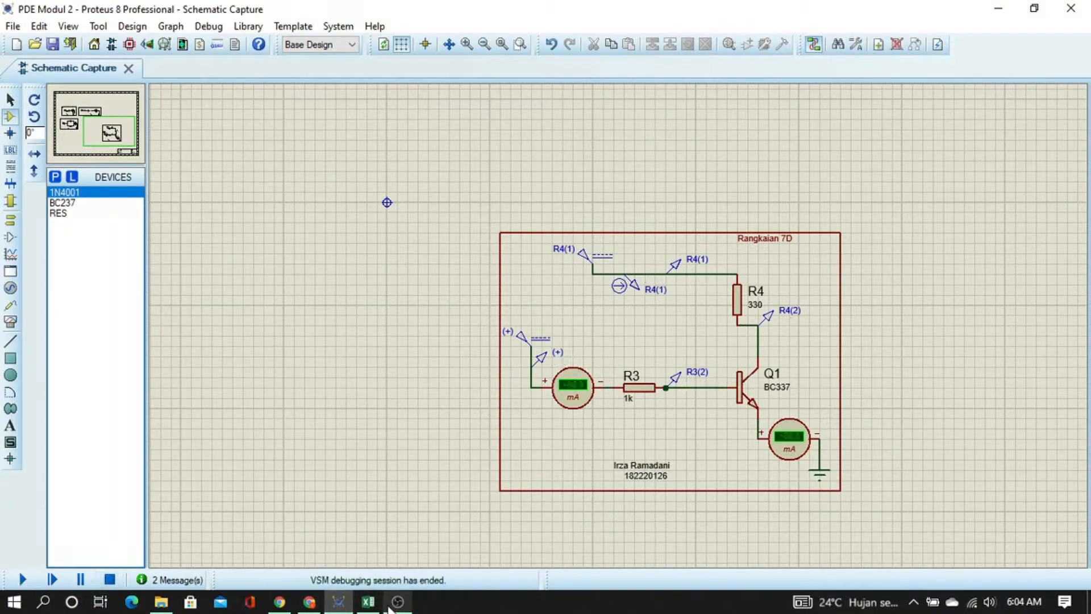
# Switch to the Book1 workbook in Excel and enter 0 for 7A, 7B, 7C and 7D in the 0 mV row
pyautogui.click(368, 601)
pyautogui.click(138, 244)
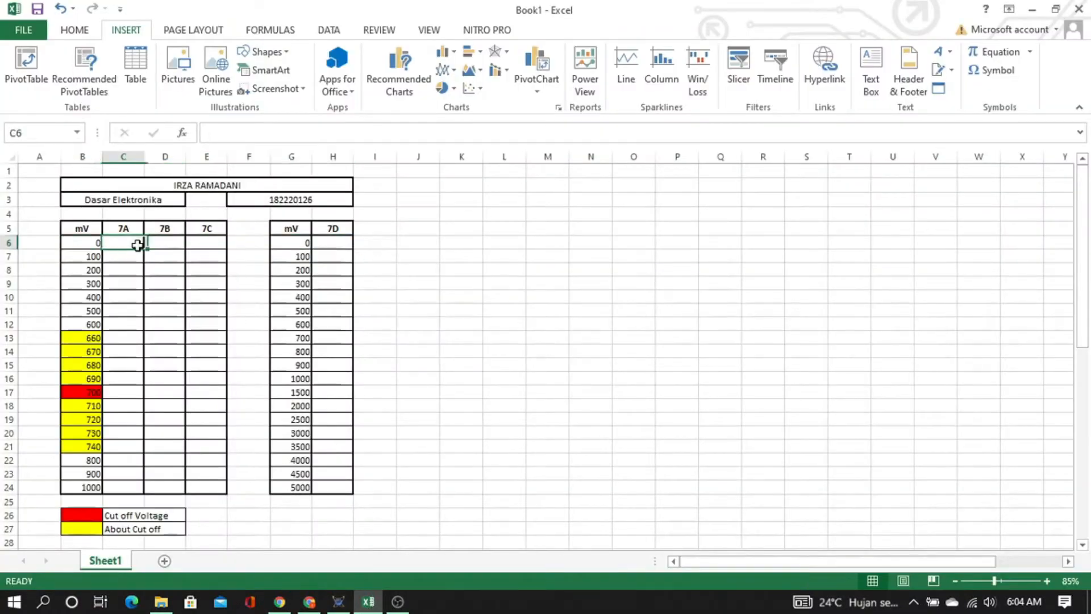
pyautogui.write('0')
pyautogui.press('Tab')
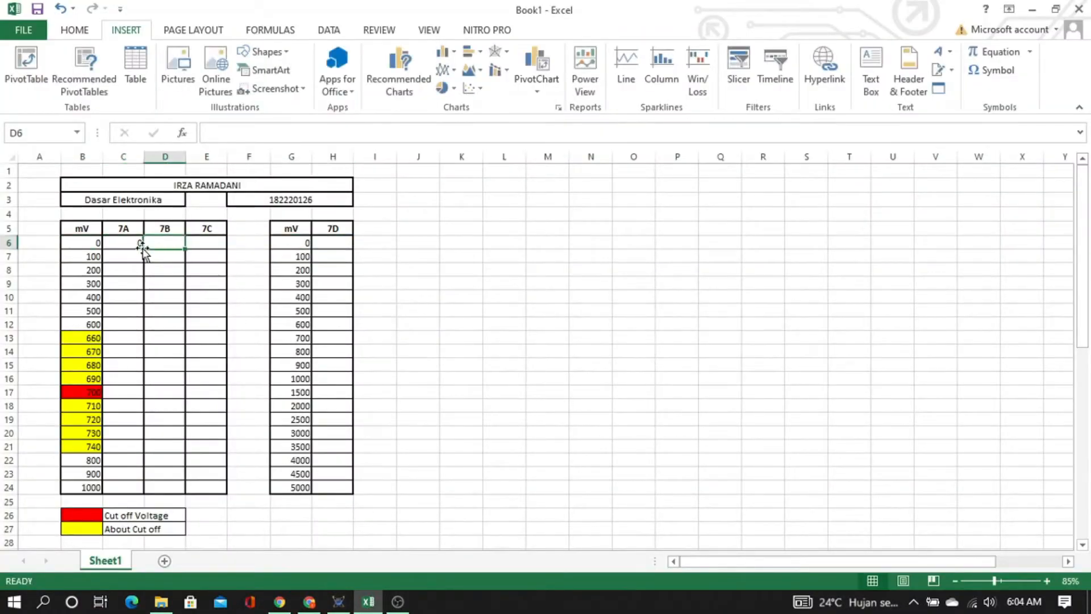
pyautogui.write('0')
pyautogui.press('Tab')
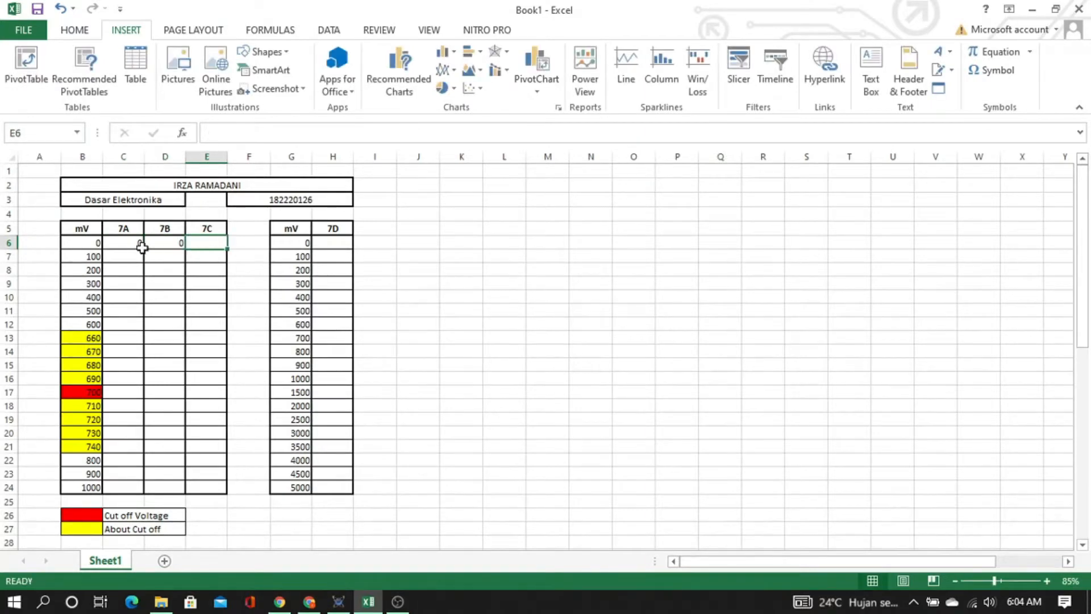
pyautogui.write('0')
pyautogui.press('Tab')
pyautogui.press('Tab')
pyautogui.press('Tab')
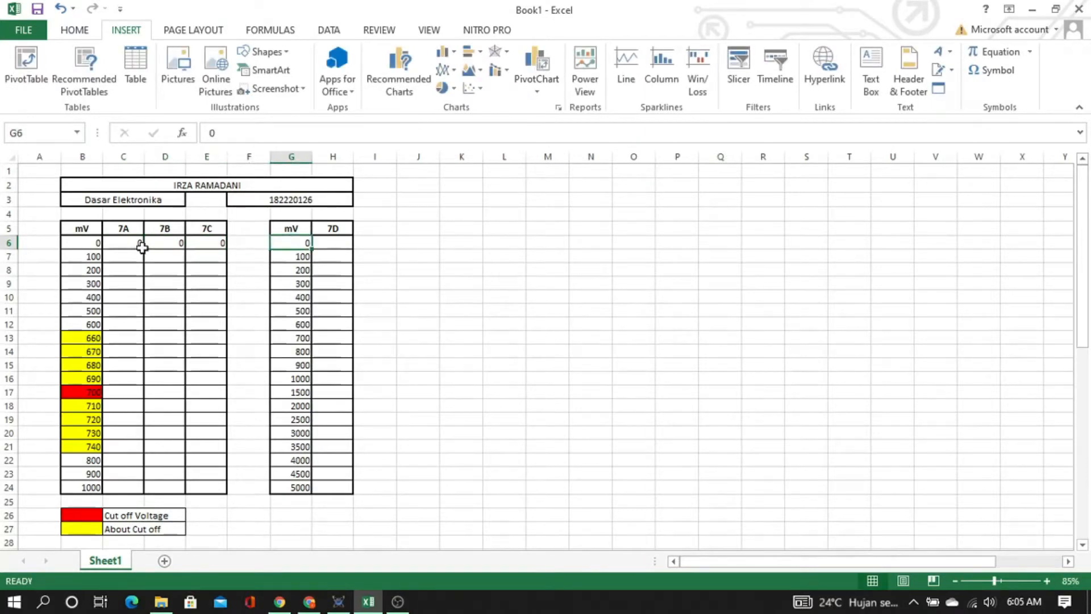
pyautogui.write('0')
pyautogui.press('Return')
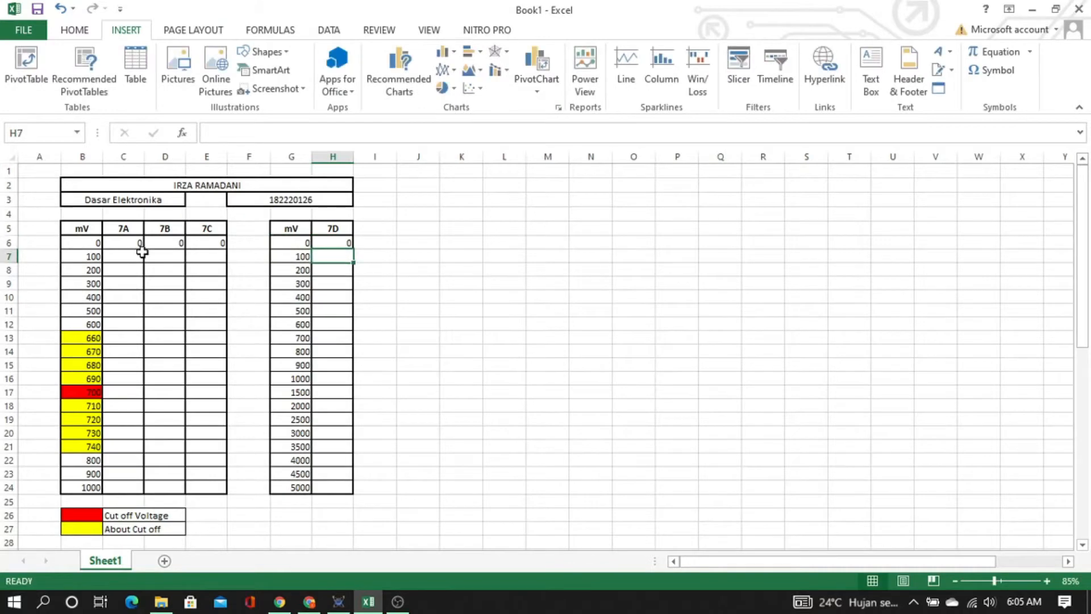
# Select the 100 mV cell B7, switch to Proteus and set the voltage of generator D1(A) in Rangkaian 7A for that row
pyautogui.click(122, 256)
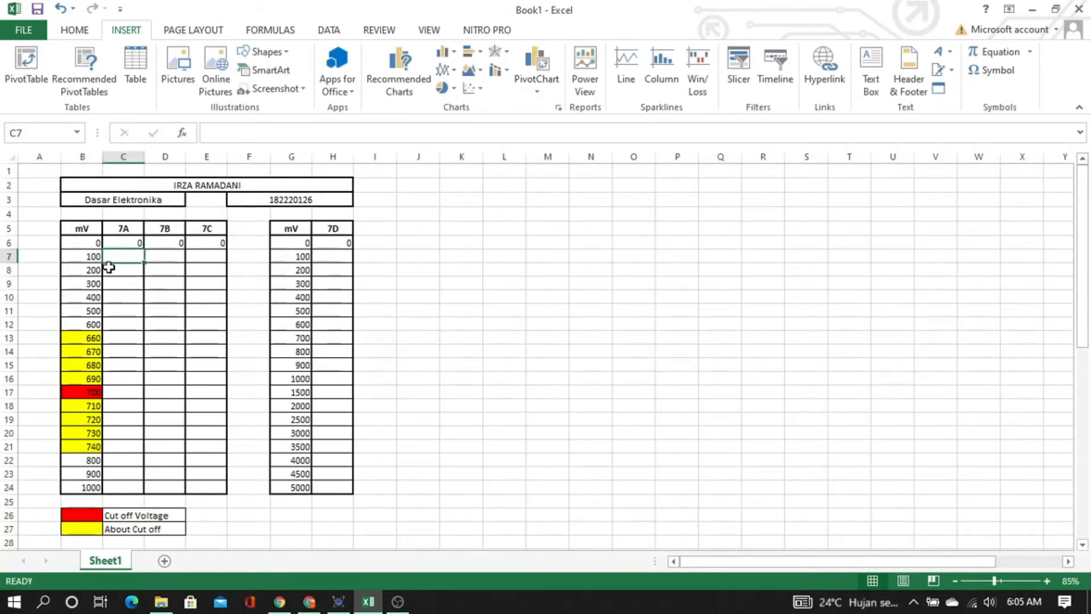
pyautogui.click(74, 257)
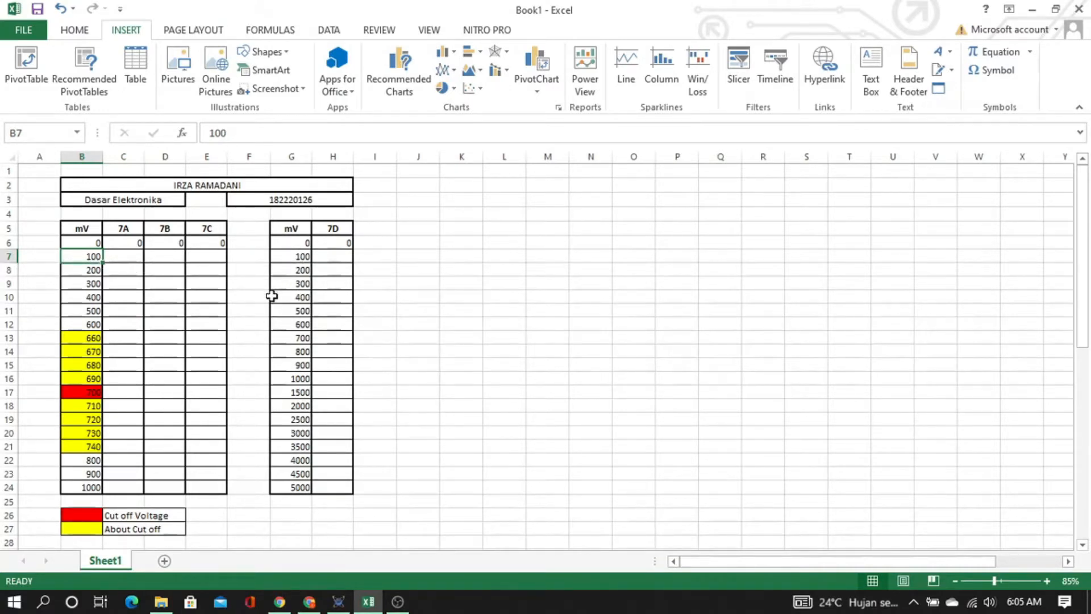
pyautogui.hotkey('alt', 'Tab')
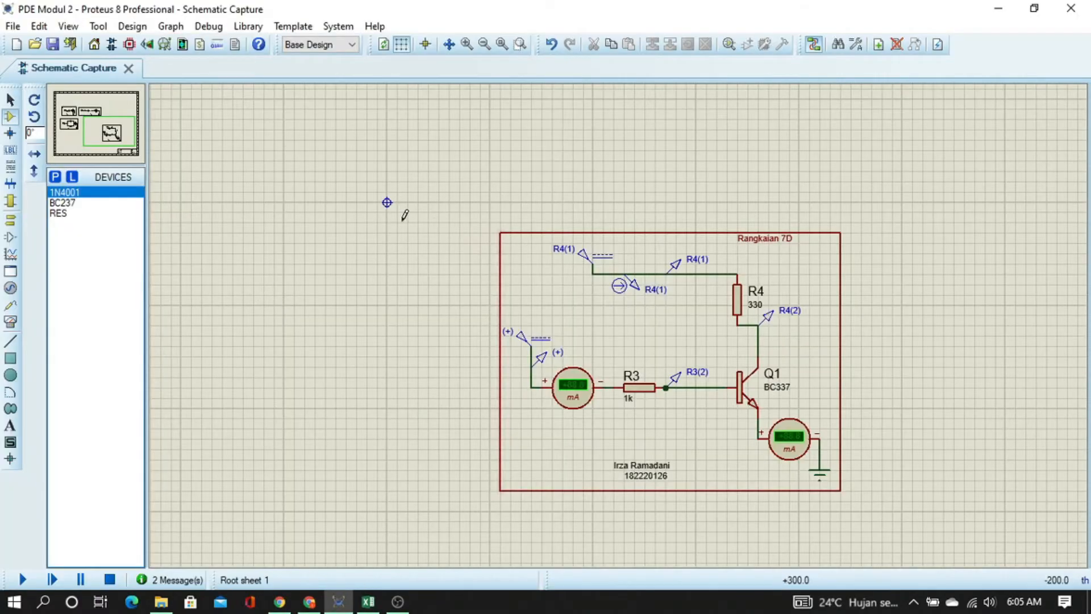
pyautogui.middleClick(350, 206)
pyautogui.click(877, 442)
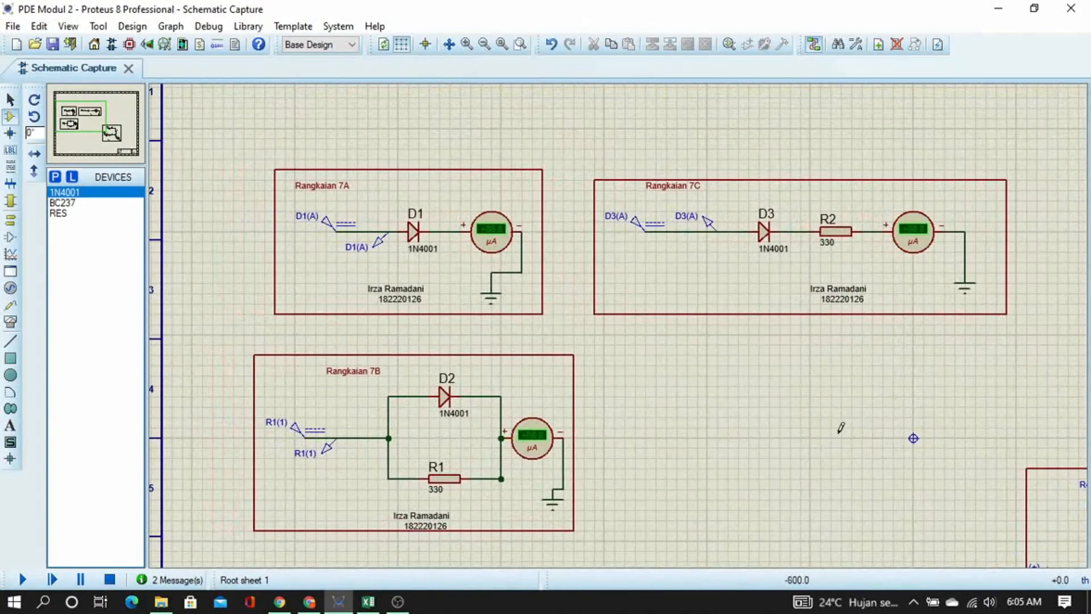
pyautogui.doubleClick(337, 222)
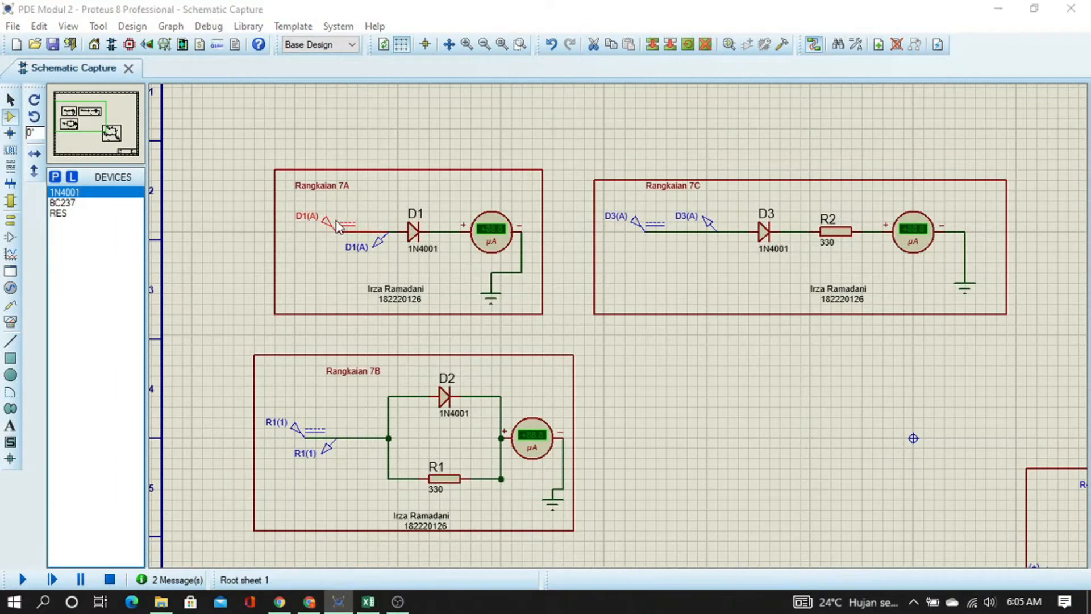
pyautogui.doubleClick(647, 135)
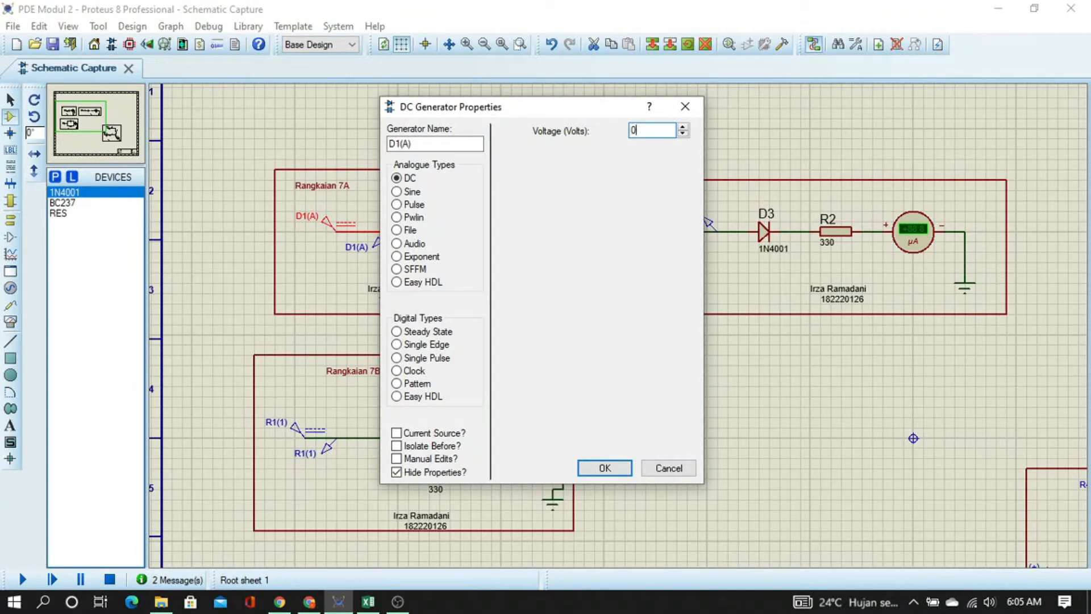
pyautogui.press('Return')
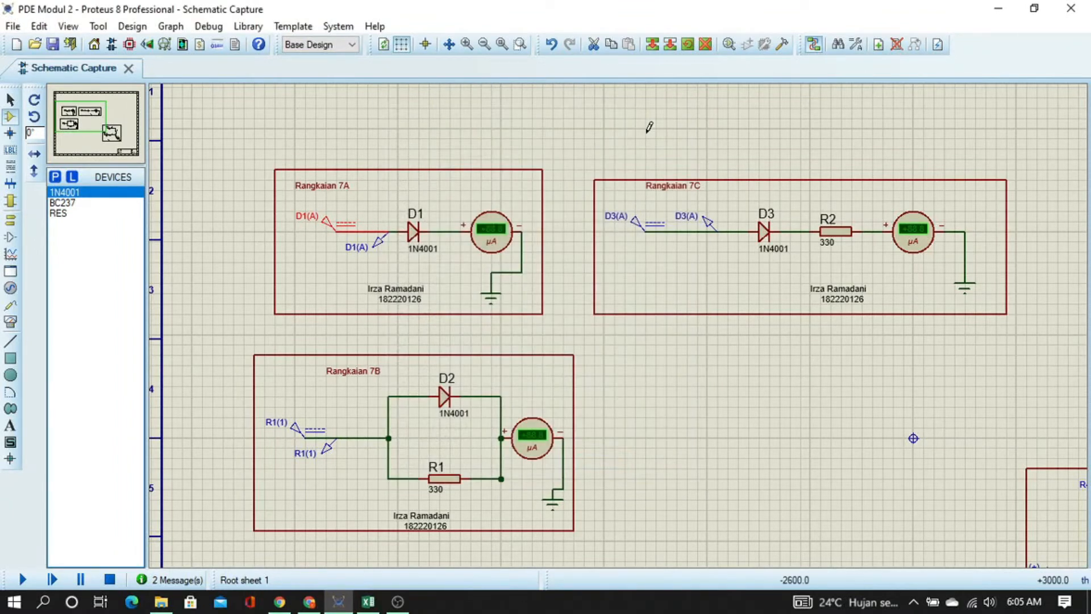
# Set the voltage of generator R1(1) in Rangkaian 7B to 0.1 V
pyautogui.click(301, 430)
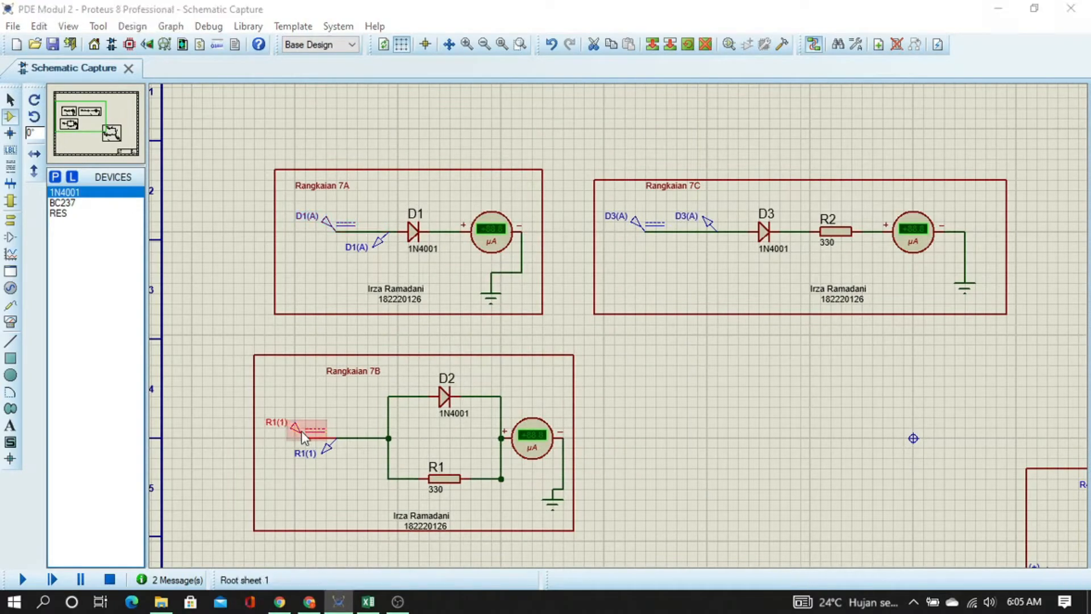
pyautogui.doubleClick(302, 431)
pyautogui.doubleClick(656, 128)
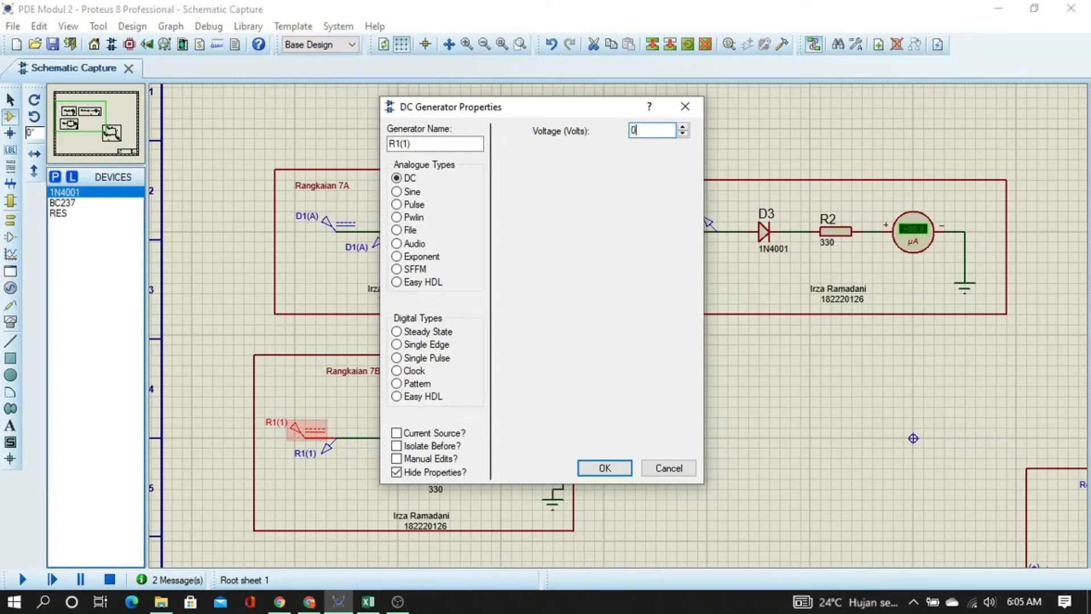
pyautogui.write('0.1')
pyautogui.press('Return')
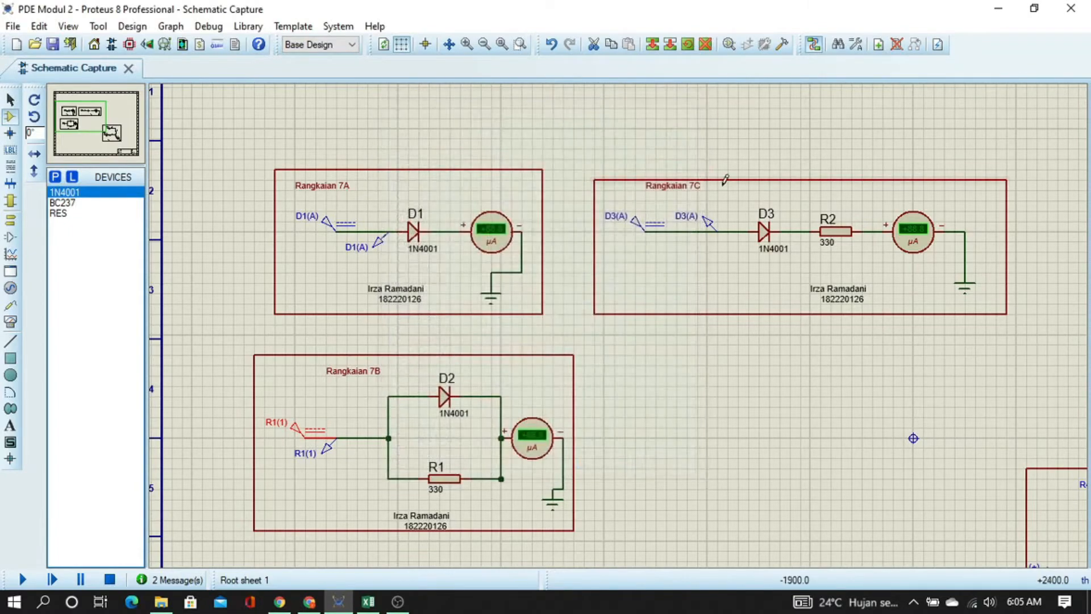
# Open the voltage setting of generator D3(A) in Rangkaian 7C and close its properties
pyautogui.doubleClick(645, 223)
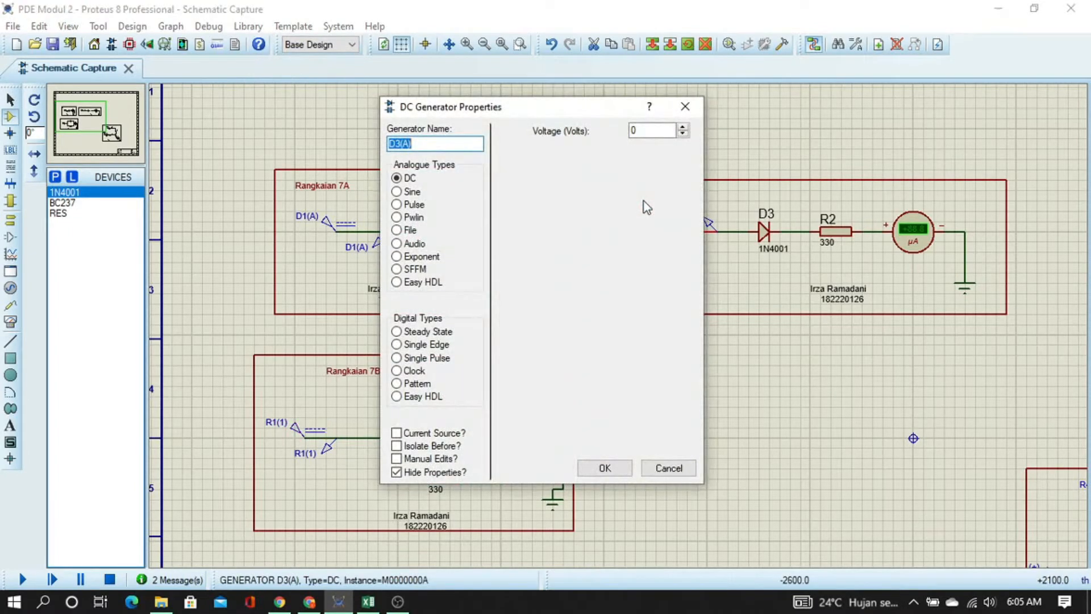
pyautogui.click(645, 131)
pyautogui.click(684, 106)
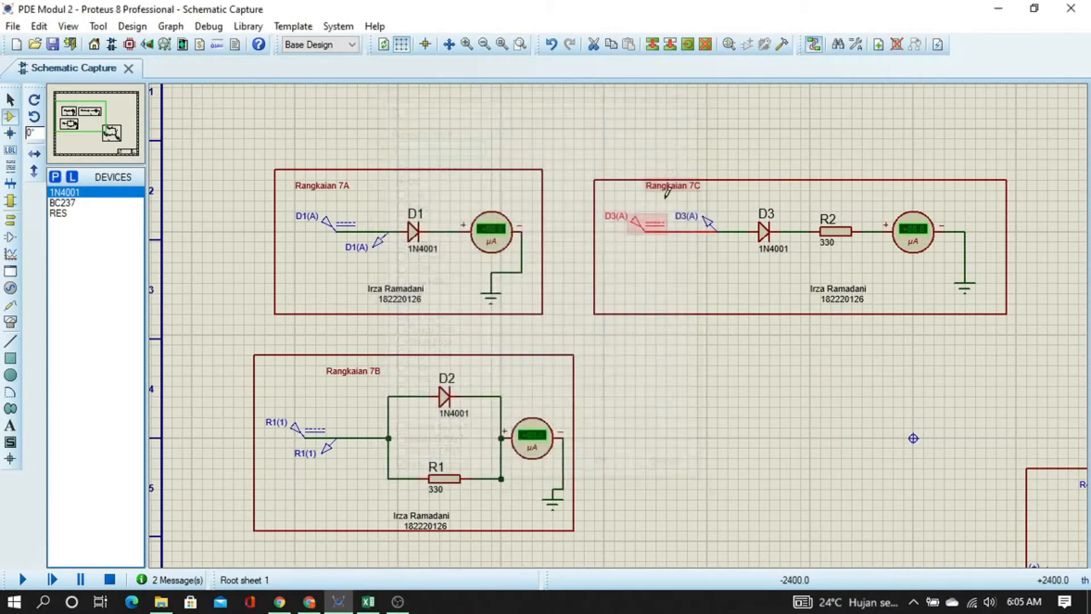
# Set the voltage of generator D3(A) in Rangkaian 7C to 0.1 V
pyautogui.doubleClick(646, 224)
pyautogui.click(647, 131)
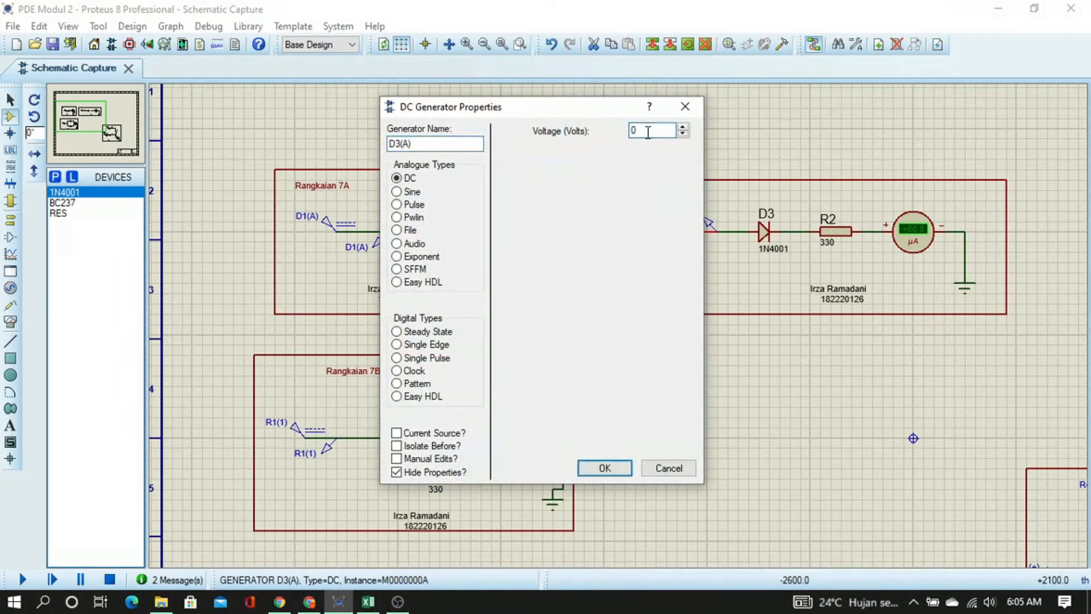
pyautogui.press('Return')
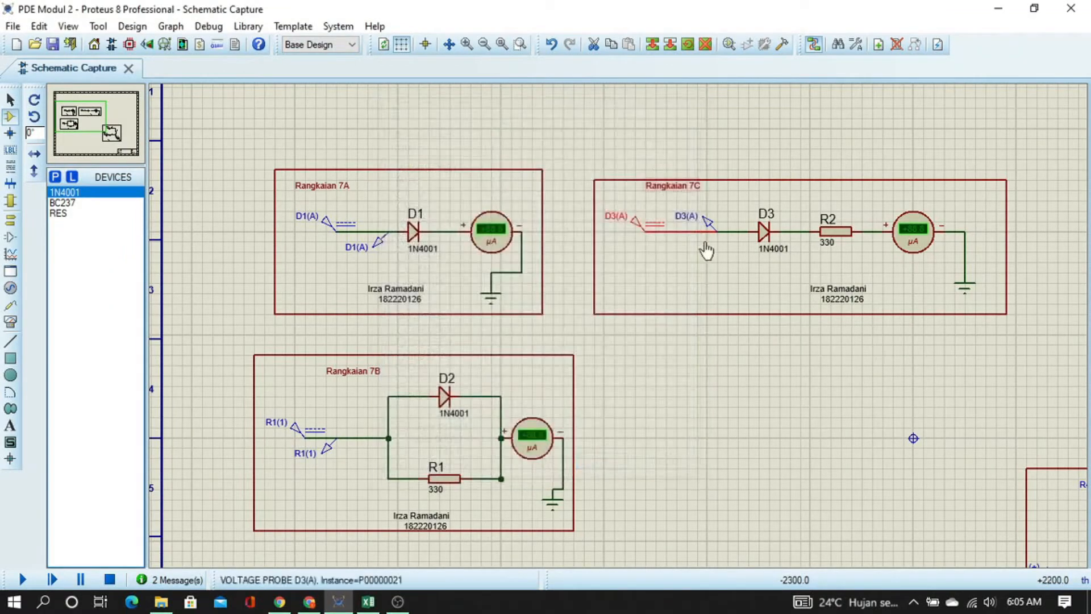
# Set the voltage of the (+) generator in Rangkaian 7D to 0.1 V, leaving generator R4(1) as it is
pyautogui.middleClick(947, 487)
pyautogui.middleClick(426, 227)
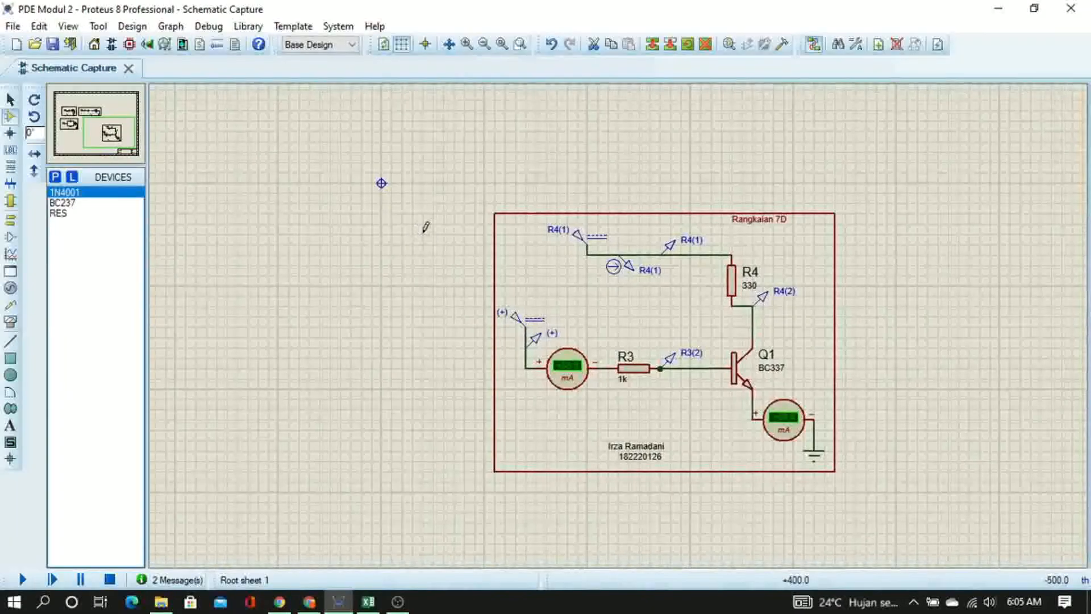
pyautogui.doubleClick(560, 239)
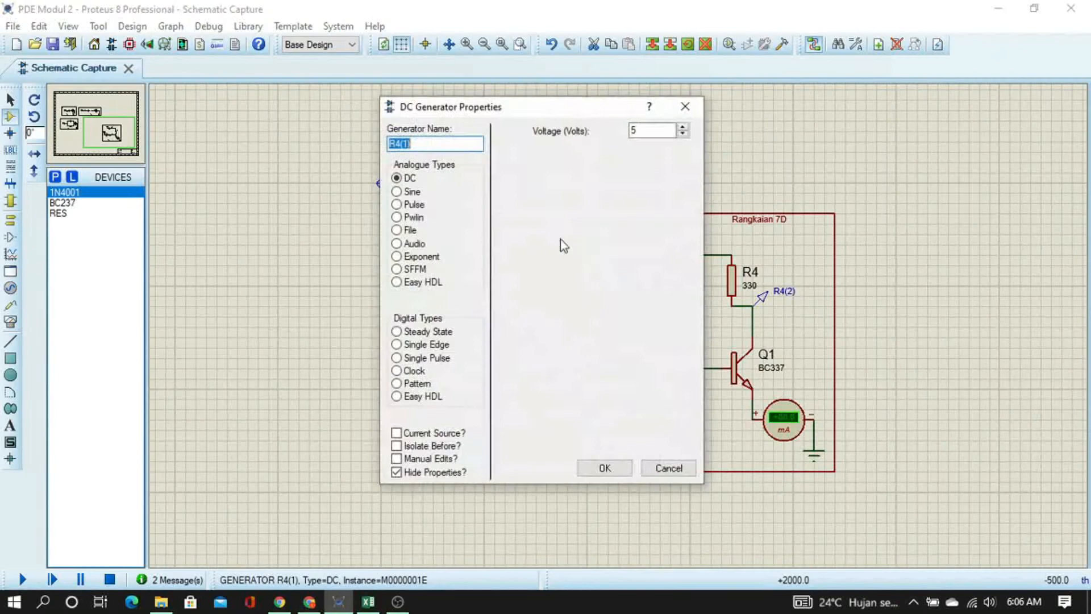
pyautogui.click(685, 106)
pyautogui.doubleClick(519, 326)
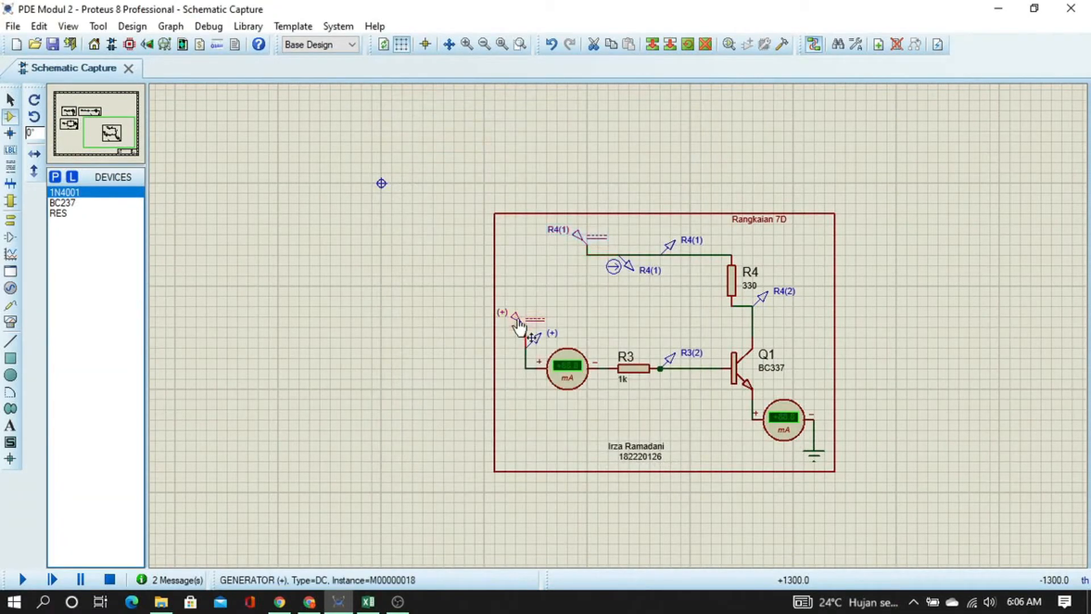
pyautogui.click(647, 132)
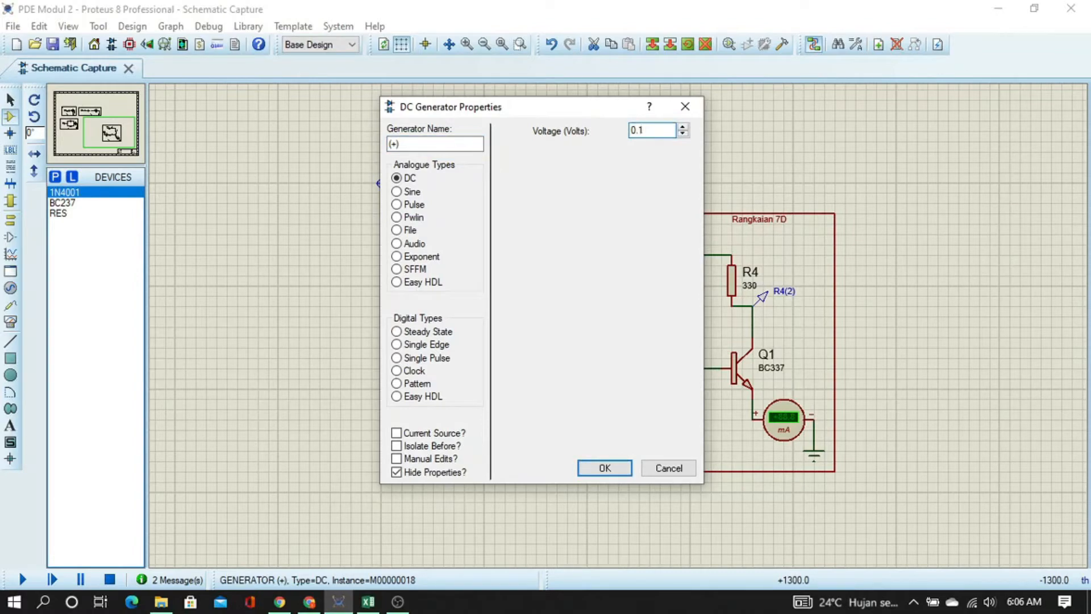
pyautogui.press('Return')
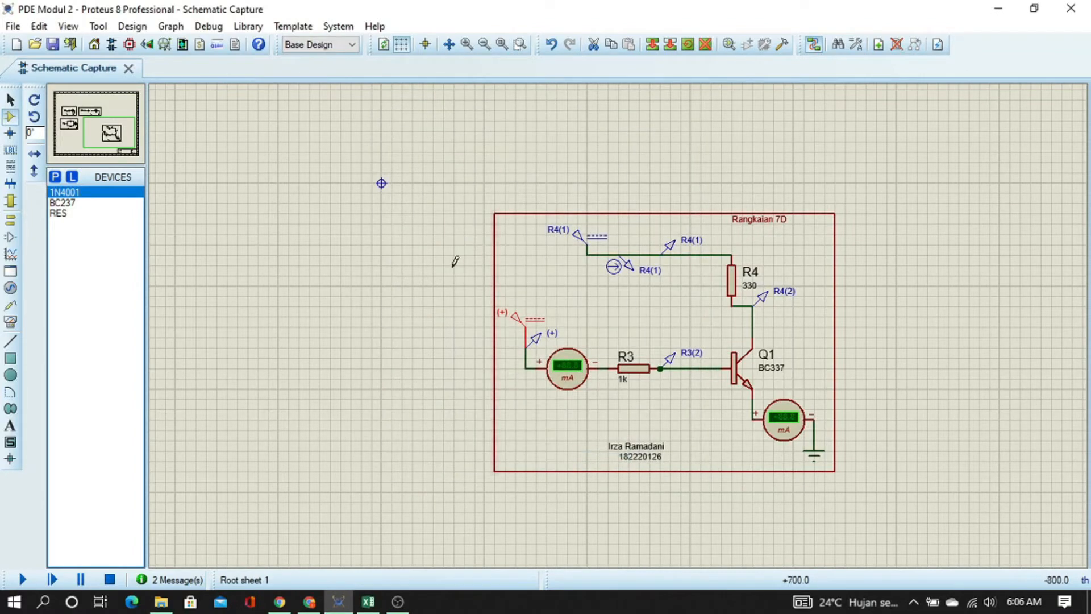
# Run the simulation, read the ammeters in Rangkaian 7A to 7D, and stop it
pyautogui.moveTo(375, 216); pyautogui.dragTo(890, 452)
pyautogui.click(891, 452)
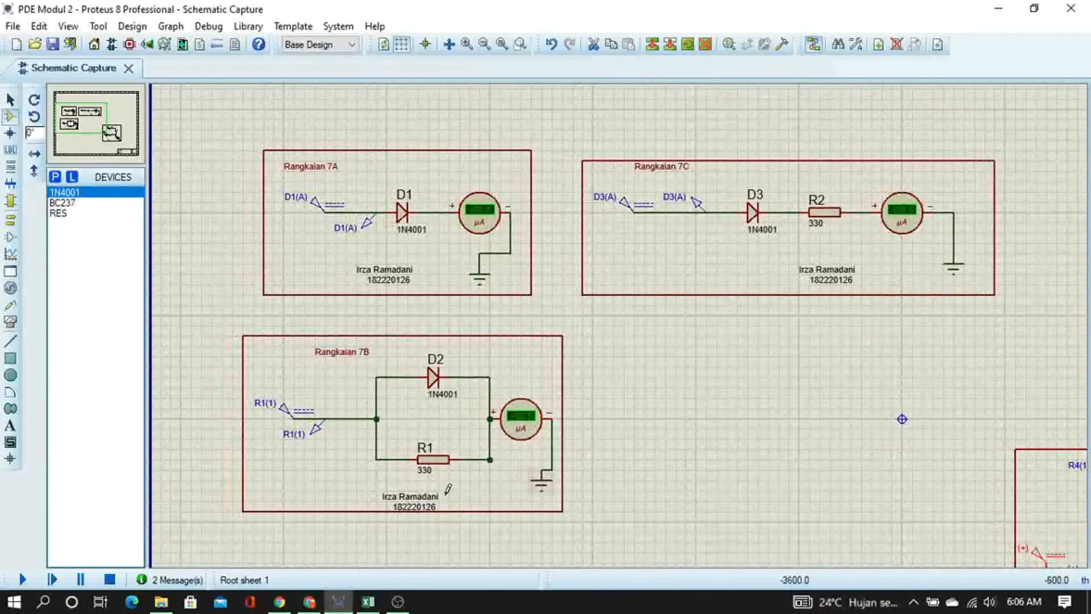
pyautogui.click(21, 579)
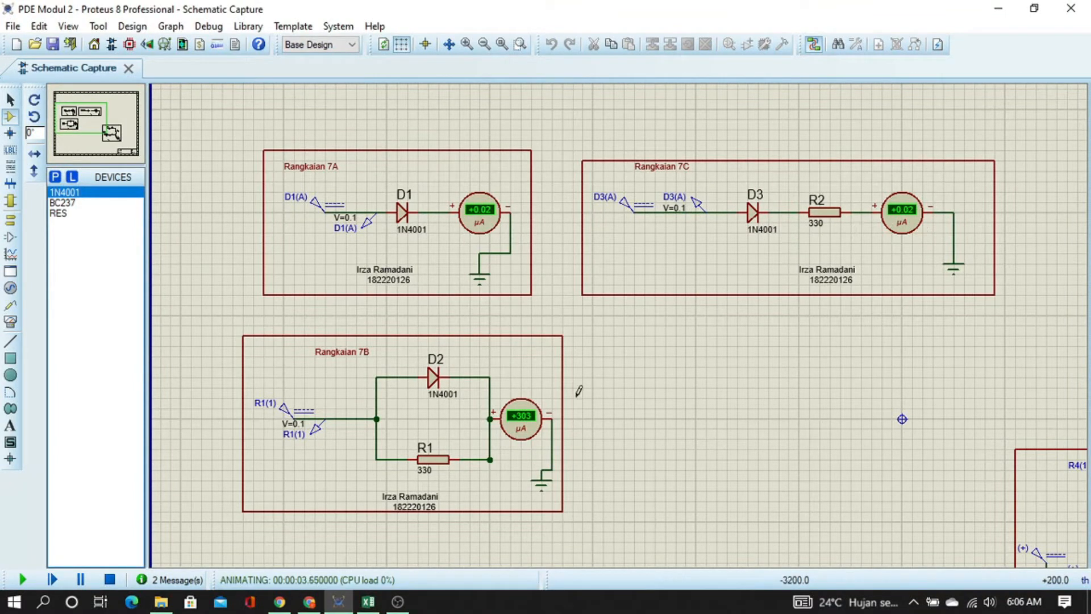
pyautogui.moveTo(885, 486); pyautogui.dragTo(399, 238)
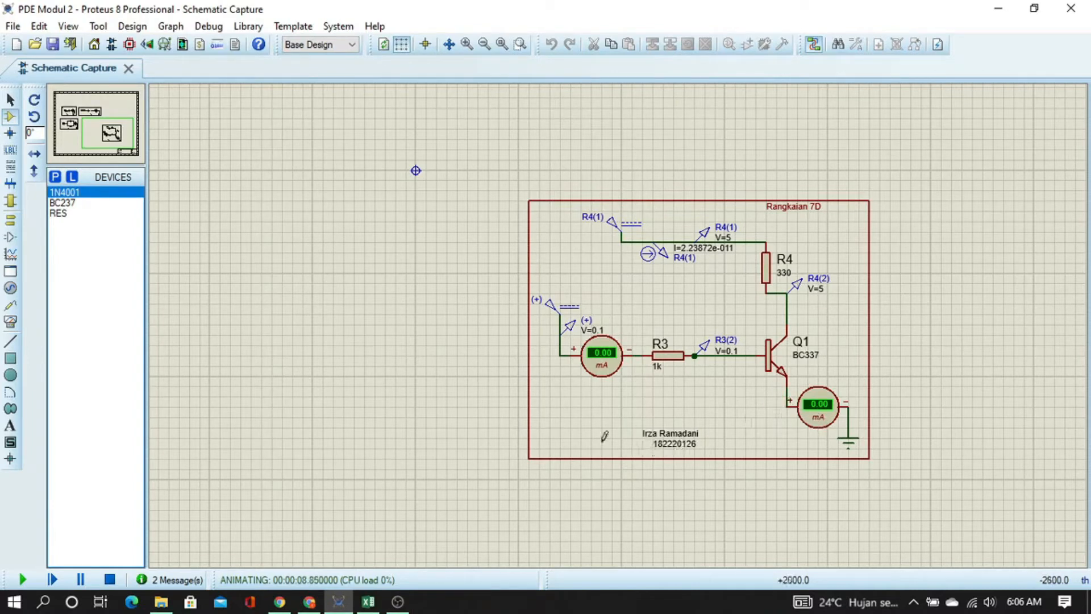
pyautogui.click(109, 578)
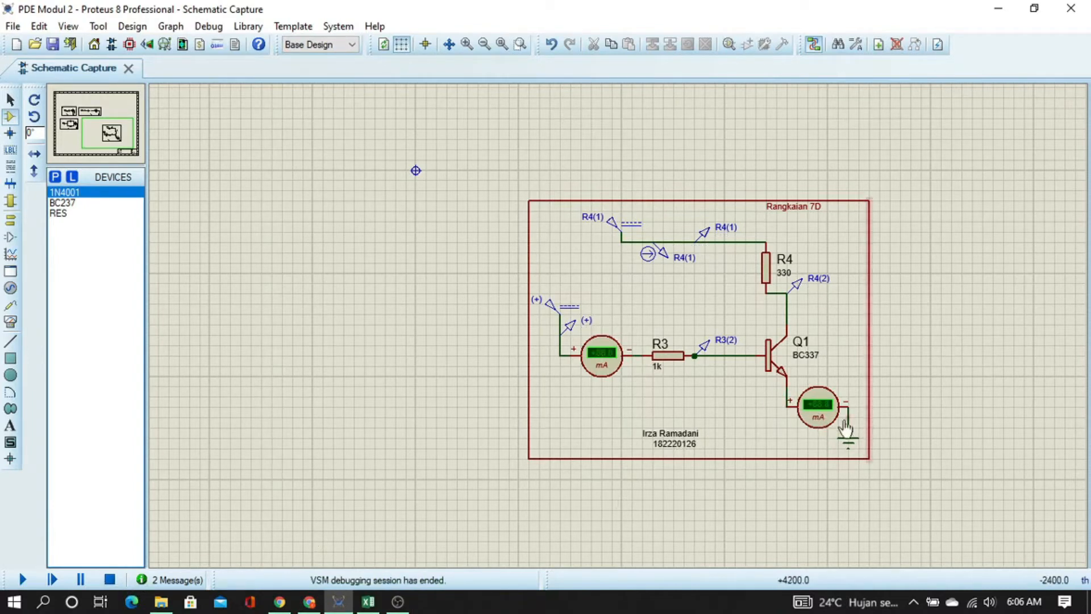
# Set the display range of the ammeter at Q1's emitter in Rangkaian 7D to Microamps
pyautogui.rightClick(821, 420)
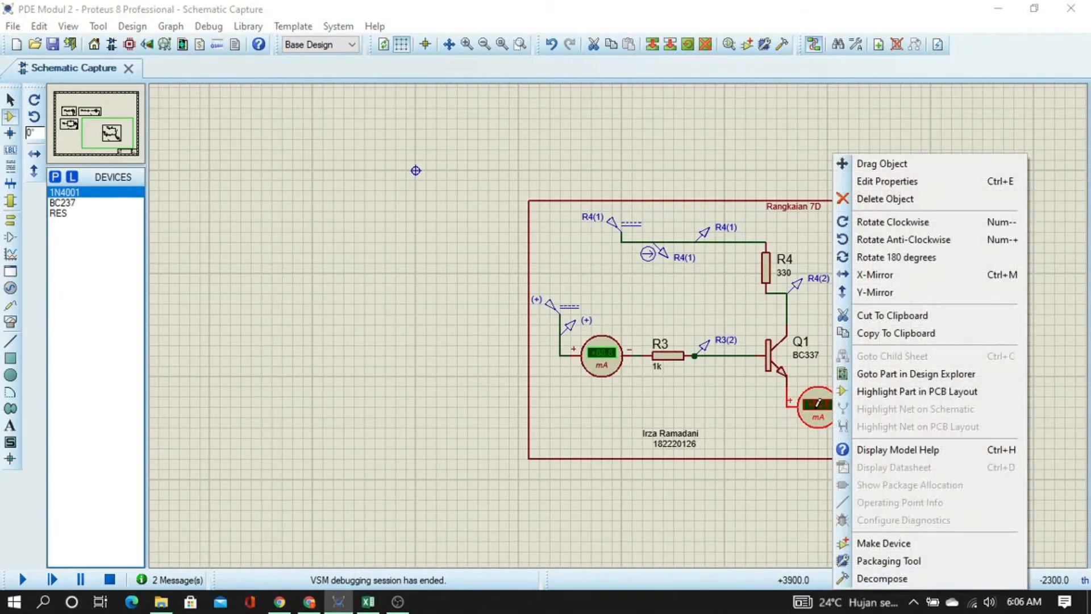
pyautogui.click(819, 415)
pyautogui.click(819, 415)
pyautogui.click(554, 244)
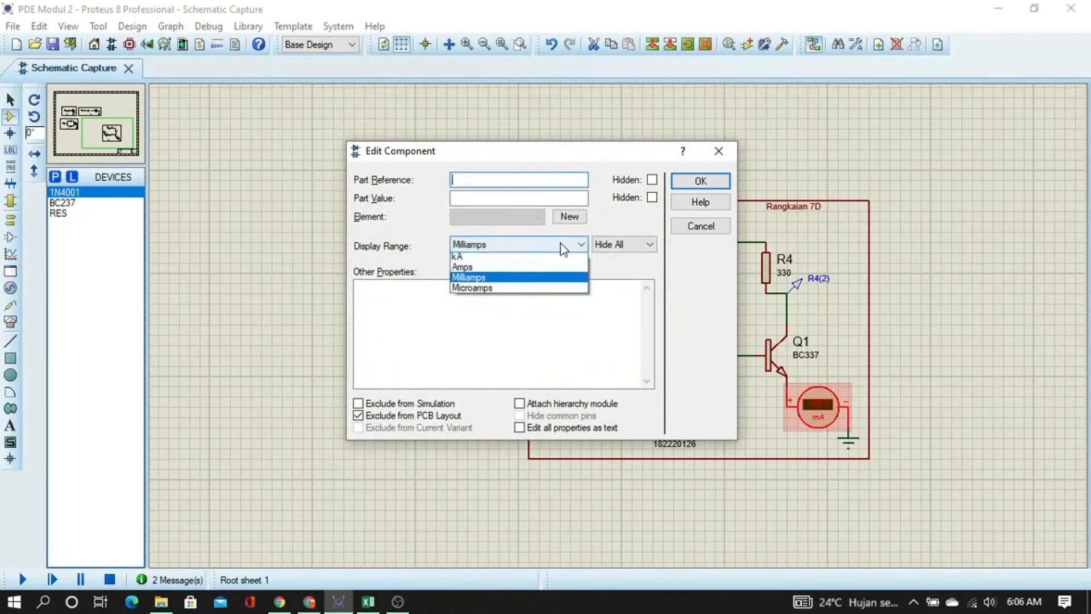
pyautogui.click(540, 305)
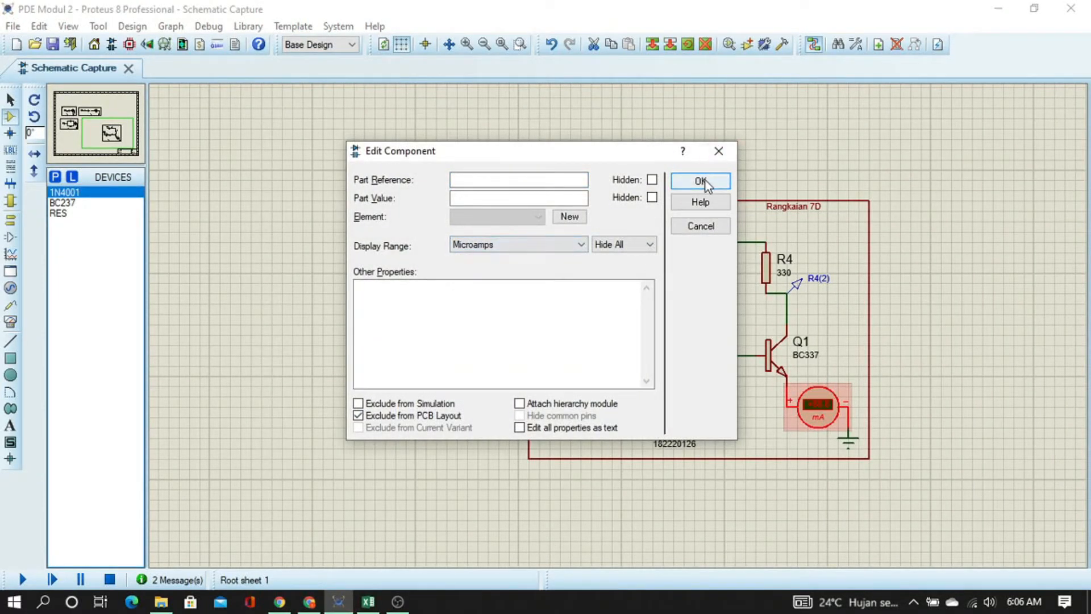
pyautogui.click(702, 180)
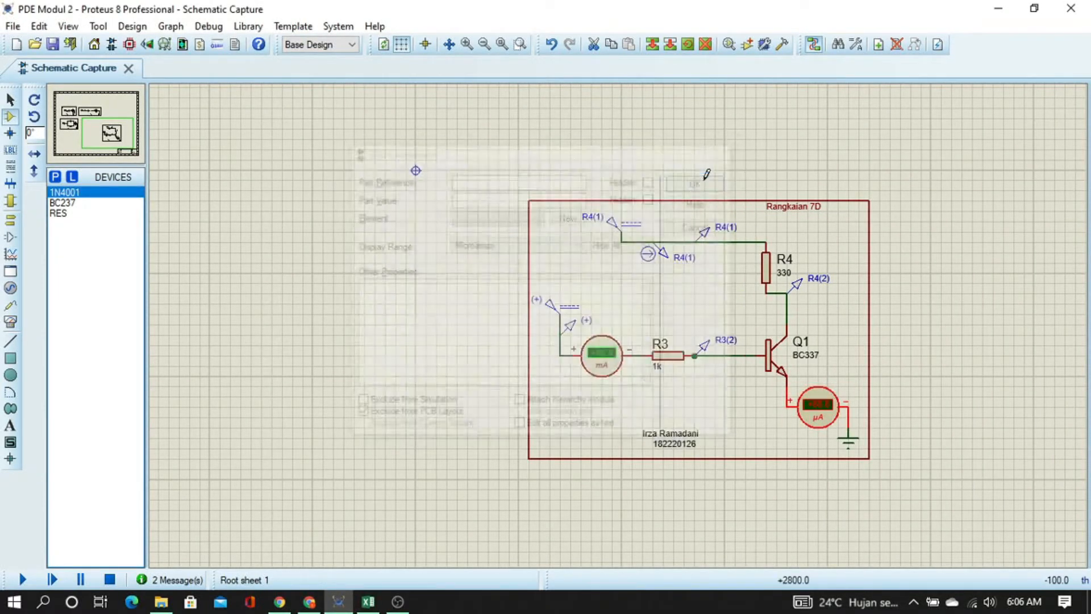
# Run the simulation again, switch to Excel and enter 0 for 7D in the 100 mV row
pyautogui.click(23, 579)
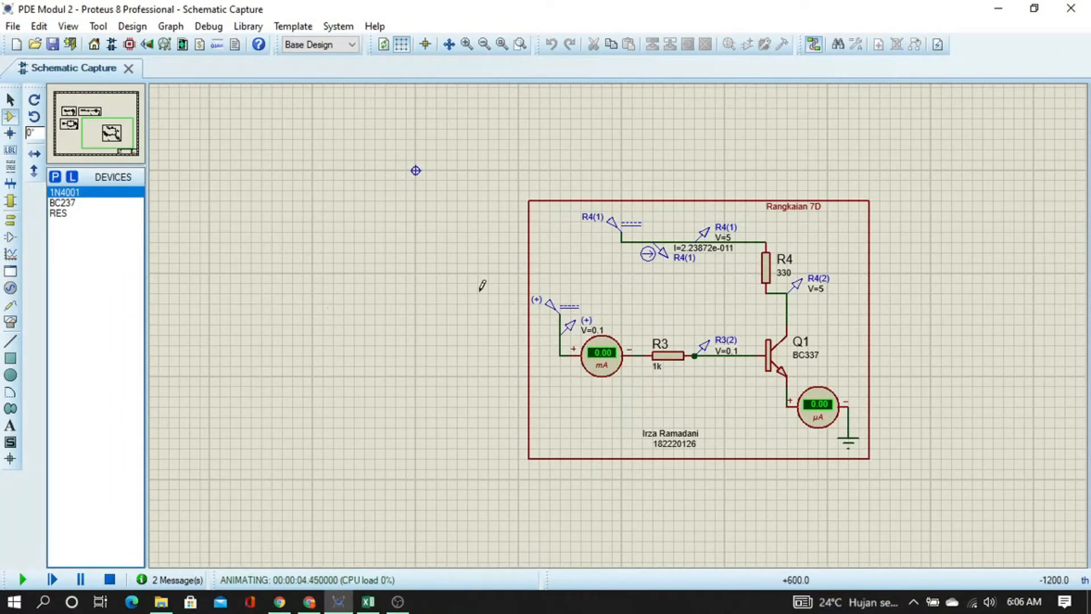
pyautogui.moveTo(349, 257); pyautogui.dragTo(796, 485)
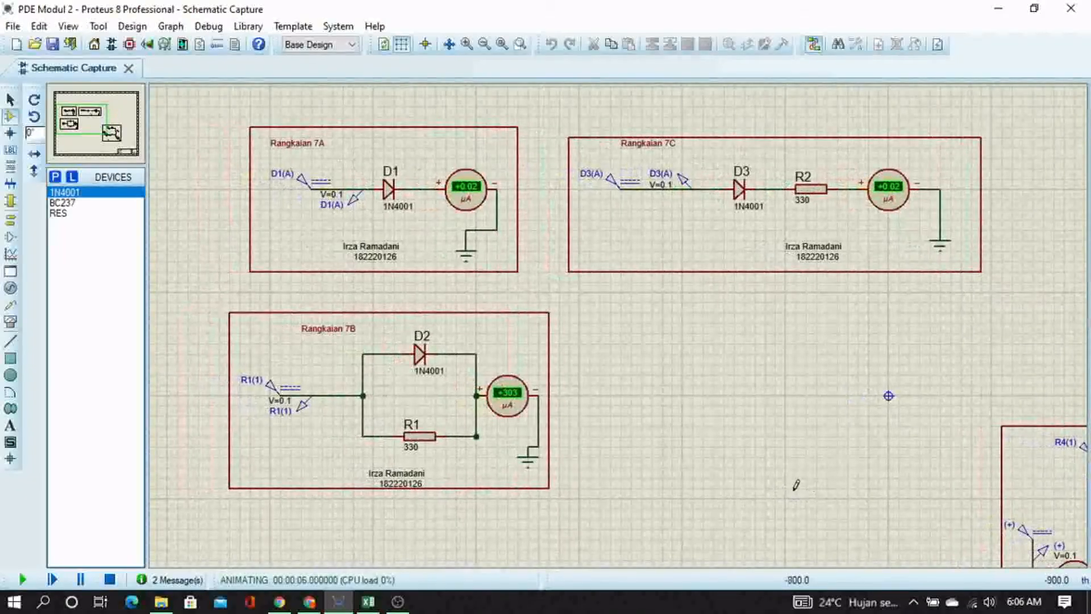
pyautogui.hotkey('alt', 'Tab')
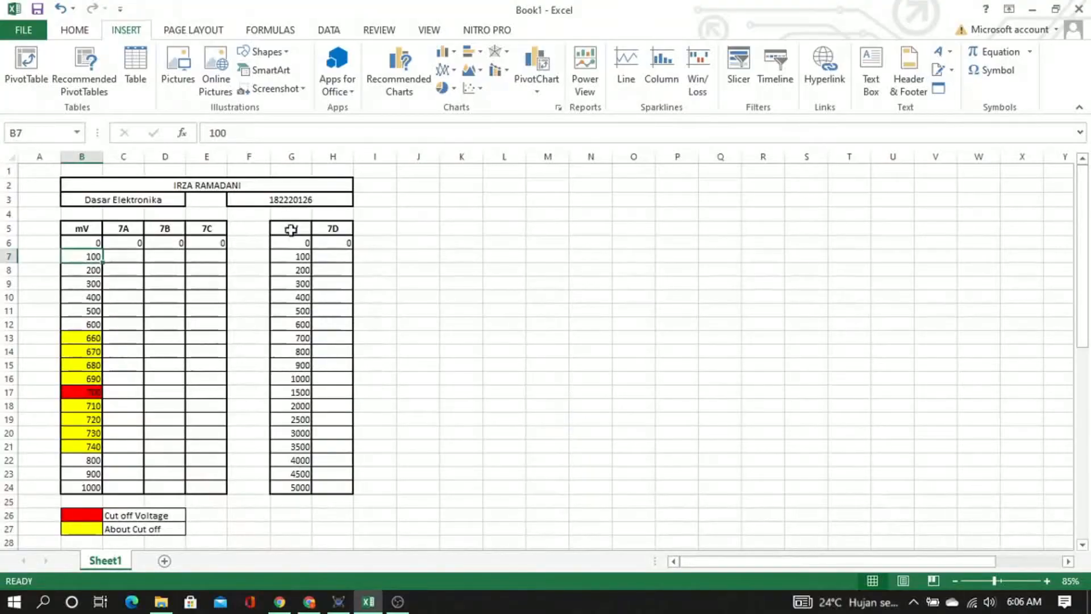
pyautogui.click(332, 255)
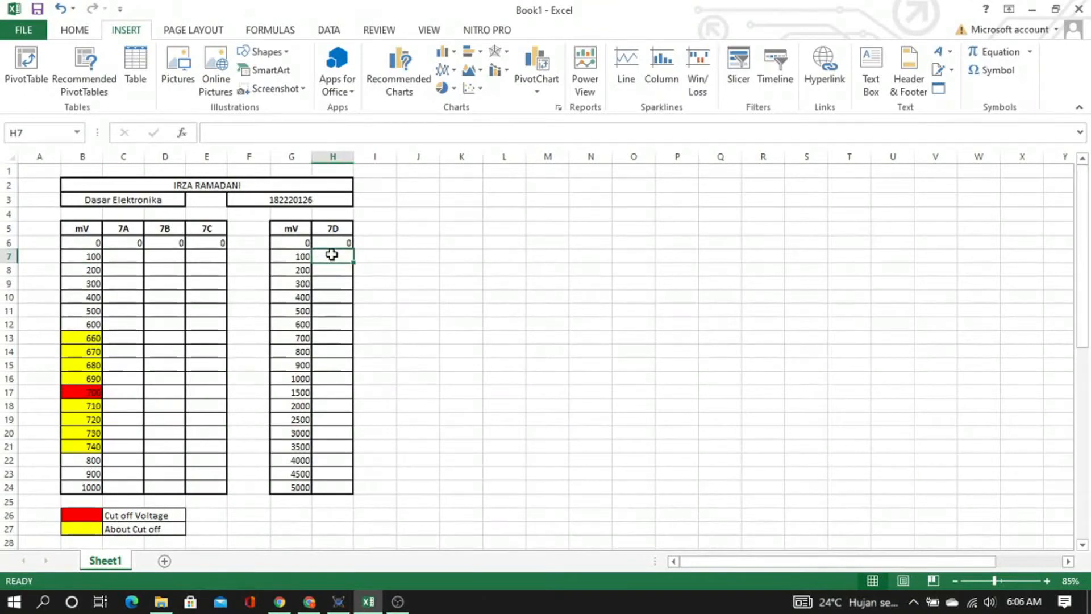
pyautogui.write('0')
pyautogui.press('Return')
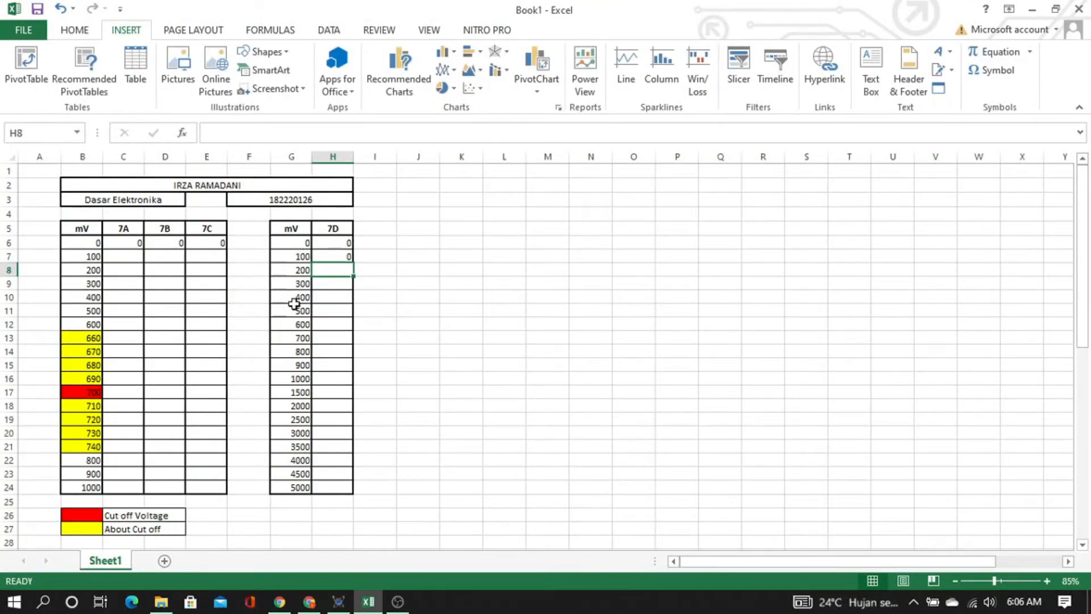
# Read the Rangkaian 7A ammeter in Proteus and enter 0.02µ for 7A in Excel's 100 mV row, inserting the micro sign as a symbol
pyautogui.hotkey('alt', 'Tab')
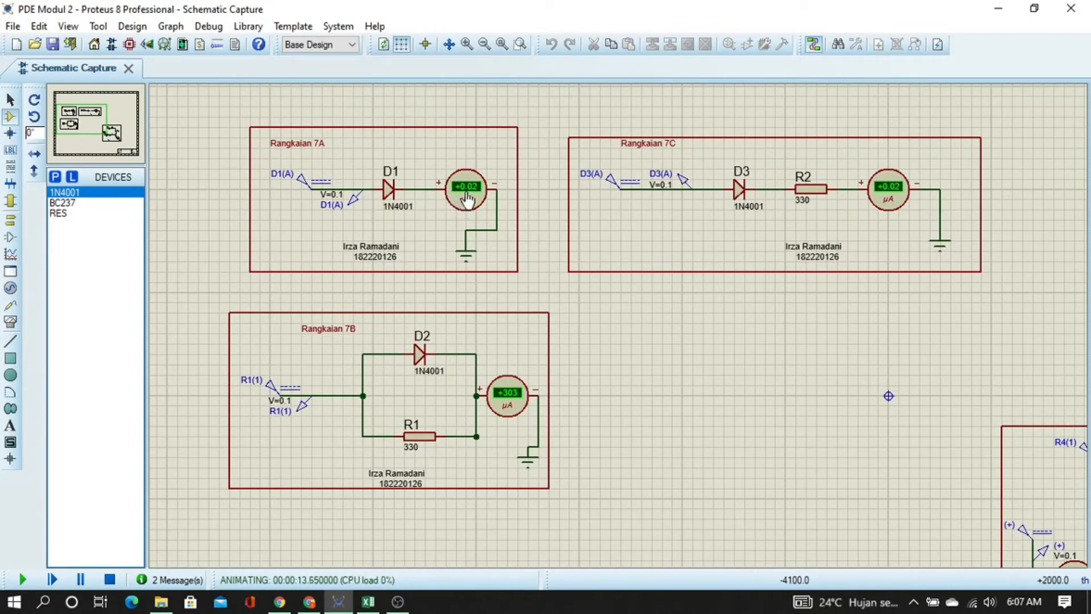
pyautogui.hotkey('alt', 'Tab')
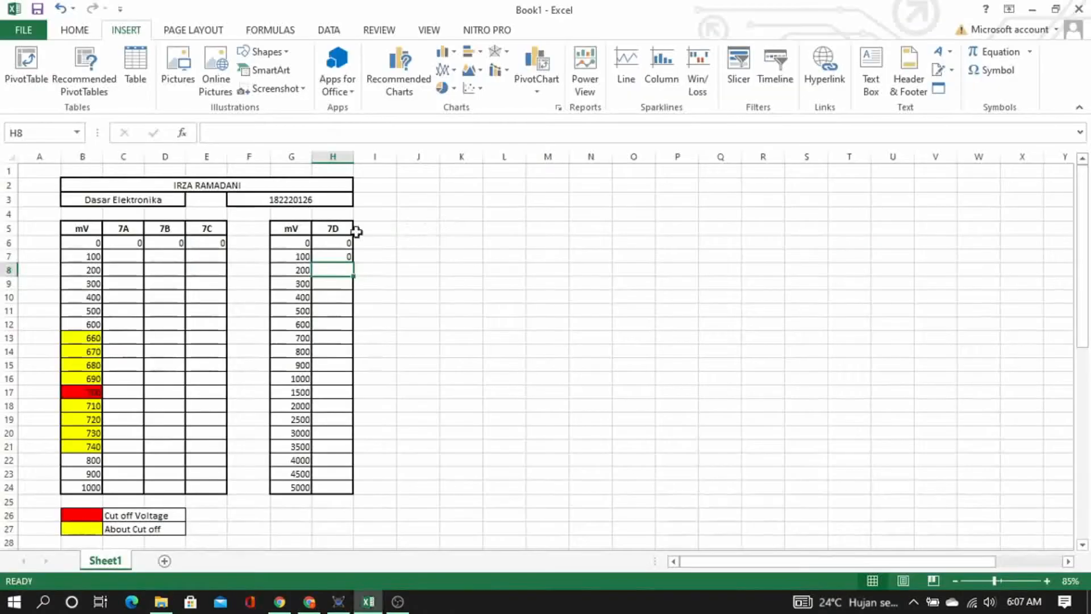
pyautogui.click(142, 257)
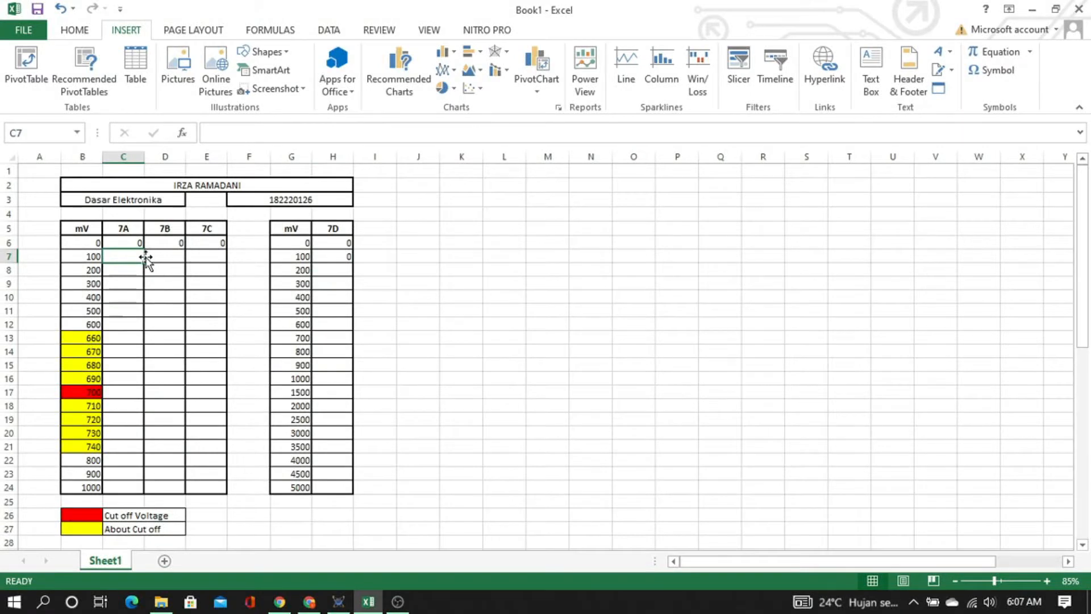
pyautogui.write('0.0')
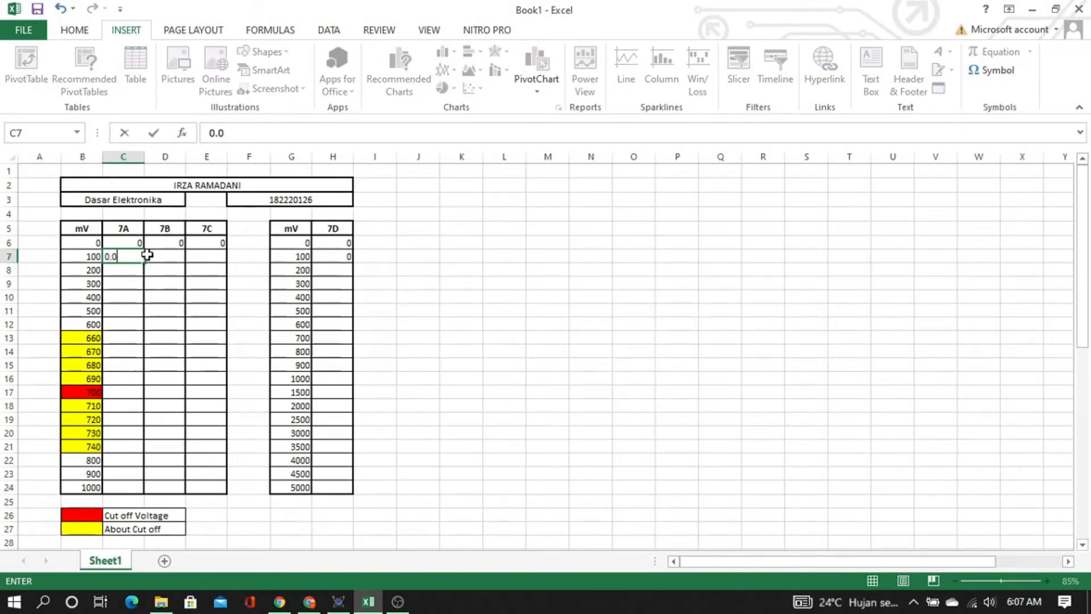
pyautogui.write('2')
pyautogui.click(995, 73)
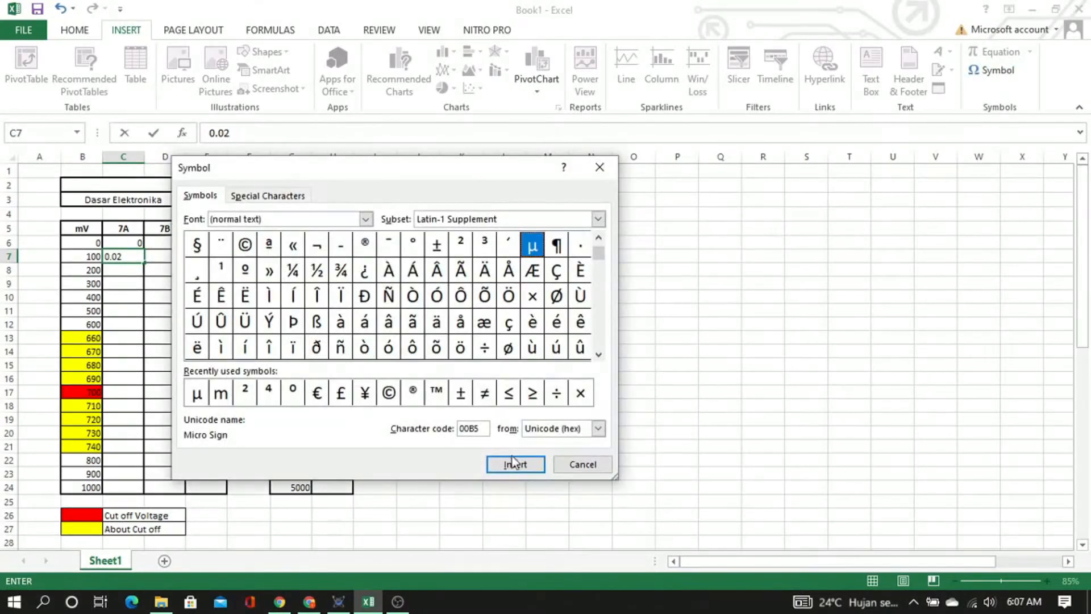
pyautogui.click(513, 461)
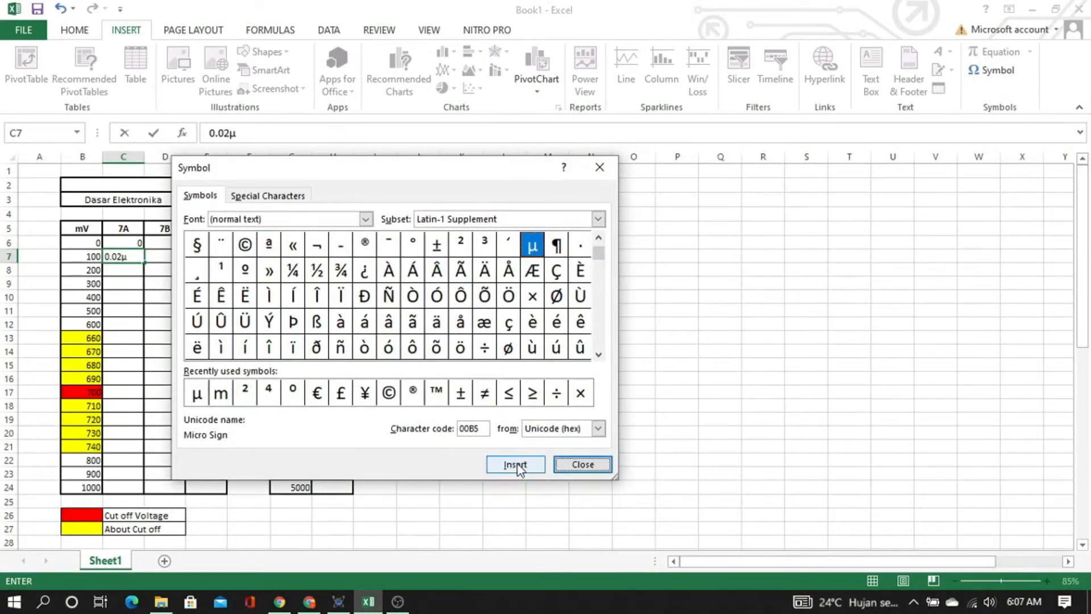
pyautogui.click(581, 465)
pyautogui.press('Tab')
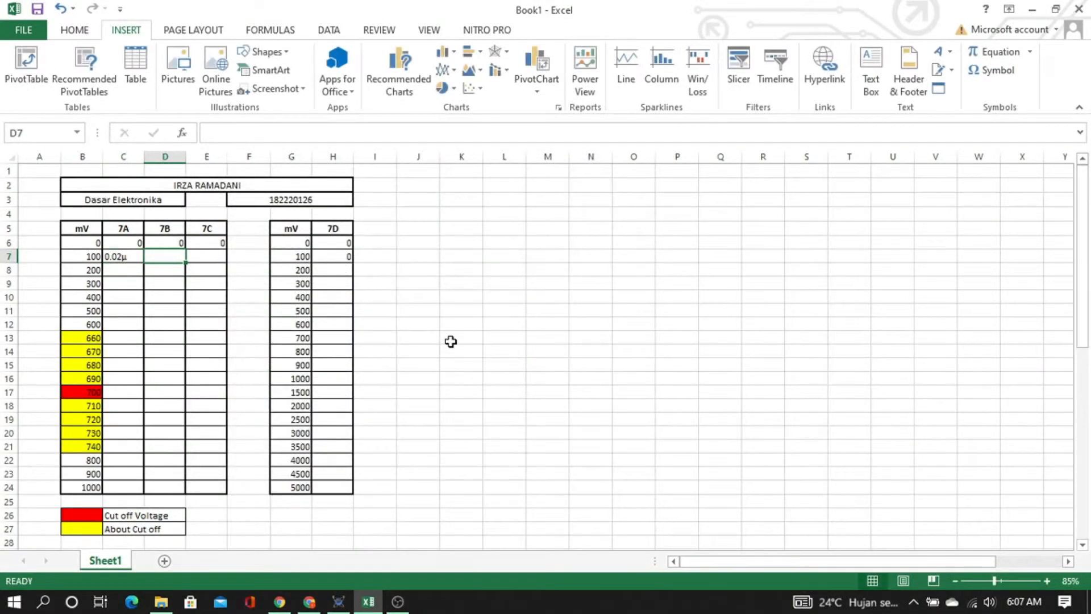
# Read the Rangkaian 7B ammeter in Proteus and enter 303µ for 7B in Excel's 100 mV row
pyautogui.hotkey('alt', 'Tab')
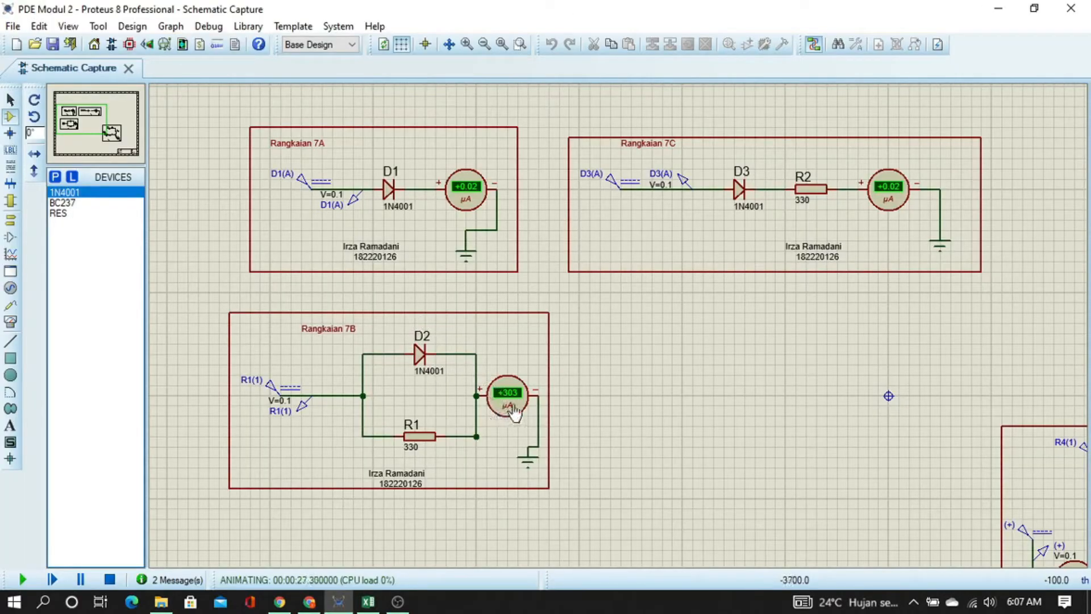
pyautogui.hotkey('alt', 'Tab')
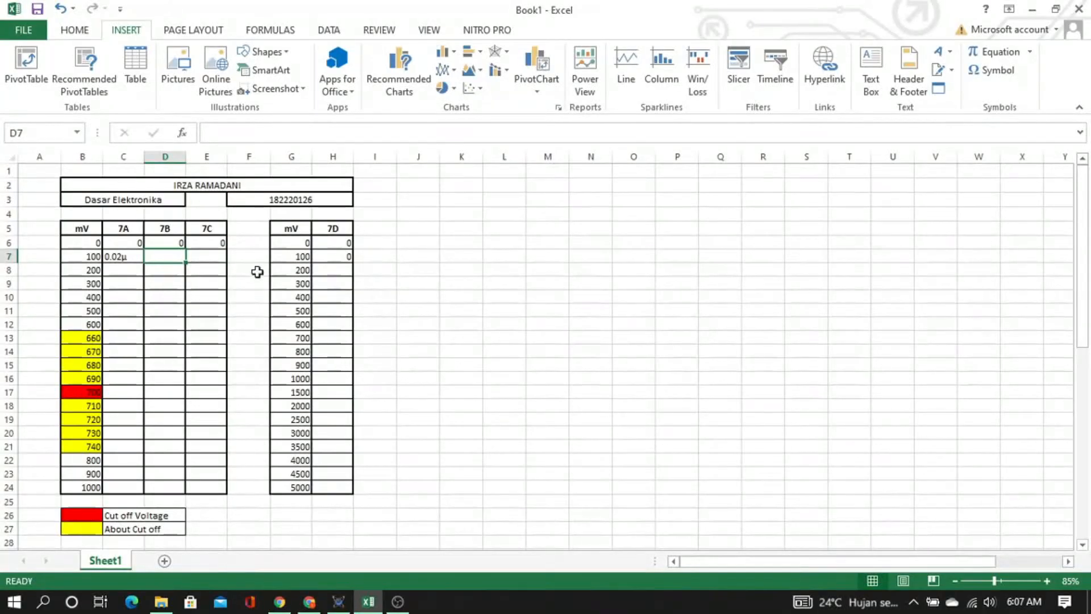
pyautogui.write('303')
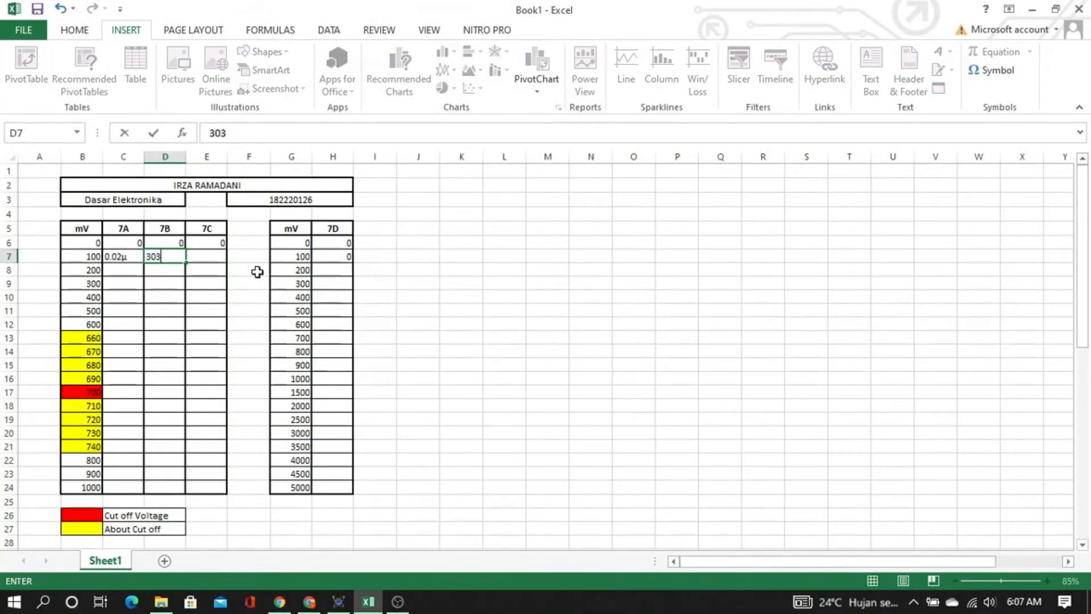
pyautogui.click(991, 70)
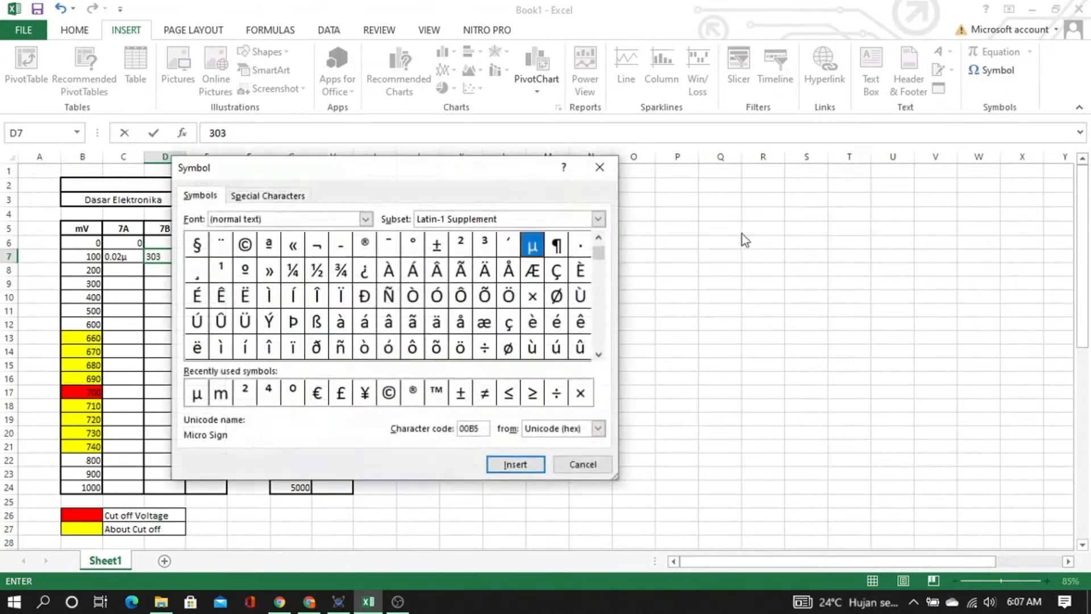
pyautogui.click(539, 465)
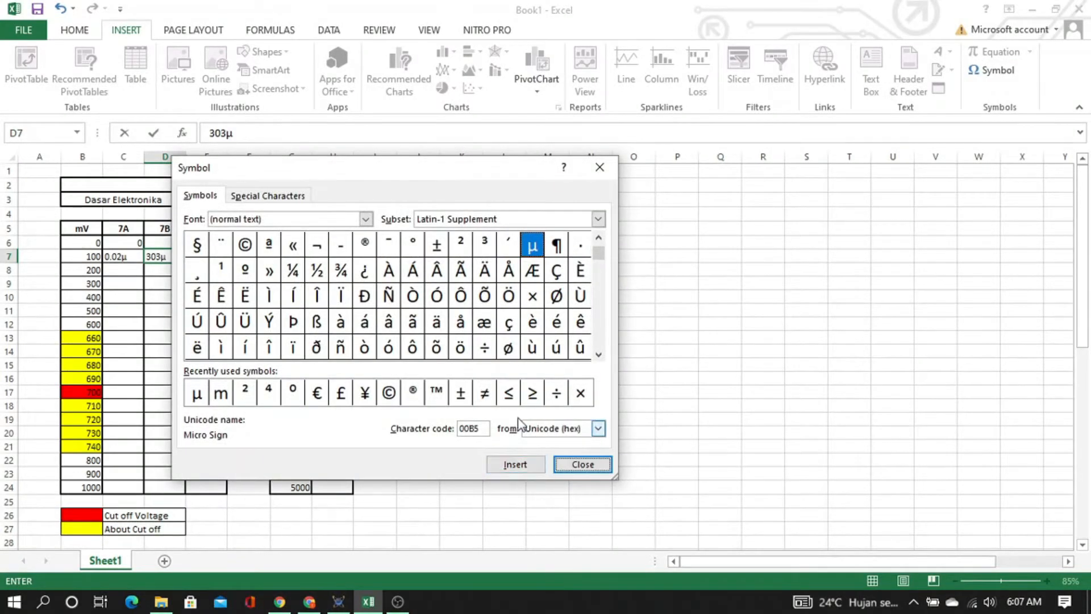
pyautogui.click(574, 465)
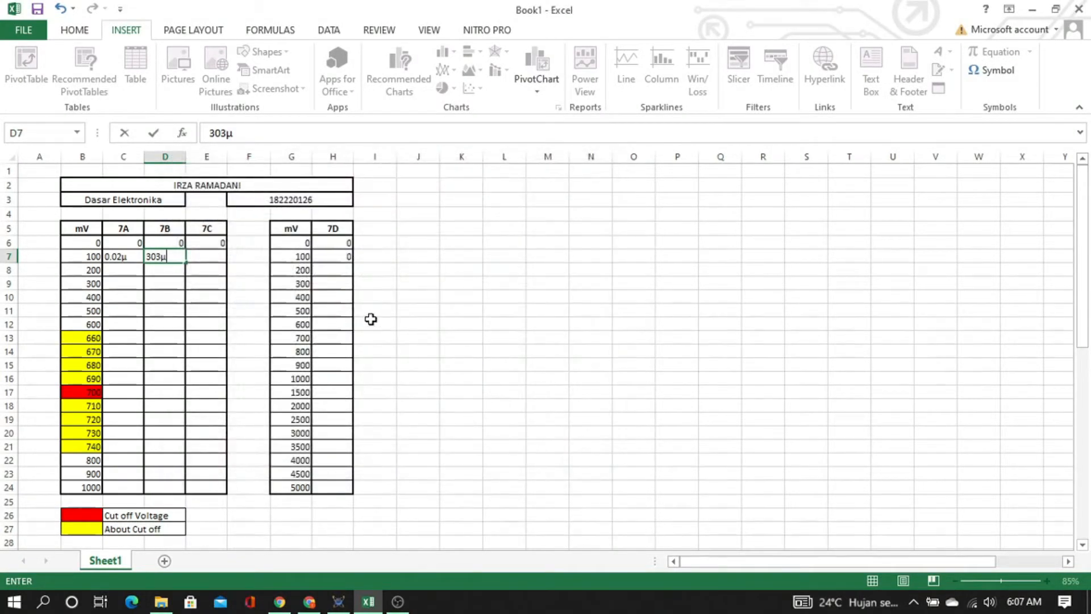
pyautogui.press('Tab')
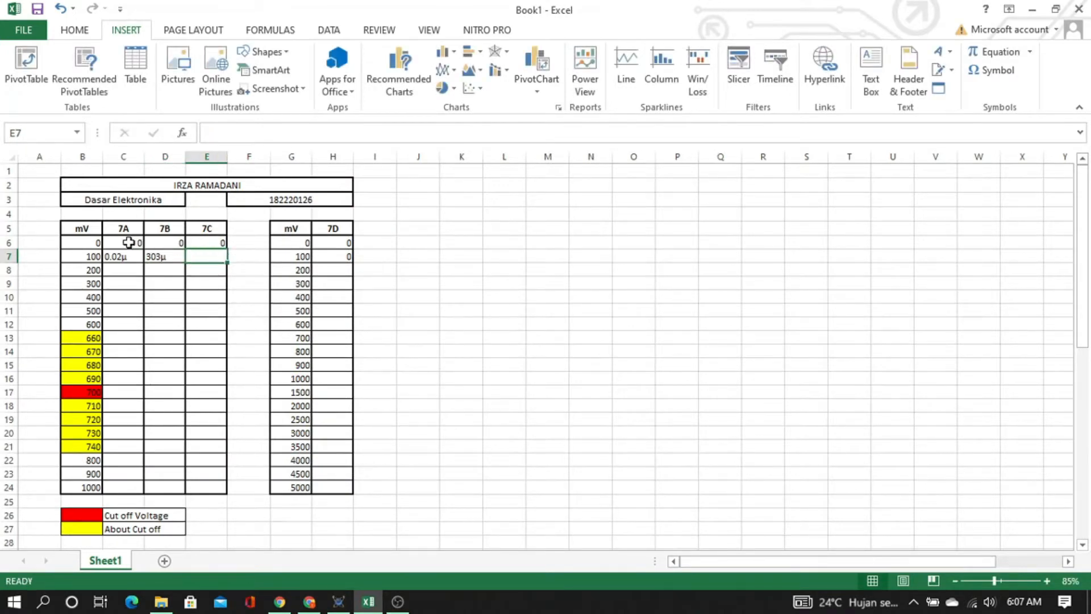
pyautogui.moveTo(129, 243); pyautogui.dragTo(214, 487)
pyautogui.click(337, 246)
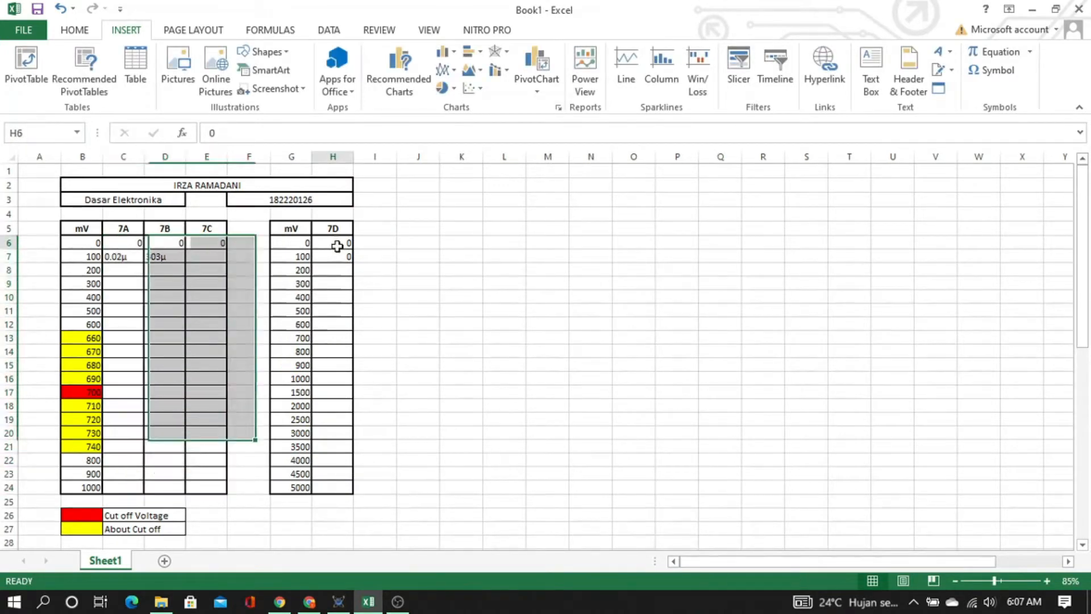
pyautogui.moveTo(337, 246); pyautogui.dragTo(348, 485)
pyautogui.click(236, 298)
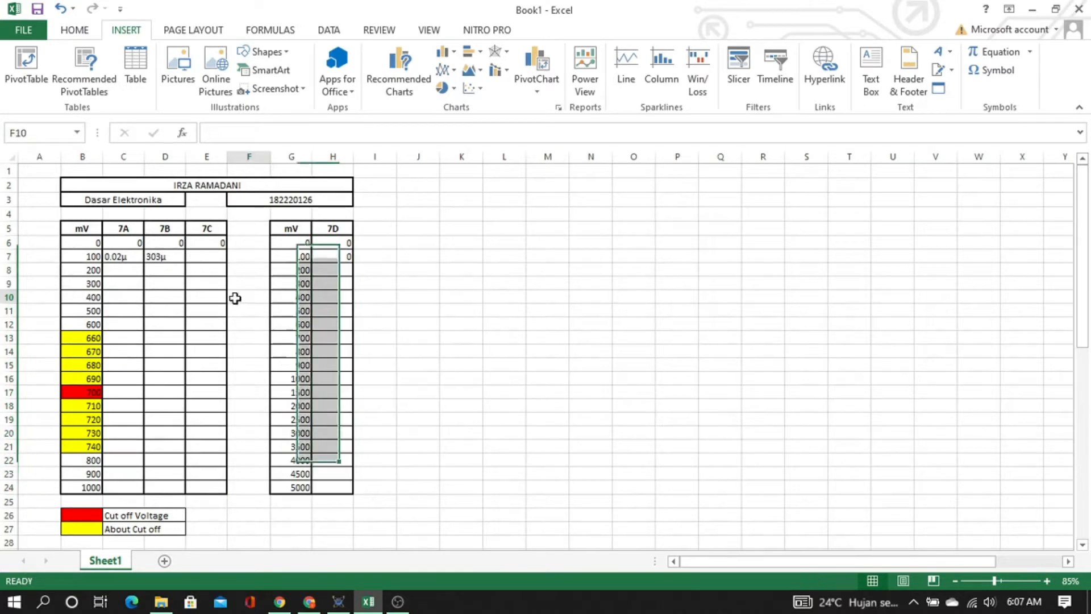
# Read the Rangkaian 7C ammeter in Proteus and enter 0.02µ for 7C in Excel's 100 mV row, inserting the micro sign as a symbol
pyautogui.click(217, 257)
pyautogui.hotkey('alt', 'Tab')
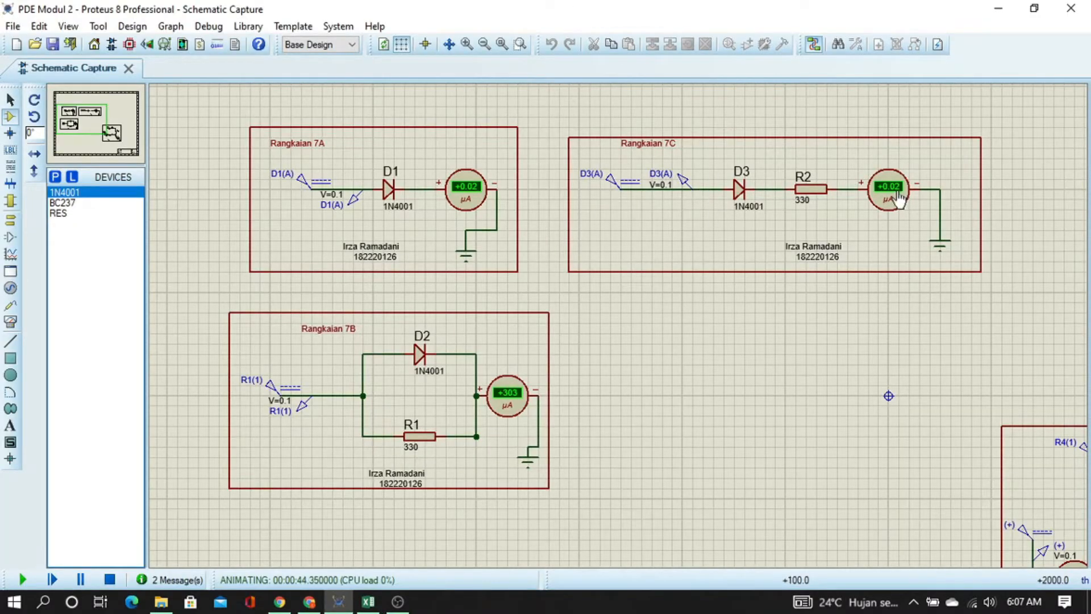
pyautogui.hotkey('alt', 'Tab')
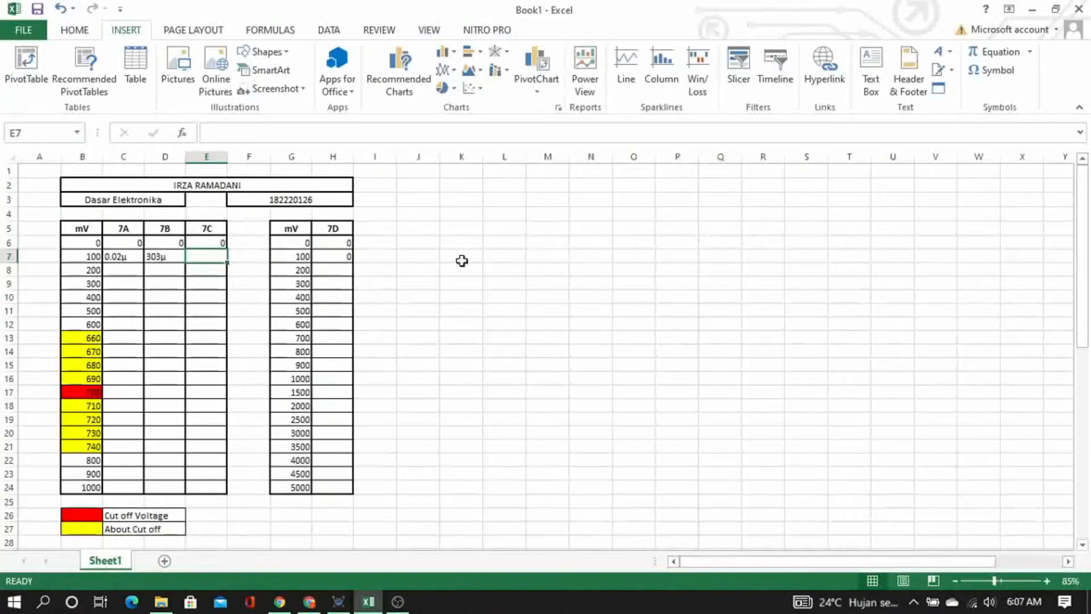
pyautogui.write('0')
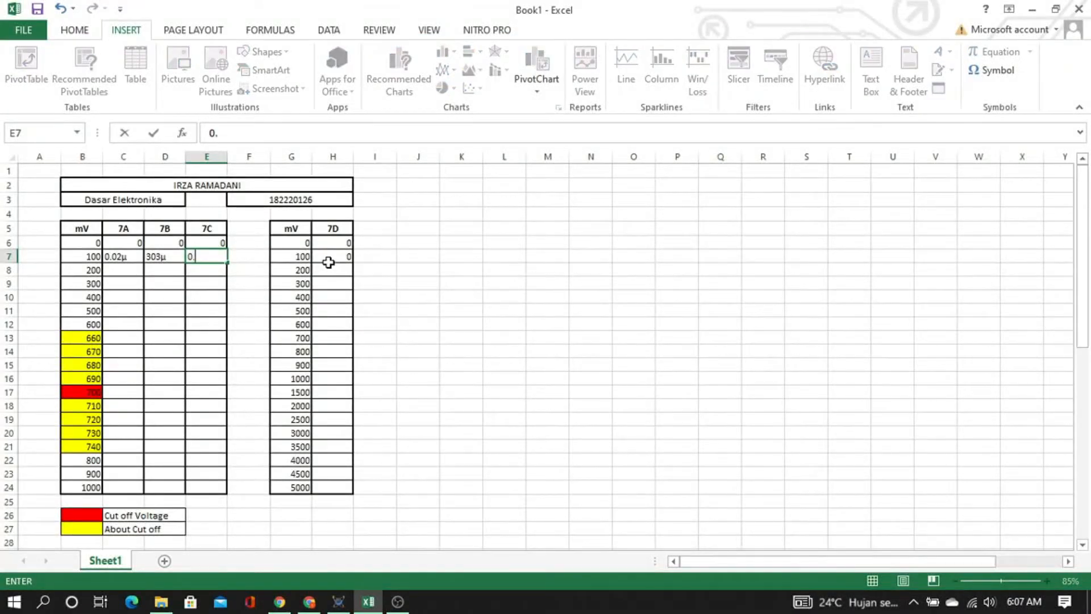
pyautogui.write('.02')
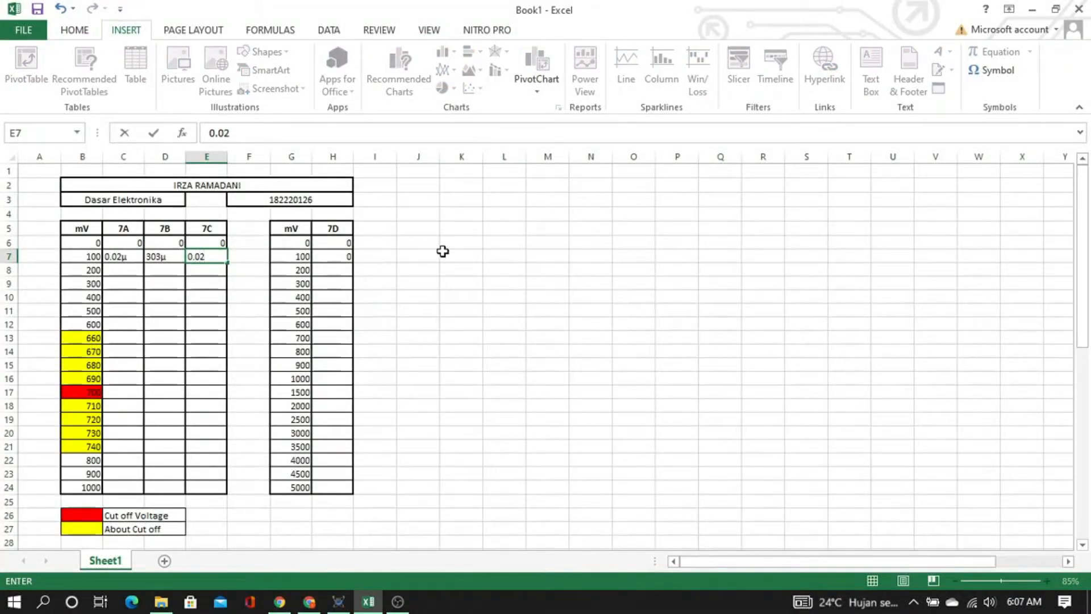
pyautogui.click(984, 70)
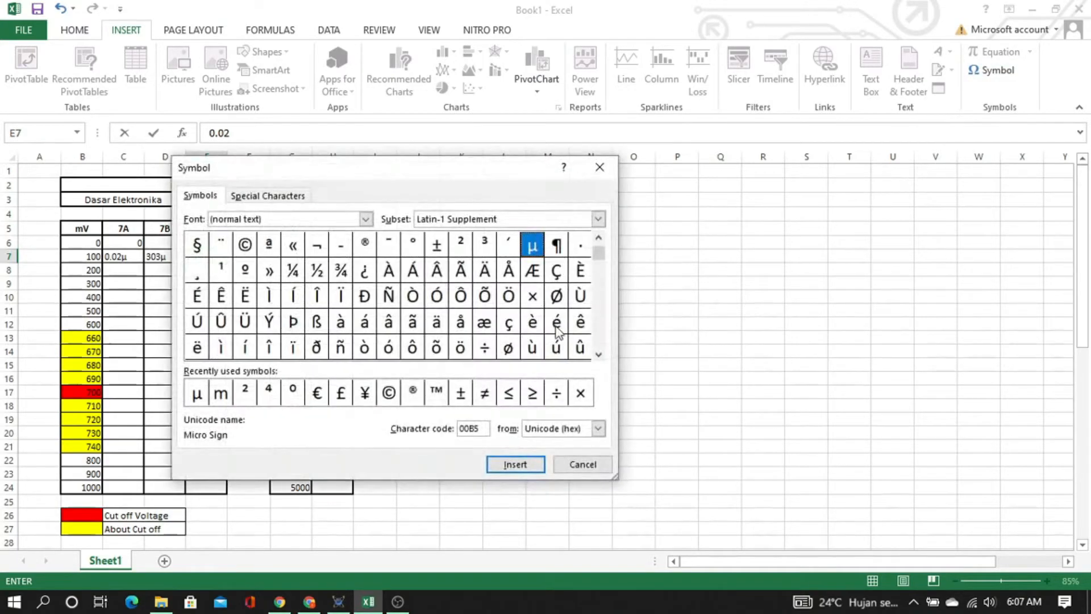
pyautogui.click(505, 465)
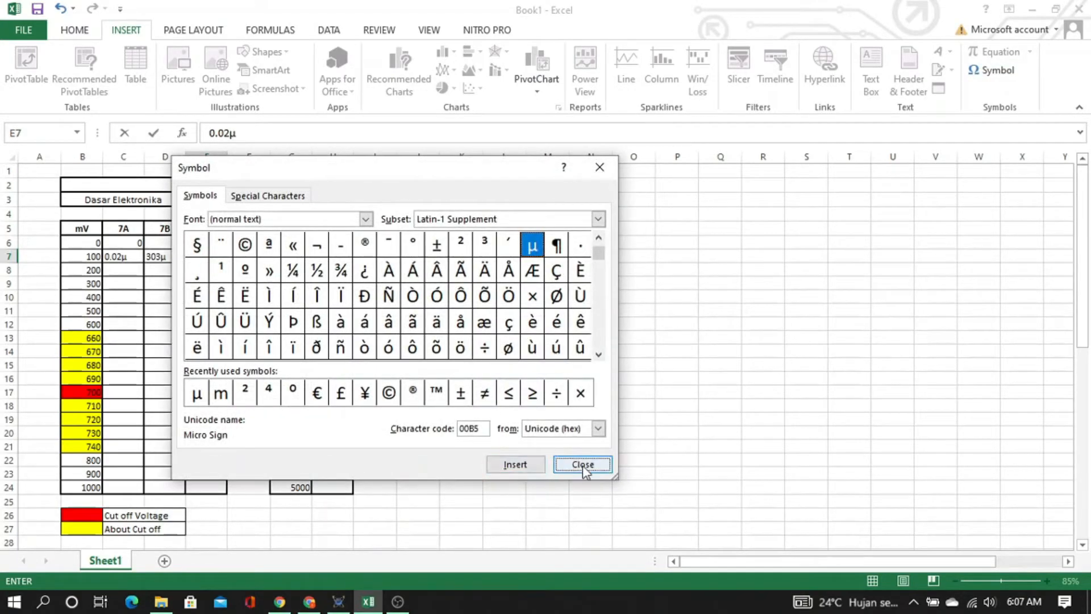
pyautogui.click(583, 464)
pyautogui.press('Return')
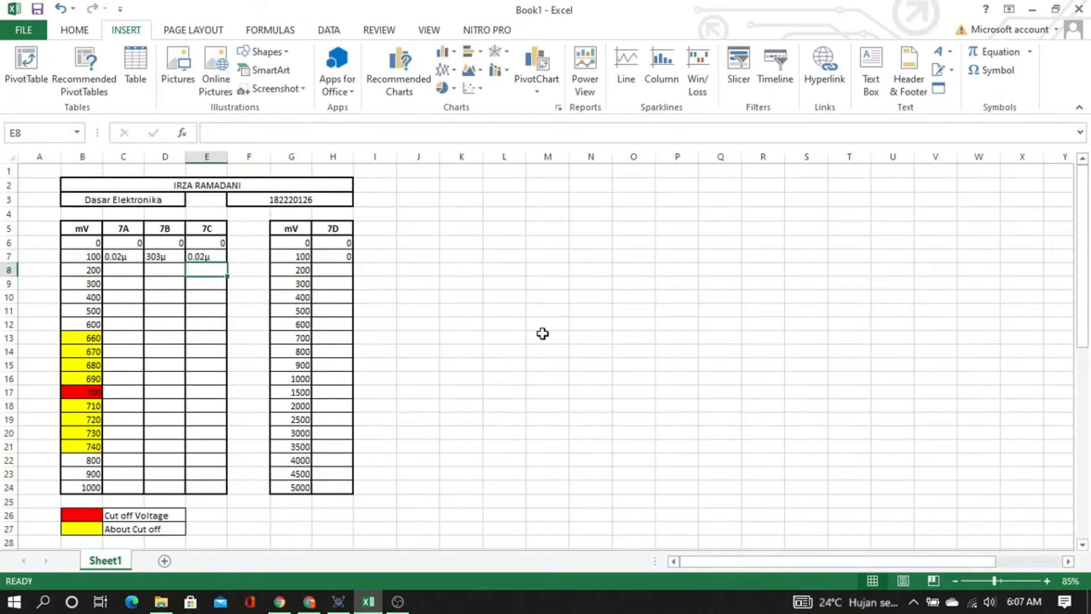
# Switch to Proteus, stop the simulation and set the voltage of Rangkaian 7A's DC generator D1(A) to 200m
pyautogui.click(73, 270)
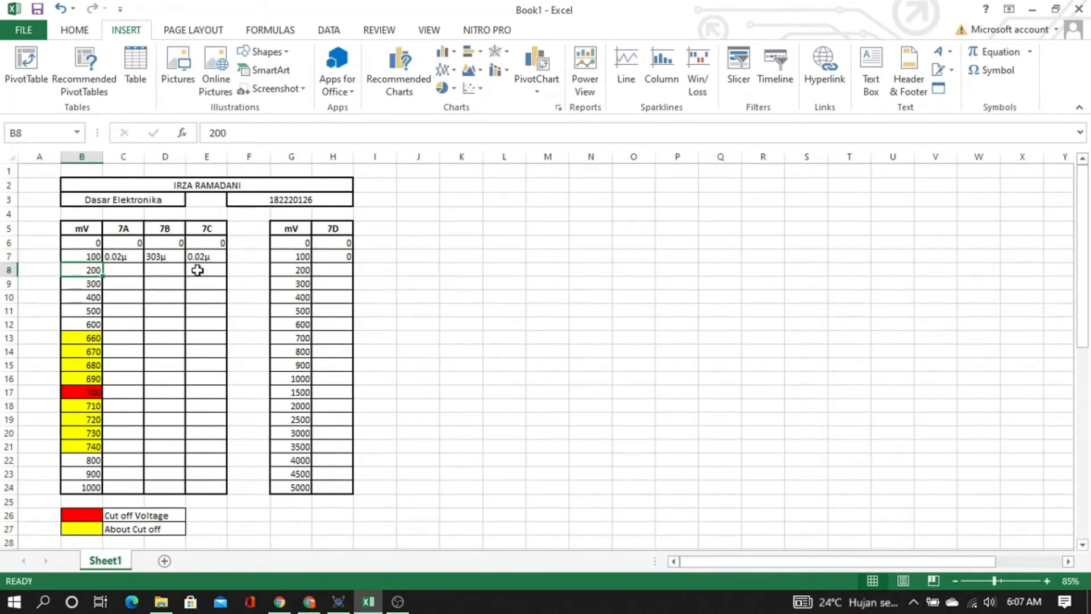
pyautogui.click(291, 270)
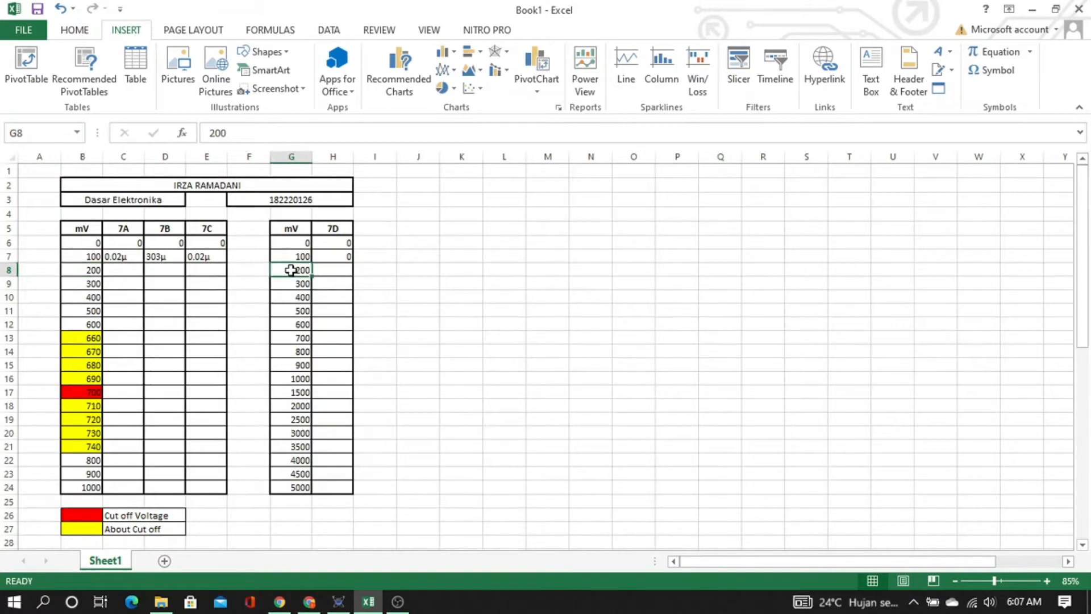
pyautogui.hotkey('alt', 'Tab')
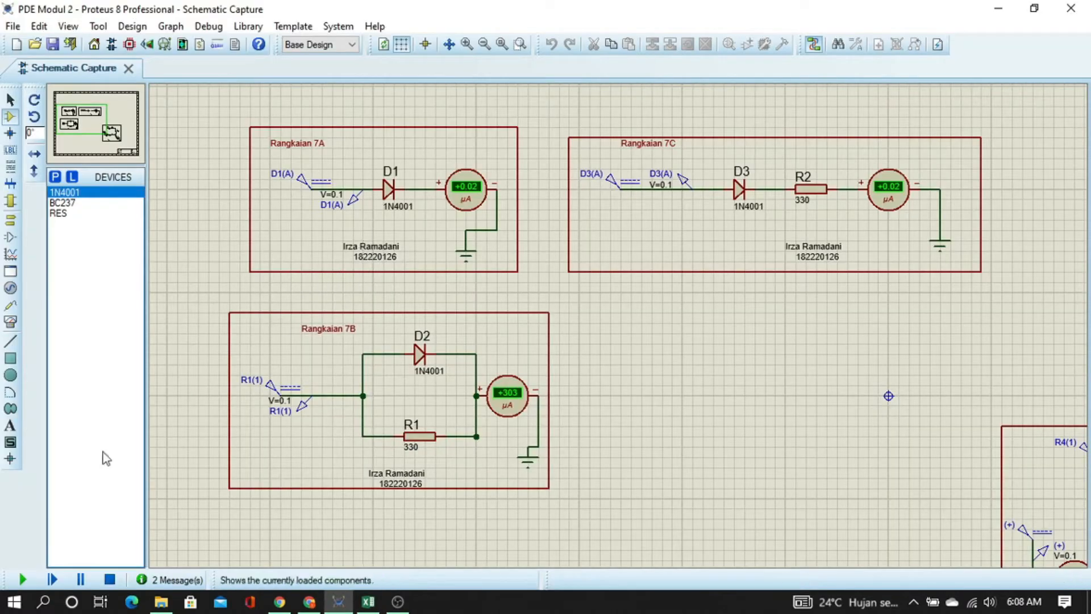
pyautogui.click(110, 579)
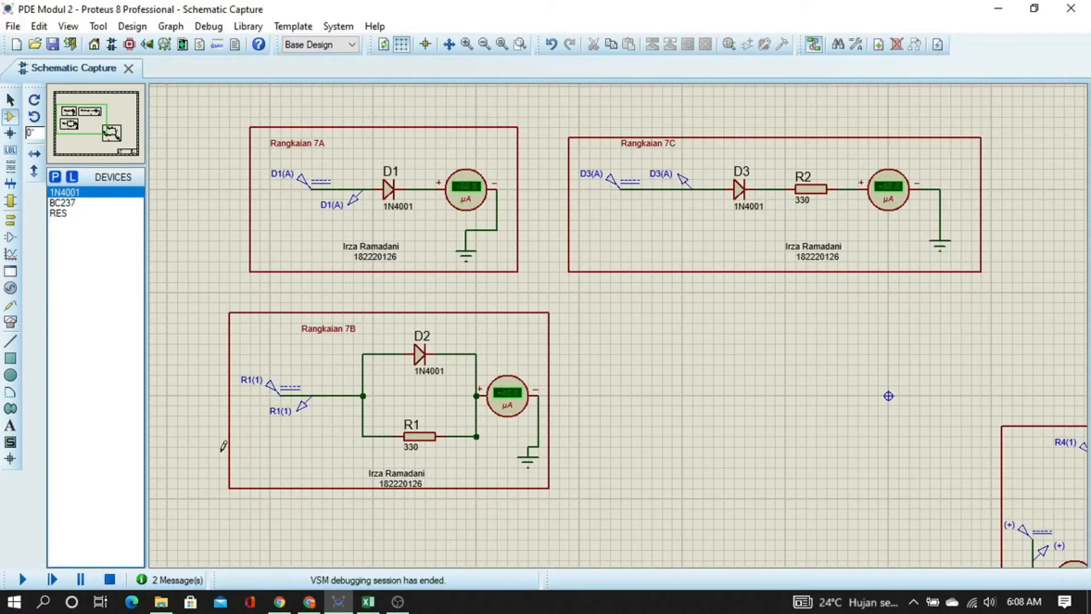
pyautogui.doubleClick(316, 184)
pyautogui.click(638, 133)
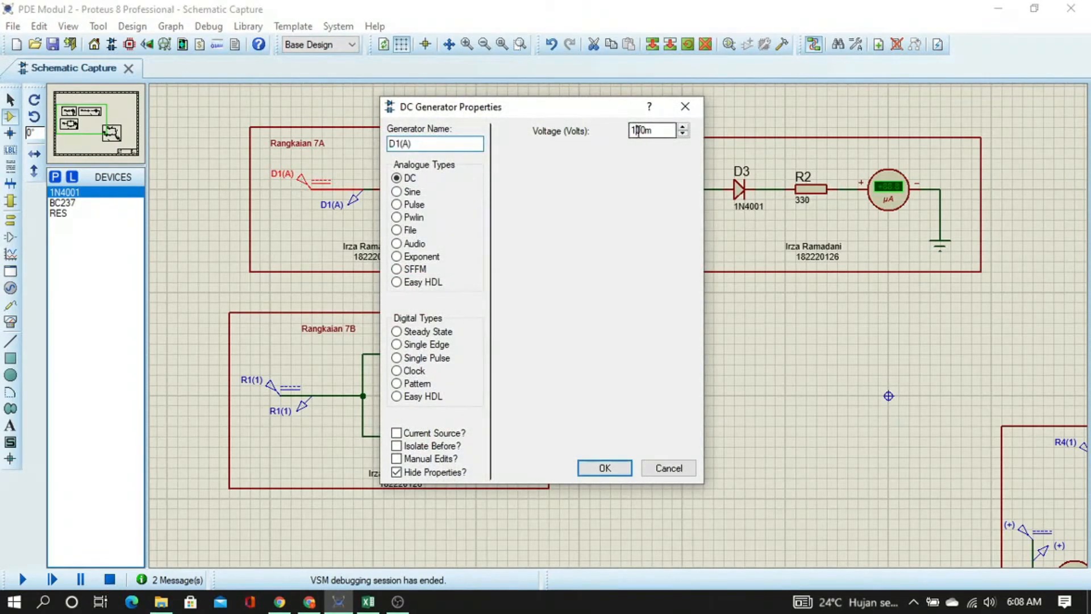
pyautogui.write('2')
pyautogui.press('Return')
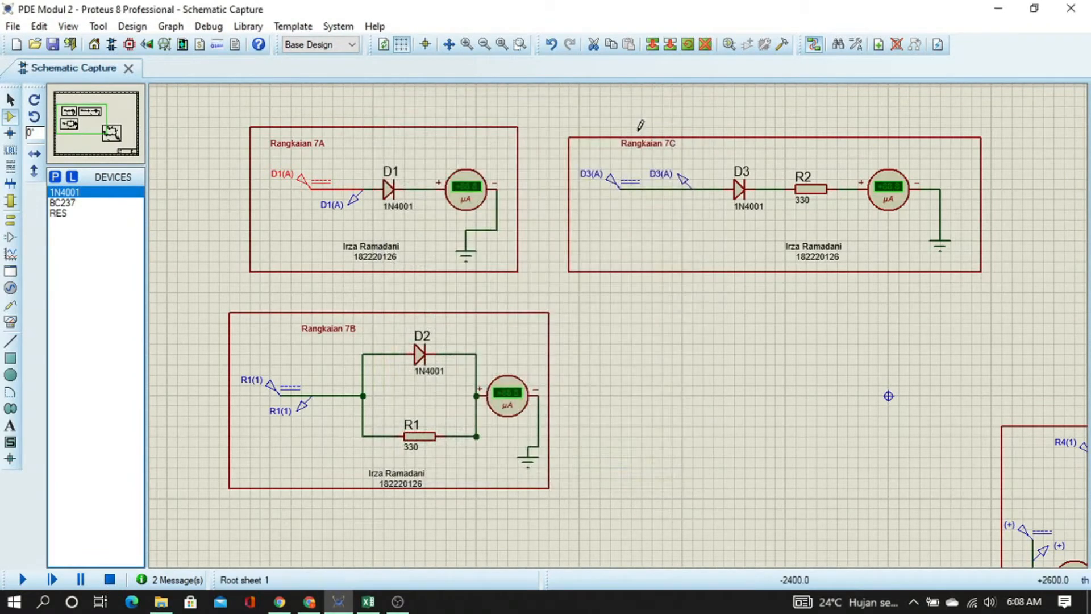
# Set the voltages of DC generators R1(1) in Rangkaian 7B and D3(A) in Rangkaian 7C to 200m
pyautogui.doubleClick(265, 392)
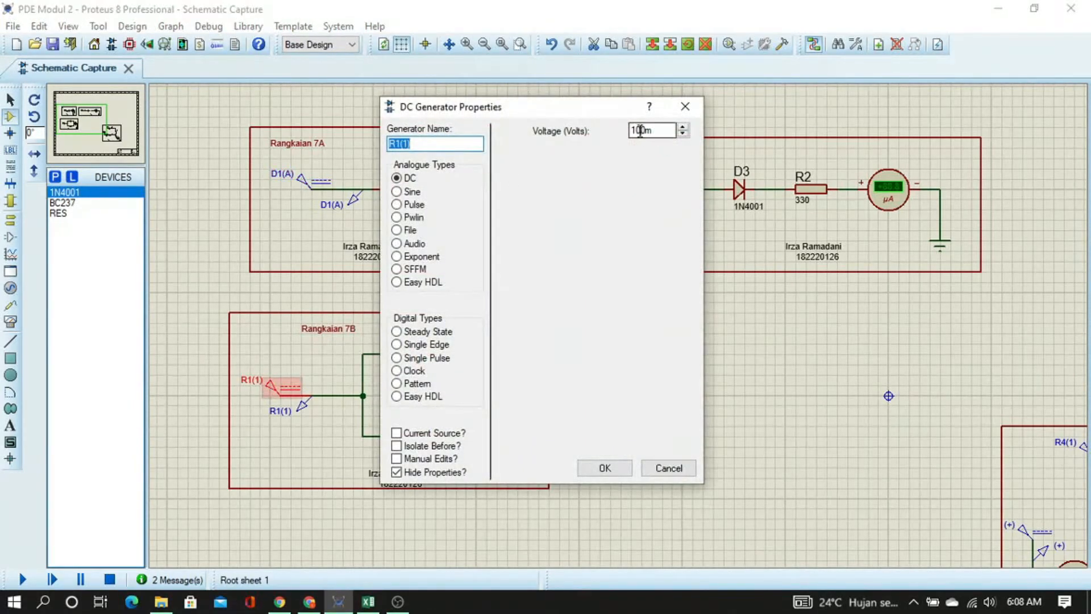
pyautogui.click(641, 131)
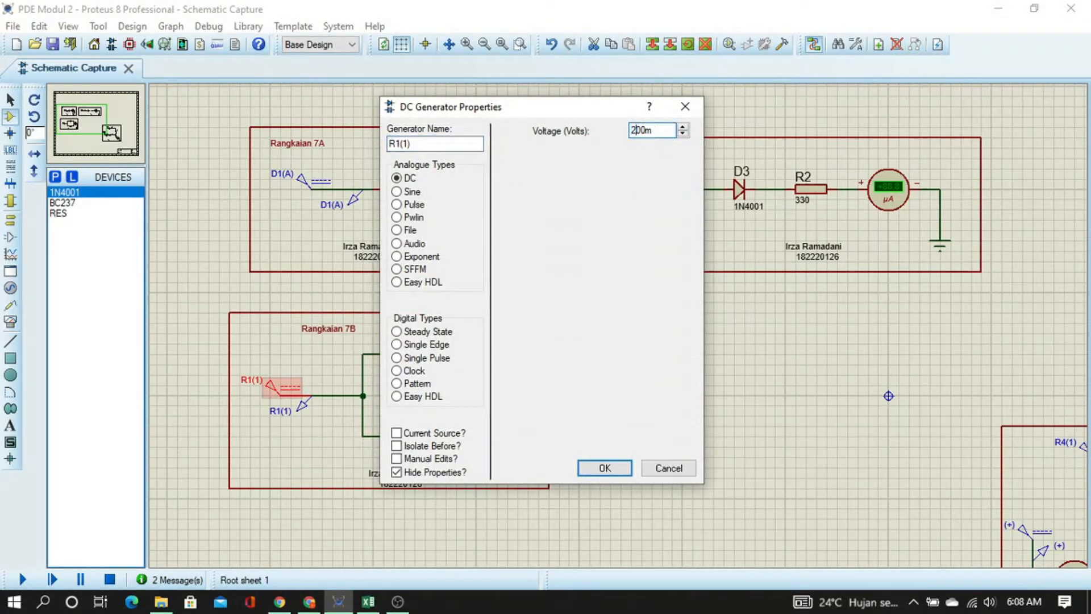
pyautogui.press('Return')
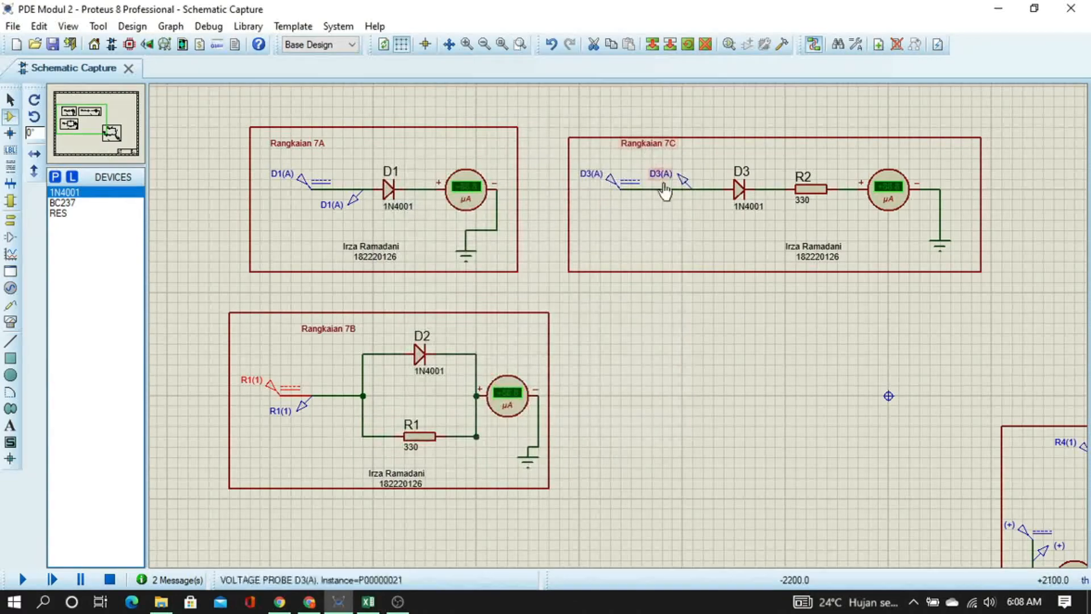
pyautogui.doubleClick(626, 184)
pyautogui.click(633, 130)
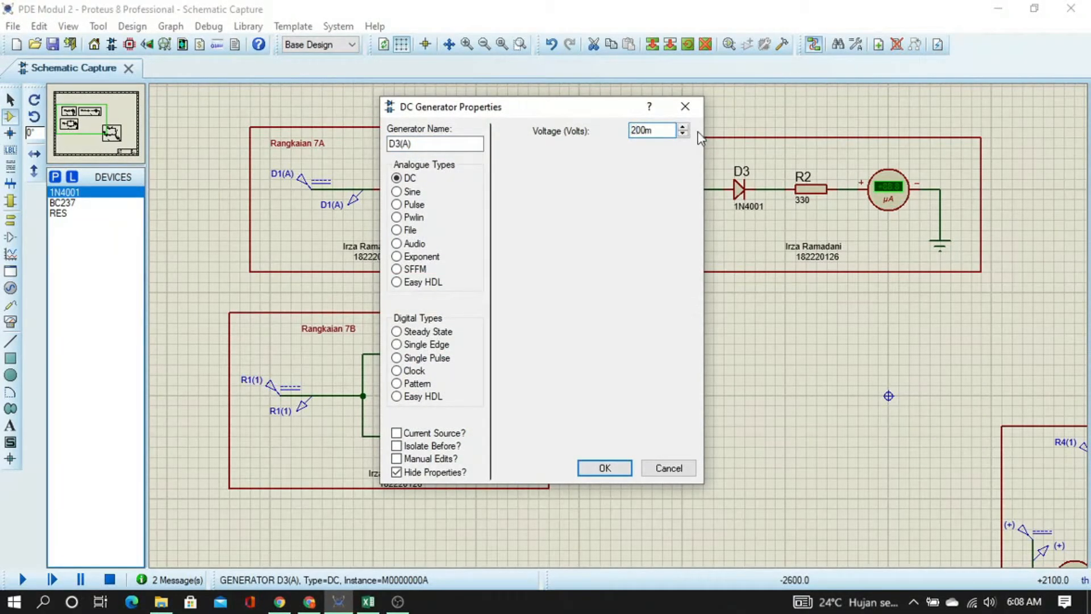
pyautogui.press('Return')
# Set the voltage of the (+) DC generator feeding R3 in Rangkaian 7D to 200m
pyautogui.middleClick(933, 479)
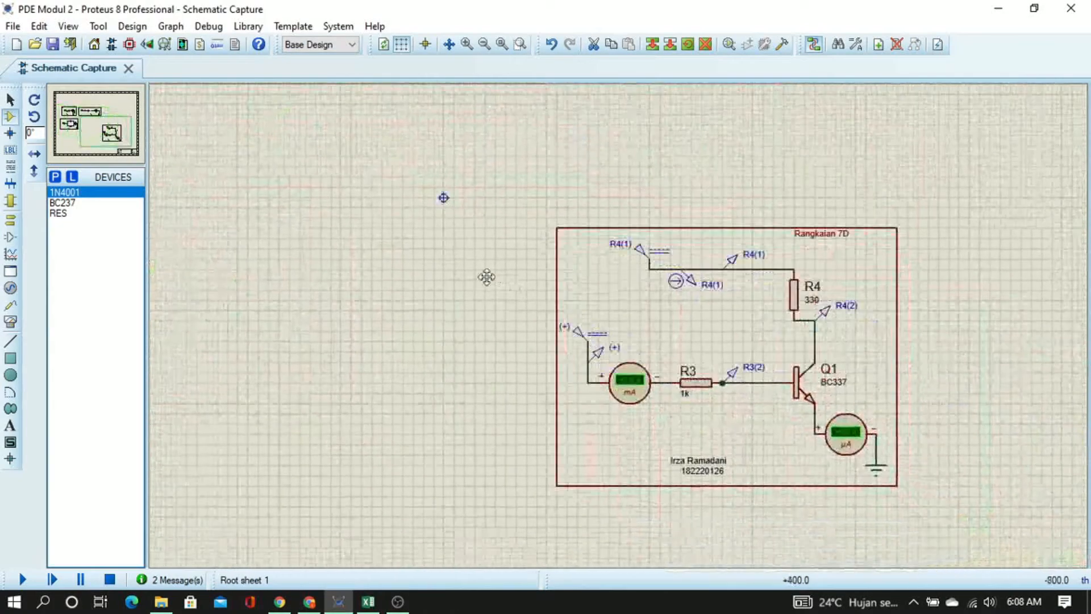
pyautogui.click(479, 271)
pyautogui.doubleClick(576, 324)
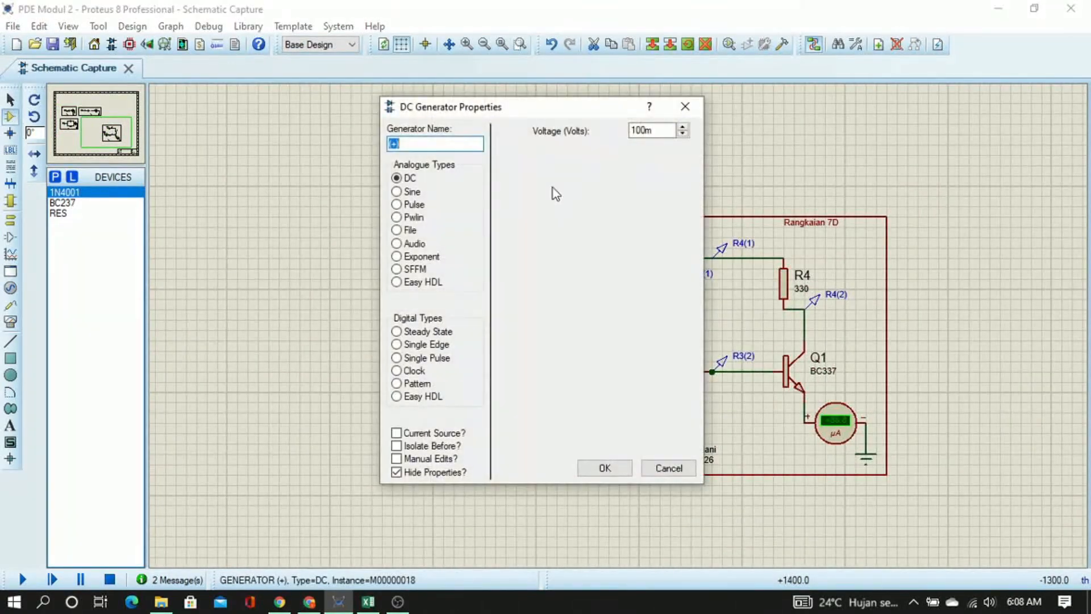
pyautogui.click(638, 132)
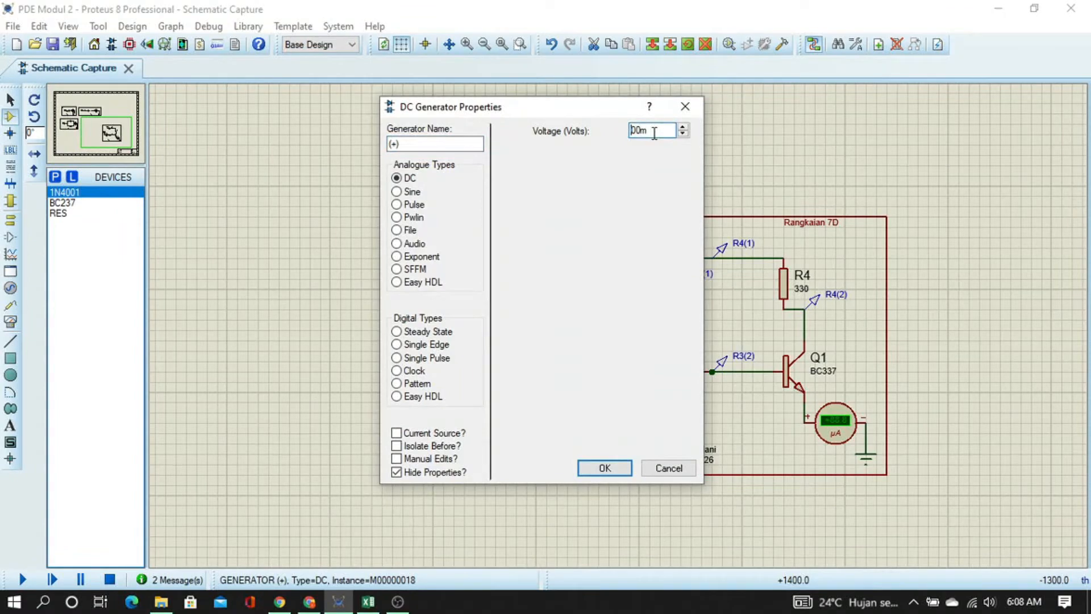
pyautogui.press('Return')
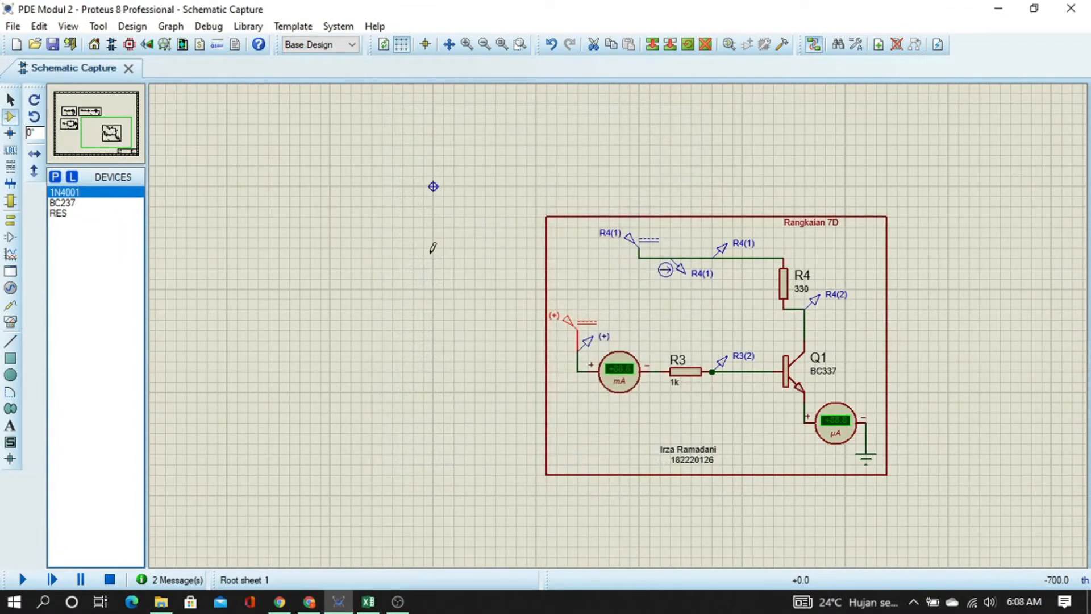
# Run the simulation and read the ammeters of Rangkaian 7A, 7B, 7C and 7D
pyautogui.moveTo(430, 253); pyautogui.dragTo(905, 479)
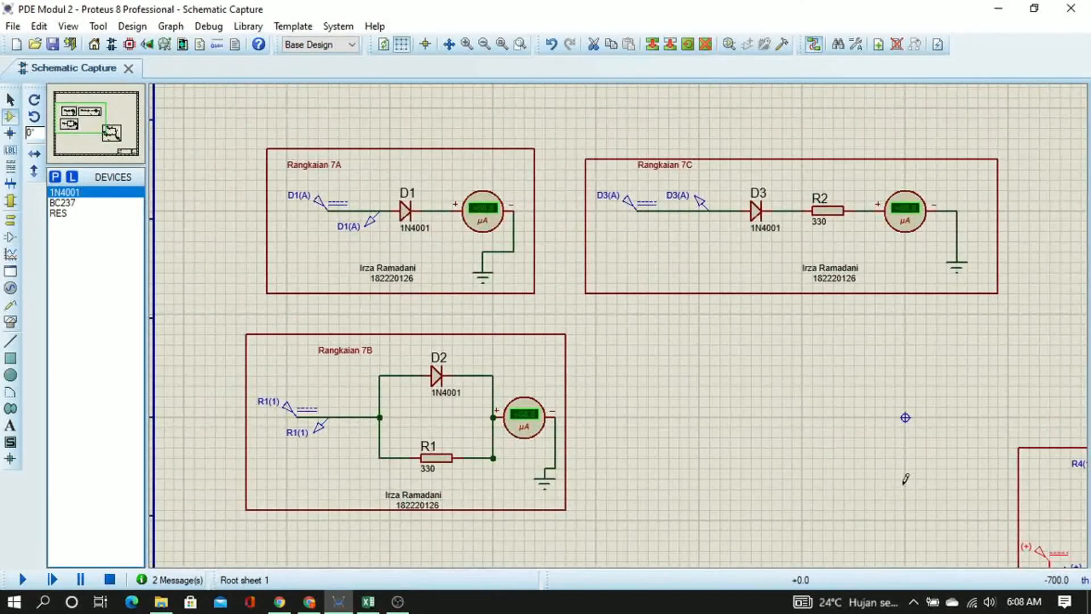
pyautogui.click(22, 579)
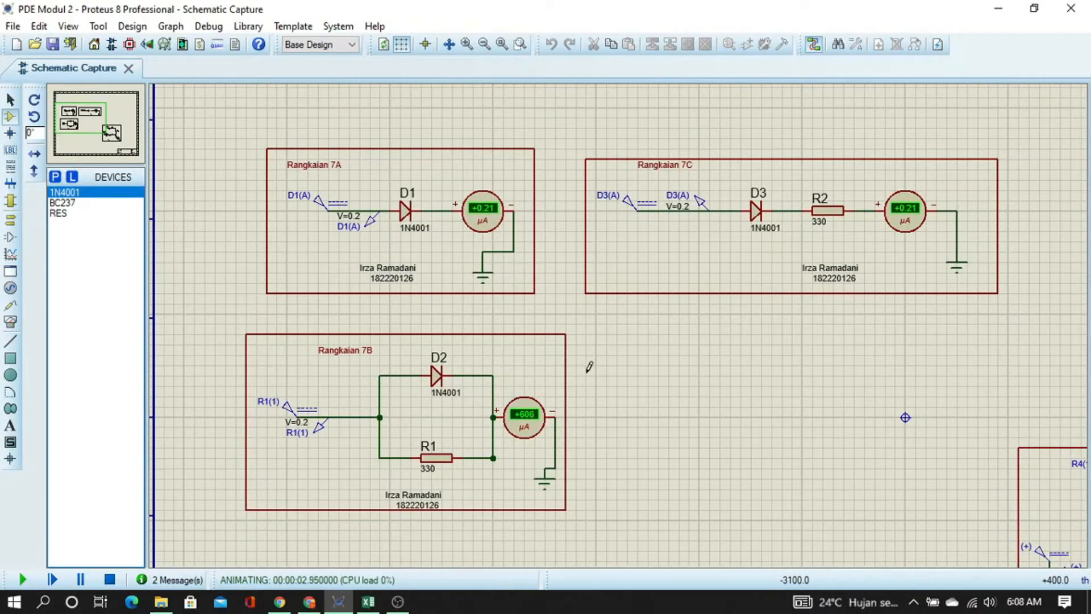
pyautogui.middleClick(1019, 493)
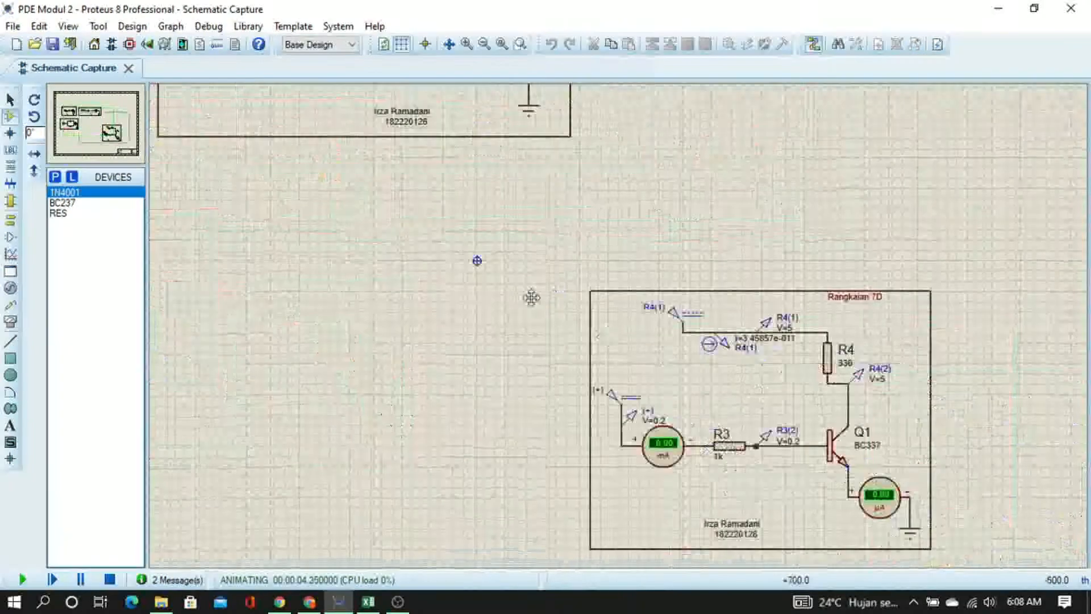
pyautogui.click(448, 245)
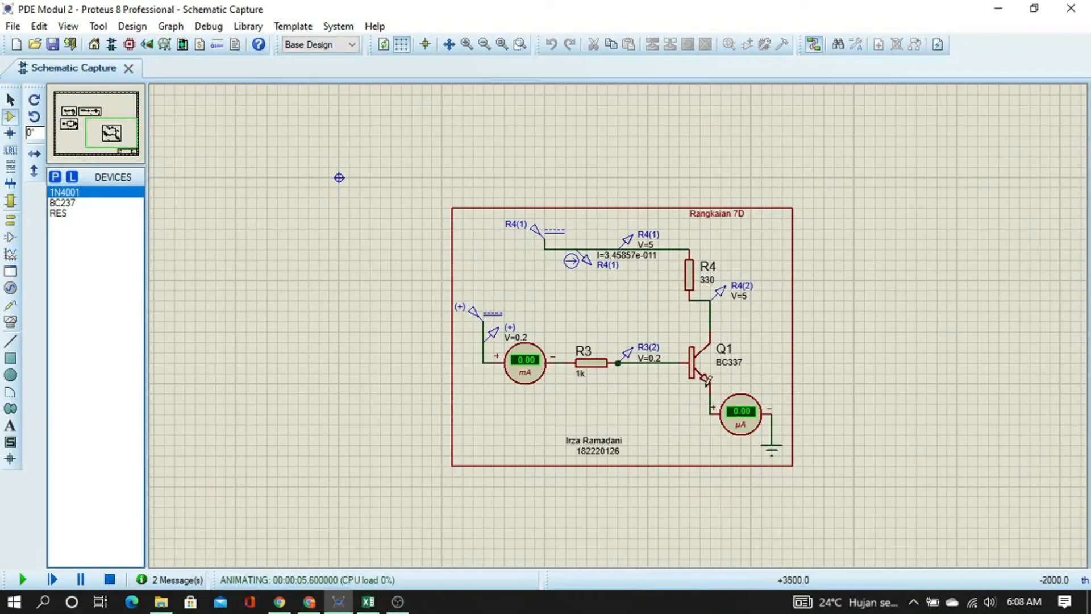
pyautogui.middleClick(341, 243)
pyautogui.click(844, 452)
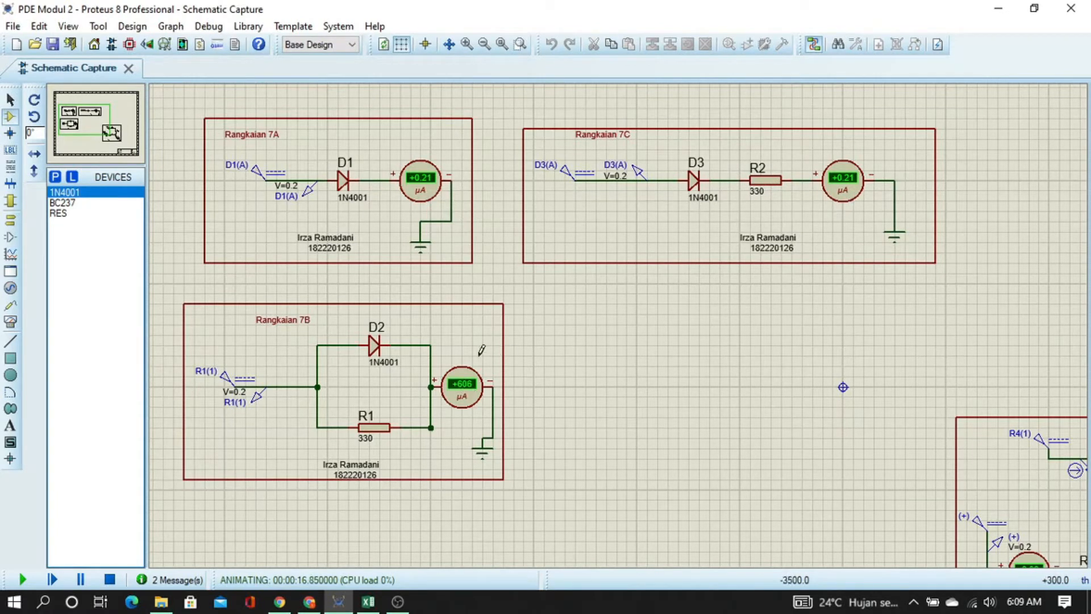
# Switch to Excel and enter 0 for 7D in the 200 mV row
pyautogui.hotkey('alt', 'Tab')
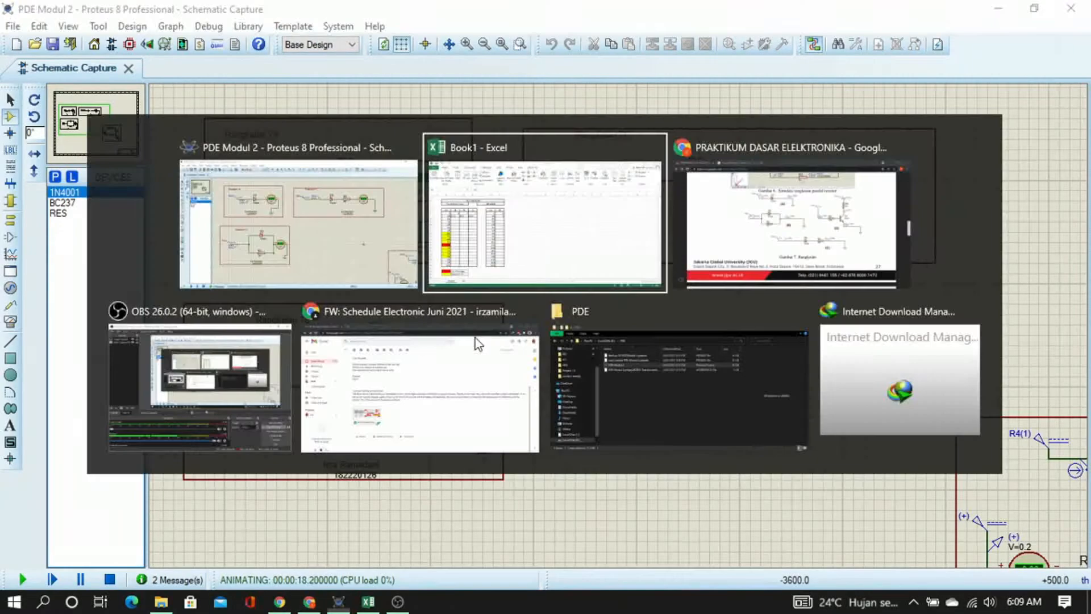
pyautogui.click(350, 274)
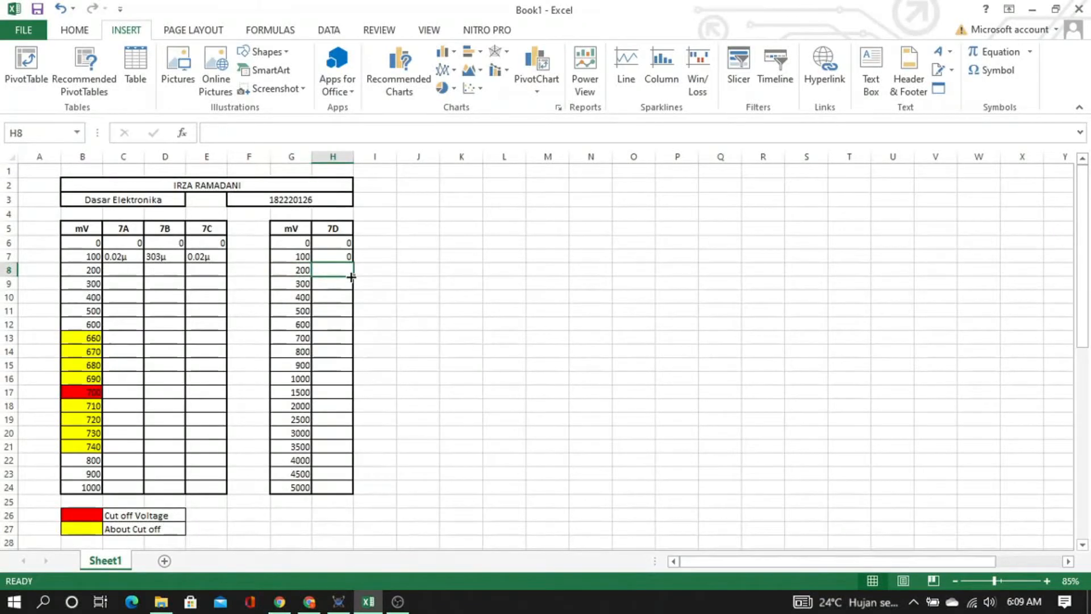
pyautogui.write('0')
pyautogui.press('Return')
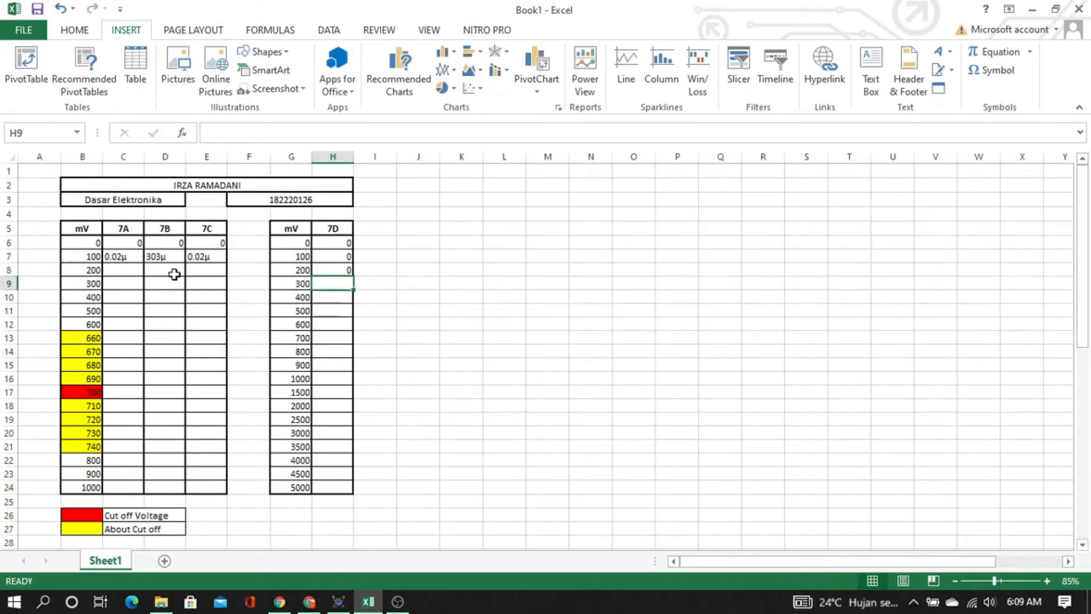
# Enter 0.21µ for 7A in the 200 mV row, inserting the micro sign as a symbol
pyautogui.click(135, 272)
pyautogui.write('0')
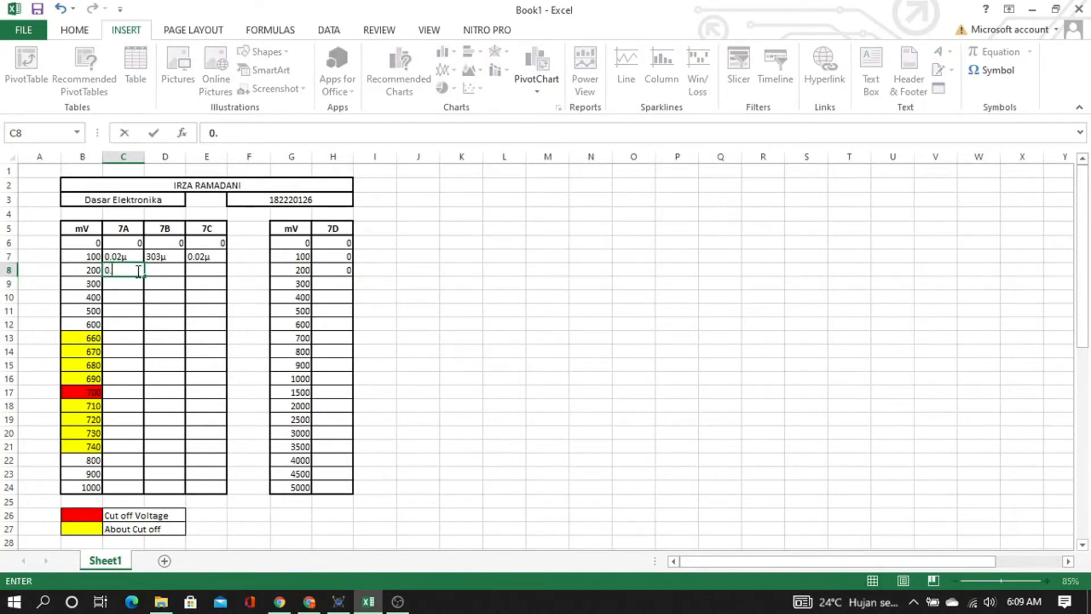
pyautogui.write('.21')
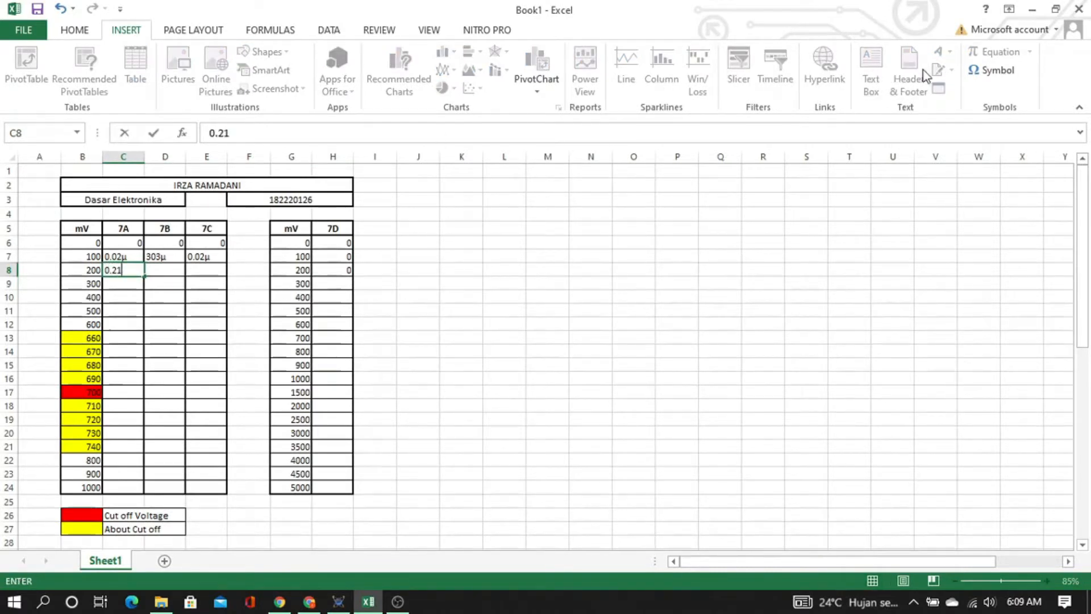
pyautogui.click(991, 71)
pyautogui.click(510, 463)
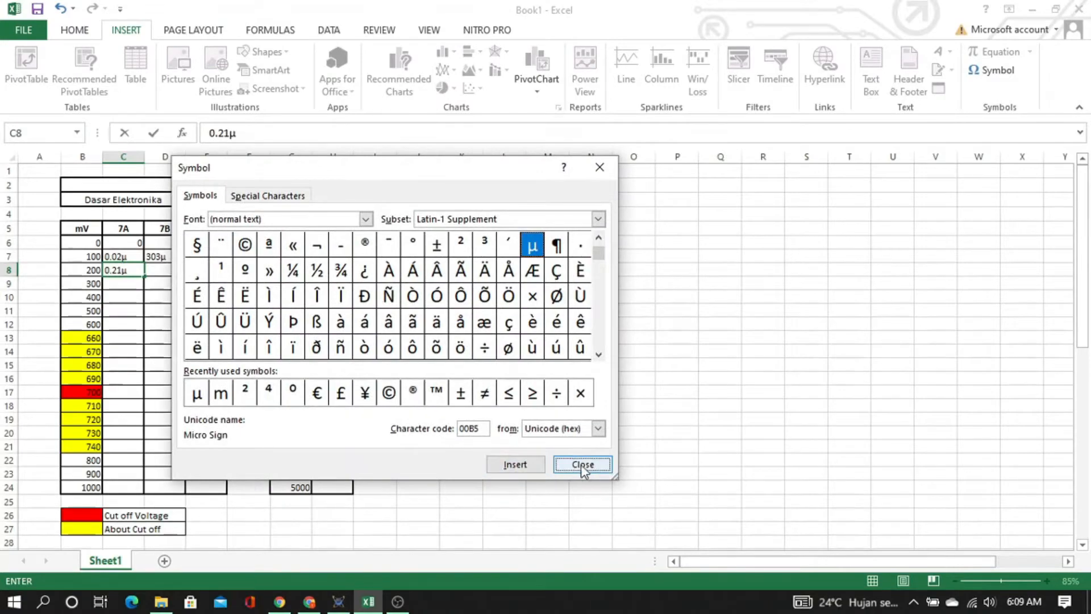
pyautogui.click(583, 463)
pyautogui.click(169, 271)
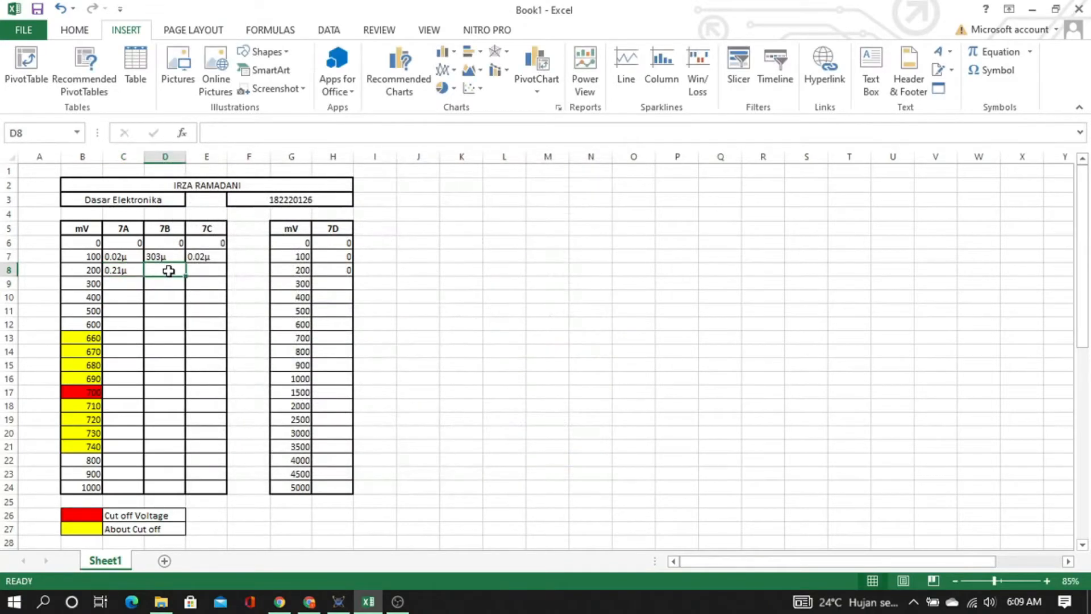
# Enter 606µ for 7B in the 200 mV row, inserting the micro sign as a symbol
pyautogui.write('606')
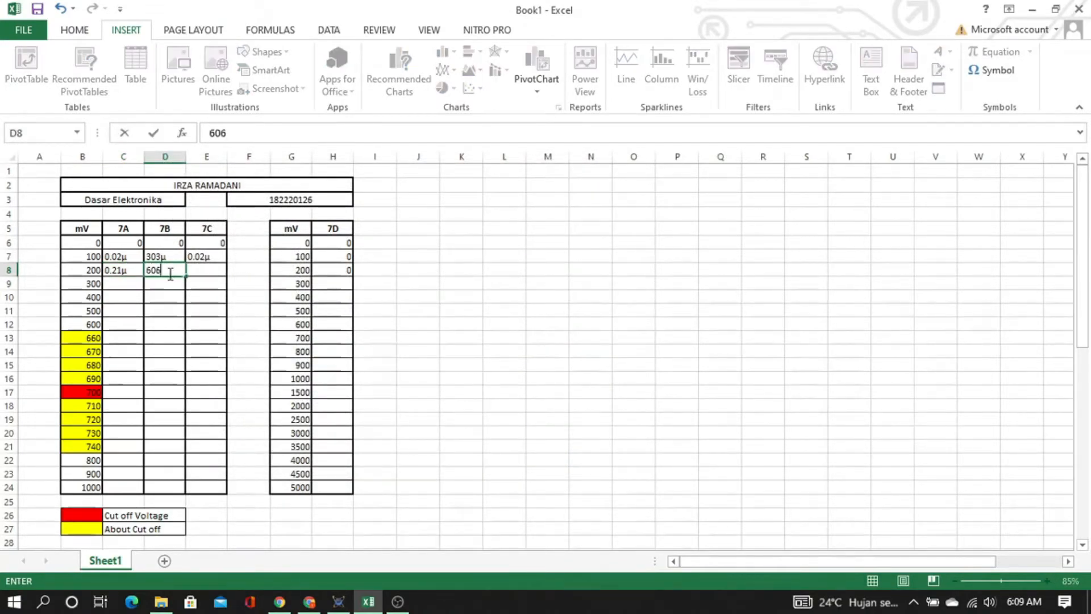
pyautogui.click(991, 74)
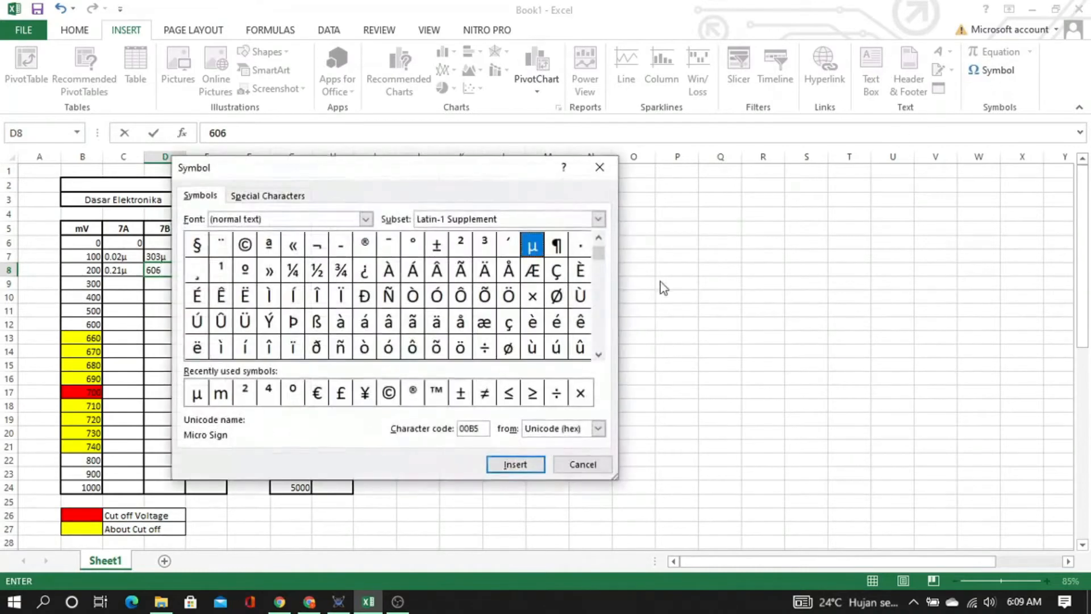
pyautogui.click(528, 464)
pyautogui.click(579, 463)
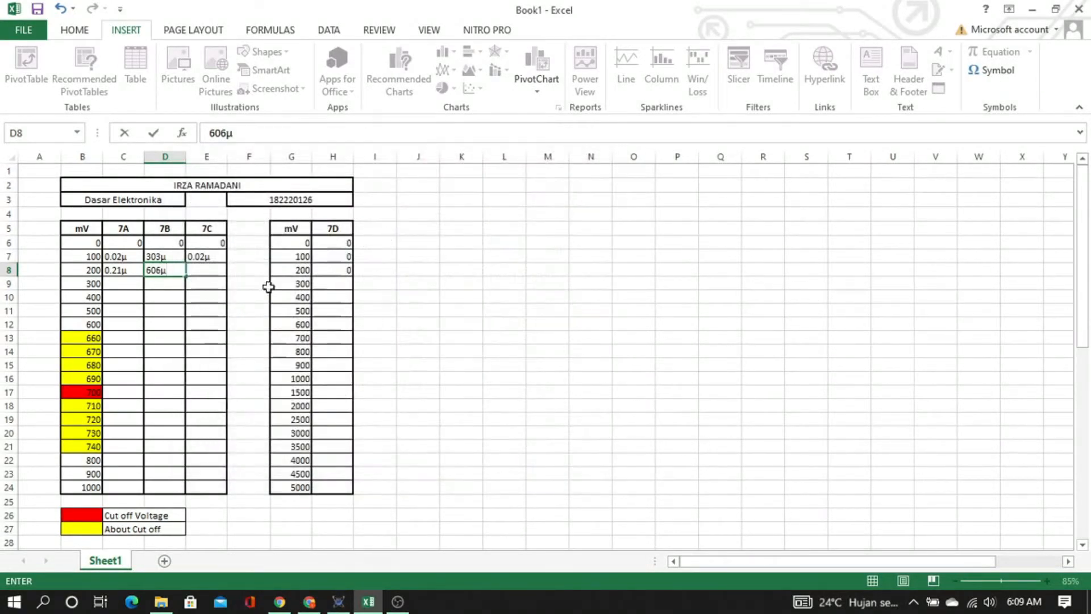
# Enter 0.21µ for 7C in the 200 mV row, inserting the micro sign as a symbol
pyautogui.click(219, 282)
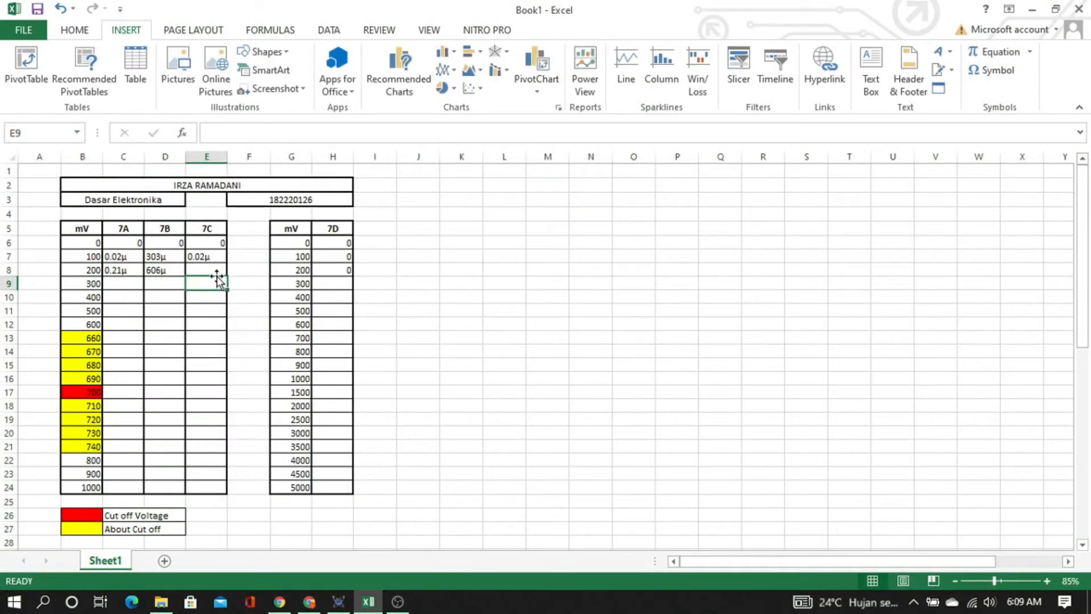
pyautogui.press('Up')
pyautogui.write('0')
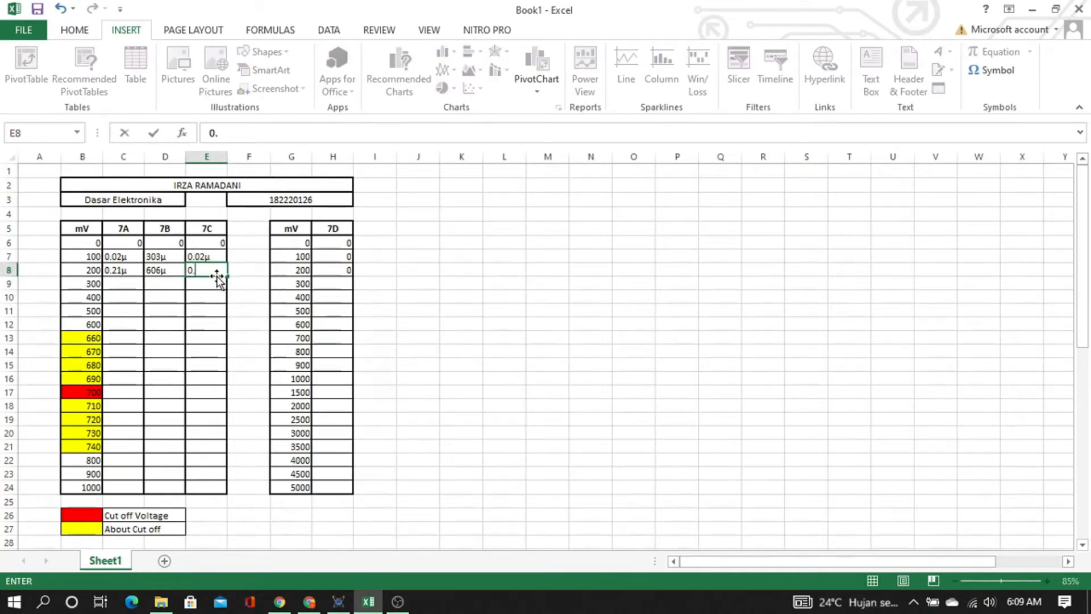
pyautogui.write('.21')
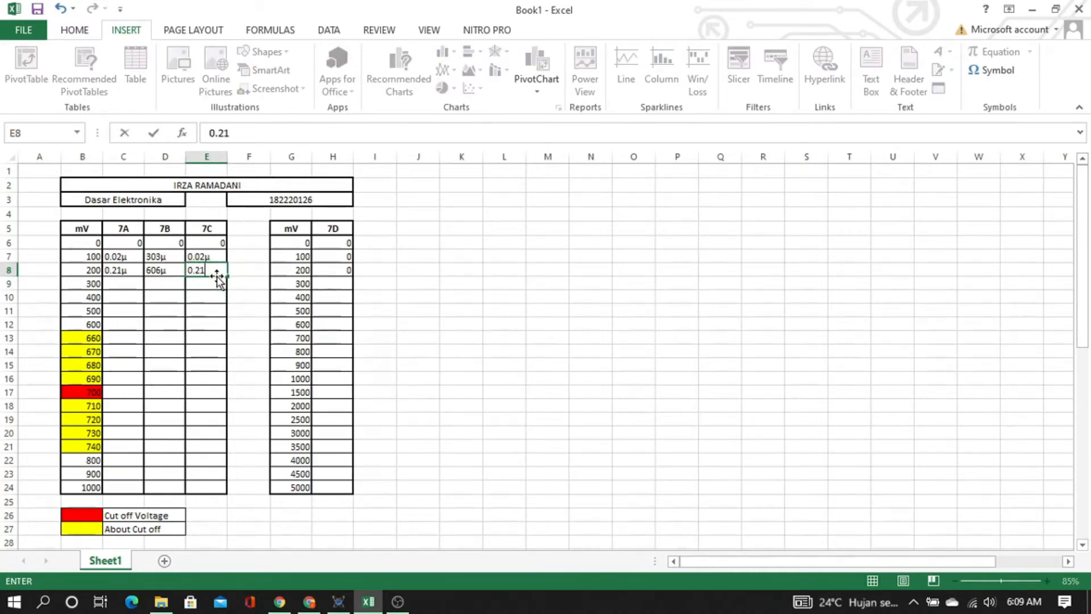
pyautogui.click(994, 70)
pyautogui.click(517, 464)
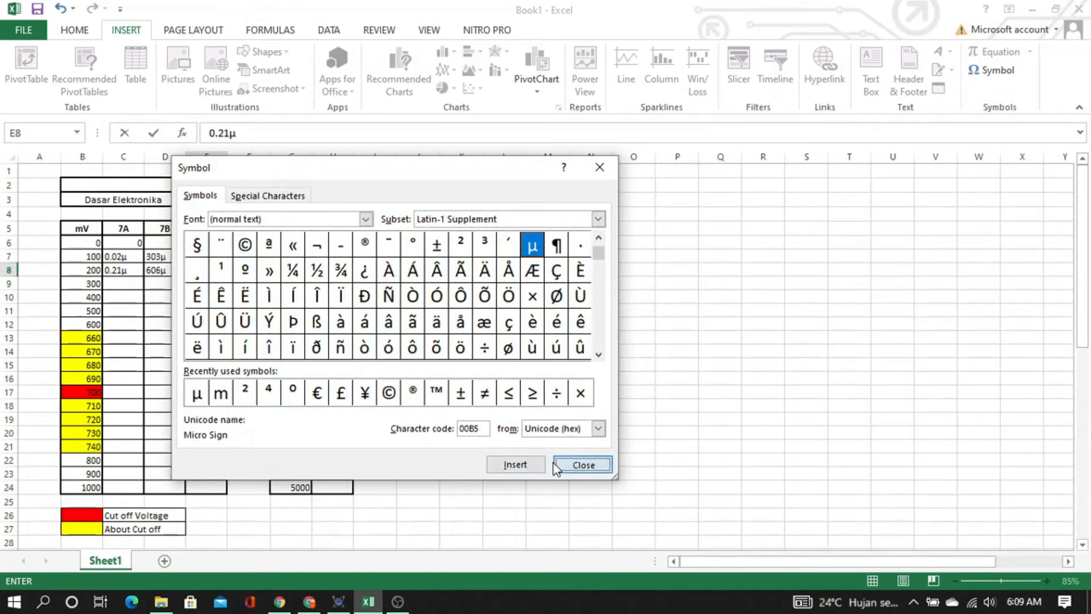
pyautogui.click(556, 465)
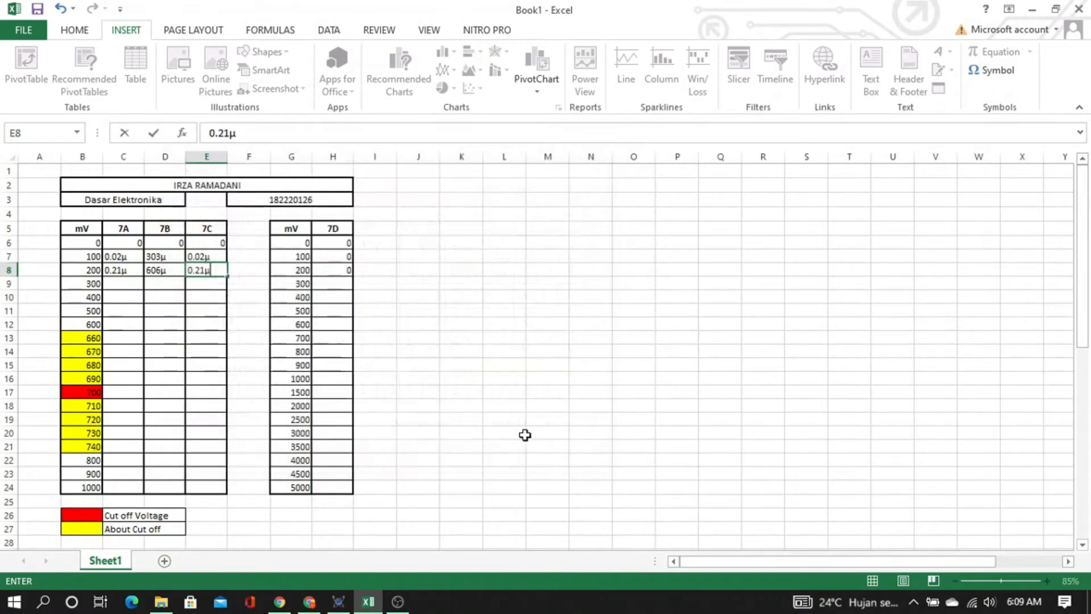
pyautogui.click(142, 283)
pyautogui.click(93, 284)
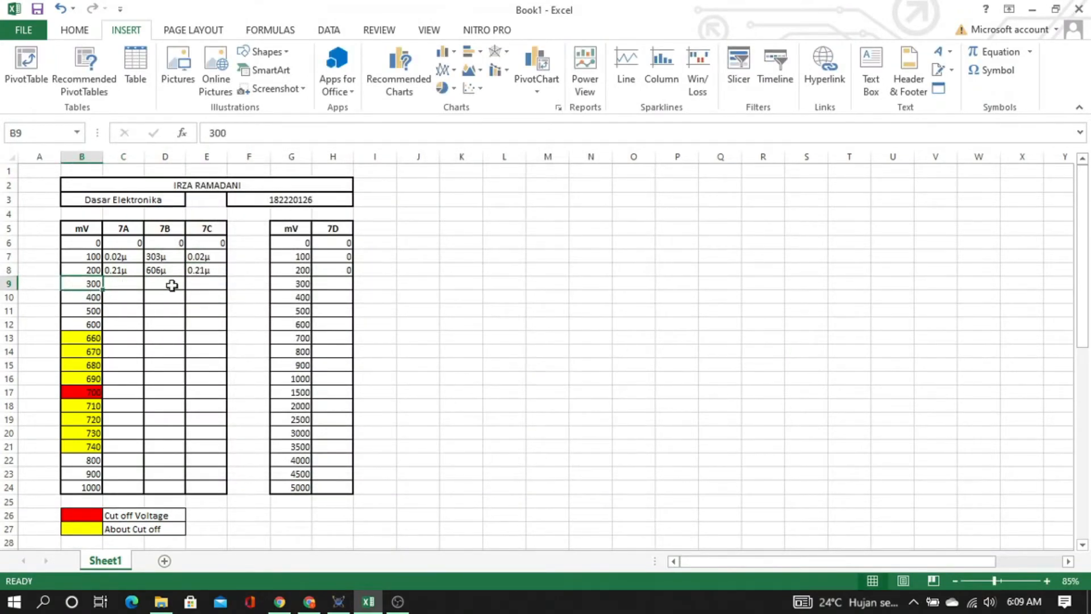
# Switch to Proteus, stop the simulation and set the voltage of the D1(A) DC generator in Rangkaian 7A to 300m
pyautogui.hotkey('alt', 'Tab')
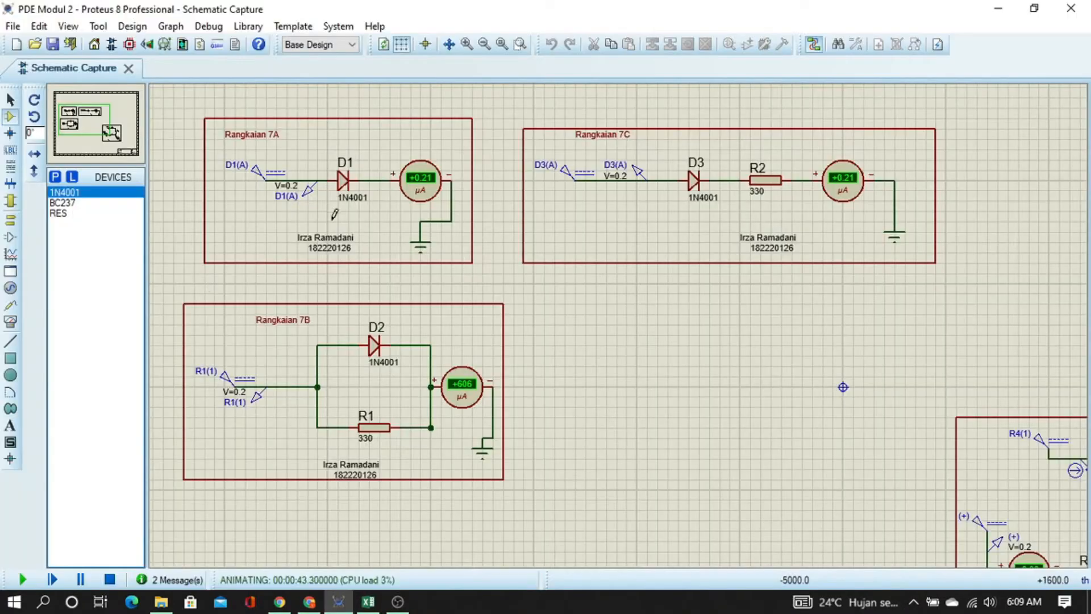
pyautogui.click(110, 581)
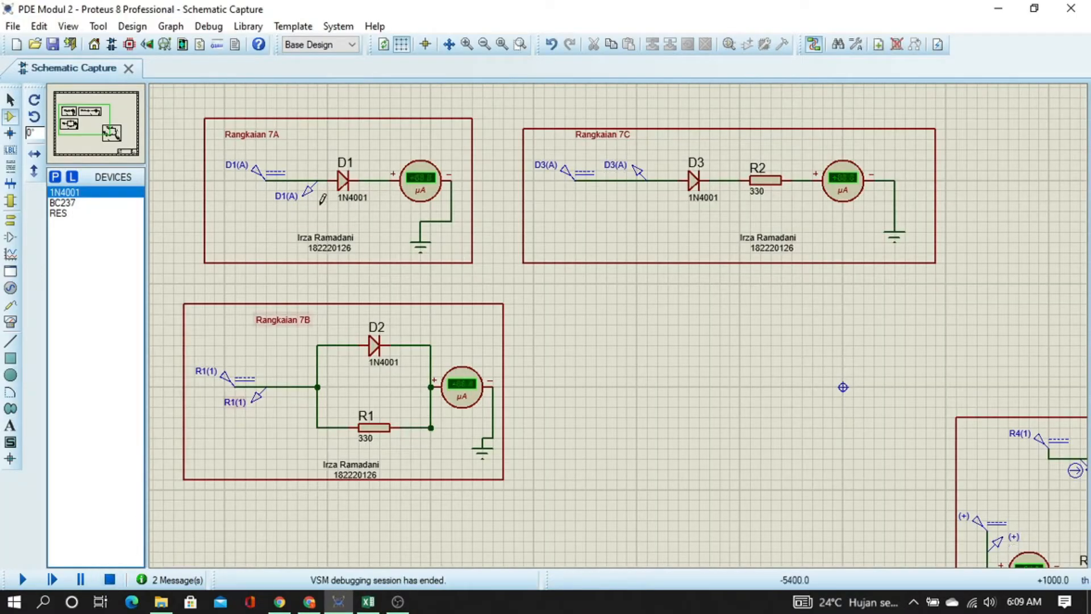
pyautogui.doubleClick(255, 177)
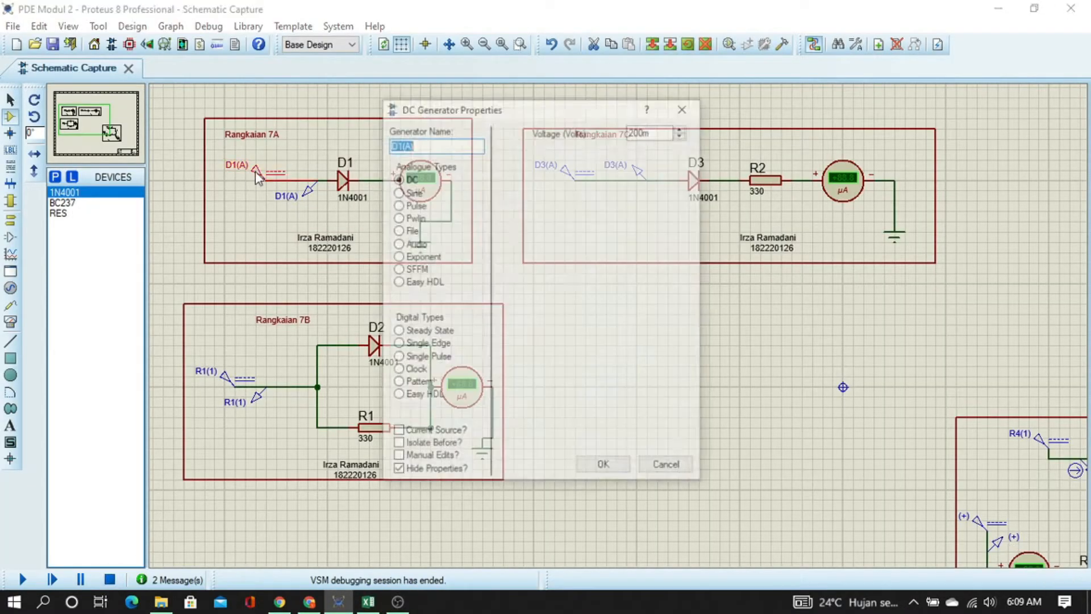
pyautogui.click(636, 131)
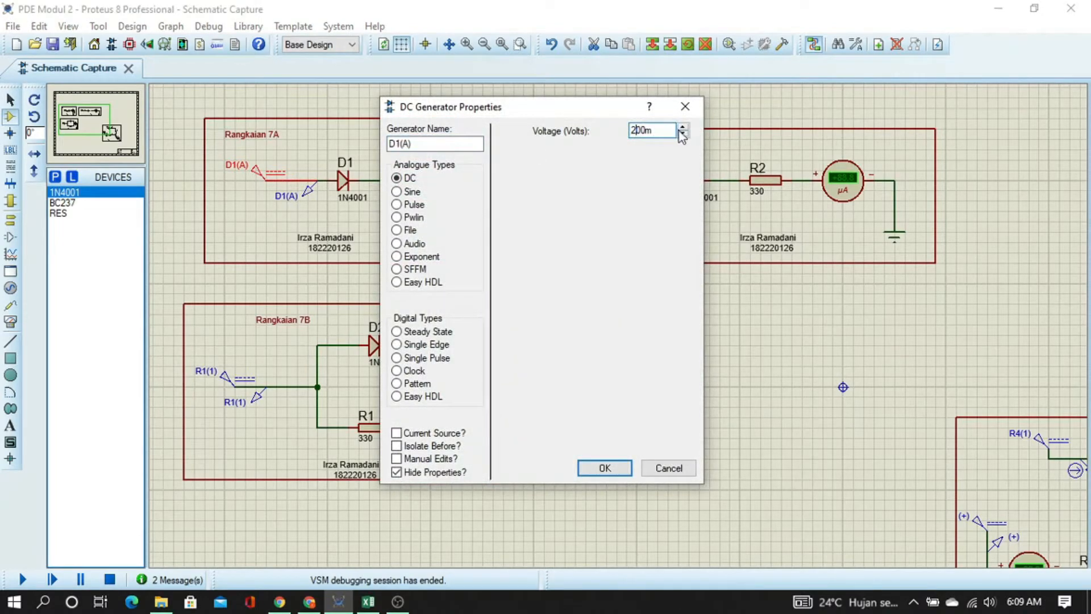
pyautogui.press('Return')
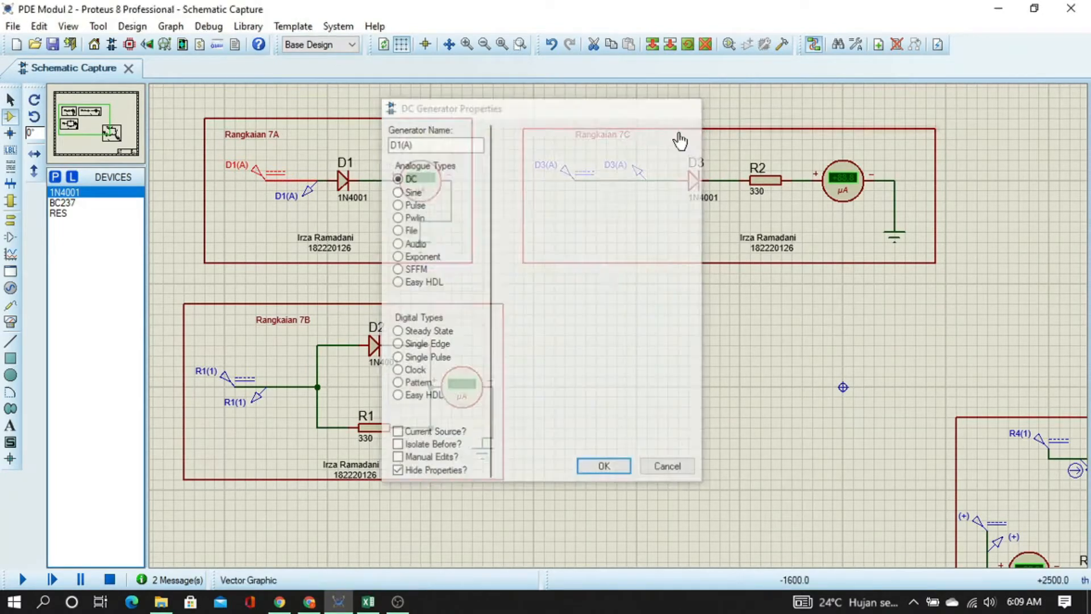
# Set the voltage of the R1(1) DC generator in Rangkaian 7B to 300m
pyautogui.doubleClick(226, 380)
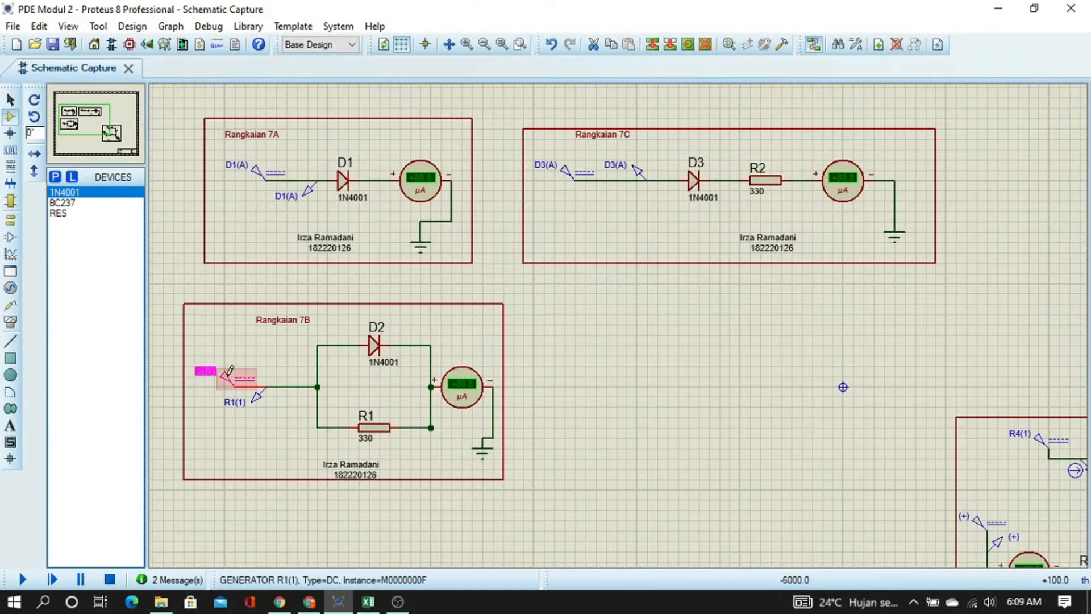
pyautogui.click(636, 130)
pyautogui.press('BackSpace')
pyautogui.write('2')
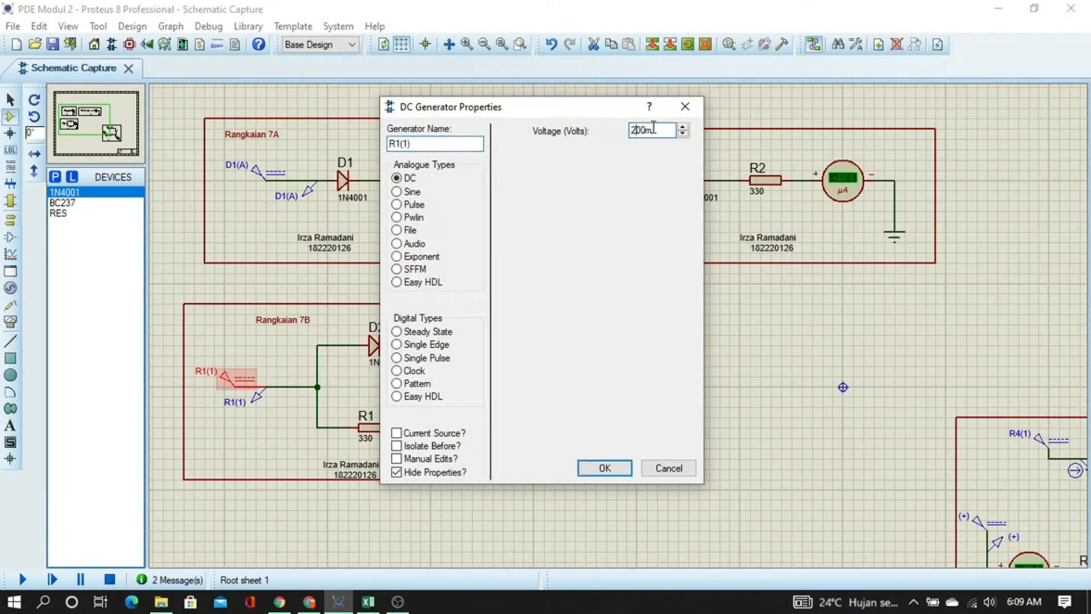
pyautogui.click(601, 467)
# Set the voltage of the D3(A) DC generator in Rangkaian 7C to 300m
pyautogui.doubleClick(567, 177)
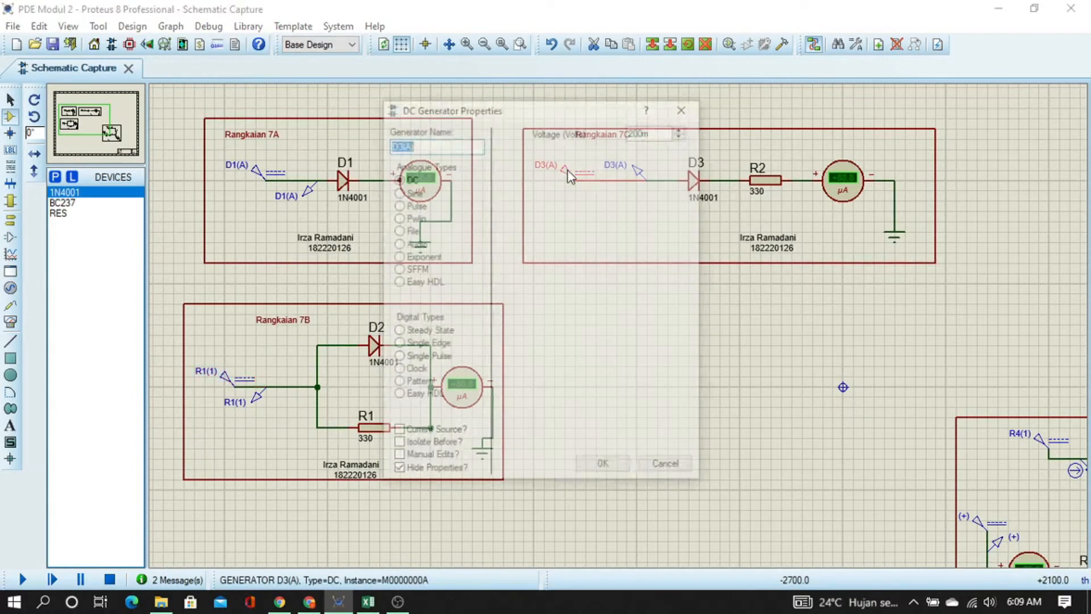
pyautogui.click(644, 130)
pyautogui.press('BackSpace')
pyautogui.write('2')
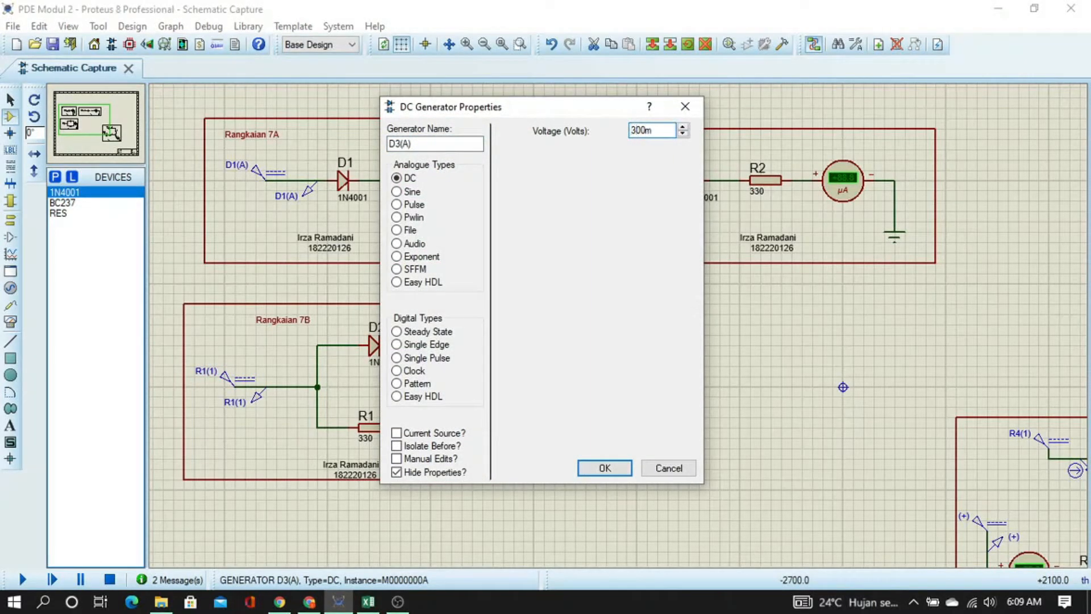
pyautogui.press('Return')
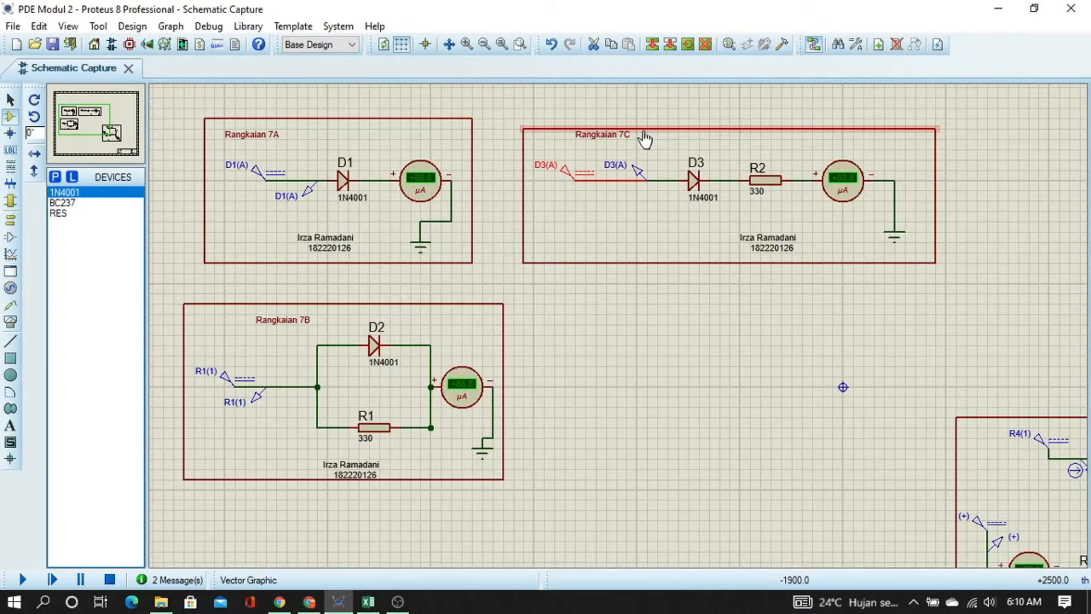
# Set the voltage of the (+) DC generator feeding R3 in Rangkaian 7D to 300m
pyautogui.middleClick(895, 465)
pyautogui.click(421, 271)
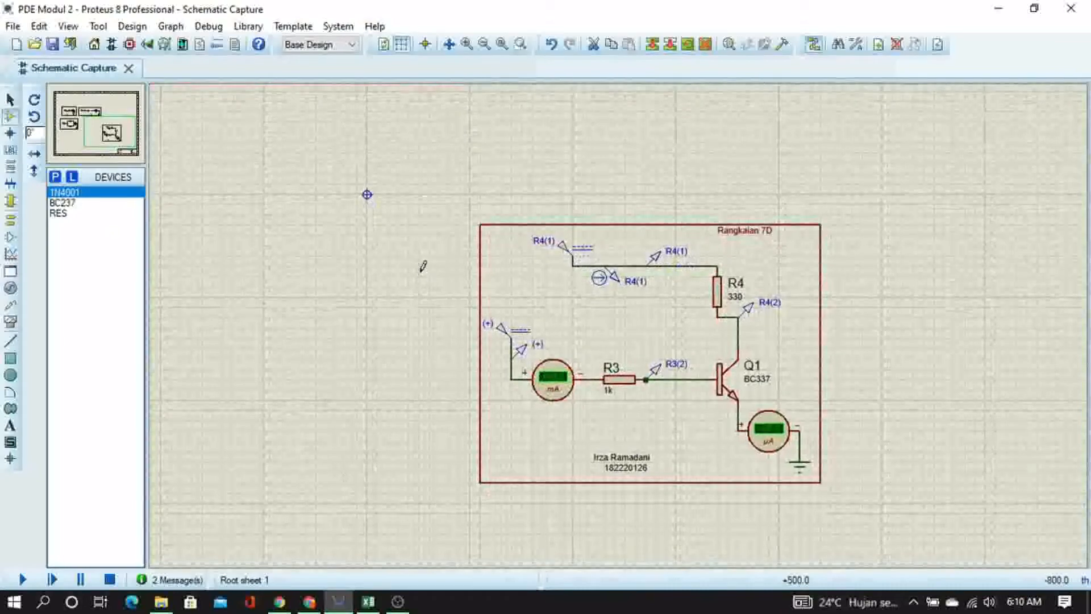
pyautogui.doubleClick(504, 329)
pyautogui.click(654, 130)
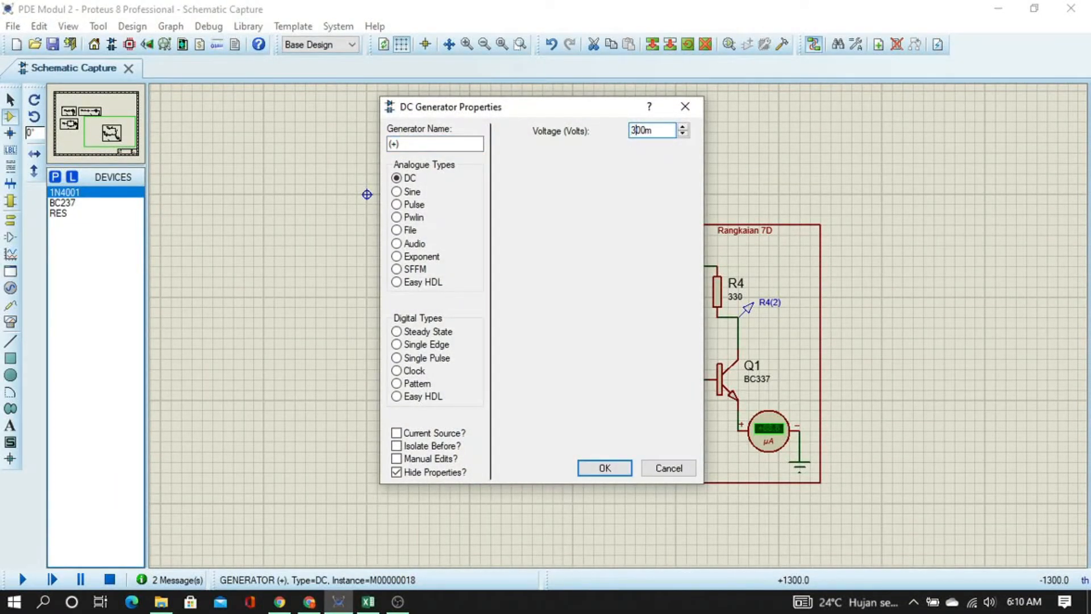
pyautogui.press('Return')
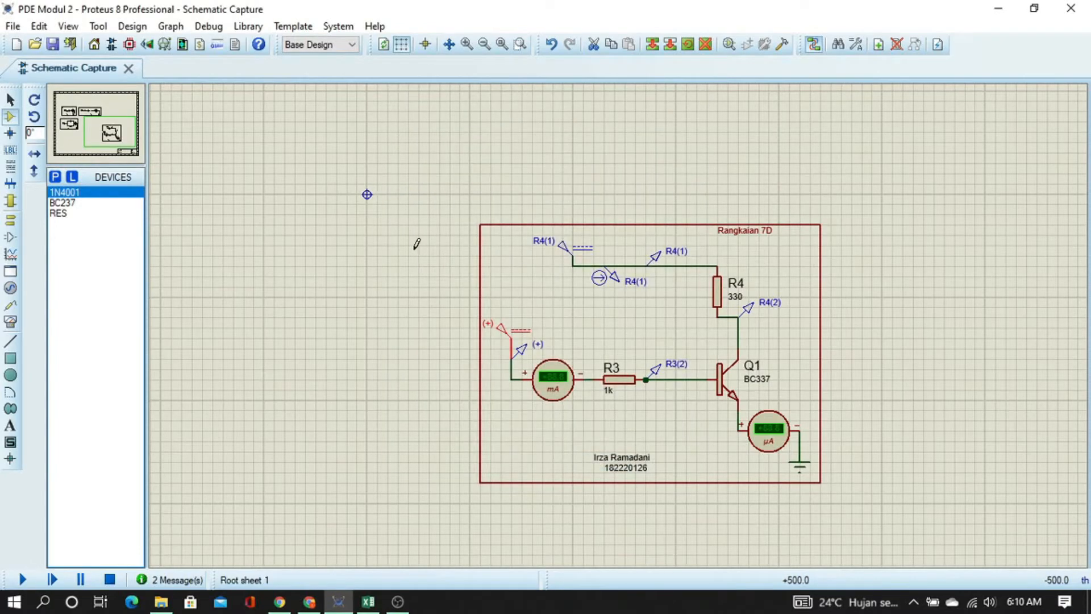
# Check the voltage of the D3(A) generator in Rangkaian 7C, run the simulation and read the circuits' ammeters
pyautogui.moveTo(416, 235); pyautogui.dragTo(921, 444)
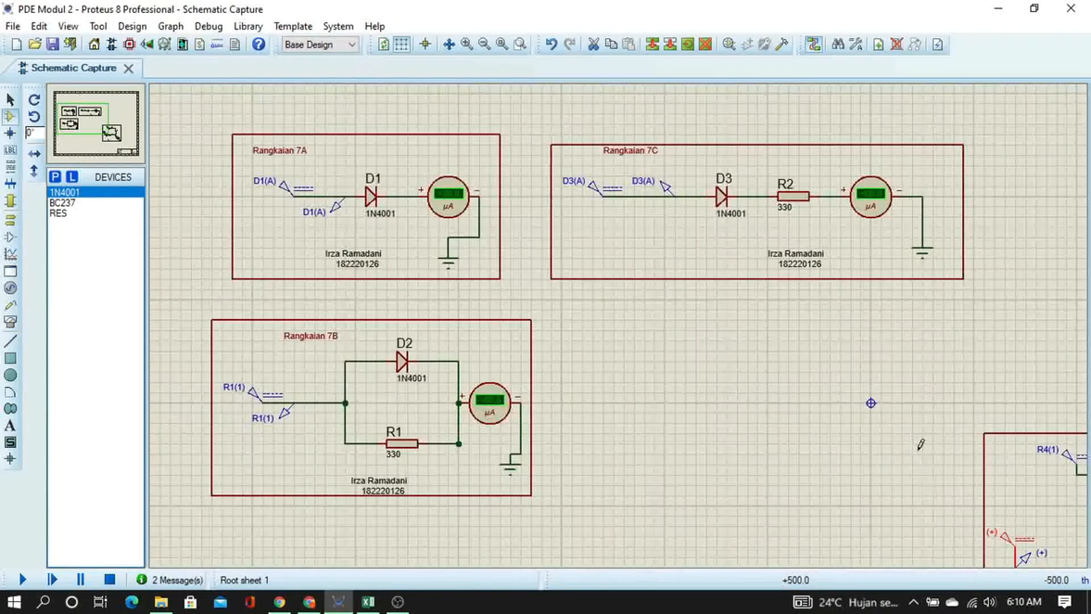
pyautogui.doubleClick(596, 189)
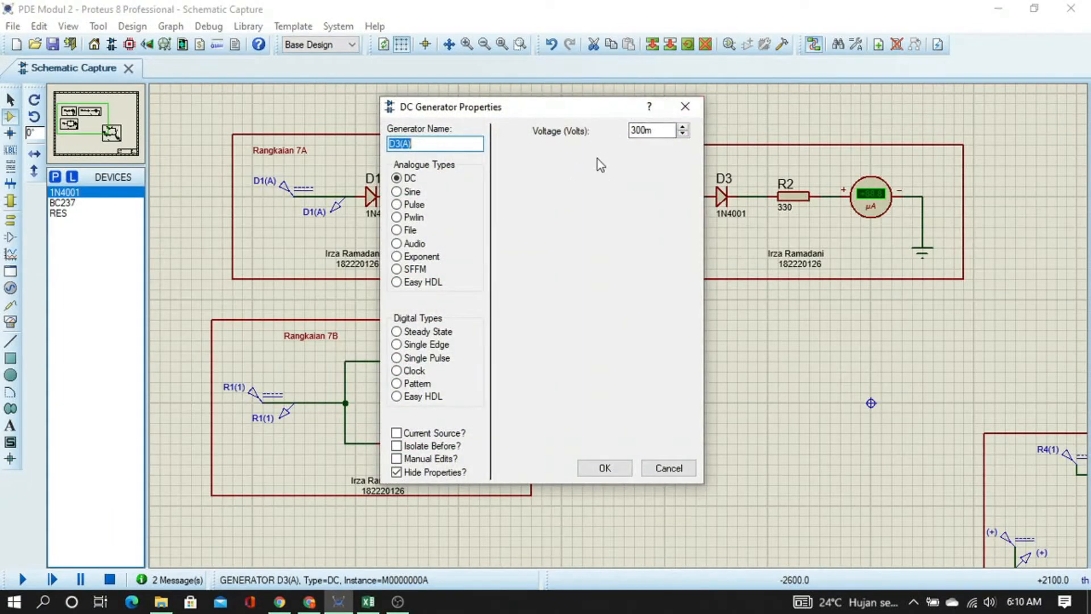
pyautogui.click(674, 114)
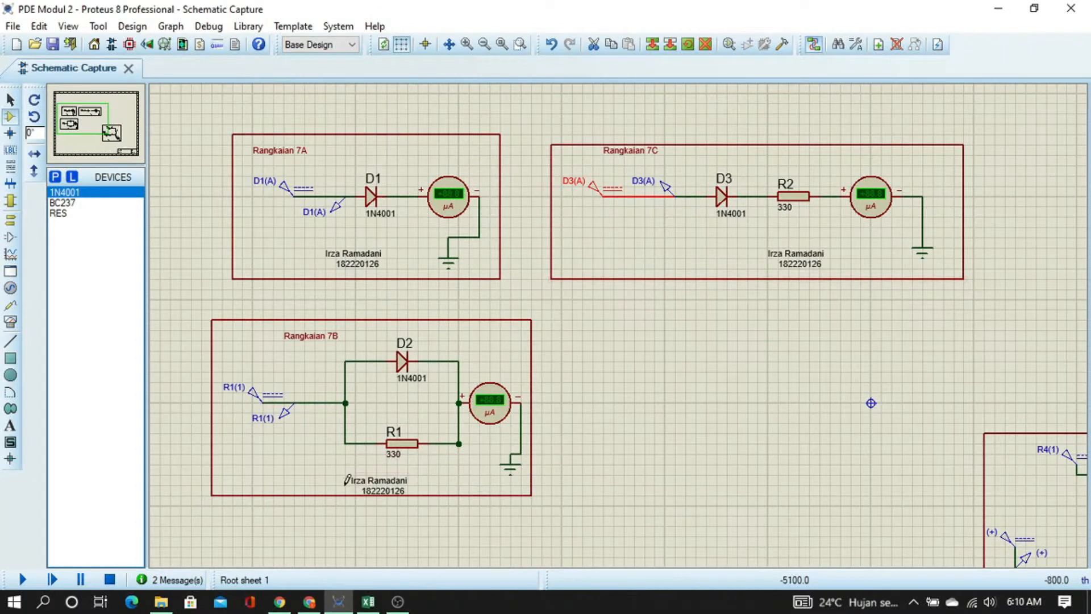
pyautogui.click(33, 584)
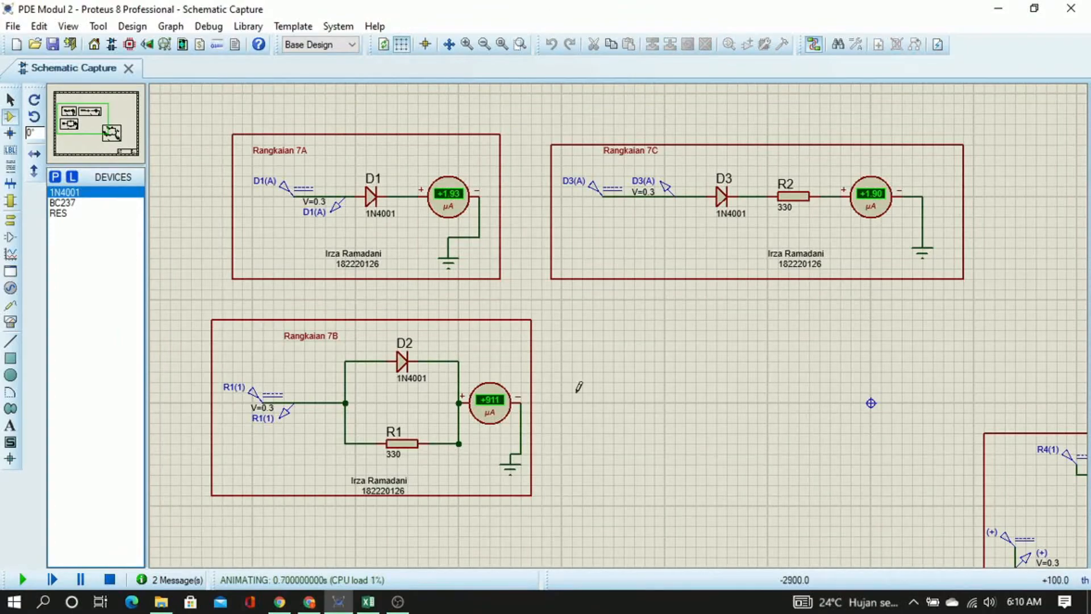
pyautogui.moveTo(678, 408)
pyautogui.mouseDown()
pyautogui.moveTo(645, 404)
pyautogui.moveTo(595, 369)
pyautogui.moveTo(685, 452)
pyautogui.moveTo(614, 399)
pyautogui.moveTo(323, 287)
pyautogui.moveTo(270, 214)
pyautogui.moveTo(449, 316)
pyautogui.moveTo(724, 444)
pyautogui.mouseUp()
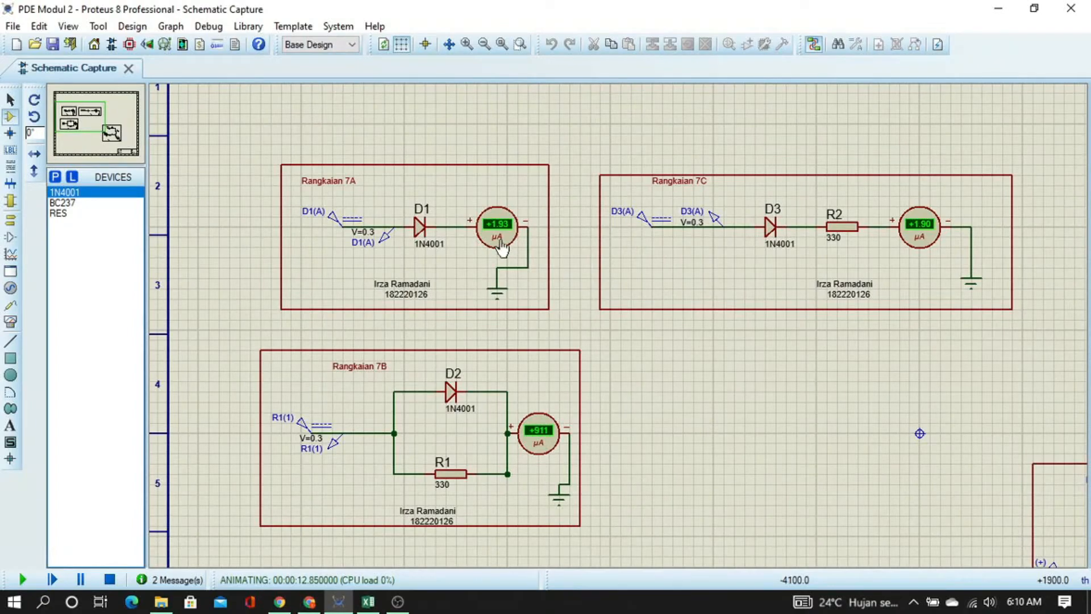
# Switch to Excel and enter 0 for 7D in the 300 mV row
pyautogui.hotkey('alt', 'Tab')
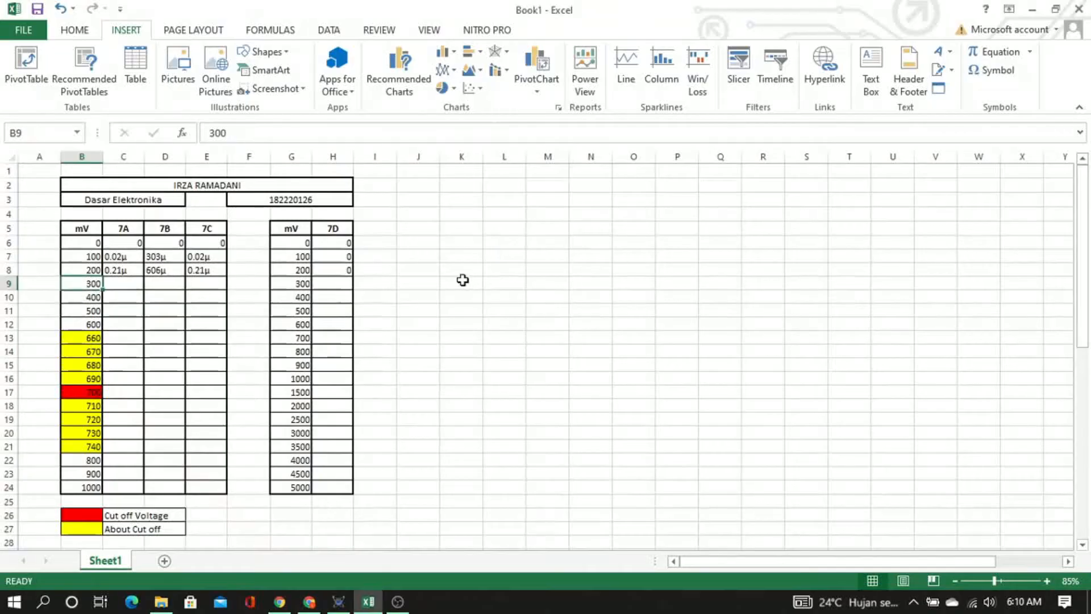
pyautogui.moveTo(339, 272); pyautogui.dragTo(340, 284)
pyautogui.click(338, 284)
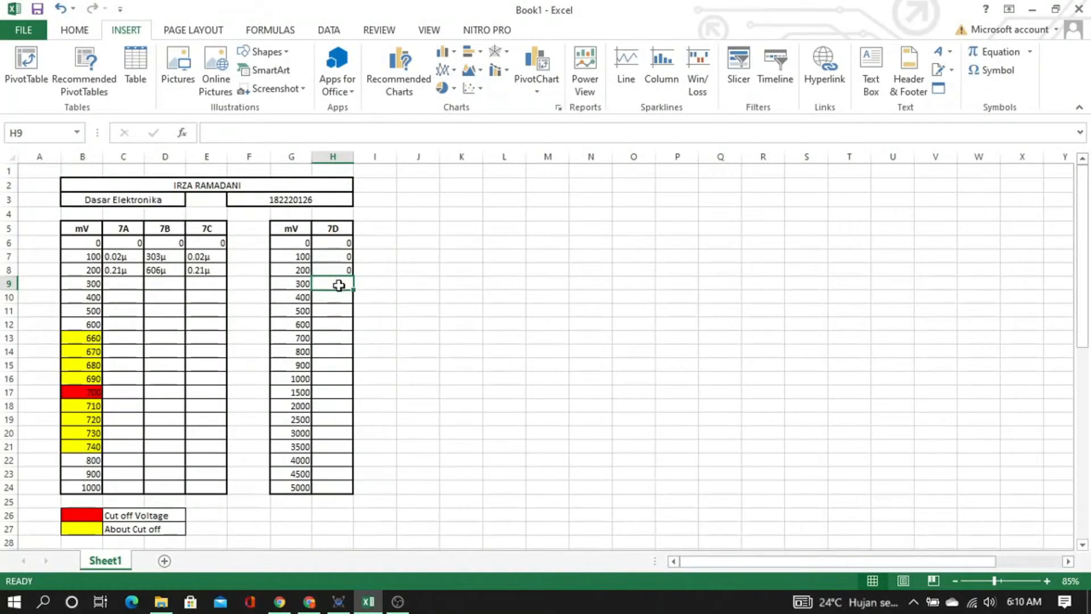
pyautogui.write('0')
pyautogui.press('Return')
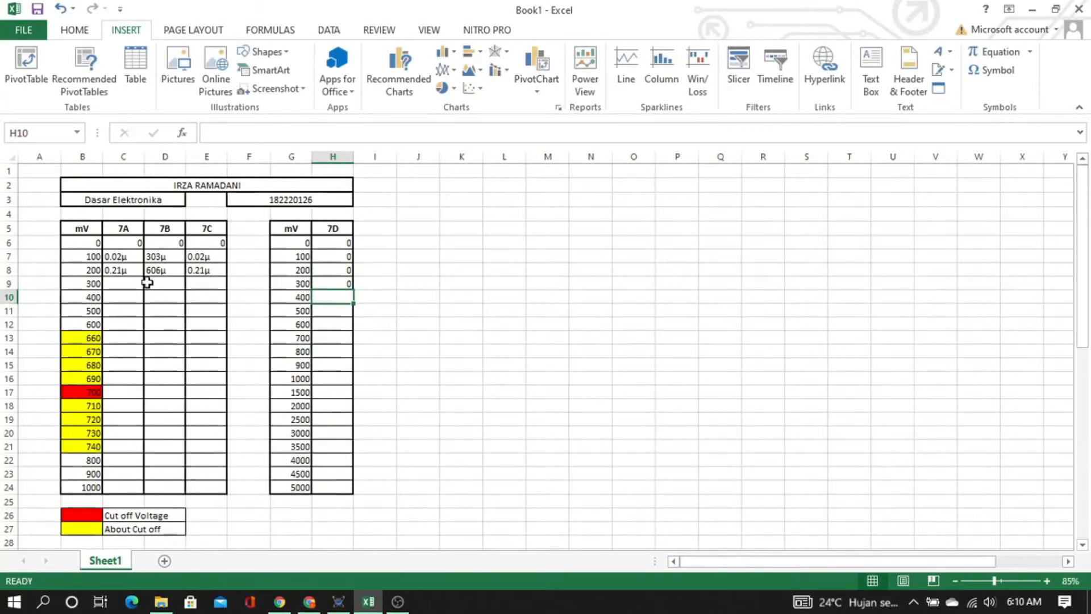
# Recheck the Rangkaian 7A ammeter in Proteus and enter 1.93µ for 7A in Excel's 300 mV row, inserting the micro sign as a symbol
pyautogui.click(121, 284)
pyautogui.hotkey('alt', 'Tab')
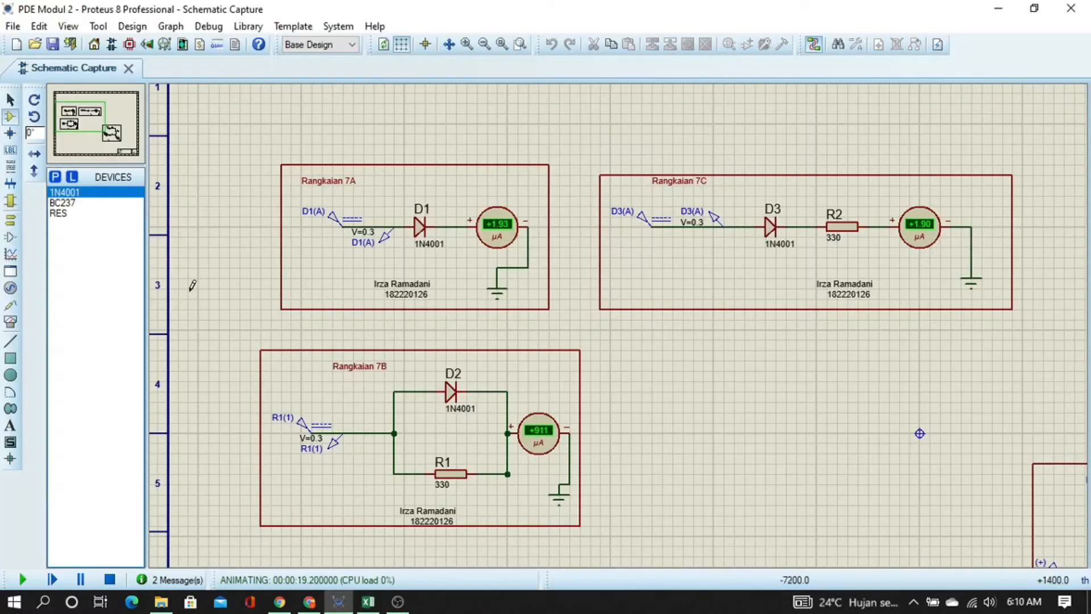
pyautogui.hotkey('alt', 'Tab')
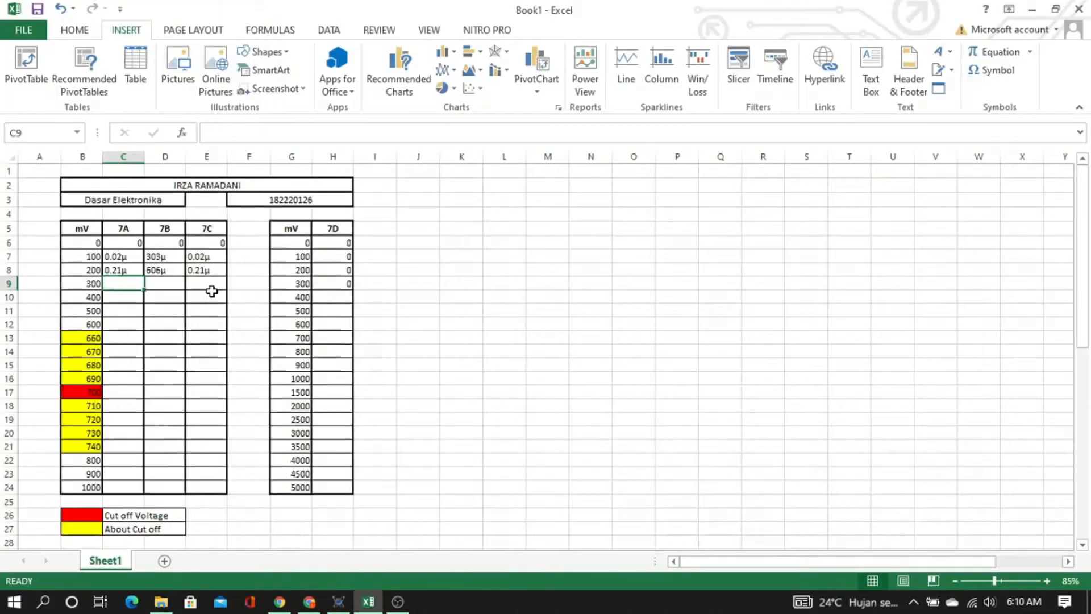
pyautogui.write('1.93')
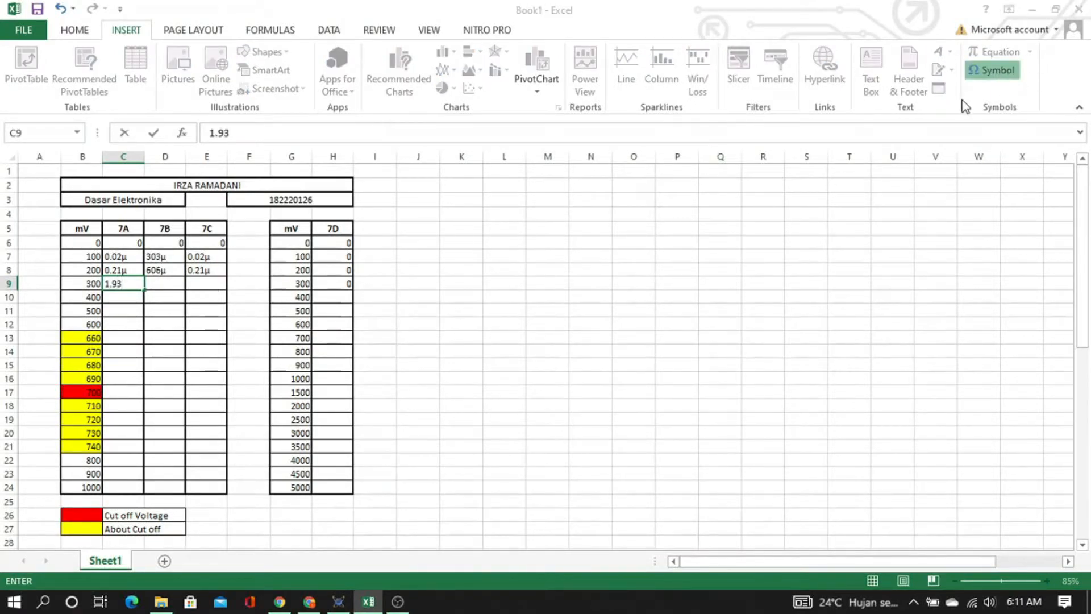
pyautogui.click(991, 69)
pyautogui.click(515, 465)
pyautogui.click(578, 464)
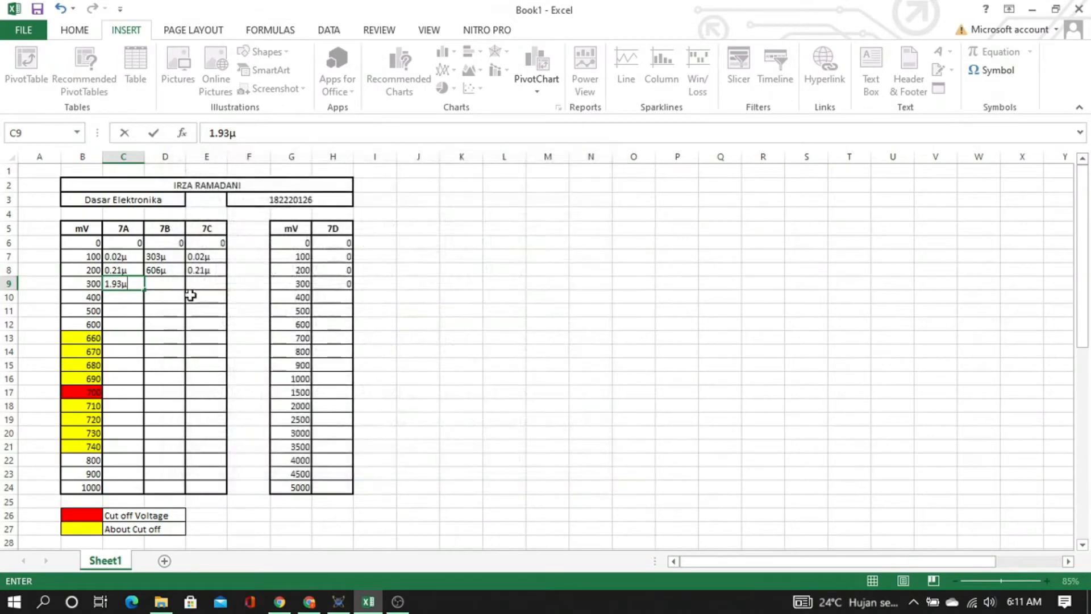
# Recheck the Rangkaian 7B ammeter in Proteus and enter 911µ for 7B in Excel's 300 mV row, inserting the micro sign as a symbol
pyautogui.click(163, 291)
pyautogui.hotkey('alt', 'Tab')
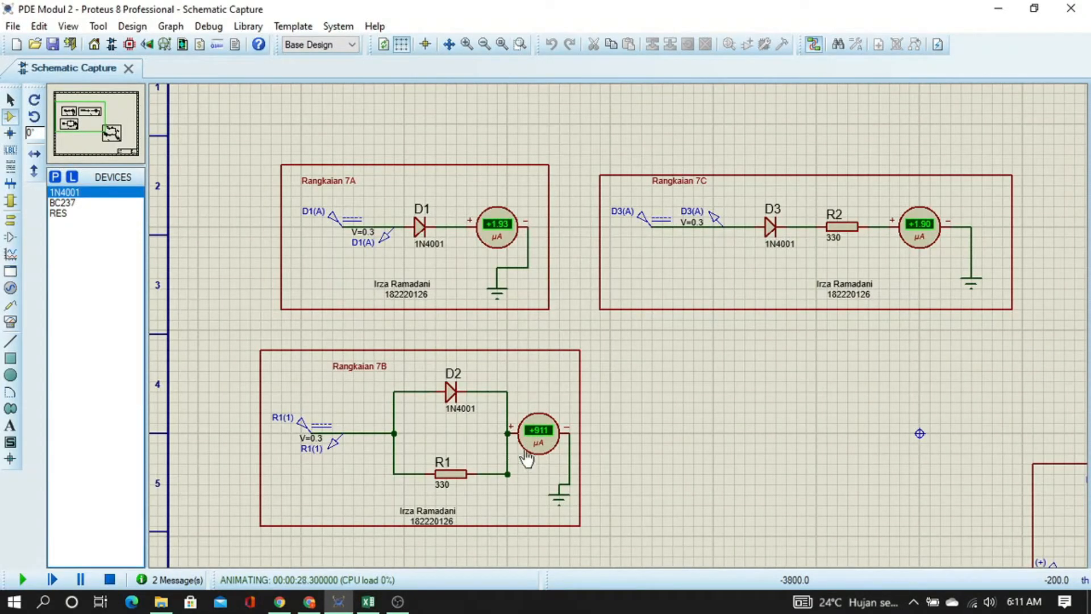
pyautogui.hotkey('alt', 'Tab')
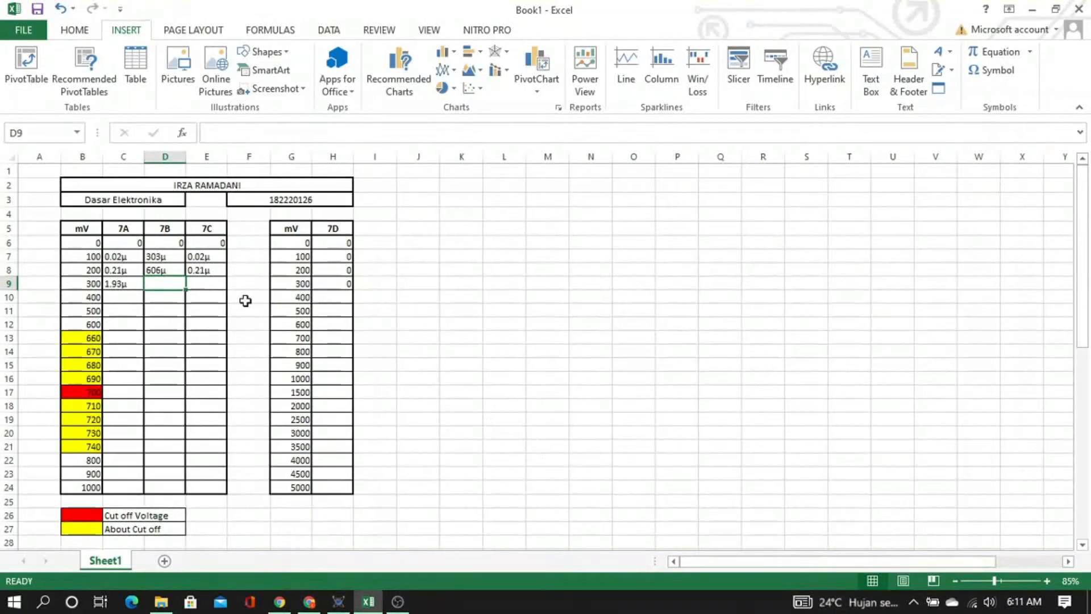
pyautogui.write('911')
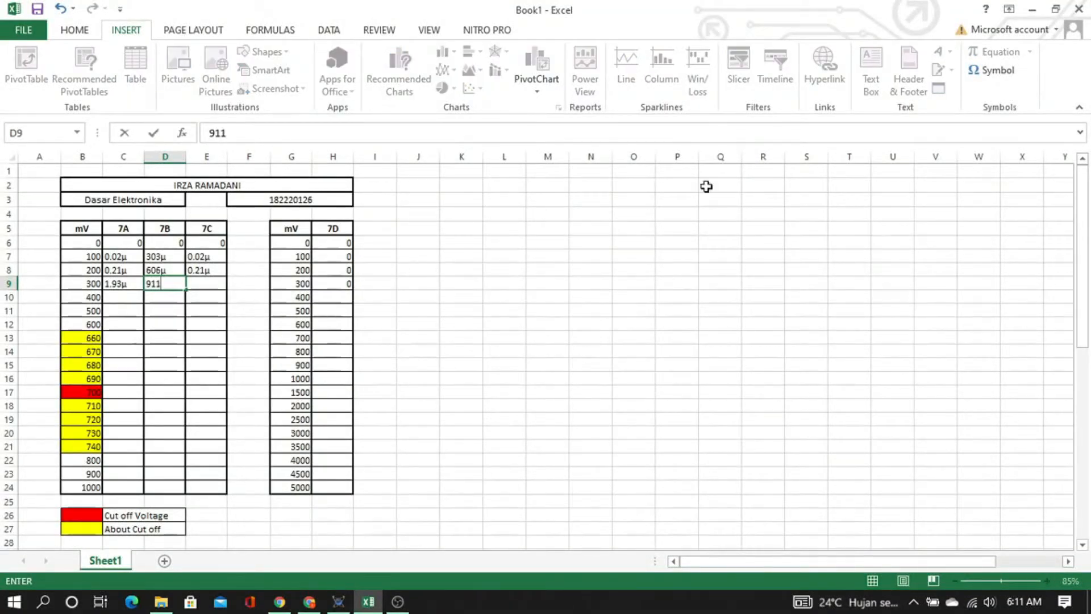
pyautogui.click(993, 70)
pyautogui.click(526, 469)
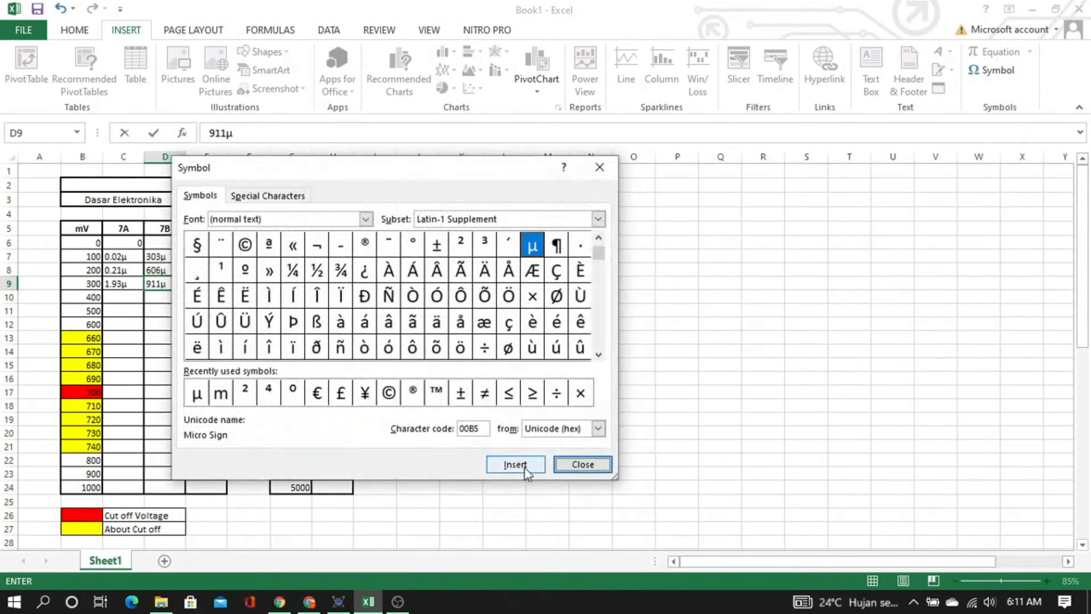
pyautogui.click(563, 460)
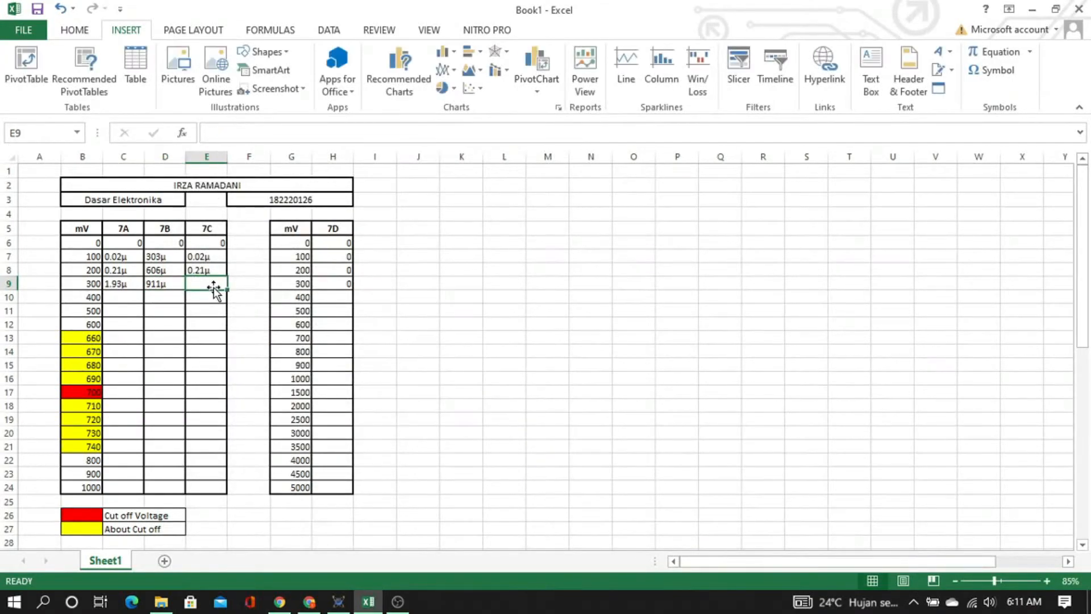
# Recheck the Rangkaian 7C ammeter in Proteus and enter 1.90µ for 7C in Excel's 300 mV row, inserting the micro sign as a symbol
pyautogui.hotkey('alt', 'Tab')
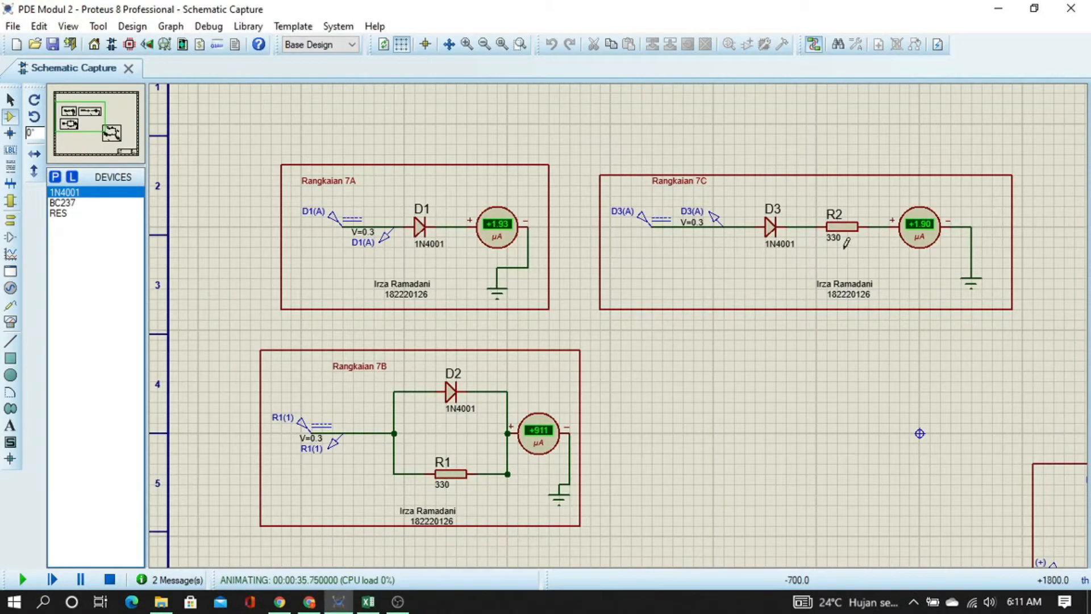
pyautogui.hotkey('alt', 'Tab')
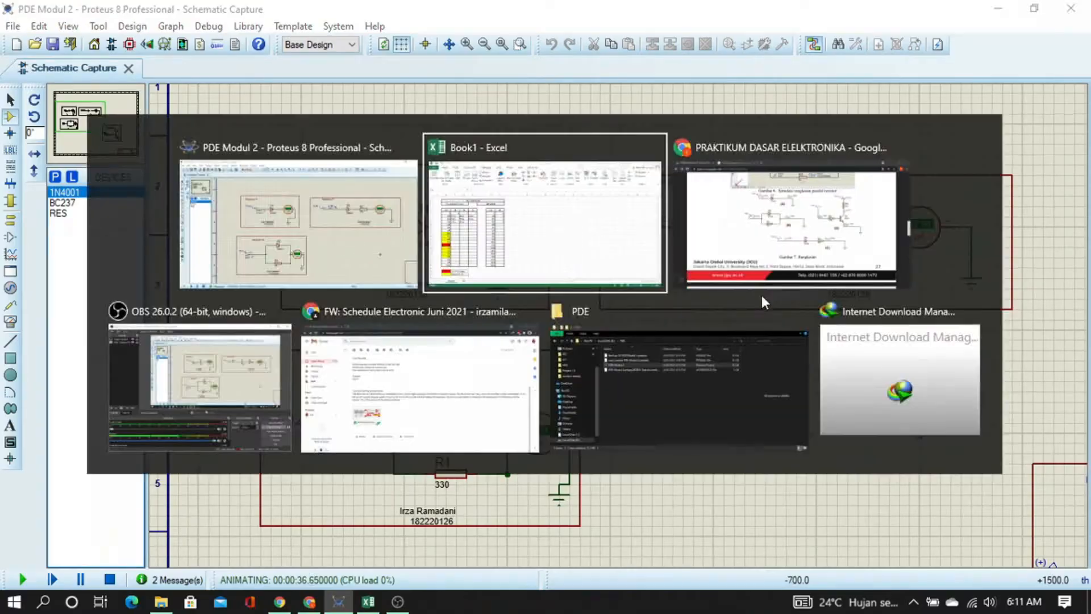
pyautogui.write('1.')
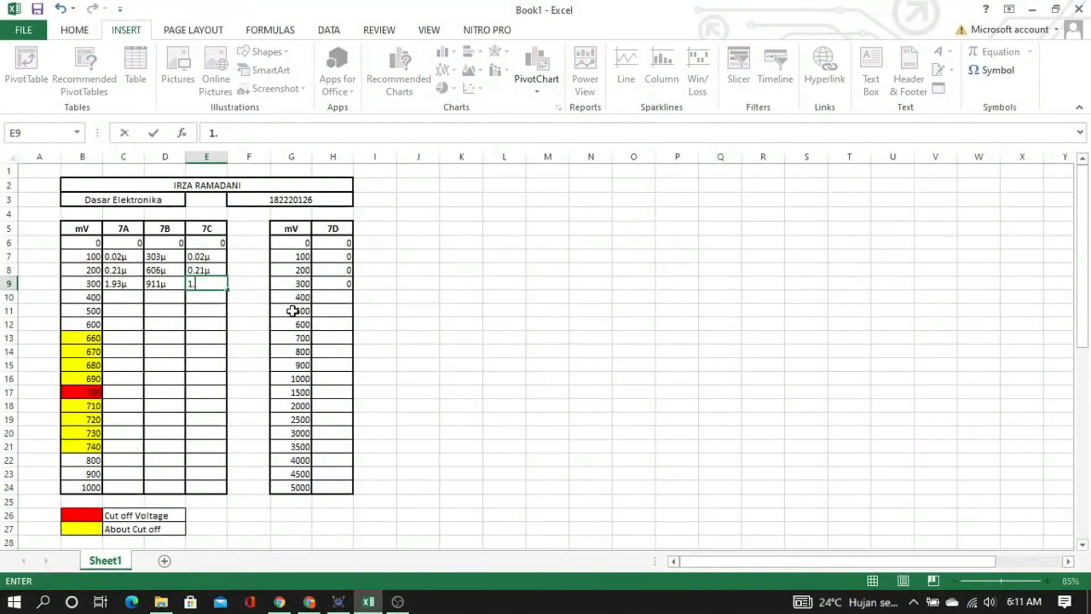
pyautogui.write('90')
pyautogui.click(983, 71)
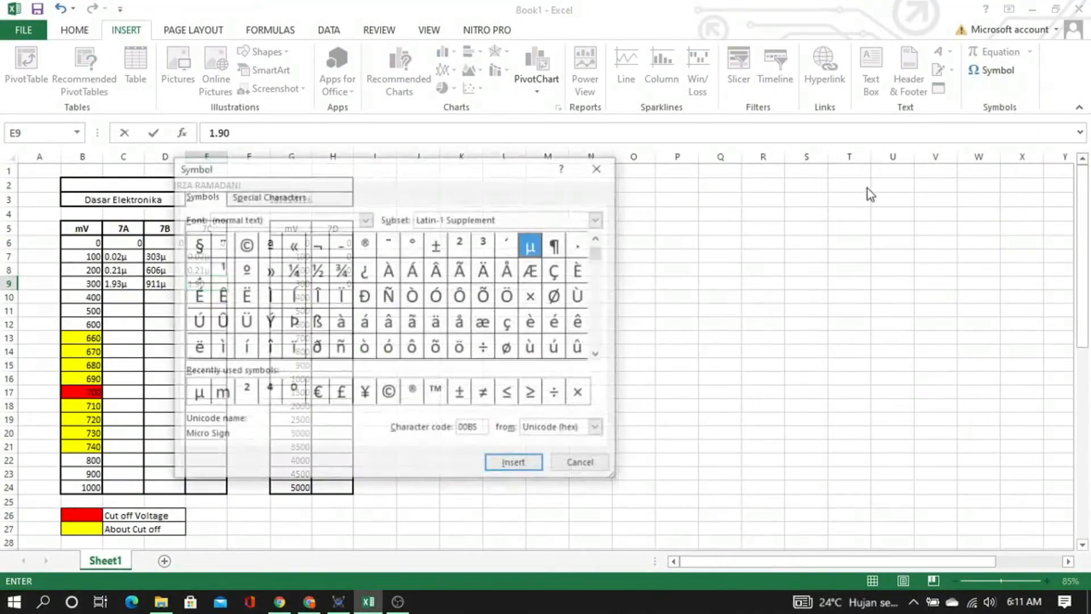
pyautogui.click(502, 466)
pyautogui.click(588, 466)
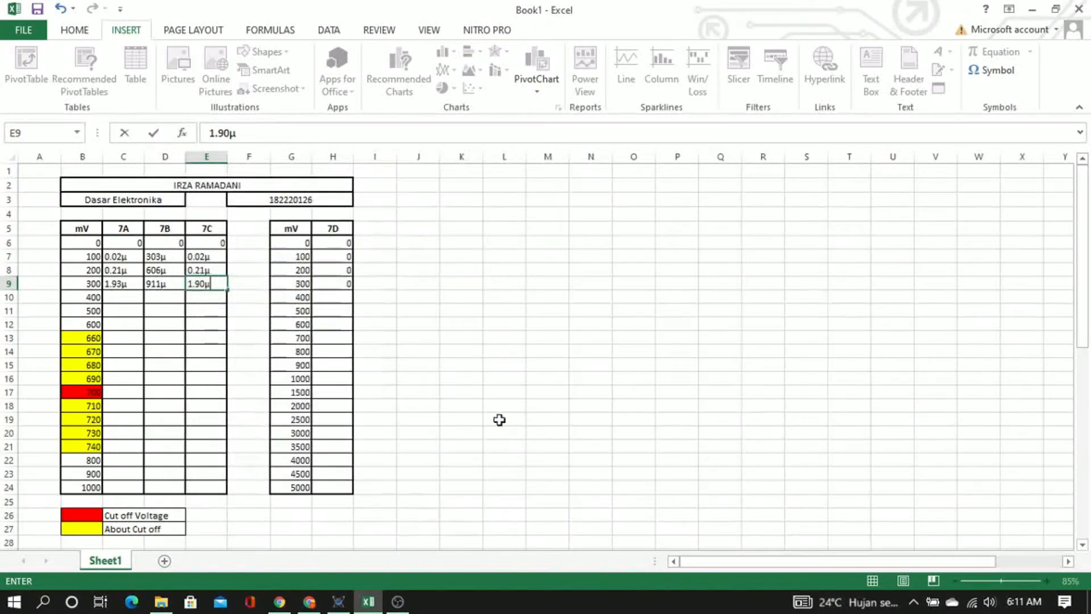
pyautogui.click(138, 297)
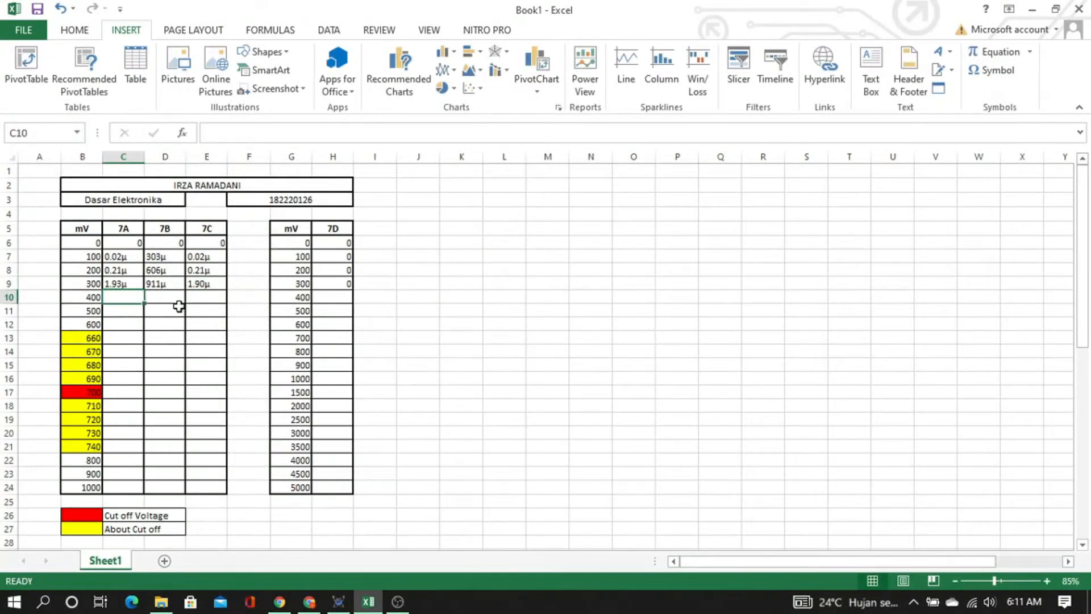
# Switch to Proteus, stop the simulation and set the voltage of the D1(A) DC generator in Rangkaian 7A to 400m
pyautogui.click(93, 299)
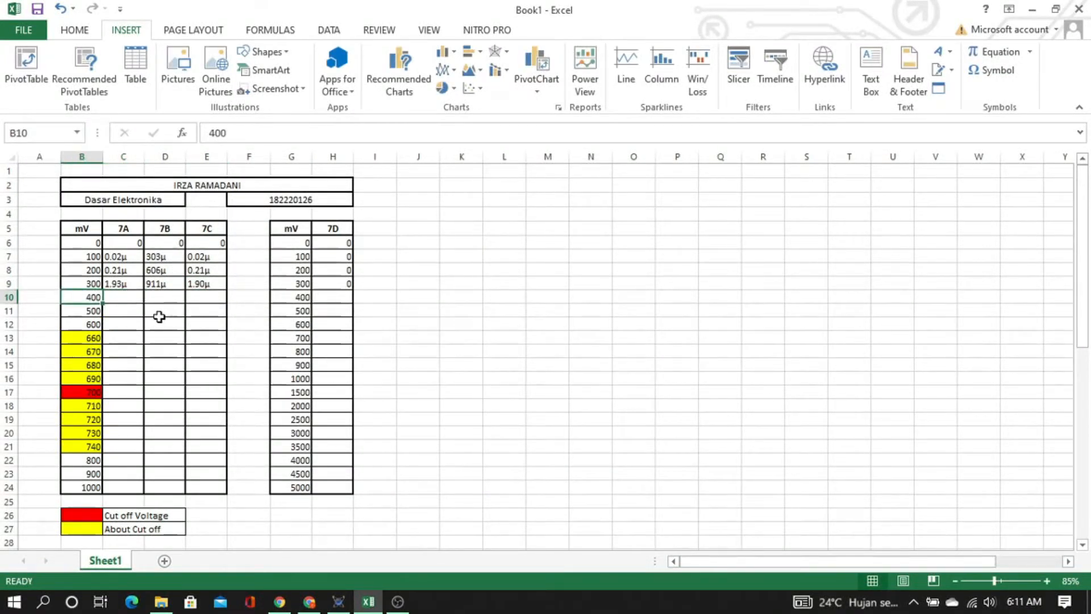
pyautogui.hotkey('alt', 'Tab')
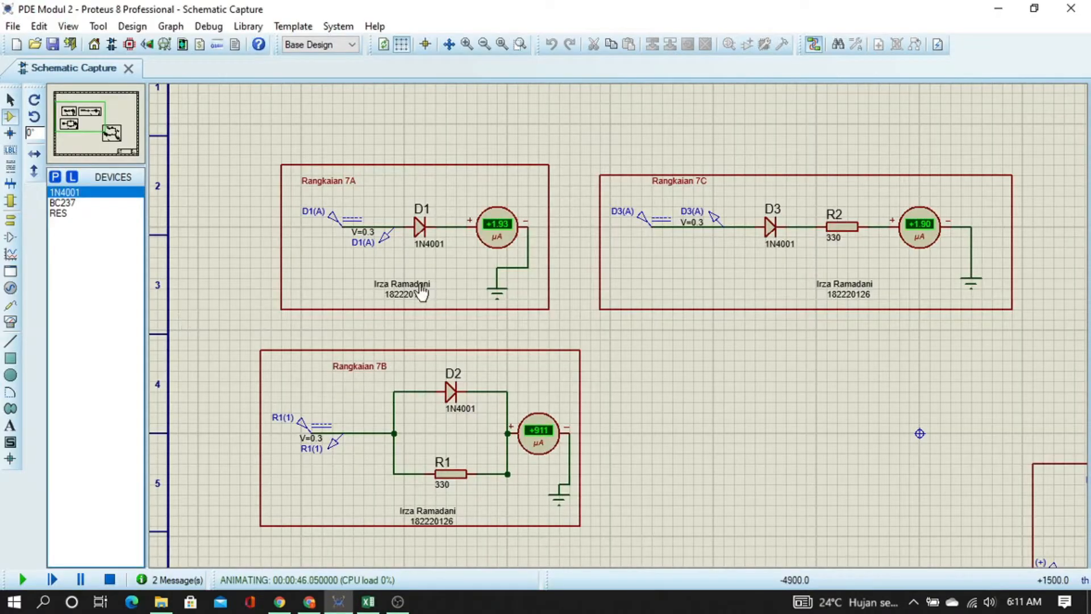
pyautogui.click(110, 579)
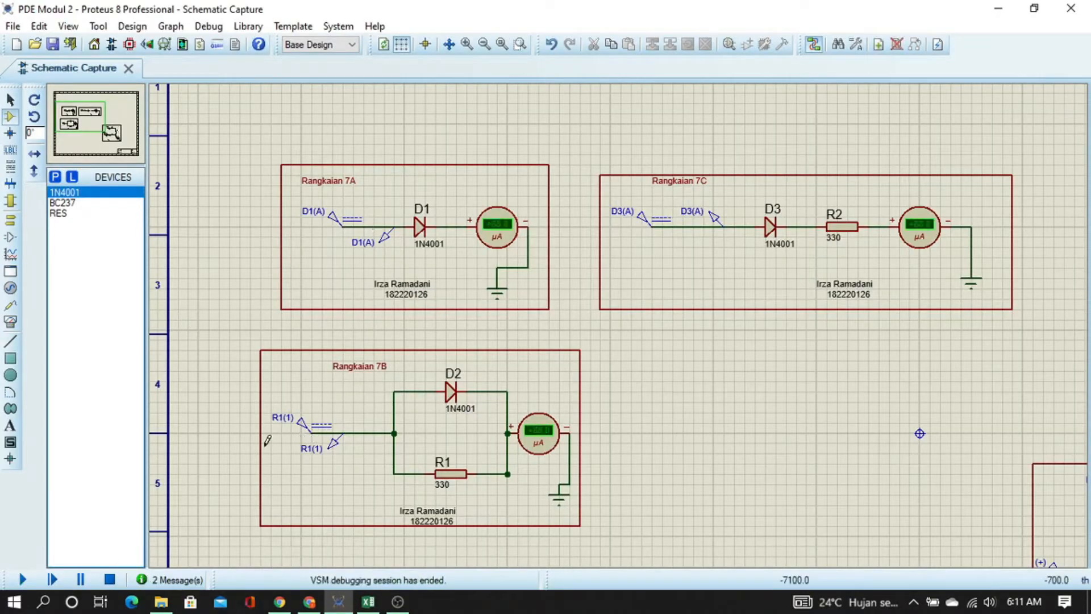
pyautogui.doubleClick(340, 222)
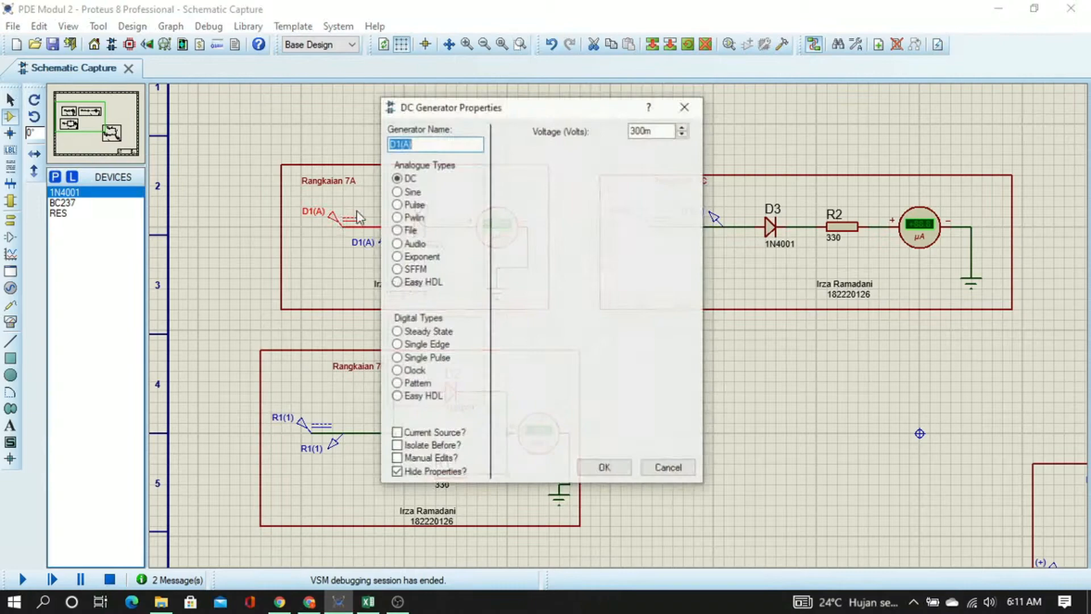
pyautogui.click(642, 132)
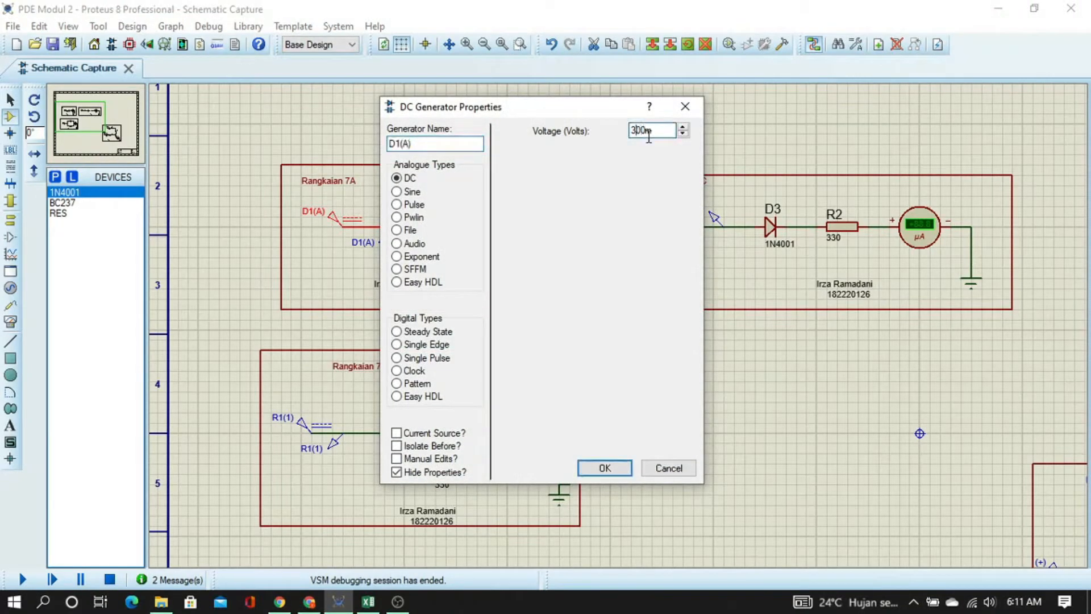
pyautogui.press('Return')
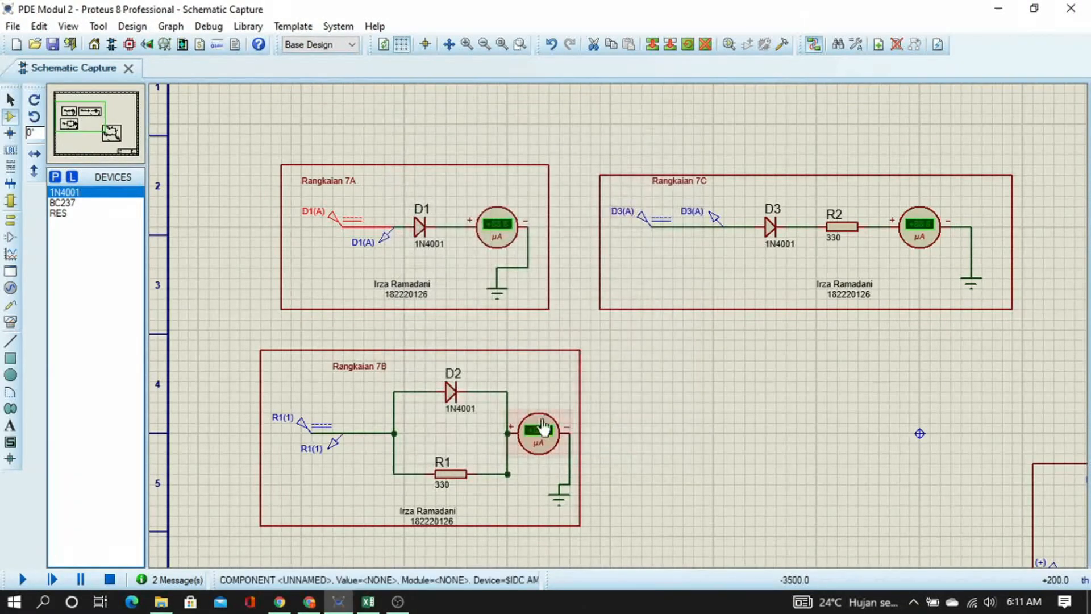
# Set the voltage of the R1(1) generator in Rangkaian 7B and the D3(A) generator in Rangkaian 7C to 400m
pyautogui.doubleClick(311, 432)
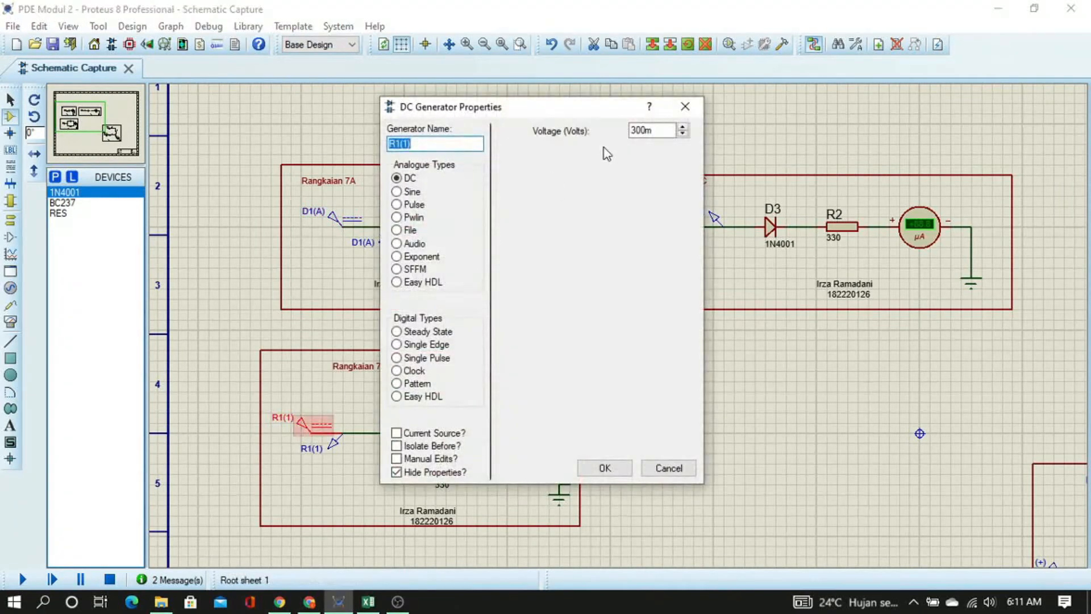
pyautogui.click(642, 130)
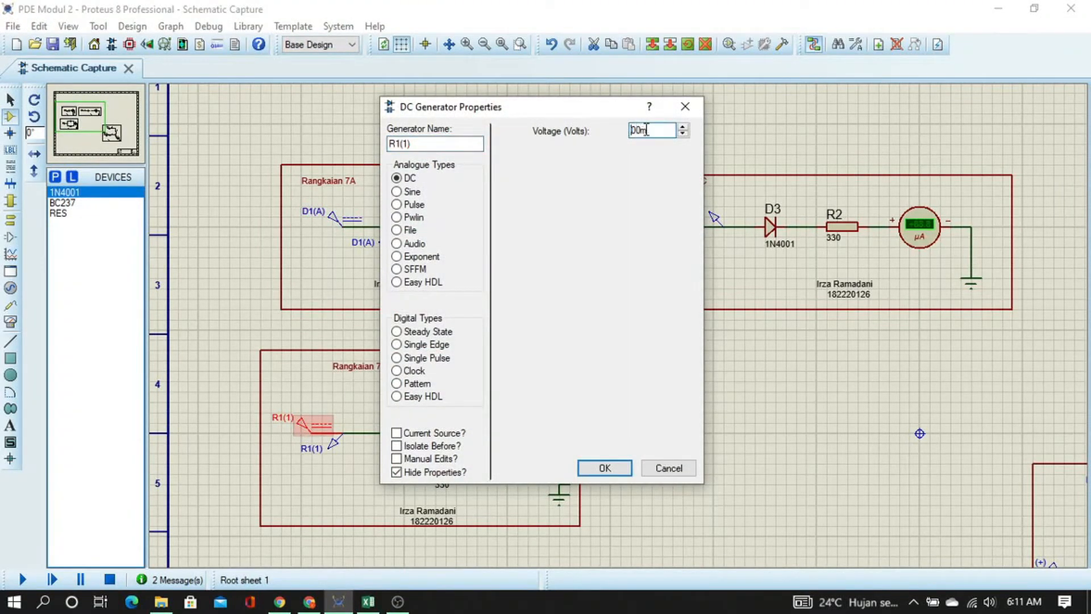
pyautogui.press('Return')
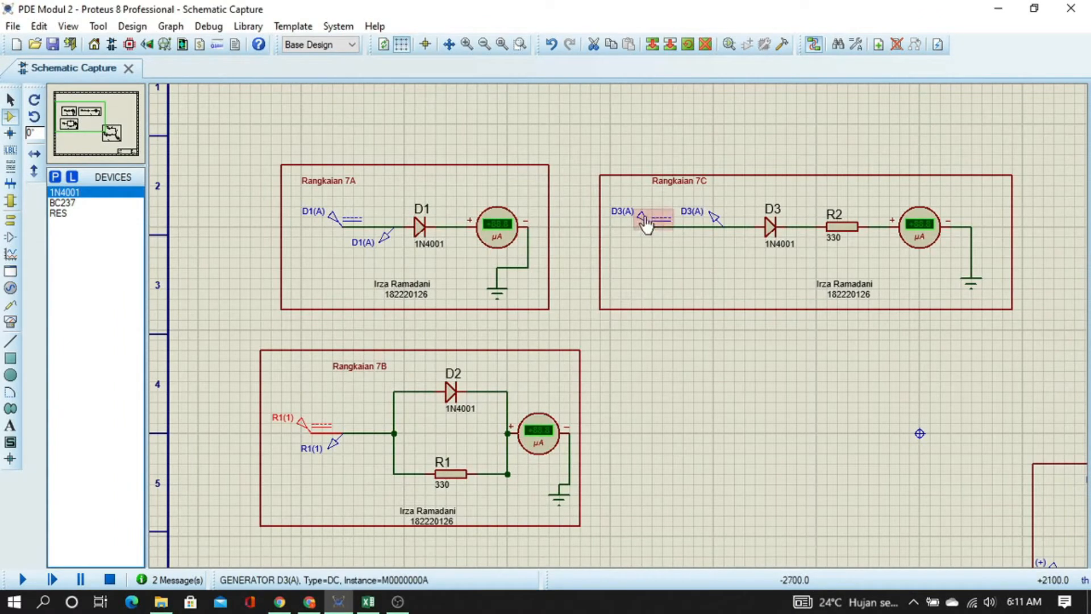
pyautogui.doubleClick(645, 223)
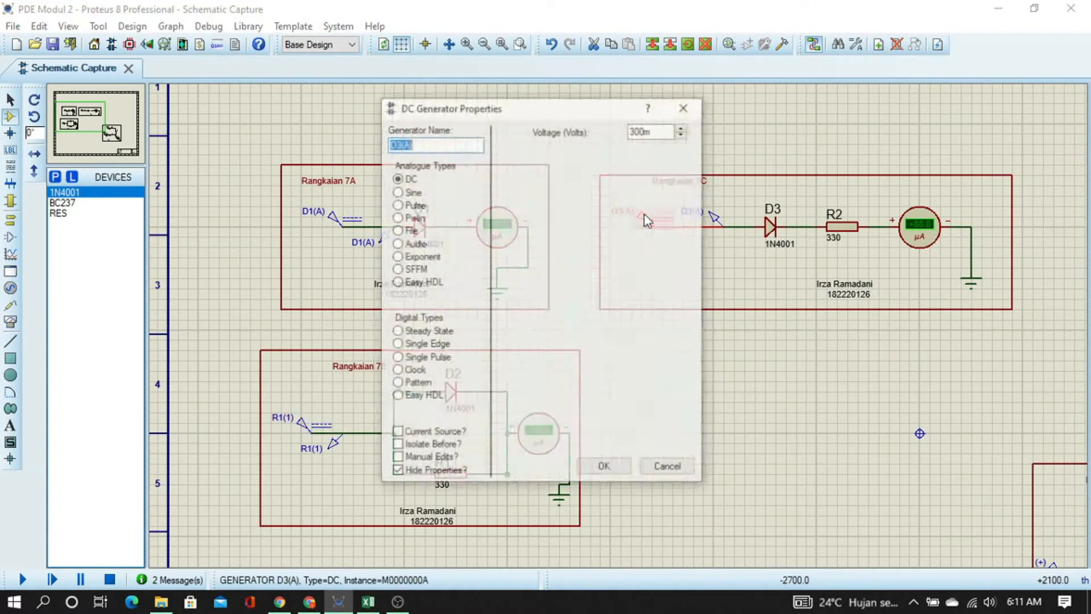
pyautogui.click(642, 131)
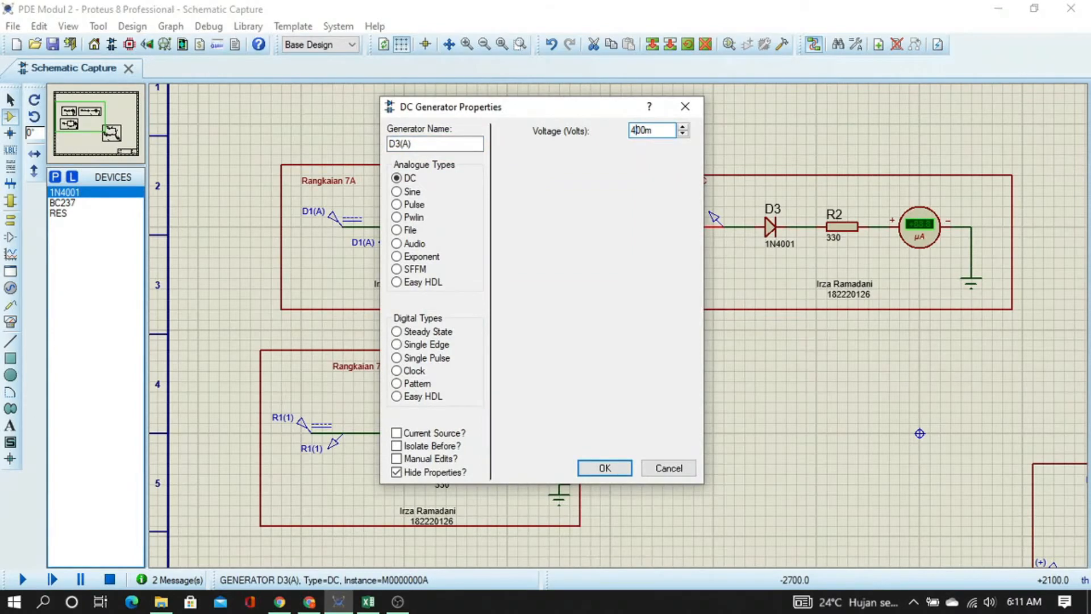
pyautogui.press('Return')
# Change the voltage of the (+) DC generator feeding R3 in Rangkaian 7D for the 400 mV test
pyautogui.middleClick(962, 487)
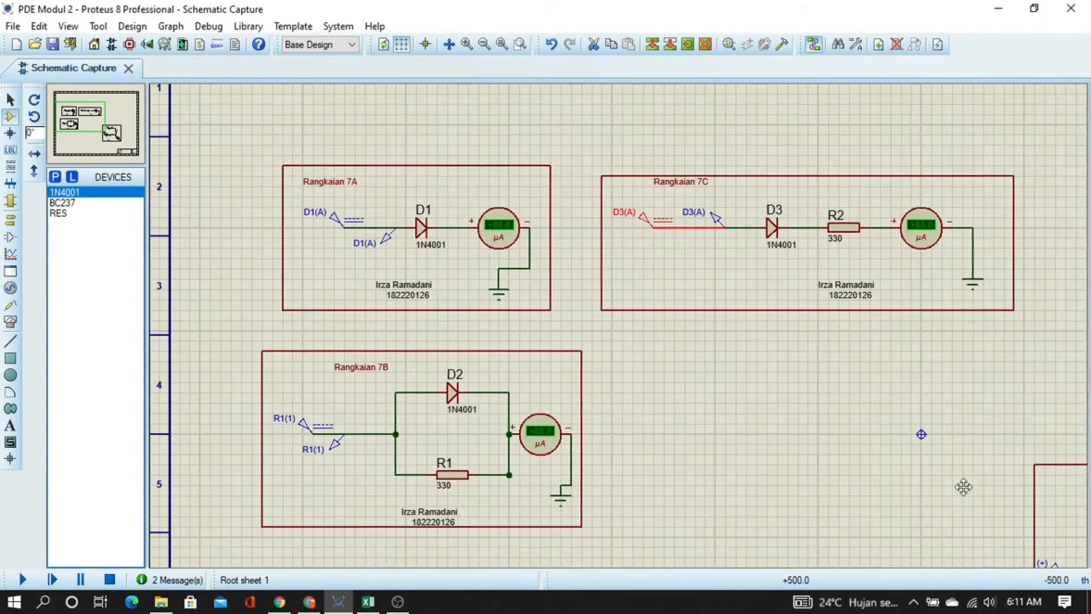
pyautogui.click(446, 223)
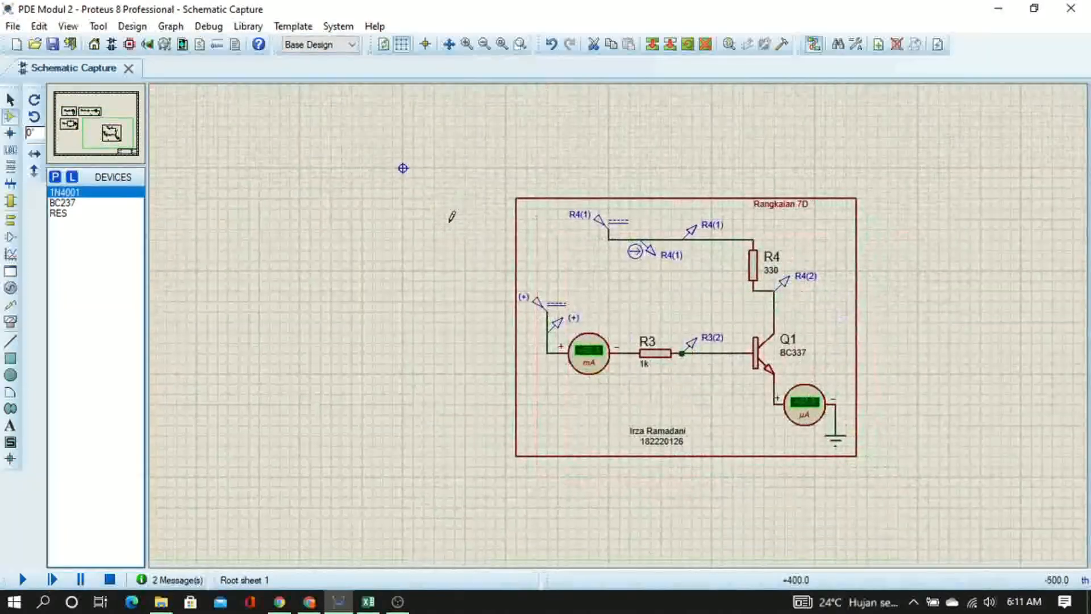
pyautogui.doubleClick(552, 302)
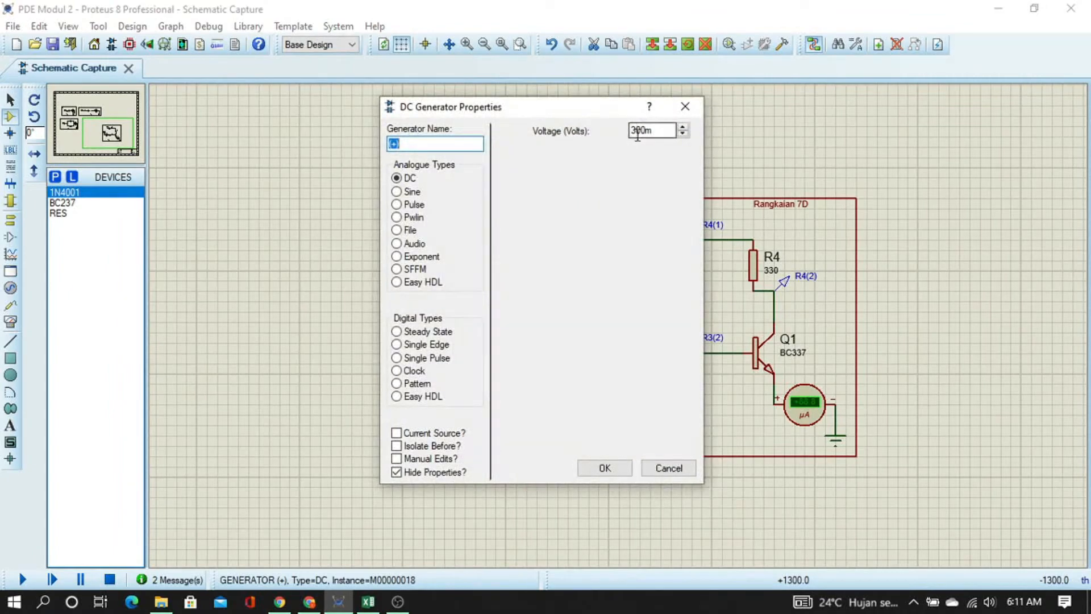
pyautogui.click(634, 130)
pyautogui.press('Return')
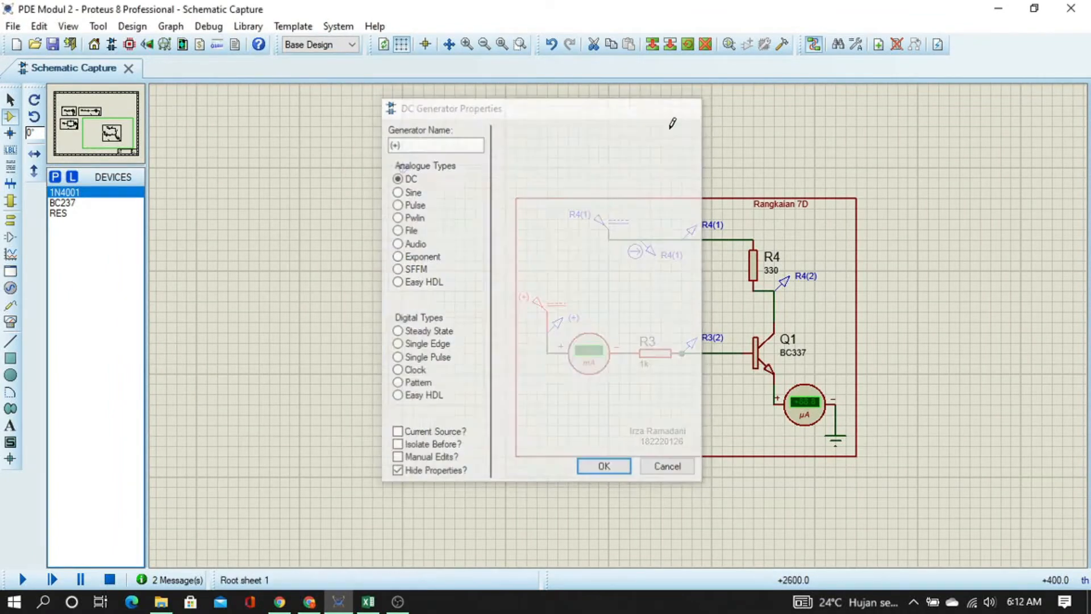
# Check the voltage of the D3(A) generator in Rangkaian 7C, run the simulation and read the ammeters of circuits 7A, 7B and 7C
pyautogui.middleClick(383, 256)
pyautogui.click(840, 502)
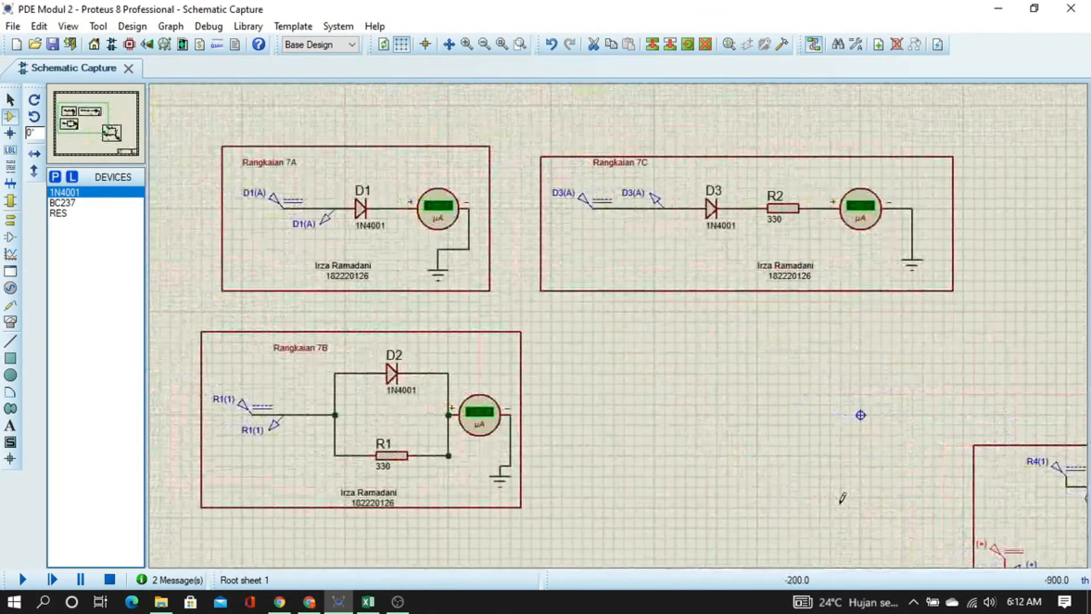
pyautogui.click(590, 210)
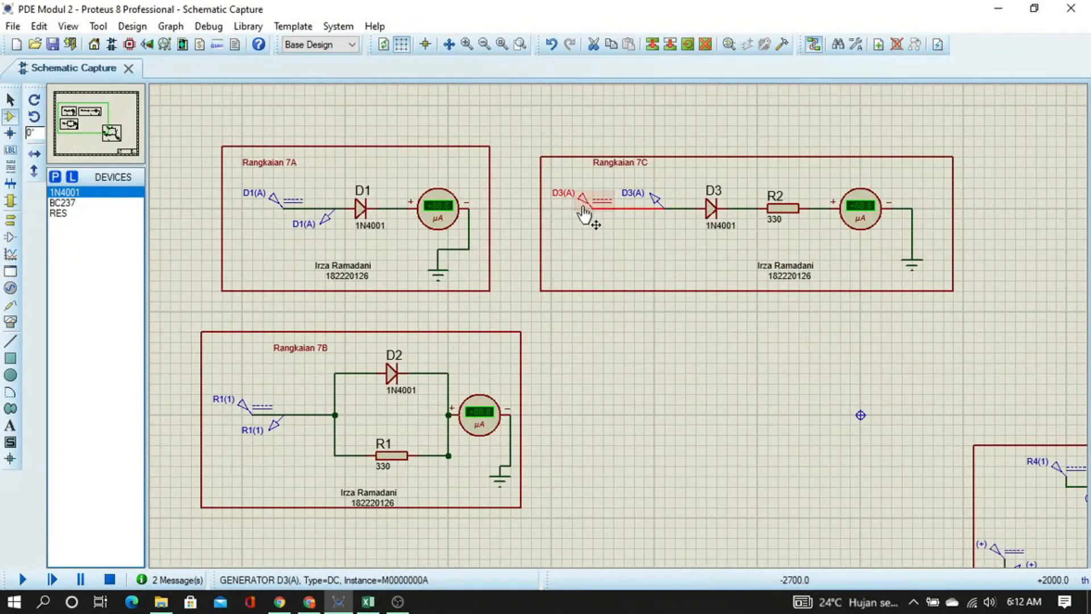
pyautogui.click(590, 211)
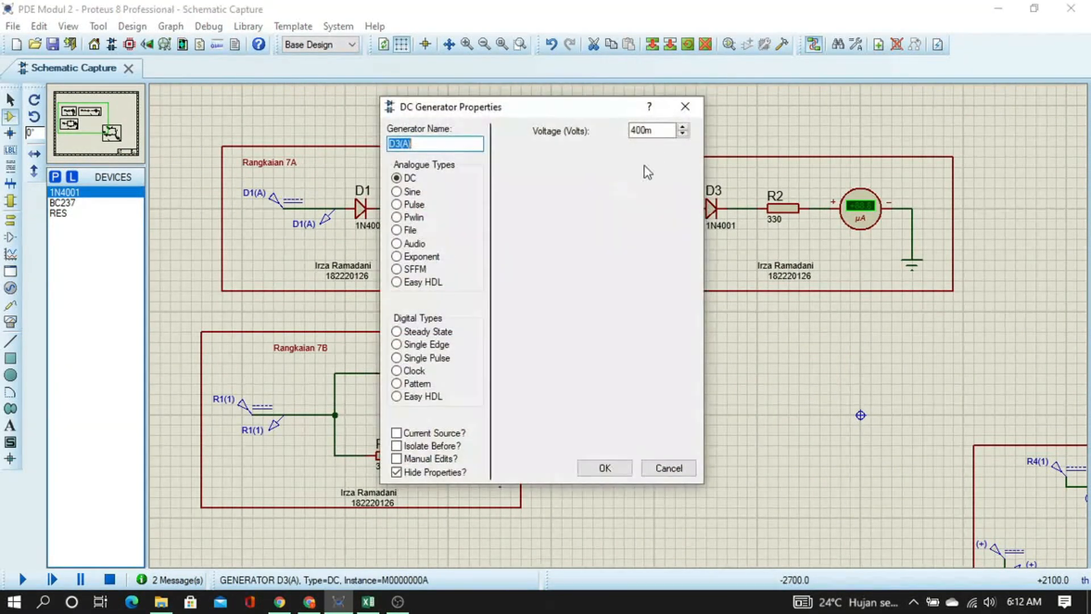
pyautogui.click(687, 104)
pyautogui.click(22, 579)
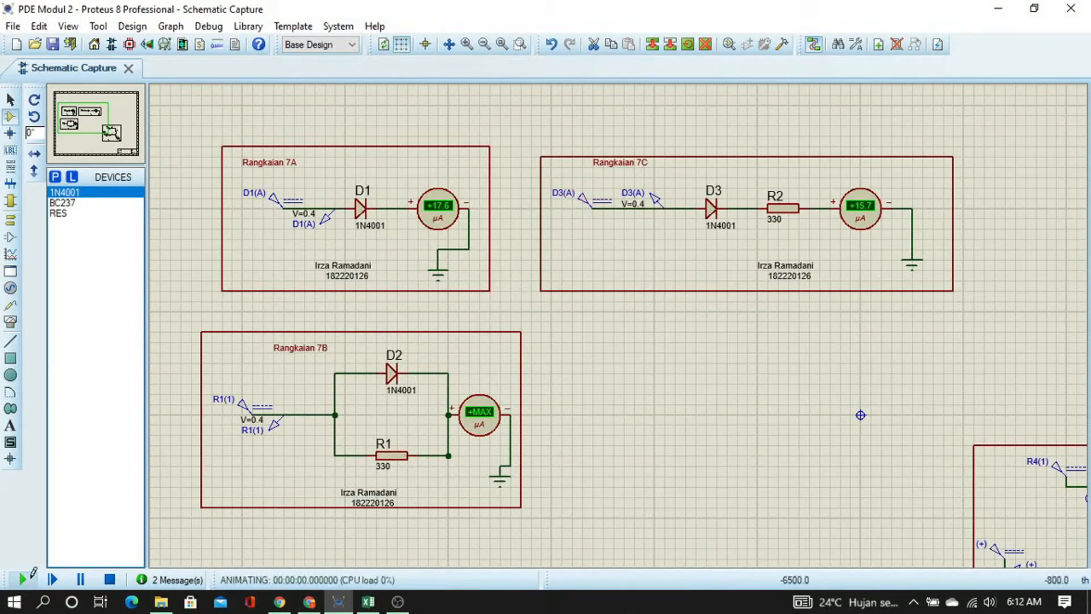
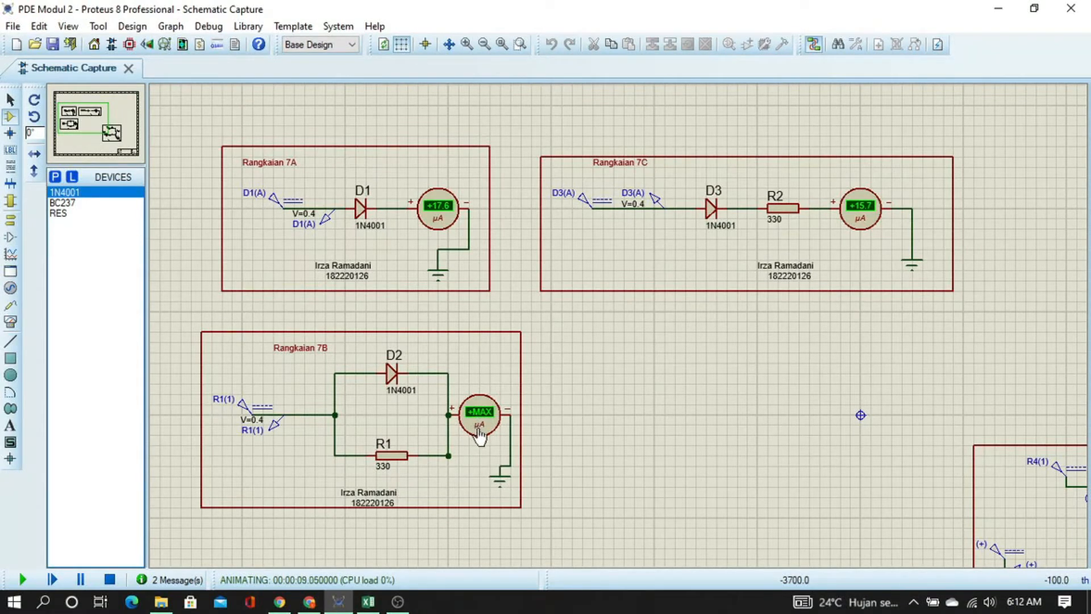
# Stop the simulation and set the display range of the Rangkaian 7B ammeter to Milliamps
pyautogui.click(110, 579)
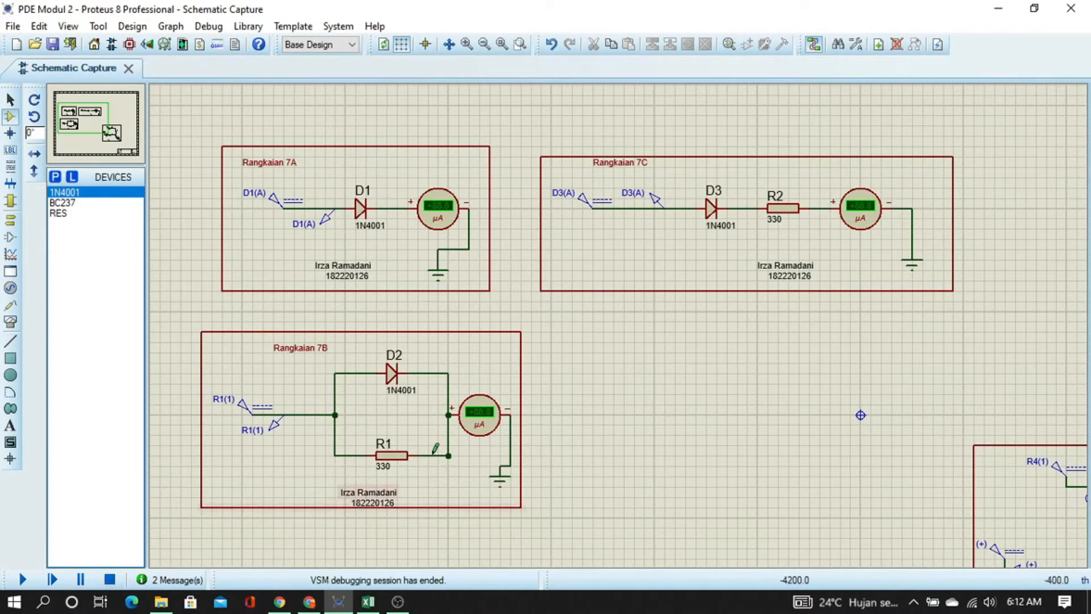
pyautogui.click(473, 420)
pyautogui.click(473, 421)
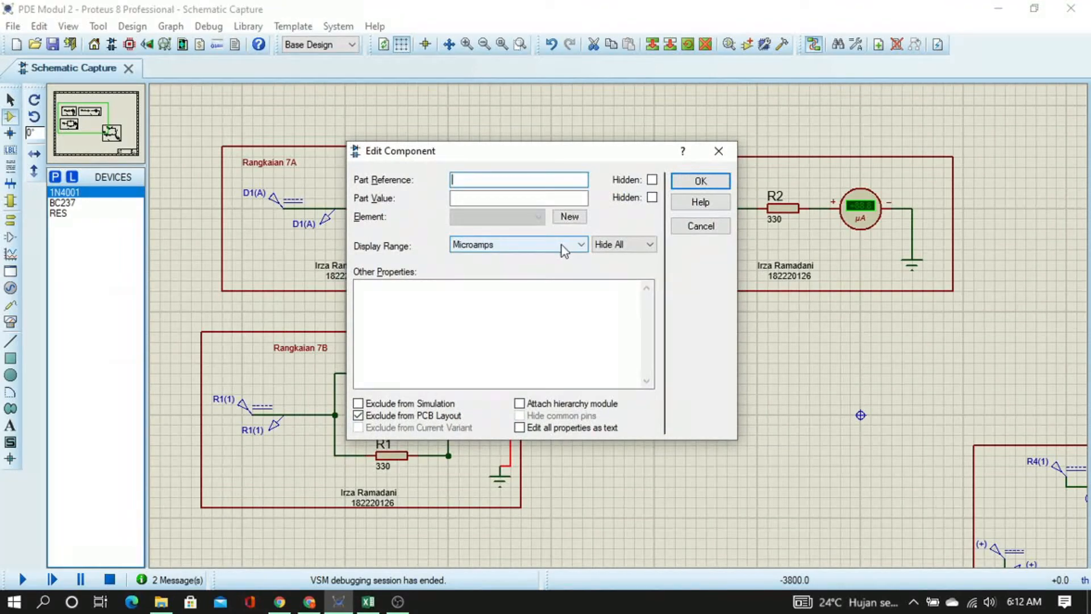
pyautogui.click(513, 248)
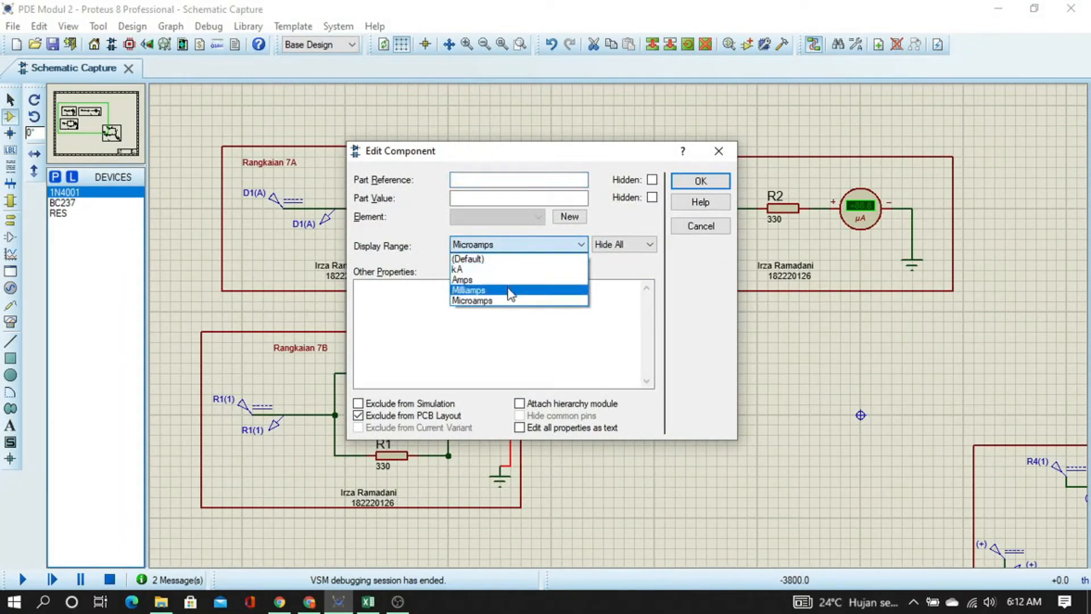
pyautogui.click(509, 290)
pyautogui.press('Return')
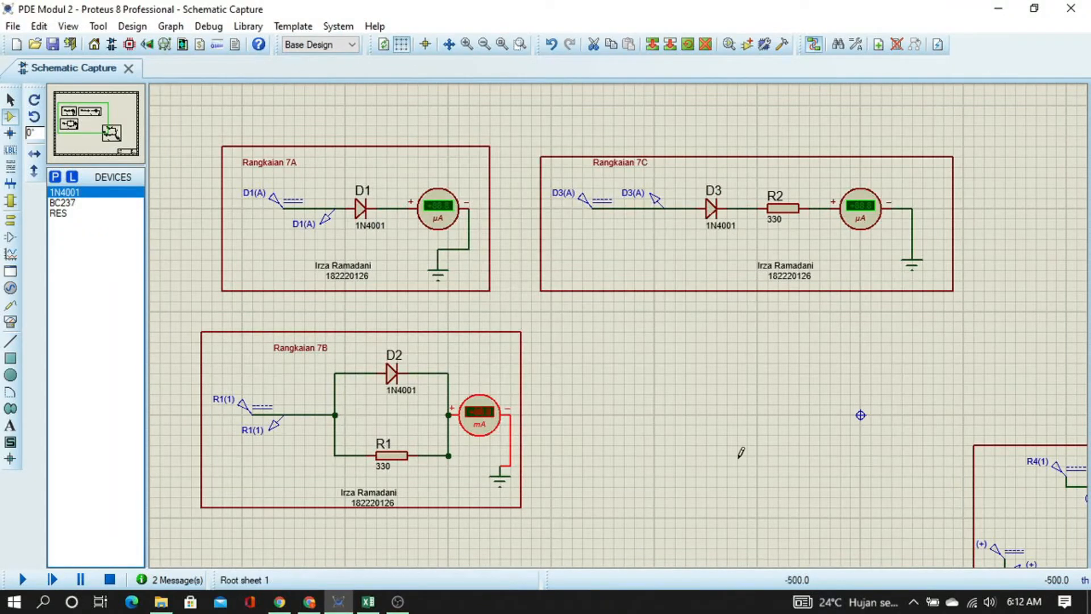
# Run the simulation and read the ammeters of Rangkaian 7D and of circuits 7A, 7B and 7C
pyautogui.click(22, 580)
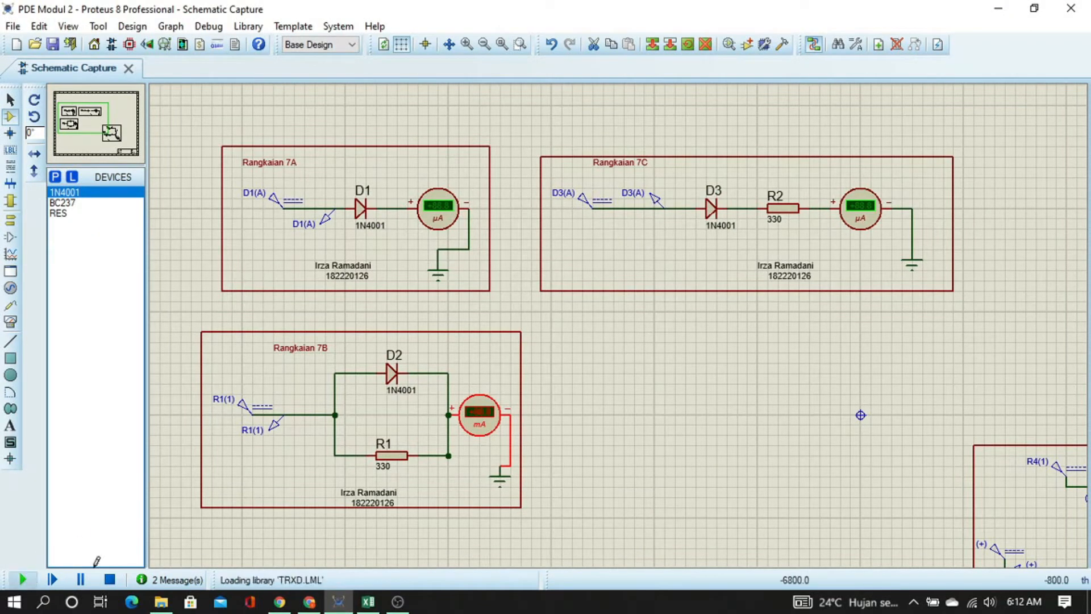
pyautogui.moveTo(872, 485)
pyautogui.mouseDown()
pyautogui.moveTo(829, 477)
pyautogui.moveTo(568, 316)
pyautogui.moveTo(472, 282)
pyautogui.moveTo(445, 242)
pyautogui.mouseUp()
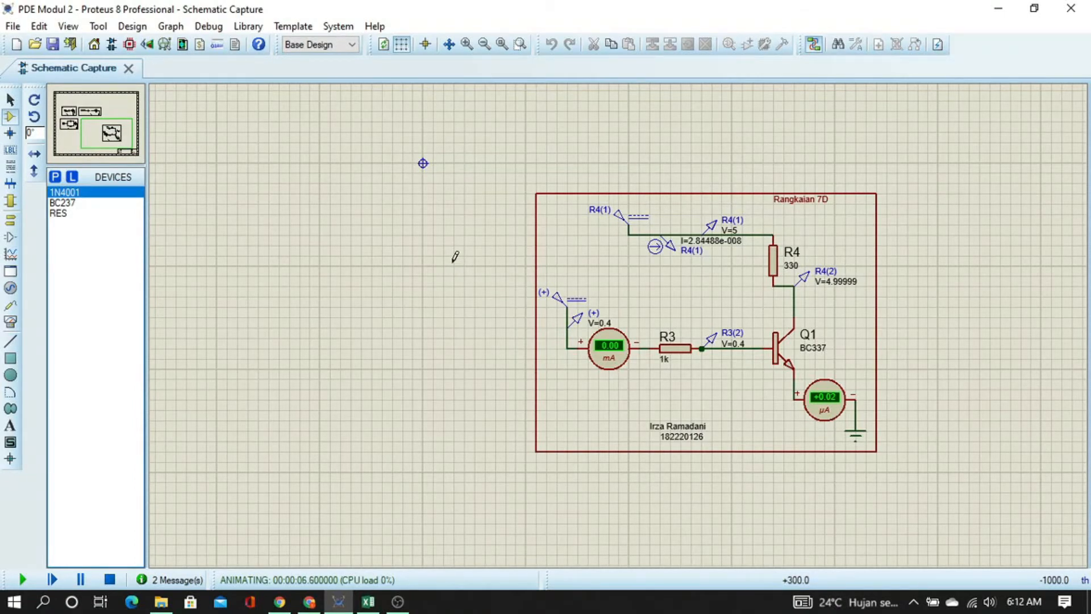
pyautogui.moveTo(455, 256); pyautogui.dragTo(922, 508)
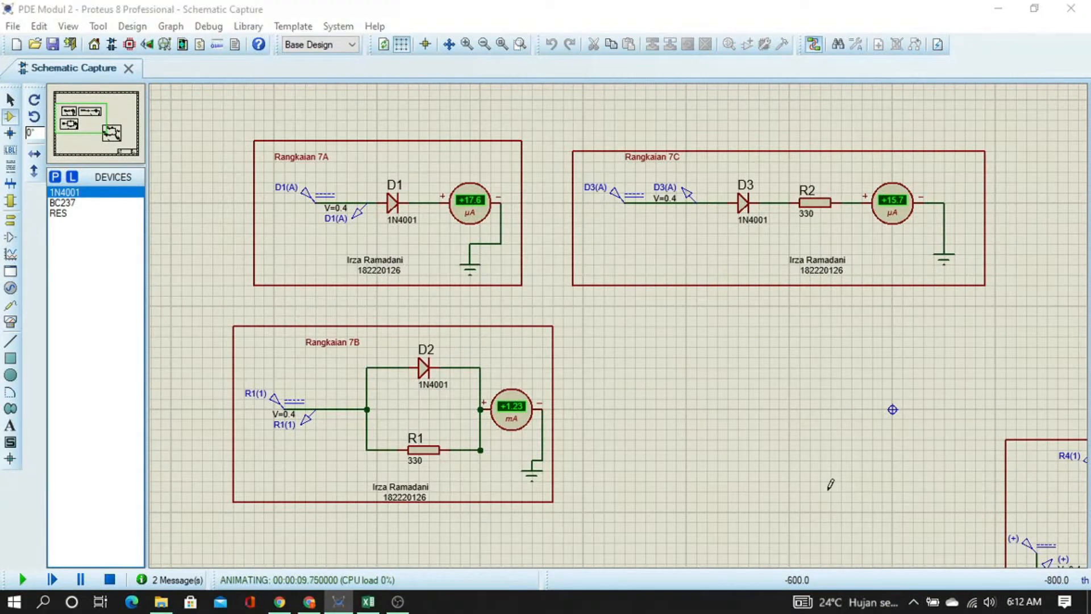
# Switch to Excel and enter 0.02µ as the 7D result for 400 mV in cell H10, inserting the micro sign as a symbol
pyautogui.hotkey('alt', 'Tab')
pyautogui.click(342, 299)
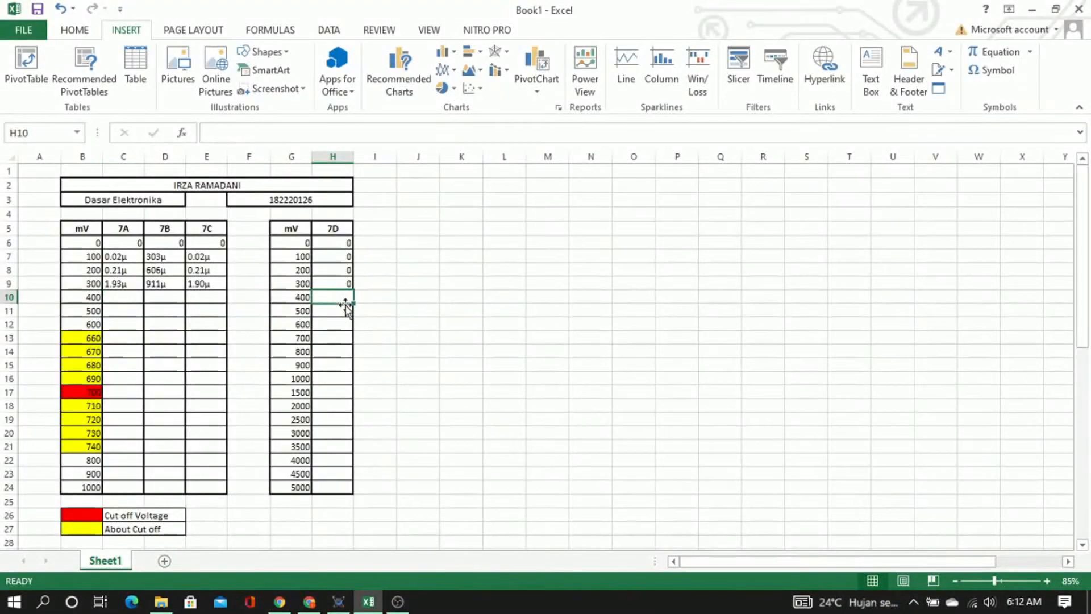
pyautogui.write('0.02')
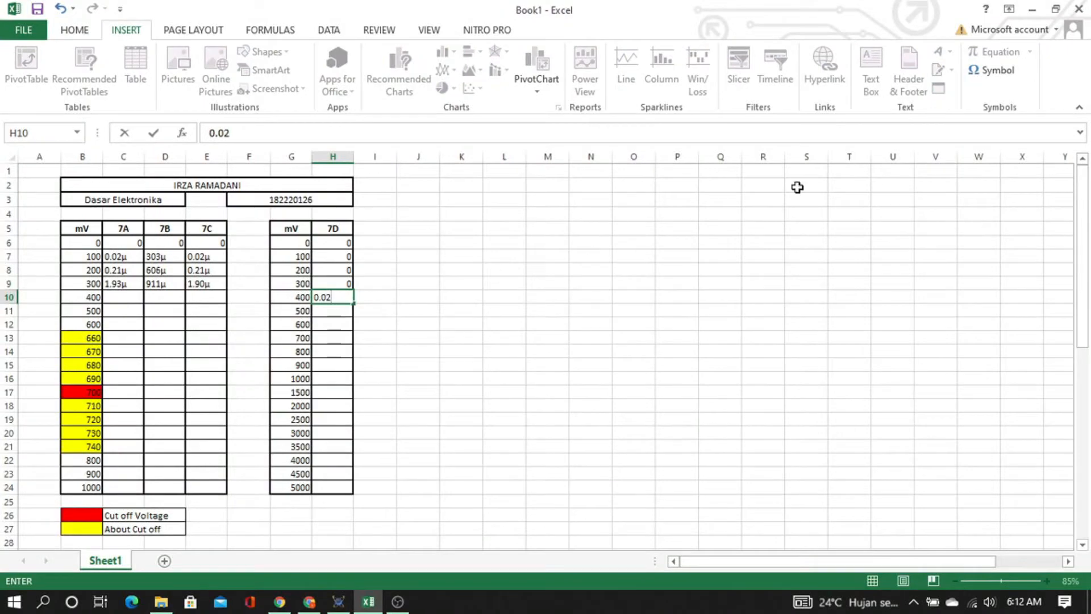
pyautogui.click(1003, 75)
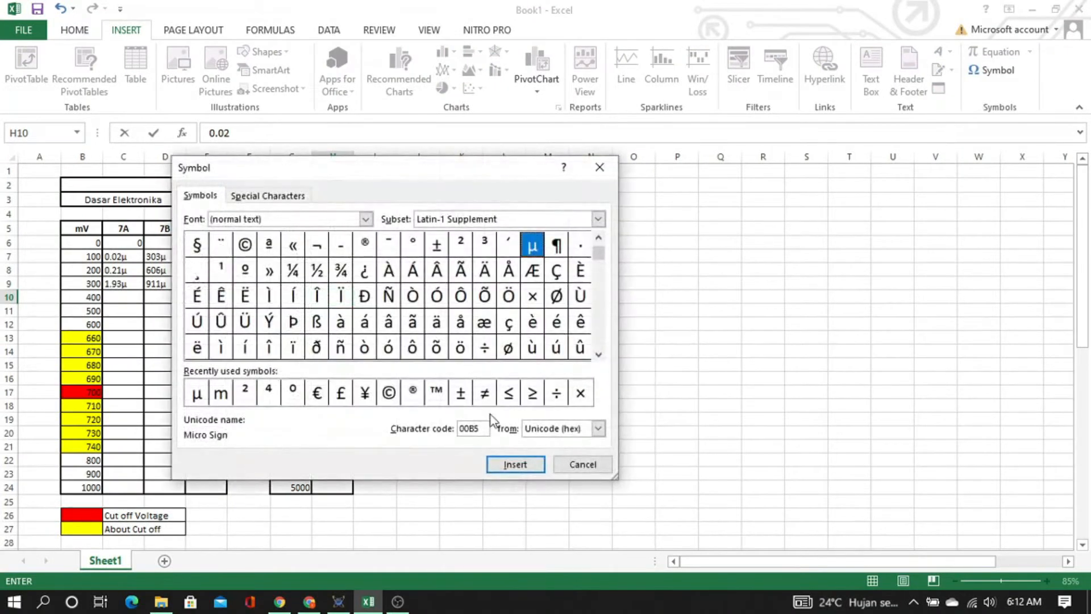
pyautogui.click(511, 464)
pyautogui.click(582, 464)
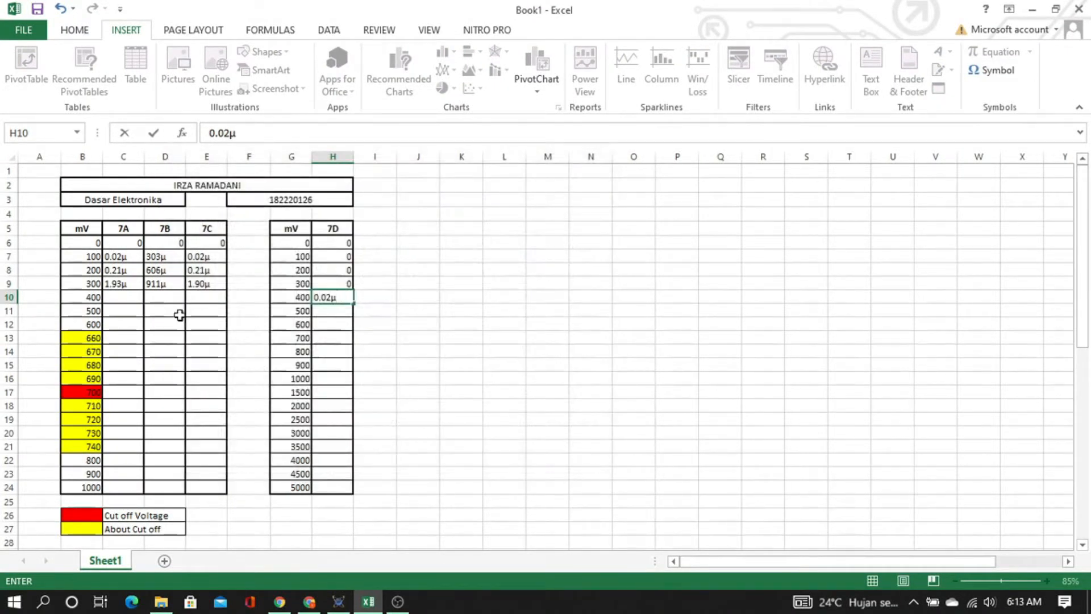
# Check the Rangkaian 7A ammeter in Proteus and enter 17.6µ as the 7A result for 400 mV in Excel cell C10
pyautogui.click(129, 299)
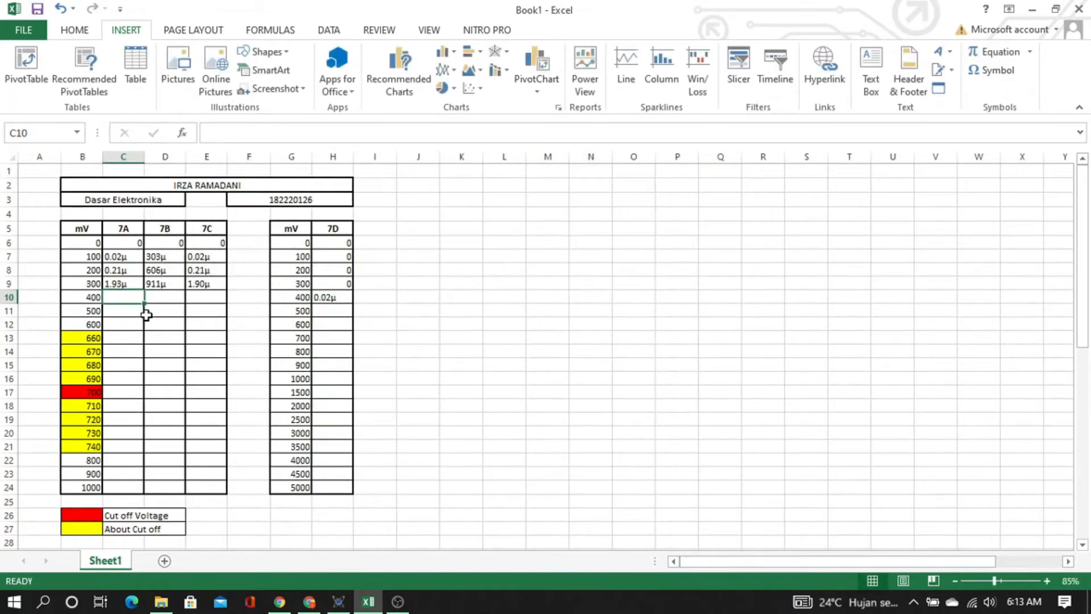
pyautogui.hotkey('alt', 'Tab')
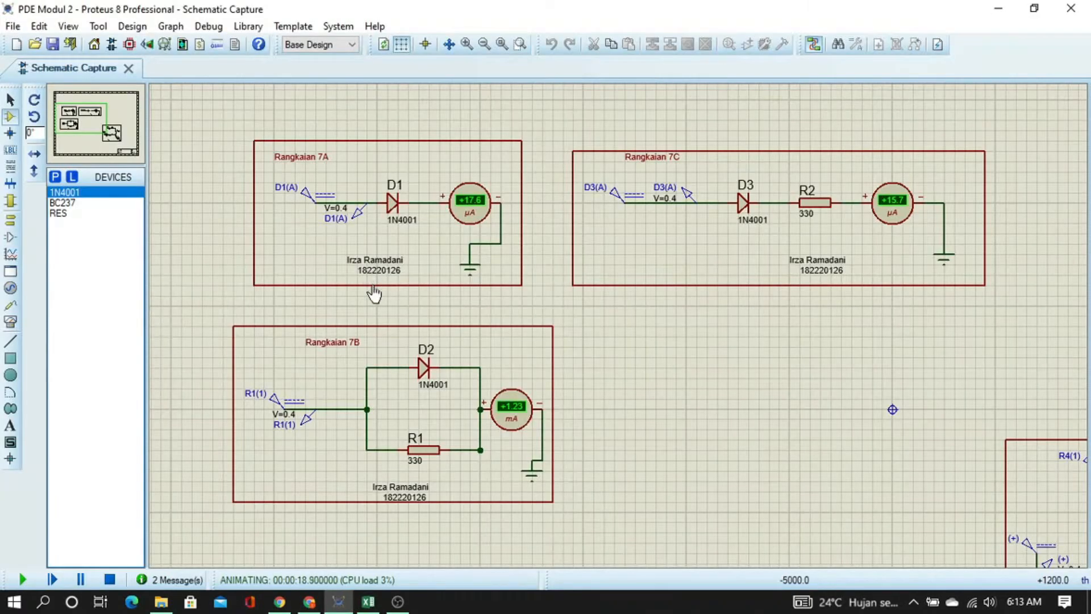
pyautogui.hotkey('alt', 'Tab')
pyautogui.write('1')
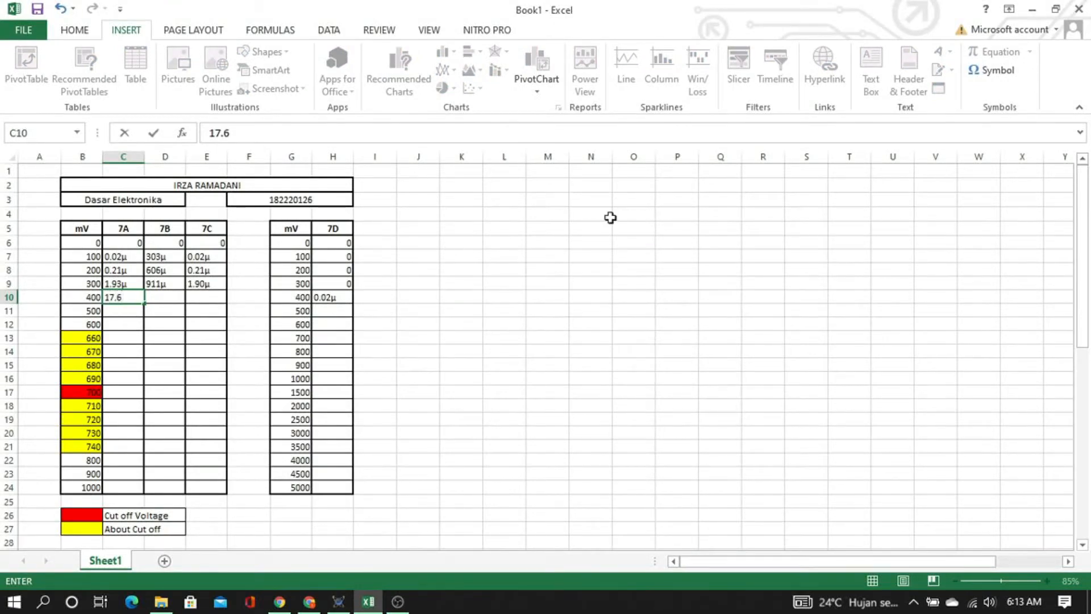
pyautogui.click(1006, 70)
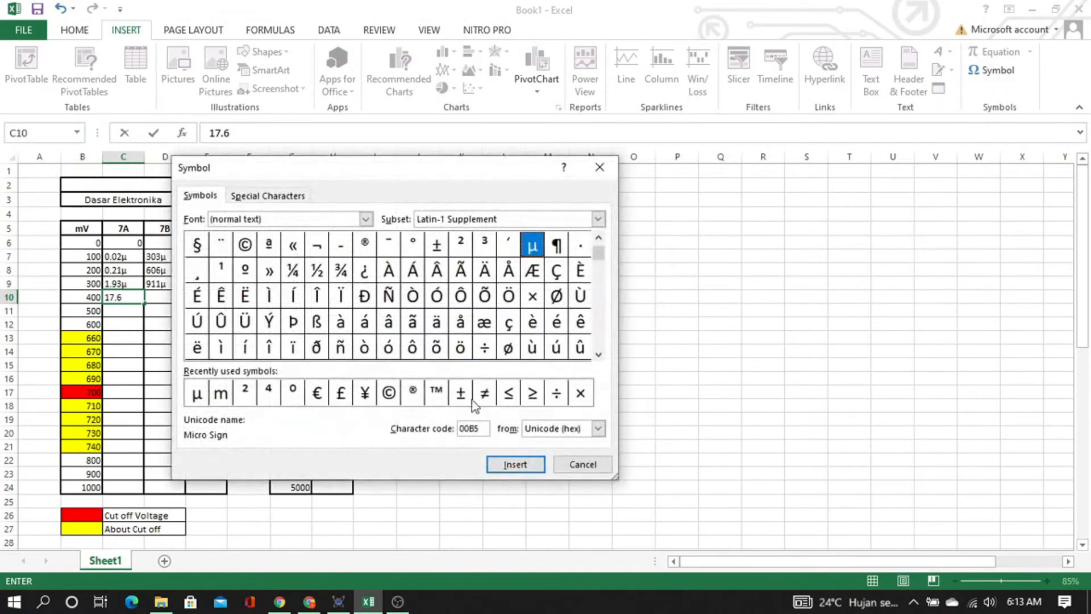
pyautogui.click(510, 465)
pyautogui.click(569, 466)
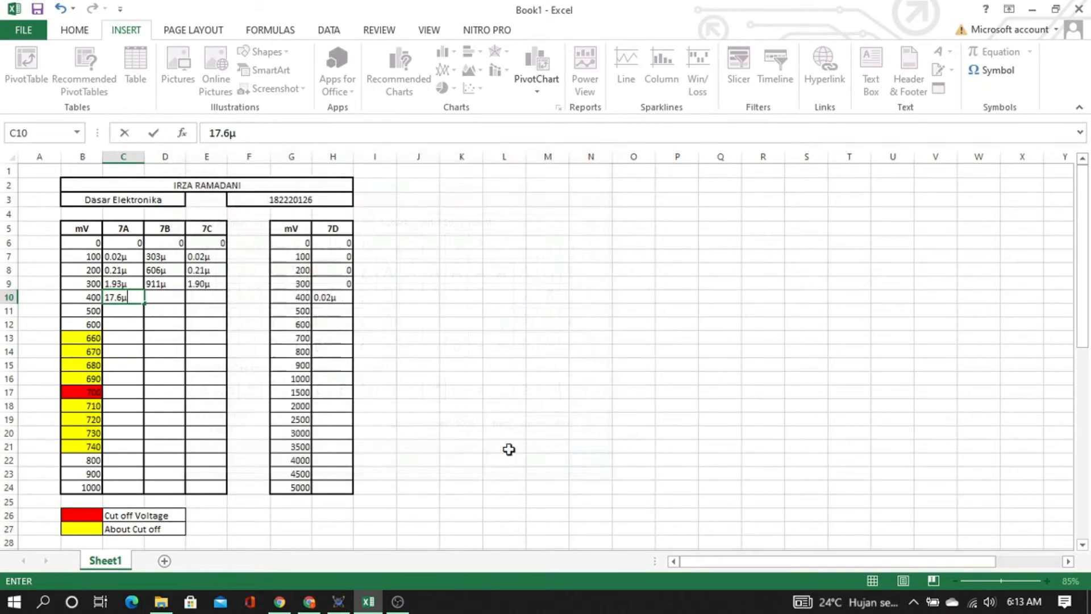
pyautogui.press('Tab')
# Check the Rangkaian 7B ammeter in Proteus and enter 0.00123 as the 7B result for 400 mV in Excel cell D10
pyautogui.hotkey('alt', 'Tab')
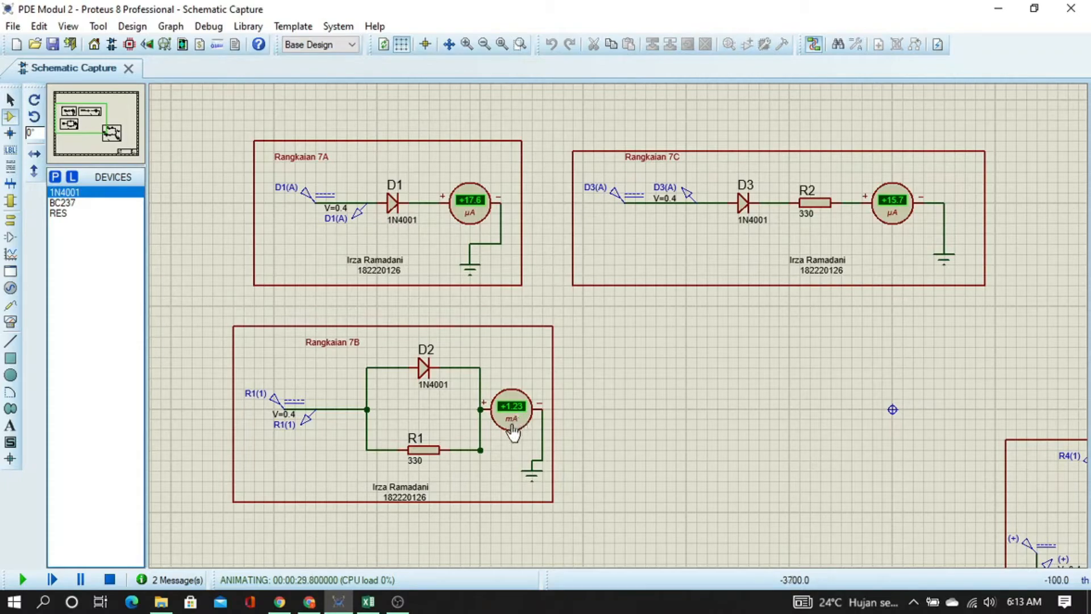
pyautogui.hotkey('alt', 'Tab')
pyautogui.write('1.23')
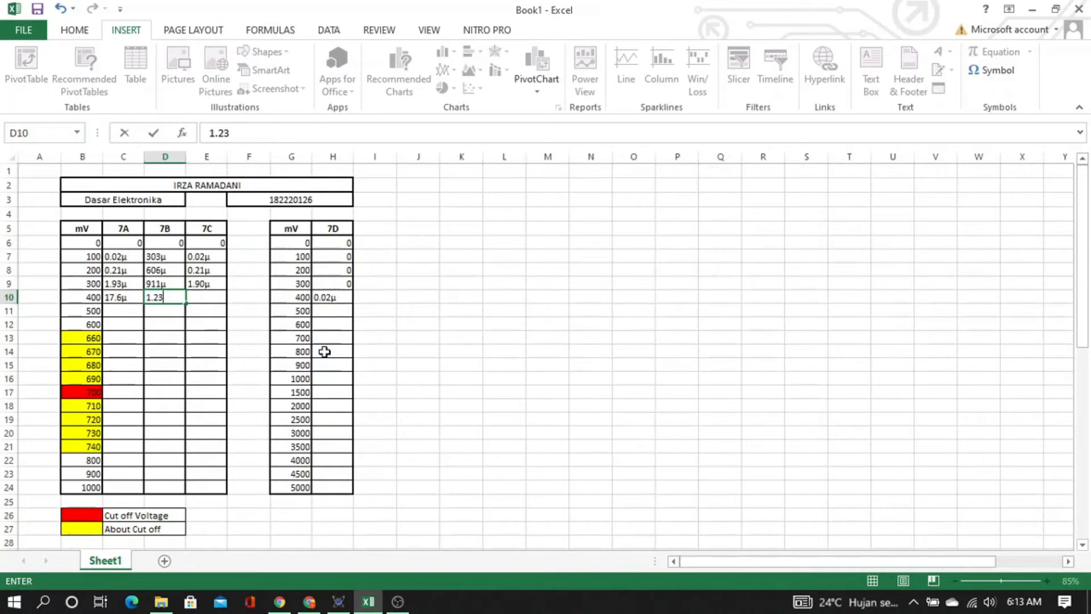
pyautogui.press('BackSpace')
pyautogui.press('BackSpace')
pyautogui.write('0.00123')
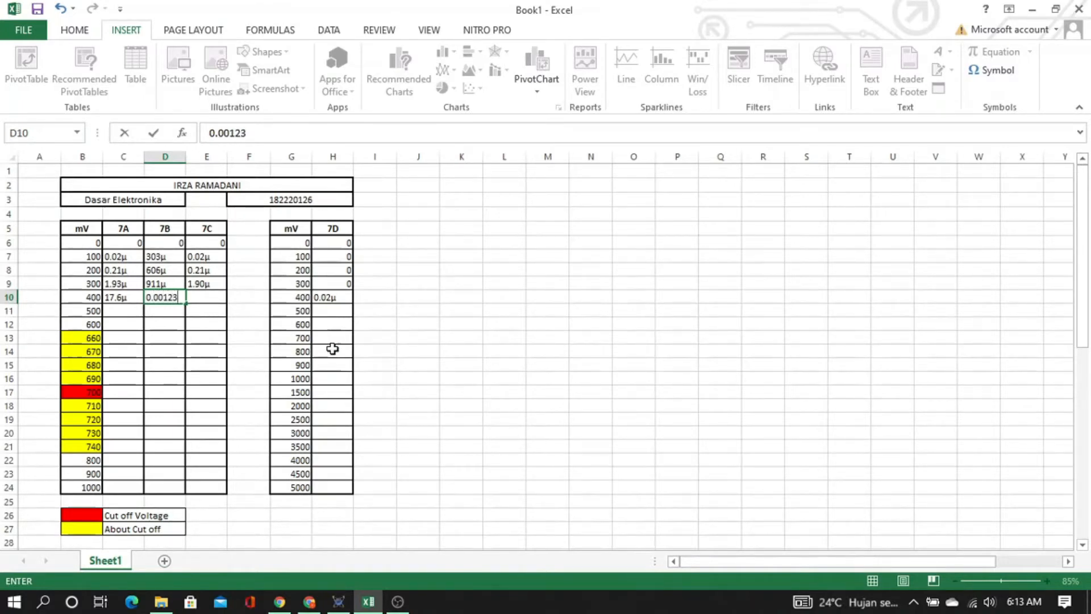
pyautogui.press('Return')
# Check the Rangkaian 7C ammeter in Proteus and enter 15.7µ as the 7C result for 400 mV in Excel cell E10
pyautogui.click(210, 304)
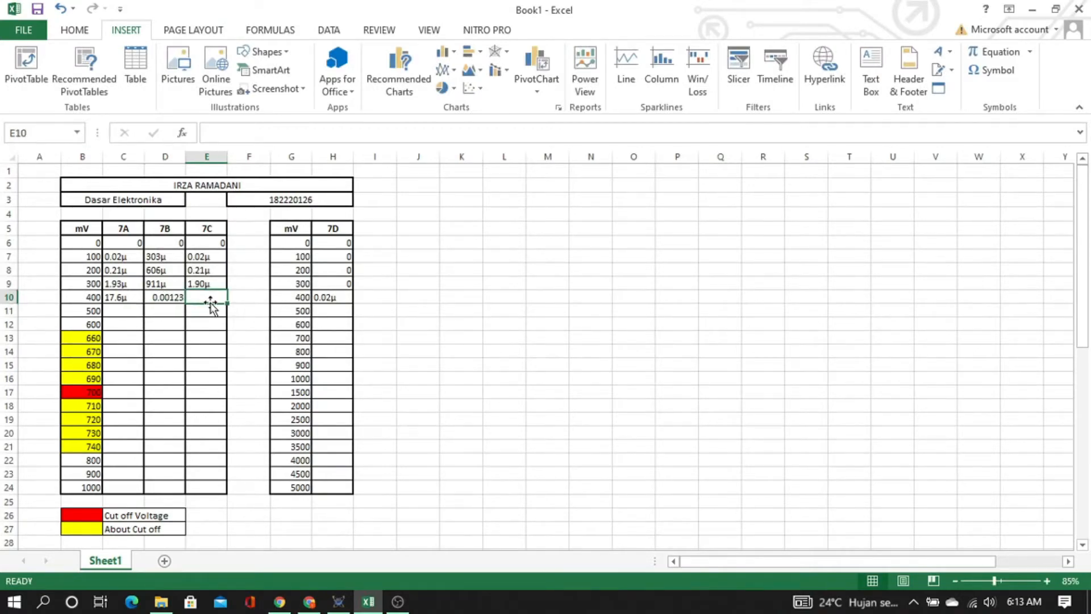
pyautogui.hotkey('alt', 'Tab')
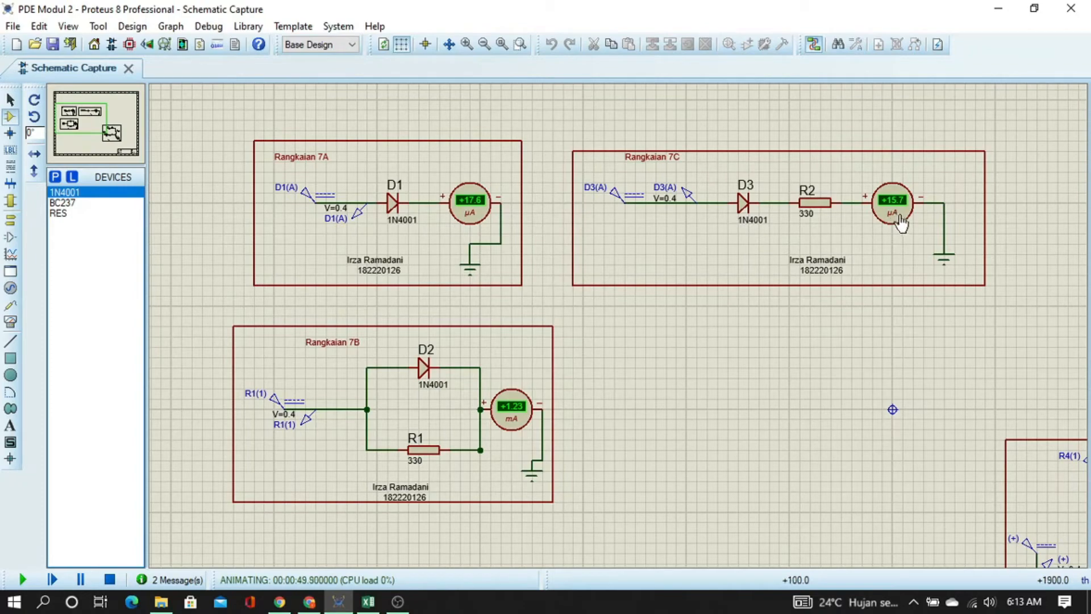
pyautogui.hotkey('alt', 'Tab')
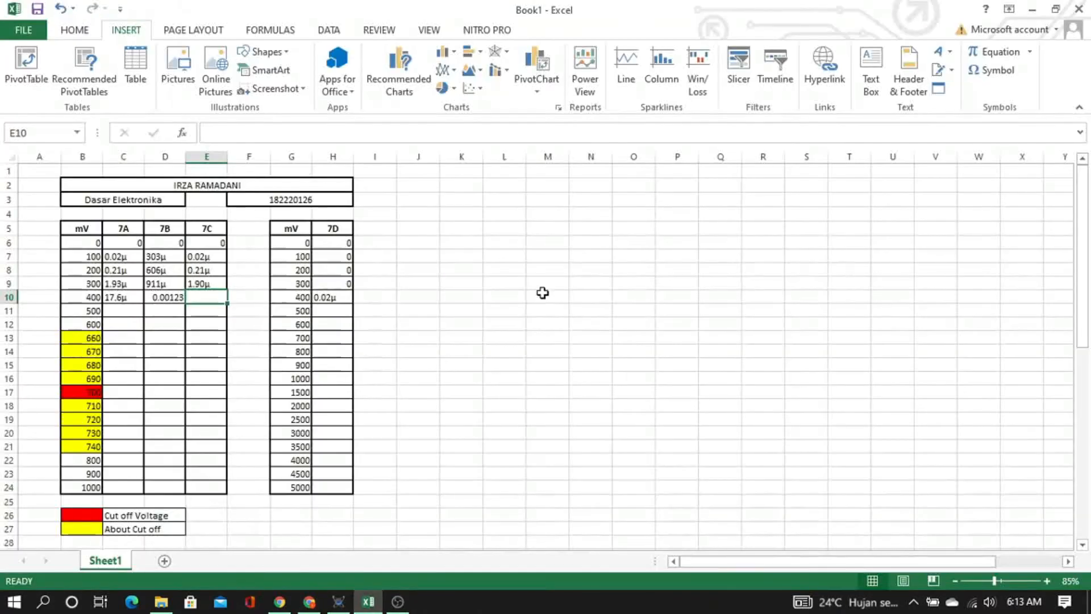
pyautogui.write('15.7')
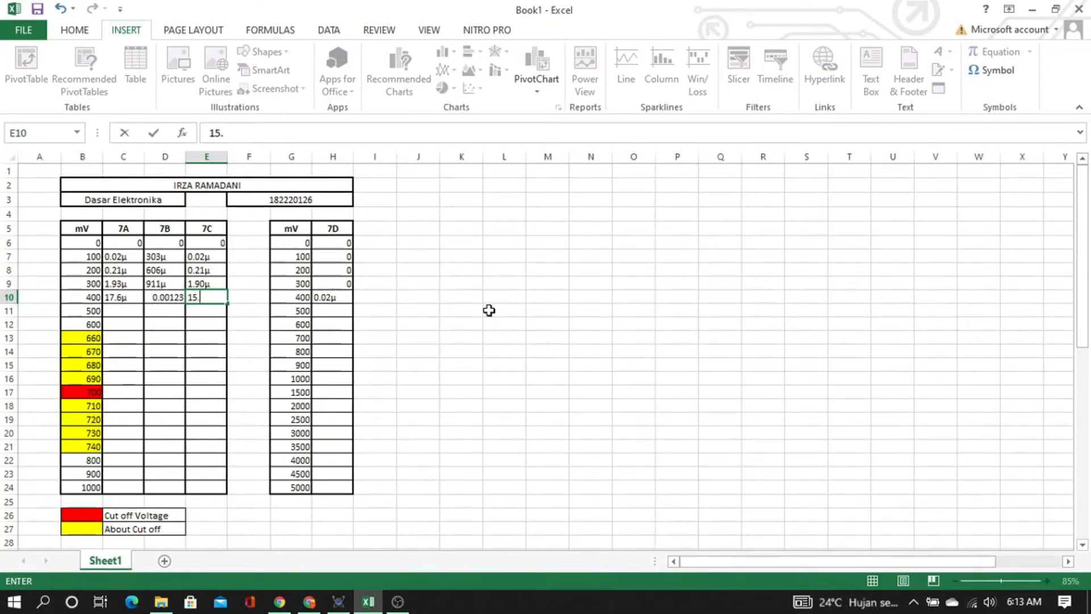
pyautogui.click(995, 72)
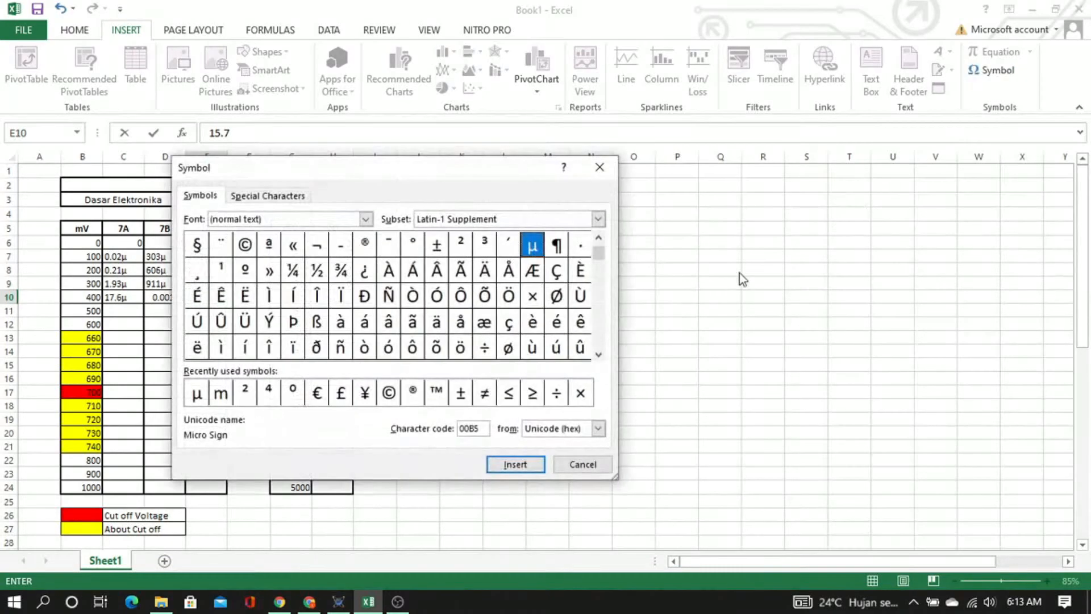
pyautogui.click(517, 463)
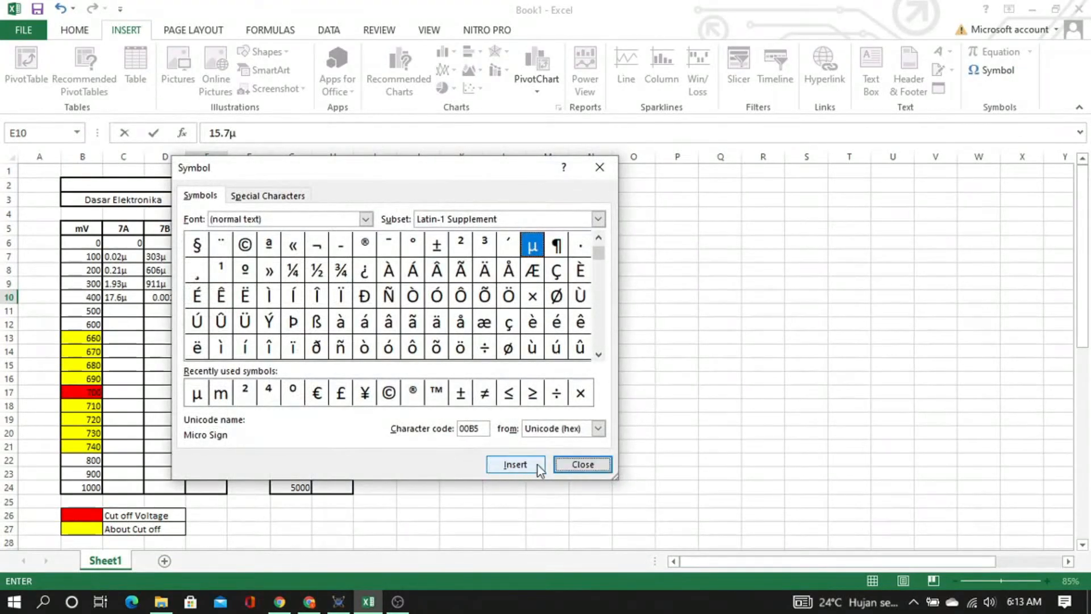
pyautogui.click(575, 465)
pyautogui.click(172, 312)
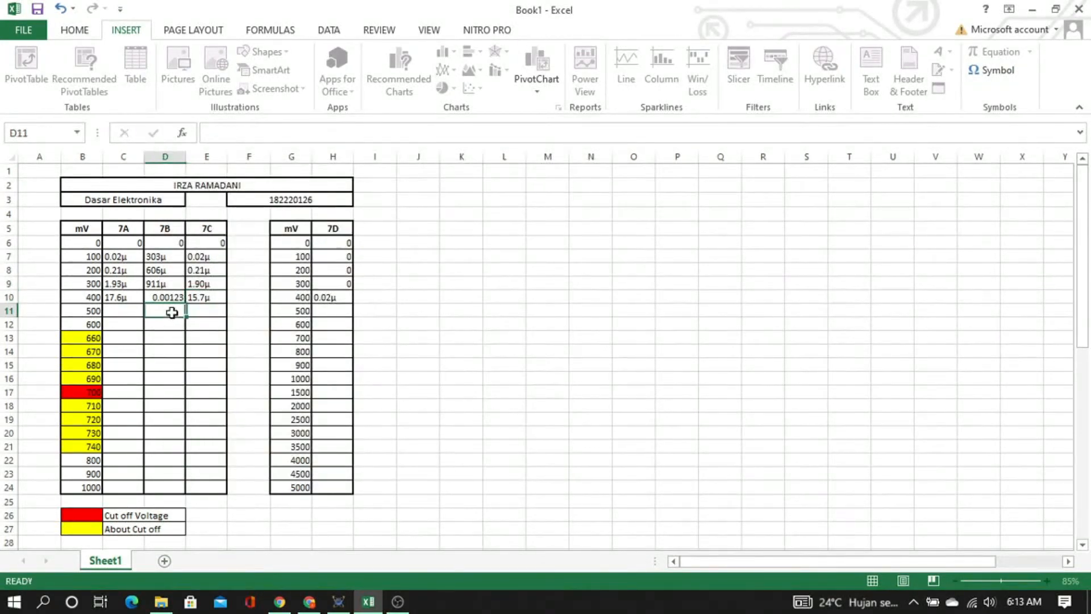
pyautogui.click(129, 313)
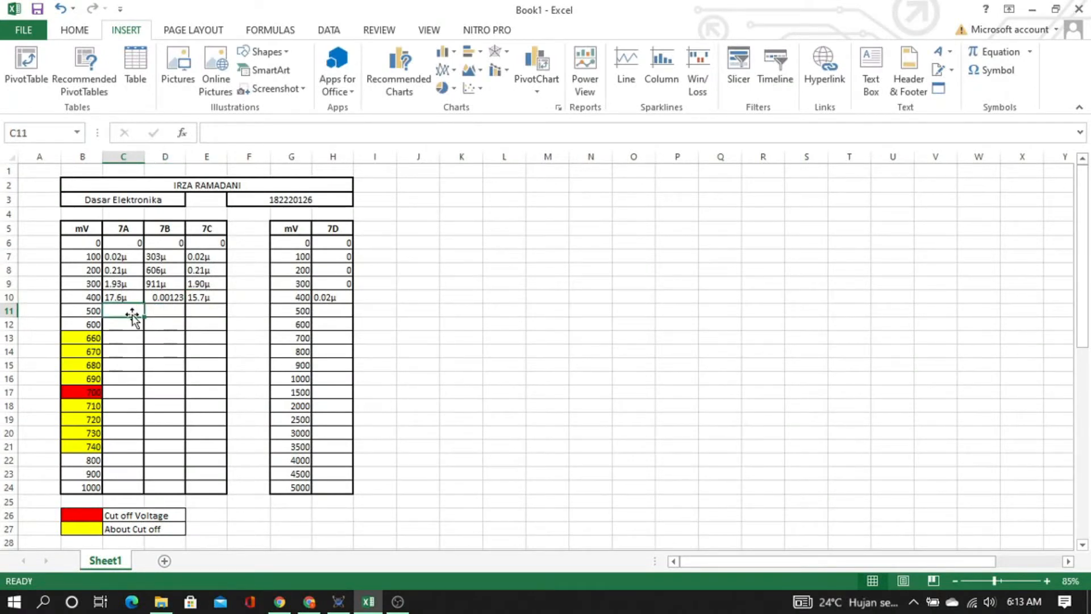
pyautogui.click(171, 297)
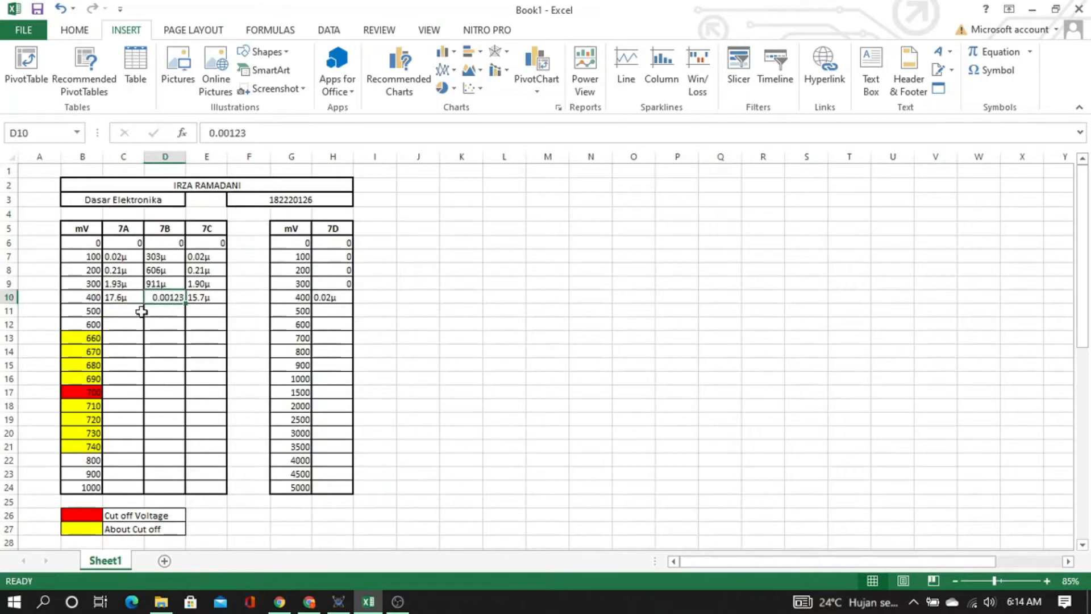
pyautogui.click(118, 314)
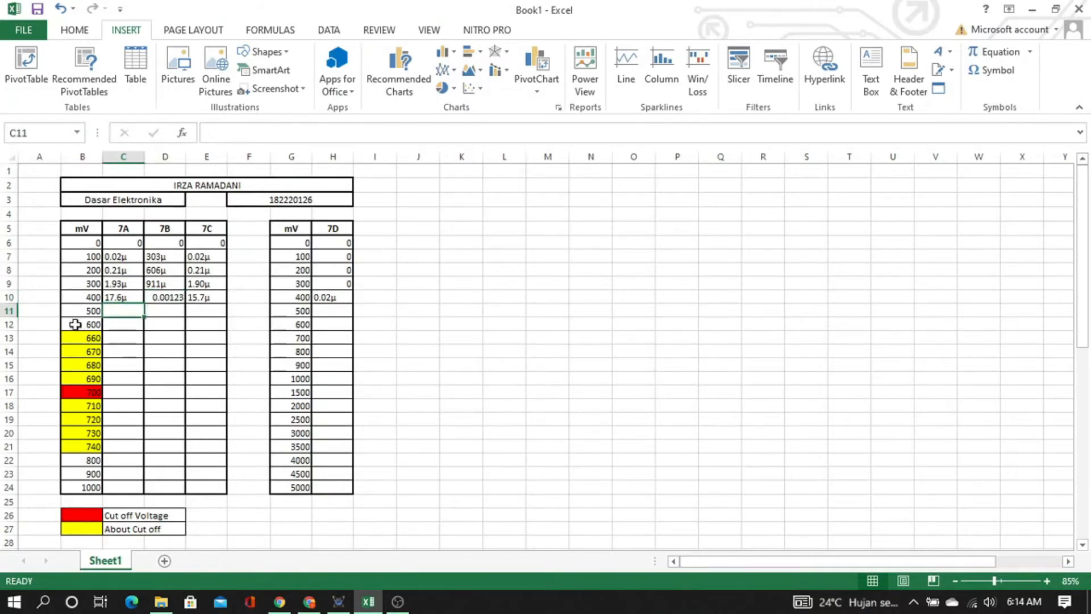
pyautogui.click(9, 310)
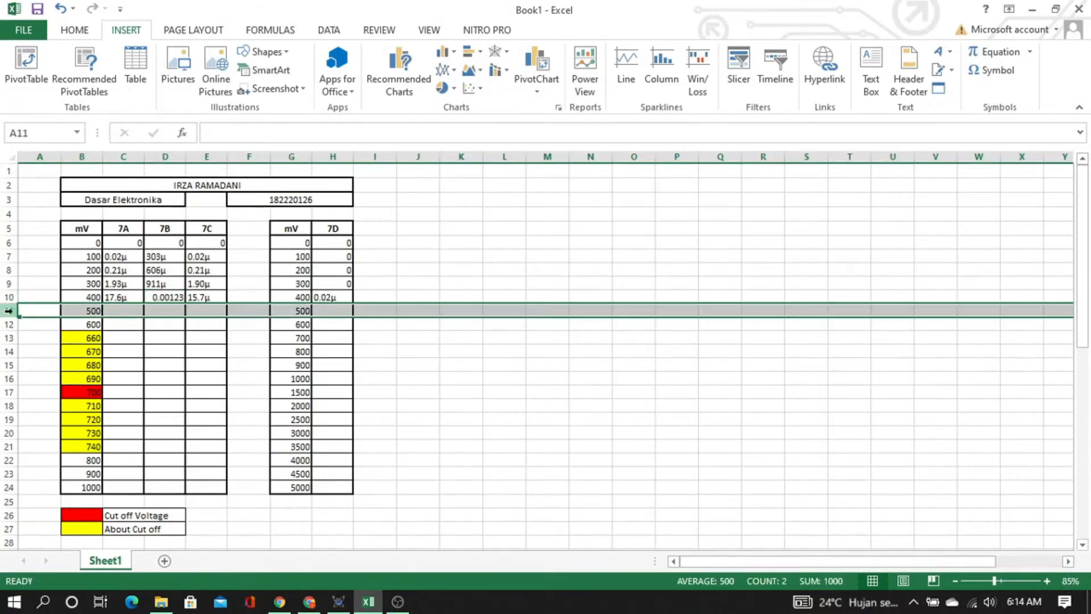
pyautogui.click(71, 311)
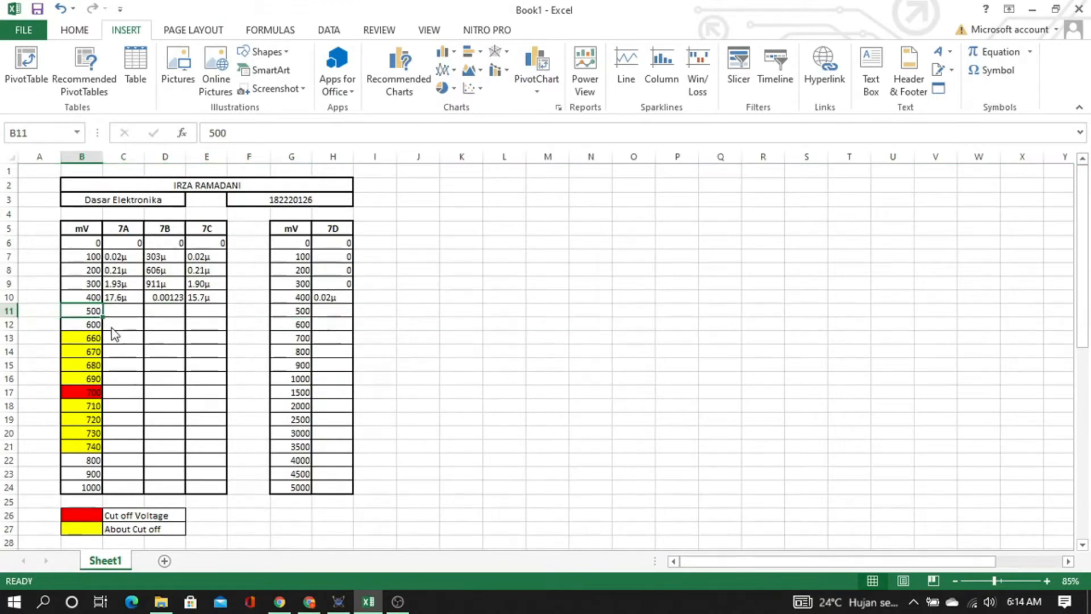
# Switch to Proteus, stop the simulation and set the voltage of the D1(A) generator in Rangkaian 7A to 500m
pyautogui.hotkey('alt', 'Tab')
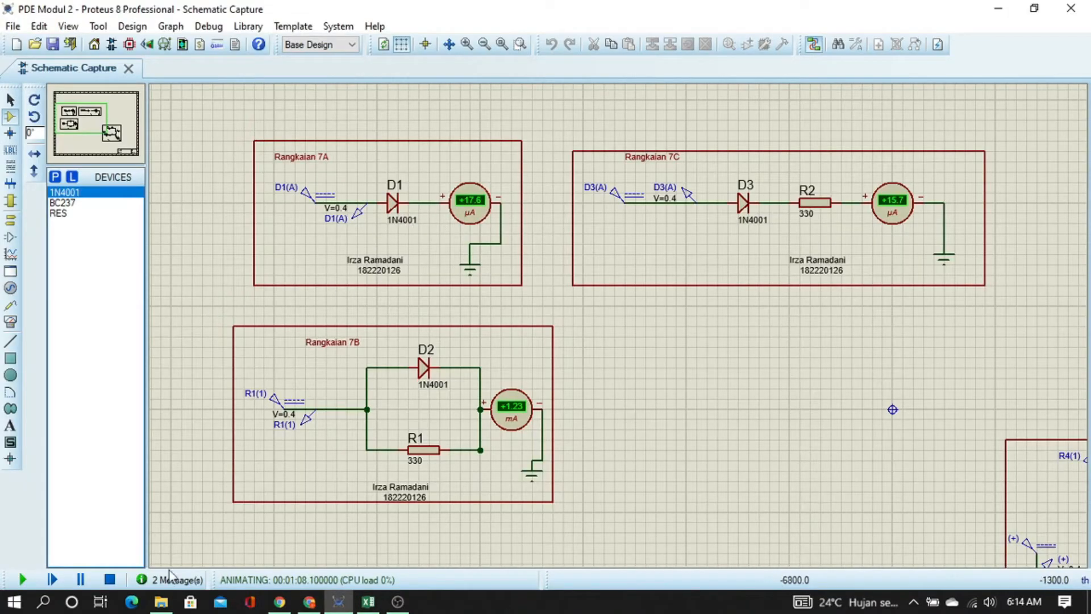
pyautogui.click(110, 579)
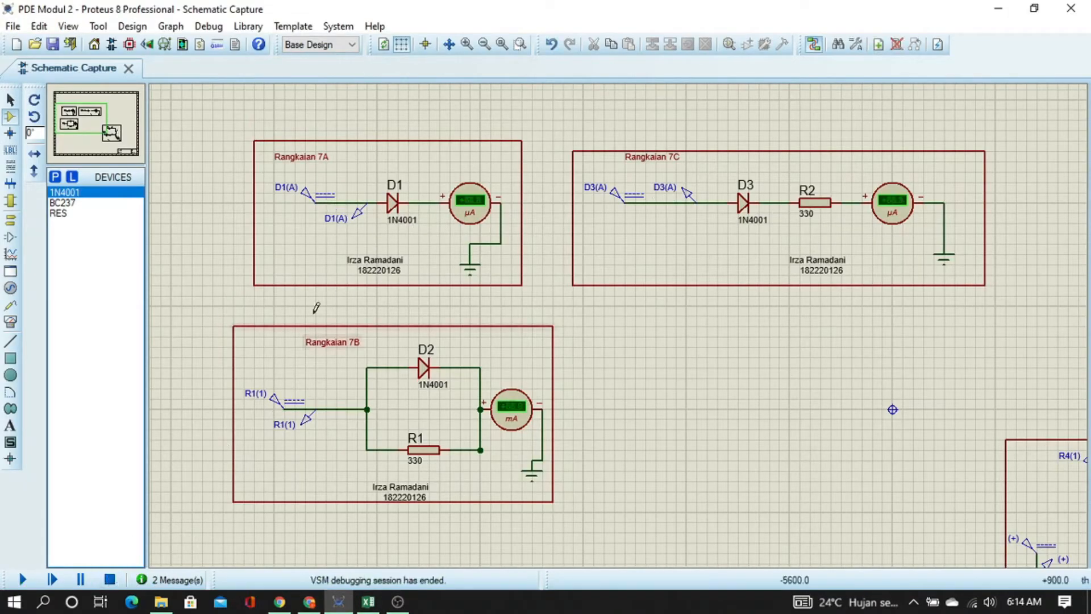
pyautogui.doubleClick(307, 196)
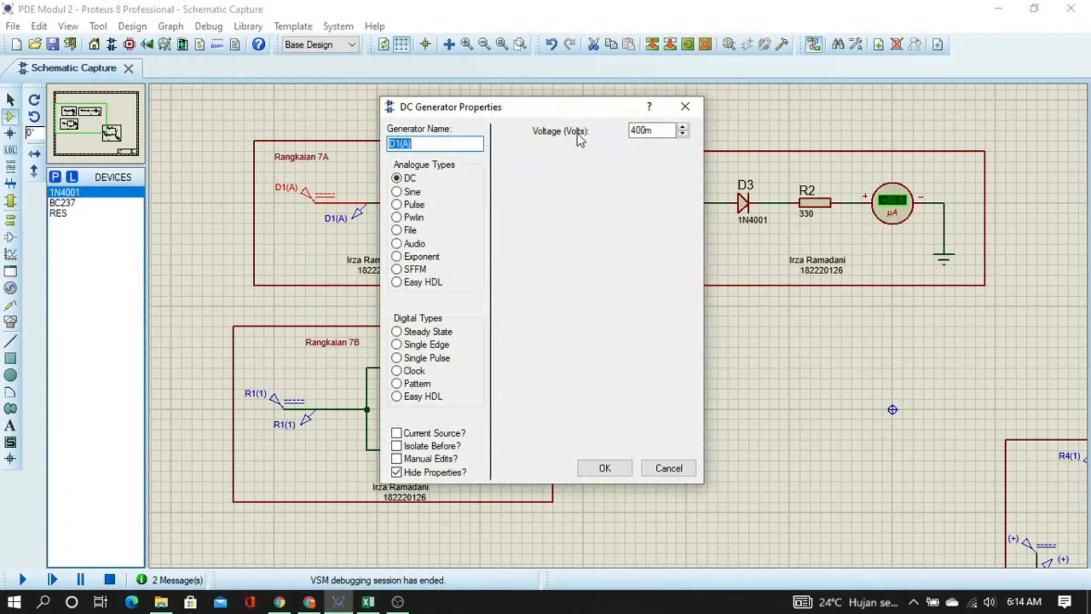
pyautogui.click(640, 130)
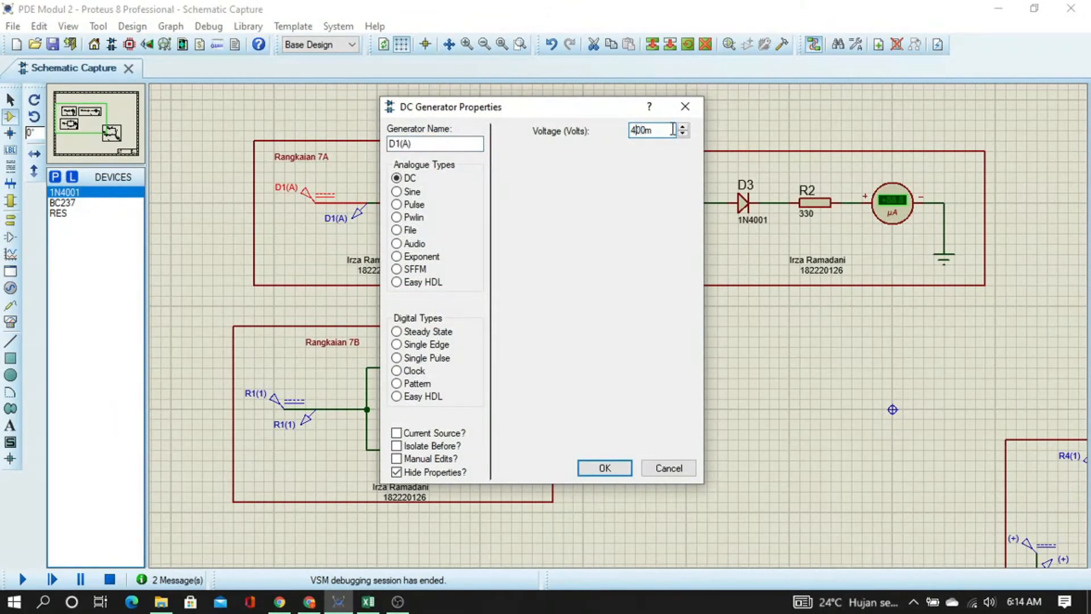
pyautogui.write('5')
pyautogui.press('Return')
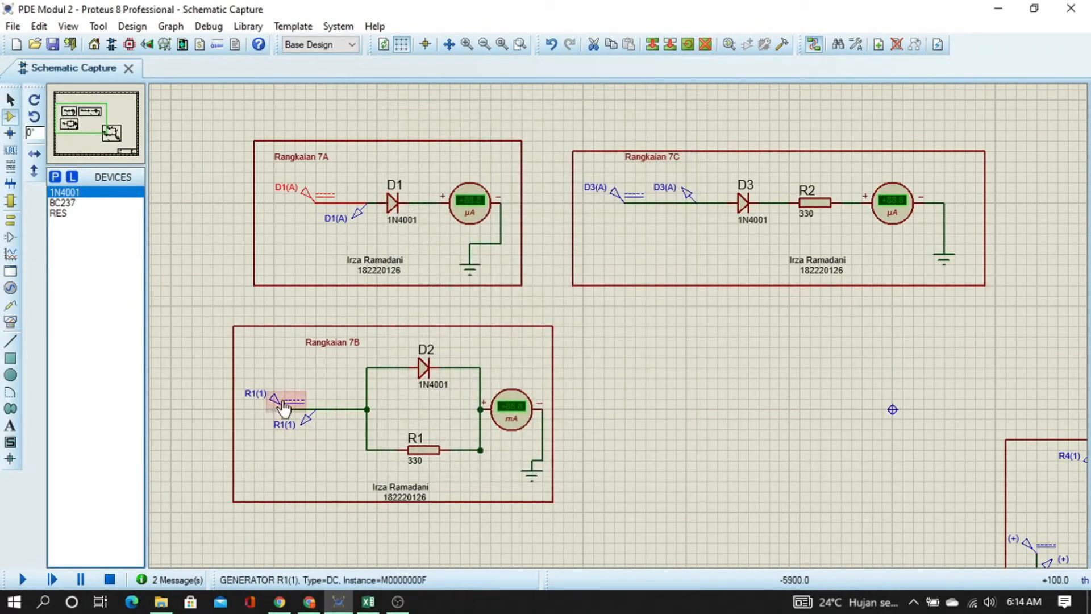
# Set the voltage of the R1(1) generator in Rangkaian 7B and the D3(A) generator in Rangkaian 7C to 500m
pyautogui.doubleClick(284, 407)
pyautogui.click(641, 131)
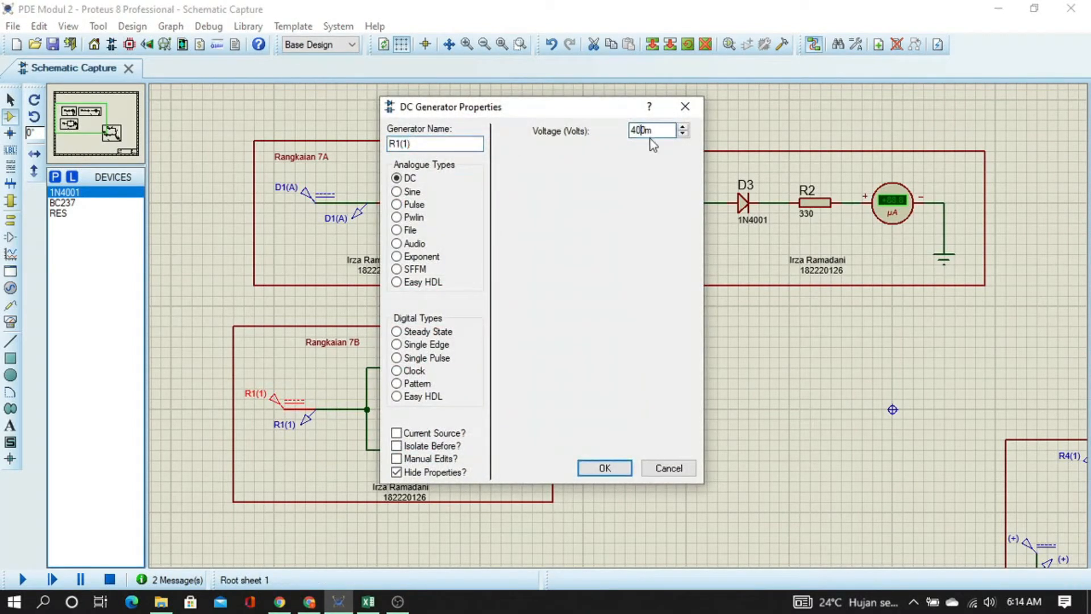
pyautogui.press('Return')
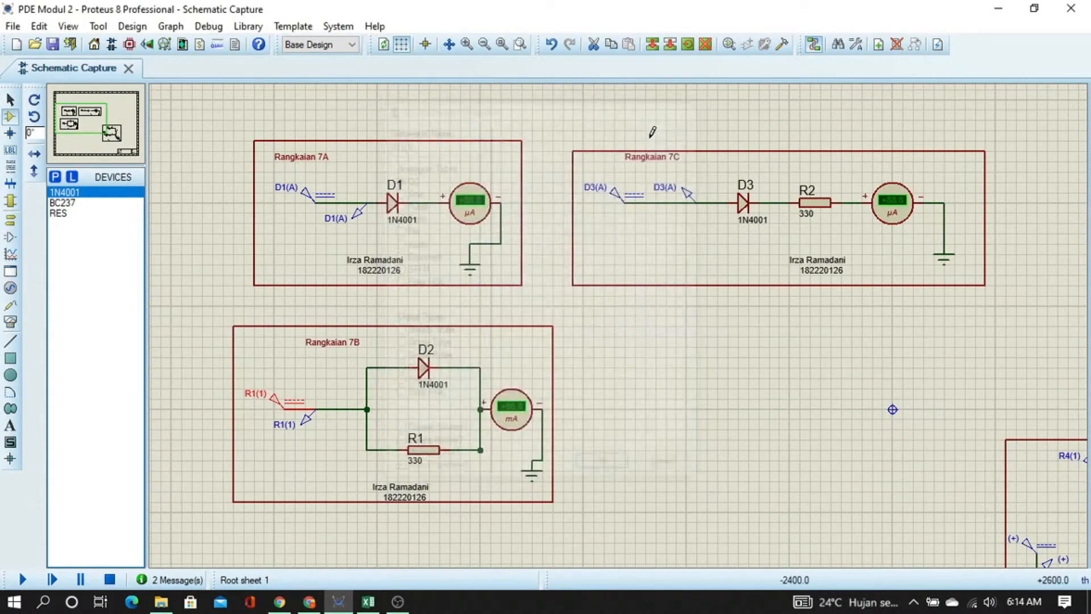
pyautogui.doubleClick(618, 189)
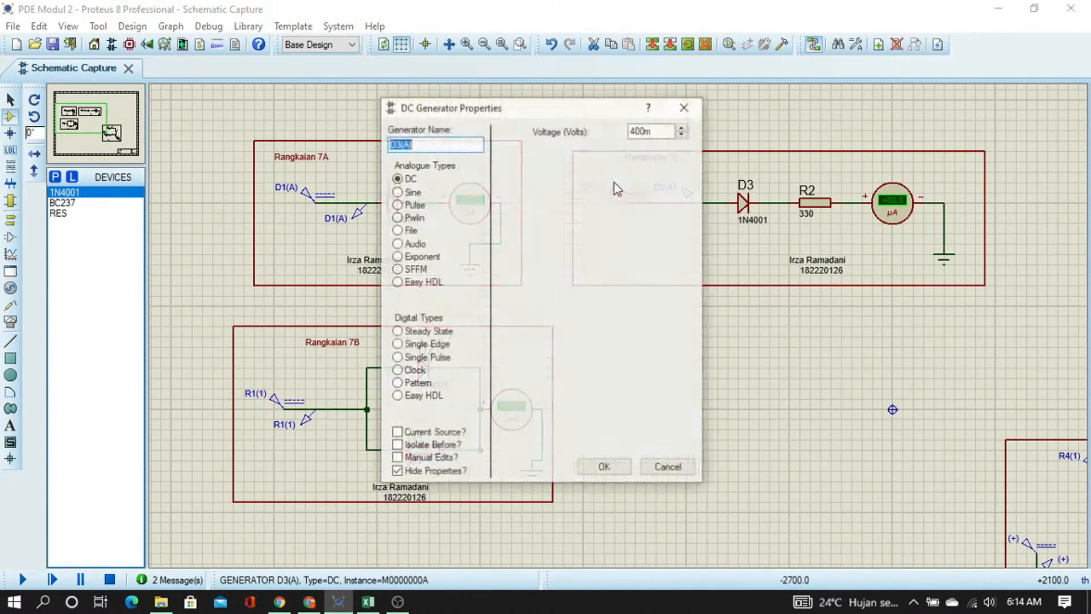
pyautogui.click(648, 130)
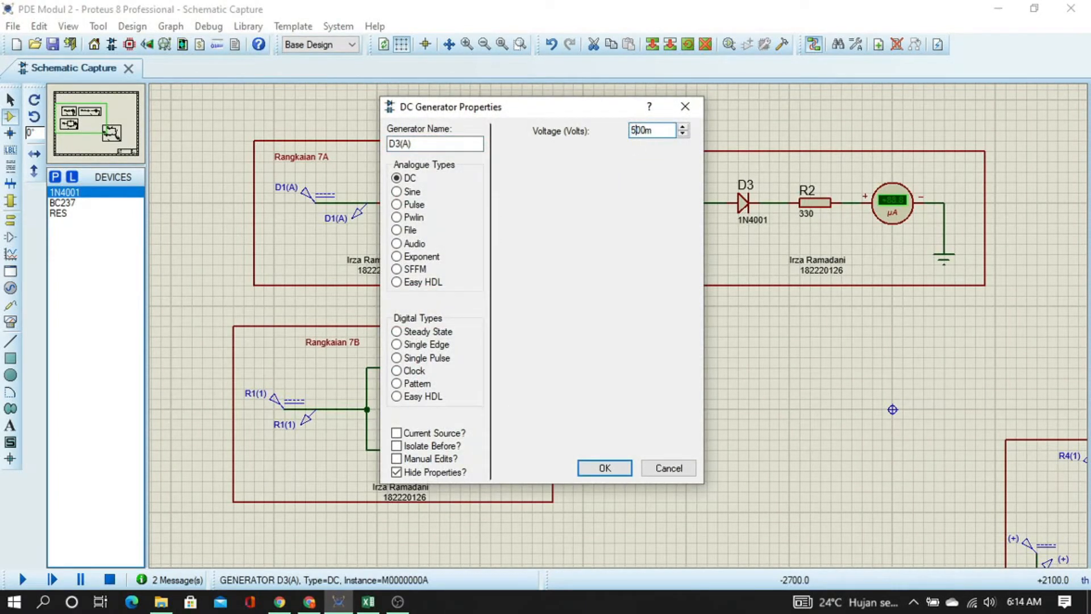
pyautogui.press('Return')
# Set the voltage of the (+) generator in Rangkaian 7D to 500m and run the simulation
pyautogui.moveTo(906, 448); pyautogui.dragTo(455, 248)
pyautogui.doubleClick(528, 325)
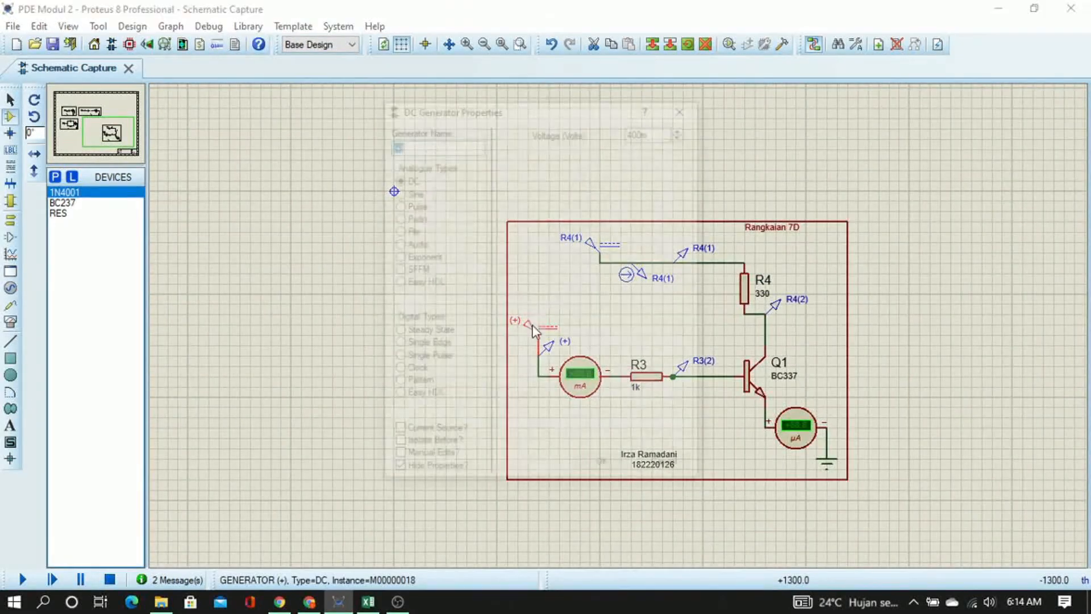
pyautogui.click(636, 130)
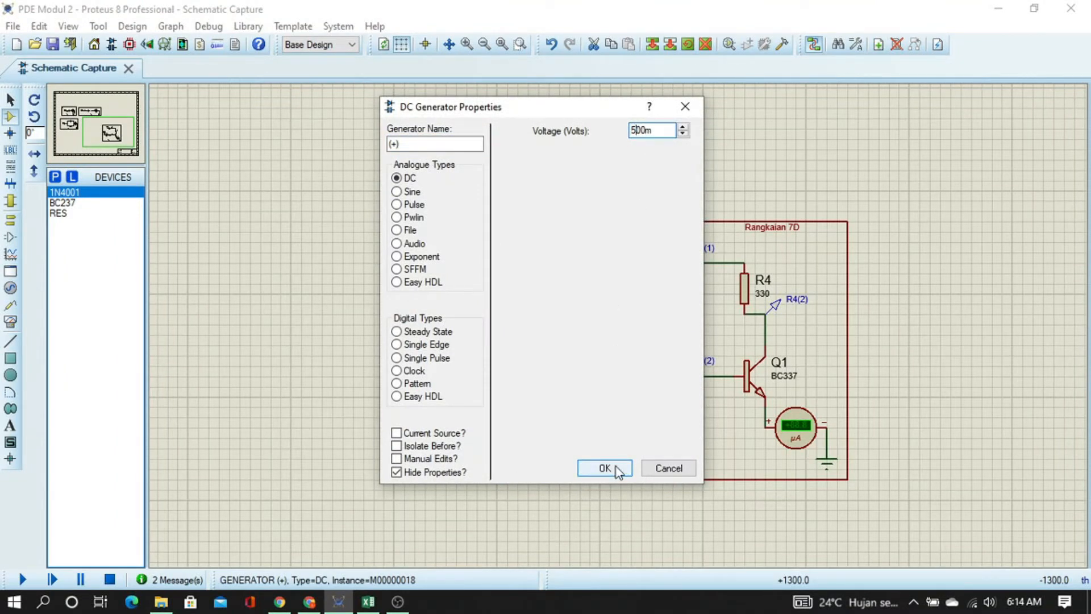
pyautogui.click(604, 467)
pyautogui.moveTo(339, 285); pyautogui.dragTo(827, 498)
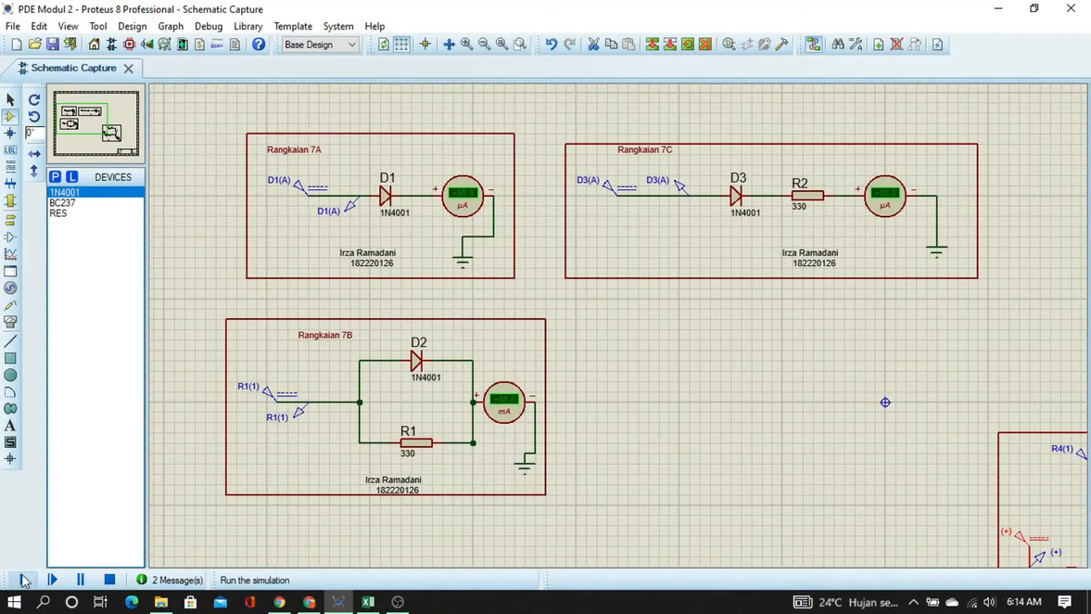
pyautogui.click(23, 580)
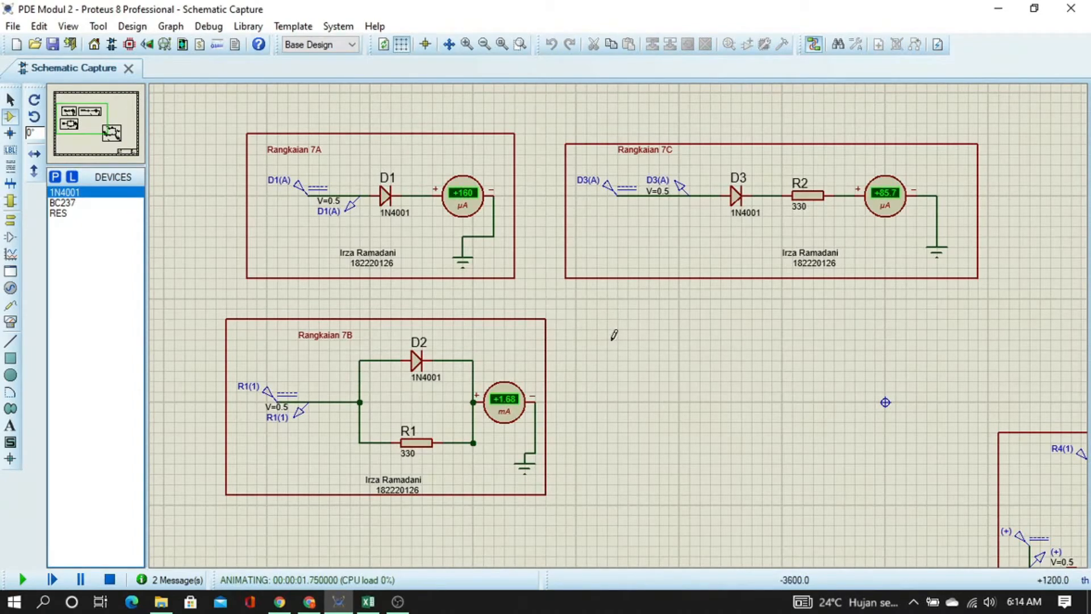
# Check the Rangkaian 7D emitter ammeter and enter 1.36µ as the 7D result for 500 mV in Excel cell H11
pyautogui.middleClick(918, 498)
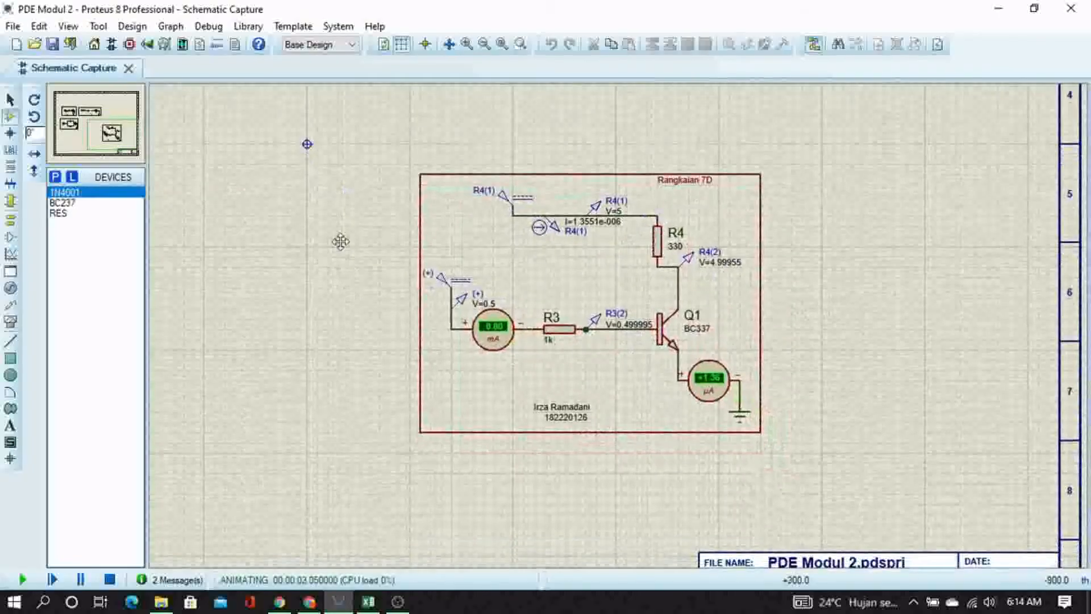
pyautogui.click(341, 241)
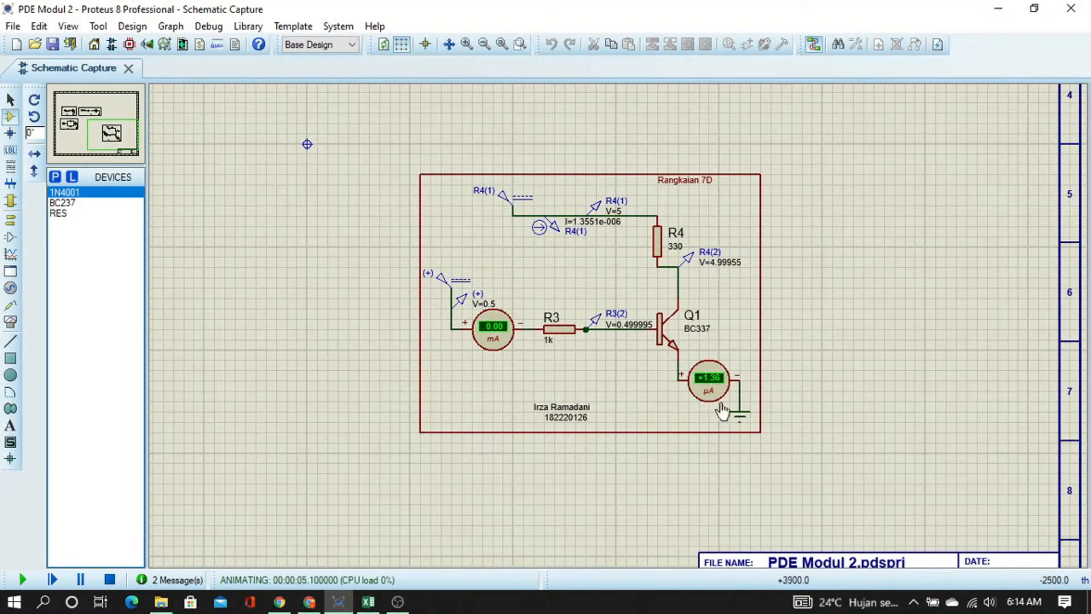
pyautogui.hotkey('alt', 'Tab')
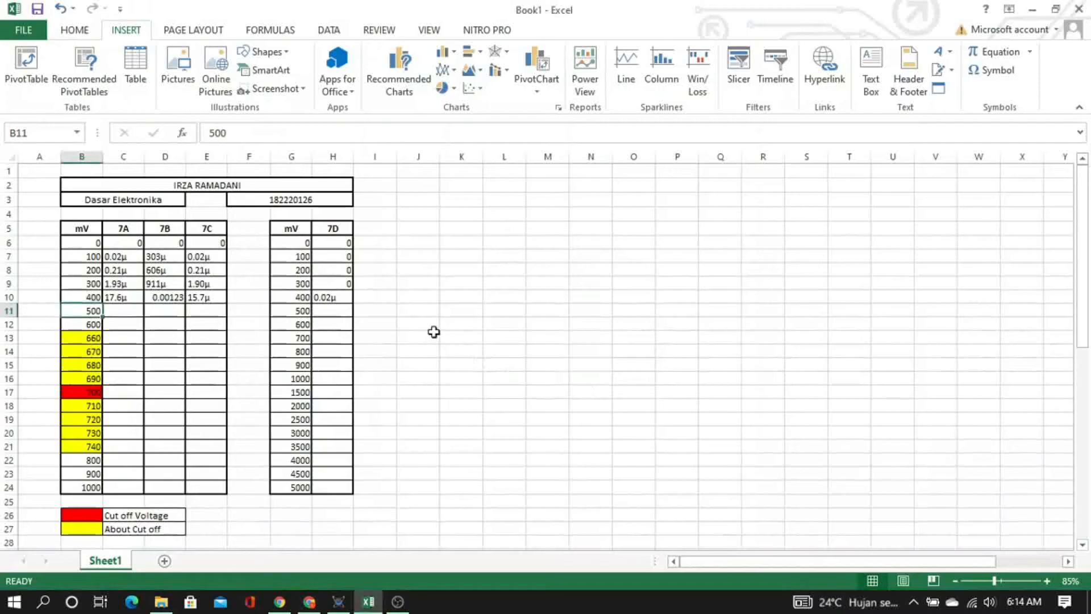
pyautogui.click(339, 320)
pyautogui.click(341, 311)
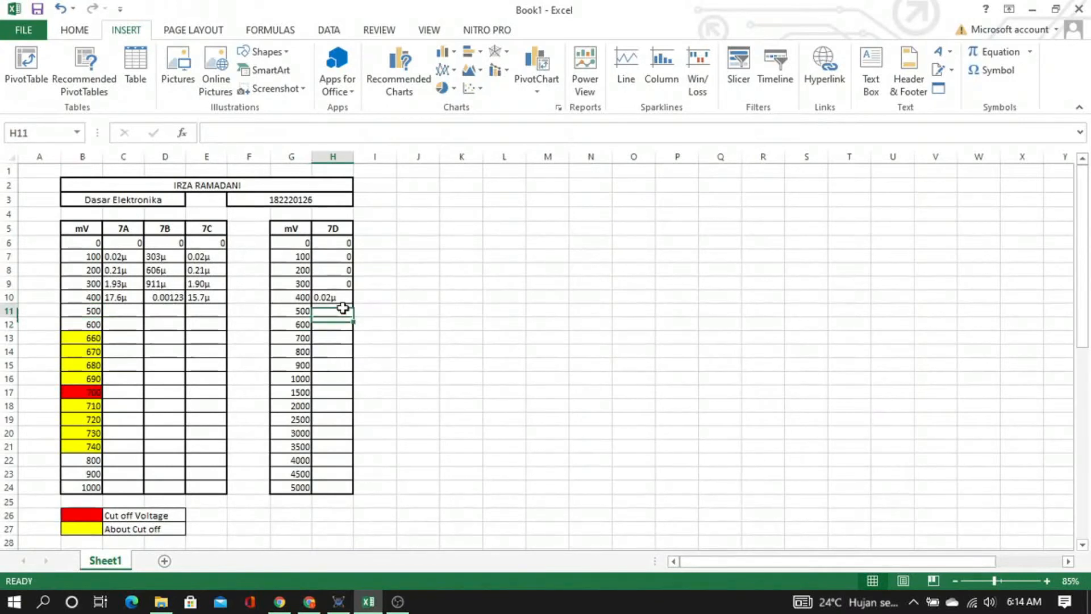
pyautogui.write('1')
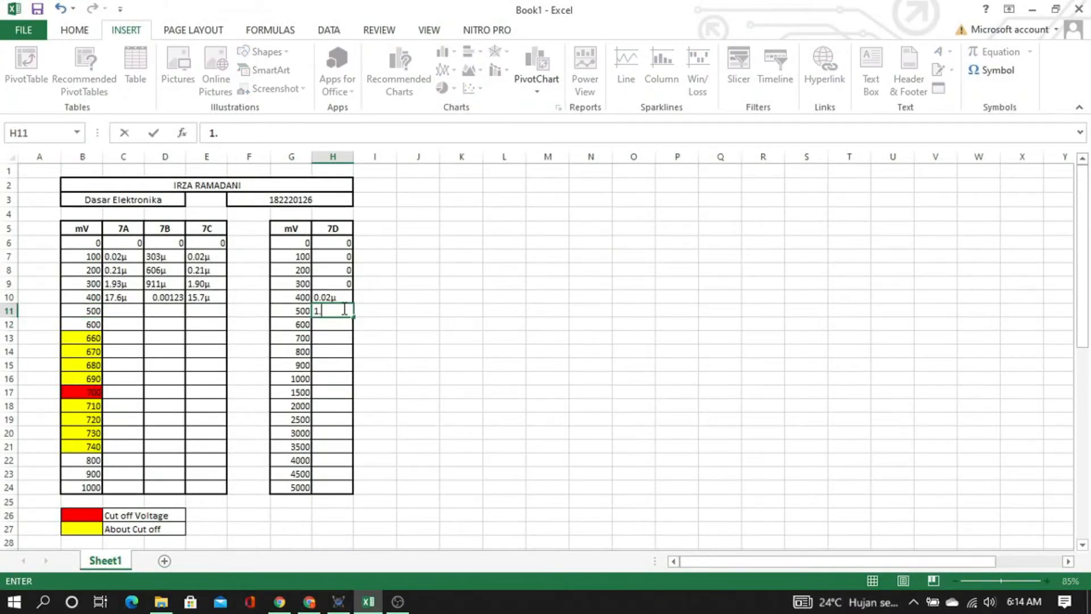
pyautogui.write('.36')
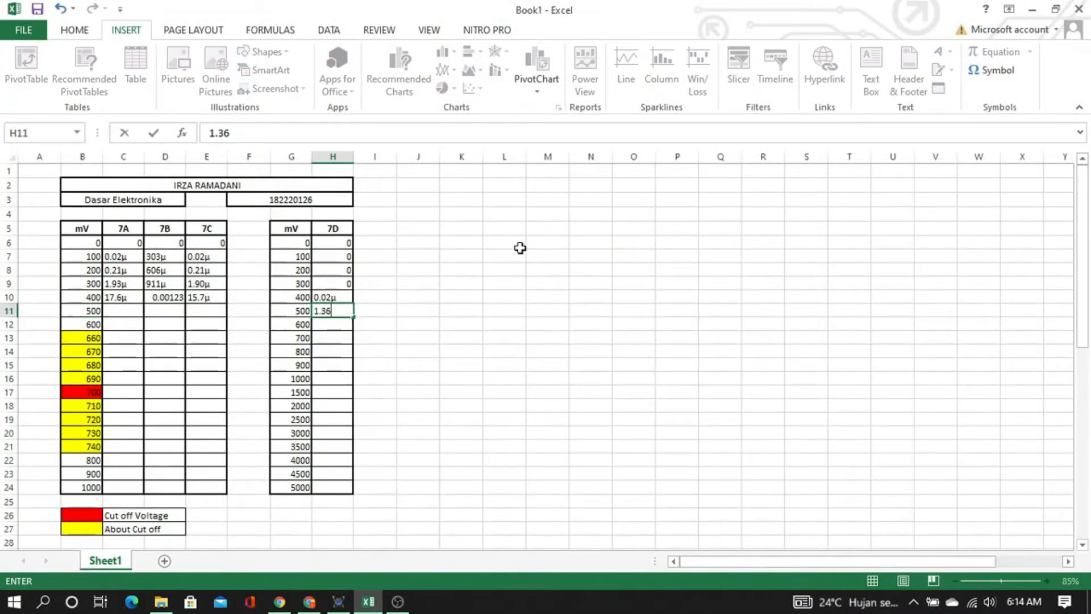
pyautogui.click(991, 69)
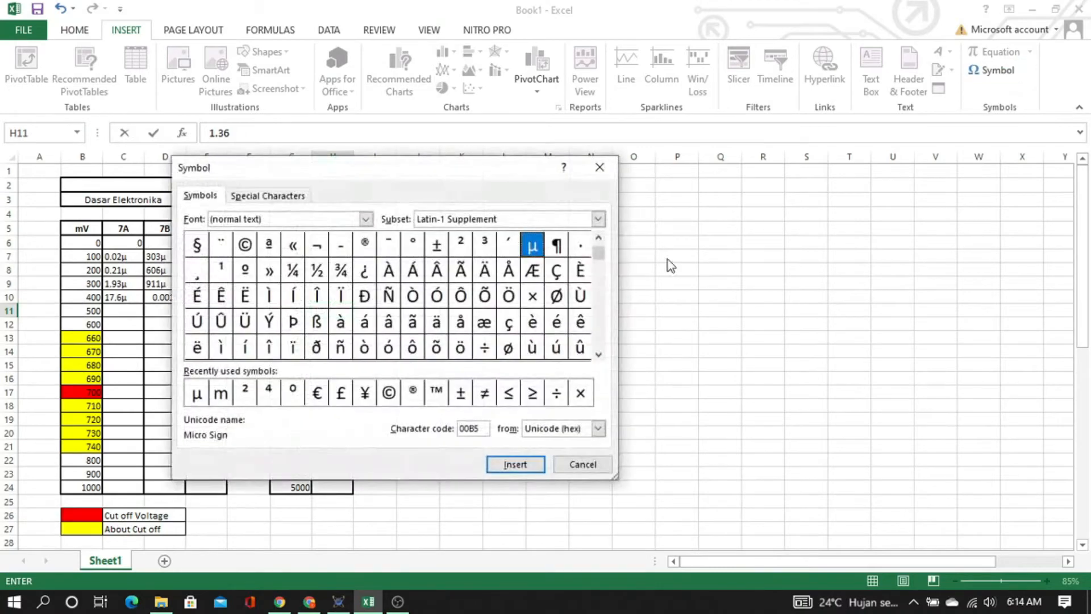
pyautogui.click(522, 463)
pyautogui.click(572, 463)
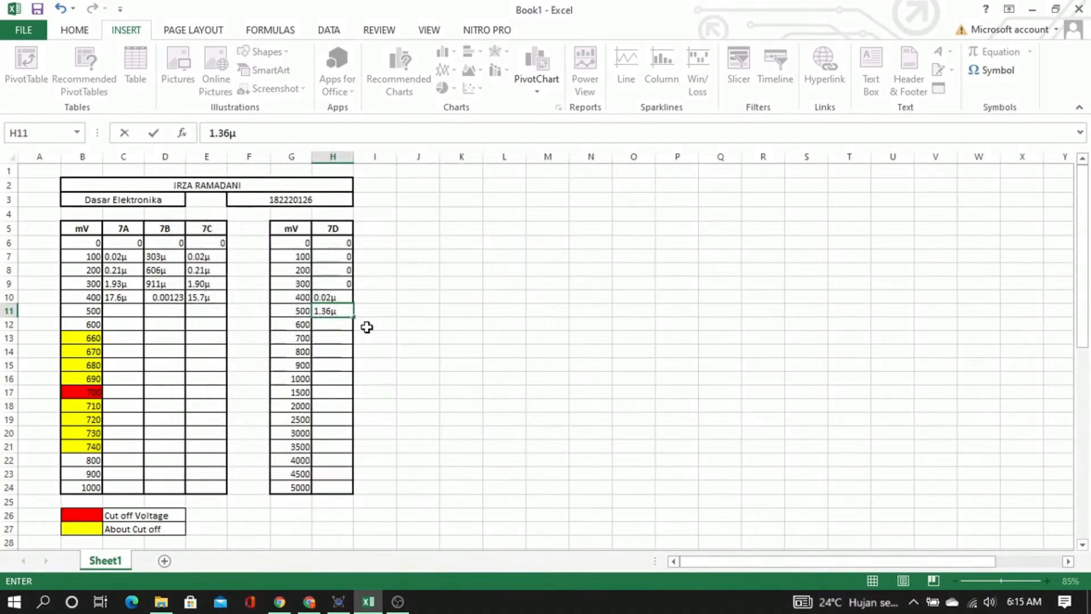
# Copy the µ symbol from the 500 mV result for 7D in cell H11
pyautogui.hotkey('shift', 'Left')
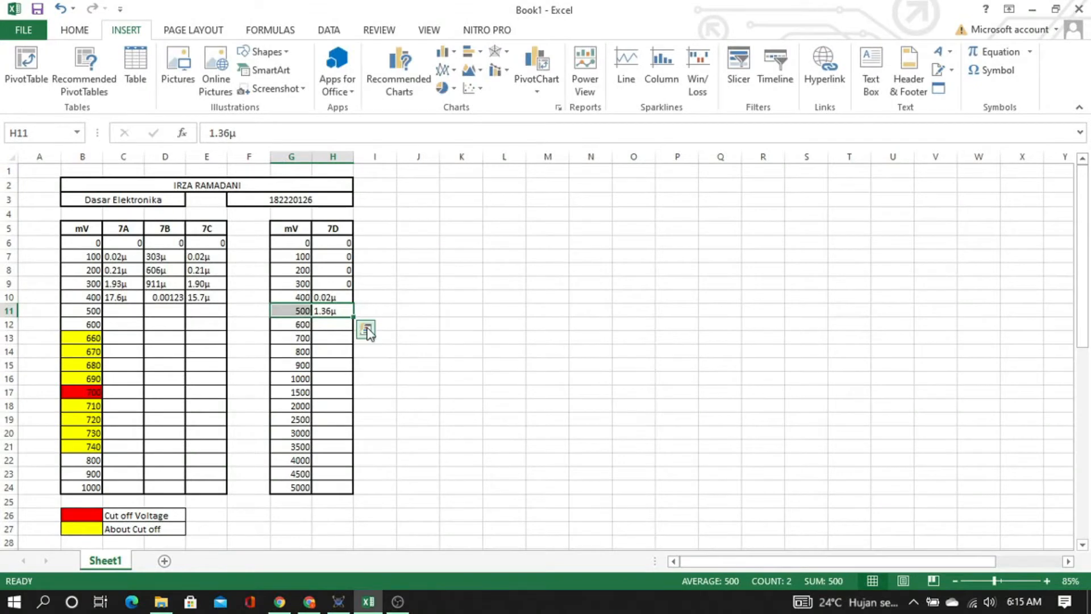
pyautogui.press('Right')
pyautogui.press('Left')
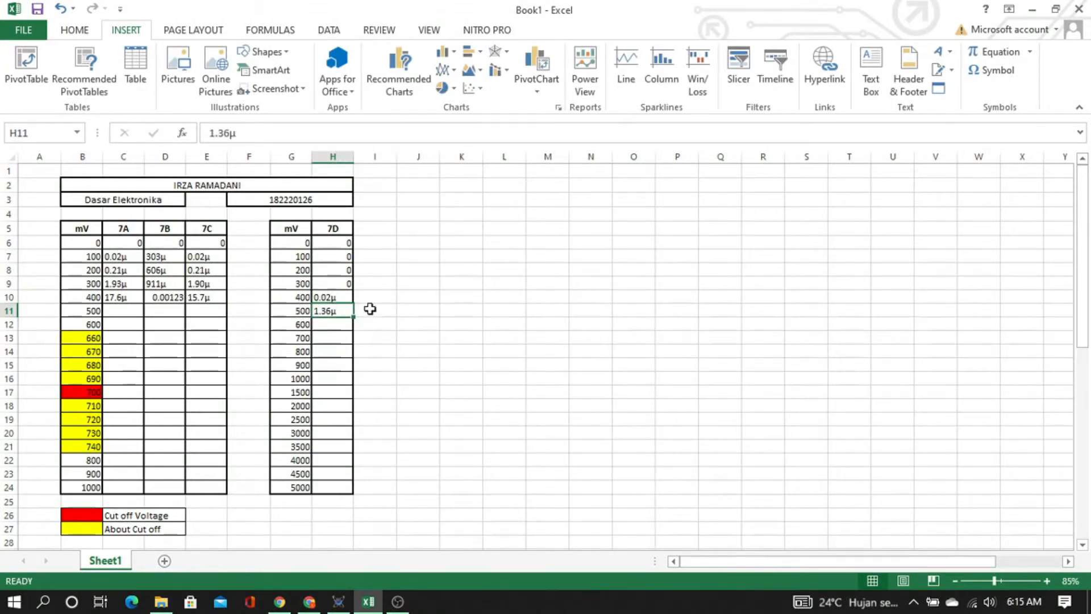
pyautogui.click(242, 131)
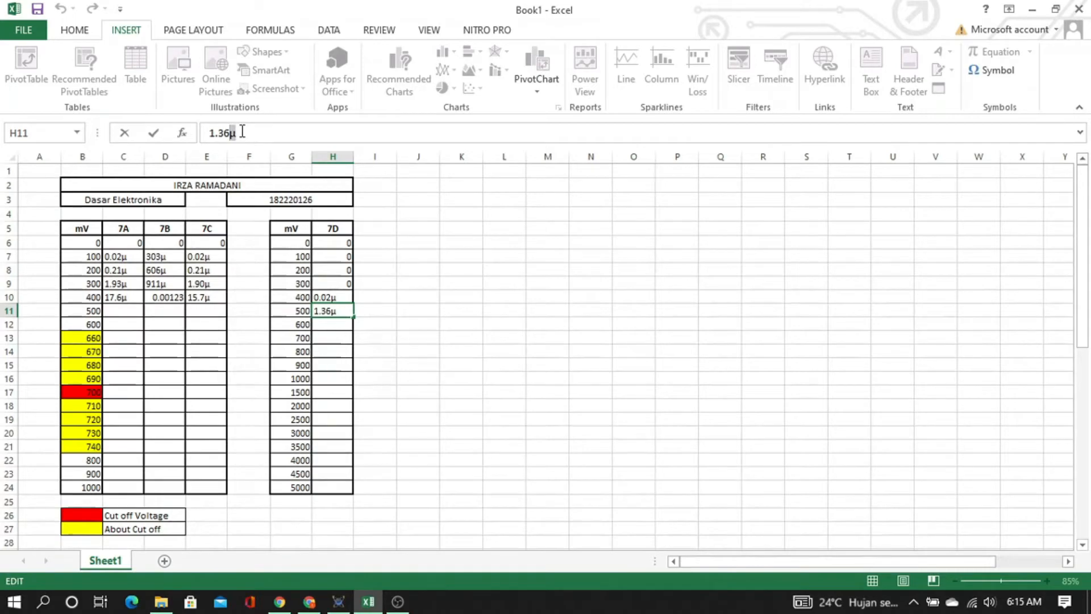
# Check the Rangkaian 7A ammeter in Proteus and enter 160µ as the 7A result for 500 mV in Excel cell C11
pyautogui.click(125, 310)
pyautogui.hotkey('alt', 'Tab')
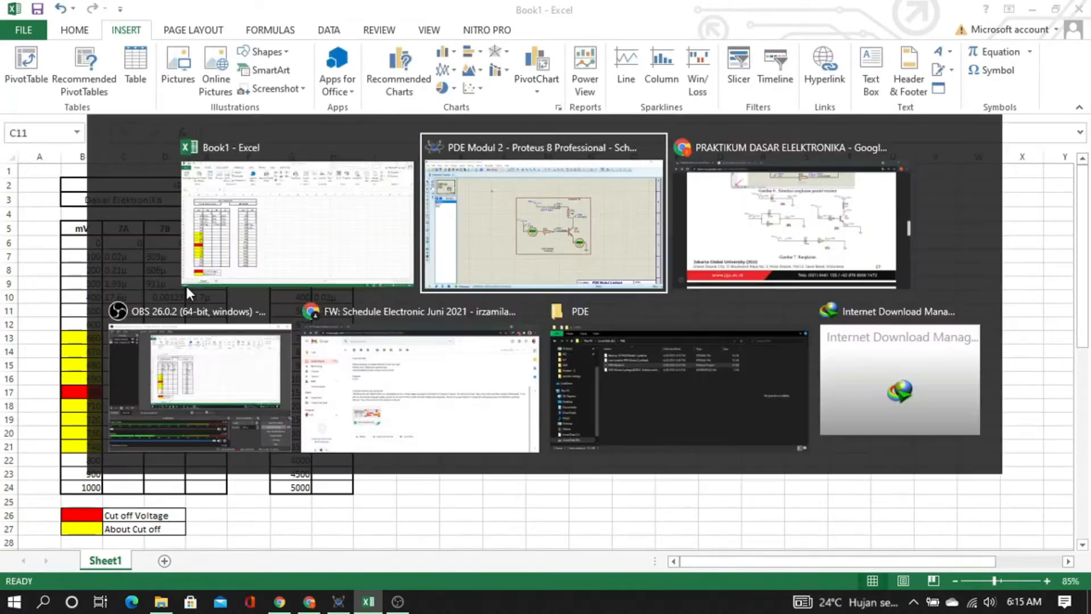
pyautogui.middleClick(345, 187)
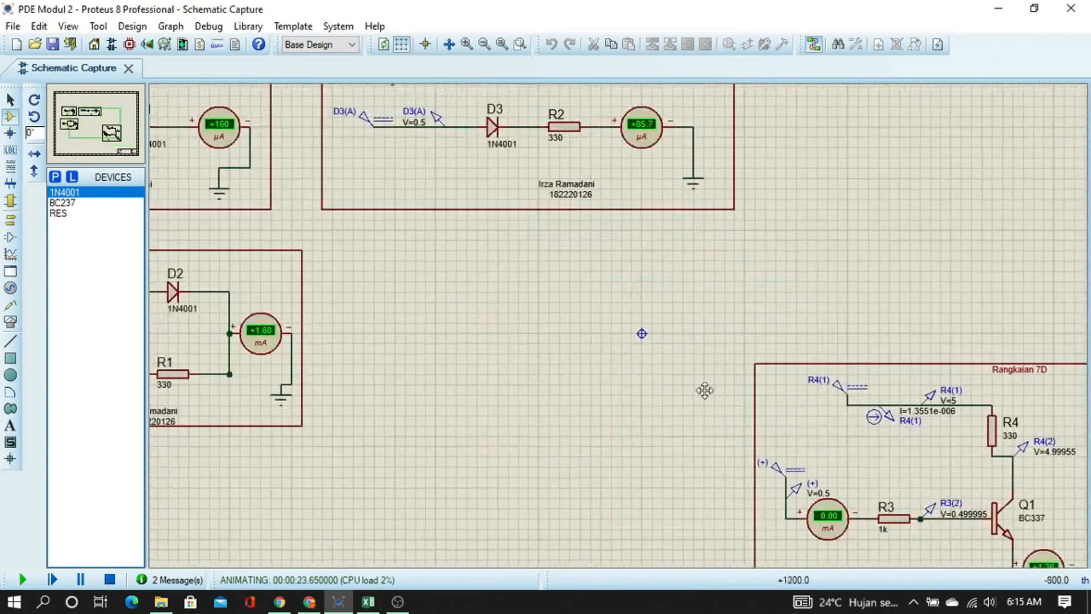
pyautogui.click(958, 463)
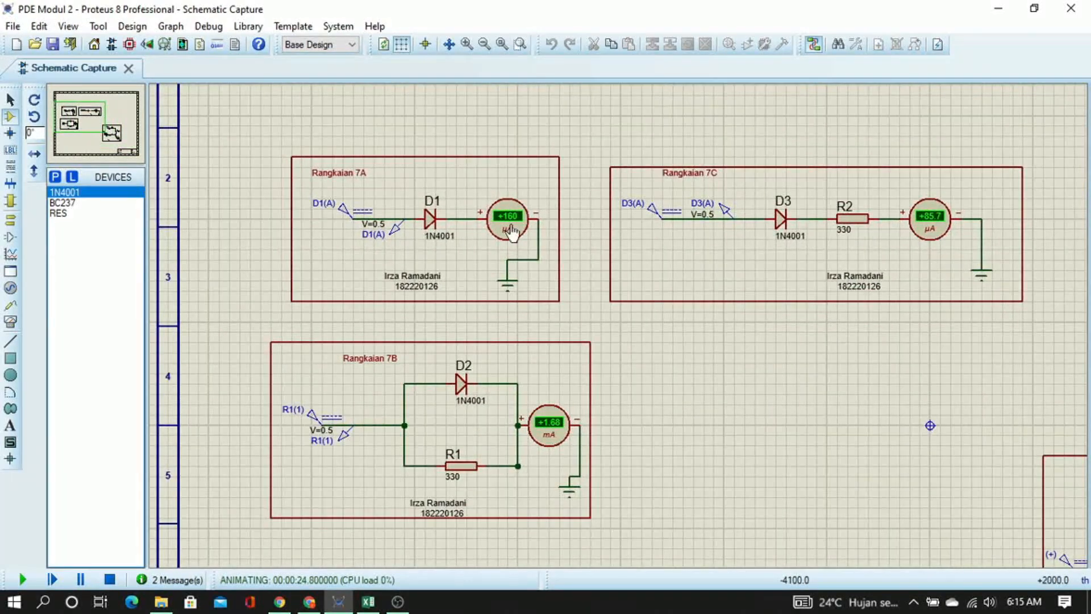
pyautogui.hotkey('alt', 'Tab')
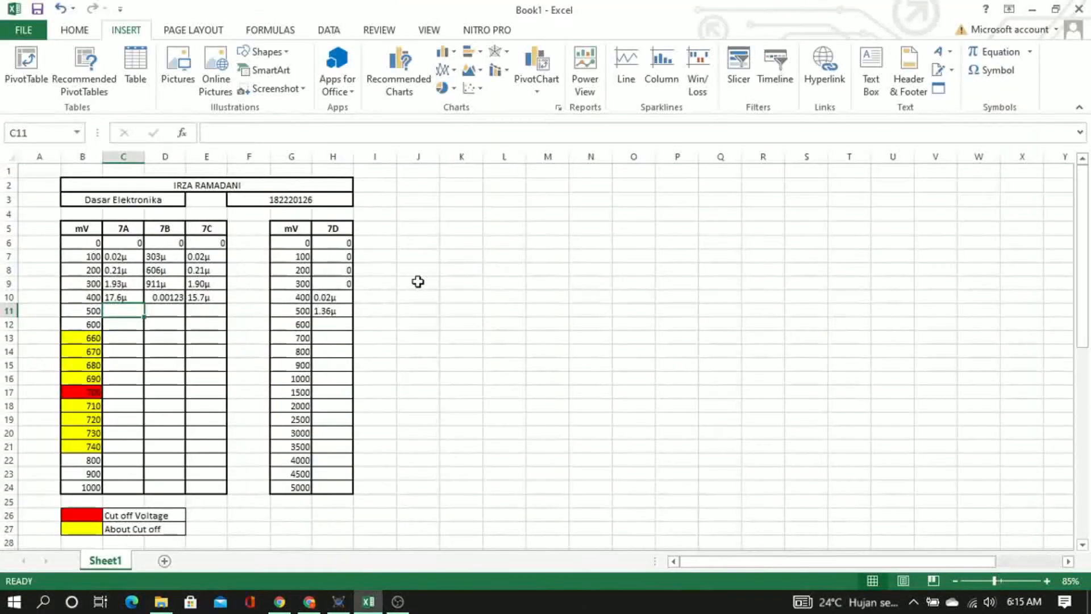
pyautogui.write('16')
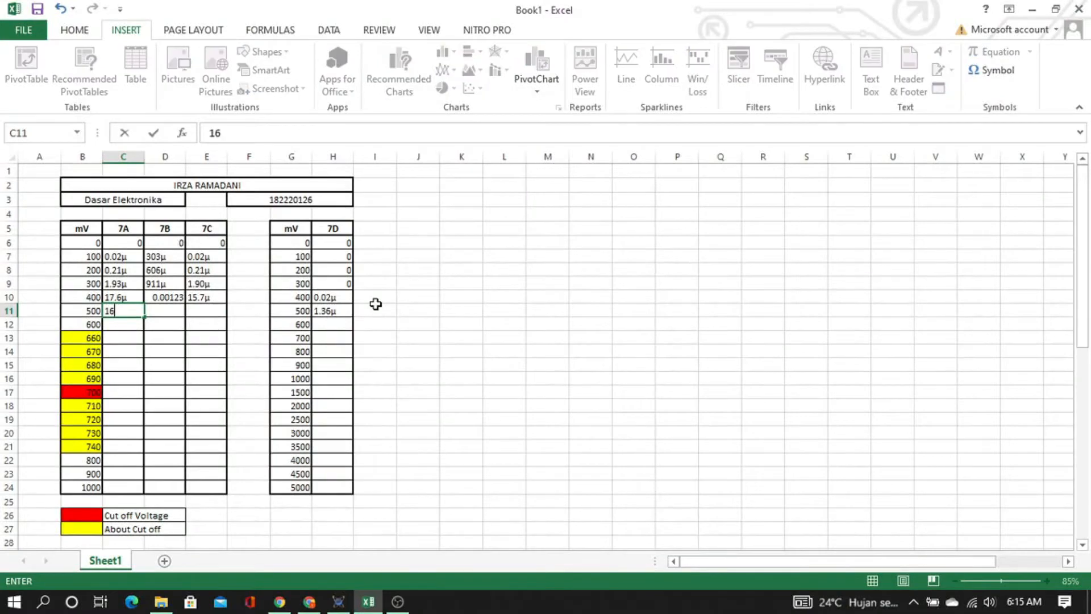
pyautogui.write('0µ')
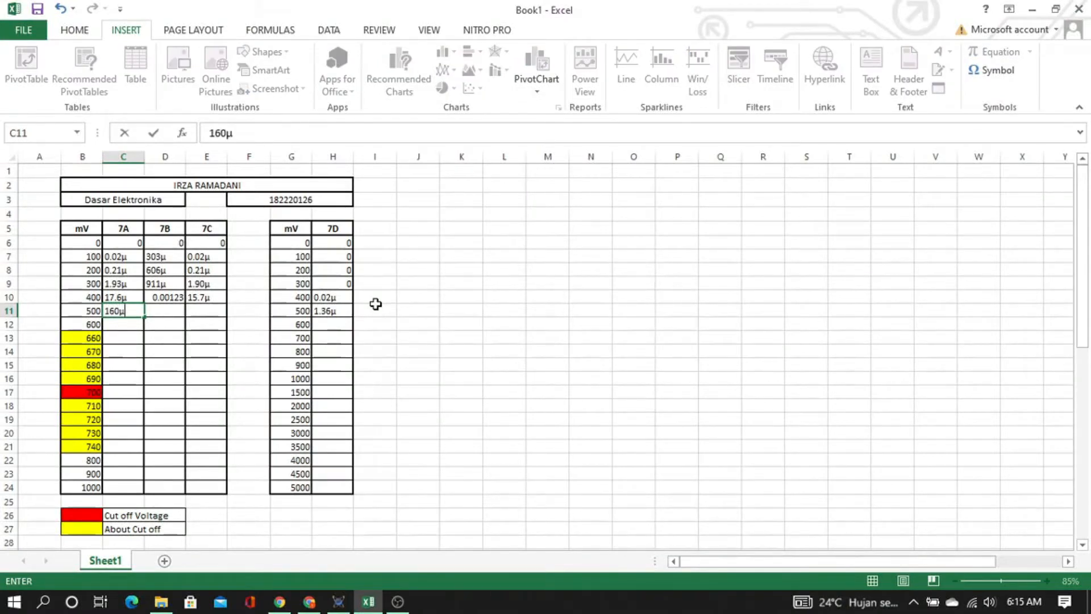
pyautogui.press('Tab')
# Check the Rangkaian 7B ammeter in Proteus and enter 0.00168 as the 7B result for 500 mV in Excel cell D11
pyautogui.hotkey('alt', 'Tab')
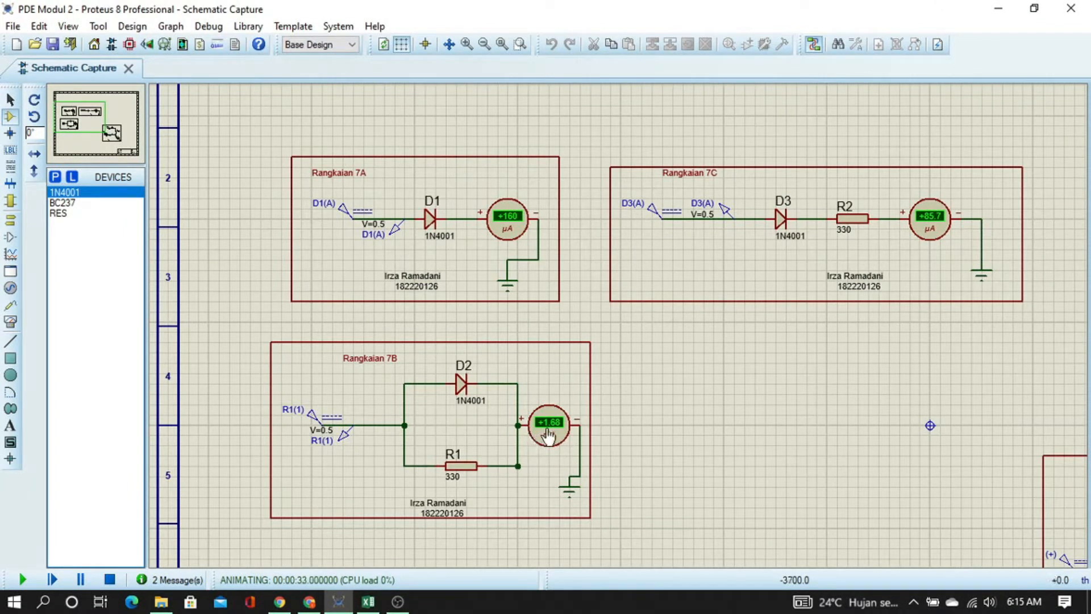
pyautogui.hotkey('alt', 'Tab')
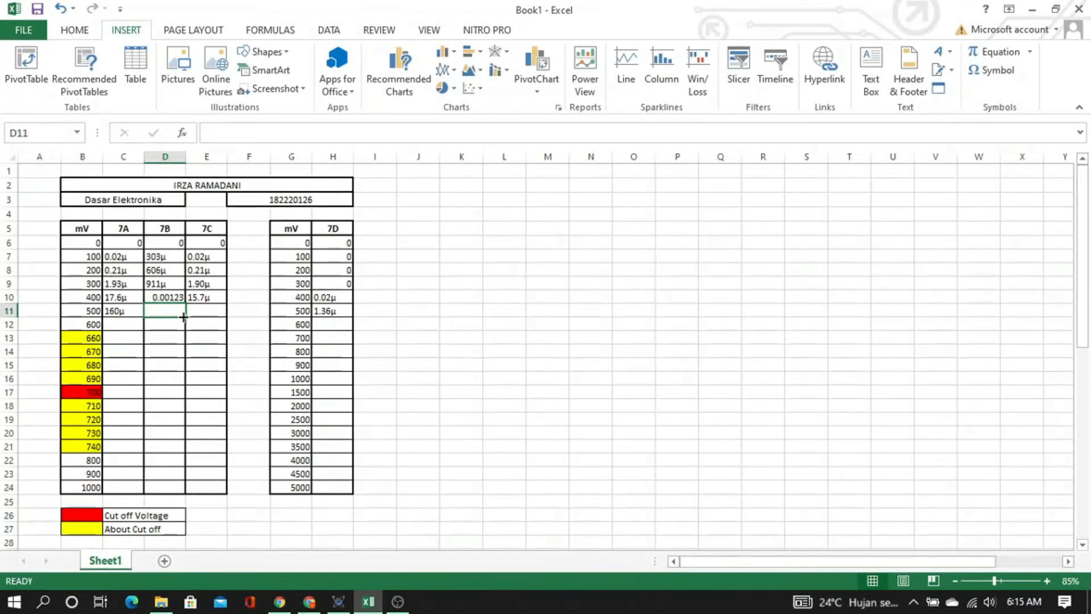
pyautogui.write('0')
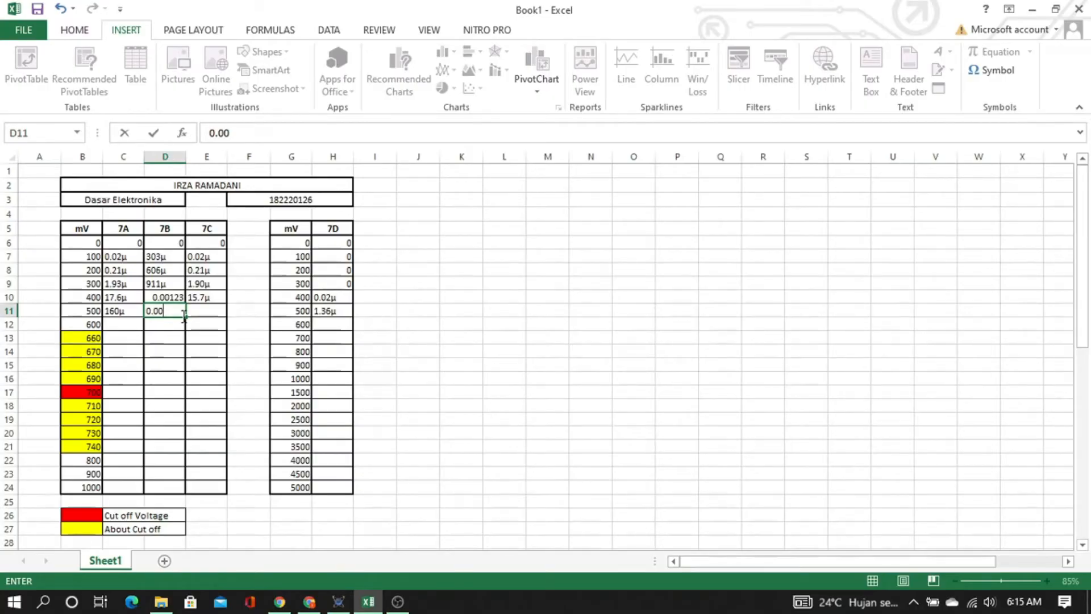
pyautogui.hotkey('alt', 'Tab')
pyautogui.hotkey('alt', 'Tab')
pyautogui.write('1')
pyautogui.press('BackSpace')
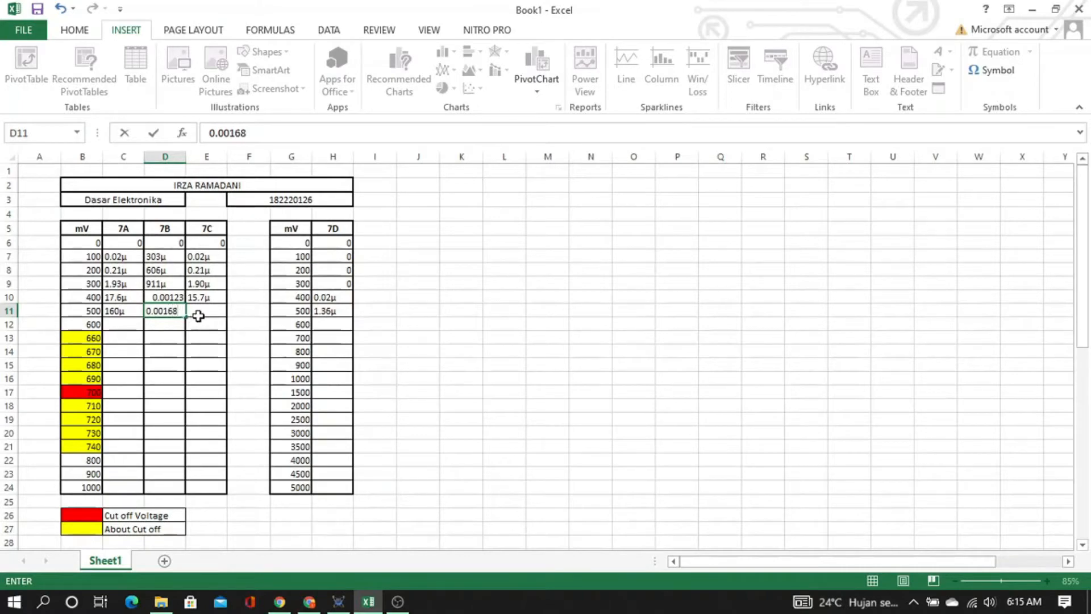
# Check the Rangkaian 7C ammeter in Proteus, enter 85.7µ for 500 mV in Excel cell E11, and select row 12
pyautogui.click(199, 316)
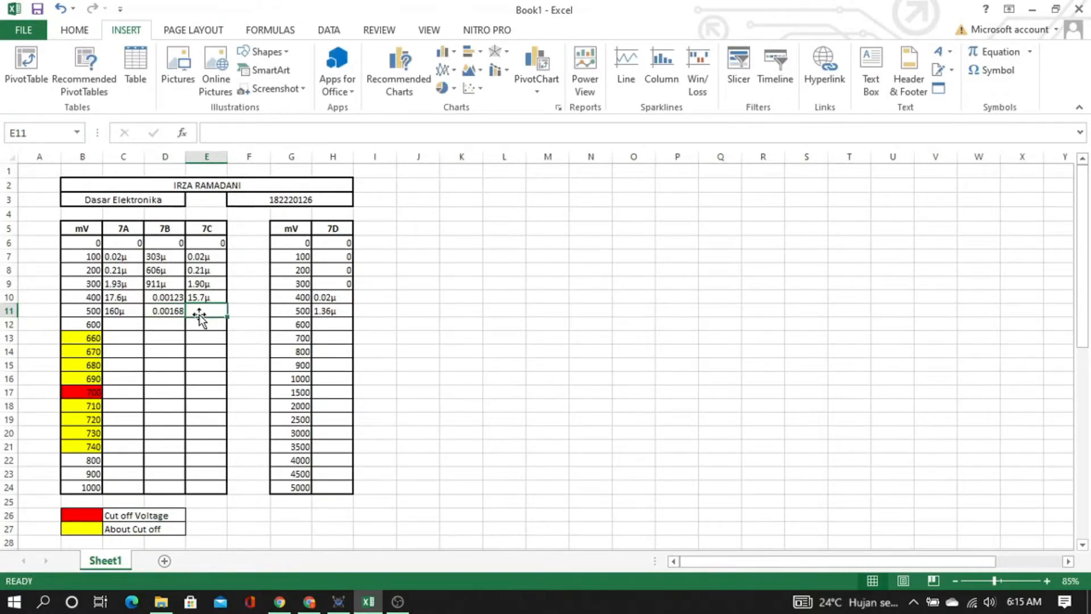
pyautogui.hotkey('alt', 'Tab')
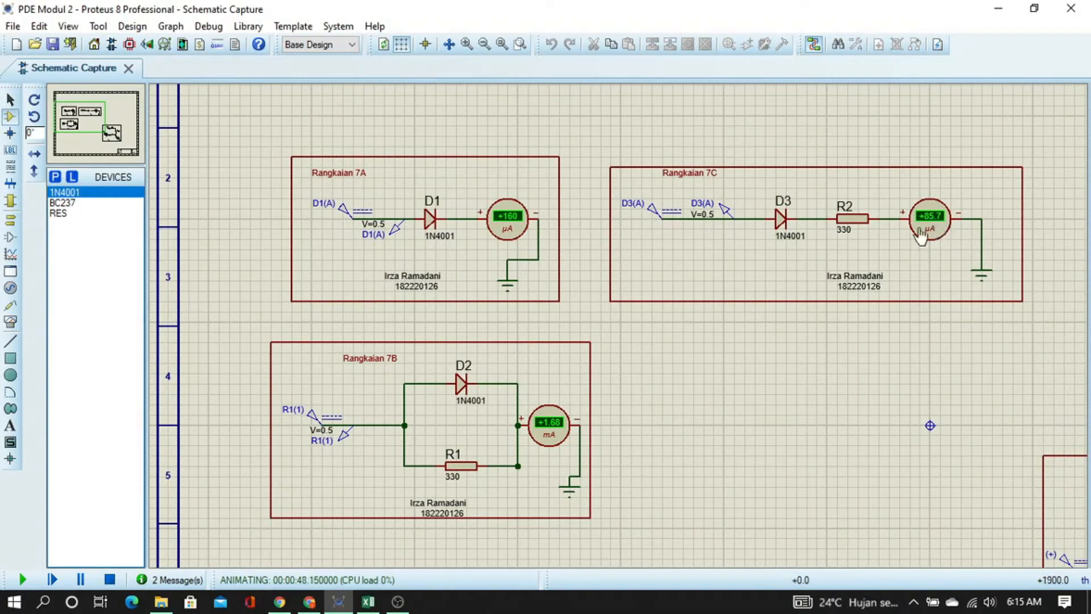
pyautogui.hotkey('alt', 'Tab')
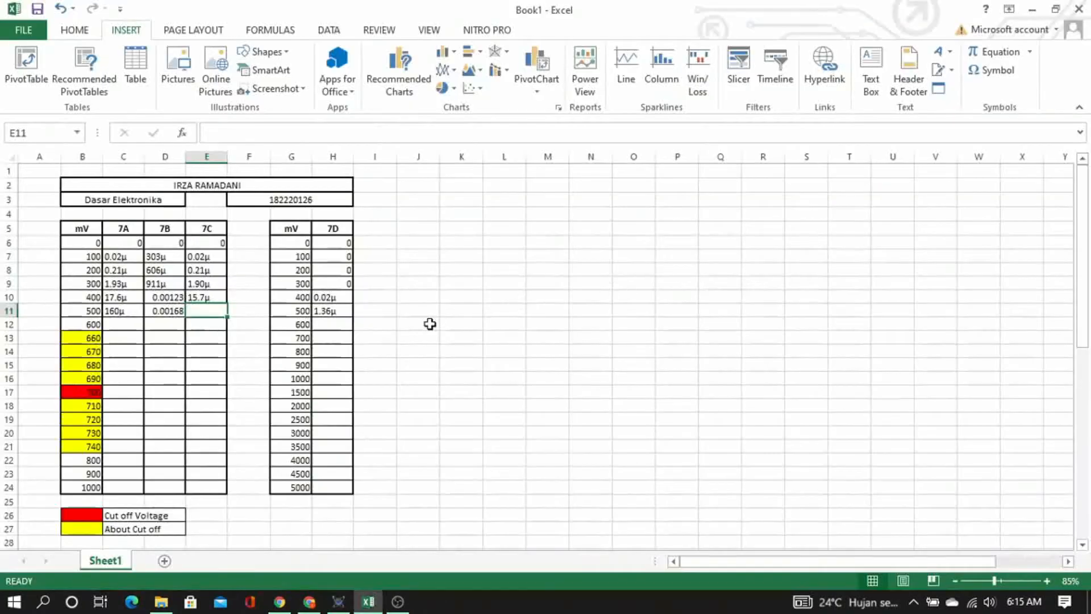
pyautogui.write('85.7µ')
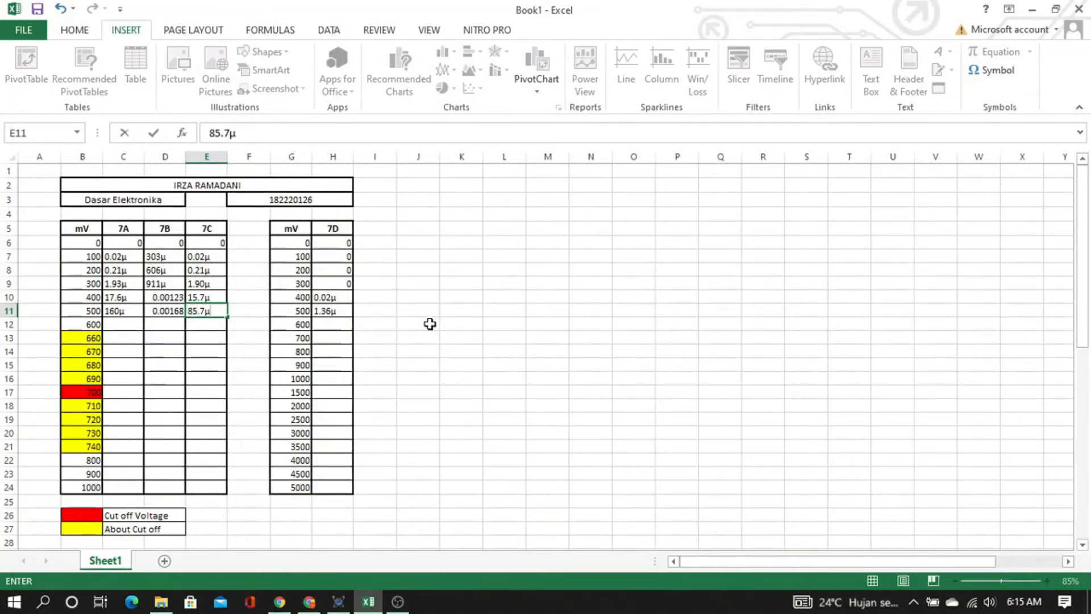
pyautogui.press('Return')
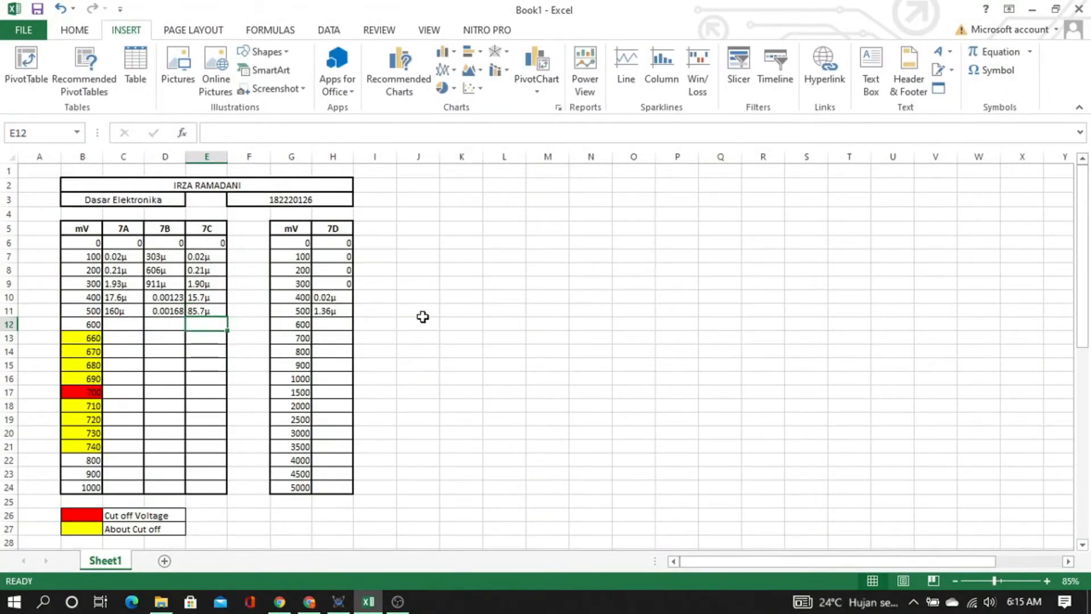
pyautogui.click(15, 324)
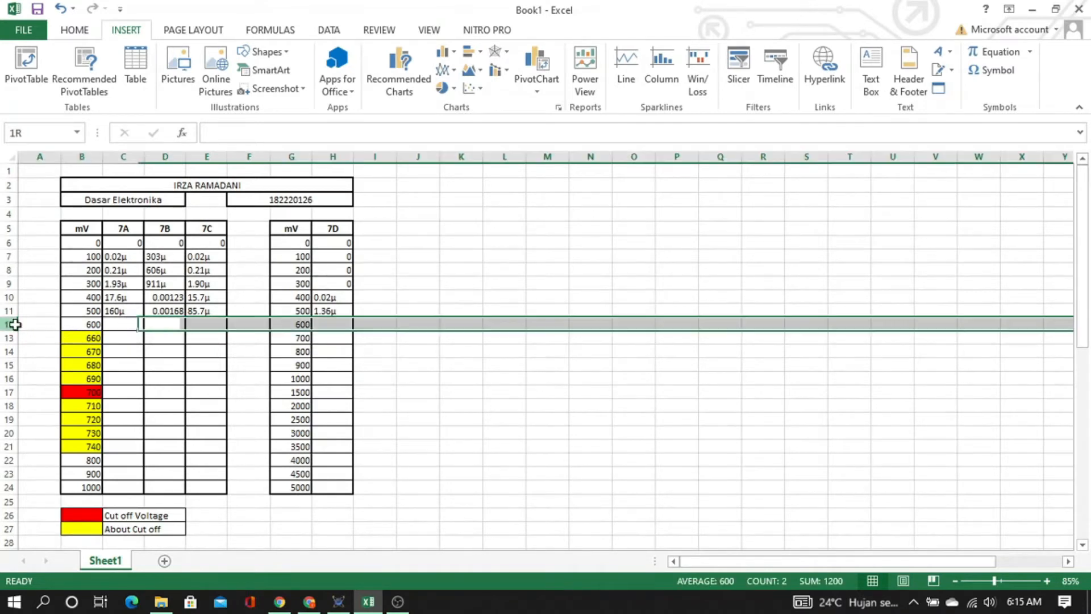
# Switch to Proteus, stop the simulation, and set the Rangkaian 7A DC generator D1(A) to 600m volts
pyautogui.click(195, 346)
pyautogui.hotkey('alt', 'Tab')
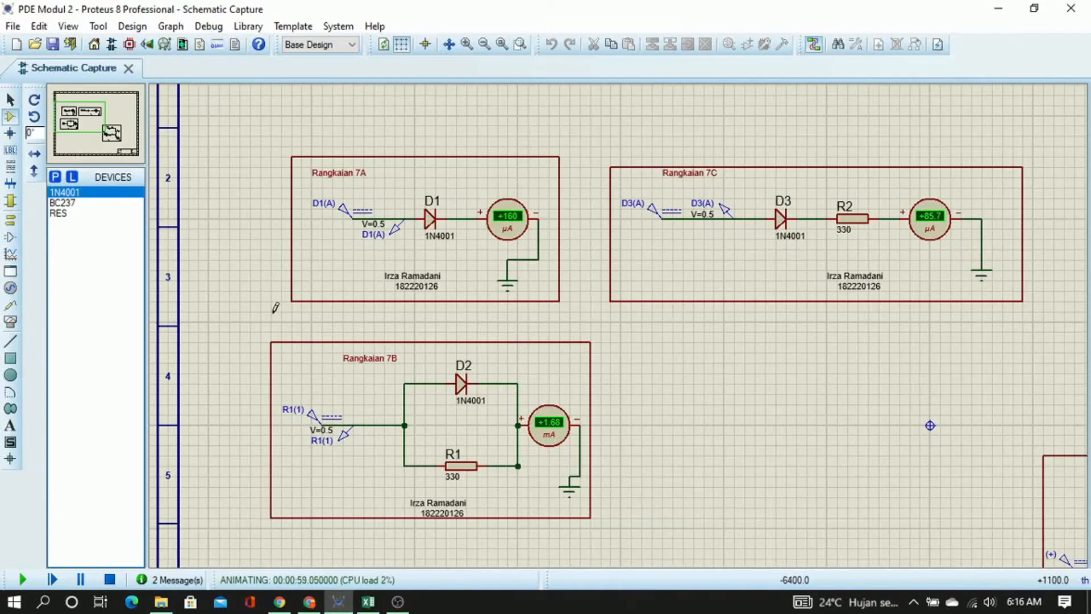
pyautogui.click(112, 579)
pyautogui.doubleClick(345, 210)
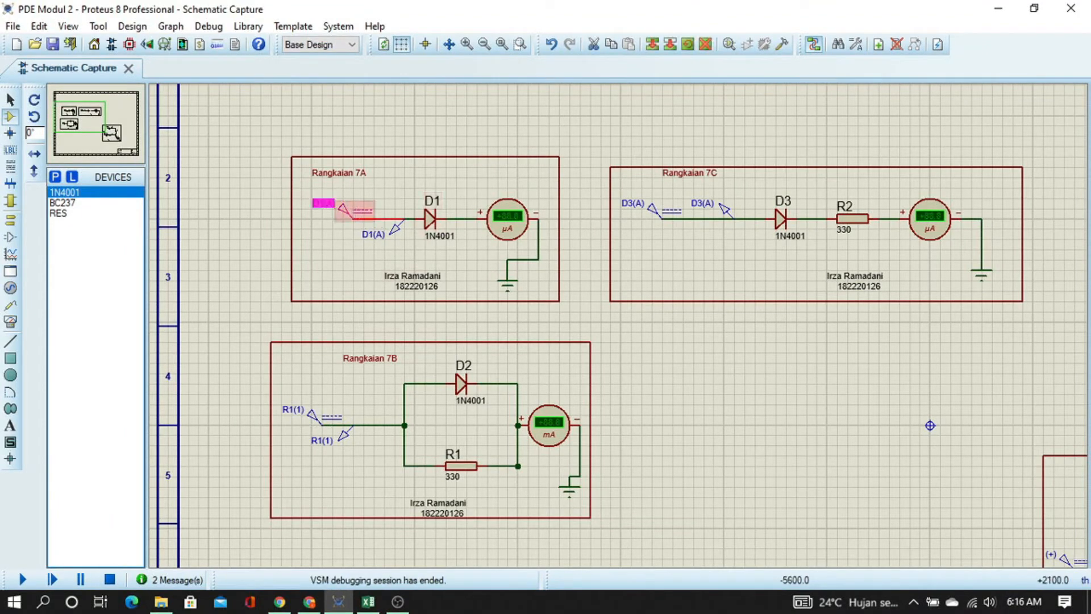
pyautogui.click(640, 130)
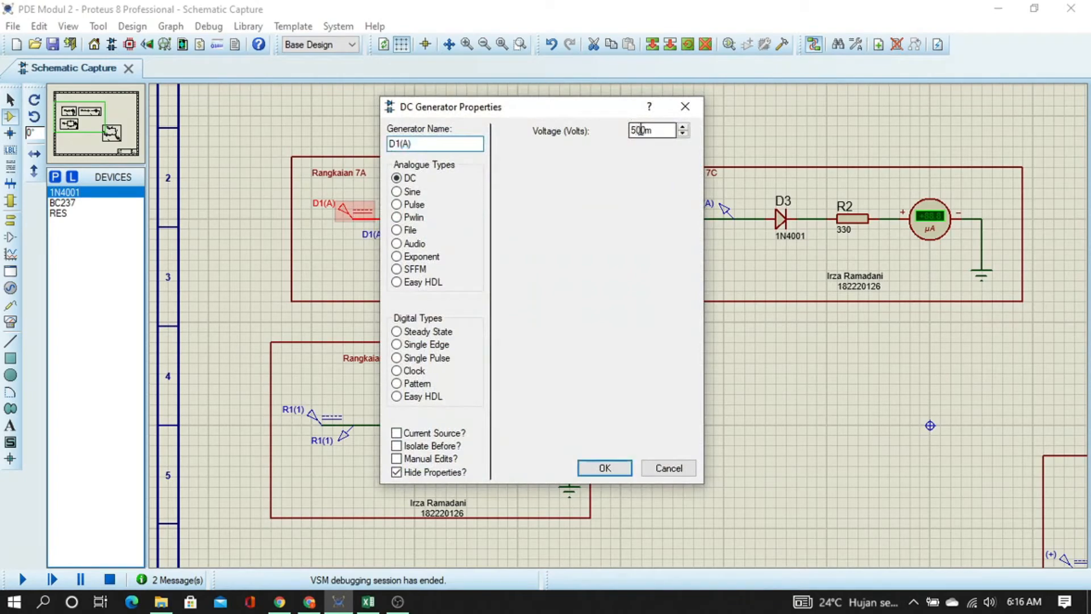
pyautogui.press('BackSpace')
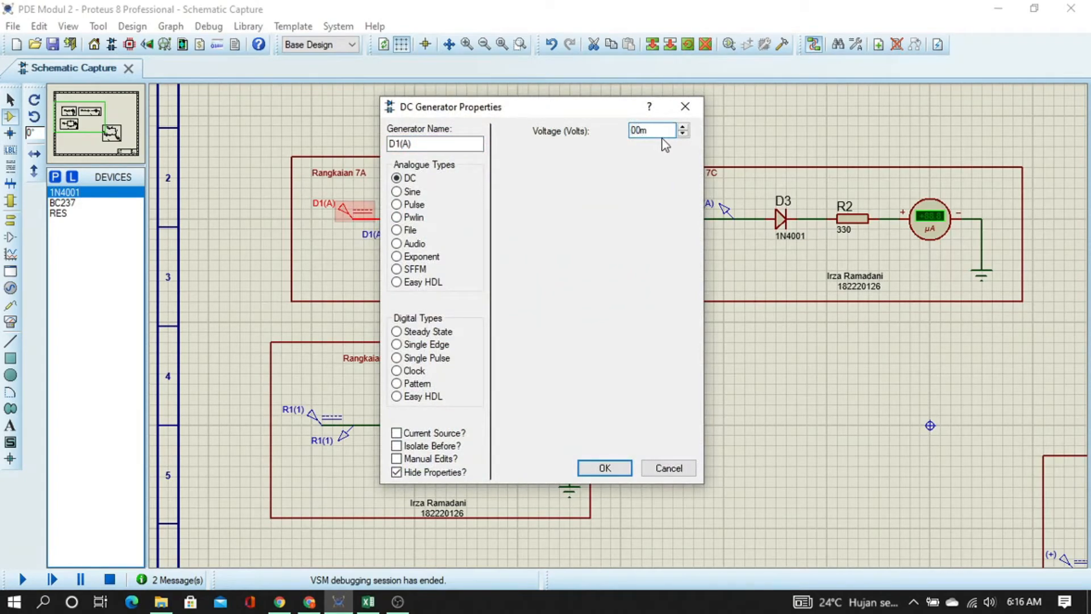
pyautogui.press('Return')
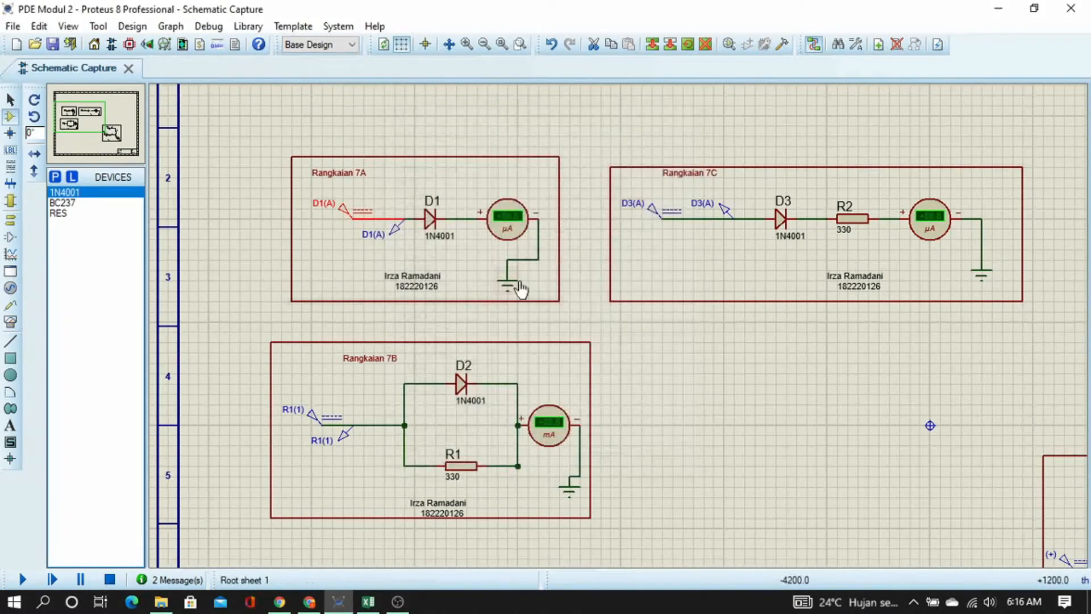
# Set the DC generators D3(A) in Rangkaian 7C and R1(1) in Rangkaian 7B to 600m volts
pyautogui.doubleClick(664, 215)
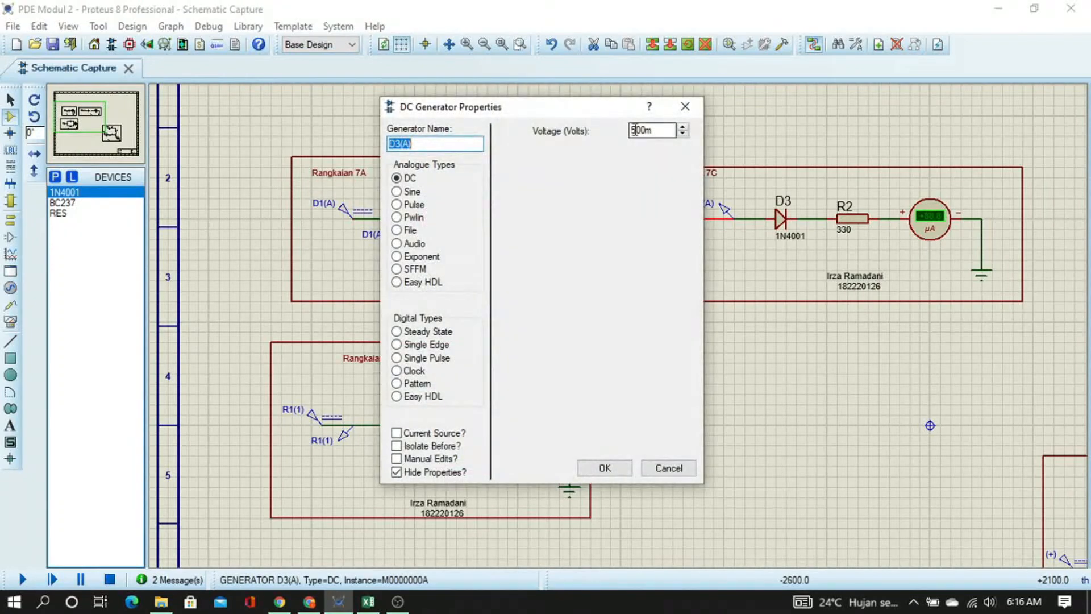
pyautogui.click(634, 130)
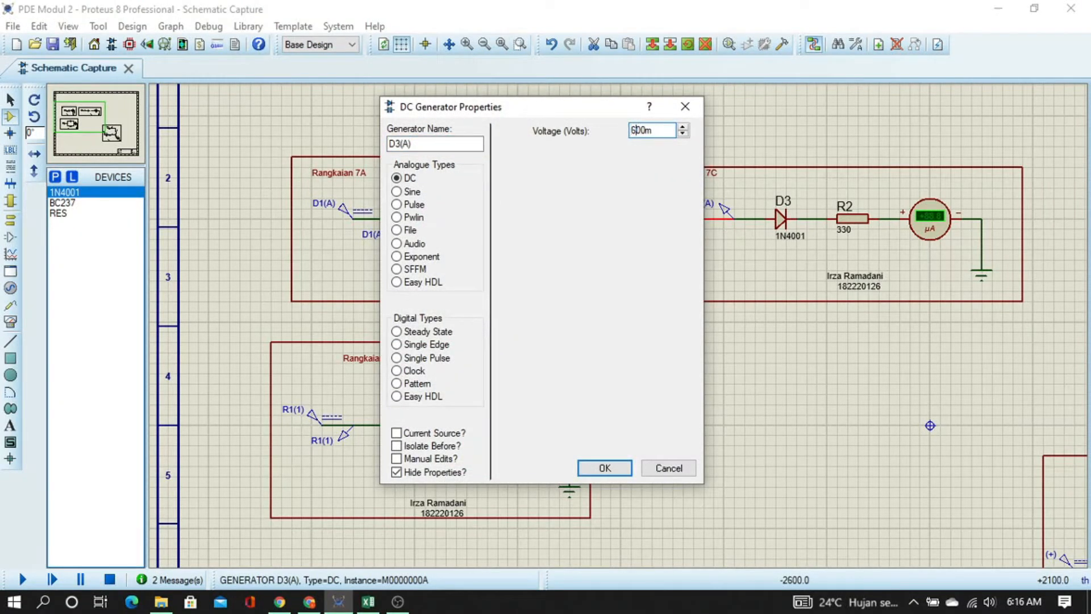
pyautogui.press('Return')
pyautogui.doubleClick(323, 415)
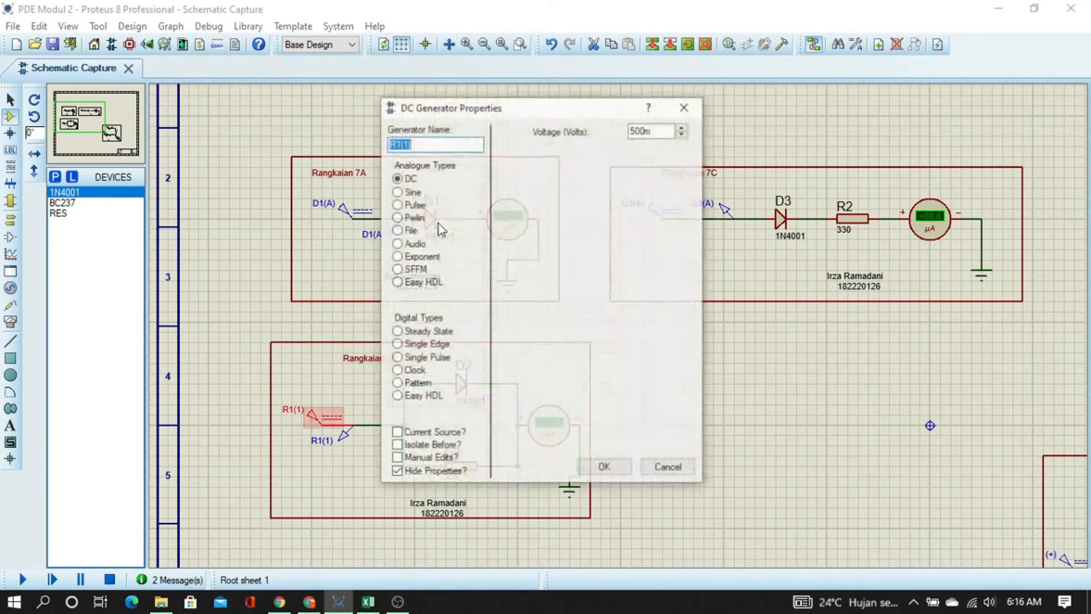
pyautogui.click(632, 130)
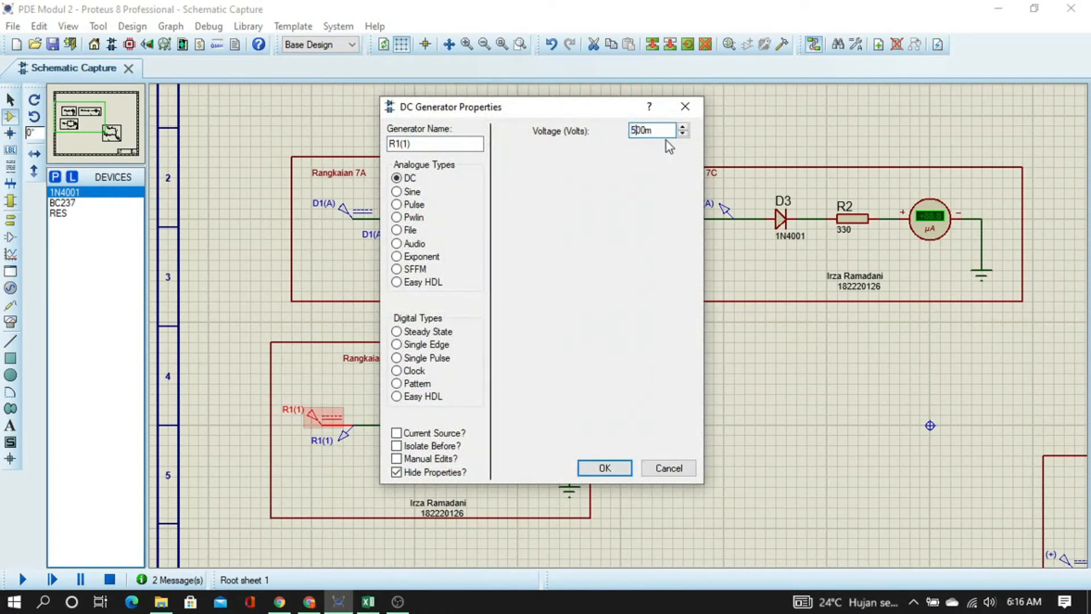
pyautogui.press('Return')
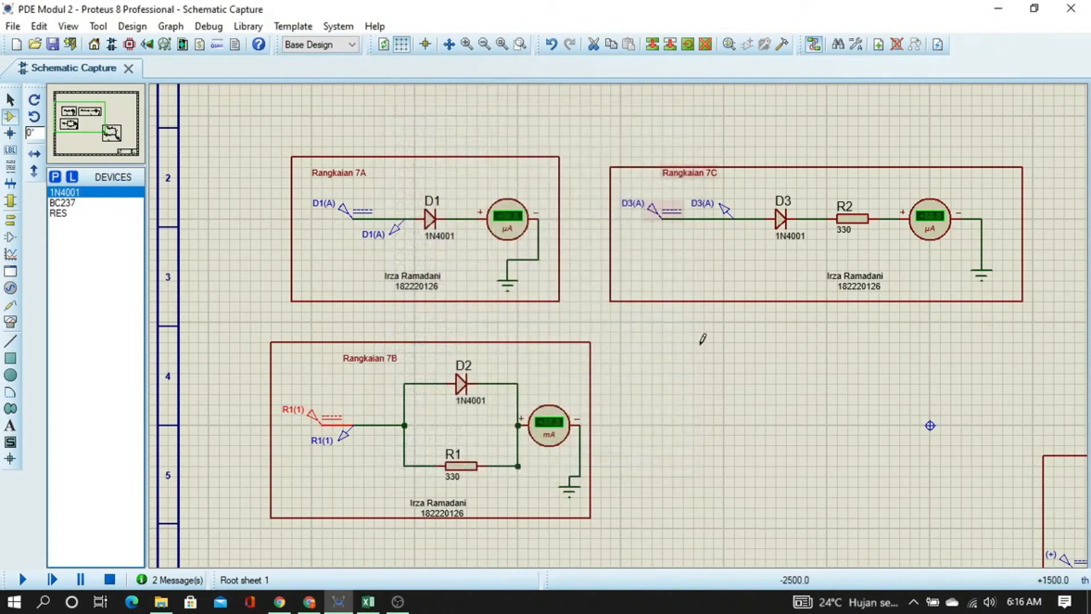
# Set the base-side DC generator (+) in Rangkaian 7D to 600m volts
pyautogui.middleClick(981, 492)
pyautogui.scroll(-1, 981, 492)
pyautogui.click(522, 282)
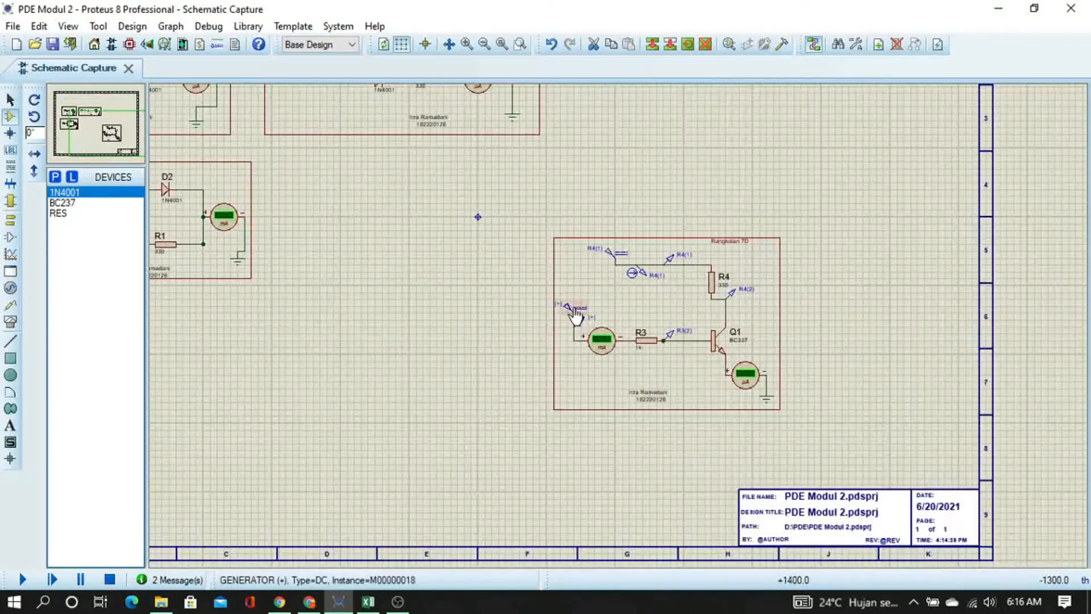
pyautogui.doubleClick(572, 308)
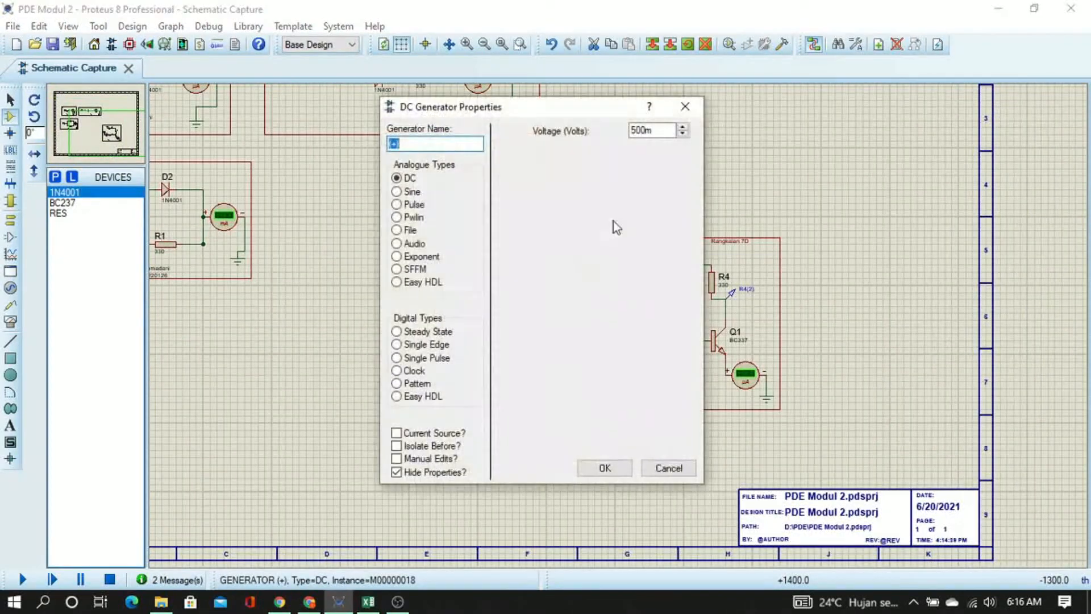
pyautogui.click(636, 130)
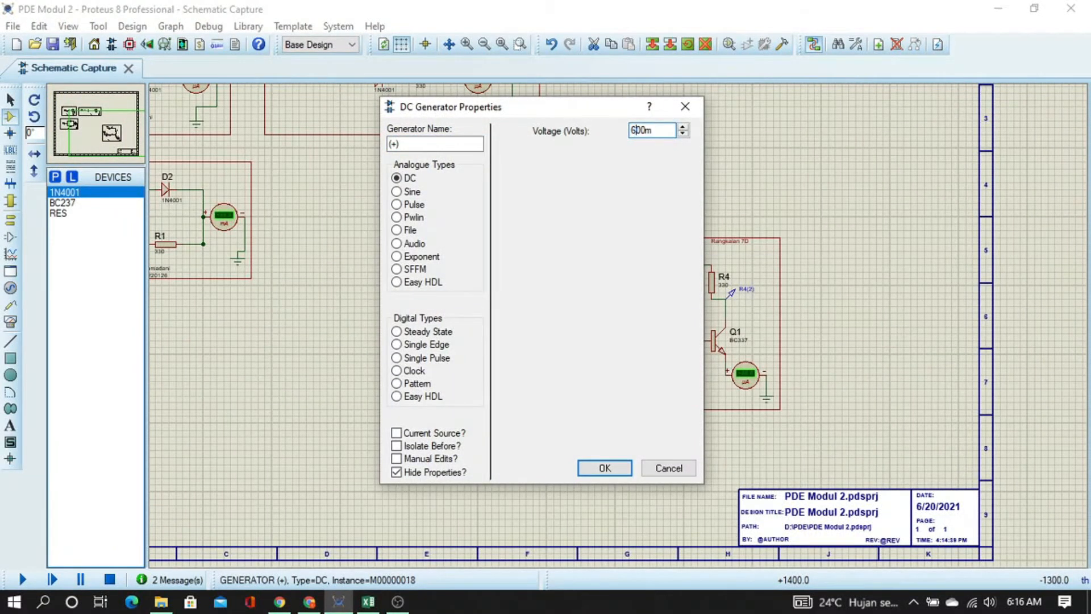
pyautogui.press('Return')
# Run the simulation with the 600m generator voltages and check the Rangkaian 7A, 7B and 7C ammeters
pyautogui.scroll(1, 477, 214)
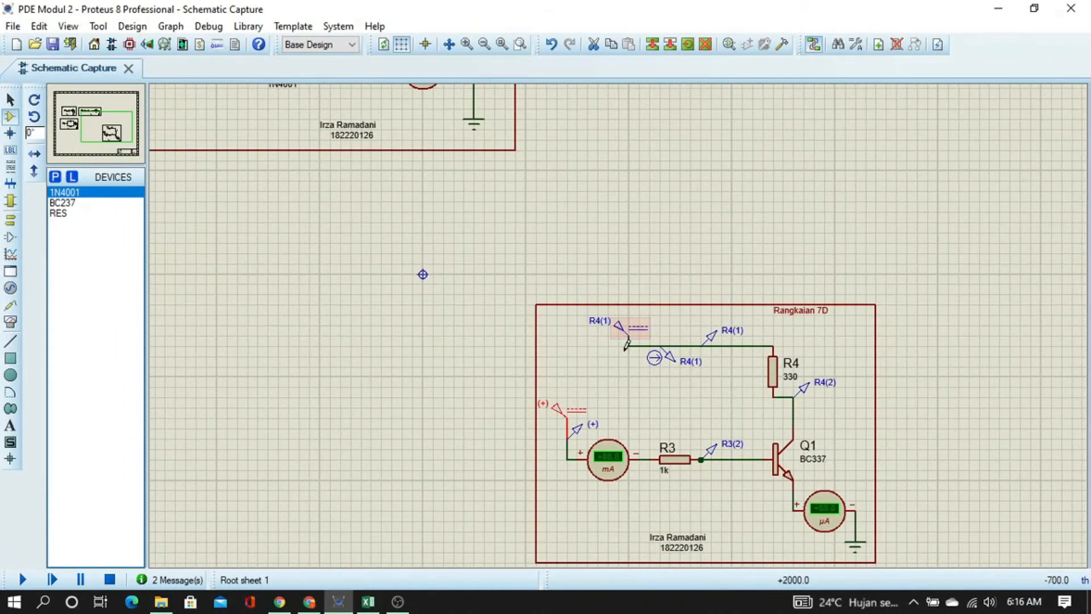
pyautogui.scroll(1, 627, 344)
pyautogui.middleClick(634, 355)
pyautogui.click(568, 236)
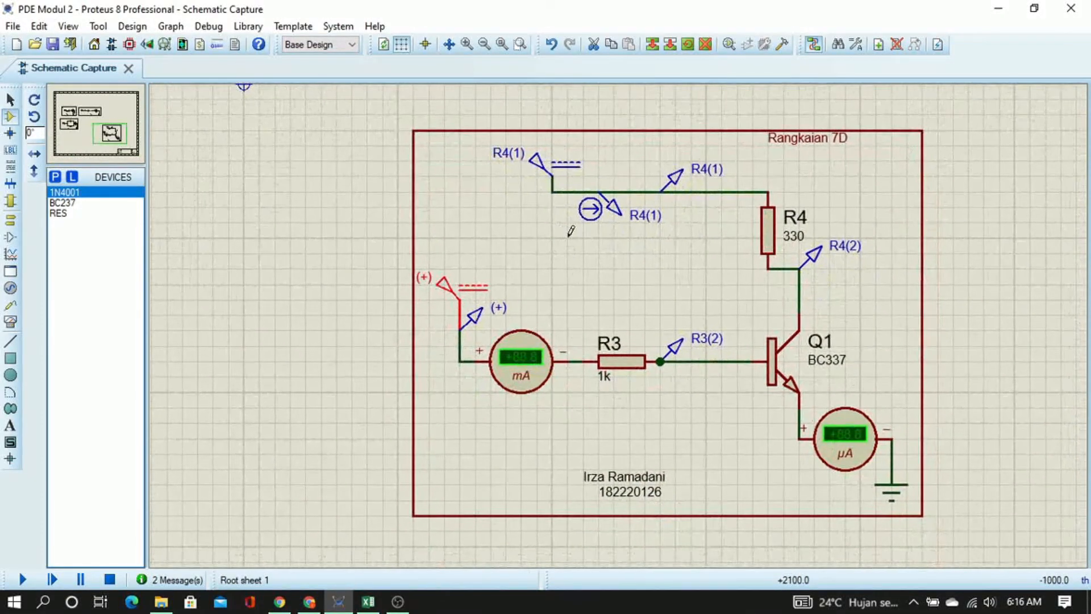
pyautogui.scroll(-1, 571, 231)
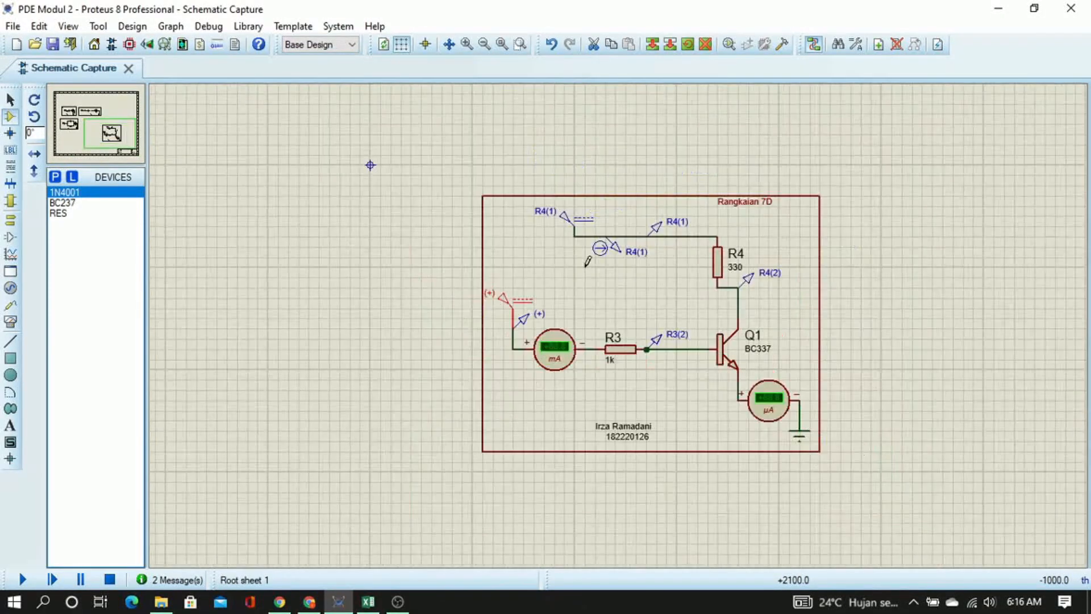
pyautogui.middleClick(441, 178)
pyautogui.click(971, 460)
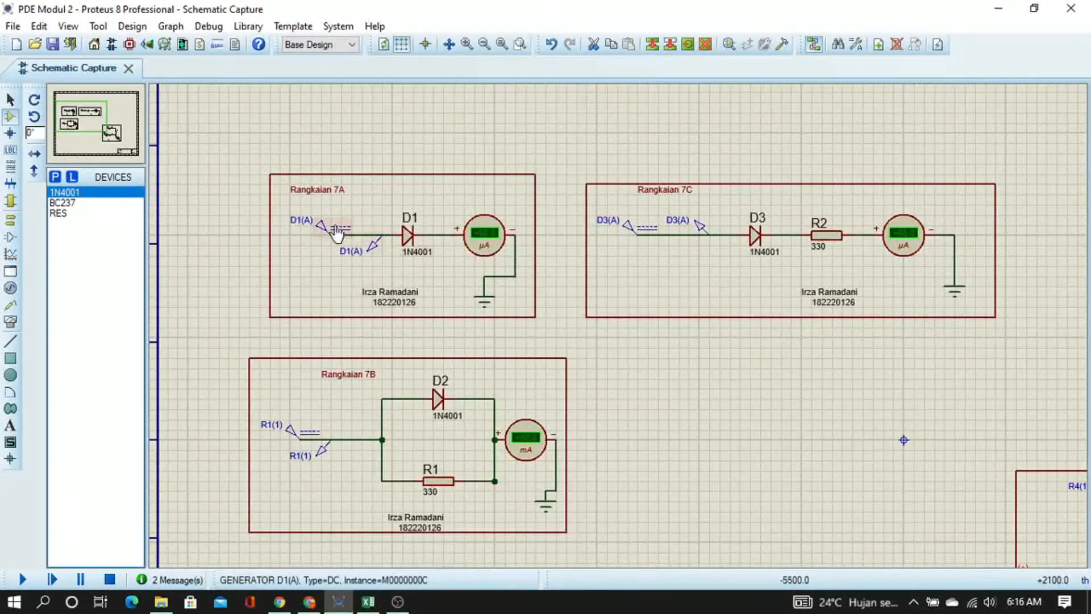
pyautogui.click(22, 580)
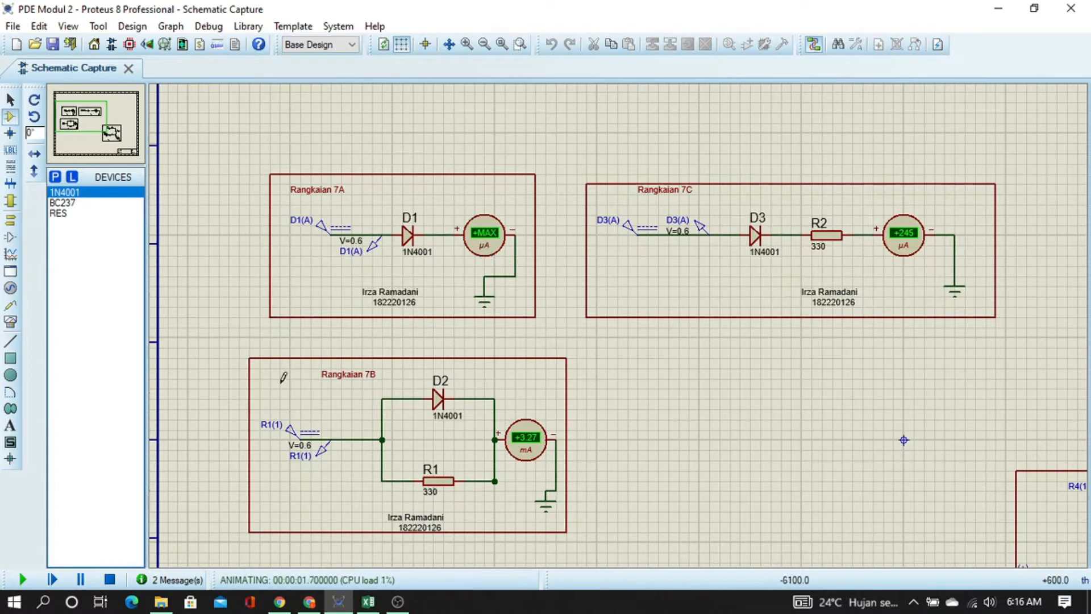
# Stop the simulation, change the Rangkaian 7A ammeter's display range to Milliamps, and run the simulation again
pyautogui.click(110, 579)
pyautogui.doubleClick(480, 242)
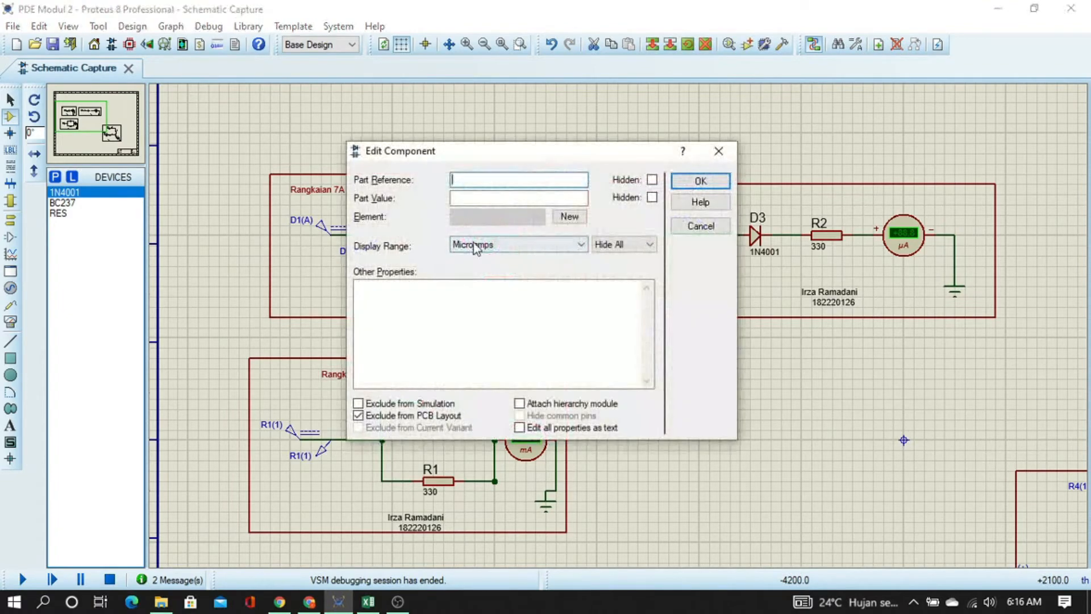
pyautogui.click(535, 244)
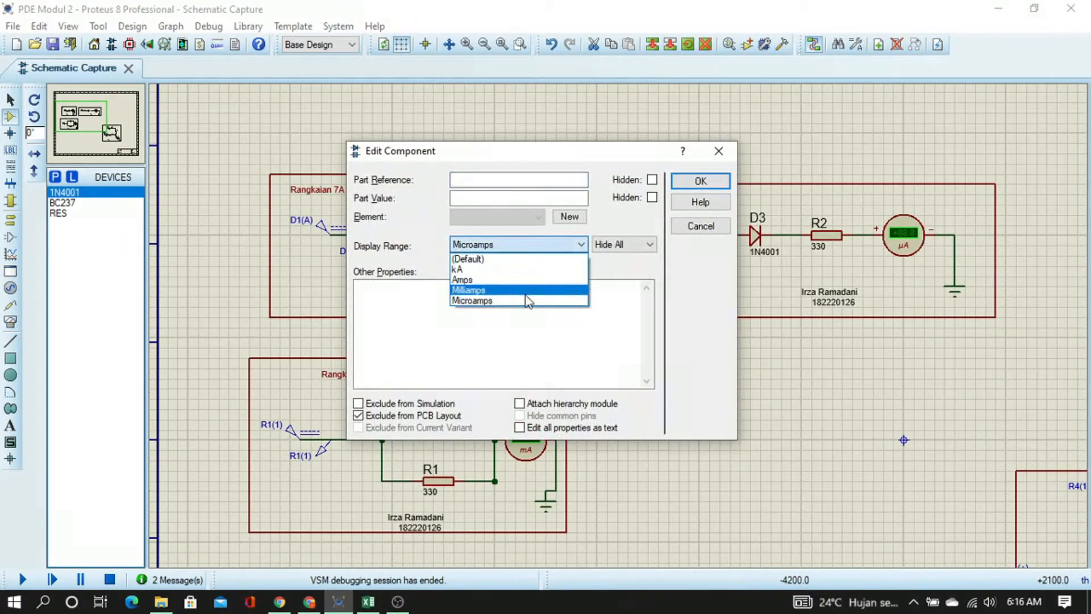
pyautogui.click(526, 291)
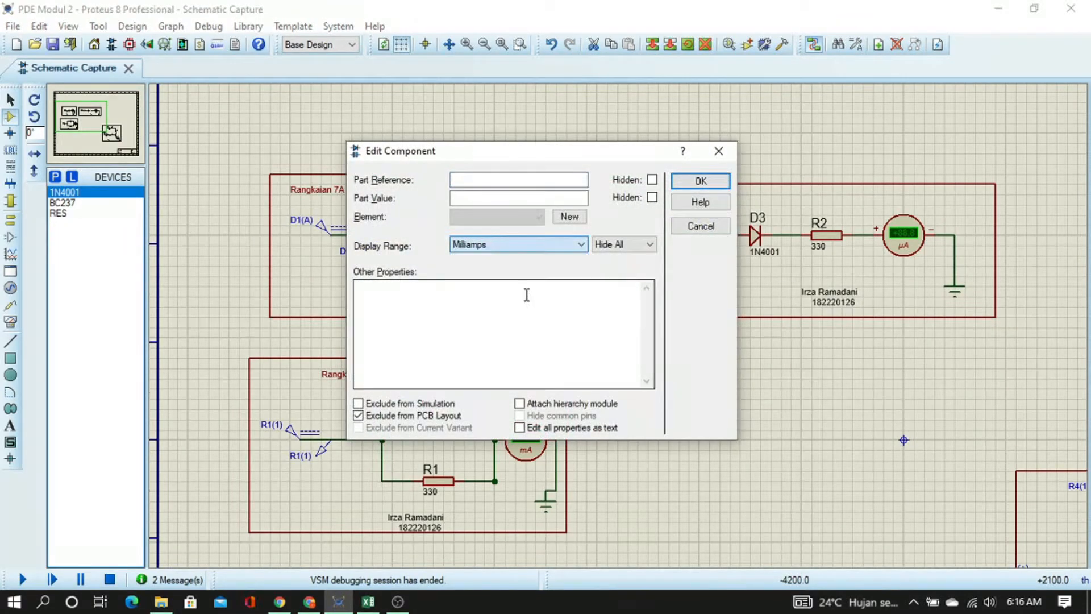
pyautogui.click(689, 183)
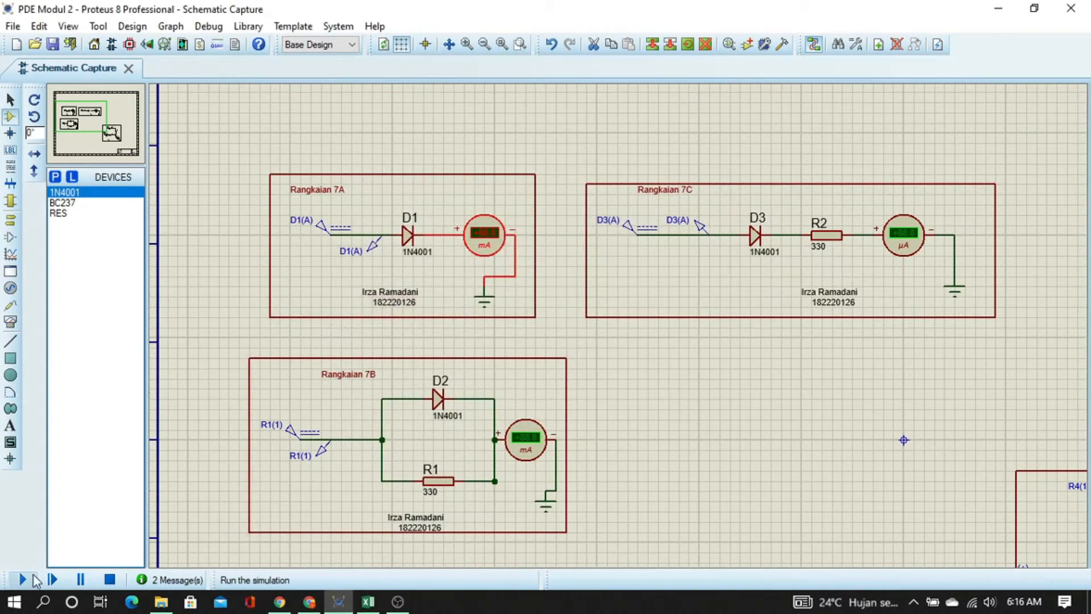
pyautogui.click(31, 577)
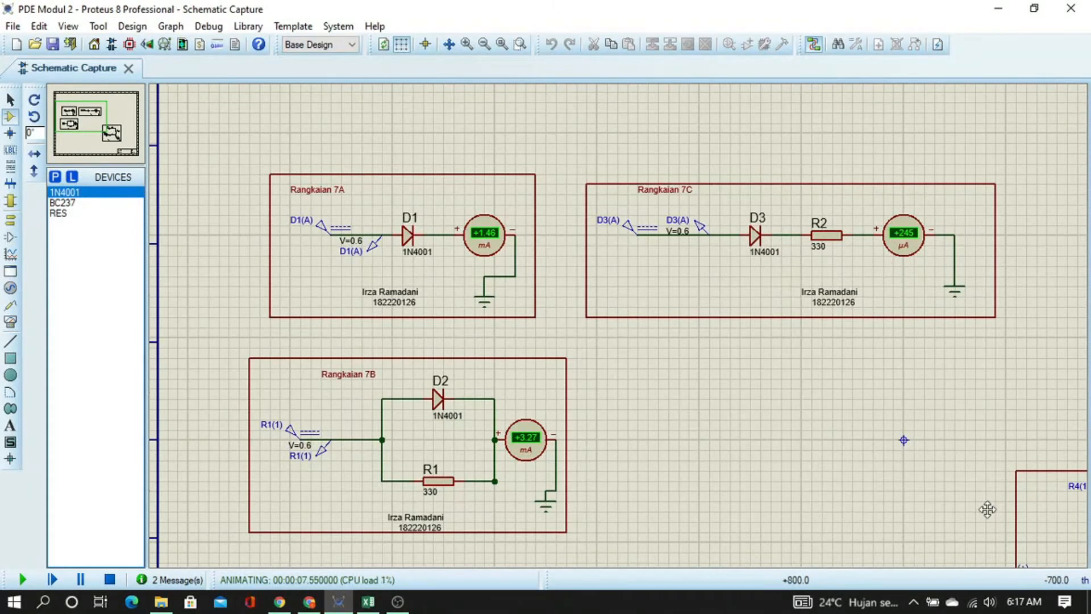
# Check the Rangkaian 7D emitter ammeter in Proteus and enter 64.1µ as the 7D result for 600 mV in Excel cell H12
pyautogui.moveTo(987, 509); pyautogui.dragTo(485, 258)
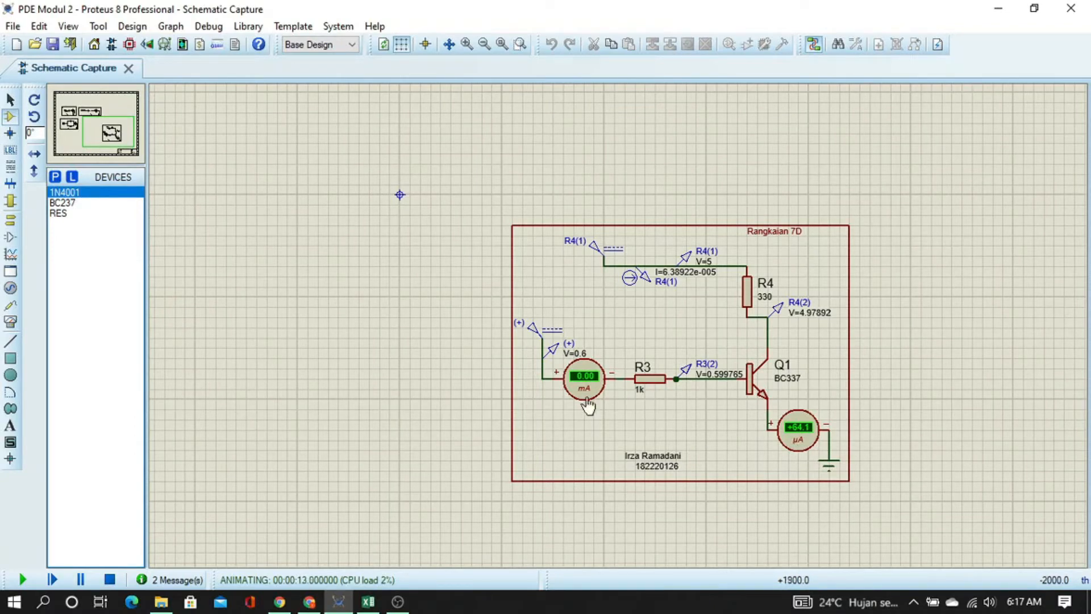
pyautogui.hotkey('alt', 'Tab')
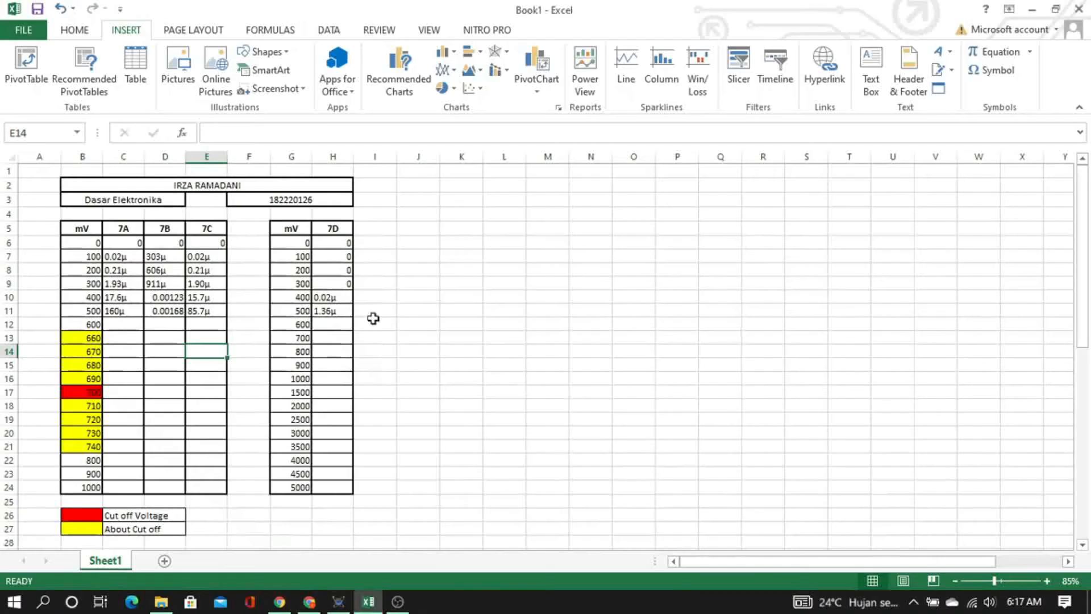
pyautogui.click(324, 325)
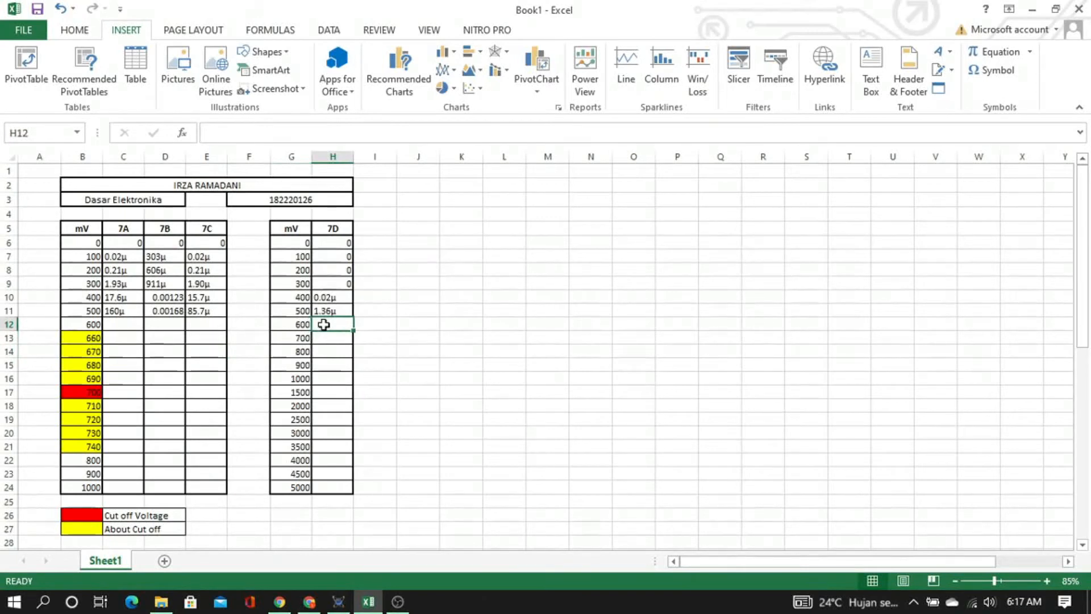
pyautogui.write('64.1')
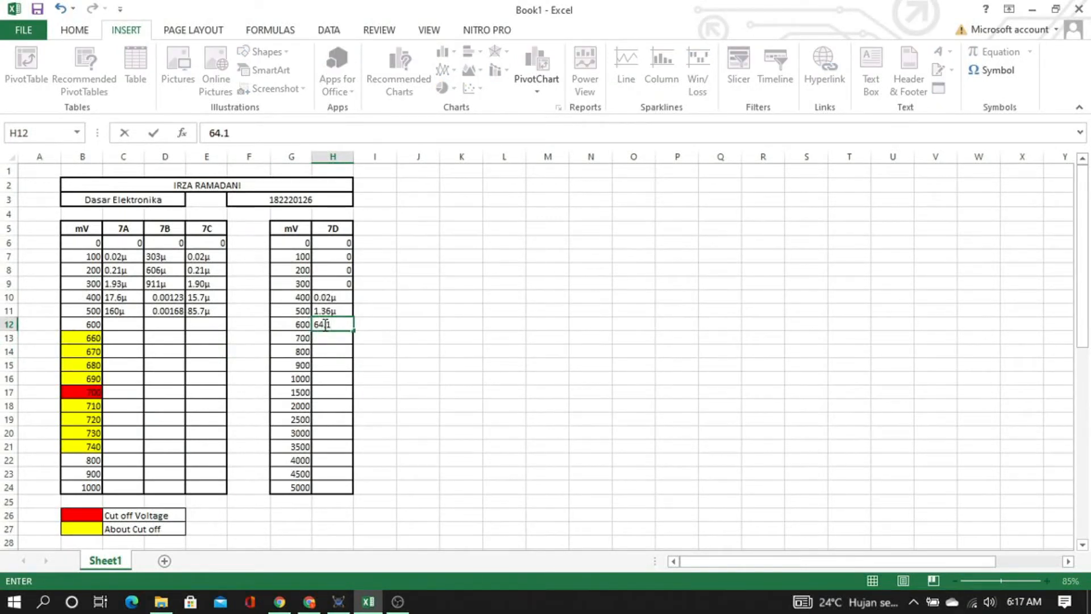
pyautogui.write('µ')
pyautogui.press('Return')
pyautogui.press('Left')
pyautogui.press('Left')
pyautogui.press('Left')
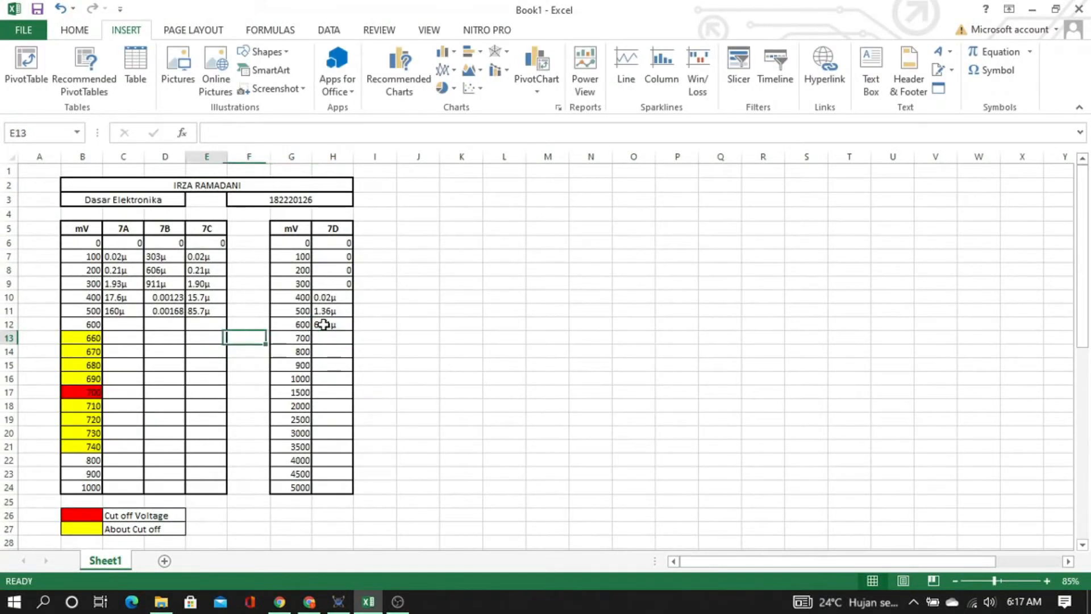
# Check the Rangkaian 7C ammeter in Proteus and enter 245µ as the 7C result for 600 mV in Excel cell E12
pyautogui.hotkey('alt', 'Tab')
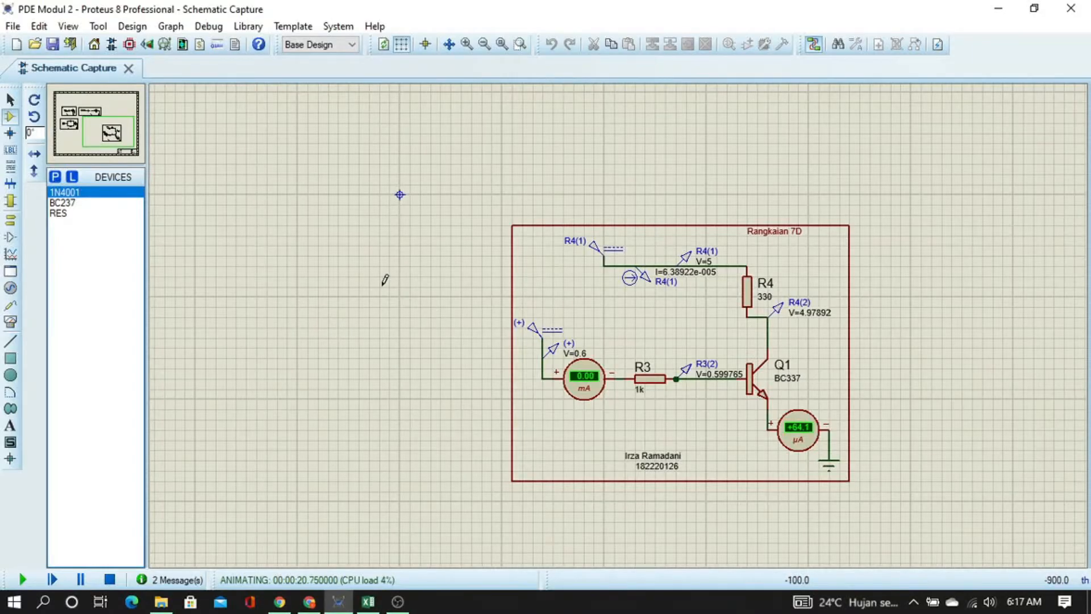
pyautogui.moveTo(385, 280); pyautogui.dragTo(885, 511)
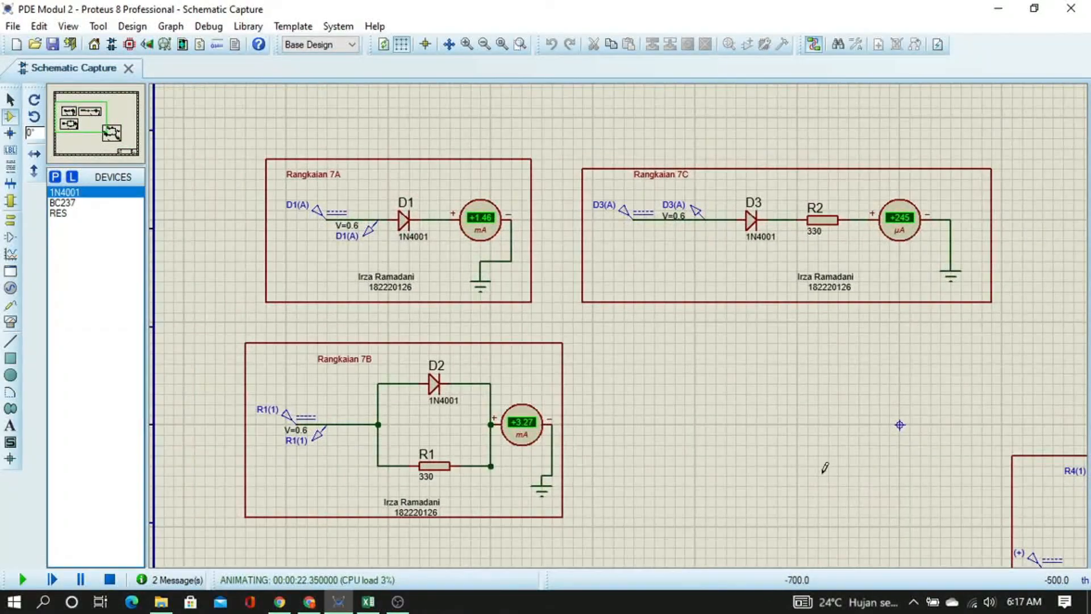
pyautogui.hotkey('alt', 'Tab')
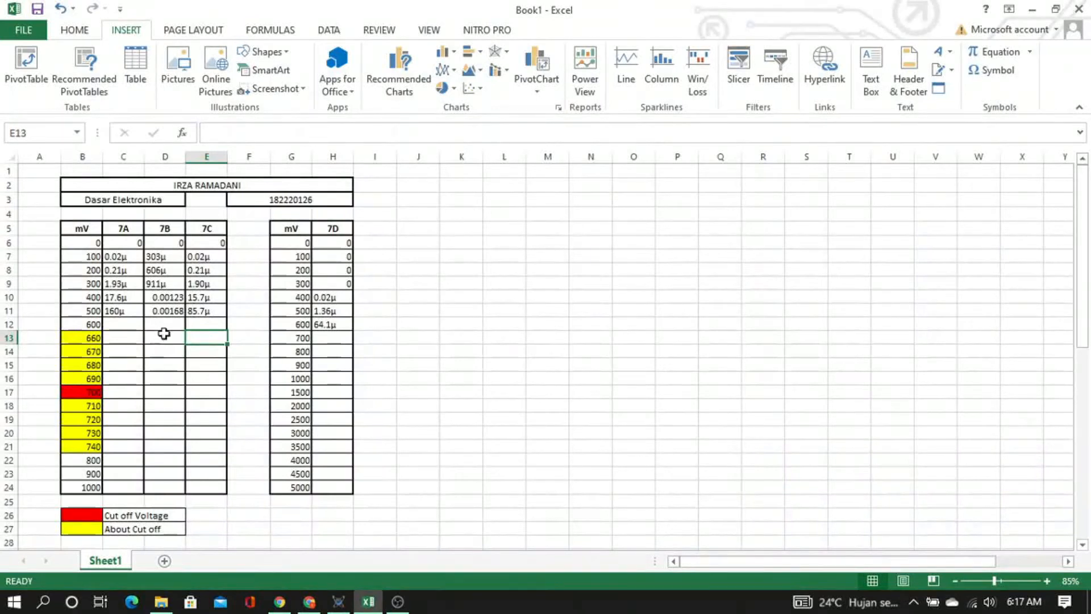
pyautogui.click(197, 322)
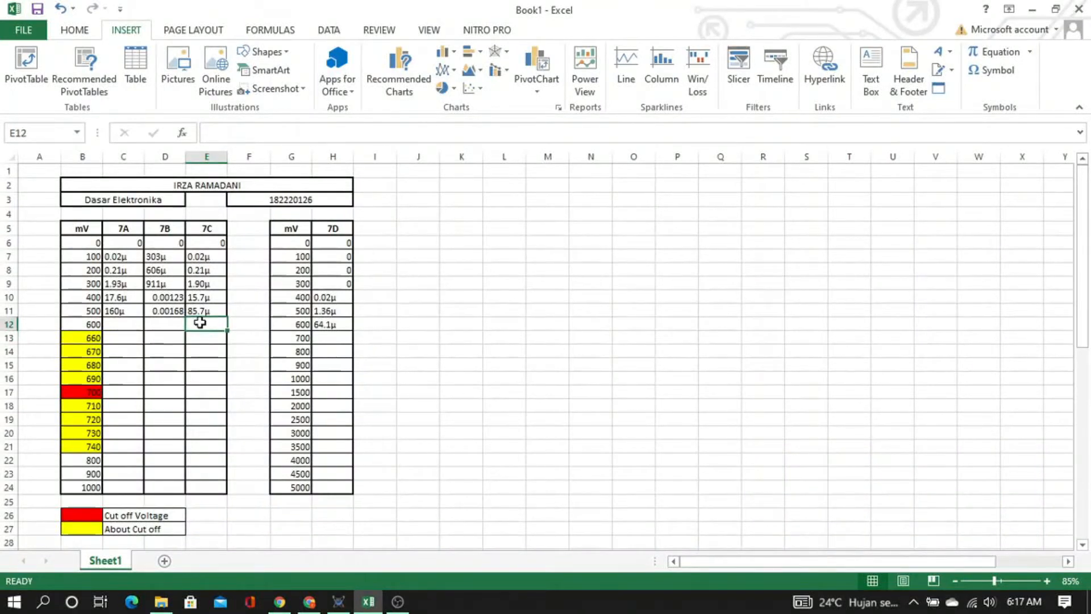
pyautogui.doubleClick(201, 323)
pyautogui.write('245µ')
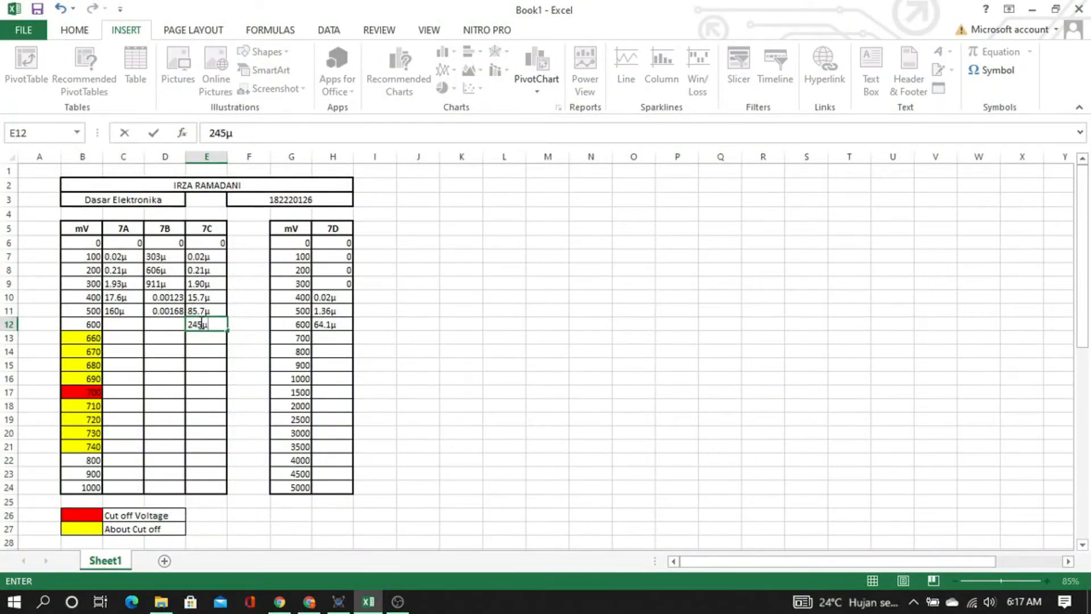
pyautogui.press('Return')
# Check the Rangkaian 7A ammeter in Proteus and enter 0.00146 as the 7A result for 600 mV in Excel cell C12
pyautogui.hotkey('alt', 'Tab')
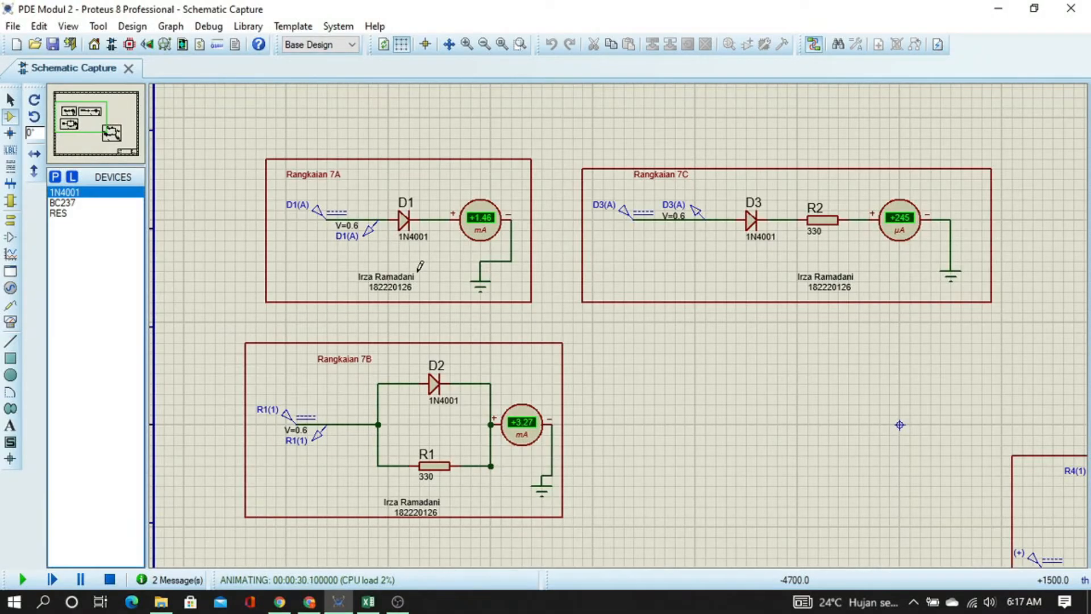
pyautogui.hotkey('alt', 'Tab')
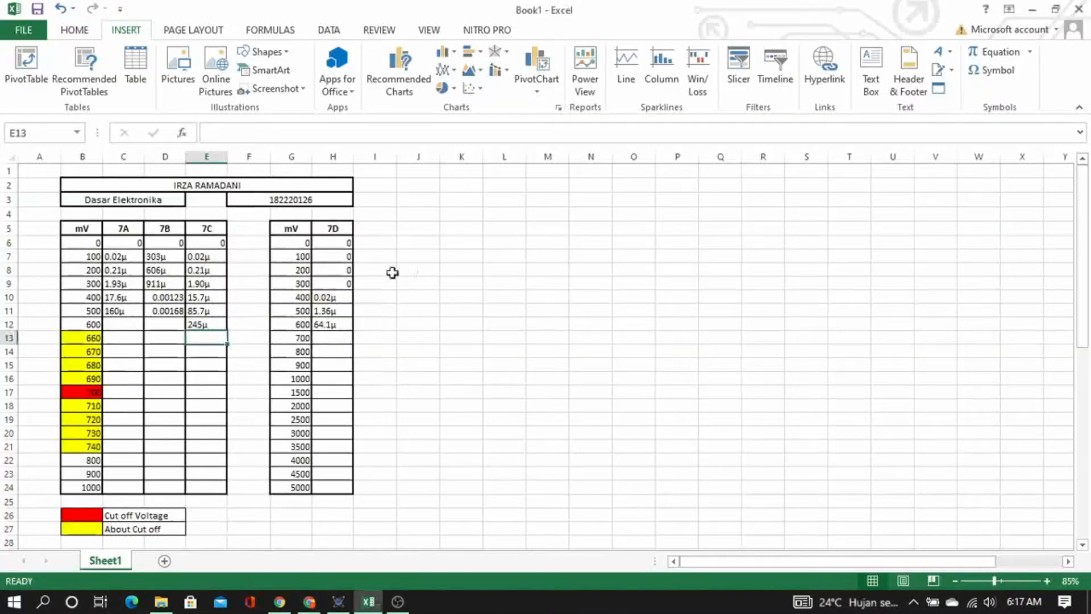
pyautogui.click(132, 323)
pyautogui.write('0')
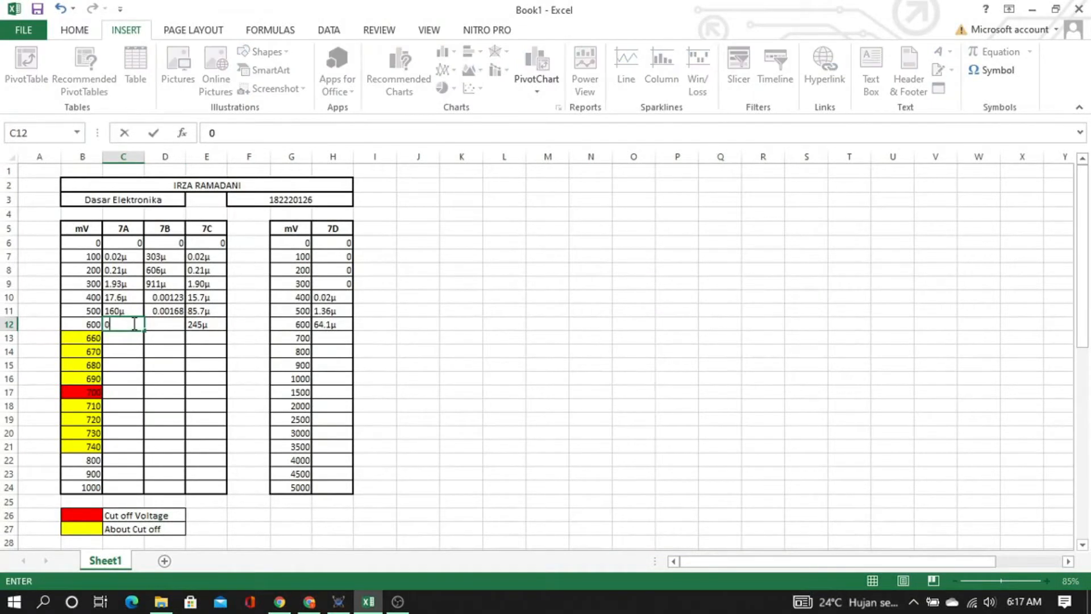
pyautogui.write('.00146')
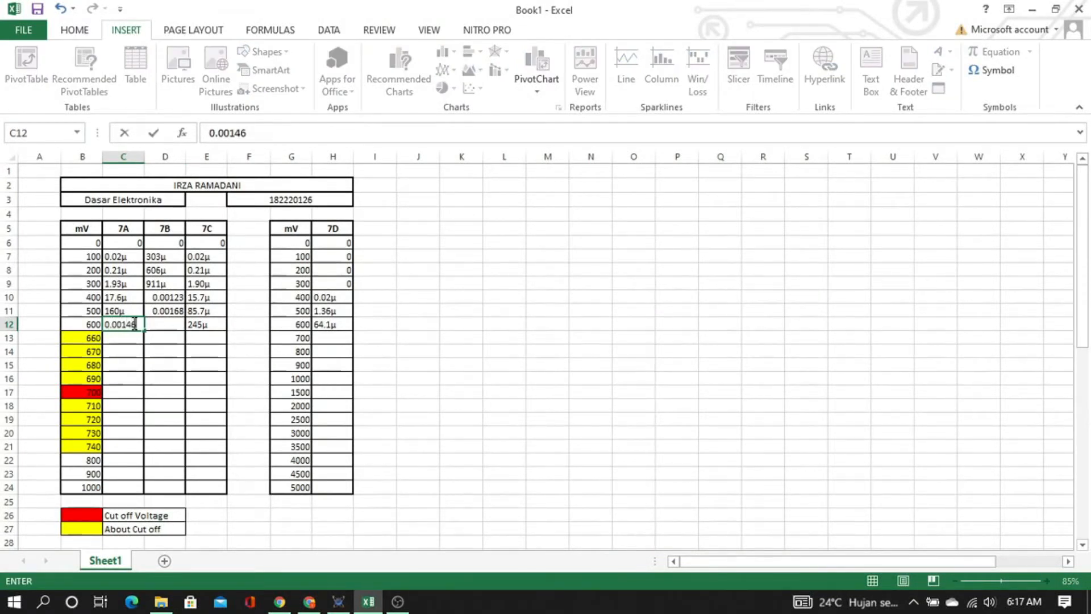
pyautogui.press('Tab')
# Check the Rangkaian 7B ammeter in Proteus and enter 0.00327 as the 7B result for 600 mV in Excel cell D12
pyautogui.hotkey('alt', 'Tab')
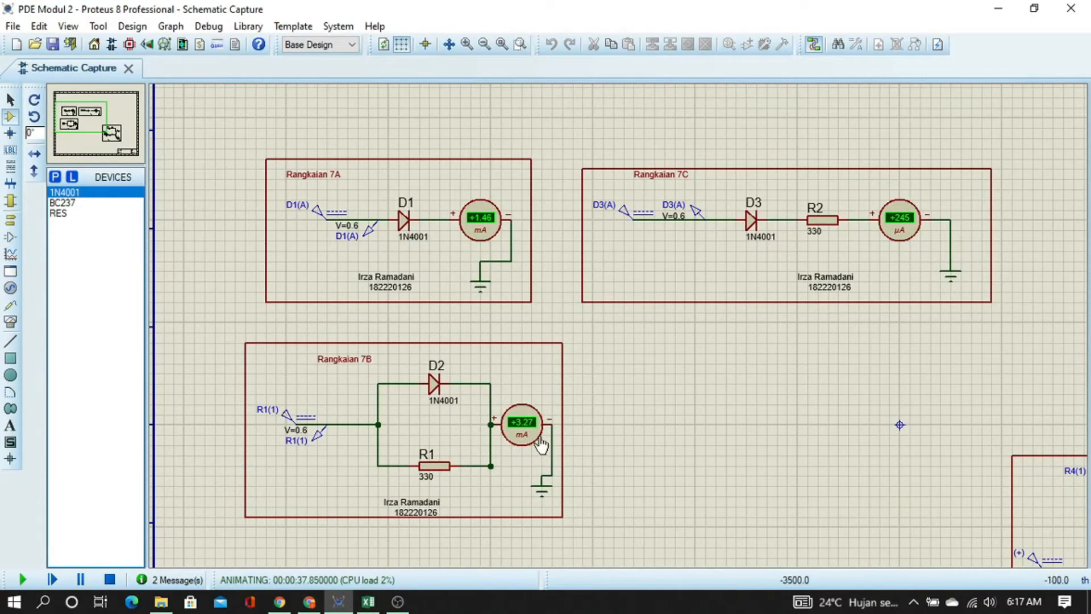
pyautogui.hotkey('alt', 'Tab')
pyautogui.write('0')
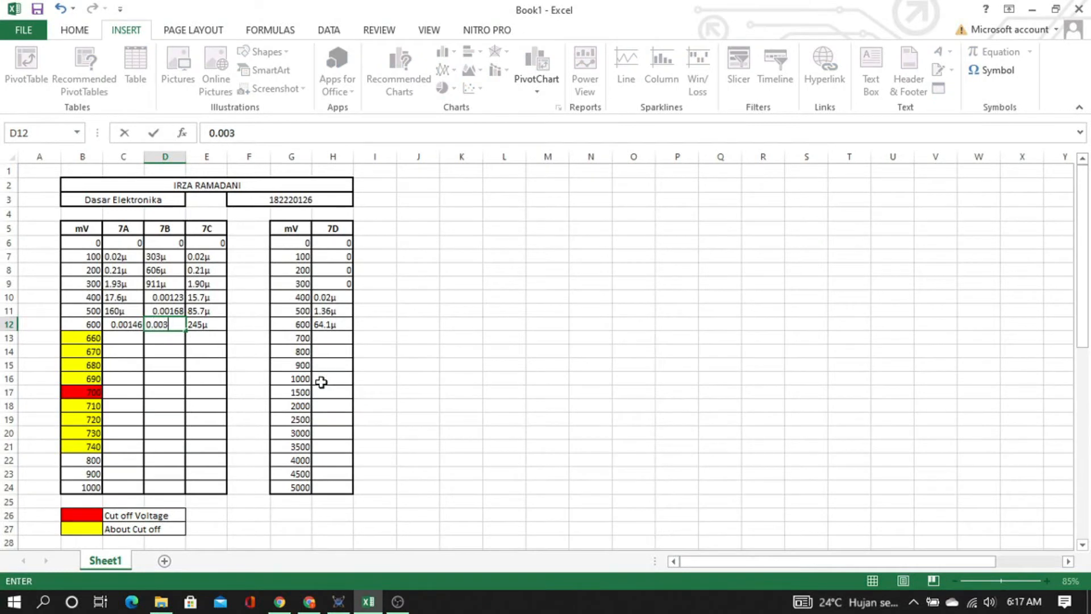
pyautogui.write('.00327')
pyautogui.press('Return')
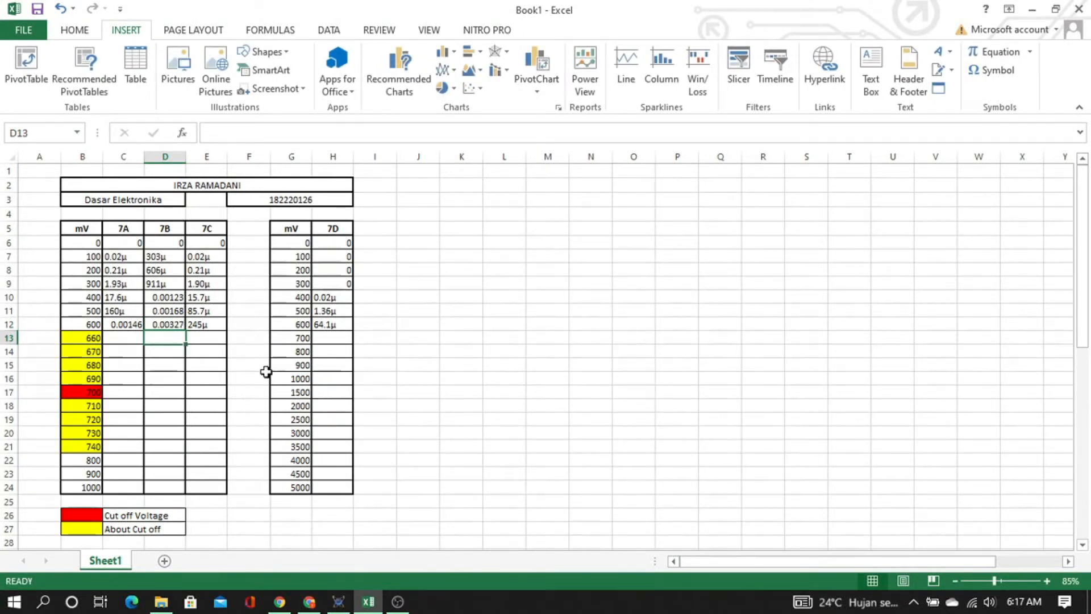
# Switch to Proteus, stop the simulation and set the Rangkaian 7A generator D1(A) to 660m volts, the next voltage listed in Excel
pyautogui.click(5, 338)
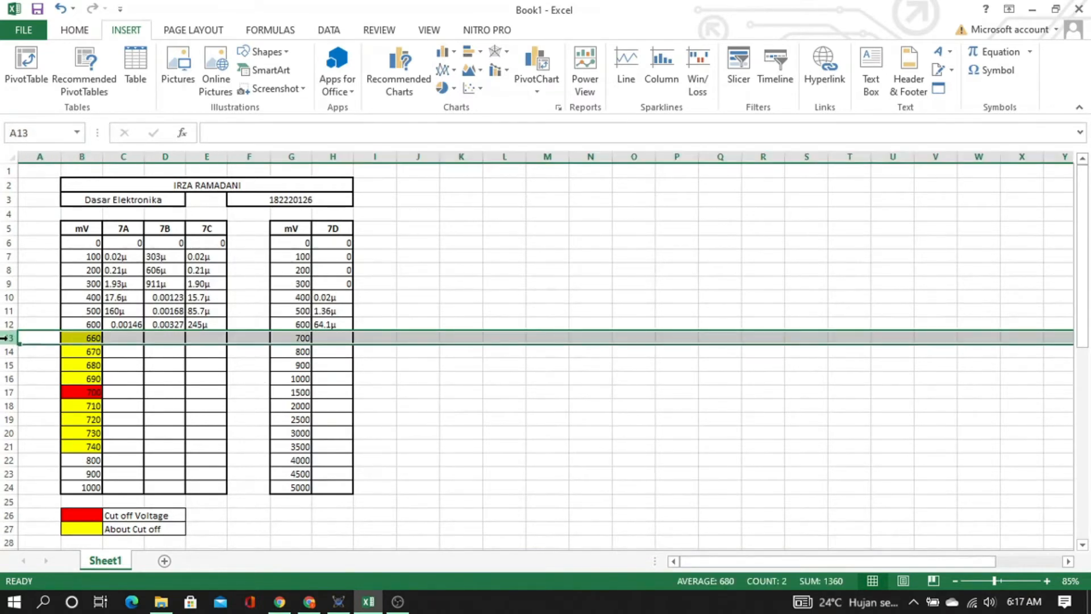
pyautogui.click(81, 339)
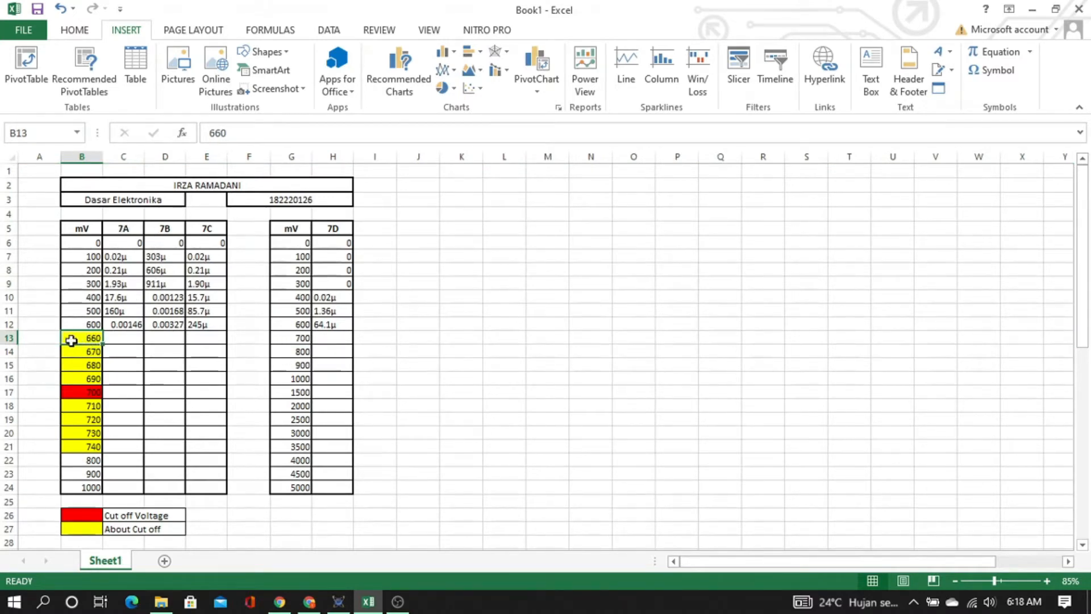
pyautogui.click(289, 338)
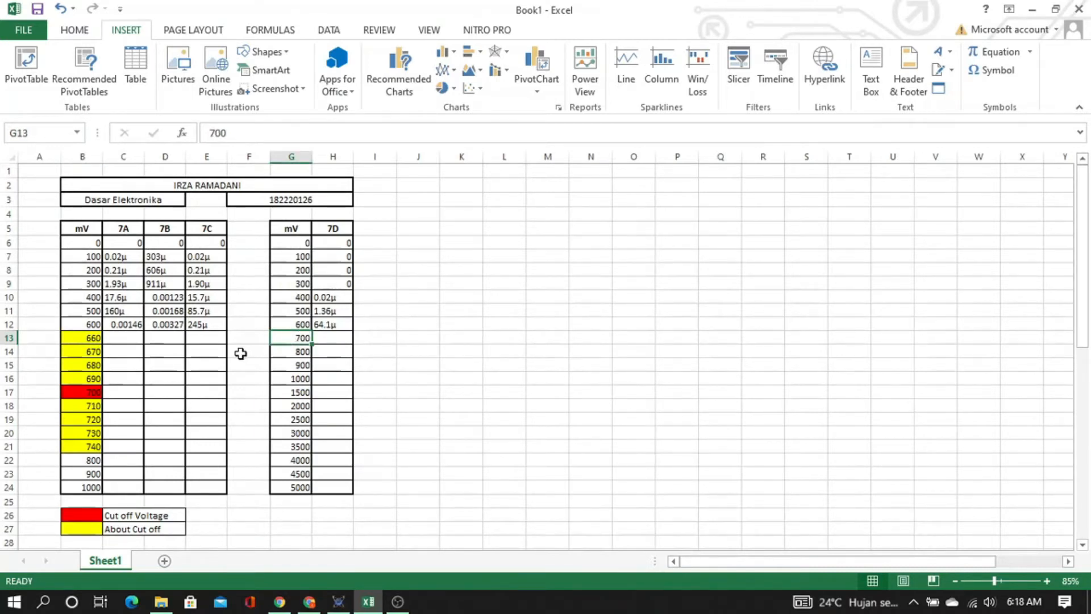
pyautogui.hotkey('alt', 'Tab')
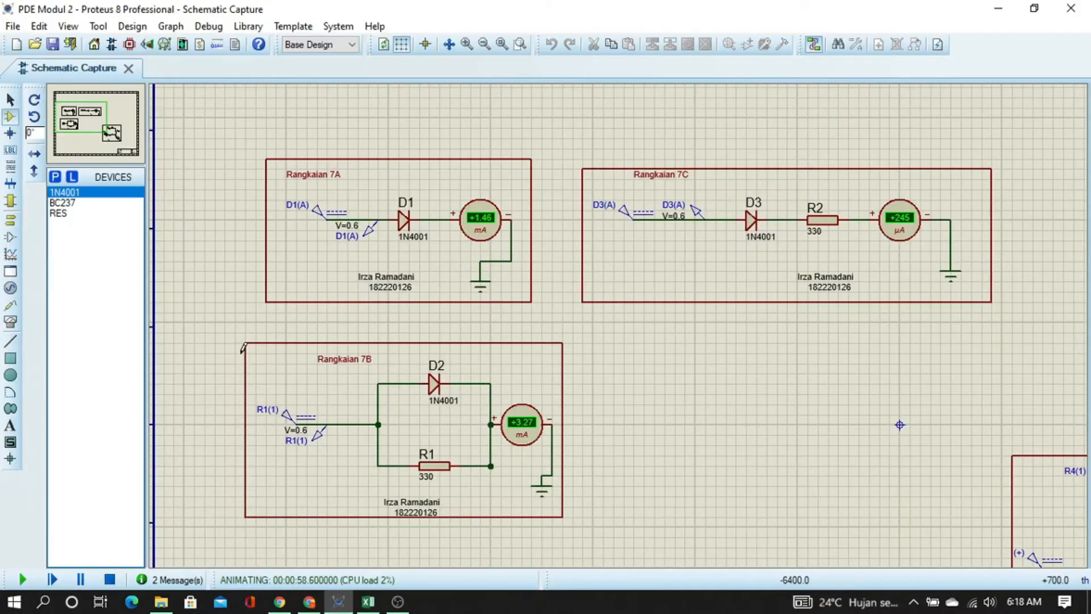
pyautogui.click(109, 579)
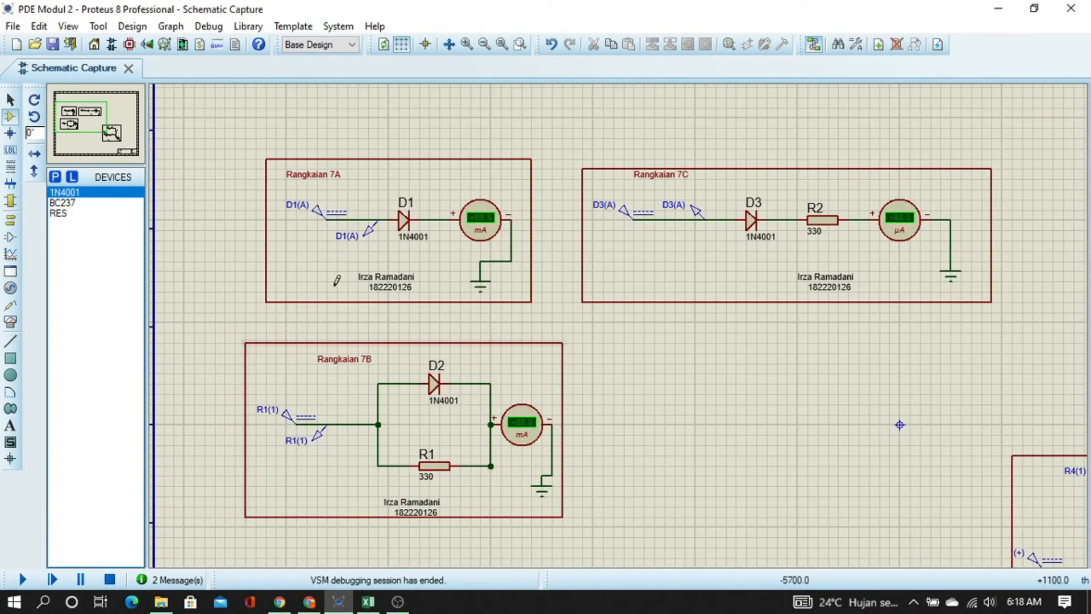
pyautogui.click(319, 212)
pyautogui.doubleClick(320, 214)
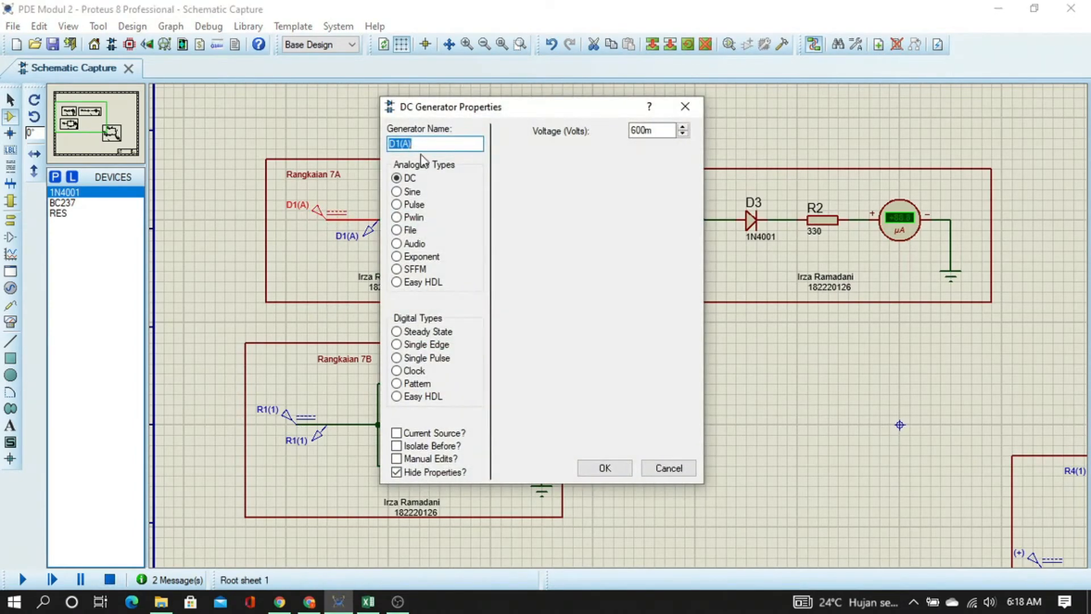
pyautogui.click(643, 130)
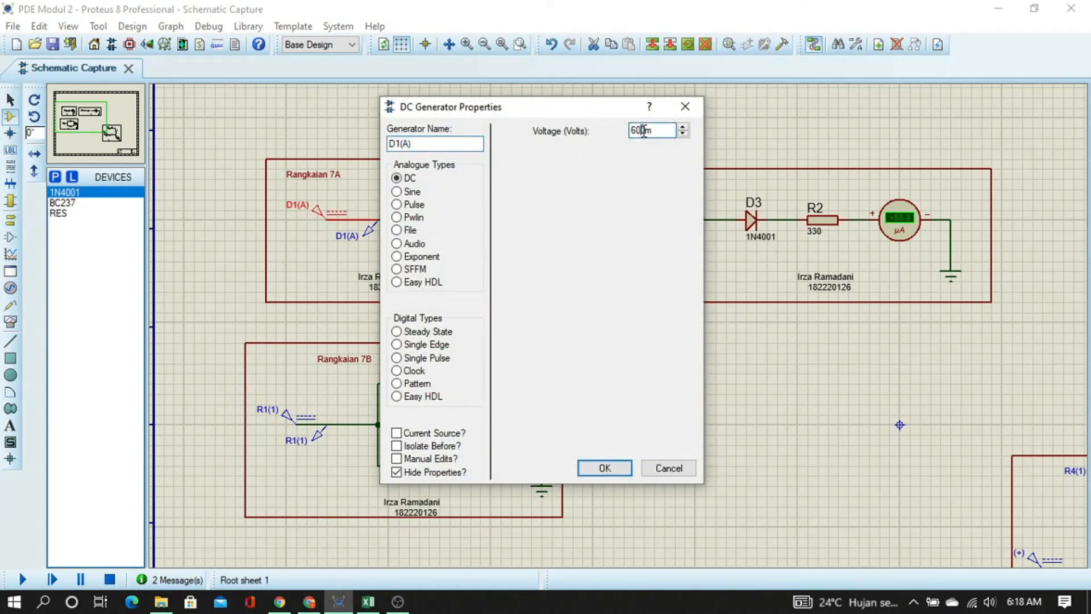
pyautogui.write('60m')
pyautogui.press('Return')
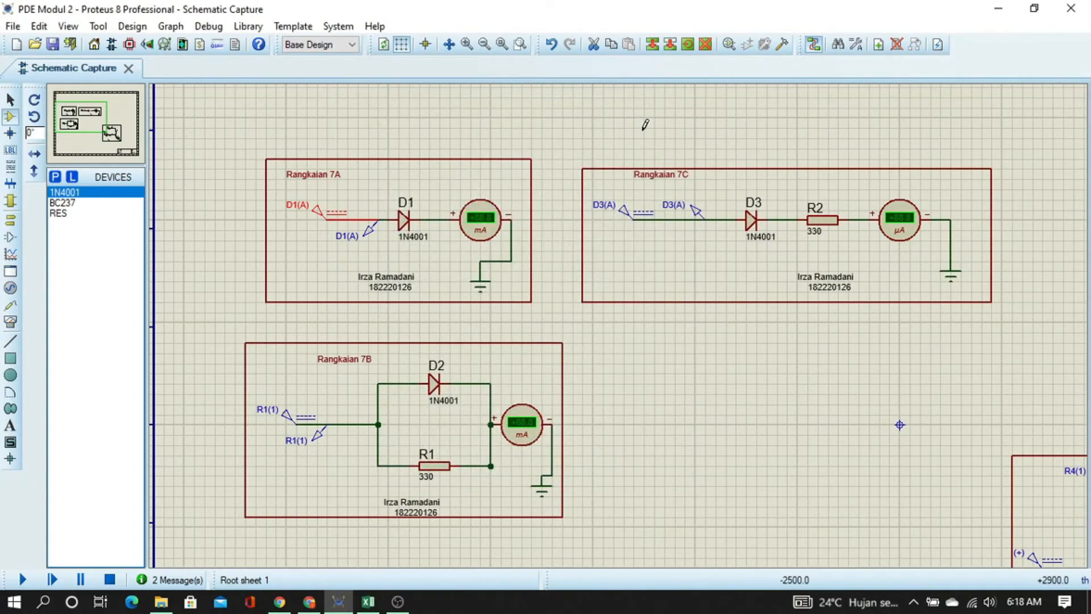
# Set the Rangkaian 7C generator D3(A) and the Rangkaian 7B generator R1(1) to 660m volts
pyautogui.doubleClick(622, 225)
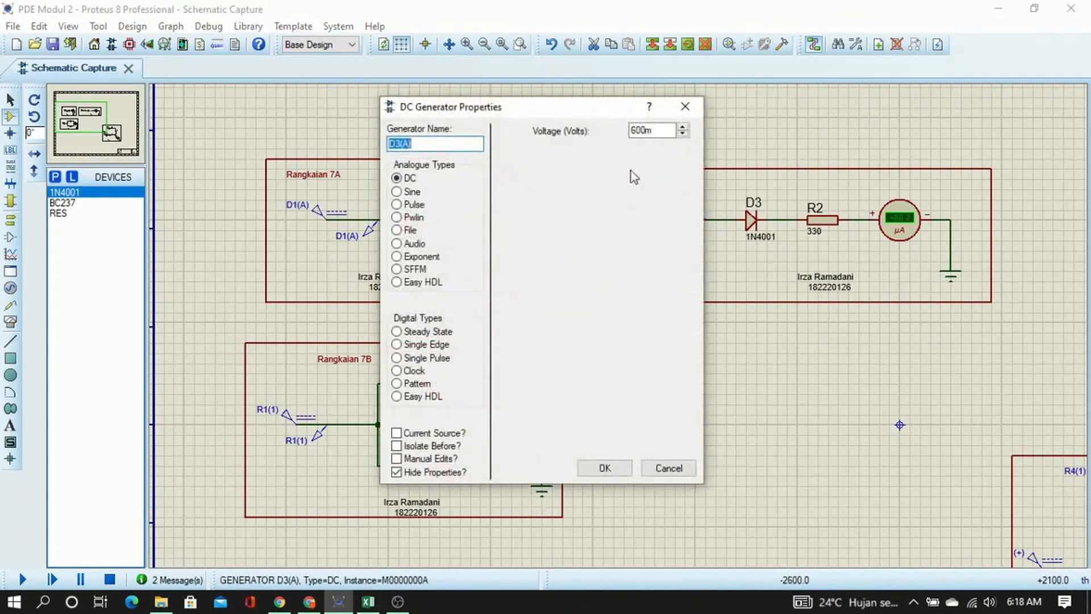
pyautogui.click(643, 130)
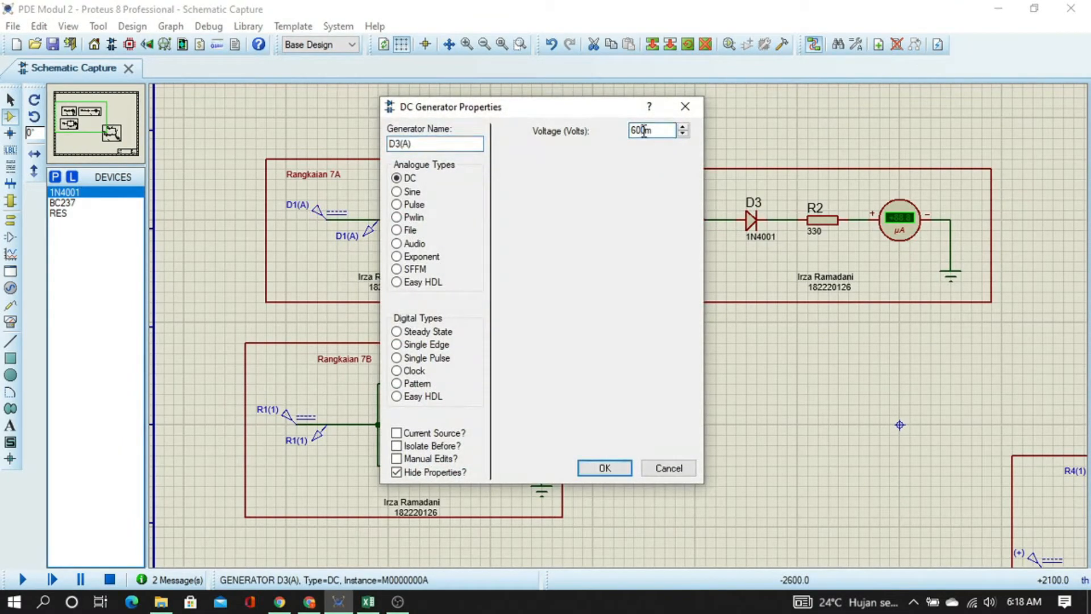
pyautogui.press('Return')
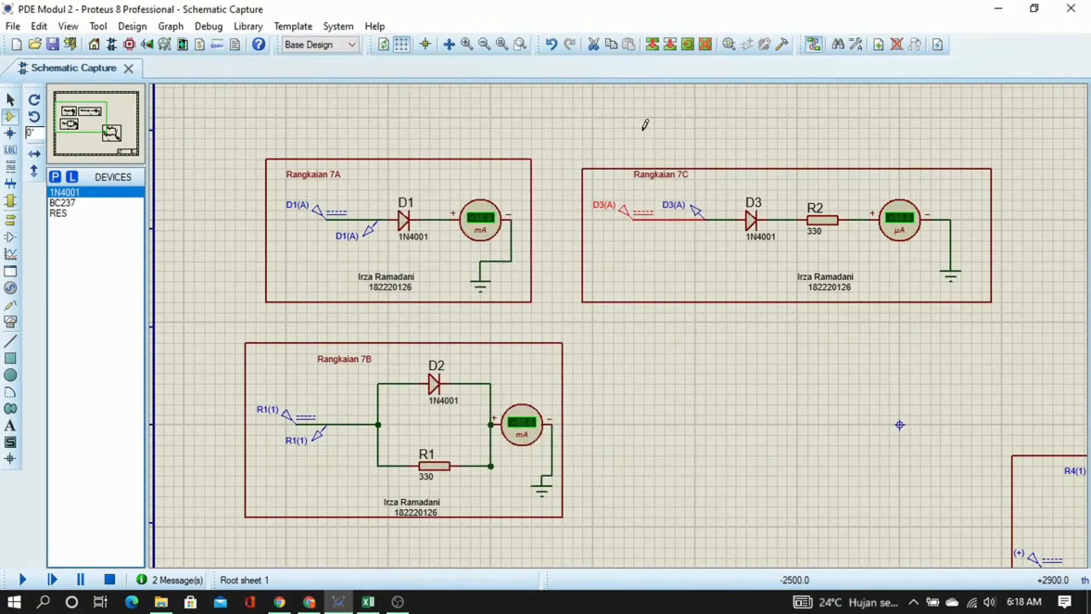
pyautogui.doubleClick(296, 424)
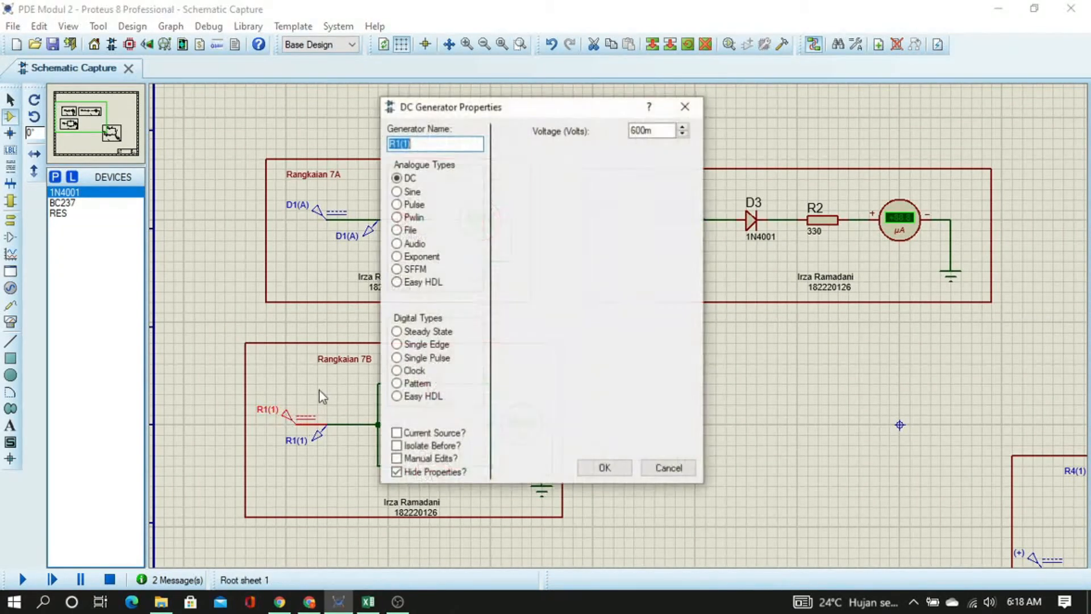
pyautogui.click(641, 130)
pyautogui.press('Return')
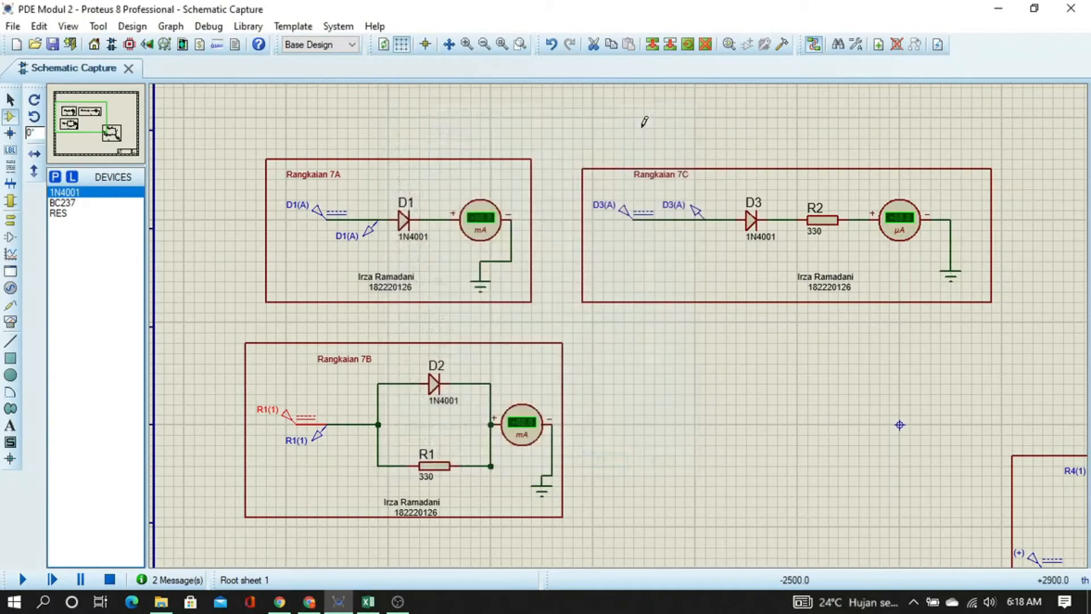
# Set the voltage of the Rangkaian 7D base-side generator (+) to 700m
pyautogui.middleClick(977, 459)
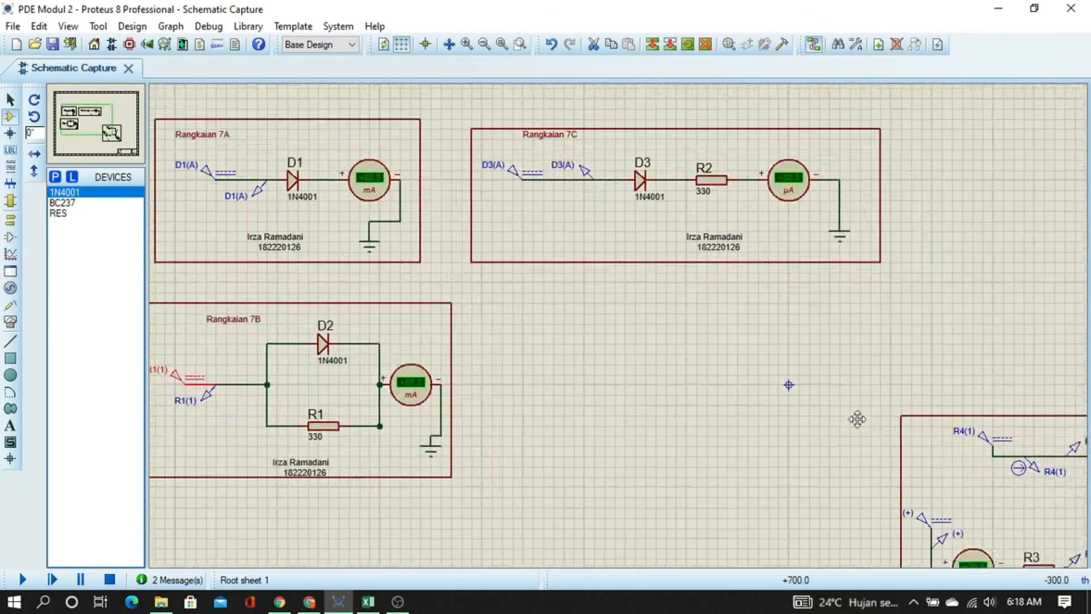
pyautogui.click(483, 199)
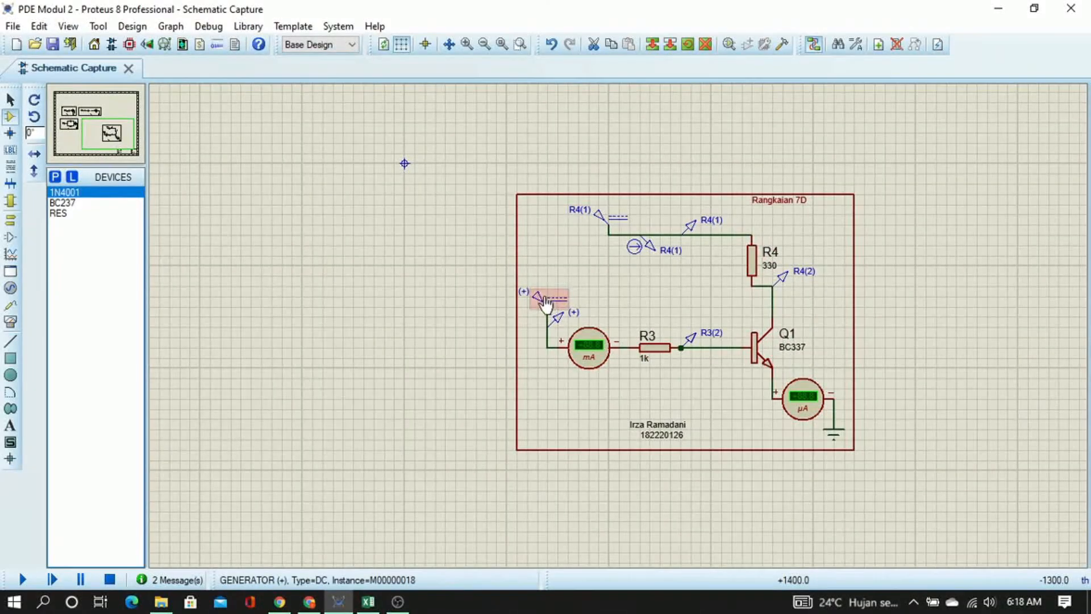
pyautogui.doubleClick(542, 301)
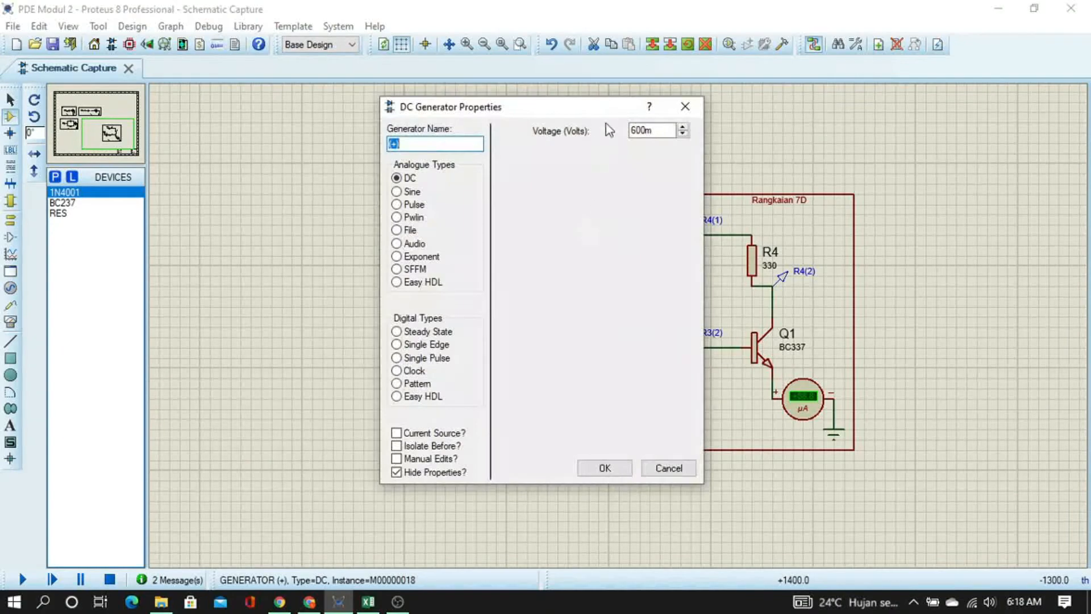
pyautogui.click(638, 131)
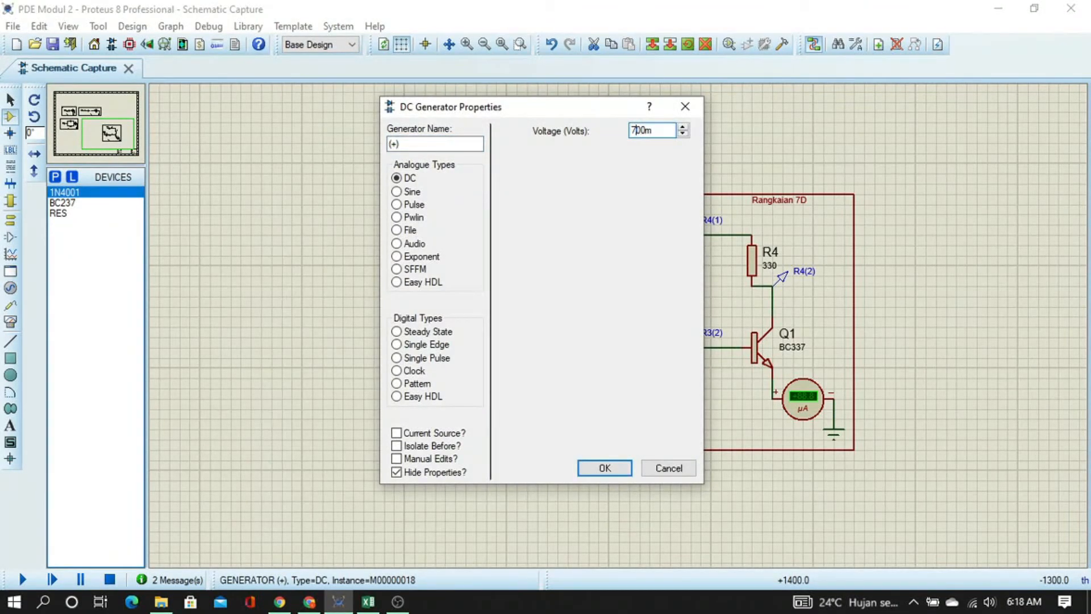
pyautogui.press('Return')
# Run the simulation with the new generator voltages and check the ammeters of Rangkaian 7A, 7B, 7C and 7D
pyautogui.middleClick(453, 233)
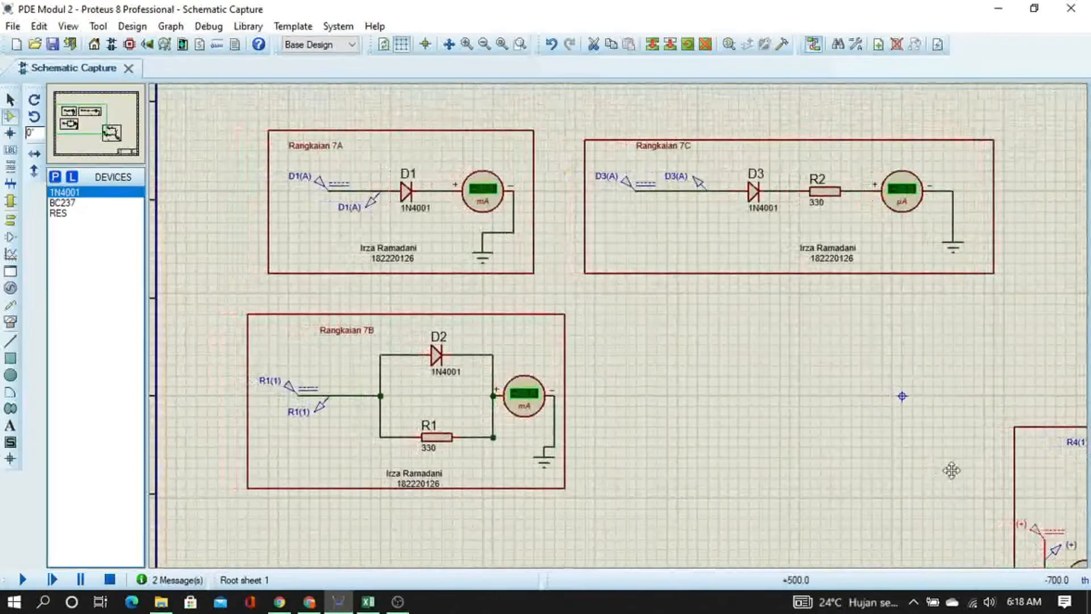
pyautogui.click(960, 476)
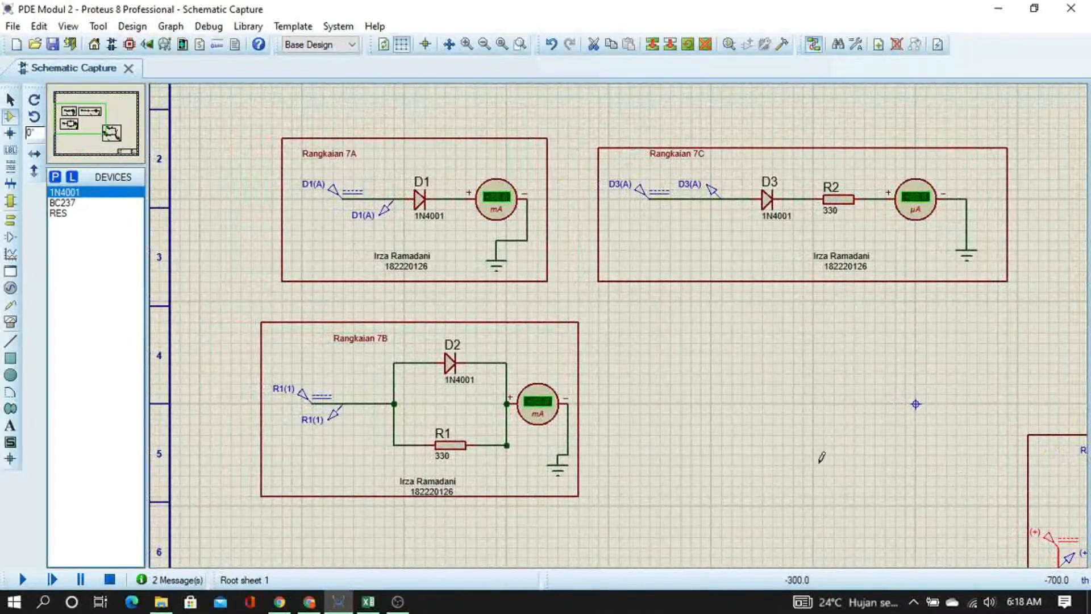
pyautogui.click(22, 579)
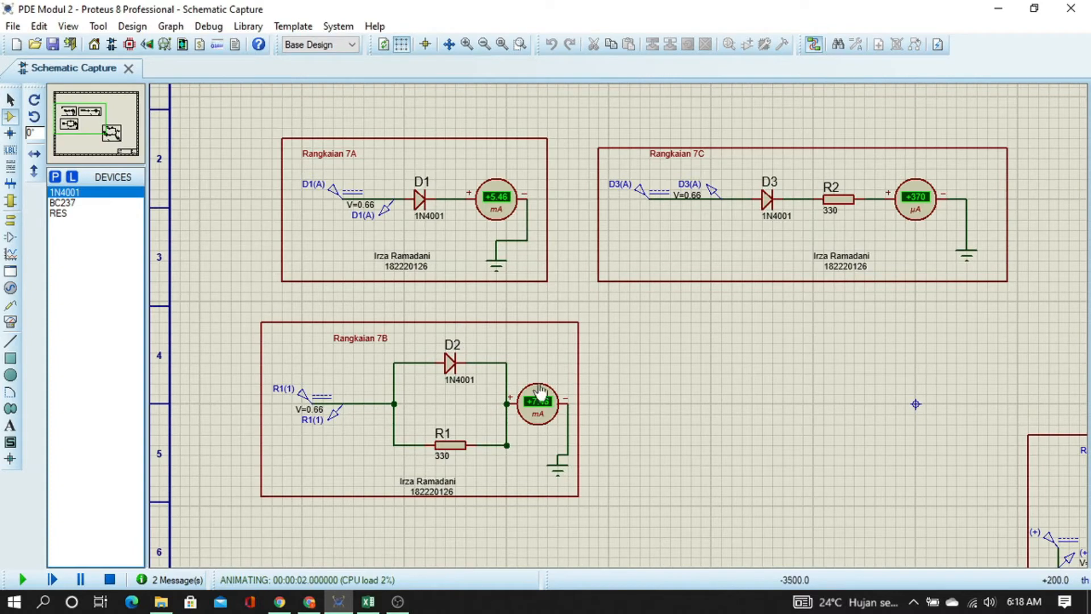
pyautogui.middleClick(980, 480)
pyautogui.click(348, 219)
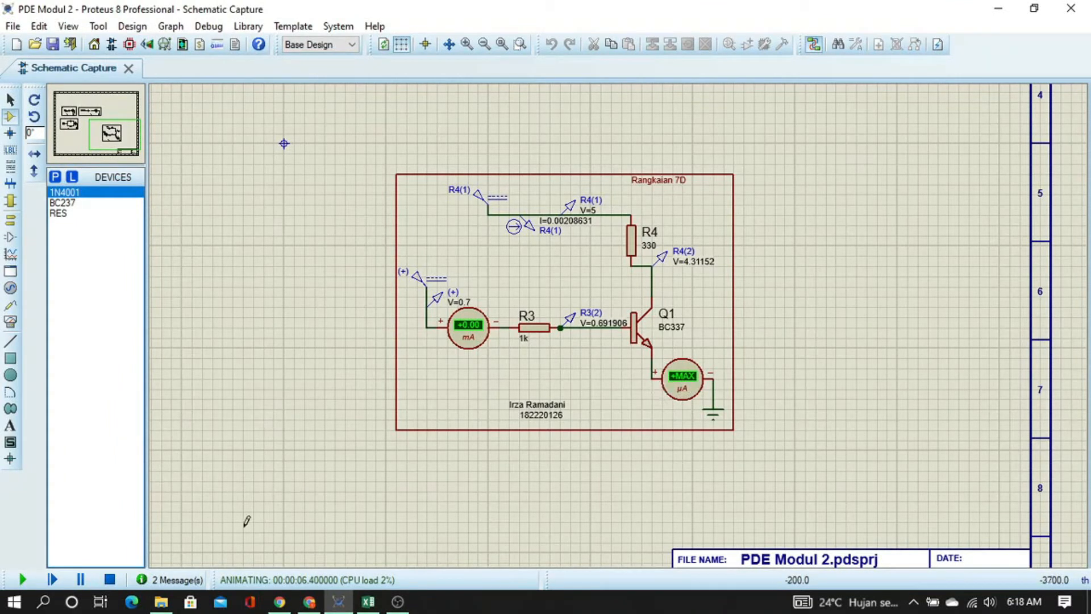
# Stop the simulation, change the Rangkaian 7D emitter ammeter's display range to Milliamps, and run the simulation again
pyautogui.click(109, 579)
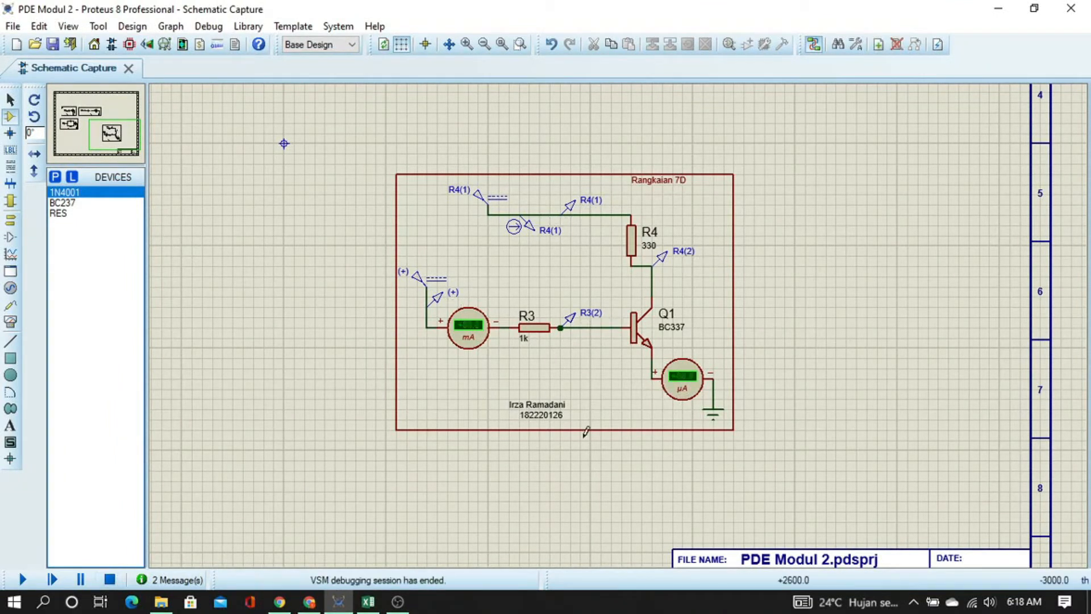
pyautogui.doubleClick(684, 392)
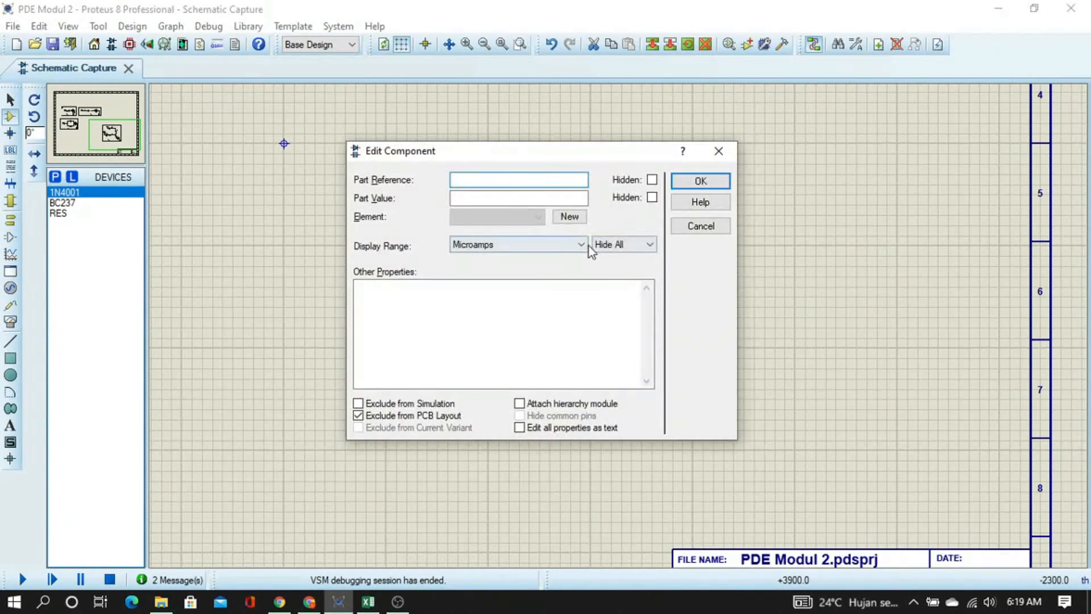
pyautogui.click(580, 244)
pyautogui.click(546, 289)
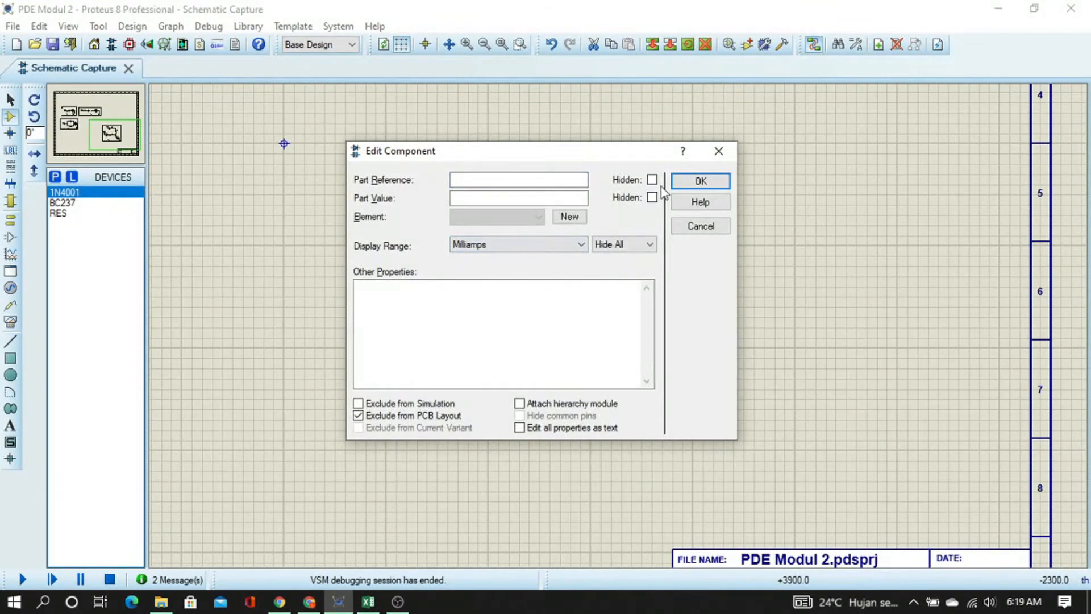
pyautogui.click(698, 181)
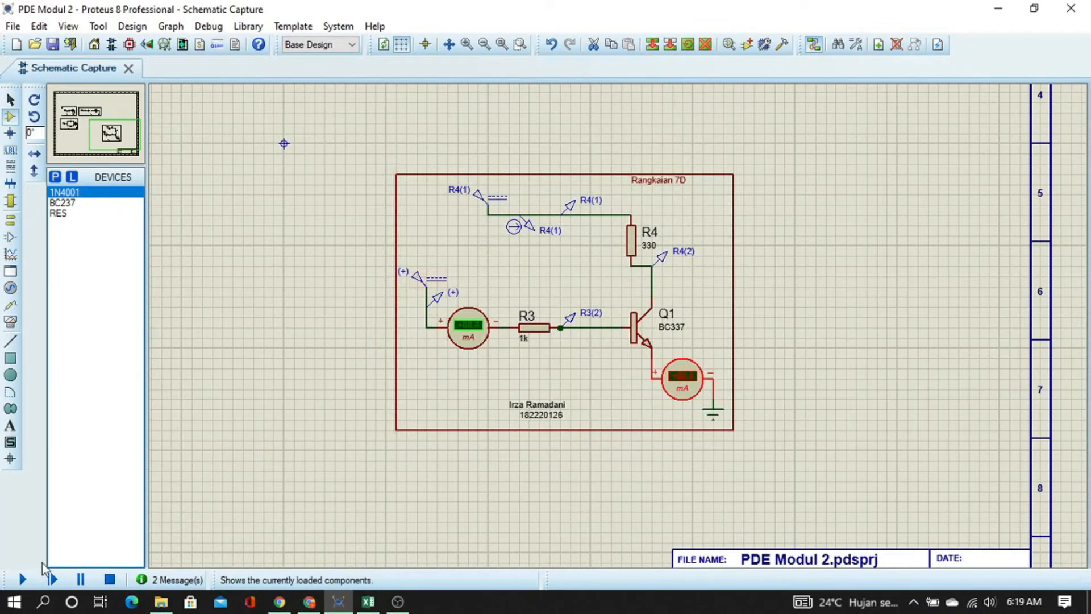
pyautogui.click(23, 579)
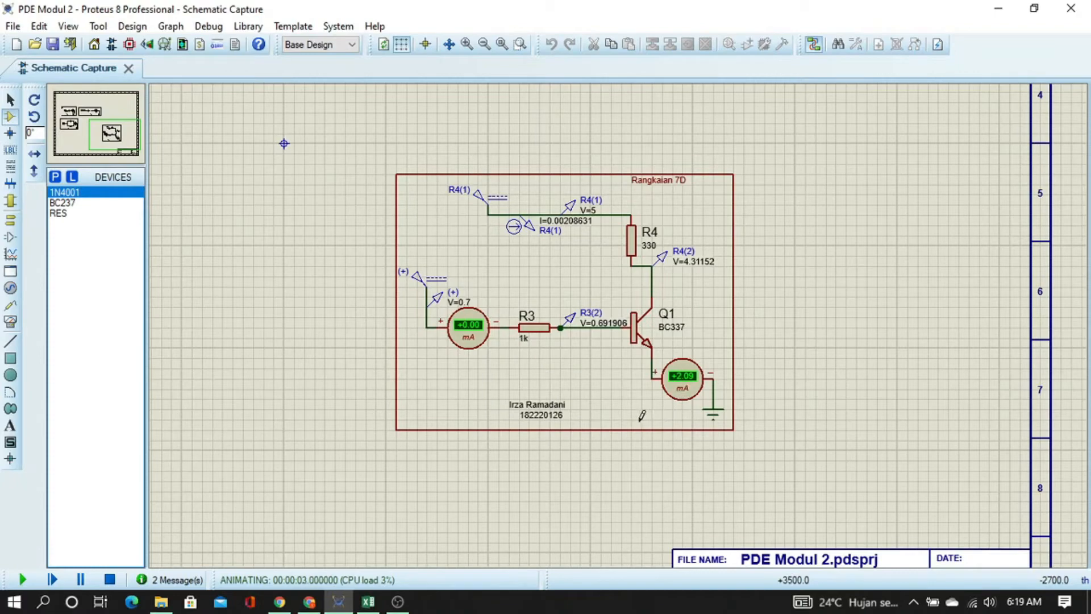
# Switch to Excel and record the Rangkaian 7D emitter current as 0.00209 in the 700 mV row of column 7D
pyautogui.hotkey('alt', 'Tab')
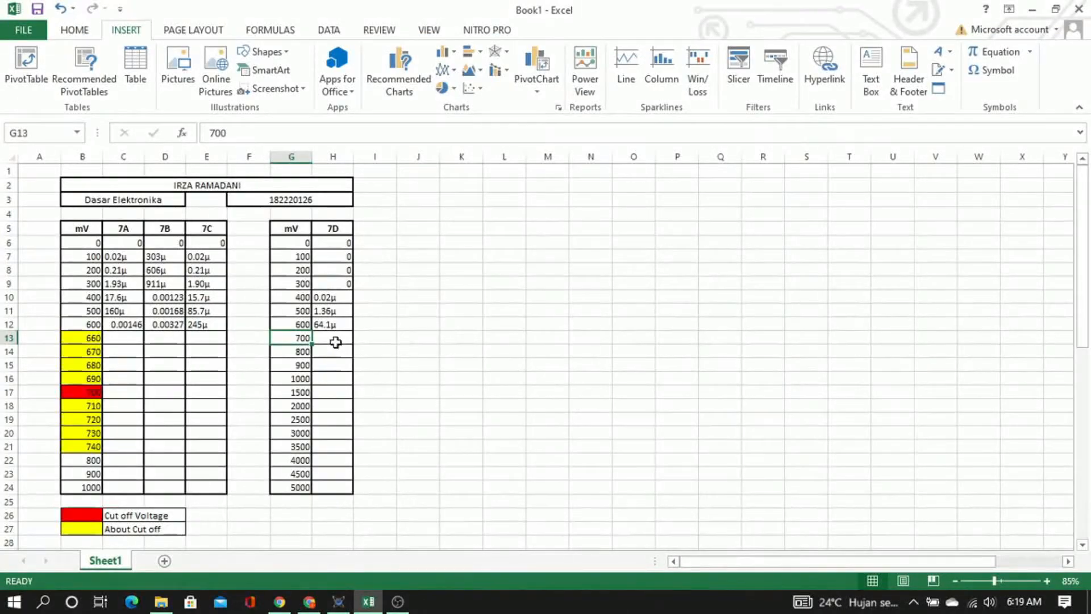
pyautogui.click(337, 339)
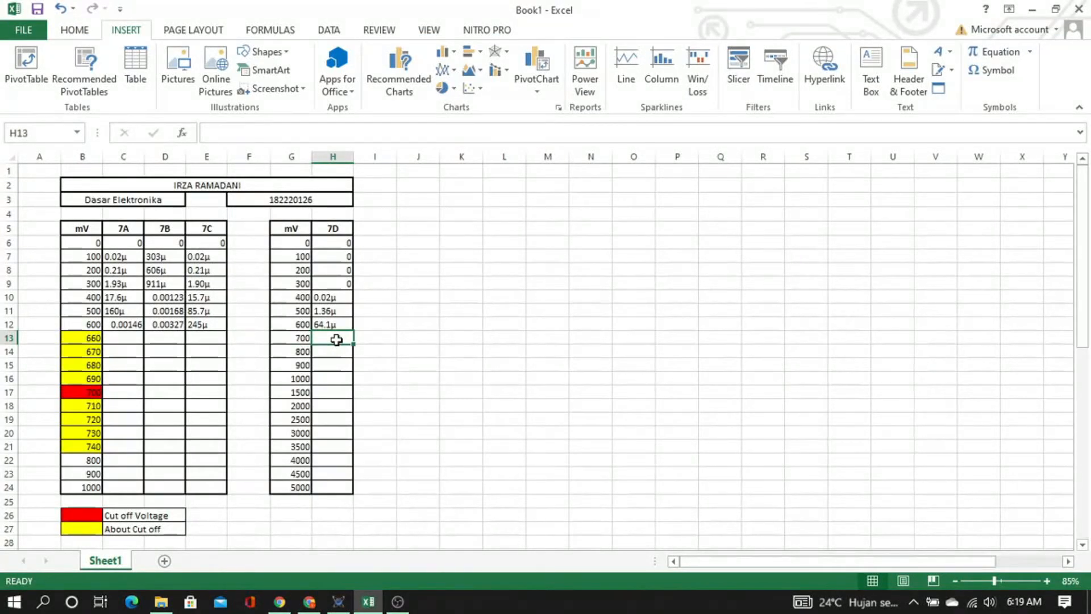
pyautogui.write('0,')
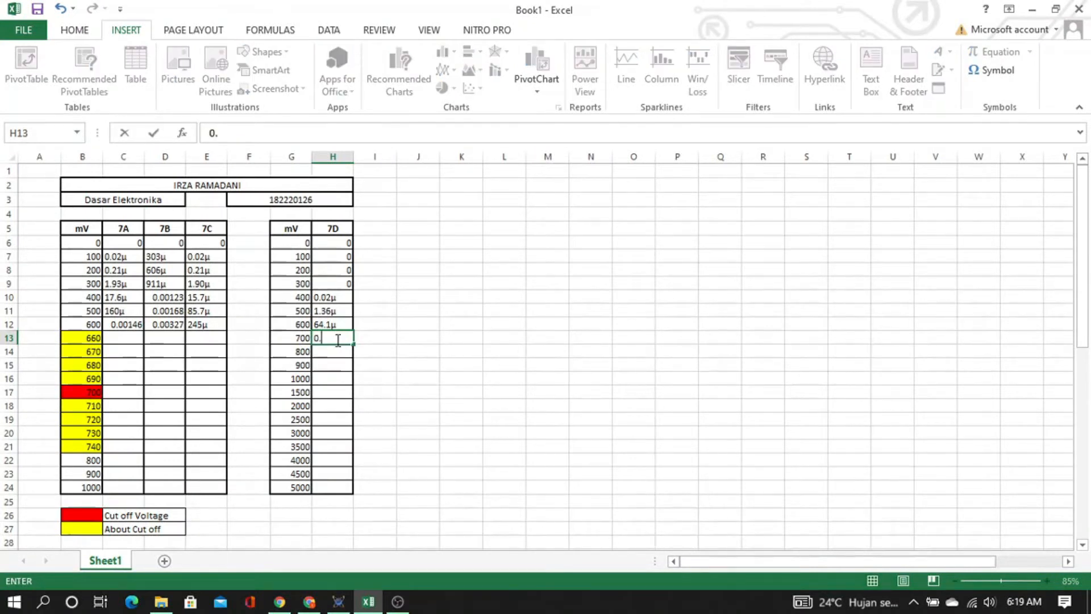
pyautogui.hotkey('alt', 'Tab')
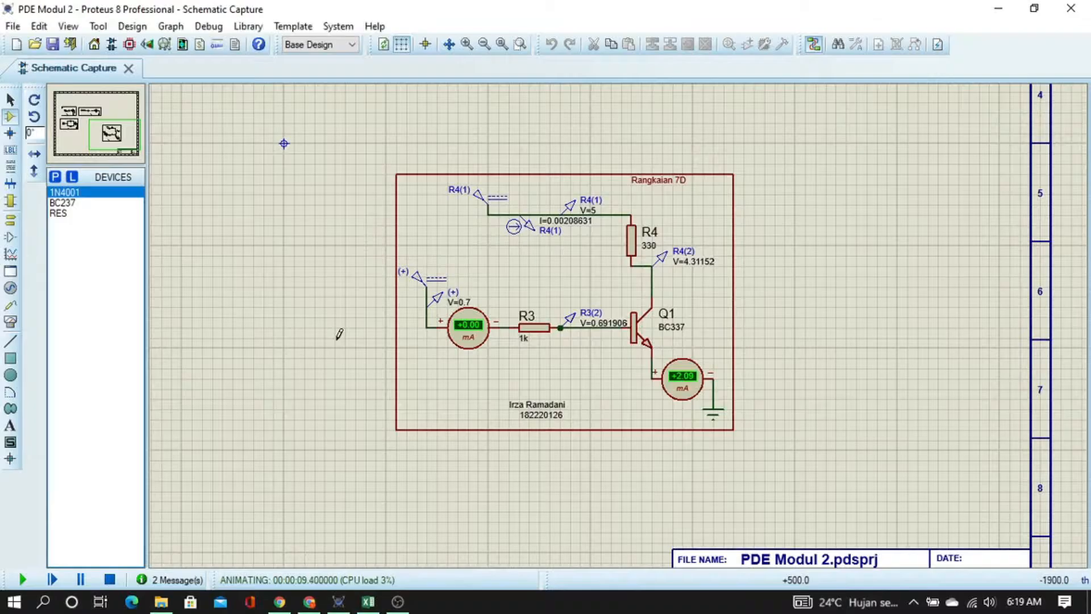
pyautogui.hotkey('alt', 'Tab')
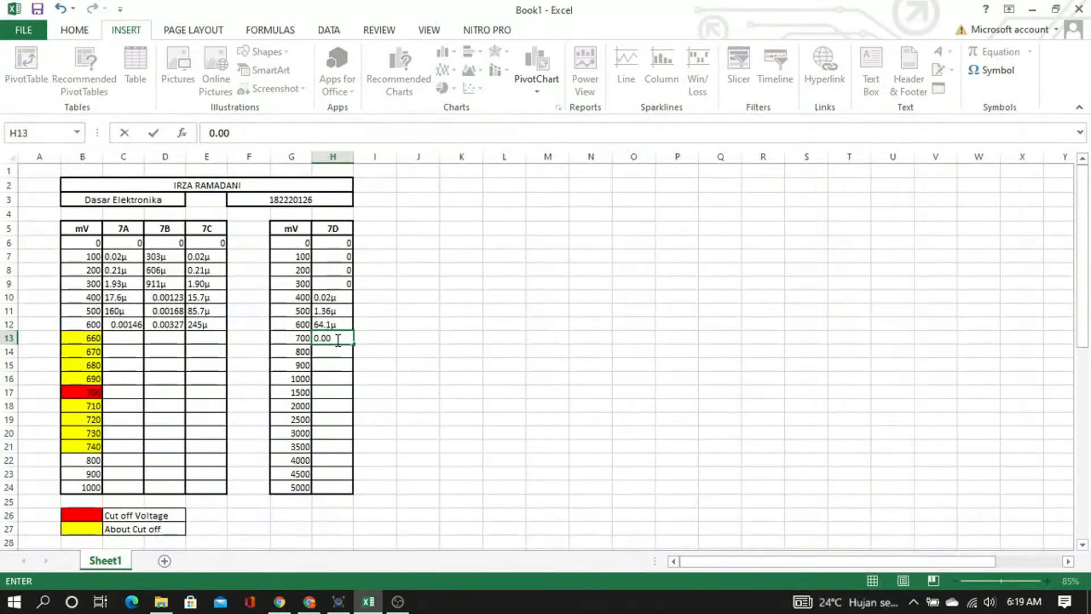
pyautogui.write('00209')
pyautogui.press('Return')
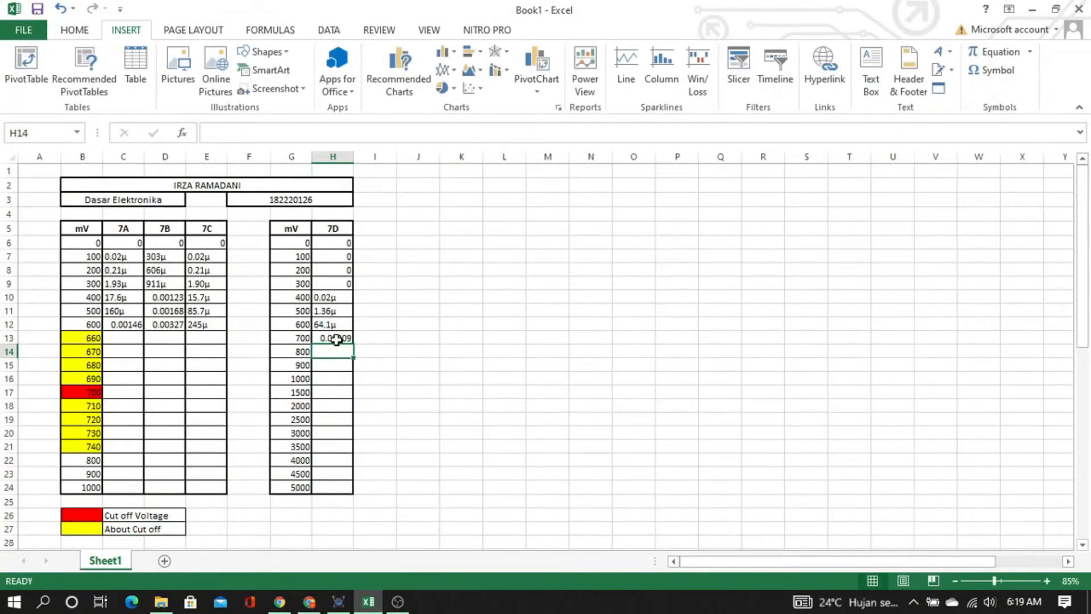
# Read the Rangkaian 7A ammeter in Proteus and record 0.00546 in Excel's 660 mV row of column 7A
pyautogui.press('Left')
pyautogui.press('Left')
pyautogui.press('Left')
pyautogui.press('Left')
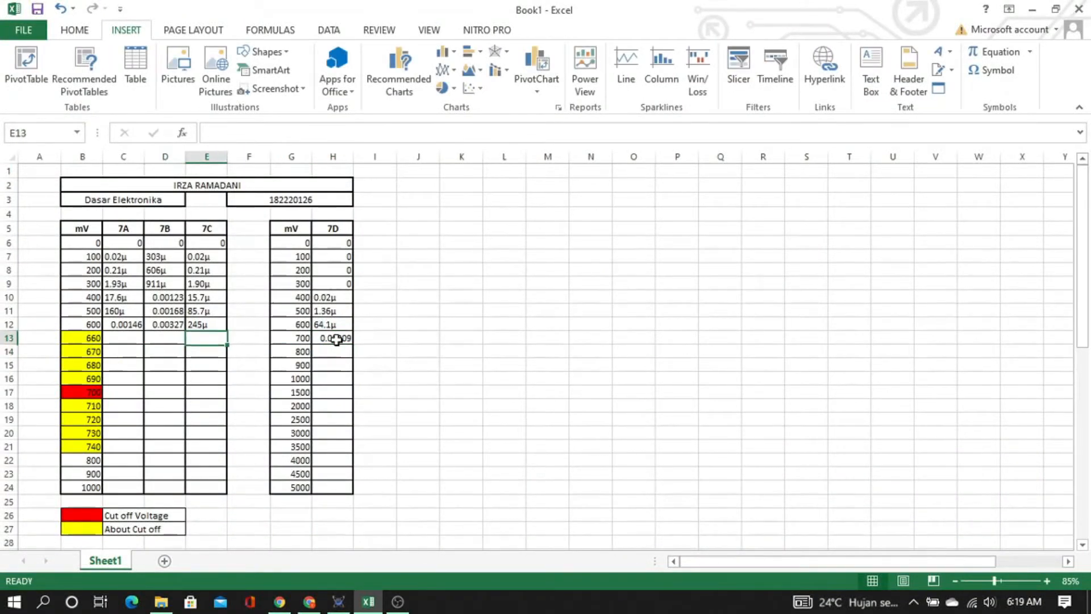
pyautogui.hotkey('alt', 'Tab')
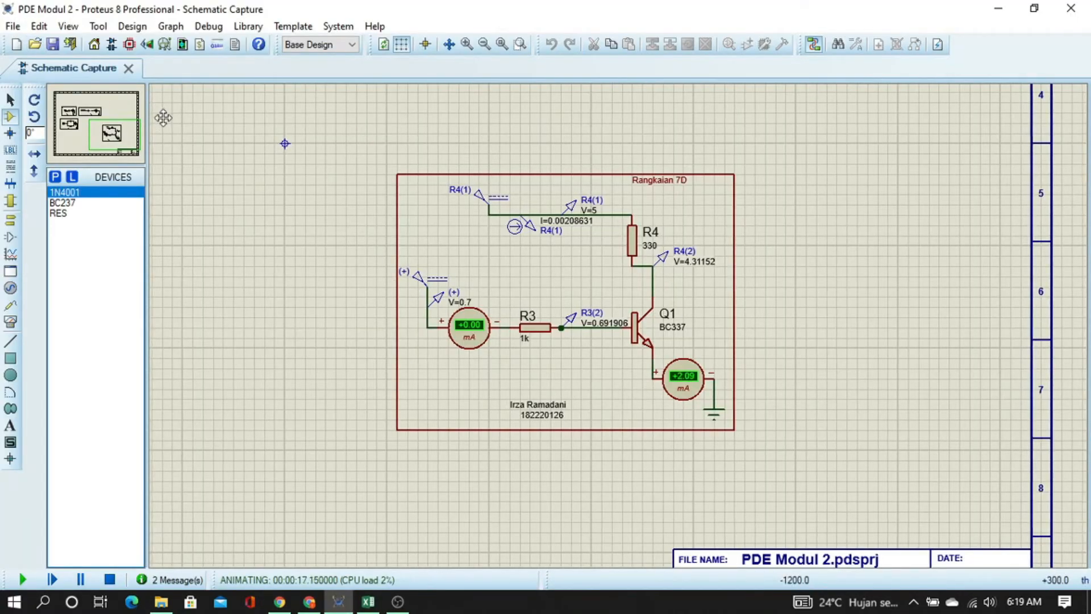
pyautogui.moveTo(160, 114)
pyautogui.mouseDown()
pyautogui.moveTo(601, 415)
pyautogui.moveTo(784, 404)
pyautogui.mouseUp()
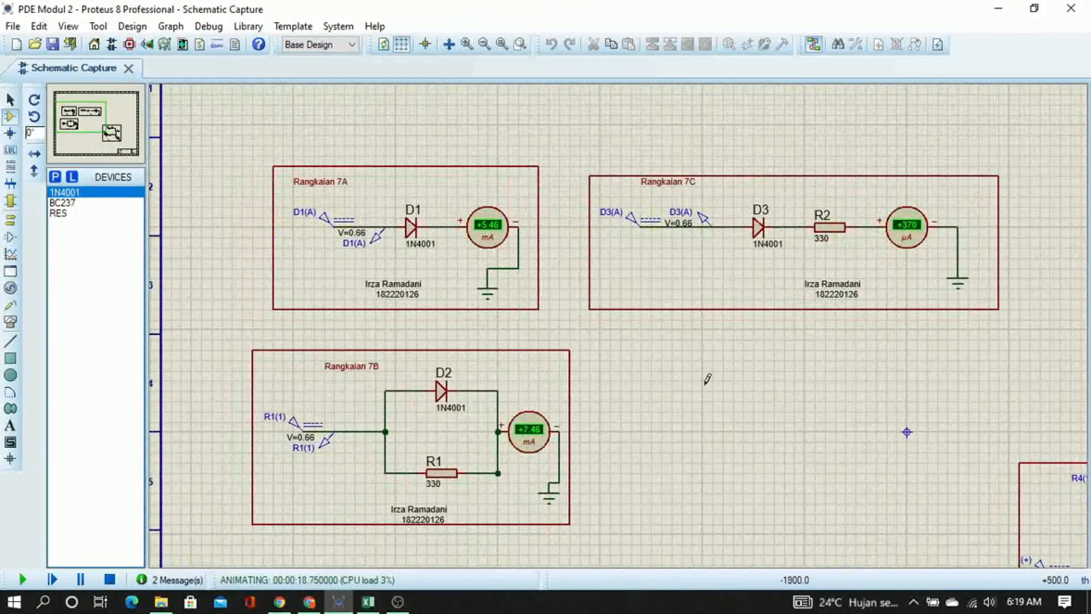
pyautogui.hotkey('alt', 'Tab')
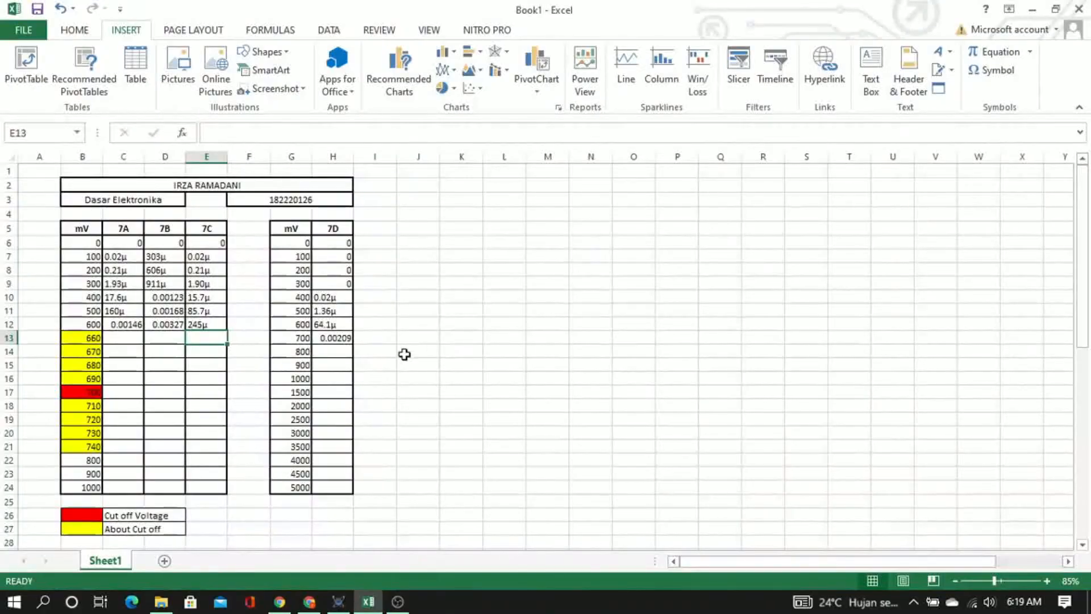
pyautogui.click(127, 338)
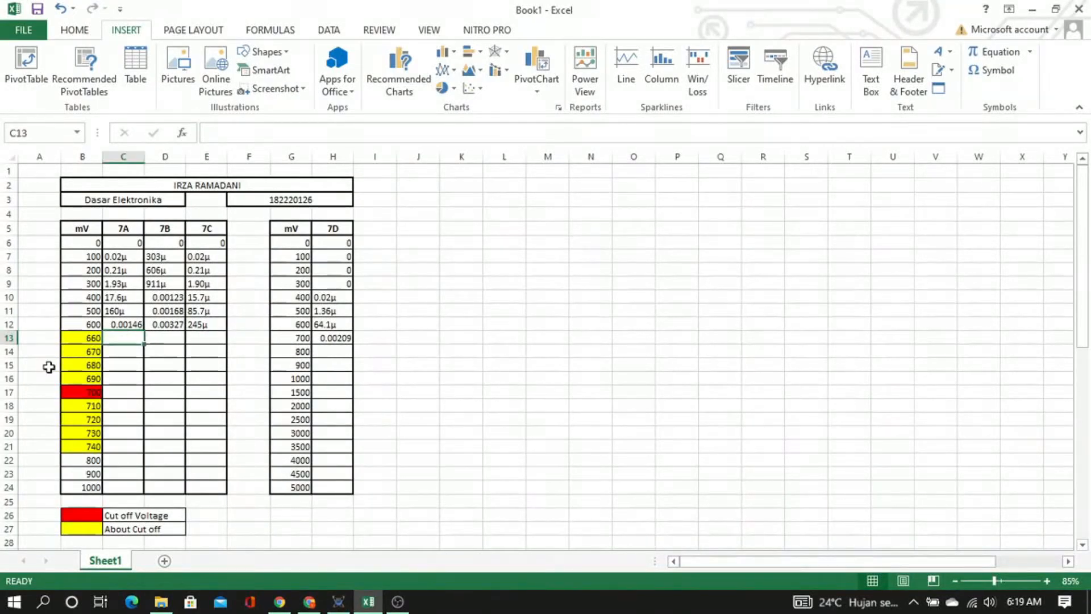
pyautogui.write('0.00546')
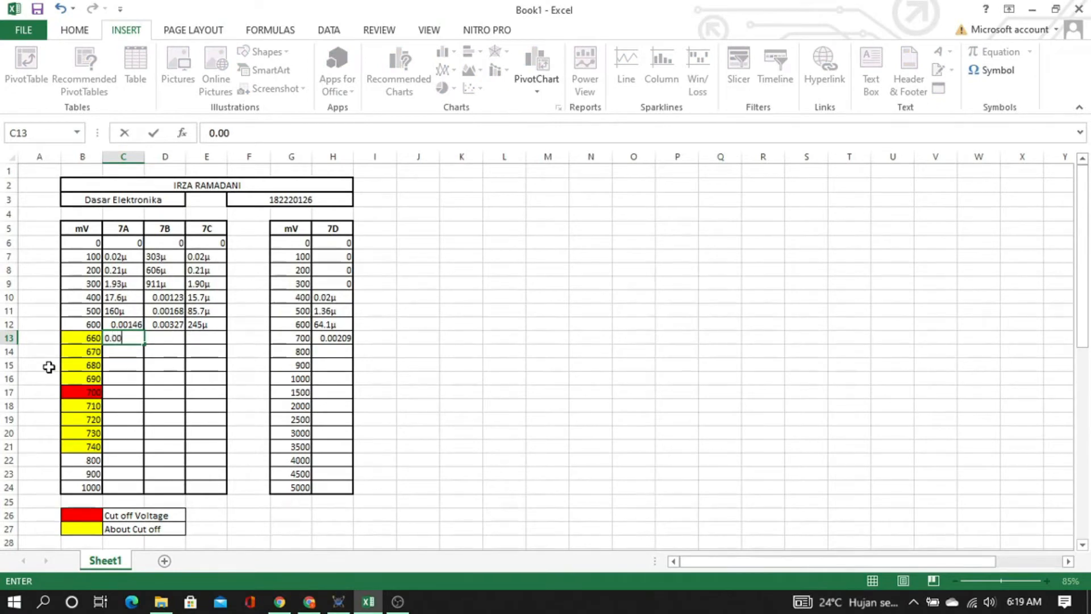
pyautogui.press('Return')
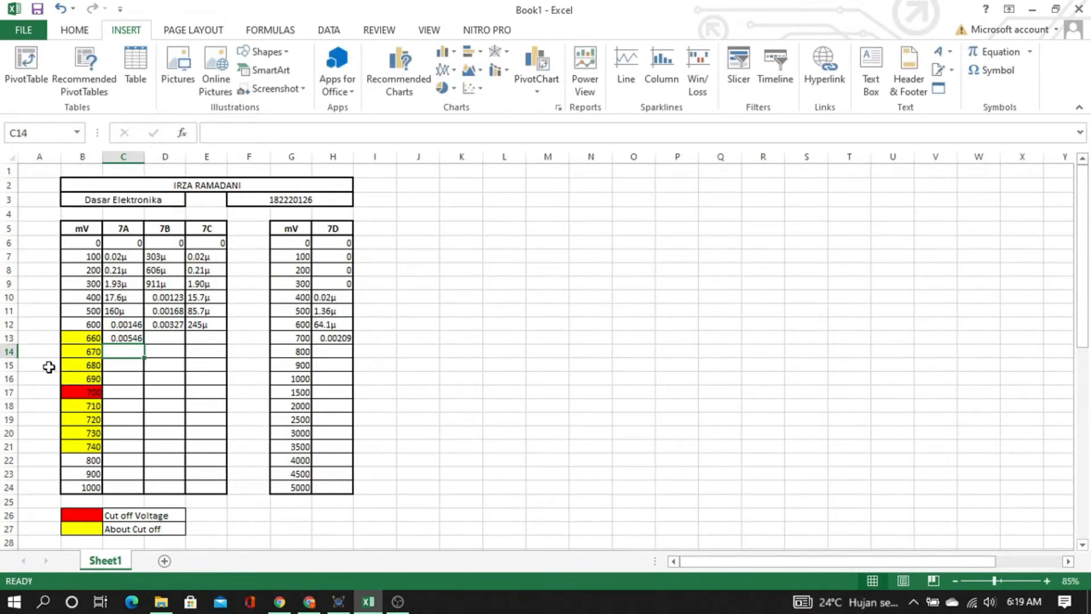
# Check the Rangkaian 7B ammeter in Proteus and enter 0.00746 in Excel's 660 mV row of column 7B
pyautogui.hotkey('alt', 'Tab')
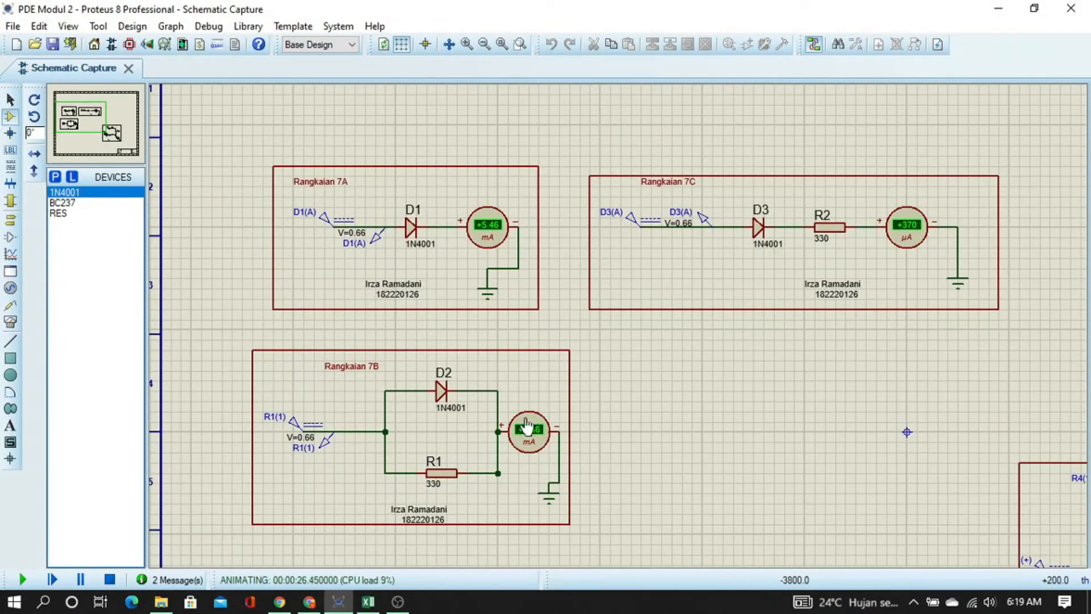
pyautogui.hotkey('alt', 'Tab')
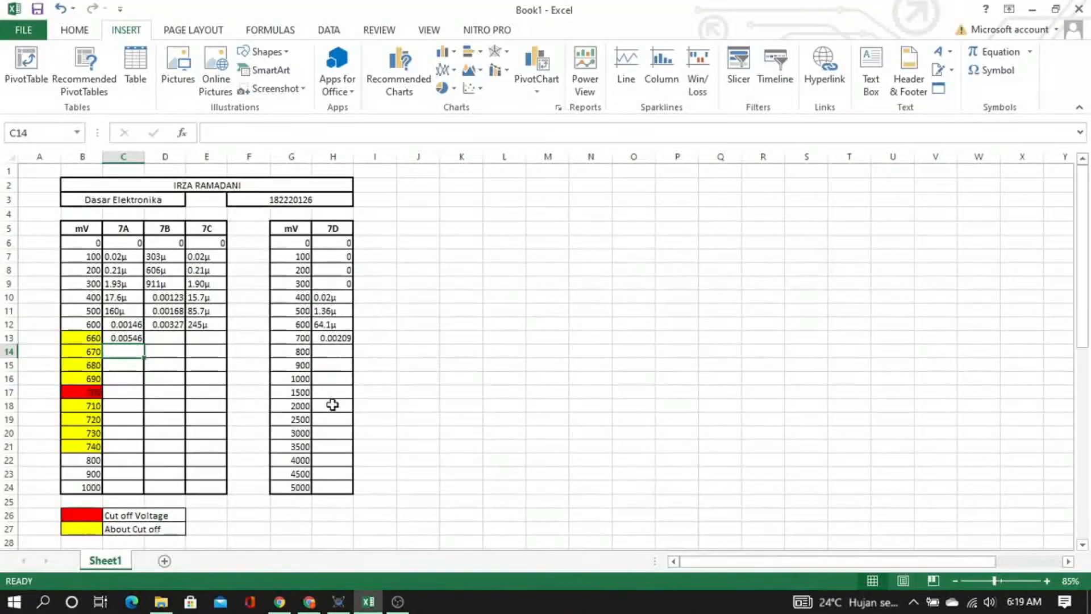
pyautogui.click(172, 340)
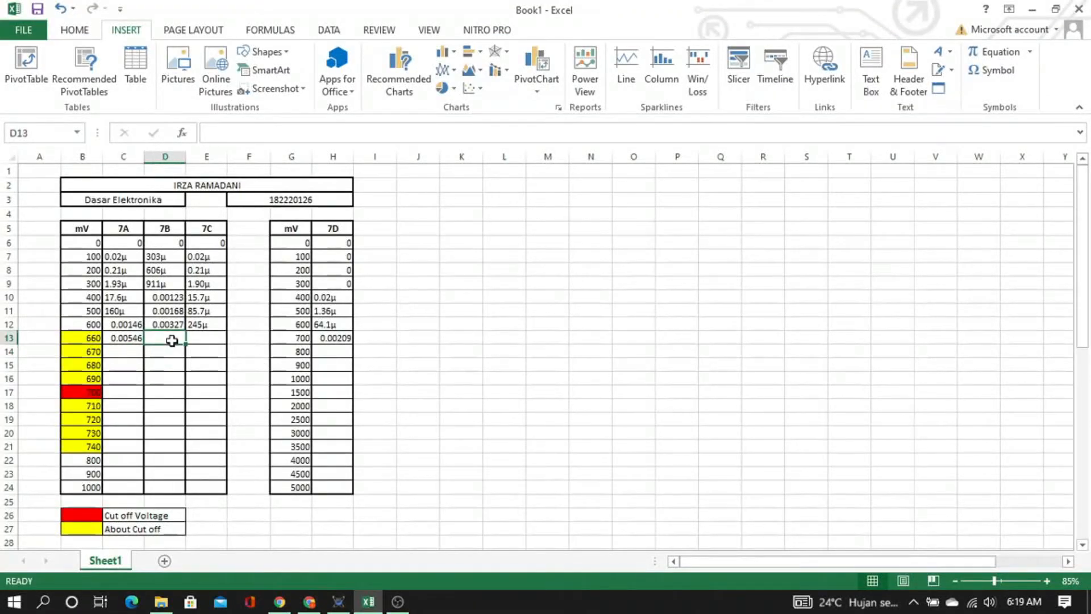
pyautogui.write('0.00746')
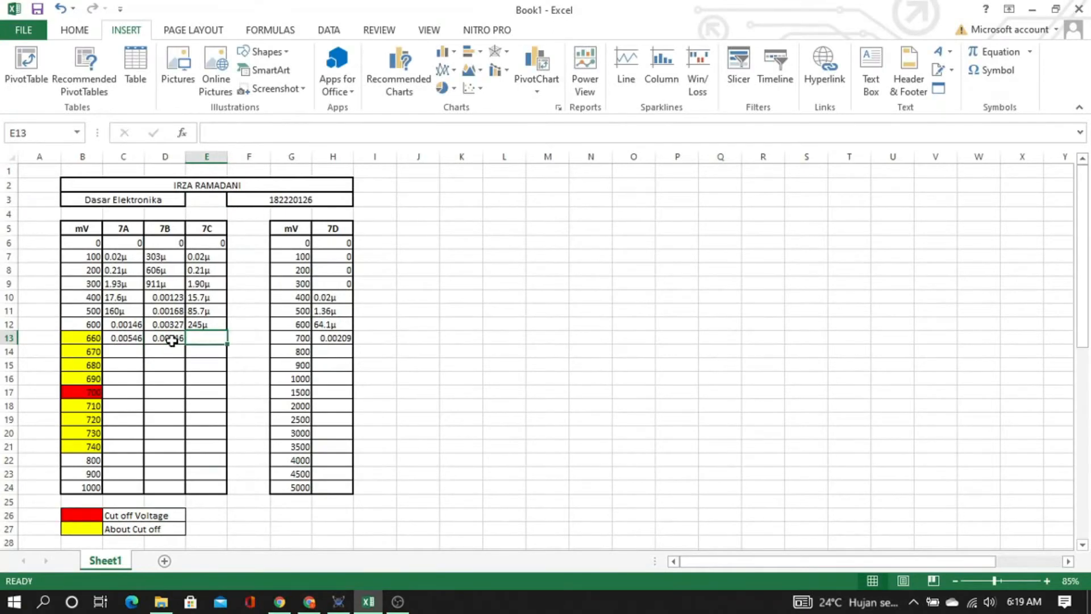
# Read the Rangkaian 7C ammeter in Proteus for the 660 mV entry and return to the Excel table
pyautogui.hotkey('alt', 'Tab')
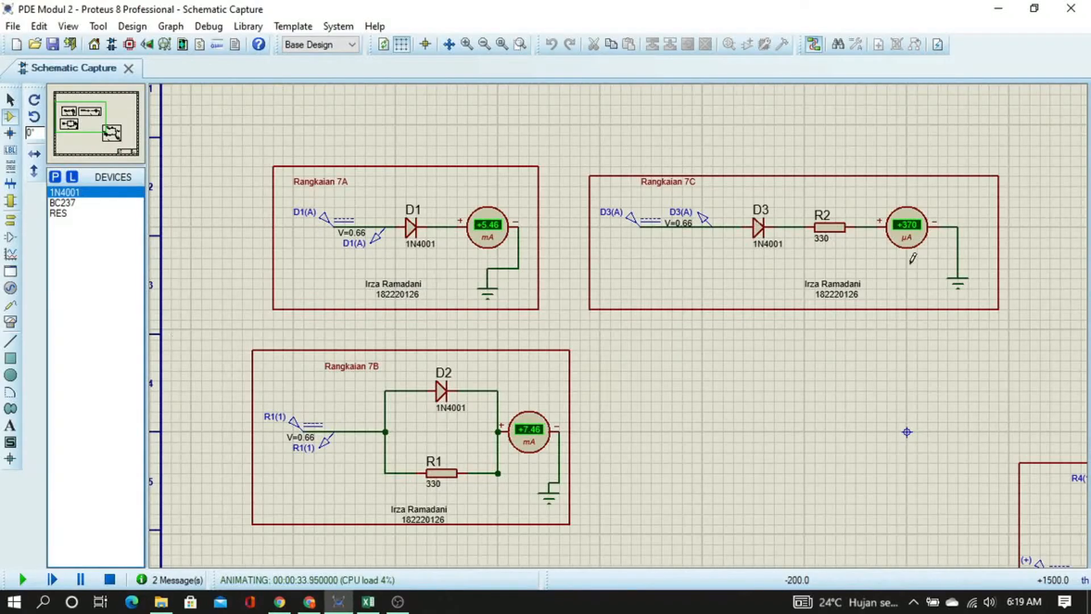
pyautogui.hotkey('alt', 'Tab')
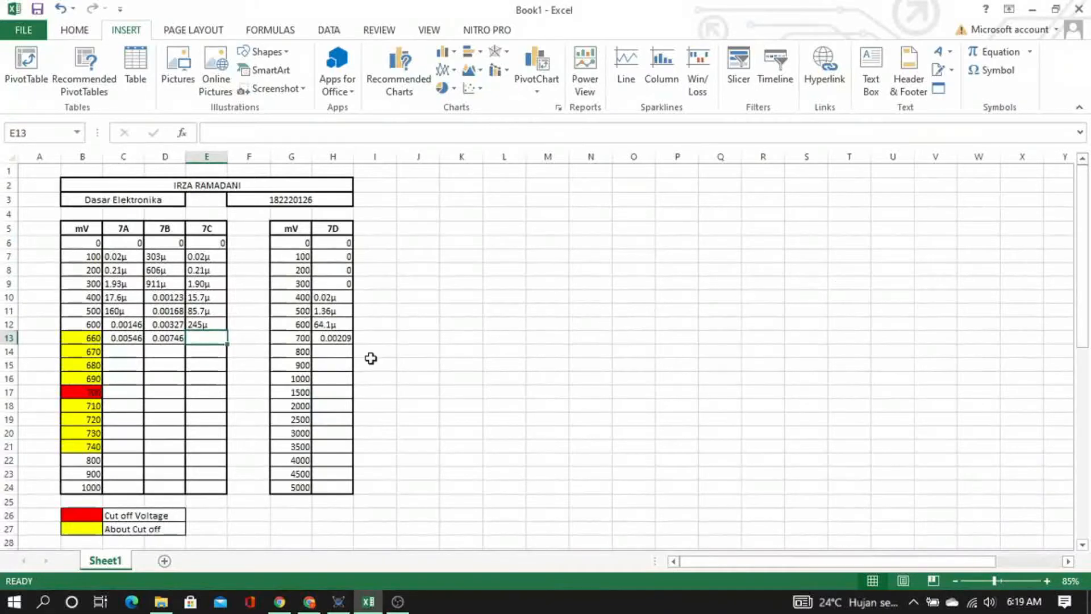
# Enter 370µ as the 7C reading in the 660 mV row
pyautogui.write('37')
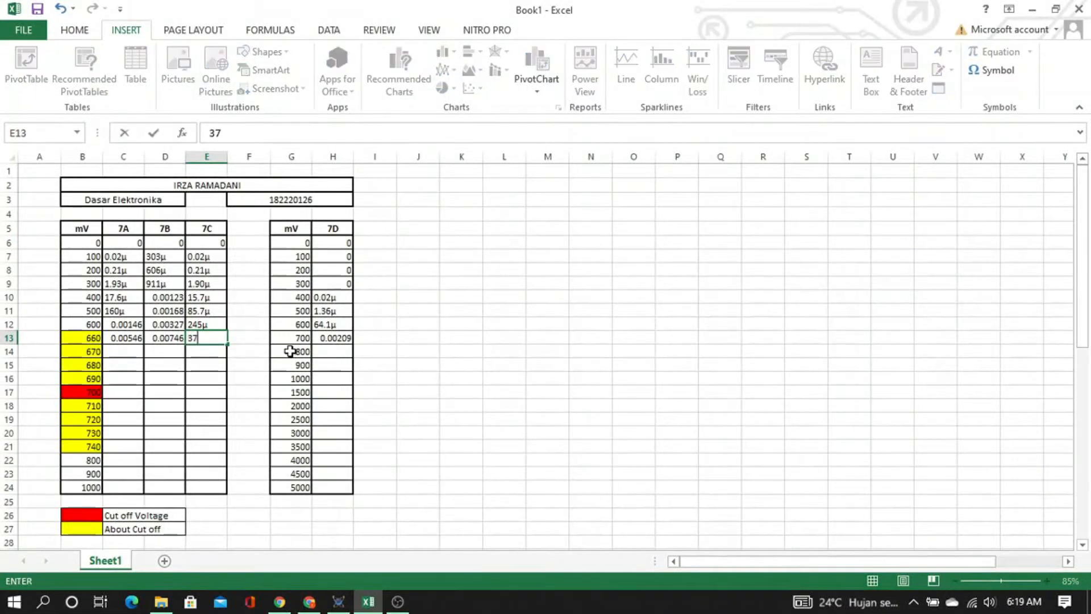
pyautogui.write('0µ')
pyautogui.press('Return')
pyautogui.click(143, 352)
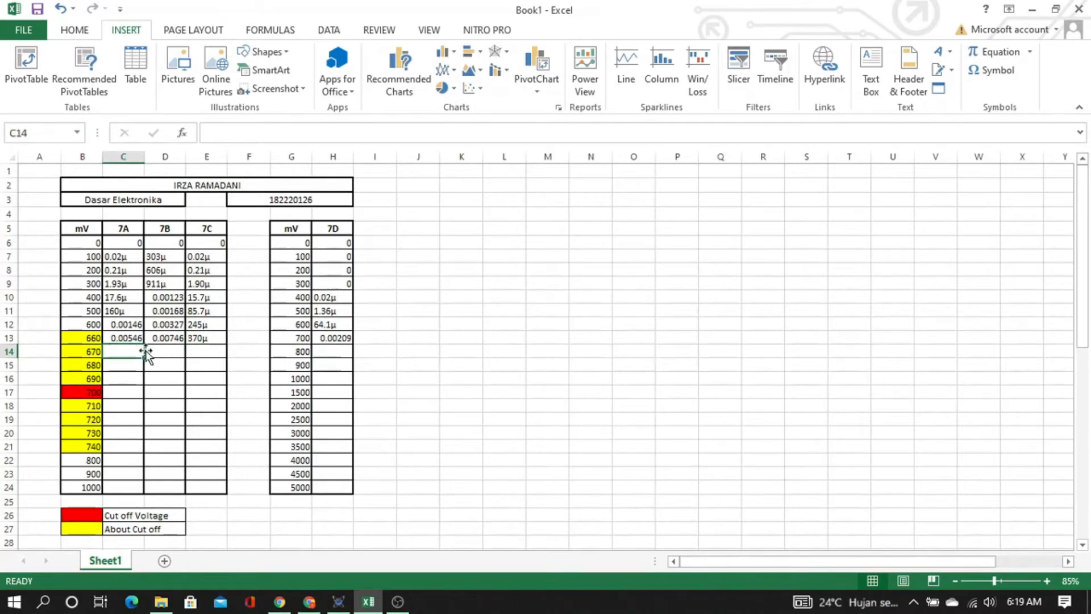
pyautogui.click(78, 352)
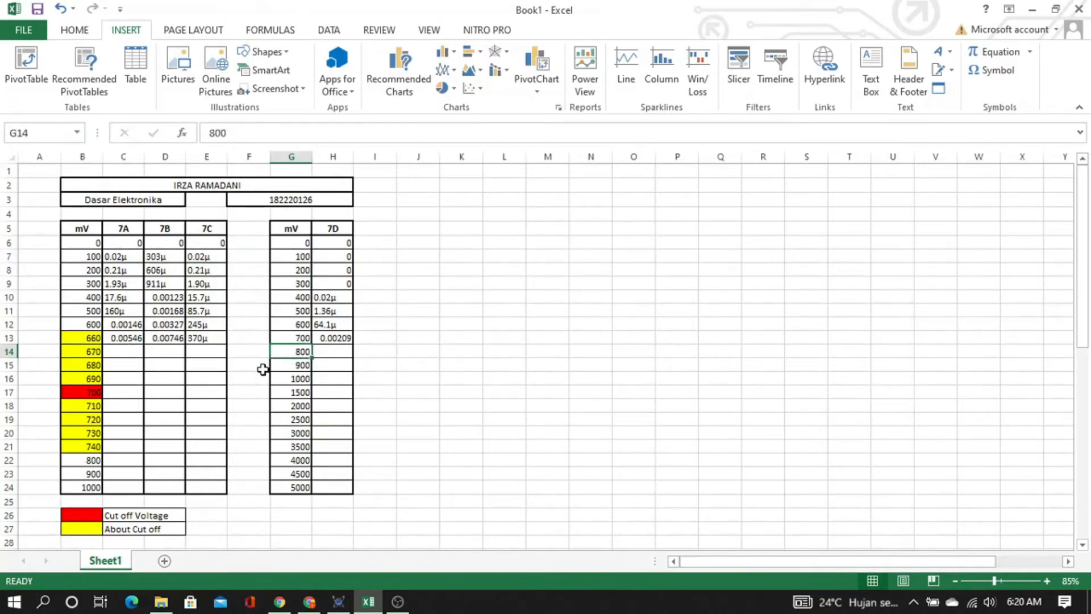
# Switch to Proteus, stop the simulation and set the DC generator voltage of circuit 7A to 670m
pyautogui.hotkey('alt', 'Tab')
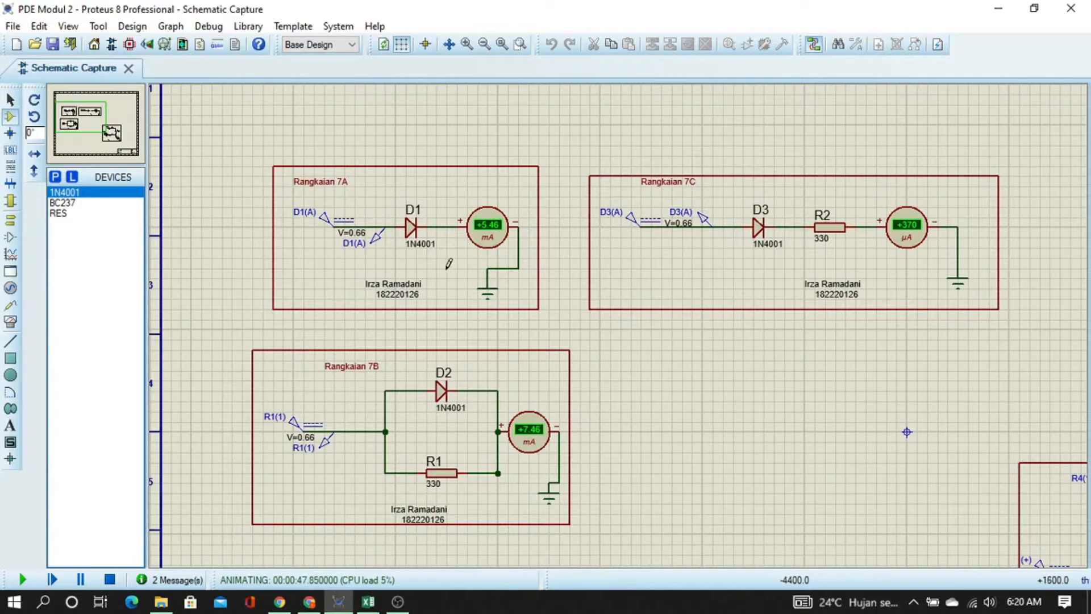
pyautogui.click(110, 578)
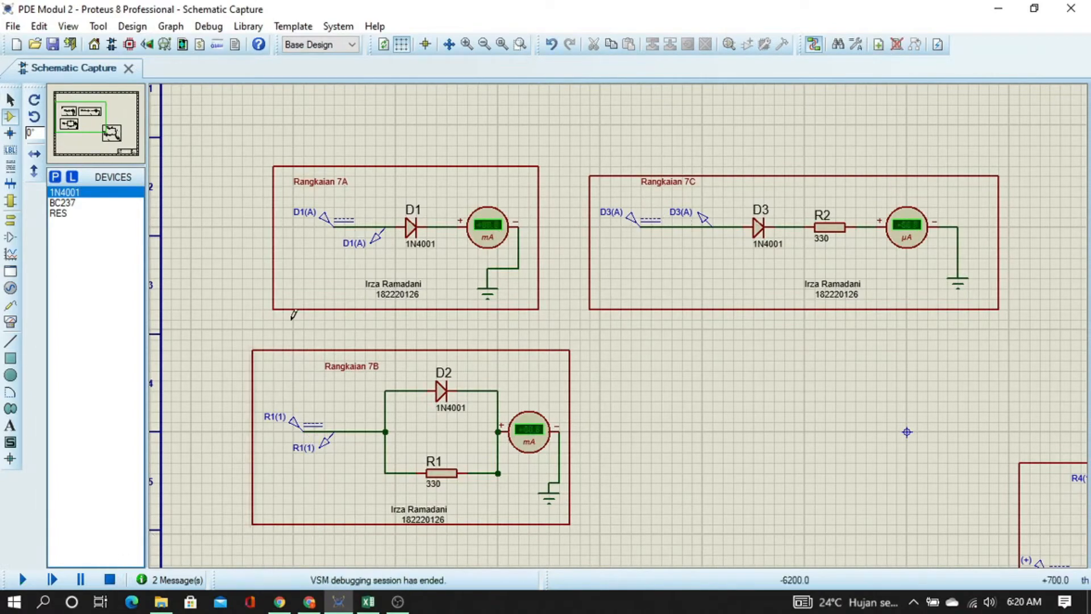
pyautogui.doubleClick(326, 218)
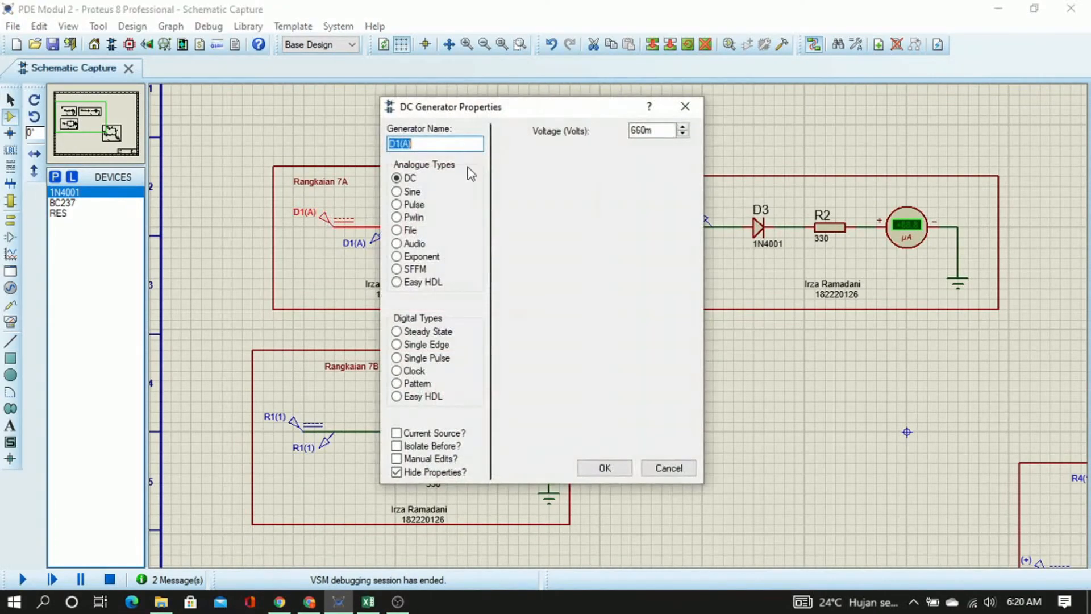
pyautogui.click(642, 131)
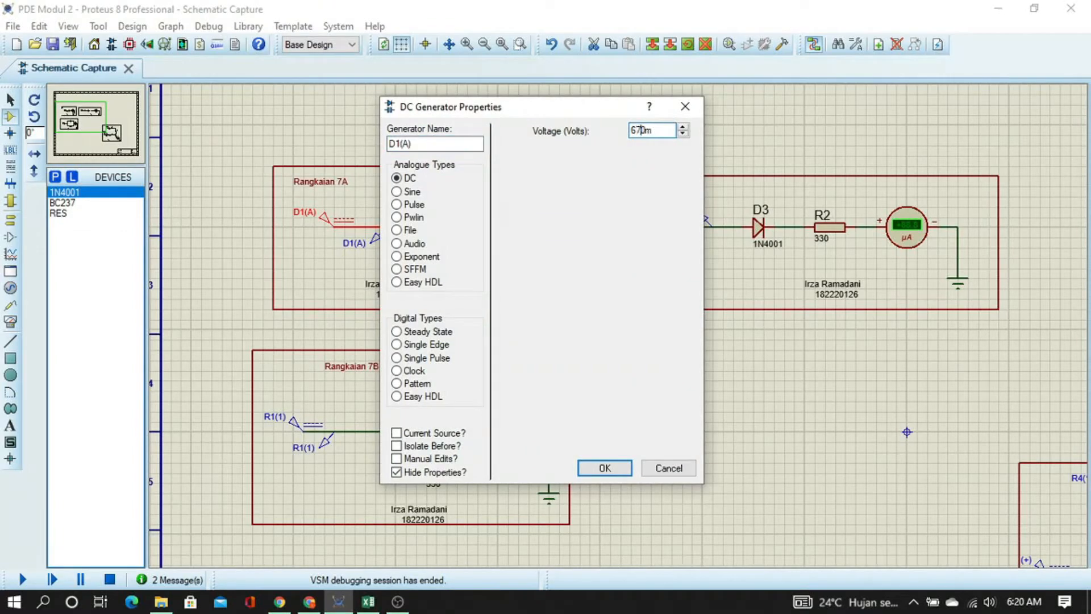
pyautogui.press('Return')
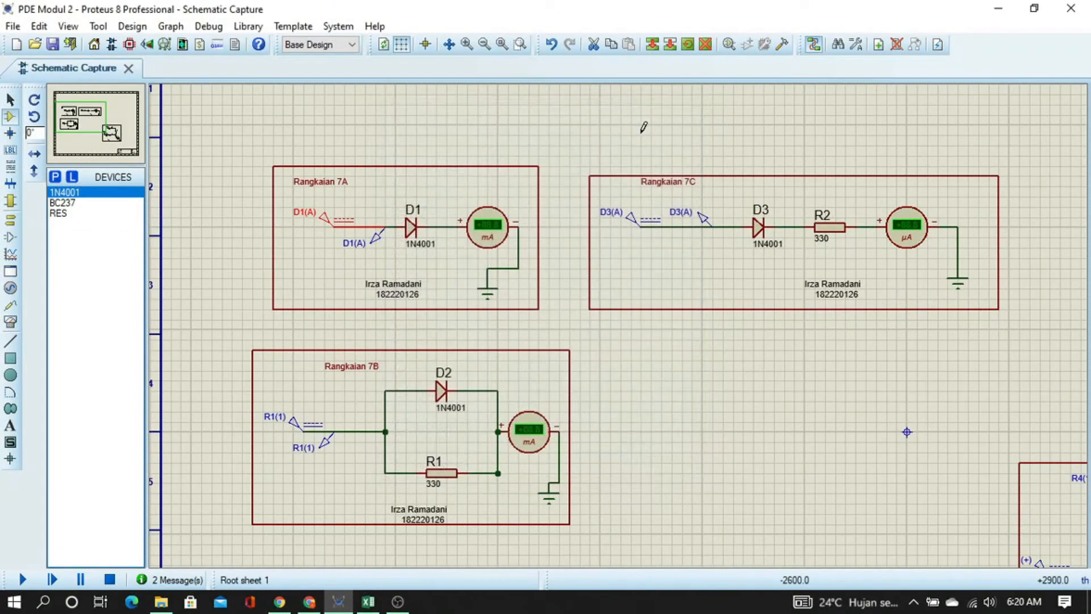
# Set the DC generator voltages of circuits 7C and 7B to 670m
pyautogui.doubleClick(636, 224)
pyautogui.click(641, 130)
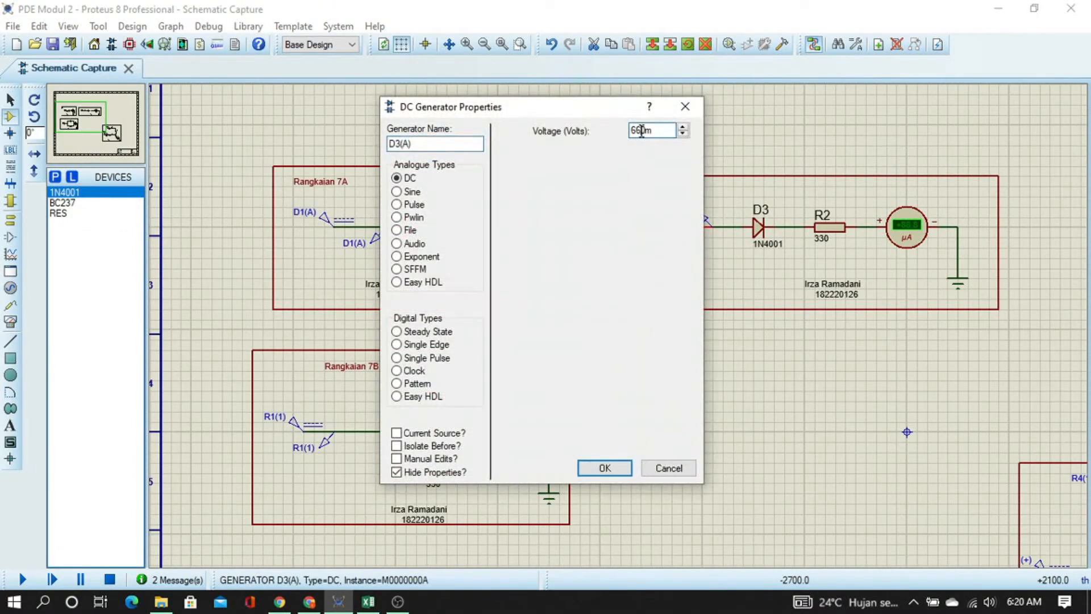
pyautogui.press('Return')
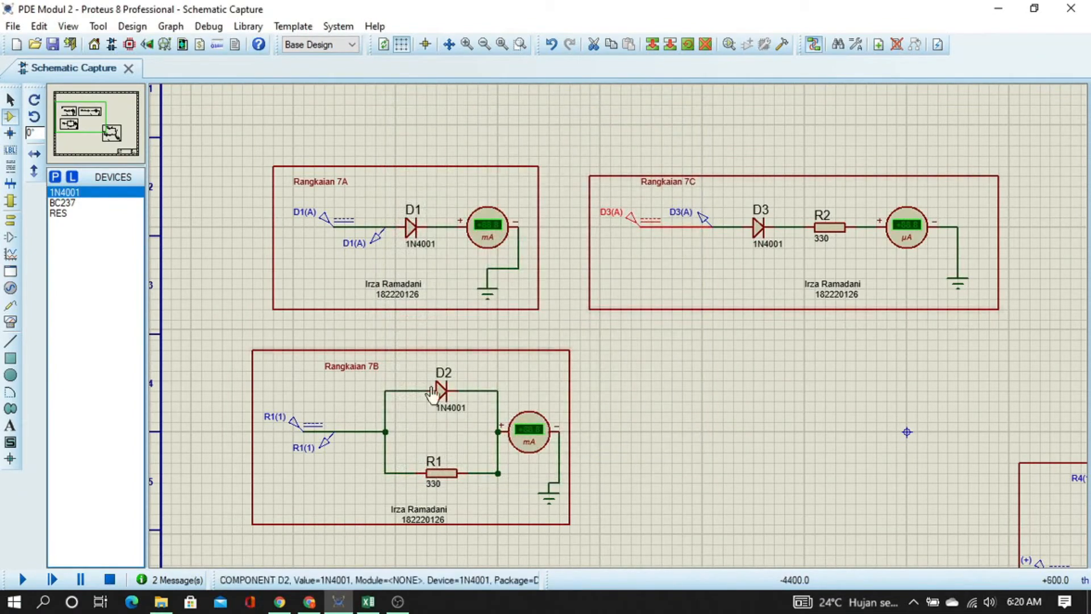
pyautogui.doubleClick(295, 422)
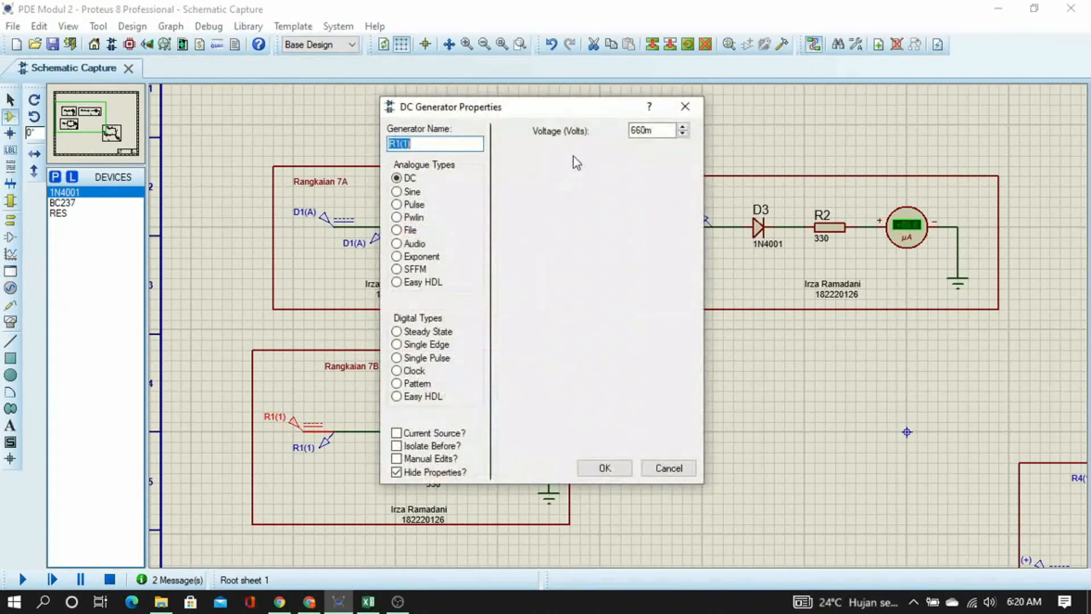
pyautogui.click(642, 131)
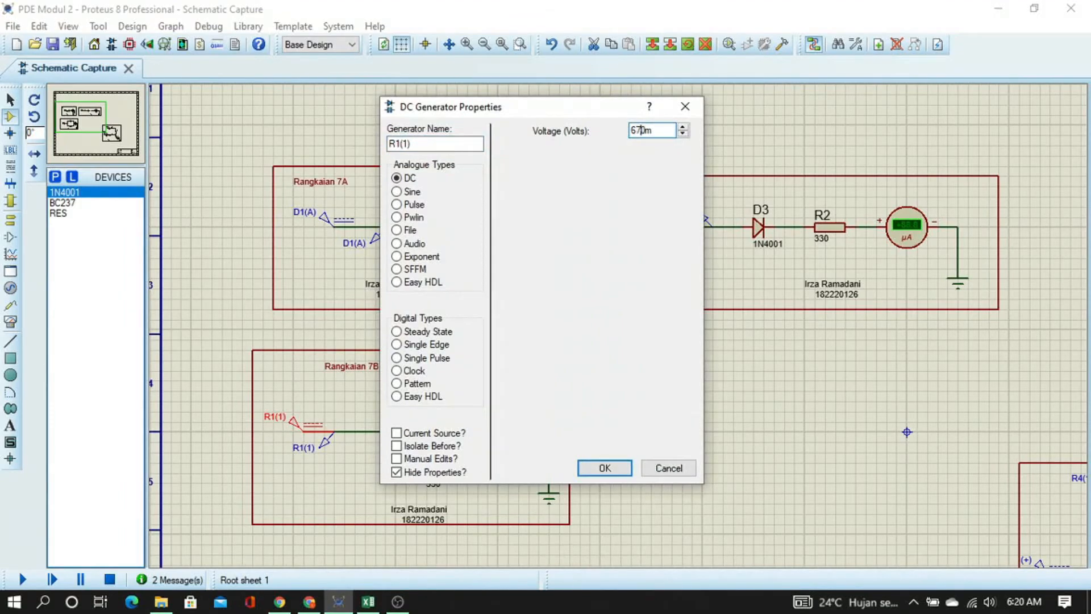
pyautogui.press('Return')
# Set the base-side (+) DC generator voltage of circuit 7D to 800m
pyautogui.moveTo(937, 466); pyautogui.dragTo(397, 222)
pyautogui.doubleClick(478, 320)
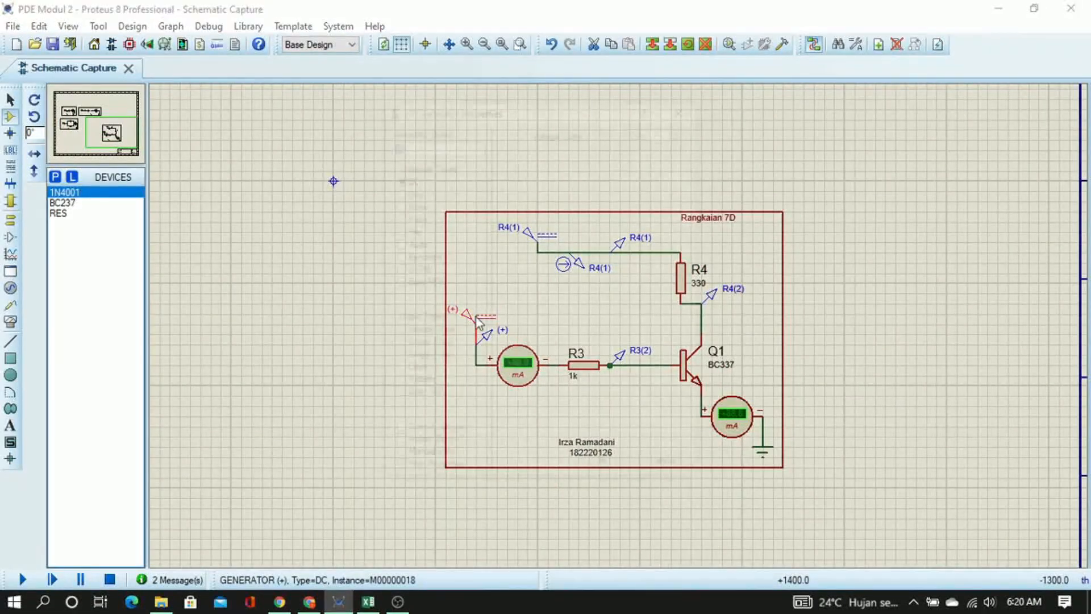
pyautogui.click(638, 131)
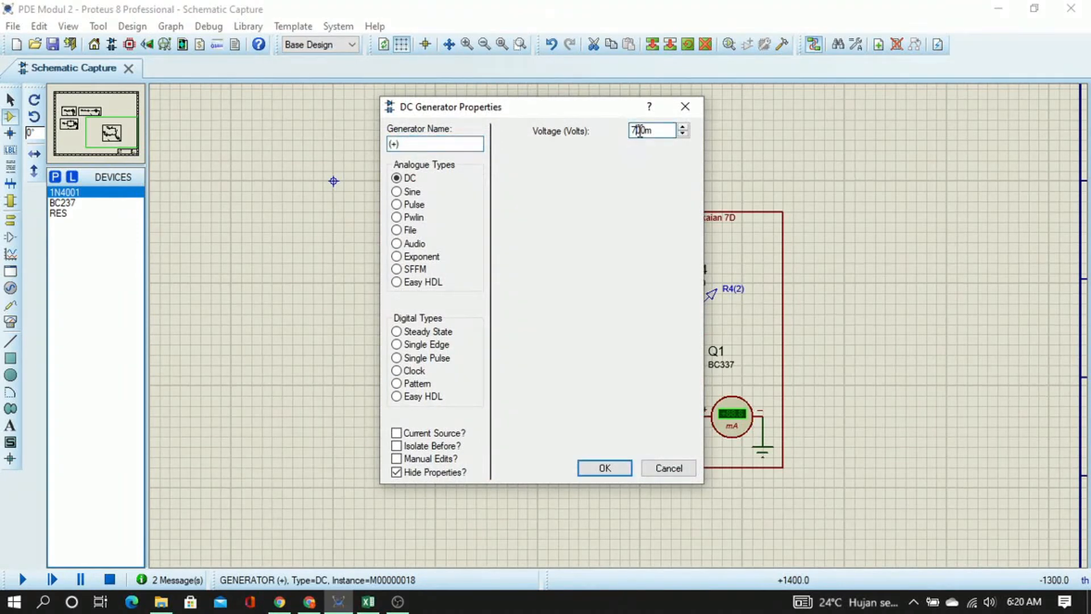
pyautogui.write('8')
pyautogui.press('Return')
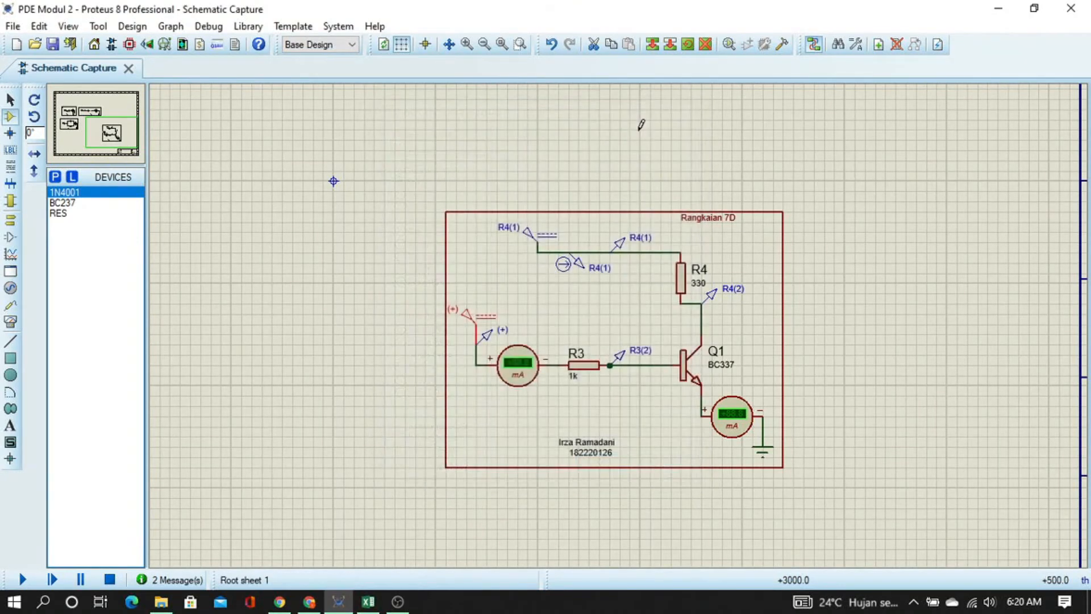
# Run the simulation and check the ammeters of circuits 7A, 7B and 7C
pyautogui.click(23, 579)
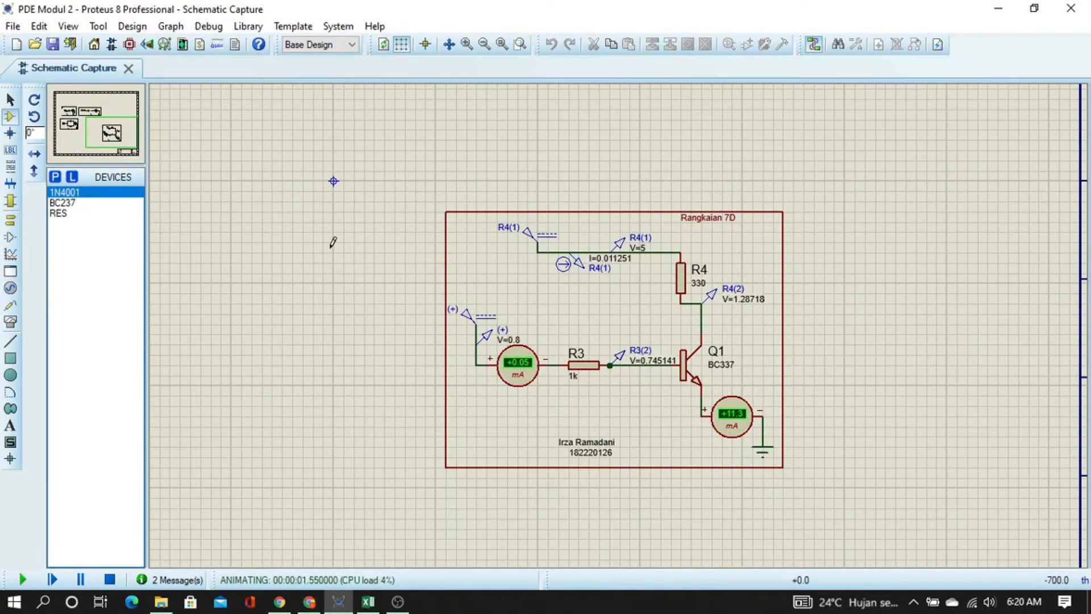
pyautogui.moveTo(338, 256); pyautogui.dragTo(882, 483)
pyautogui.scroll(-1, 619, 323)
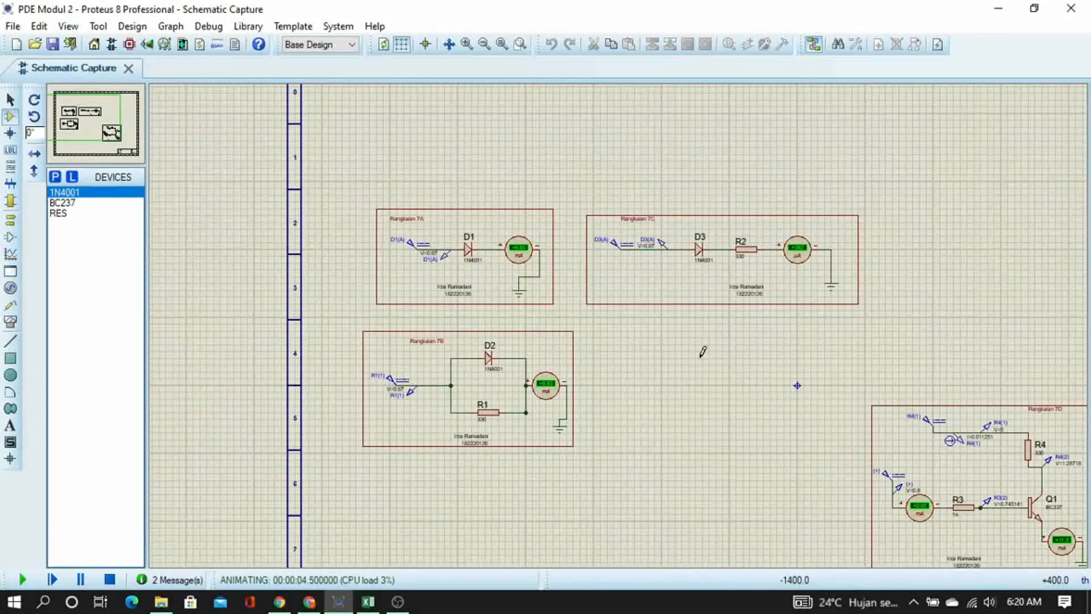
pyautogui.scroll(1, 703, 353)
pyautogui.moveTo(540, 297)
pyautogui.mouseDown()
pyautogui.moveTo(730, 356)
pyautogui.moveTo(694, 341)
pyautogui.mouseUp()
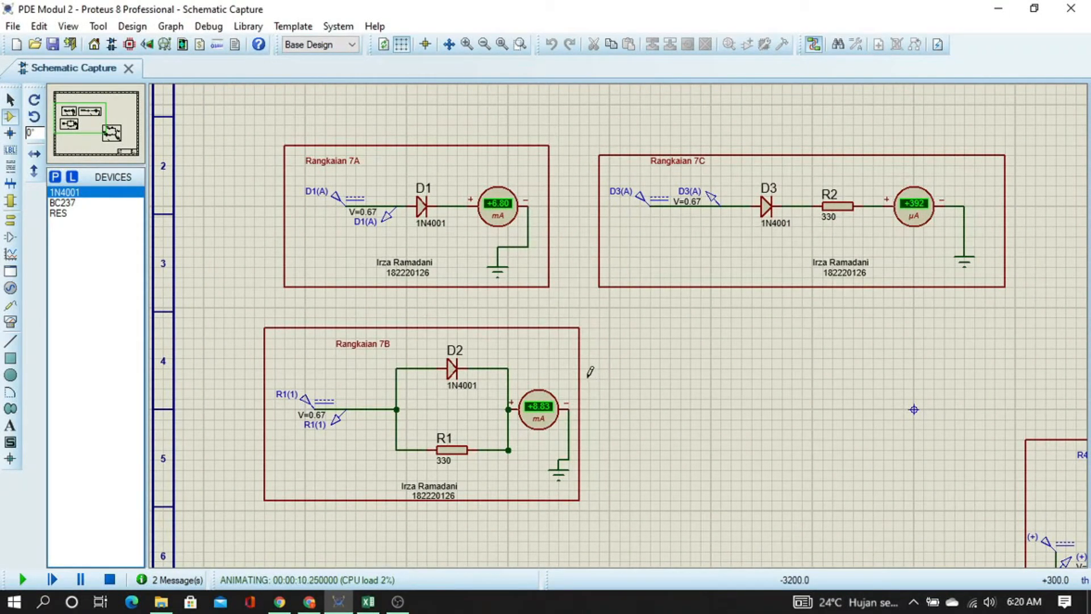
# Switch to Excel and enter 0.068 as the 7A reading in the 670 mV row
pyautogui.hotkey('alt', 'Tab')
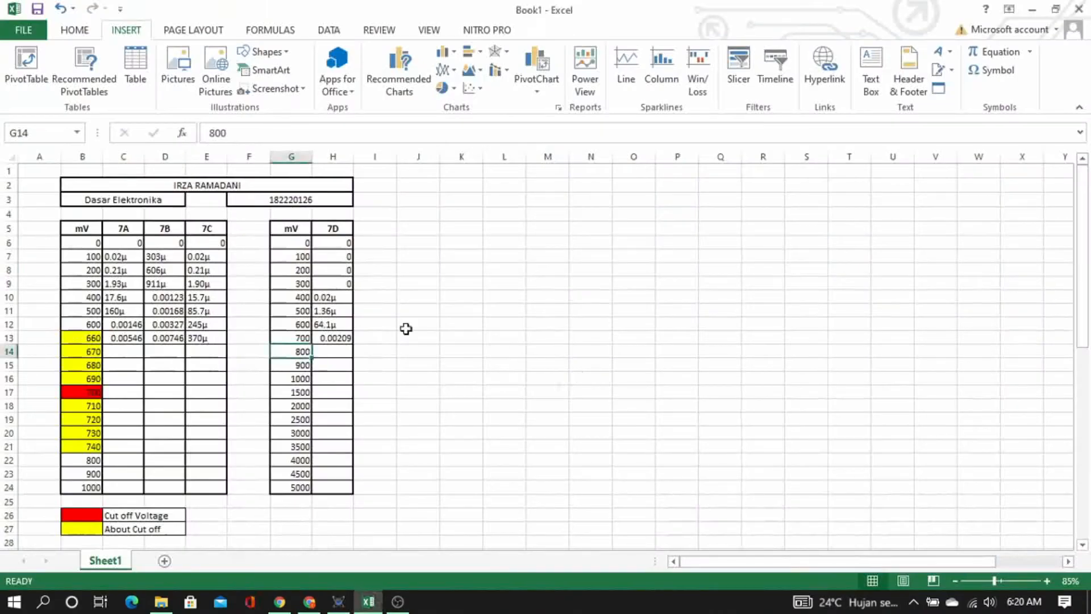
pyautogui.click(134, 352)
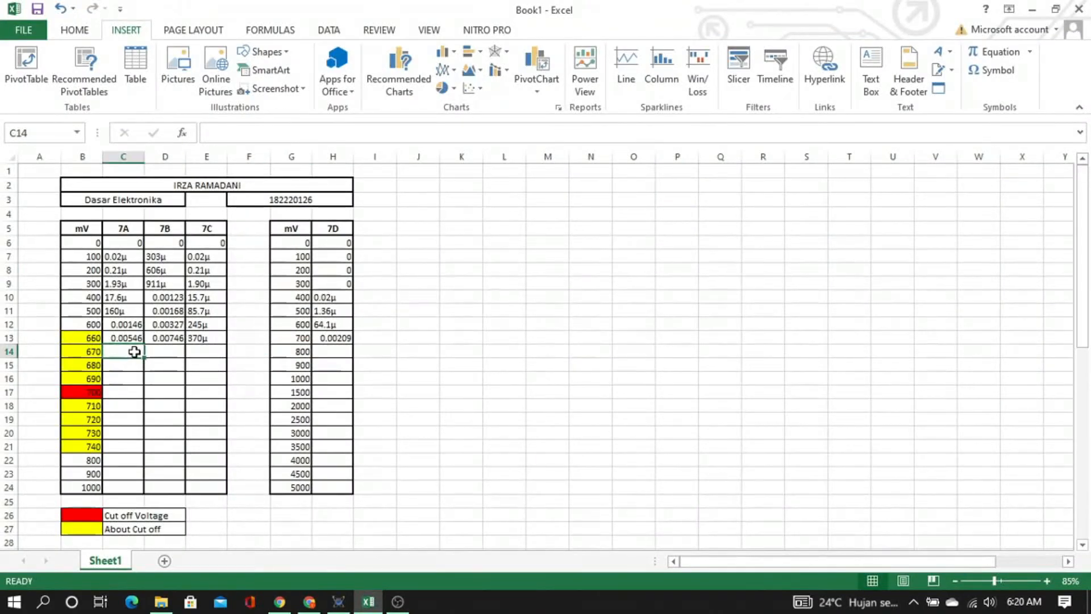
pyautogui.write('0.0')
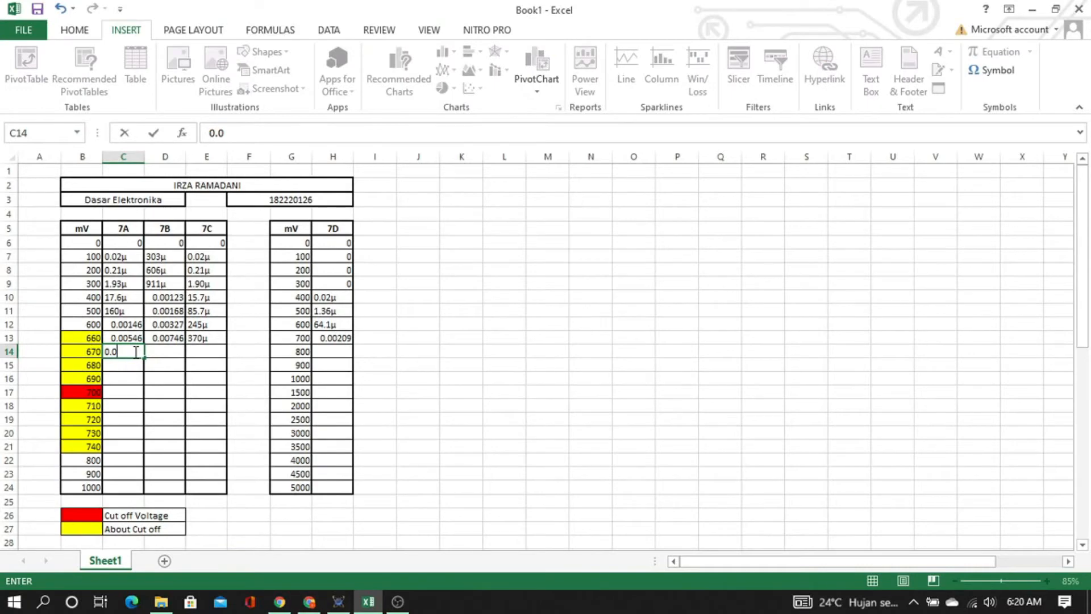
pyautogui.write('682')
pyautogui.press('Tab')
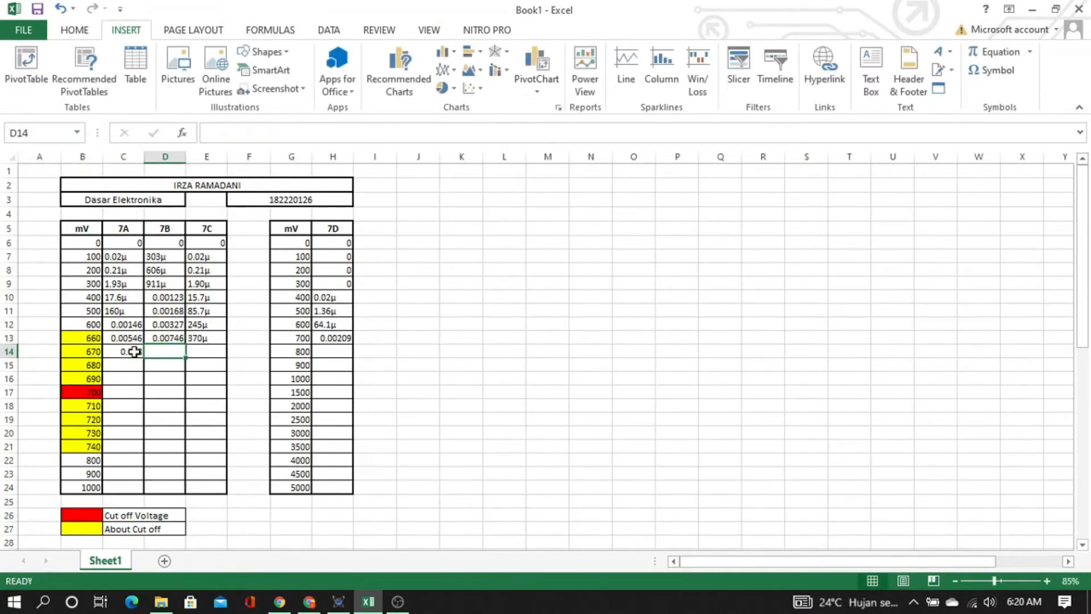
# Check the circuit 7B ammeter in Proteus and enter 0.00883 as the 7B reading for 670 mV in Excel
pyautogui.hotkey('alt', 'Tab')
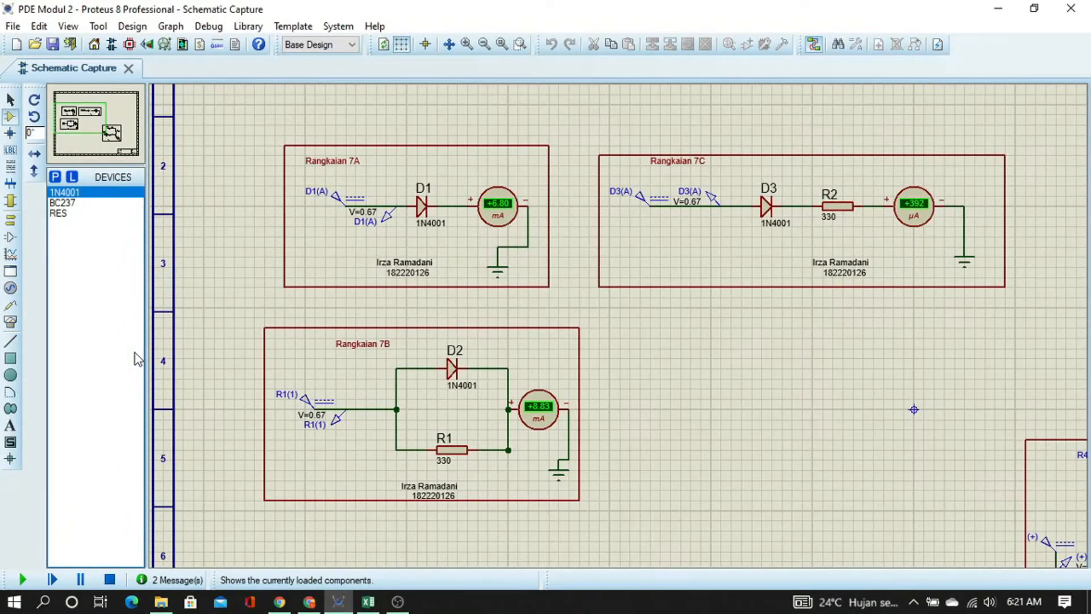
pyautogui.hotkey('alt', 'Tab')
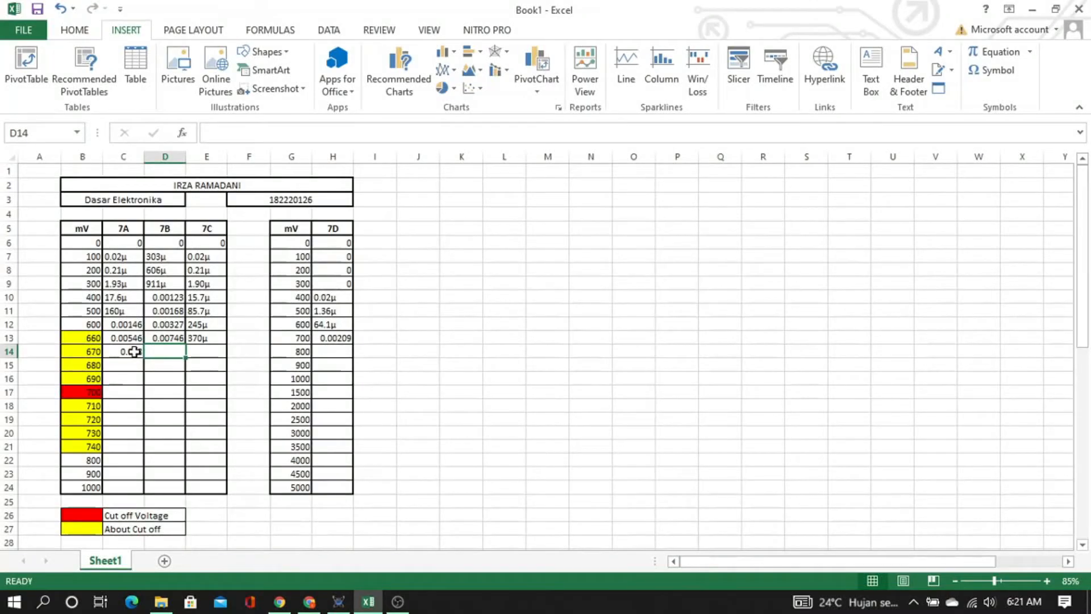
pyautogui.write('0.008')
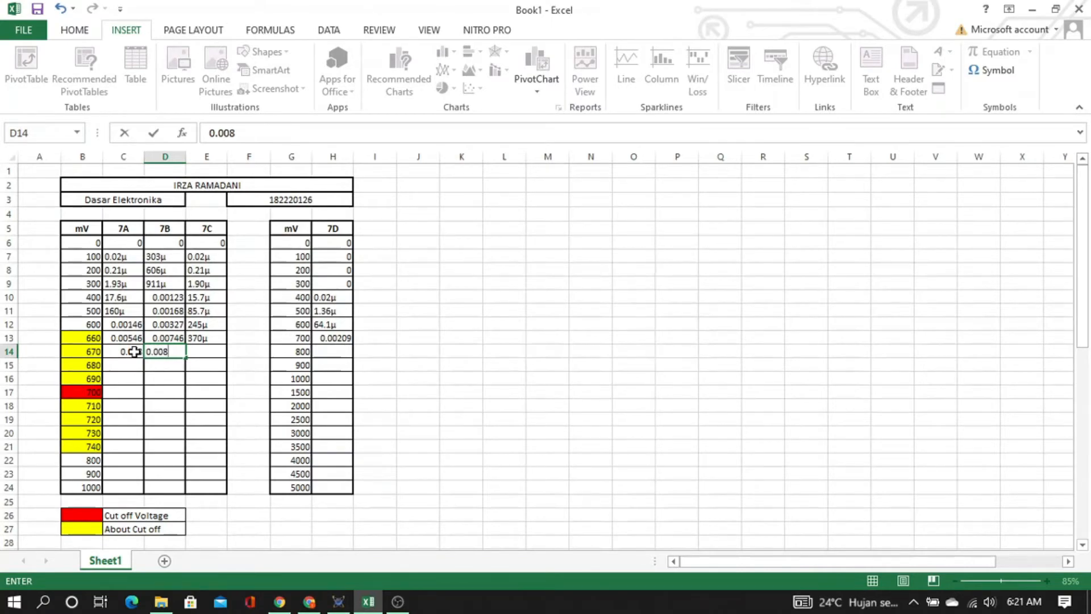
pyautogui.hotkey('alt', 'Tab')
pyautogui.hotkey('alt', 'Tab')
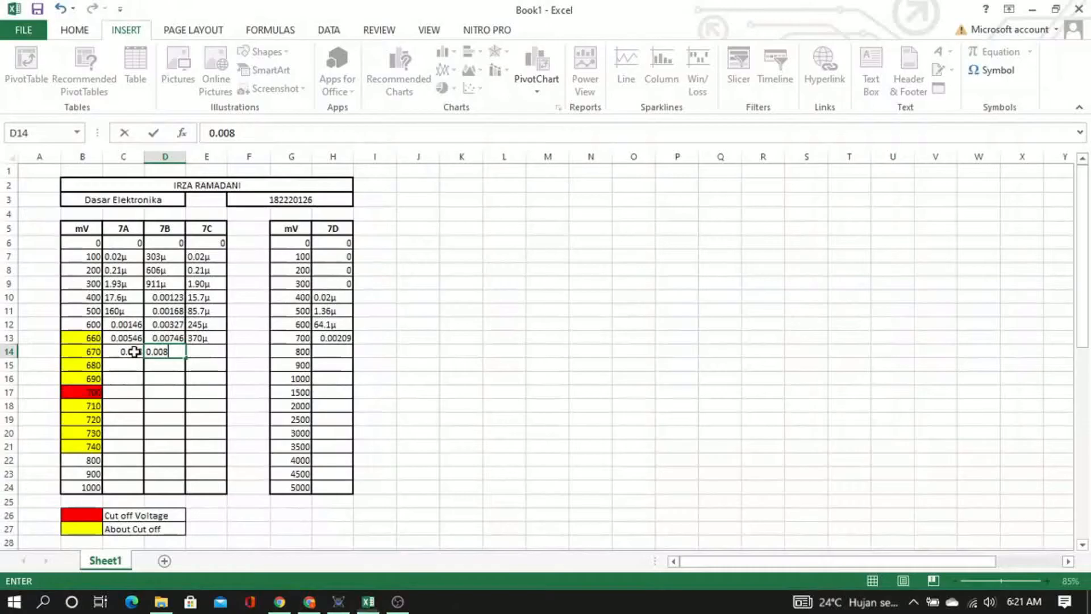
pyautogui.write('83')
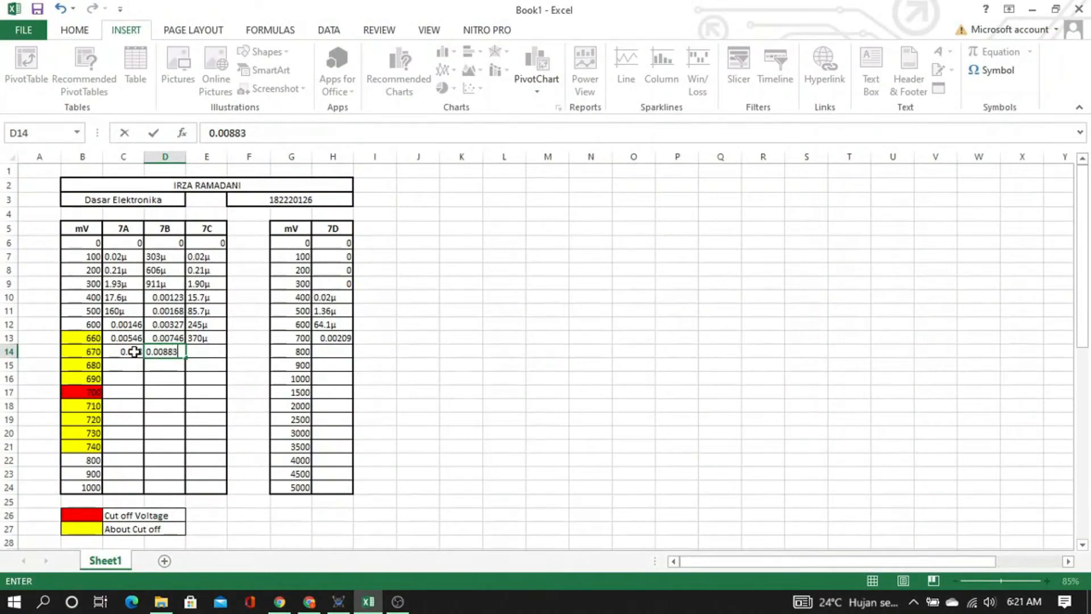
pyautogui.press('Tab')
# Check the circuit 7C ammeter in Proteus and enter 392µ as the 7C reading for 670 mV in Excel
pyautogui.hotkey('alt', 'Tab')
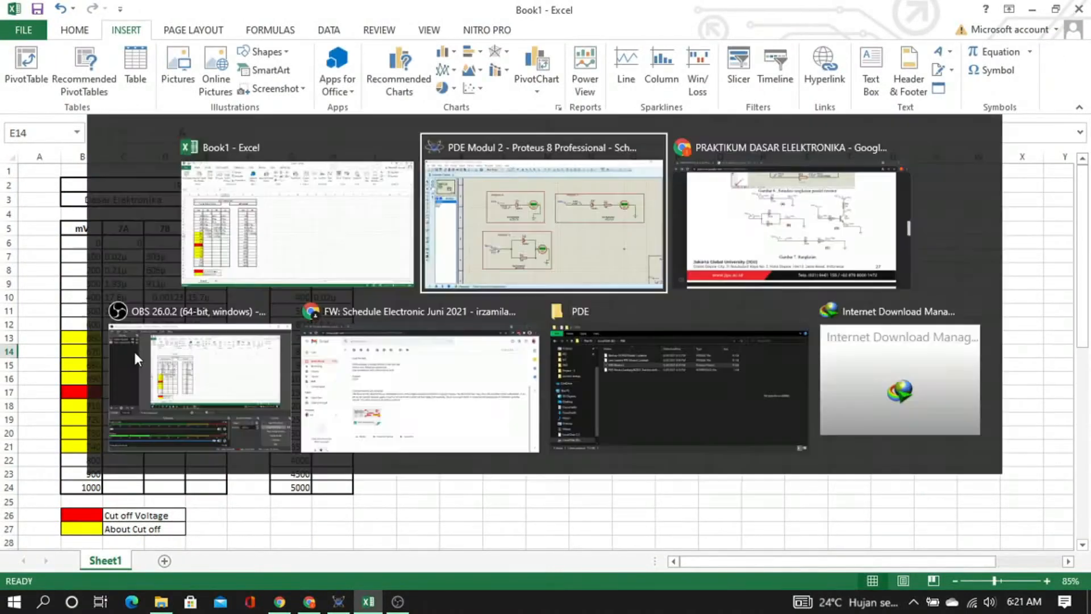
pyautogui.hotkey('alt', 'Tab')
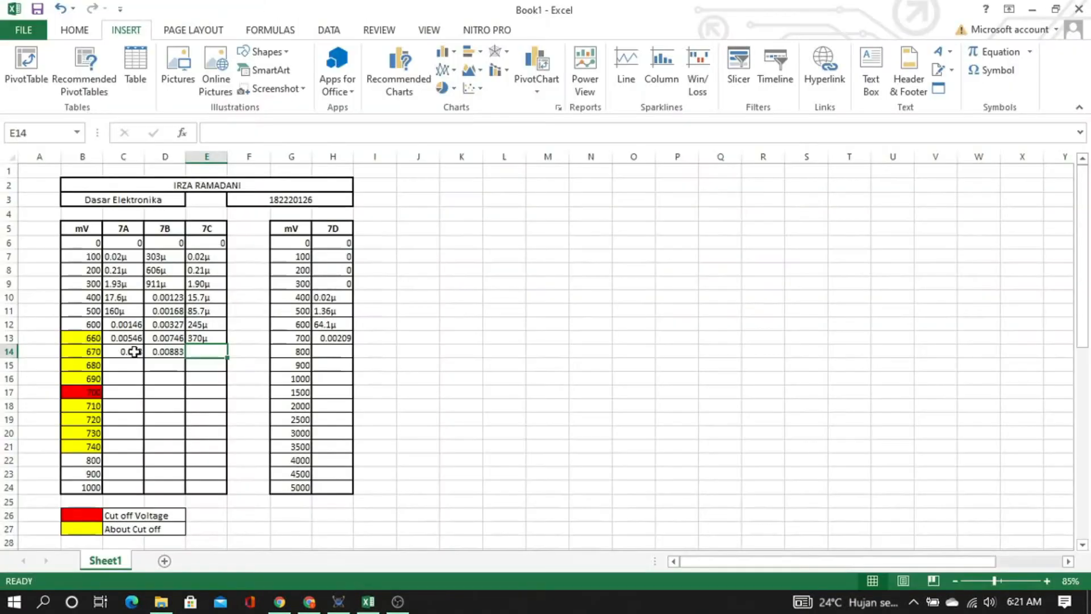
pyautogui.write('39')
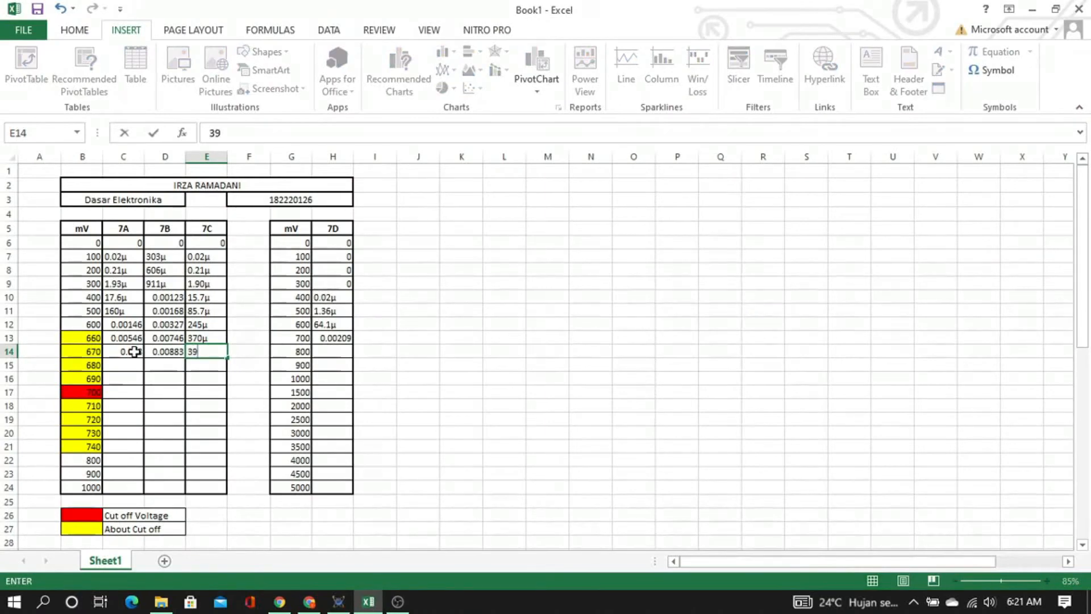
pyautogui.write('2µ')
pyautogui.press('Tab')
pyautogui.press('Tab')
pyautogui.press('Tab')
# Check the emitter ammeter of circuit 7D in Proteus and enter 0.00113 as the 7D reading for 800 mV in Excel
pyautogui.hotkey('alt', 'Tab')
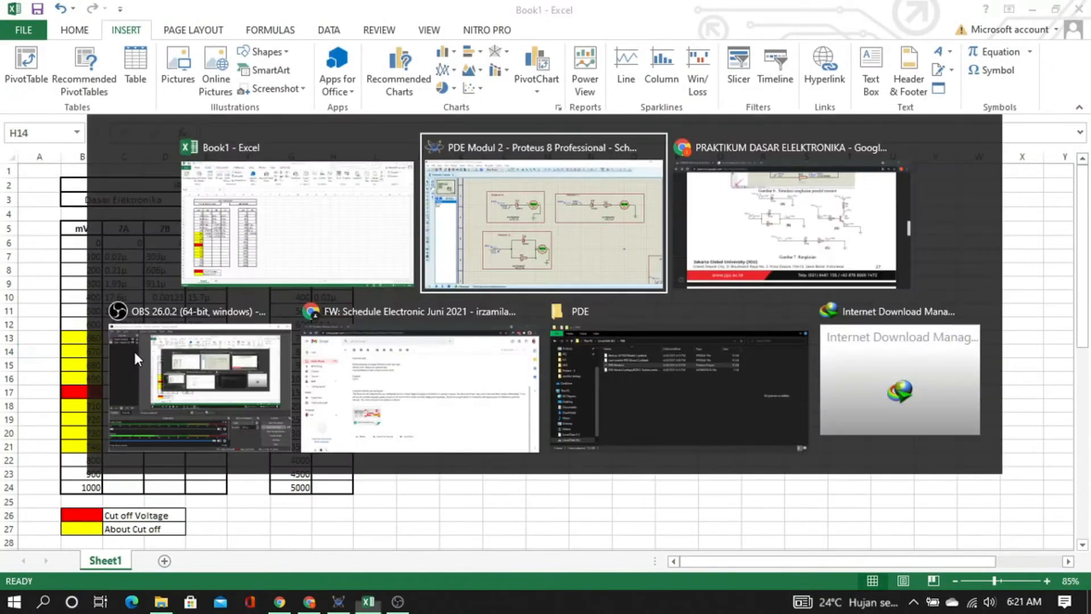
pyautogui.moveTo(991, 472); pyautogui.dragTo(560, 268)
pyautogui.scroll(-1, 574, 278)
pyautogui.scroll(1, 592, 305)
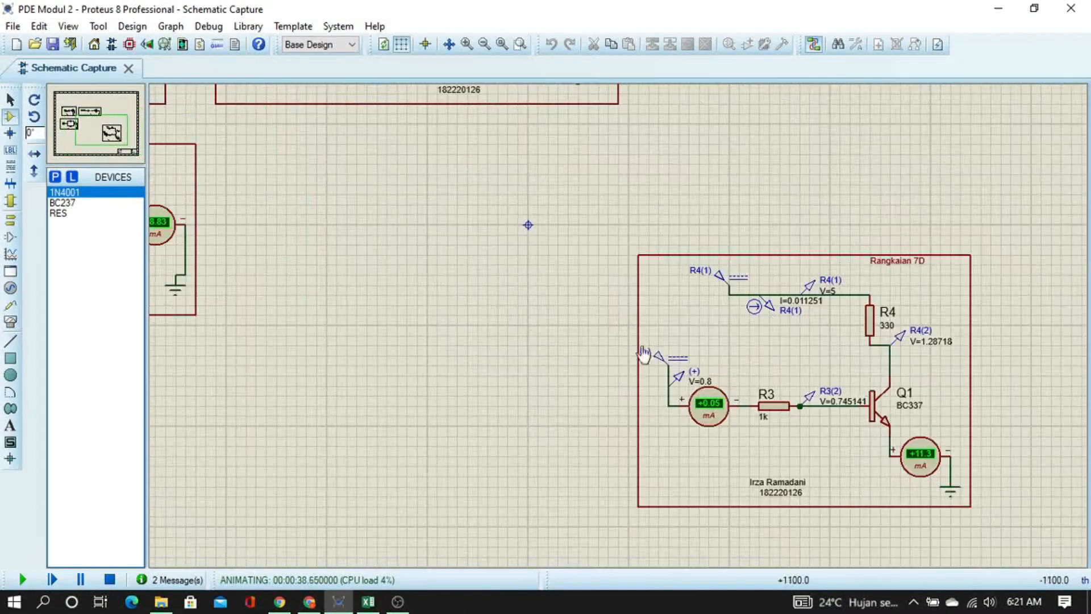
pyautogui.hotkey('alt', 'Tab')
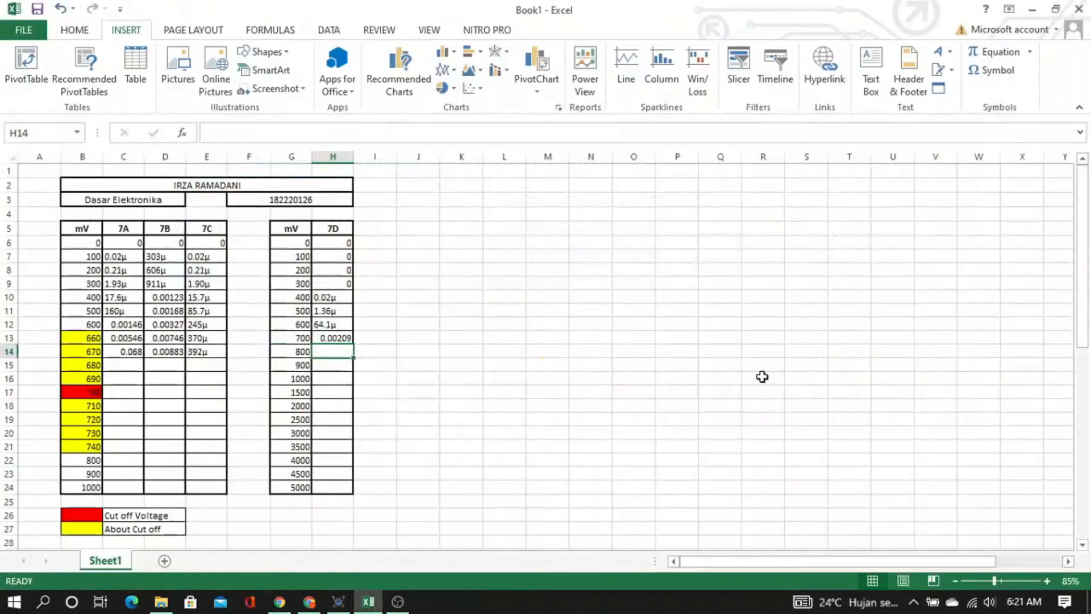
pyautogui.write('1')
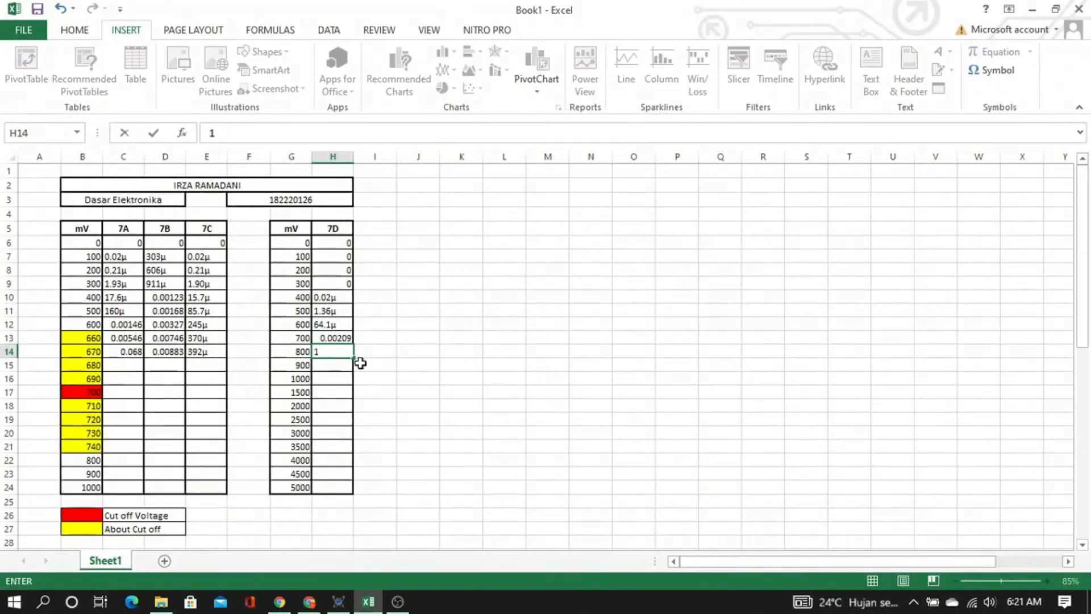
pyautogui.write('0.00113')
pyautogui.press('Return')
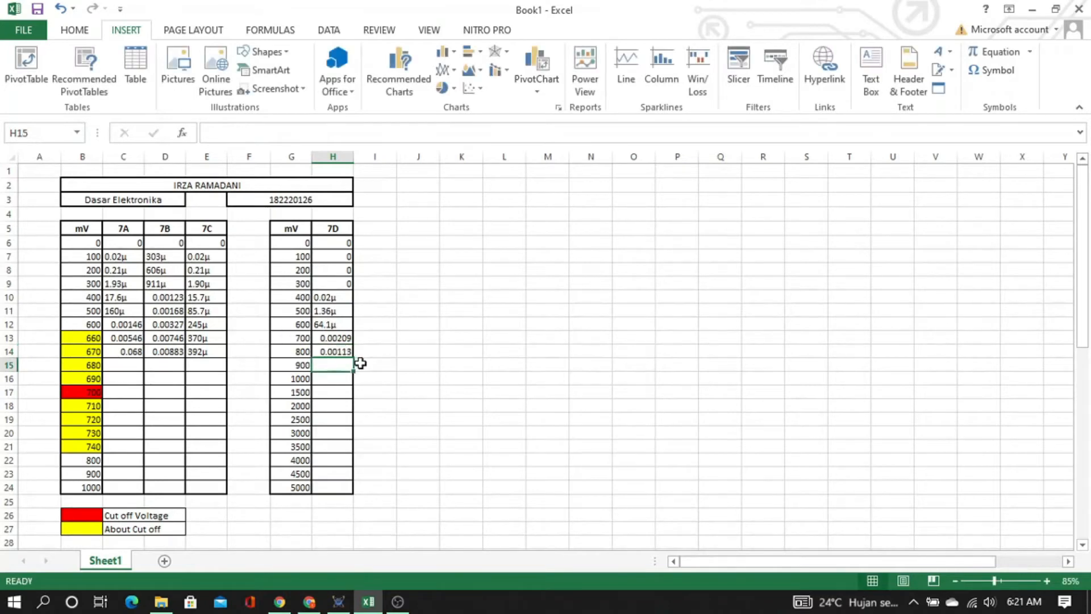
# Switch to Proteus, stop the simulation and set the base-side DC source of circuit 7D to 900m volts
pyautogui.click(124, 366)
pyautogui.click(73, 365)
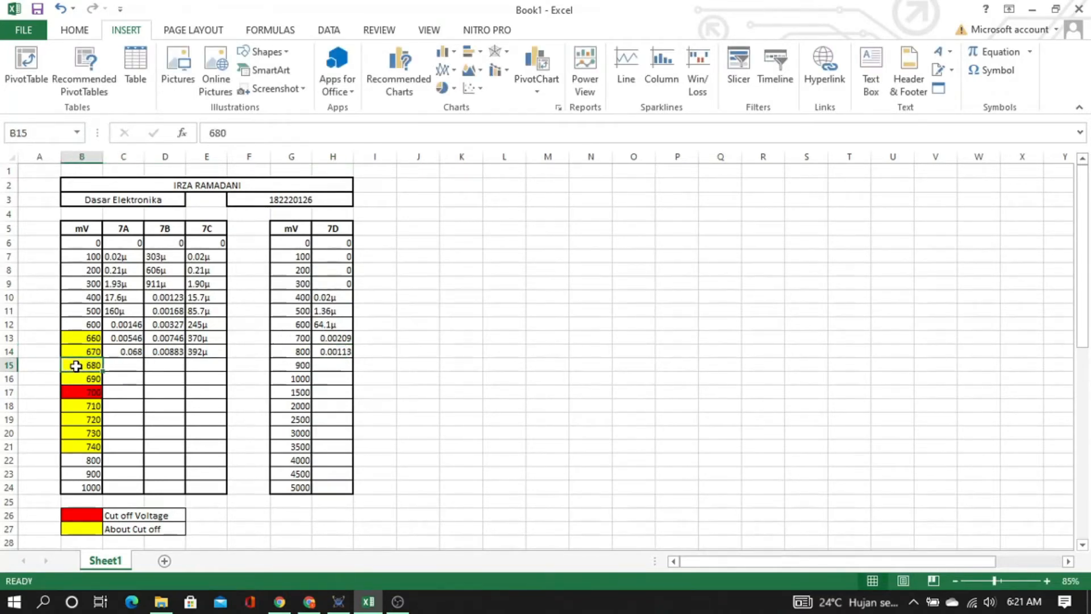
pyautogui.click(293, 367)
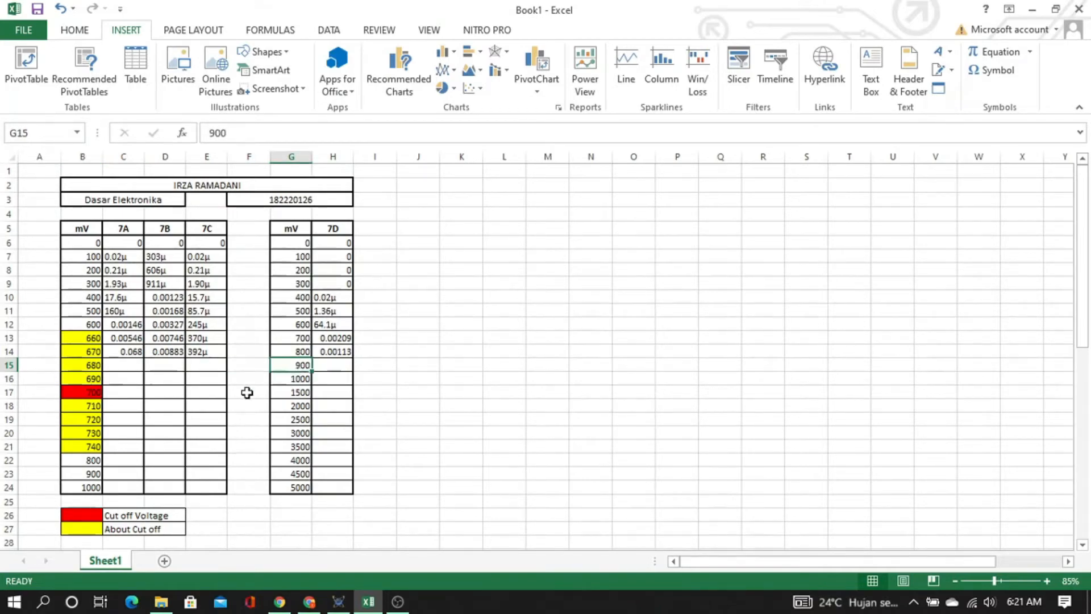
pyautogui.hotkey('alt', 'Tab')
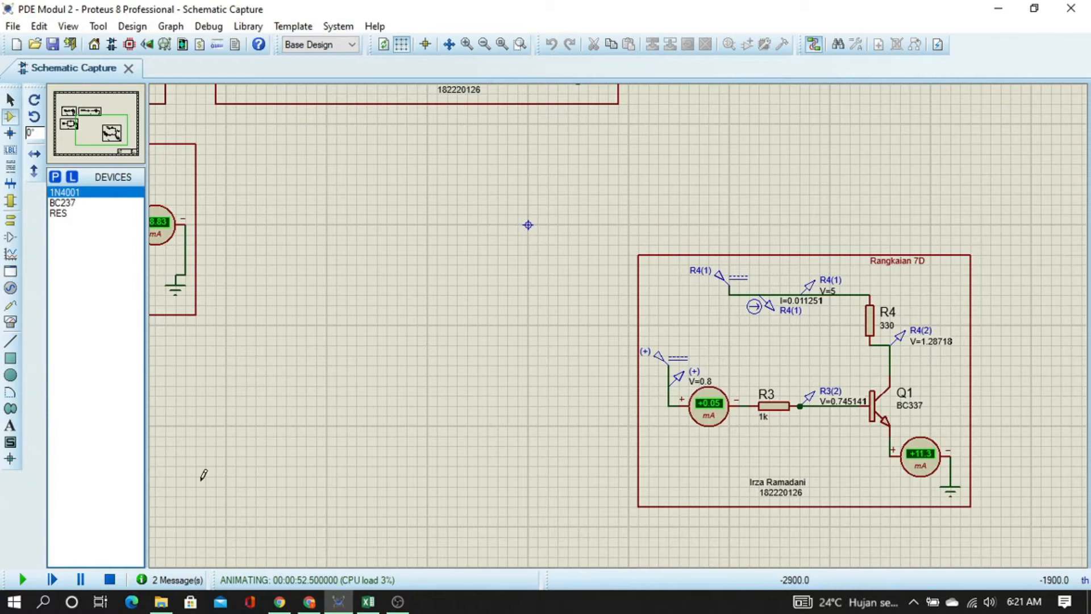
pyautogui.click(110, 579)
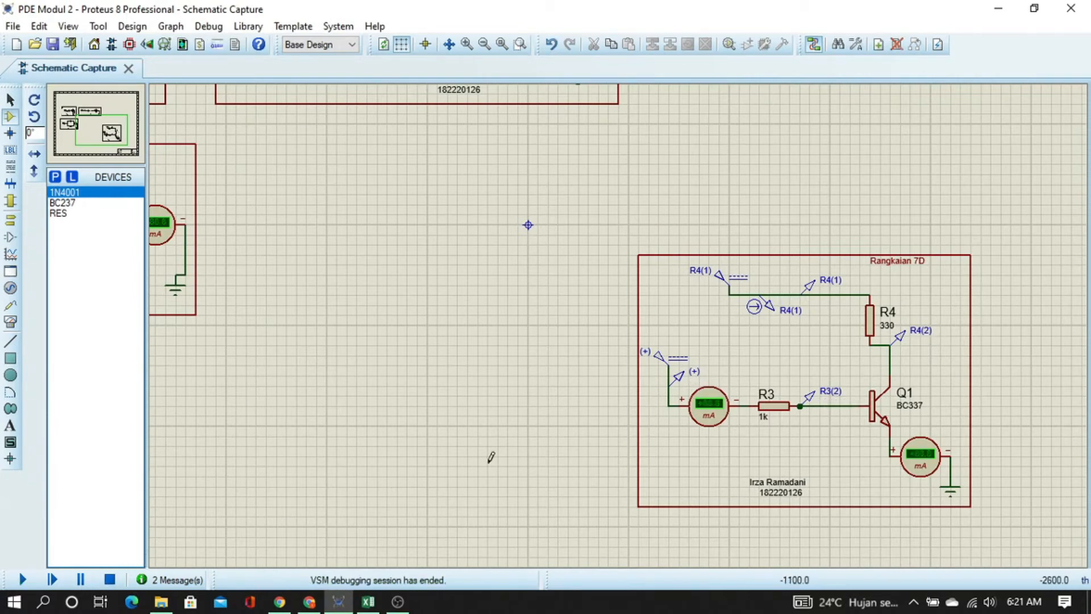
pyautogui.doubleClick(669, 364)
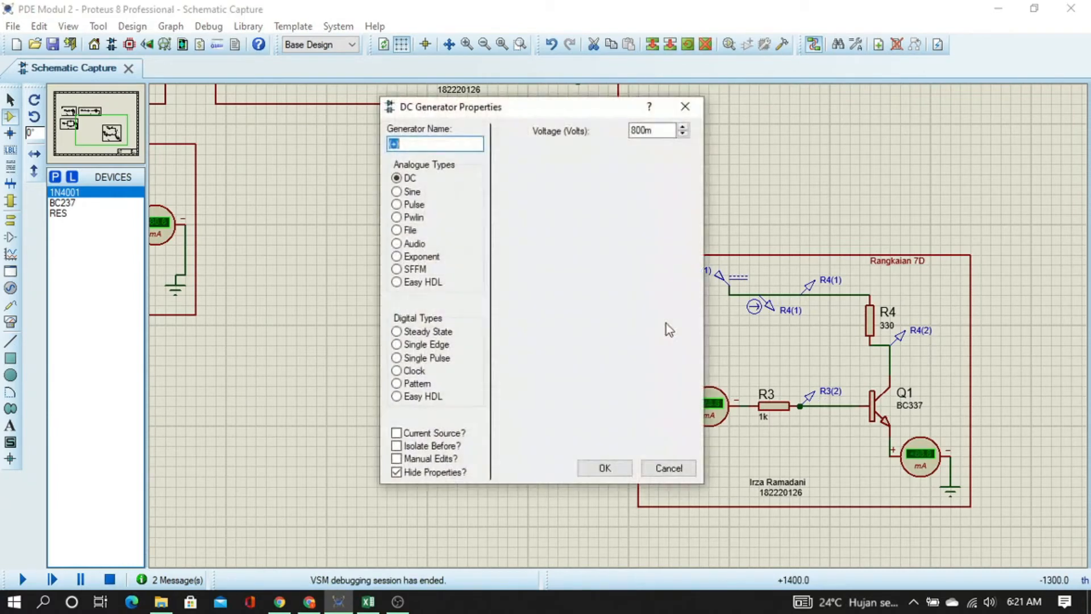
pyautogui.click(641, 129)
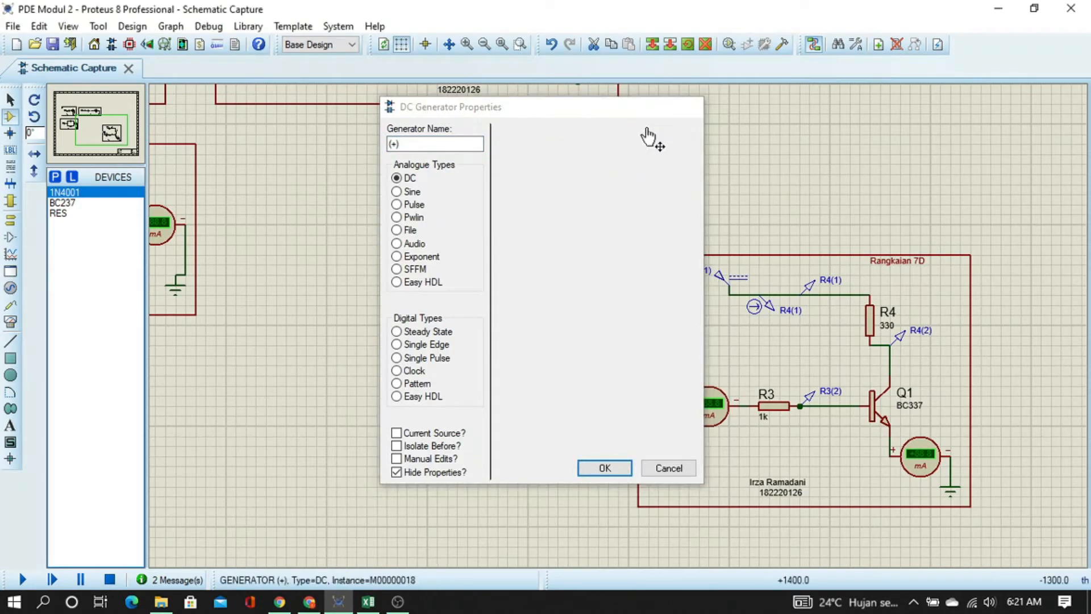
pyautogui.press('Return')
# Set the DC source D1(A) of circuit 7A to 680m volts
pyautogui.middleClick(286, 158)
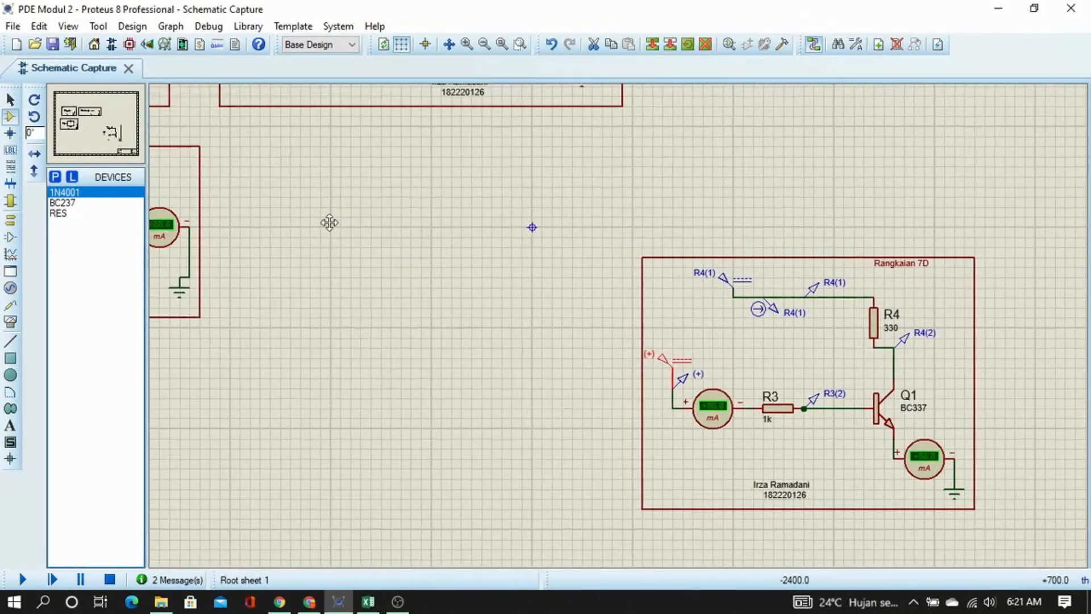
pyautogui.click(697, 273)
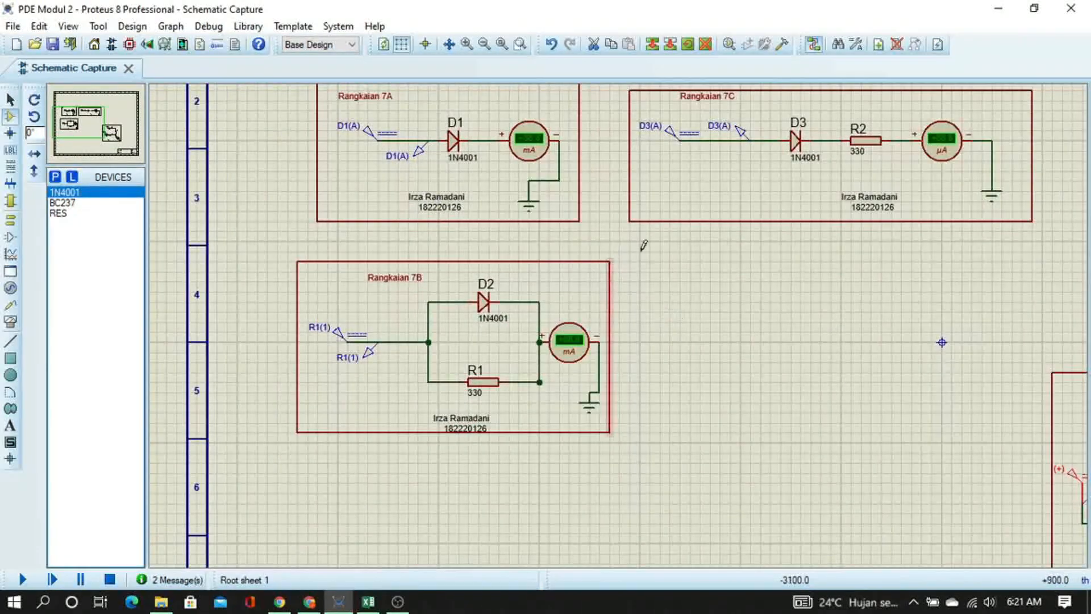
pyautogui.middleClick(661, 256)
pyautogui.click(659, 321)
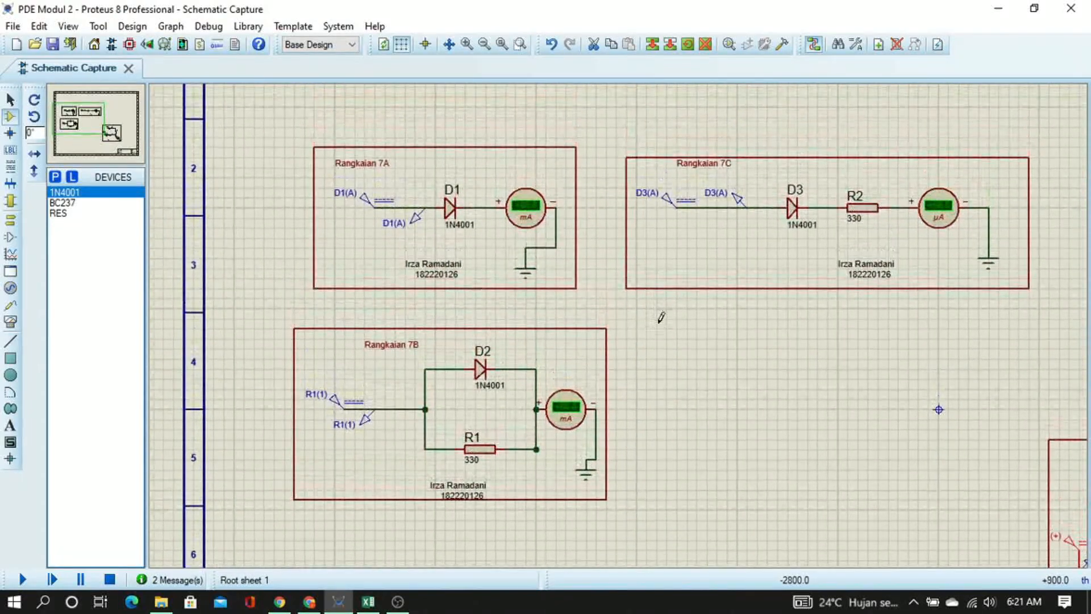
pyautogui.doubleClick(367, 200)
pyautogui.click(639, 130)
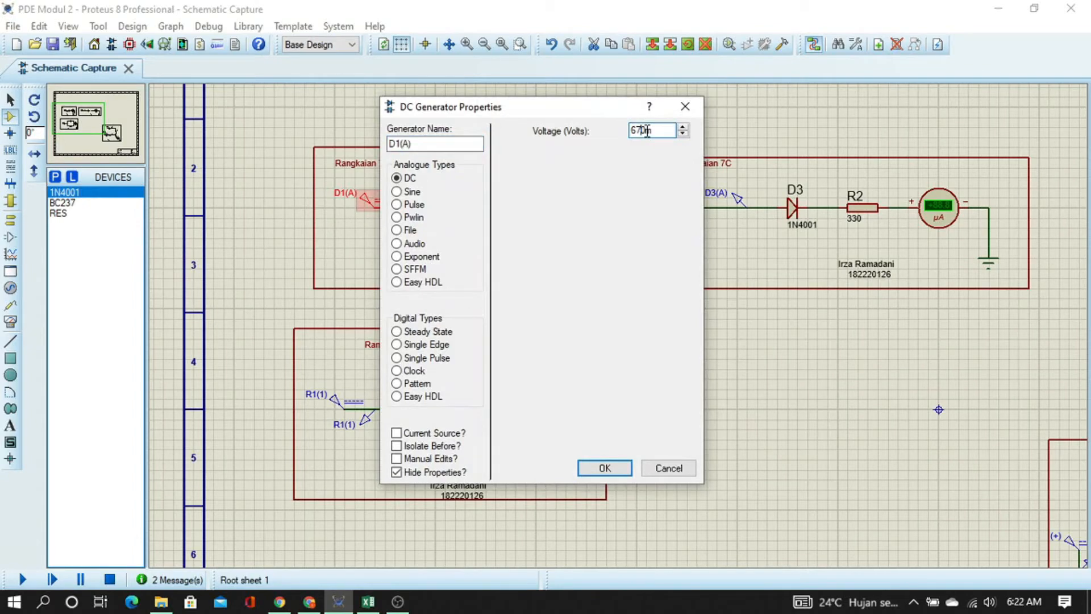
pyautogui.press('Return')
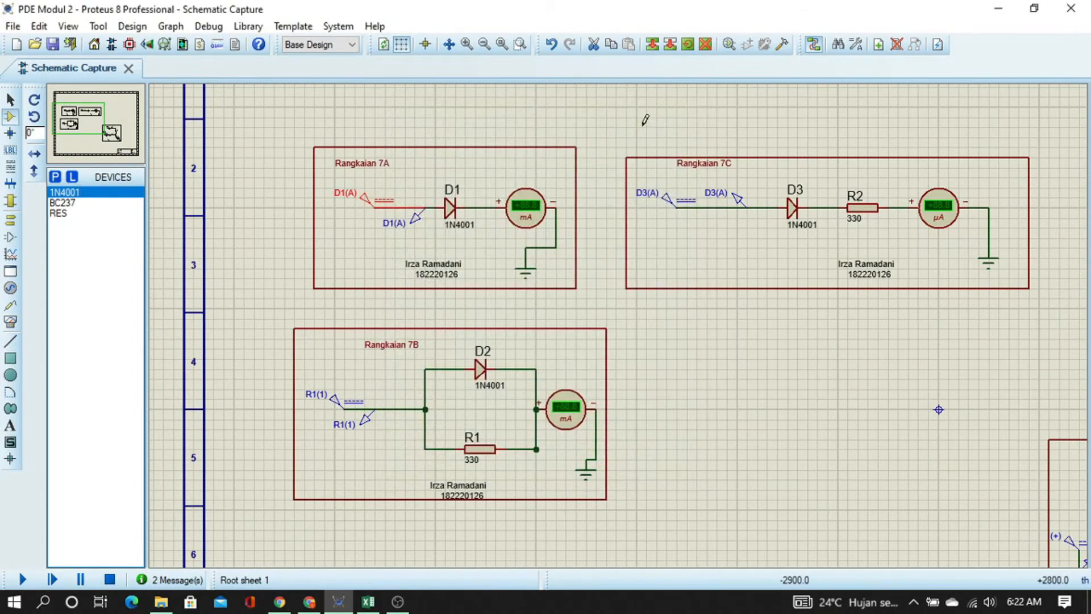
# Set the DC sources of circuits 7C and 7B, D3(A) and R1(1), to 680m volts
pyautogui.doubleClick(668, 198)
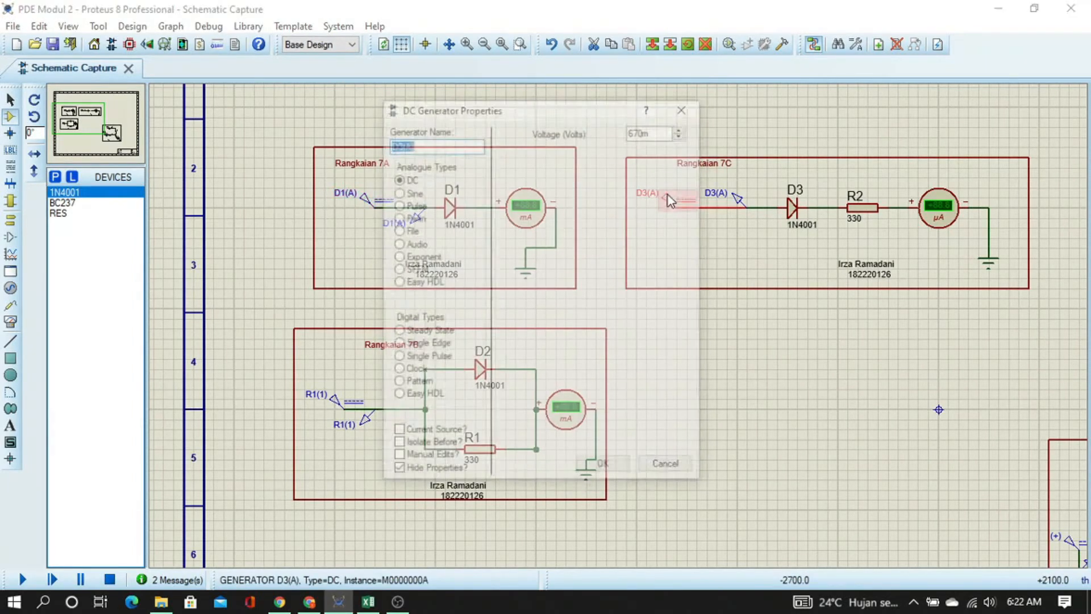
pyautogui.click(645, 131)
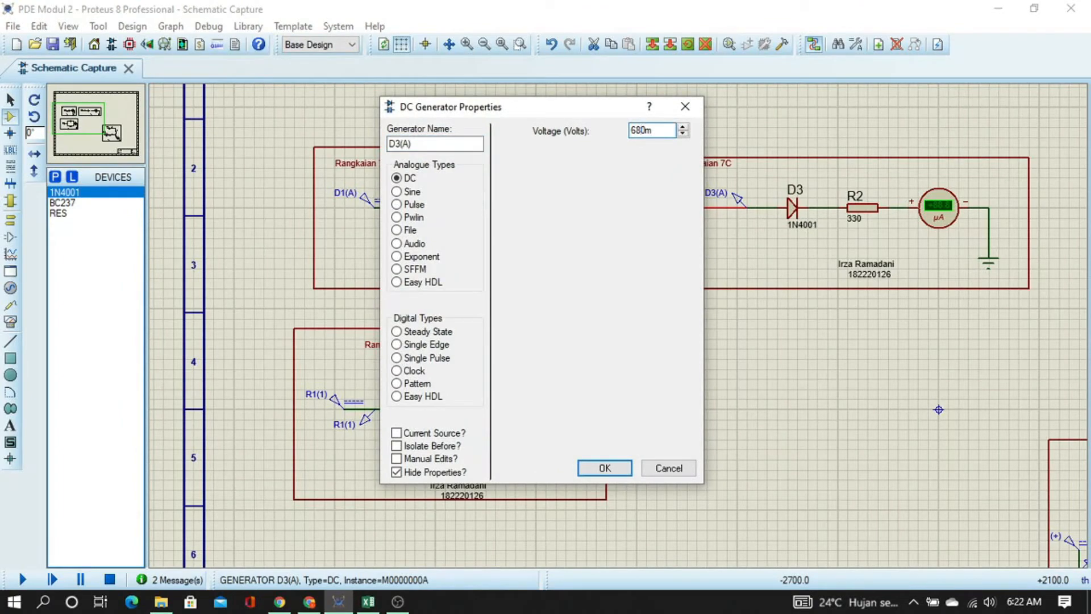
pyautogui.press('Return')
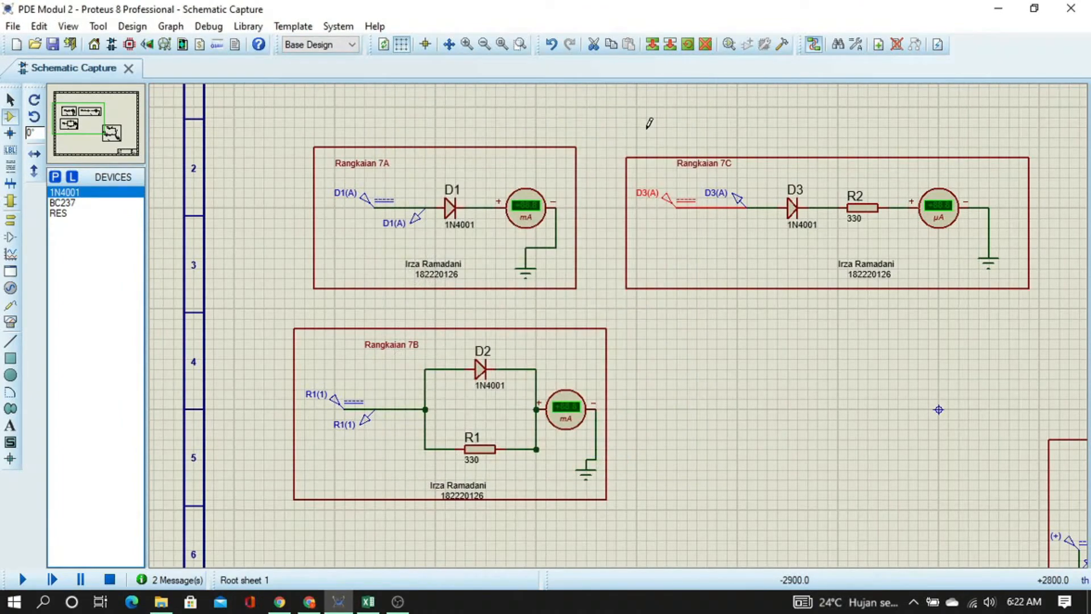
pyautogui.doubleClick(345, 402)
pyautogui.click(646, 130)
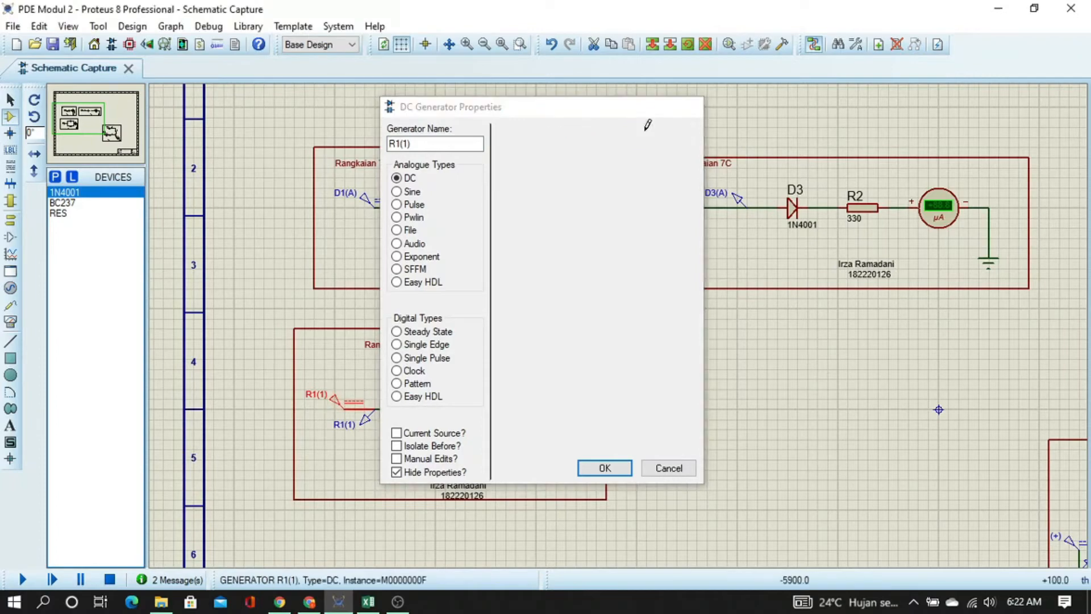
pyautogui.press('Return')
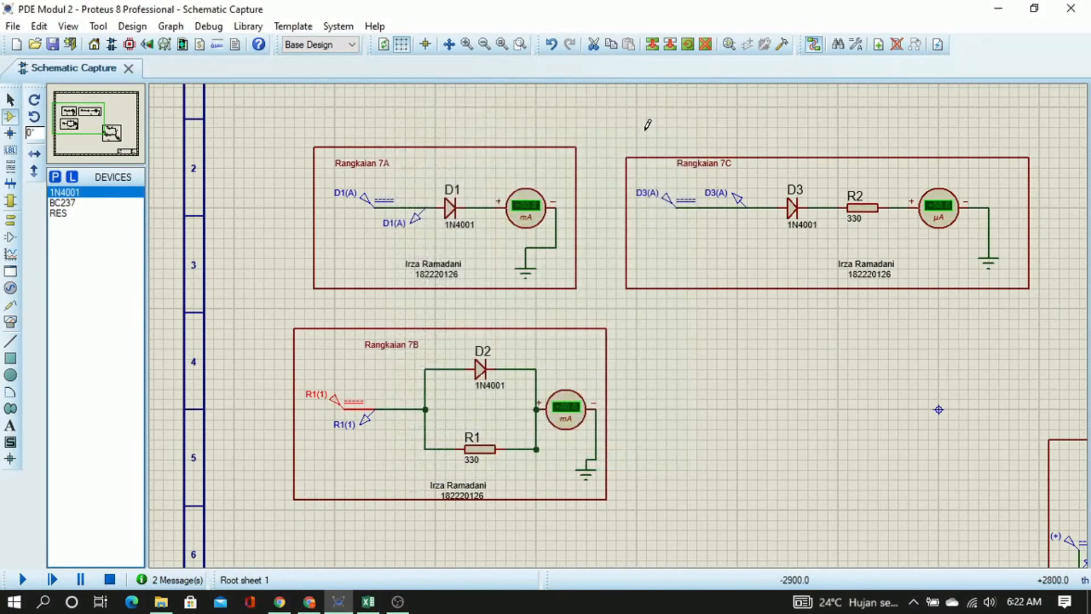
# Run the simulation and check the emitter ammeter of circuit 7D
pyautogui.click(24, 579)
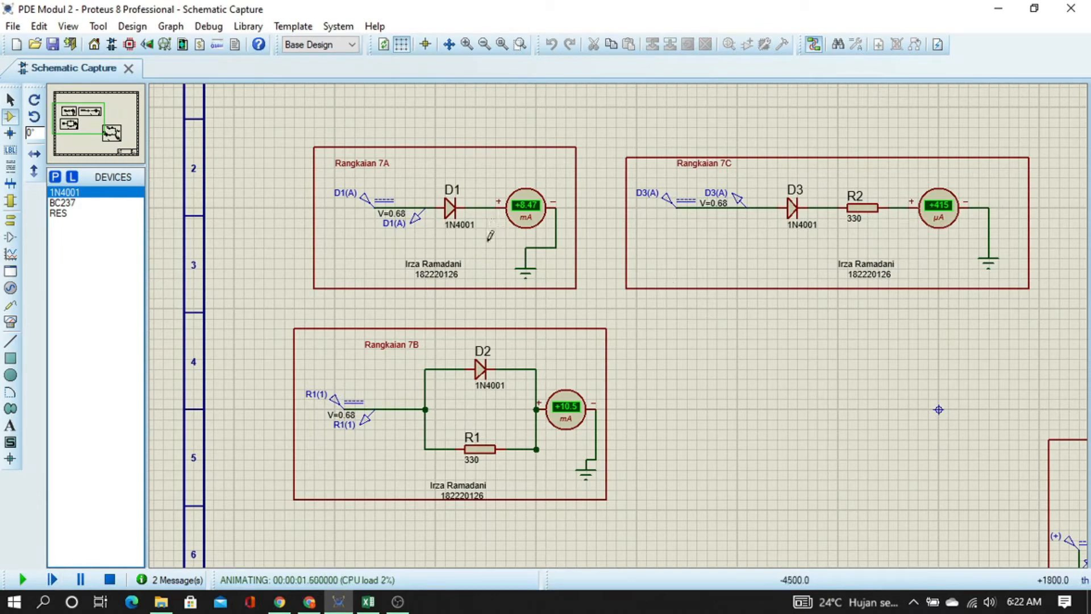
pyautogui.middleClick(971, 481)
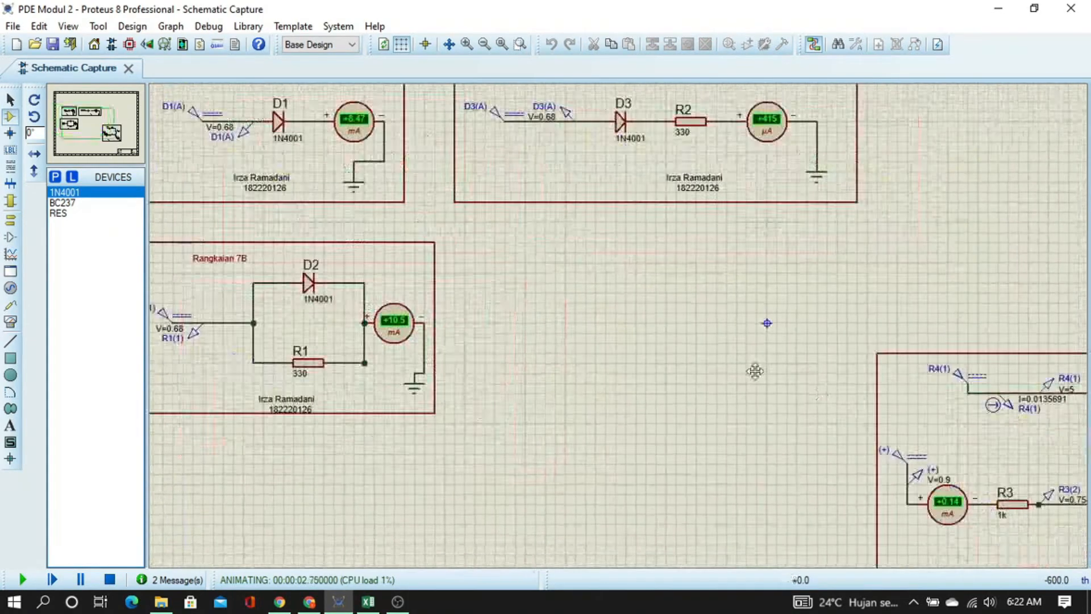
pyautogui.click(450, 238)
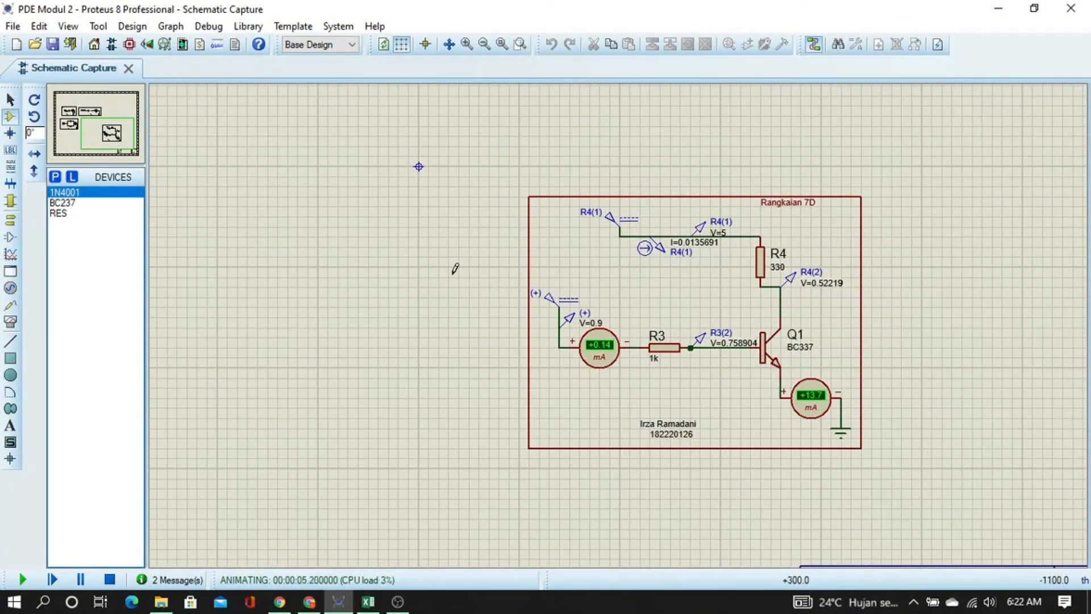
# Switch to Excel and enter 0.00137 as the 7D reading in the 900 mV row
pyautogui.hotkey('alt', 'Tab')
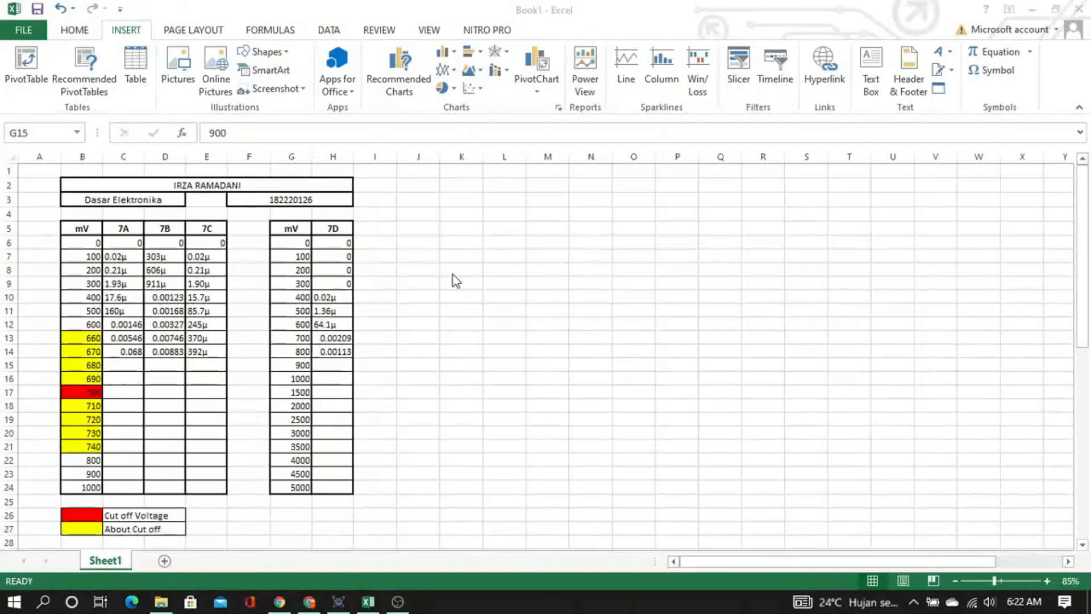
pyautogui.click(336, 364)
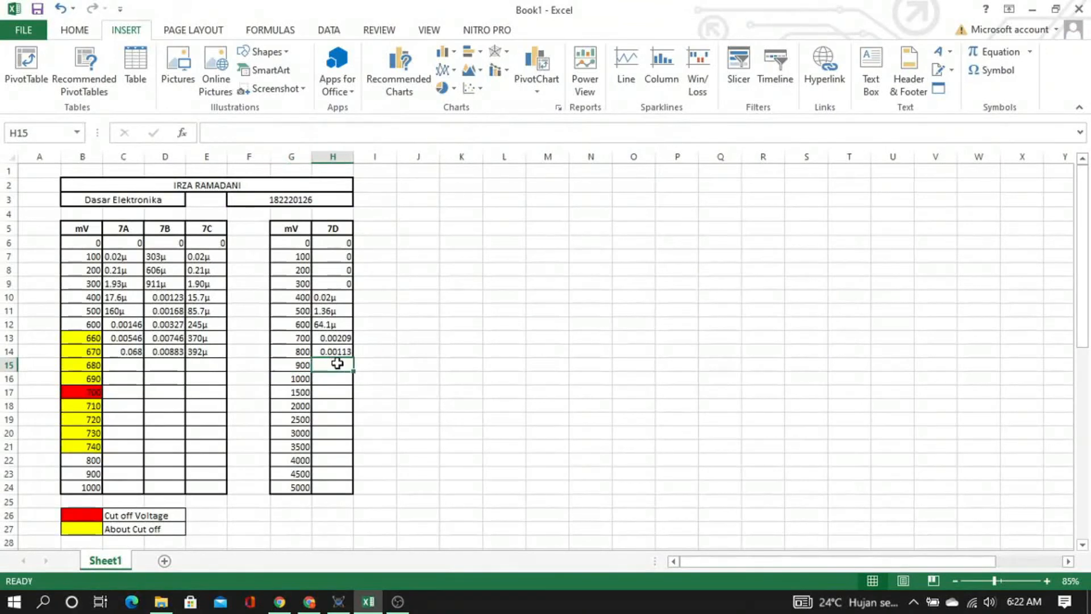
pyautogui.write('0.00')
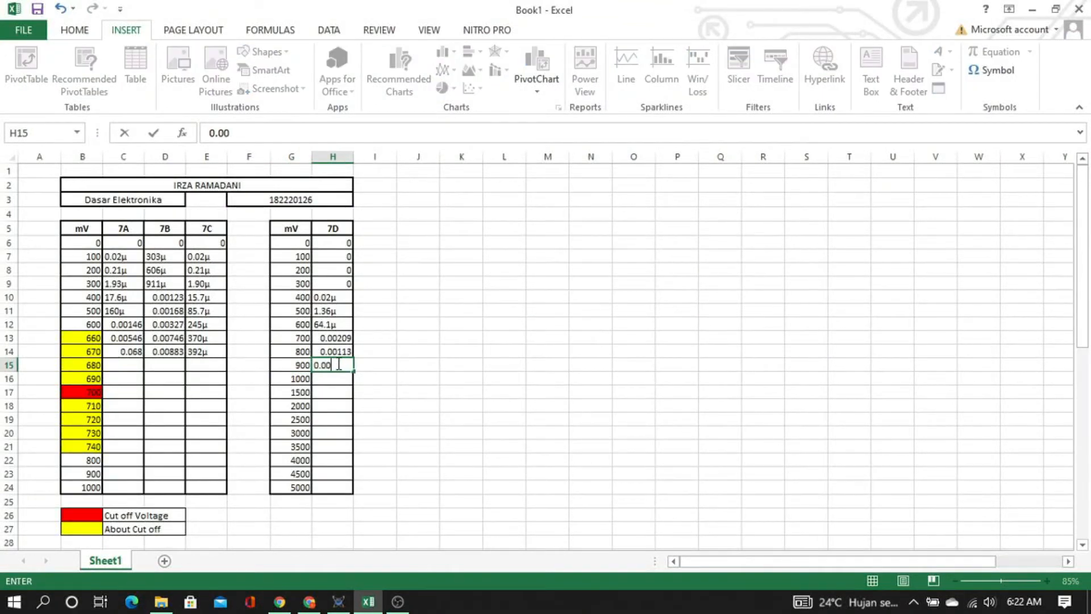
pyautogui.write('137')
pyautogui.press('Return')
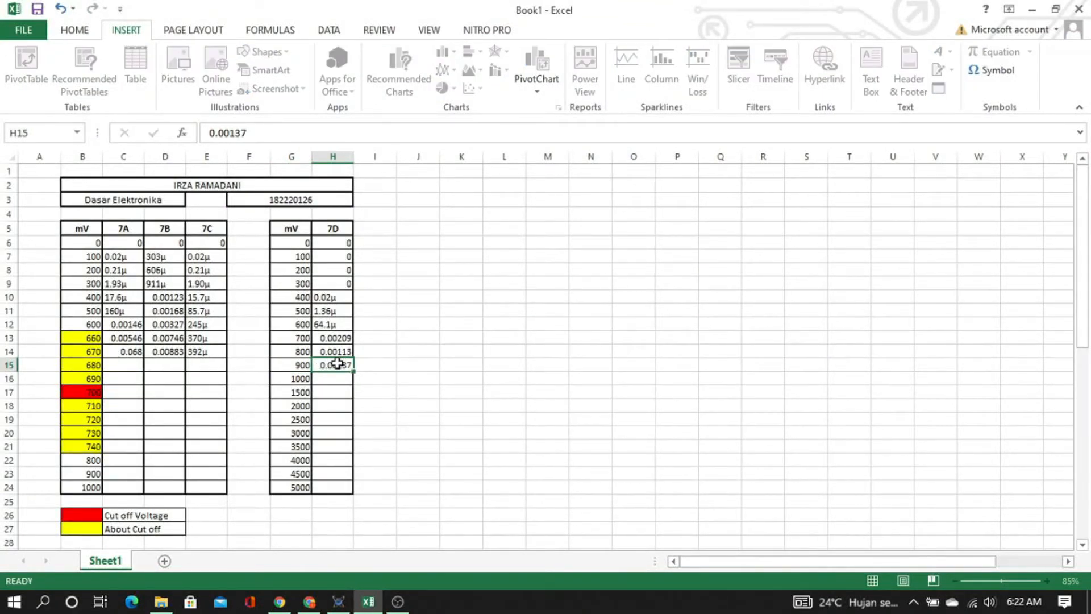
# Check the circuit 7A ammeter in Proteus and enter 0.00847 as the 7A reading for 680 mV in Excel
pyautogui.hotkey('alt', 'Tab')
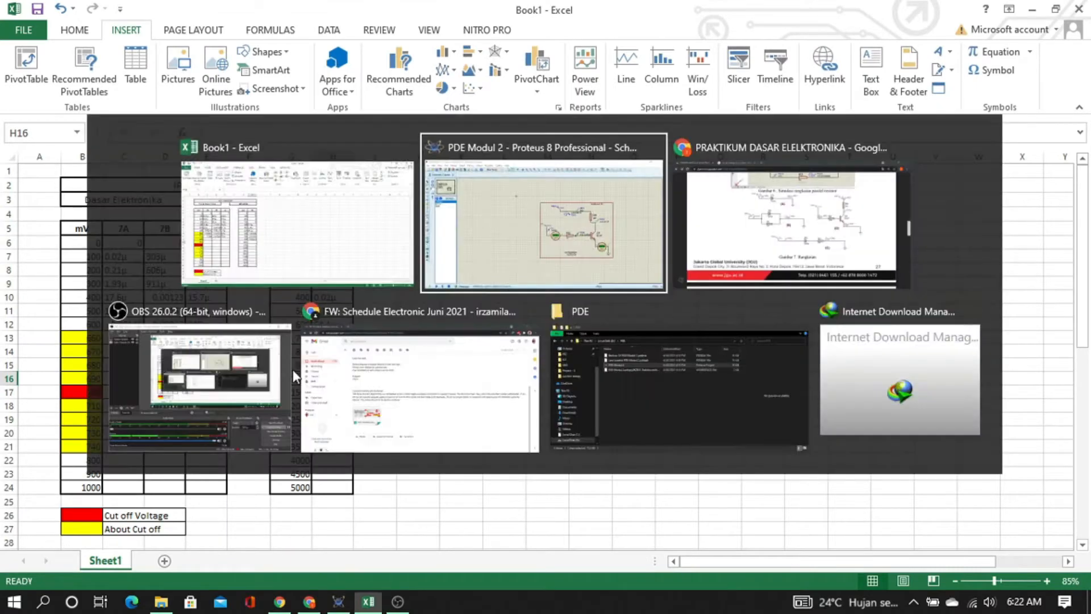
pyautogui.click(847, 506)
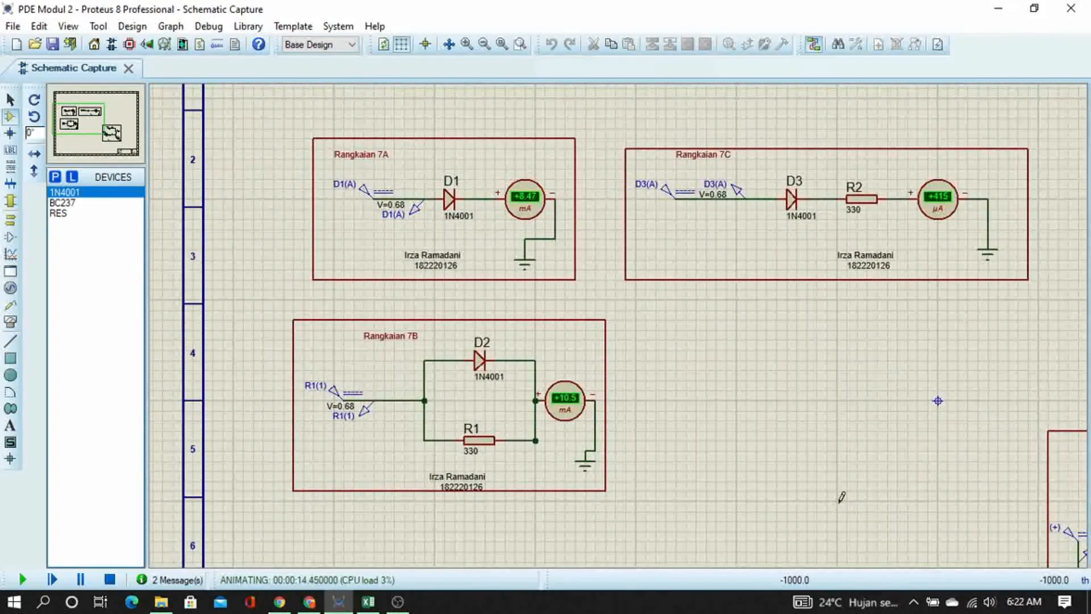
pyautogui.hotkey('alt', 'Tab')
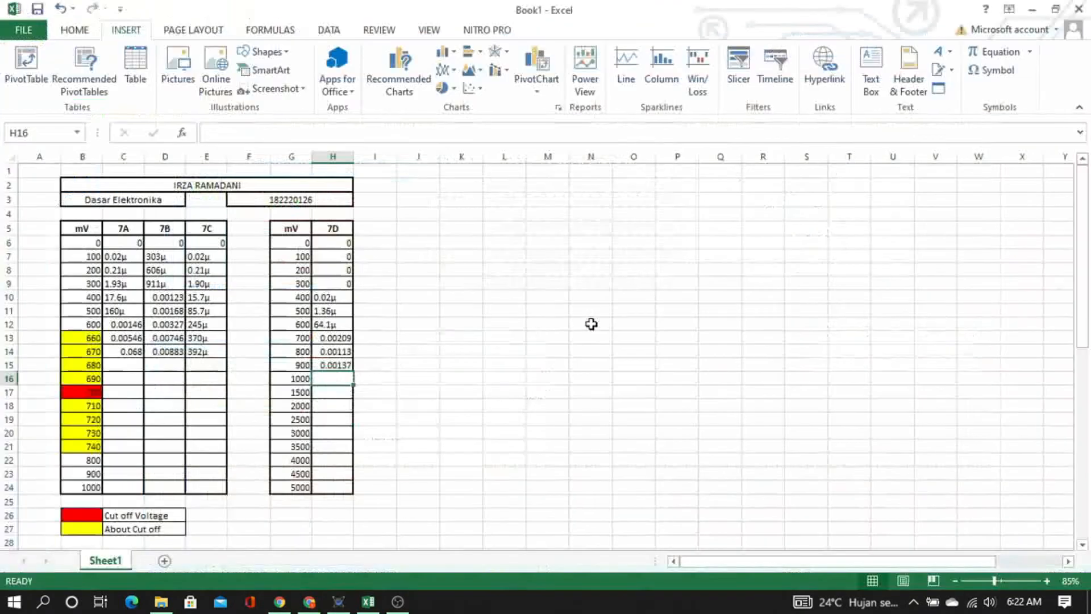
pyautogui.click(119, 366)
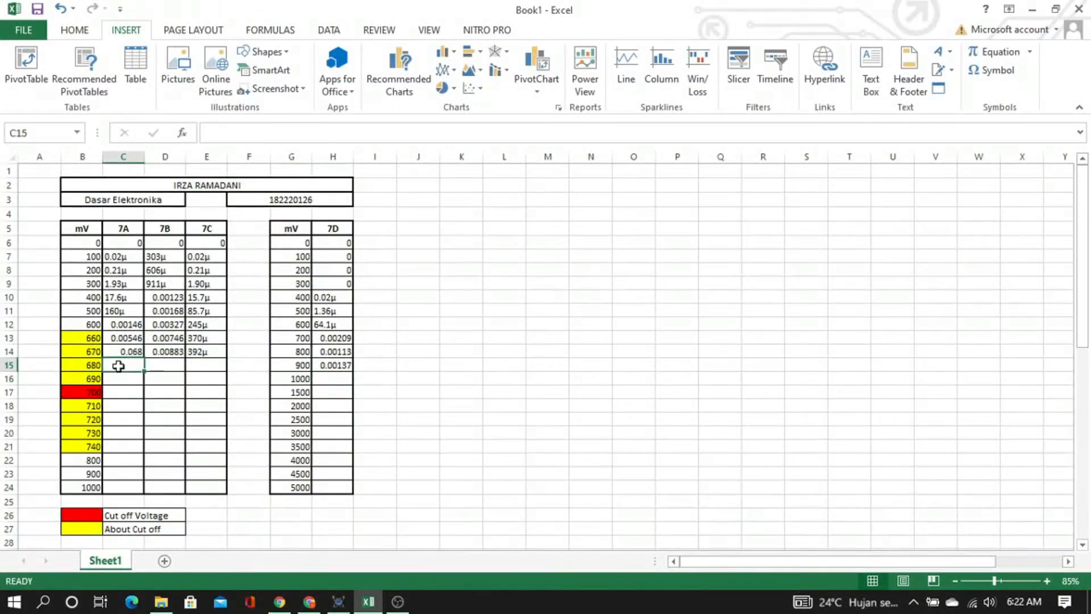
pyautogui.write('0.008')
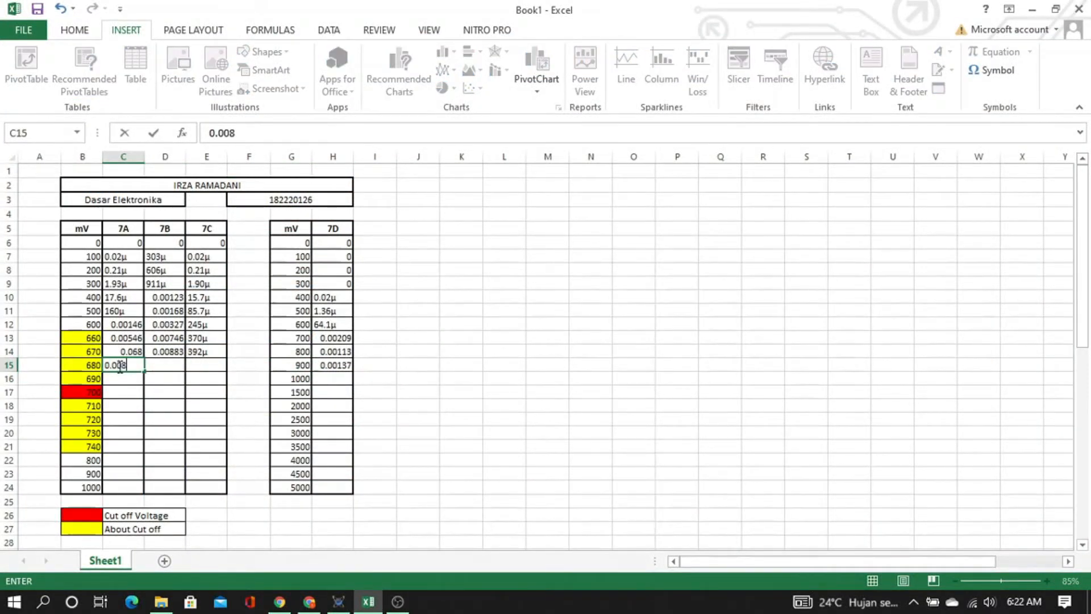
pyautogui.write('47')
pyautogui.press('Tab')
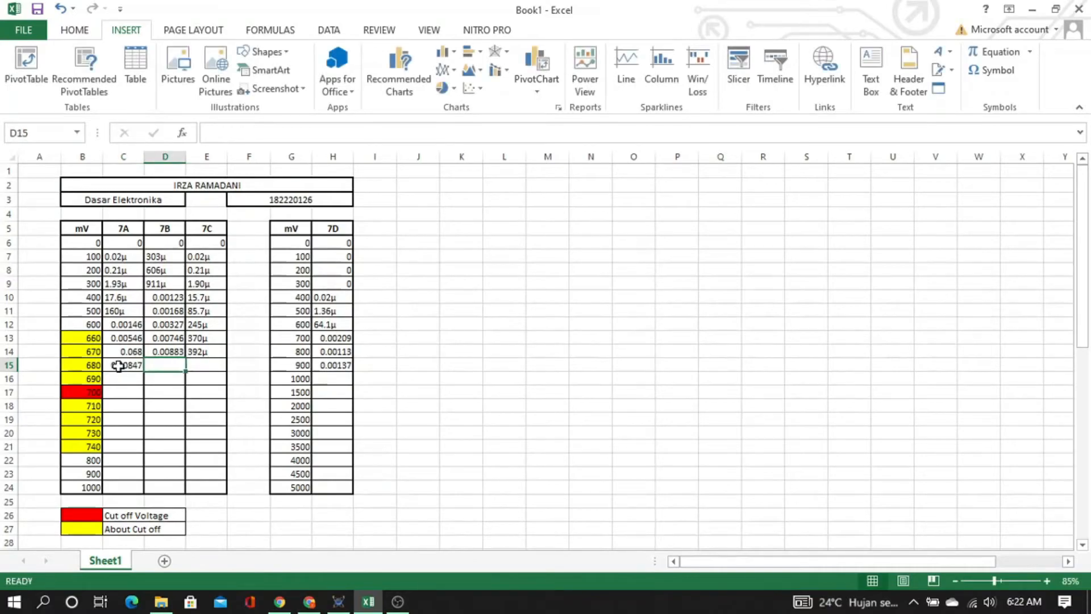
# Check the circuit 7B ammeter in Proteus and enter 0.0105 as the 7B reading for 680 mV in Excel
pyautogui.hotkey('alt', 'Tab')
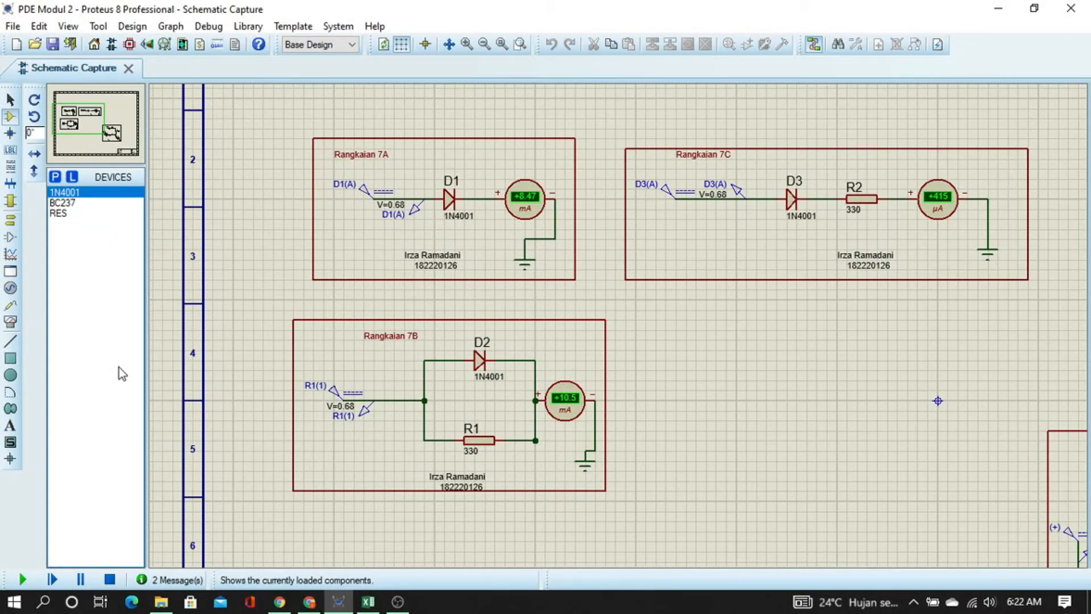
pyautogui.hotkey('alt', 'Tab')
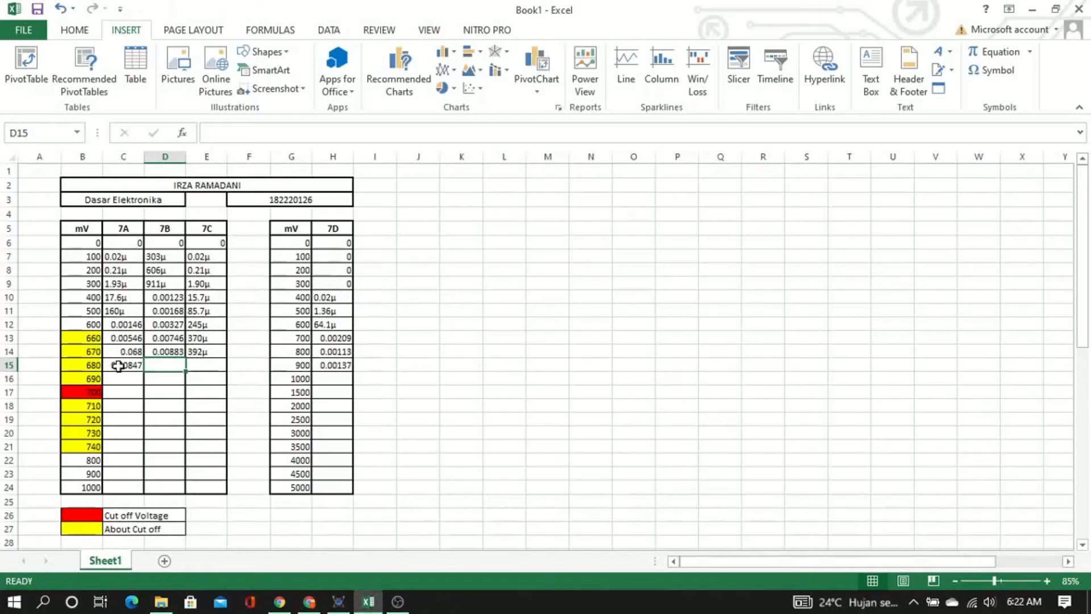
pyautogui.write('0.')
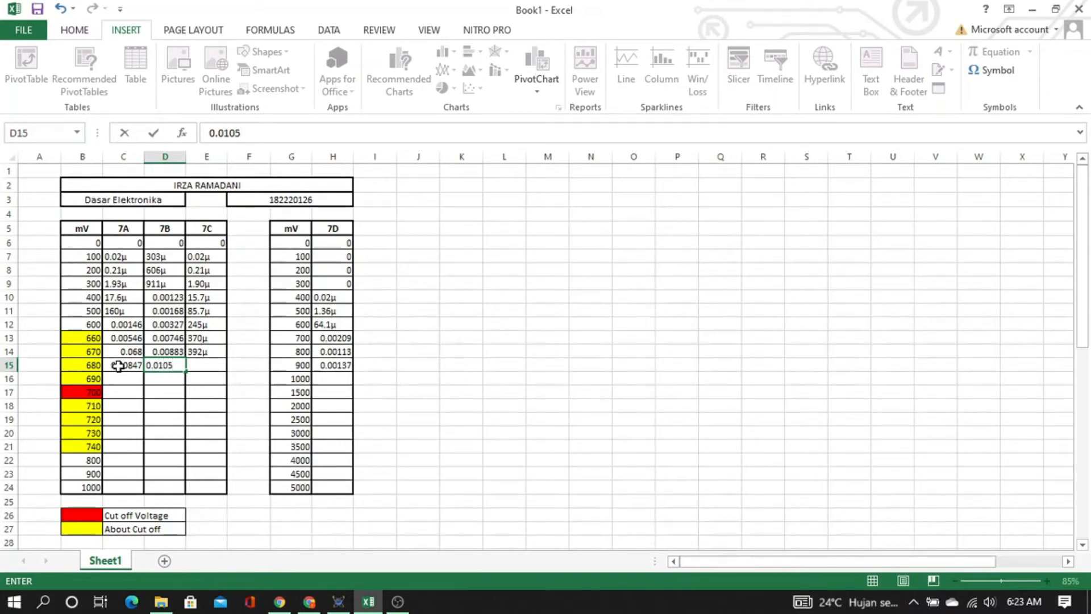
pyautogui.write('0105')
pyautogui.press('Tab')
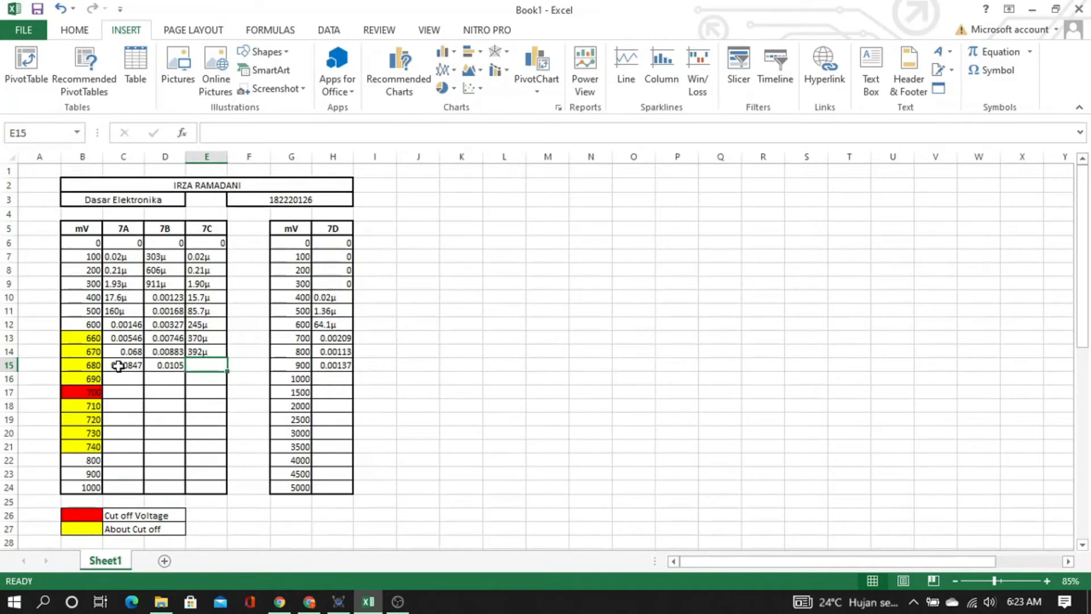
# Check the circuit 7C ammeter in Proteus and enter 415µ as the 7C reading for 680 mV in Excel
pyautogui.hotkey('alt', 'Tab')
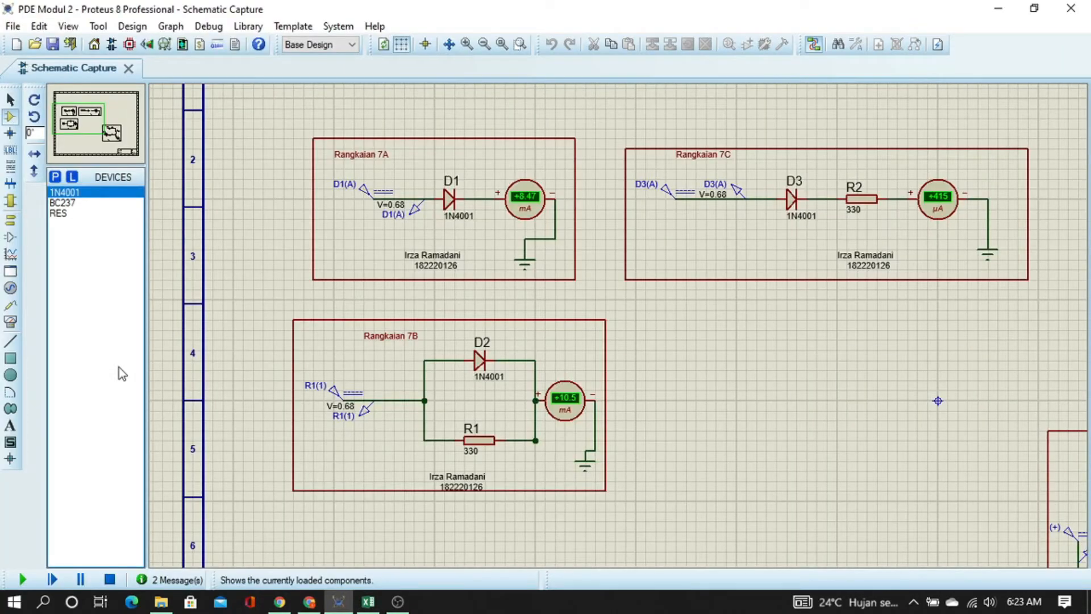
pyautogui.hotkey('alt', 'Tab')
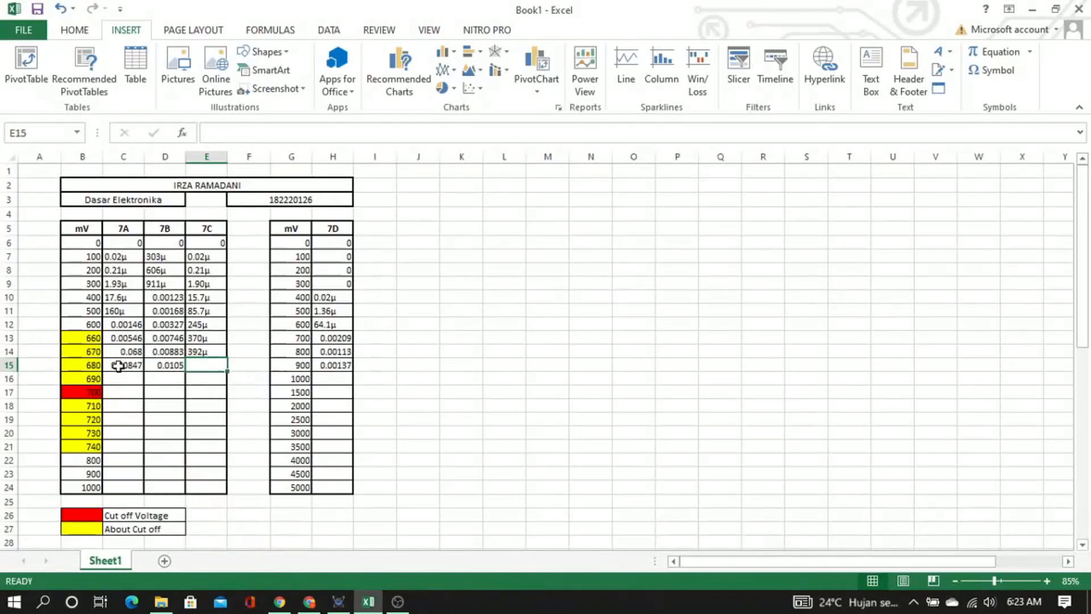
pyautogui.write('415µ')
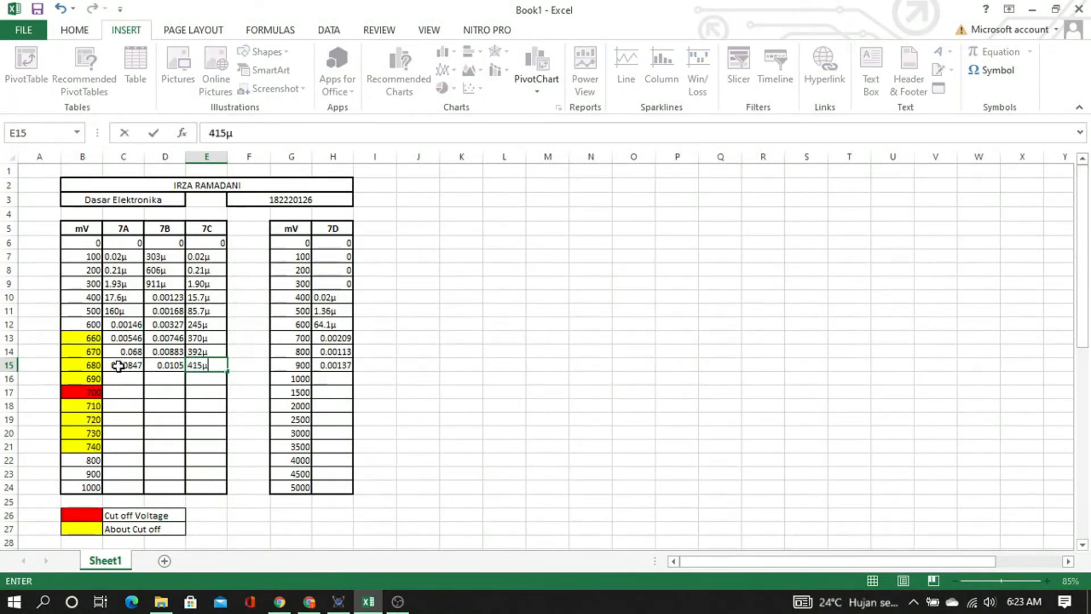
pyautogui.press('Return')
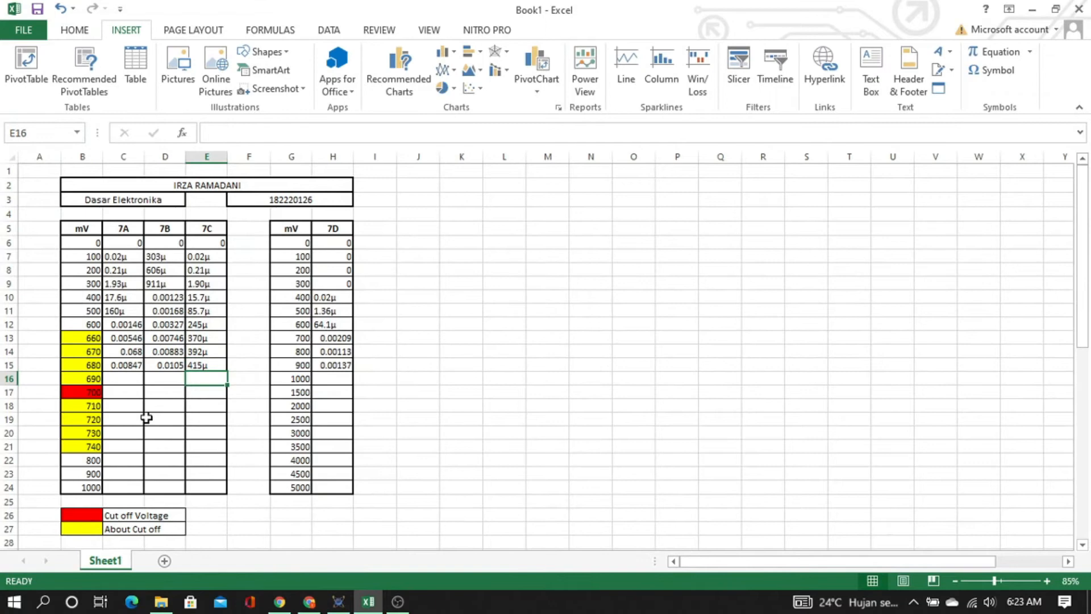
# Switch to Proteus, stop the simulation and set the circuit 7A DC source voltage to 690m
pyautogui.click(92, 376)
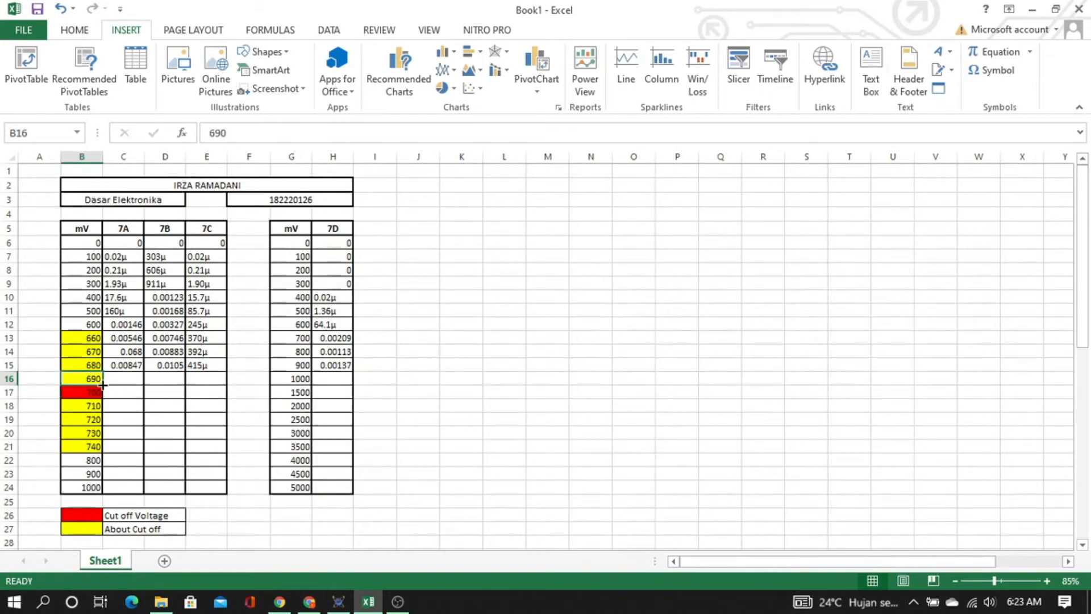
pyautogui.click(290, 379)
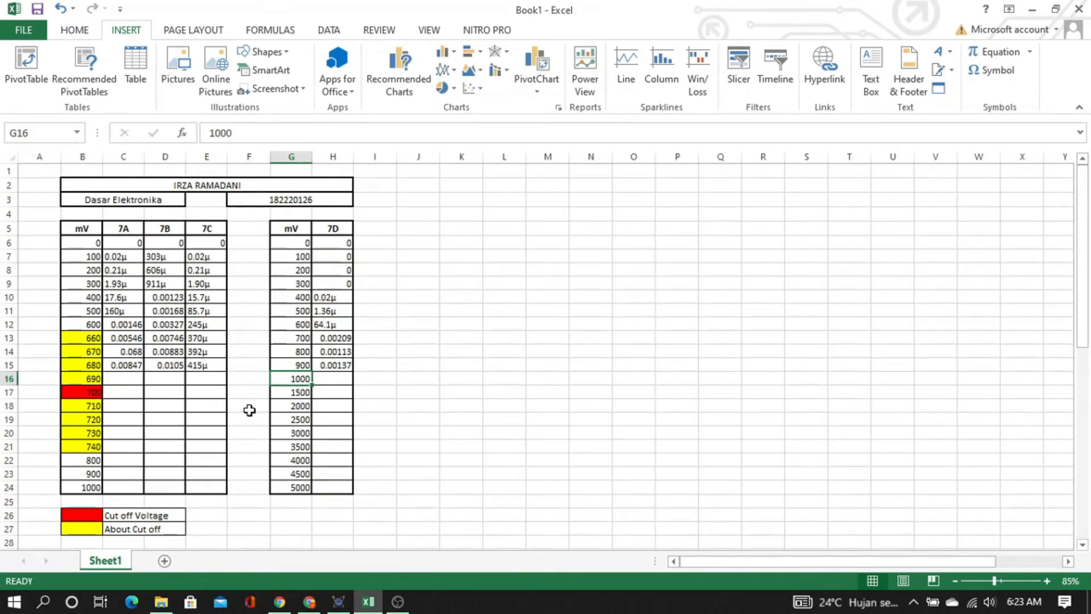
pyautogui.hotkey('alt', 'Tab')
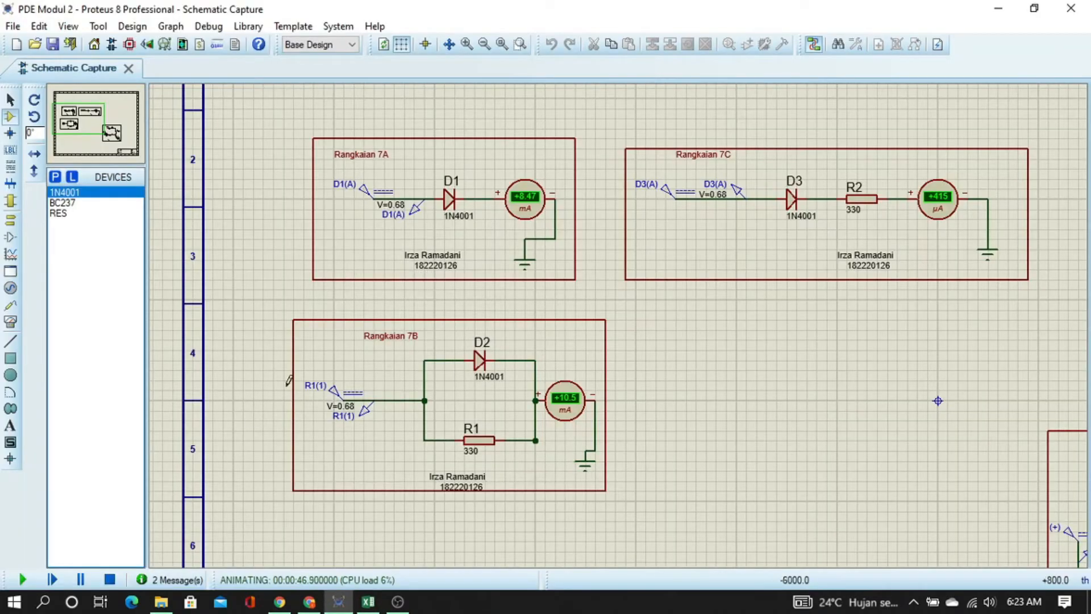
pyautogui.click(110, 579)
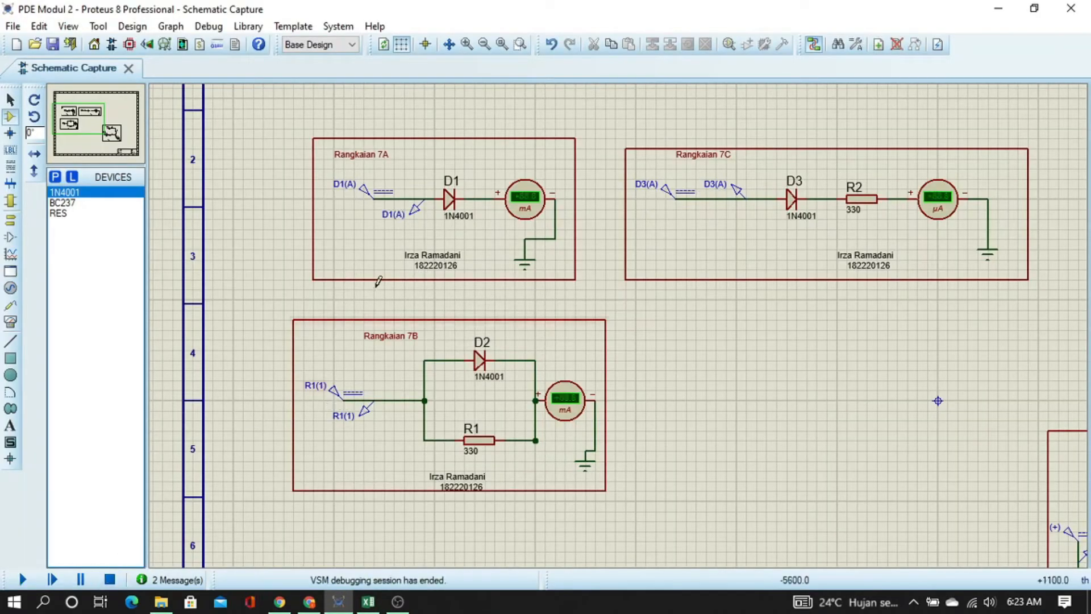
pyautogui.doubleClick(362, 196)
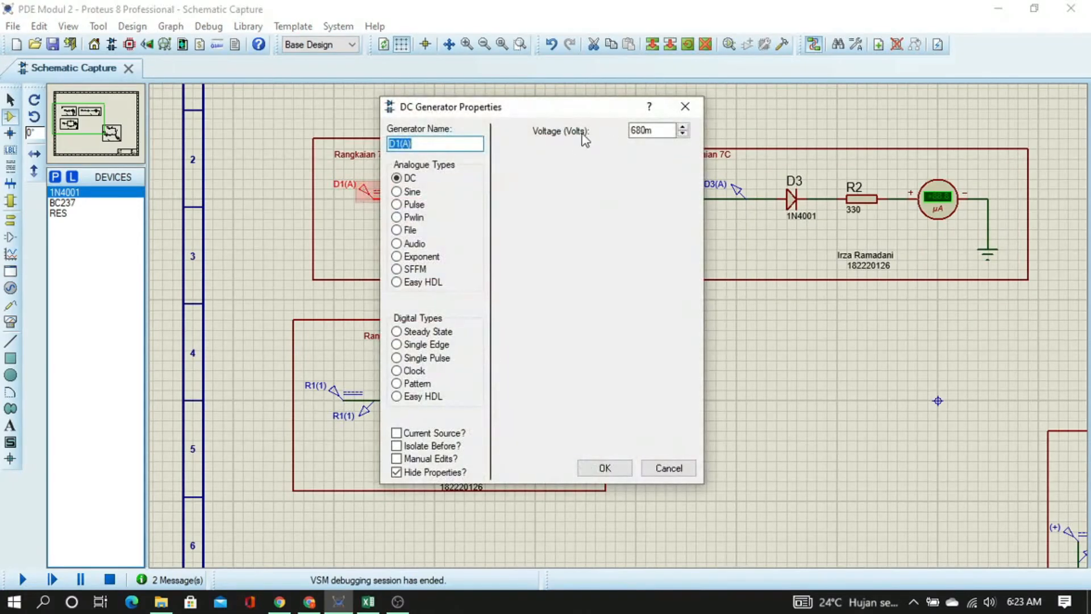
pyautogui.click(646, 130)
pyautogui.press('Return')
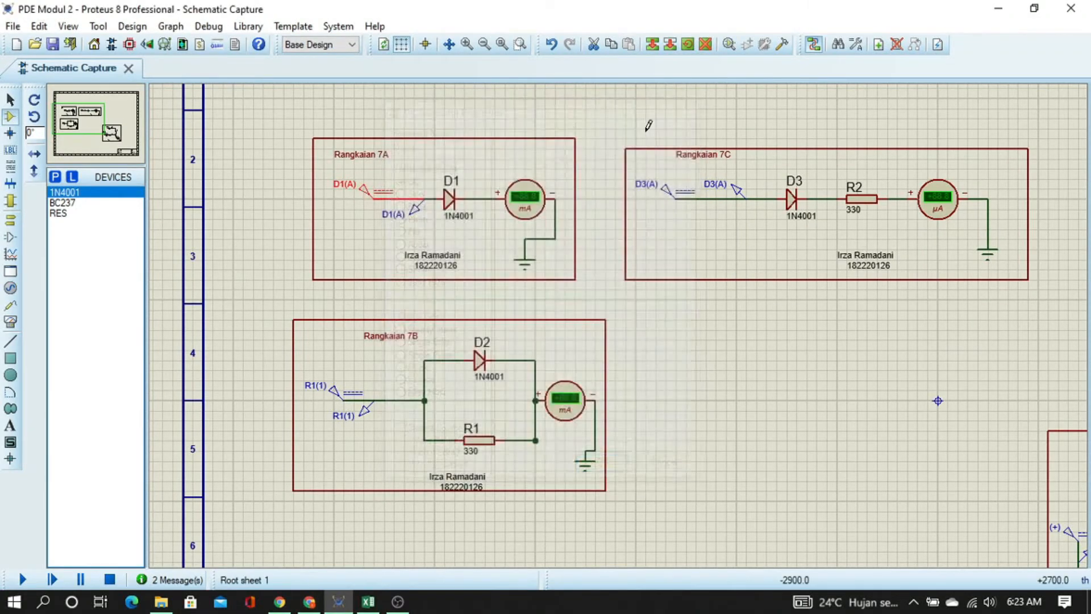
# Set the DC source voltages of circuits 7B and 7C to 690m
pyautogui.doubleClick(345, 391)
pyautogui.click(644, 132)
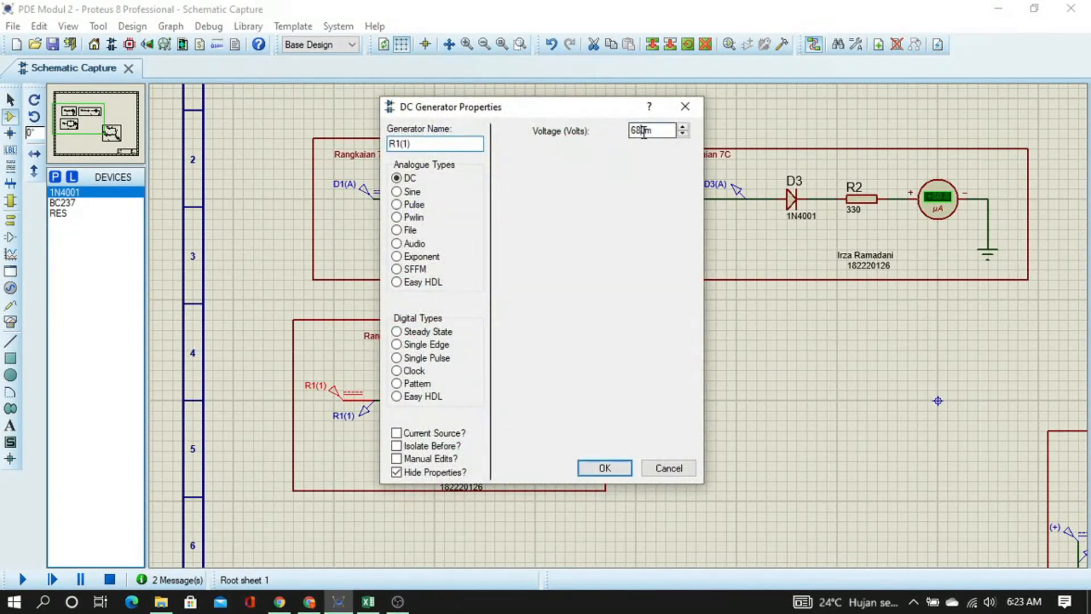
pyautogui.press('Return')
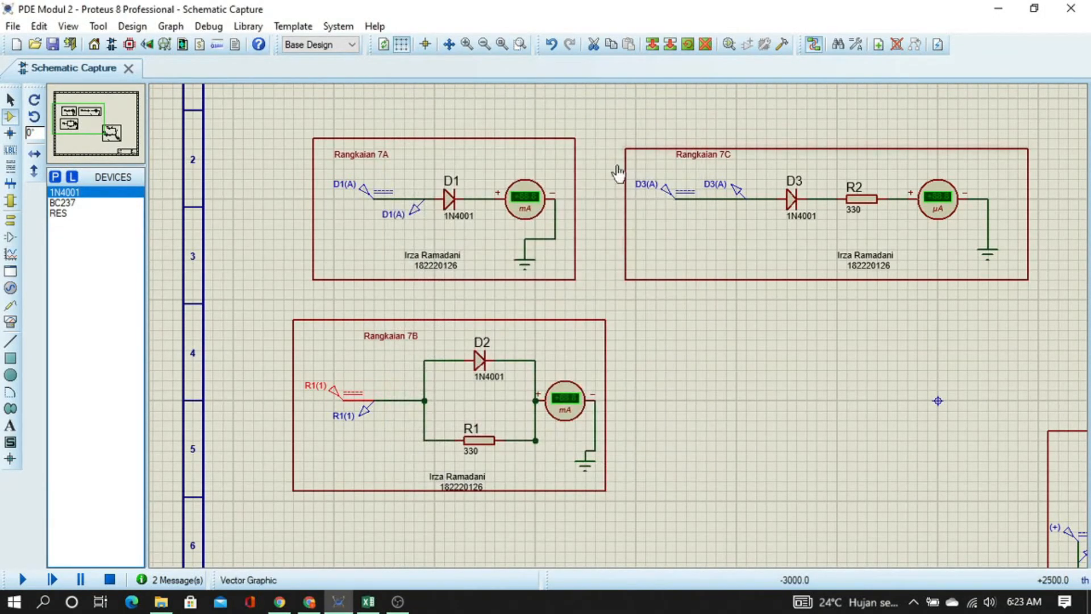
pyautogui.doubleClick(666, 202)
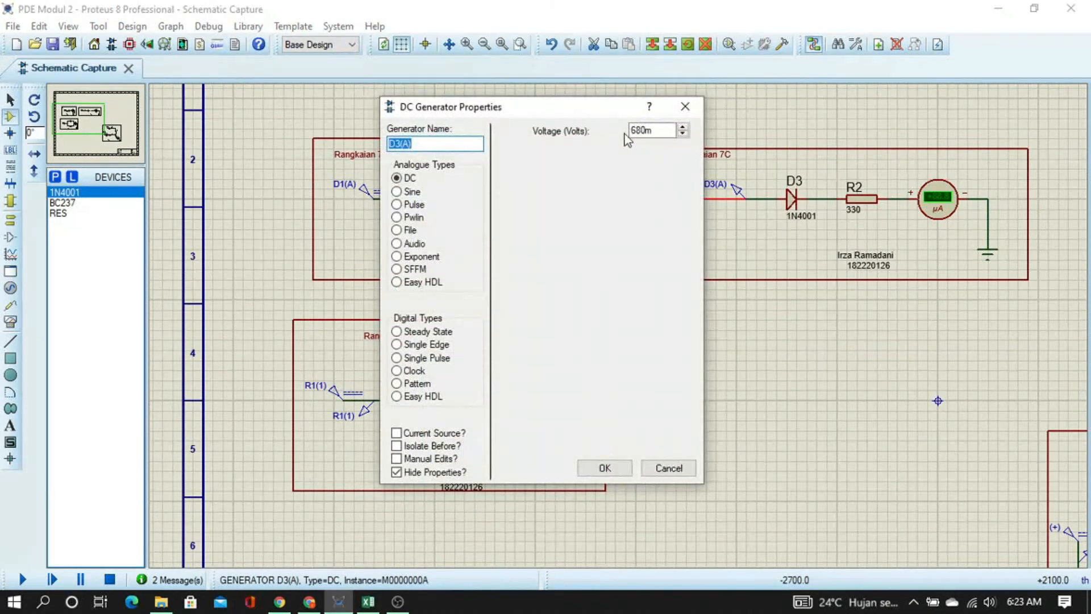
pyautogui.click(644, 131)
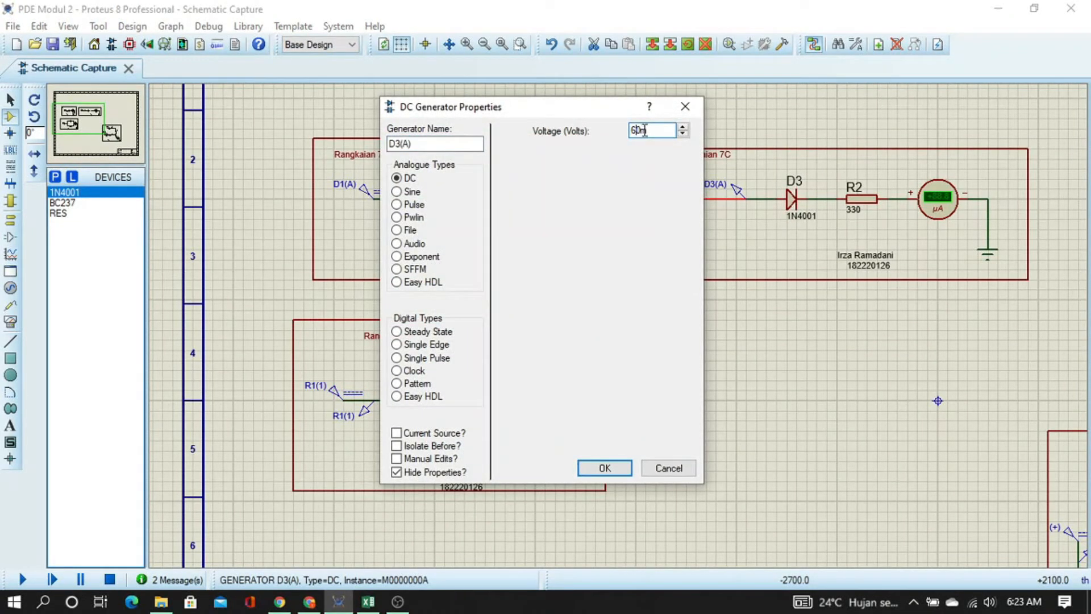
pyautogui.press('Return')
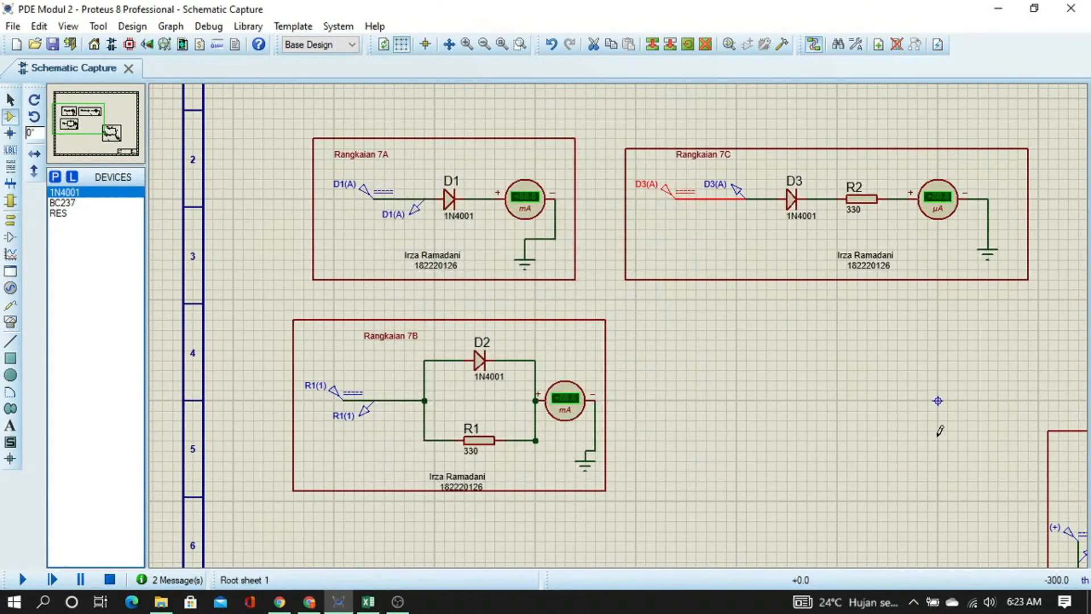
# Set the base-side DC source (+) of circuit 7D to 1 V
pyautogui.middleClick(937, 435)
pyautogui.click(423, 195)
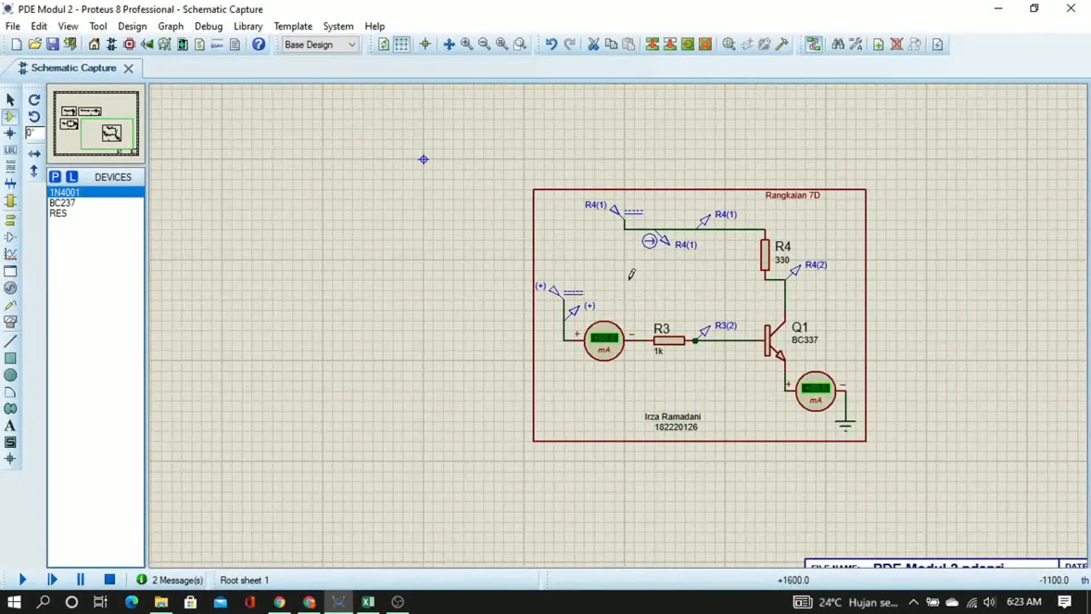
pyautogui.doubleClick(571, 297)
pyautogui.click(640, 131)
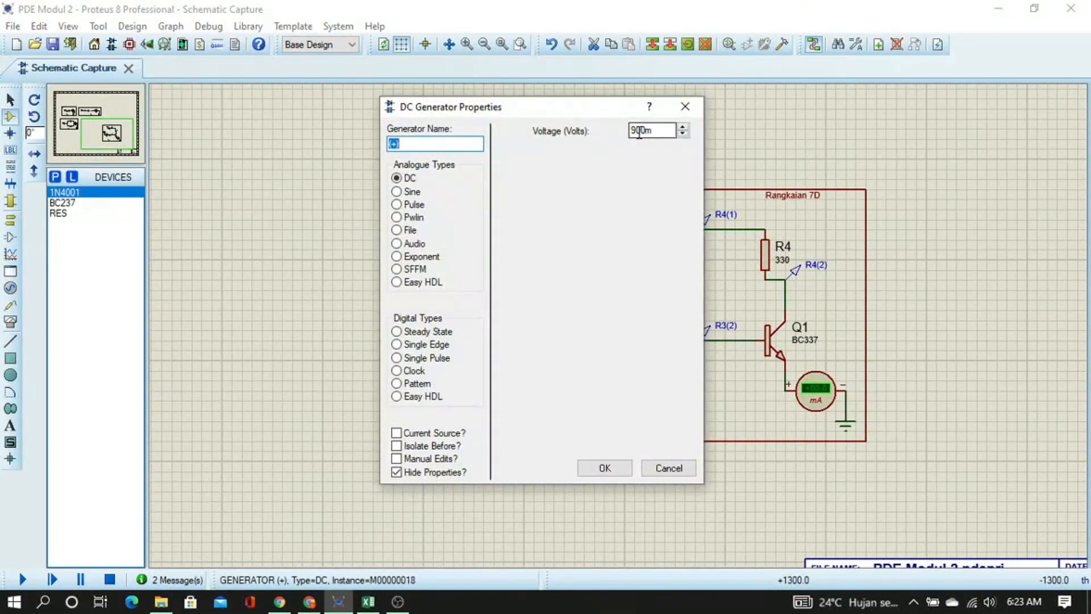
pyautogui.doubleClick(655, 131)
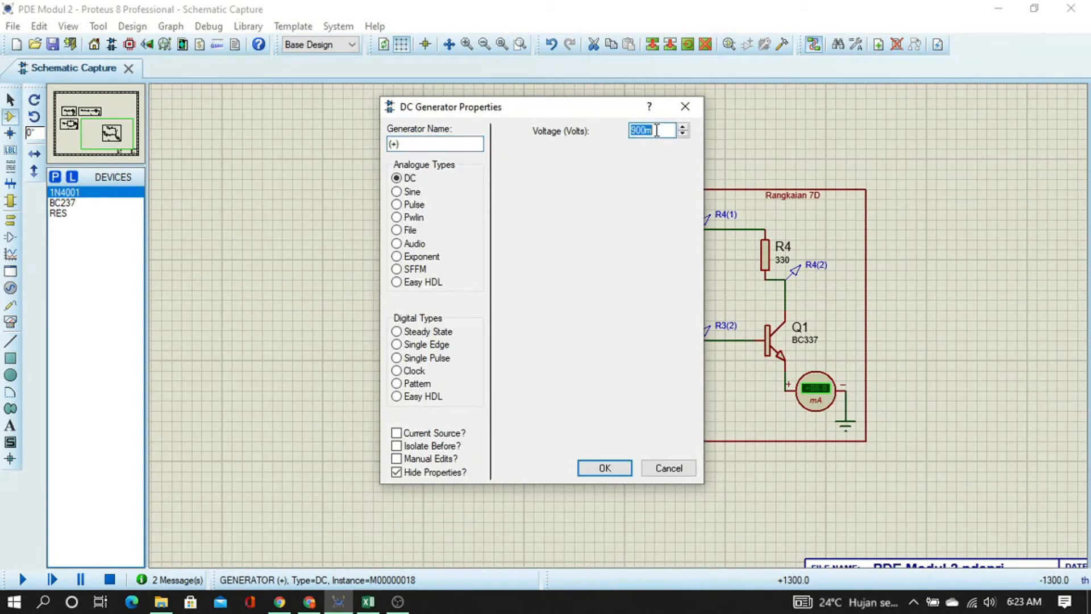
pyautogui.write('1')
pyautogui.press('Return')
# Run the simulation, check the emitter ammeter of circuit 7D and select the 7D cell of the 1000 mV row in Excel
pyautogui.middleClick(483, 226)
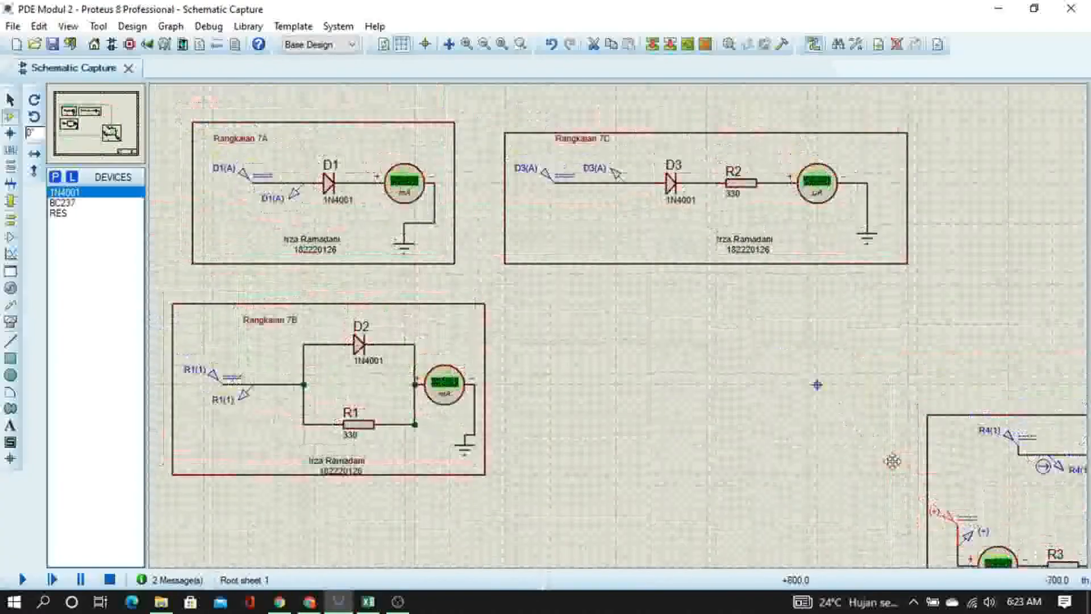
pyautogui.click(949, 500)
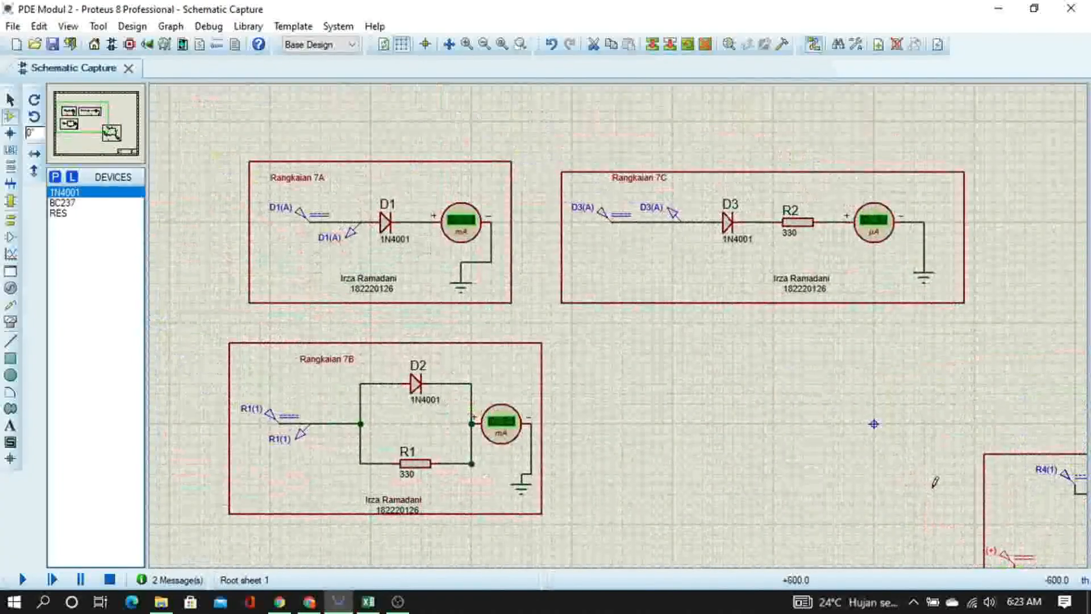
pyautogui.click(24, 579)
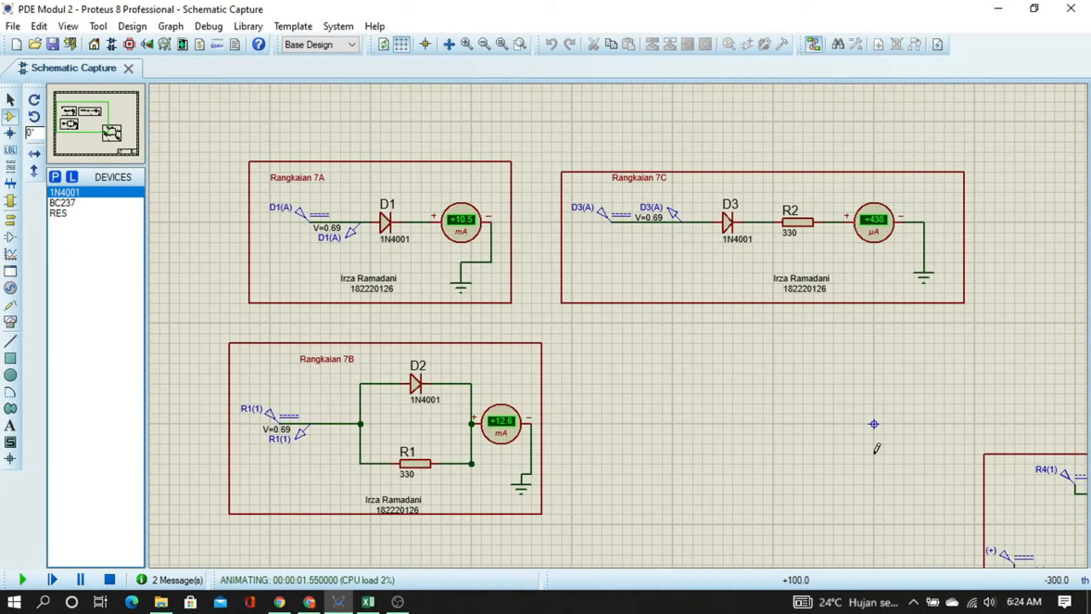
pyautogui.moveTo(903, 494); pyautogui.dragTo(482, 245)
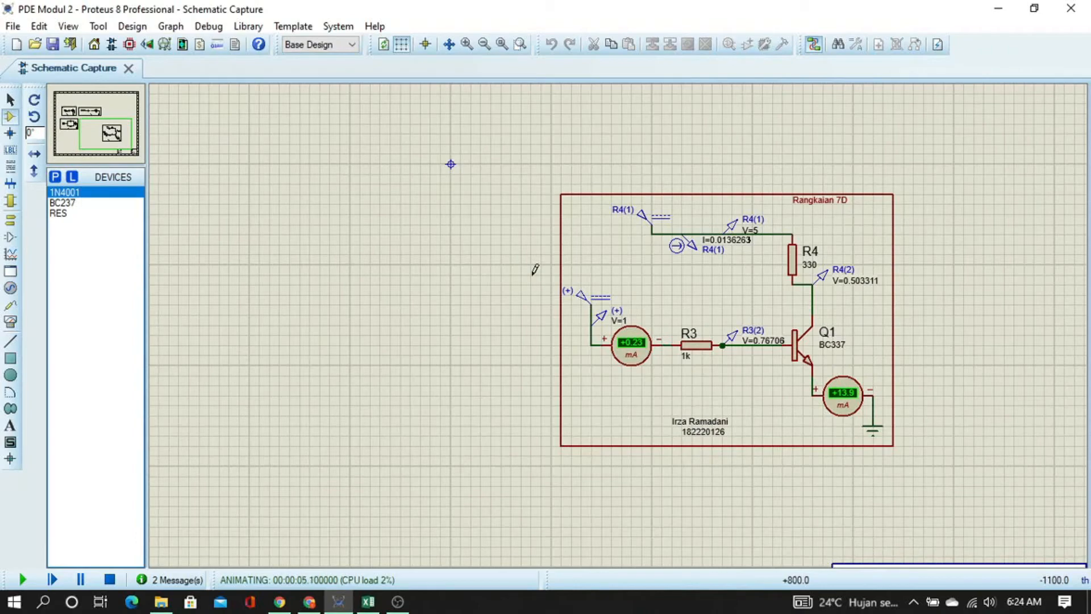
pyautogui.hotkey('alt', 'Tab')
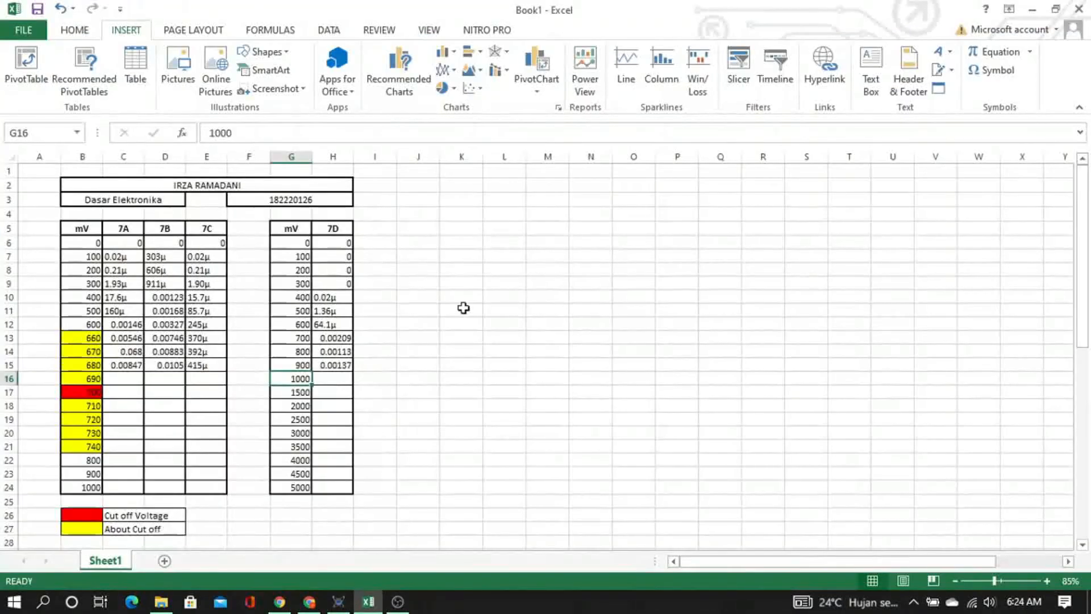
pyautogui.click(334, 380)
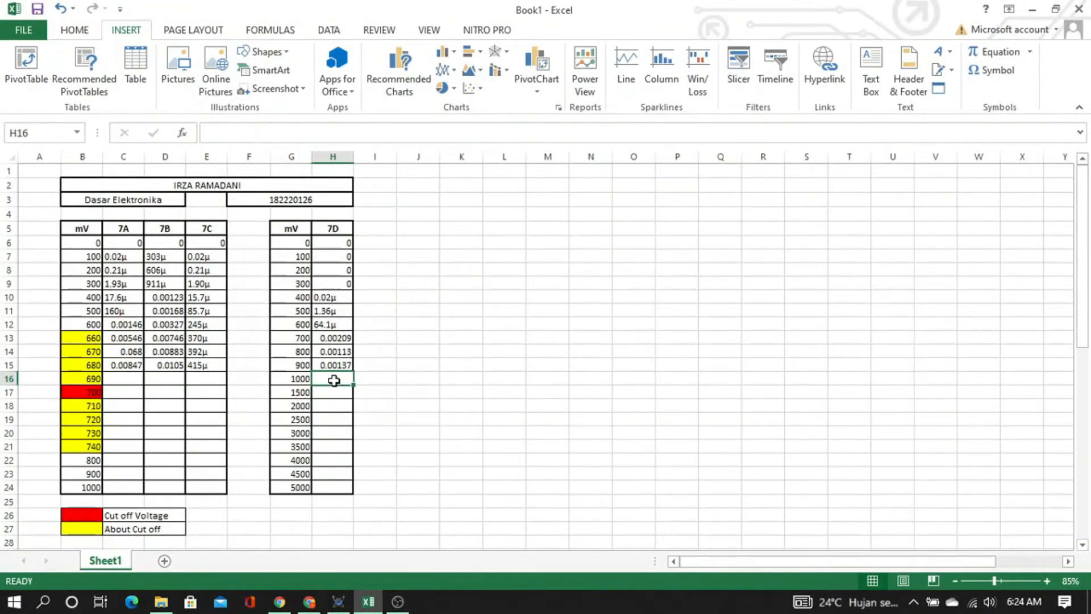
pyautogui.hotkey('alt', 'Tab')
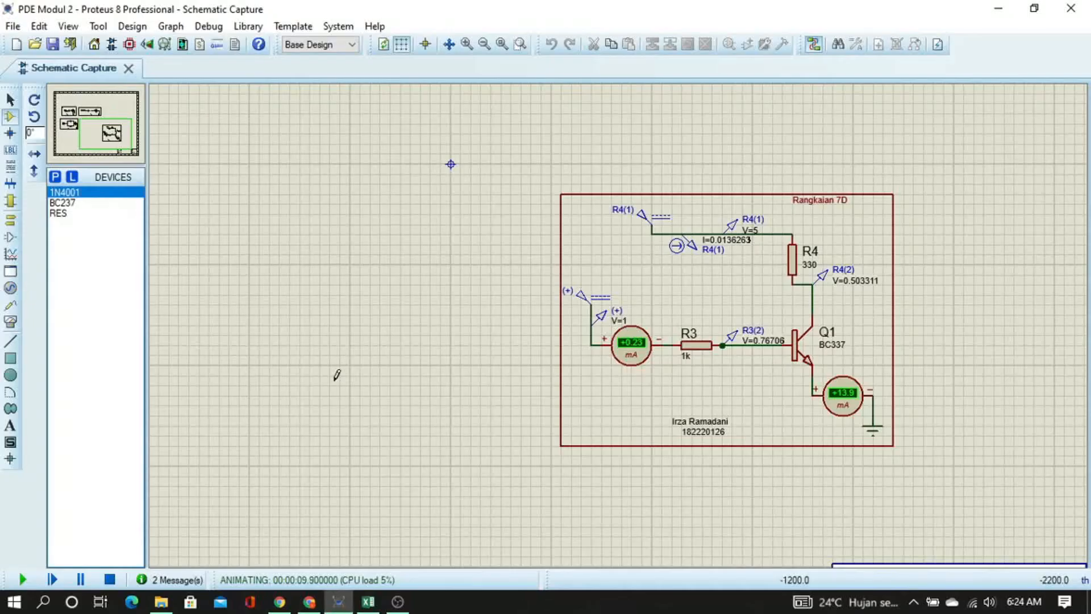
pyautogui.hotkey('alt', 'Tab')
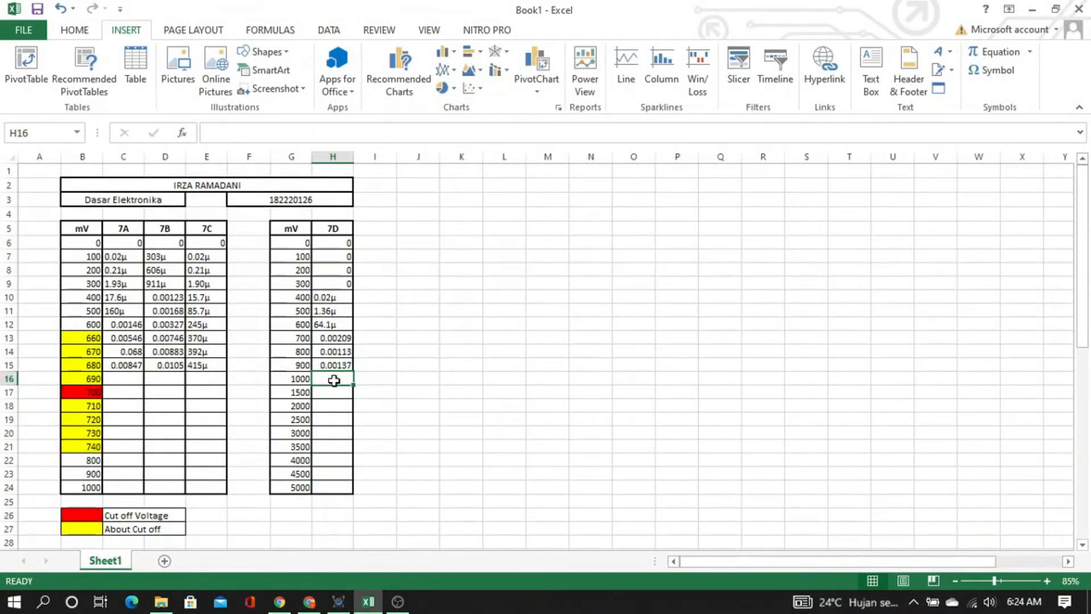
# Review the circuit 7B source voltage in Proteus and rerun the simulation to read the circuit 7D emitter ammeter
pyautogui.hotkey('alt', 'Tab')
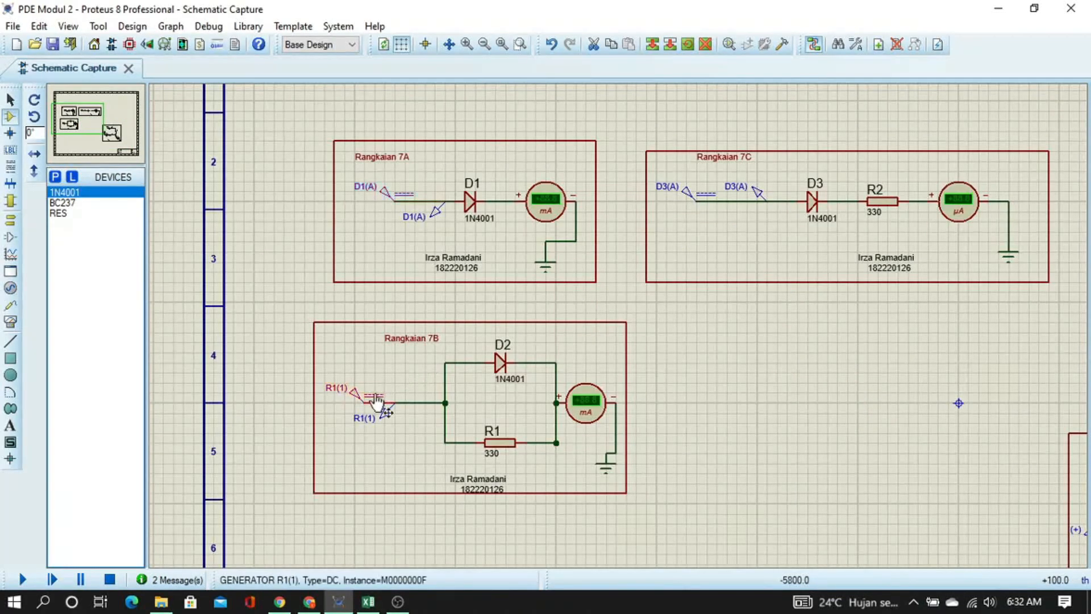
pyautogui.doubleClick(377, 398)
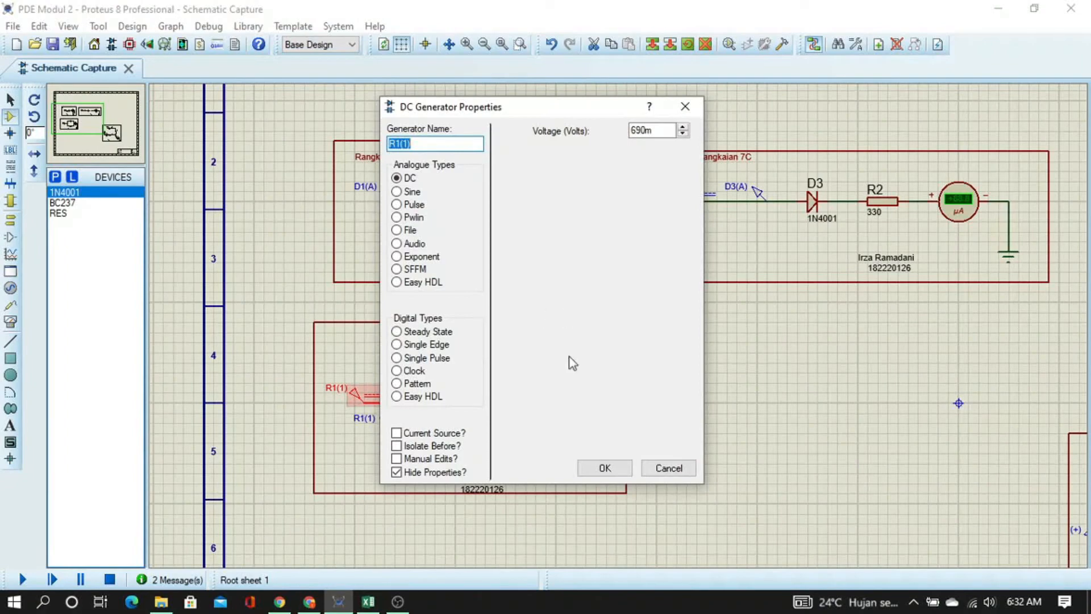
pyautogui.click(611, 467)
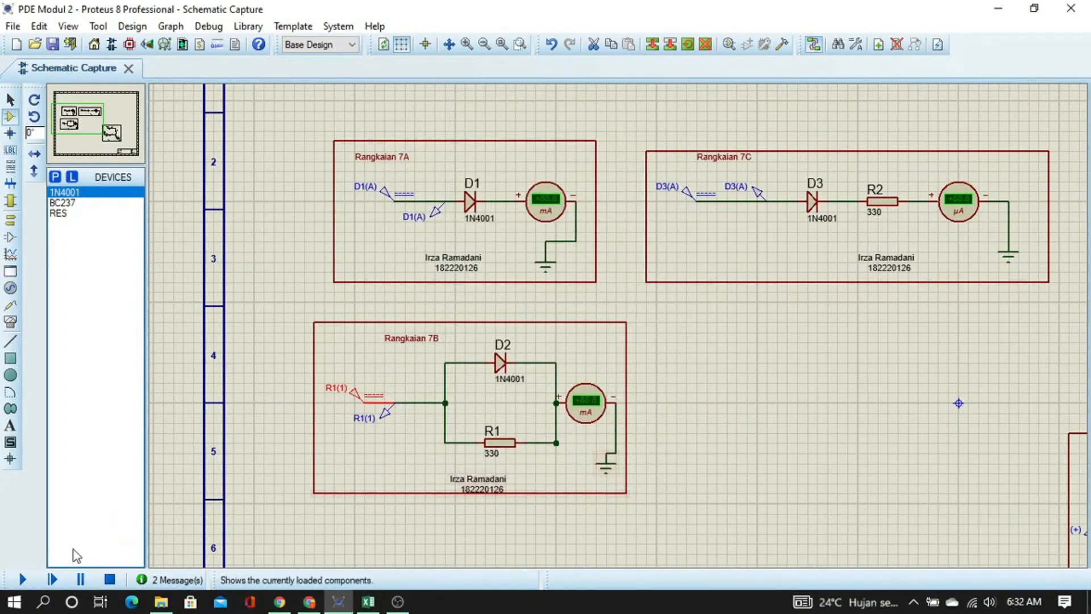
pyautogui.click(23, 579)
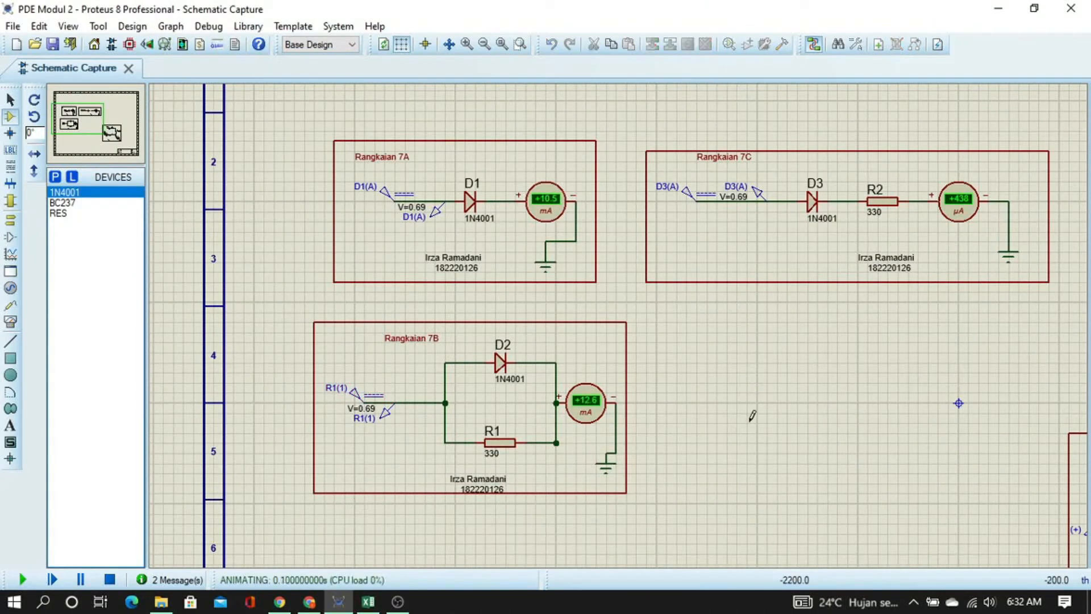
pyautogui.moveTo(825, 434); pyautogui.dragTo(362, 242)
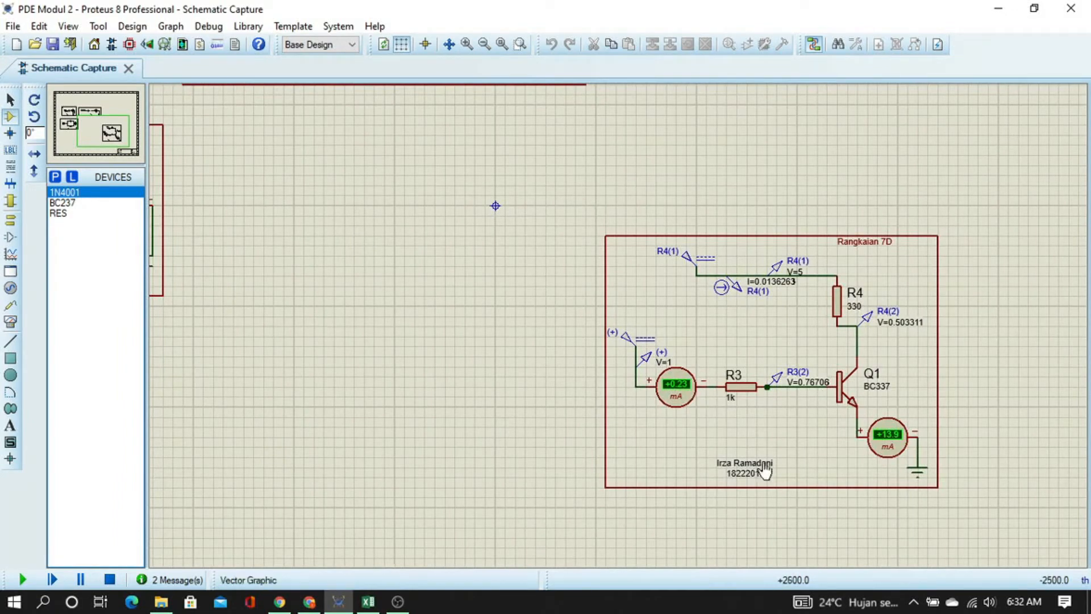
# Enter 0.0139 as the 7D reading for 1000 mV in Excel and return to the Proteus schematic
pyautogui.hotkey('alt', 'Tab')
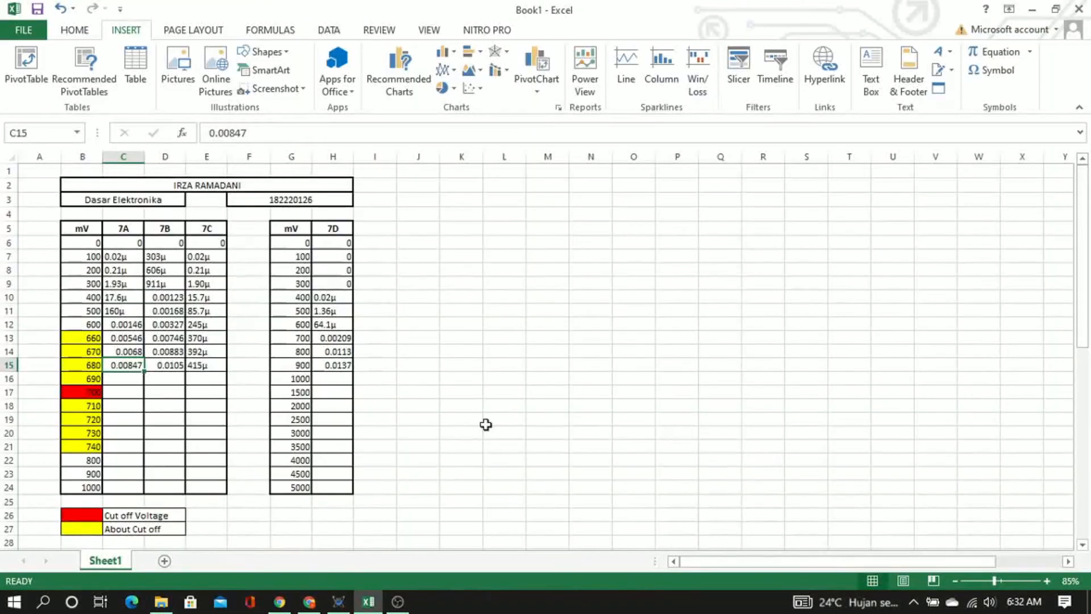
pyautogui.click(338, 379)
pyautogui.write('0.')
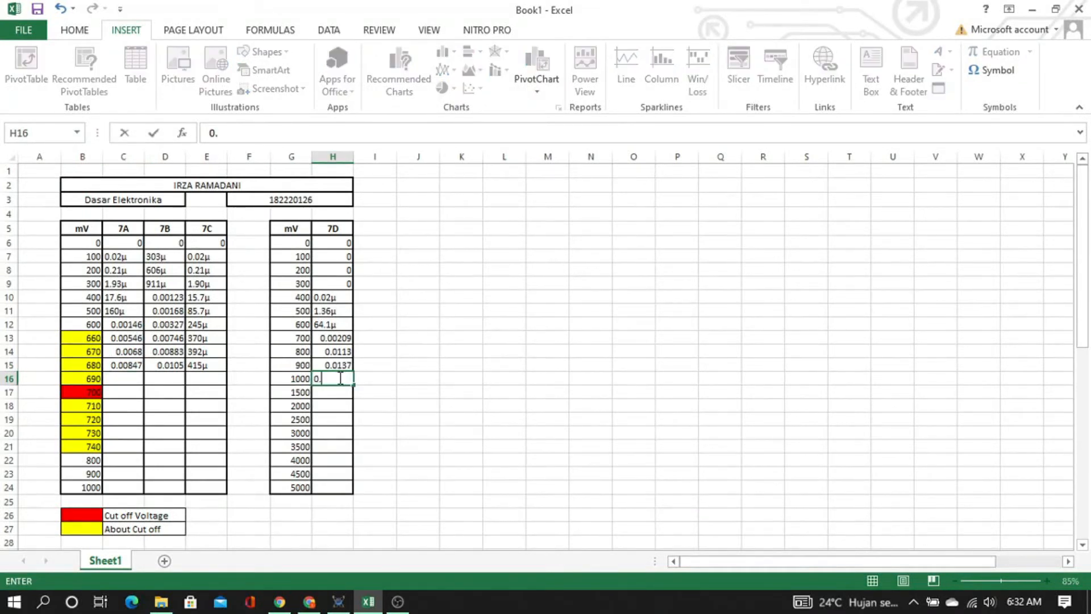
pyautogui.write('0139')
pyautogui.press('Left')
pyautogui.press('Left')
pyautogui.press('Left')
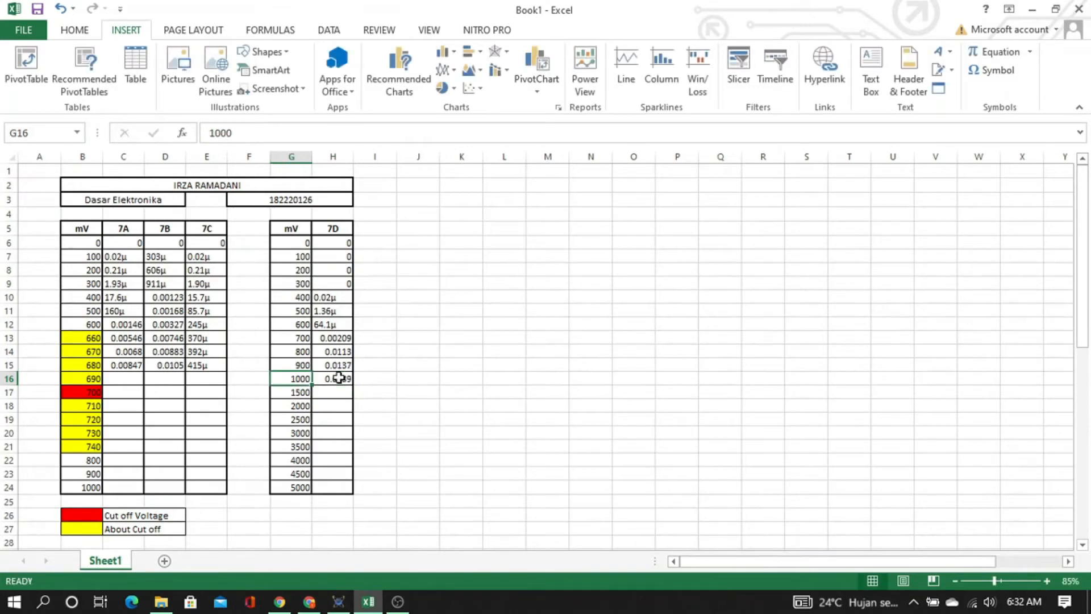
pyautogui.hotkey('alt', 'Tab')
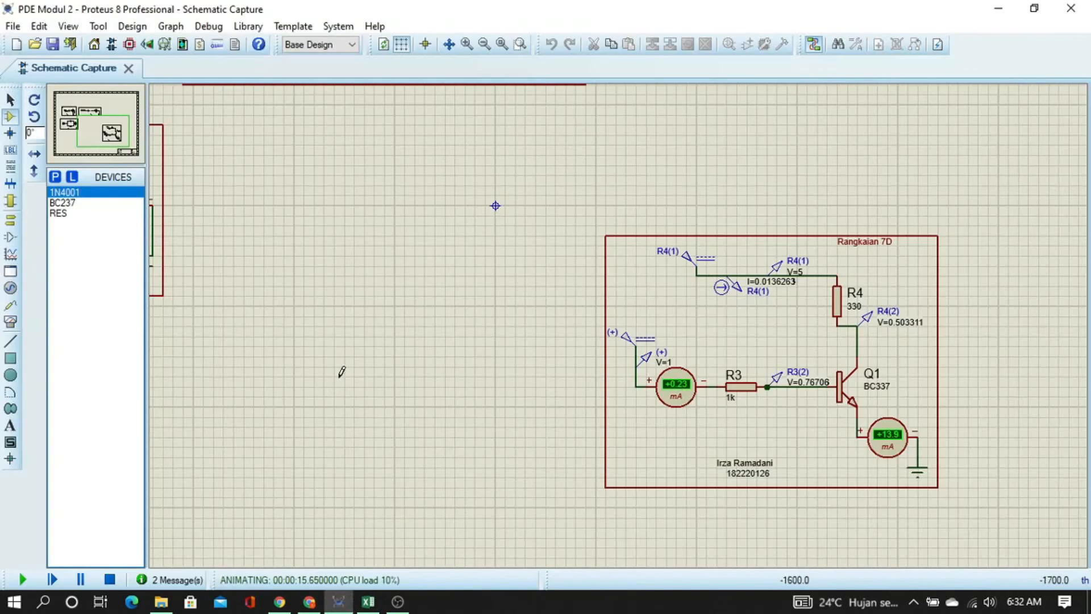
# Check the circuit 7A ammeter in Proteus and enter 0.0105 as the 7A reading for 690 mV in Excel
pyautogui.moveTo(291, 107); pyautogui.dragTo(703, 345)
pyautogui.hotkey('alt', 'Tab')
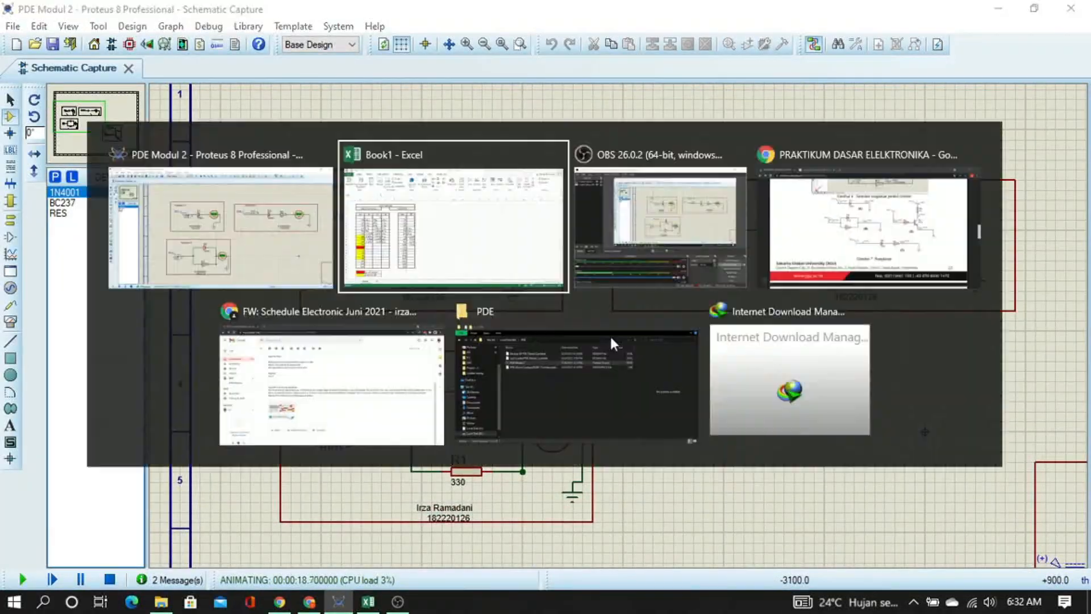
pyautogui.click(130, 378)
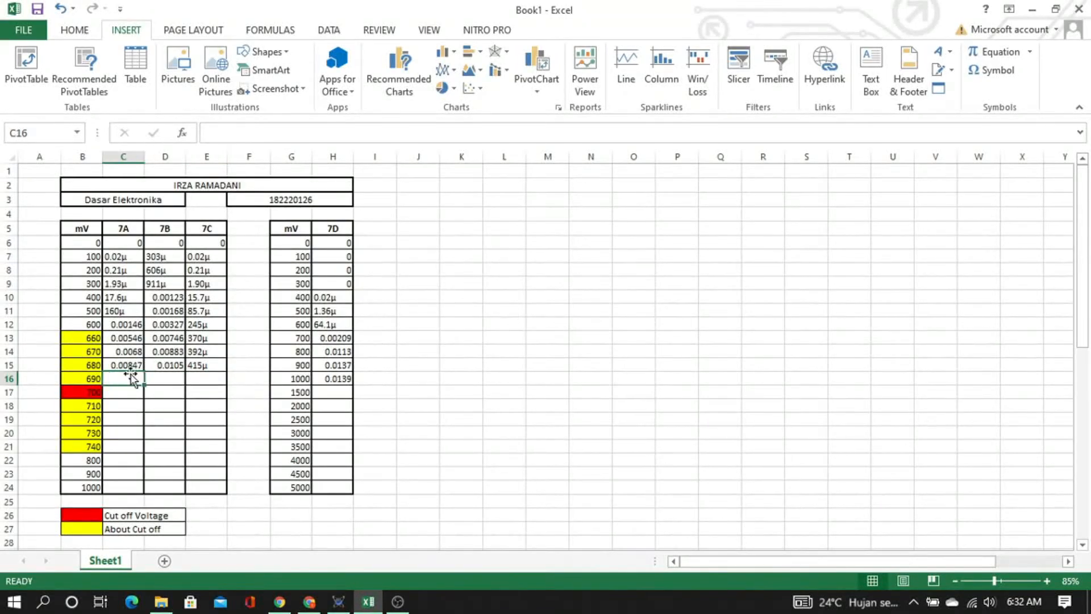
pyautogui.write('0.0')
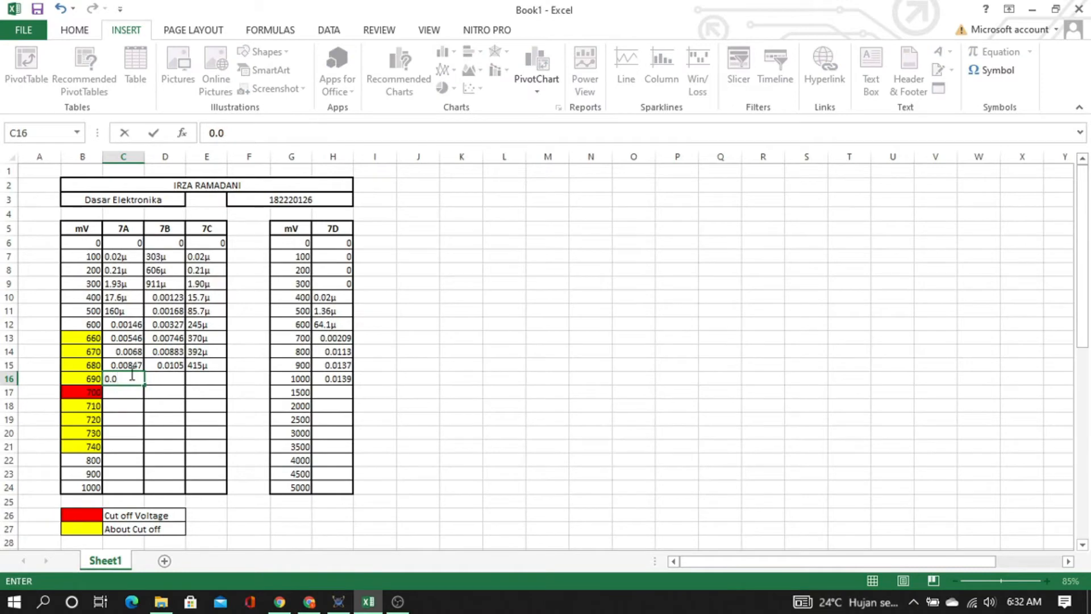
pyautogui.write('105')
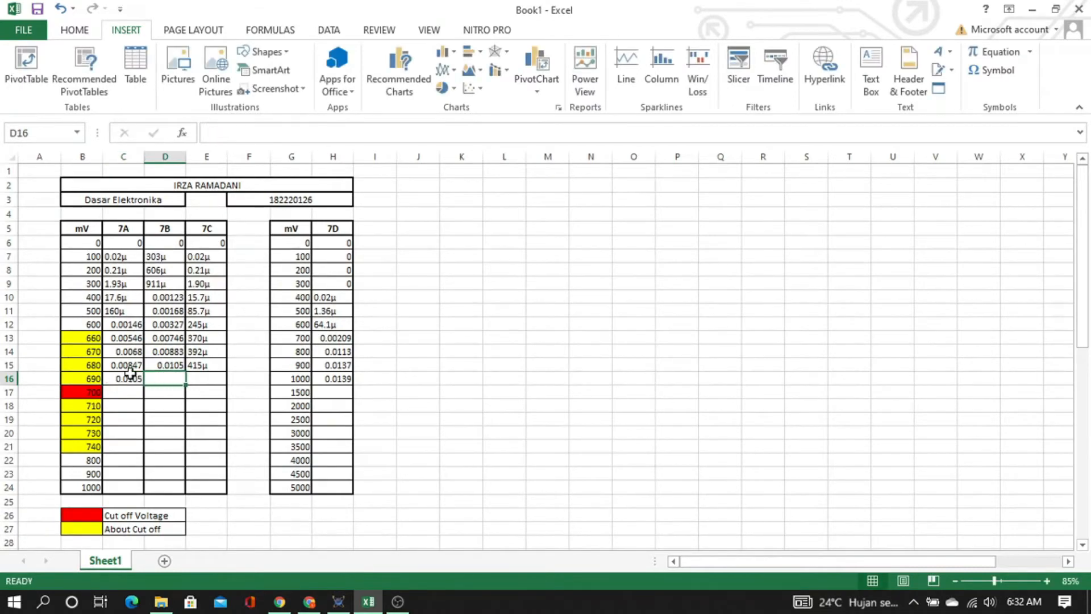
# Check the circuit 7B ammeter in Proteus and enter 0.0125 as the 7B reading for 690 mV in Excel
pyautogui.hotkey('alt', 'Tab')
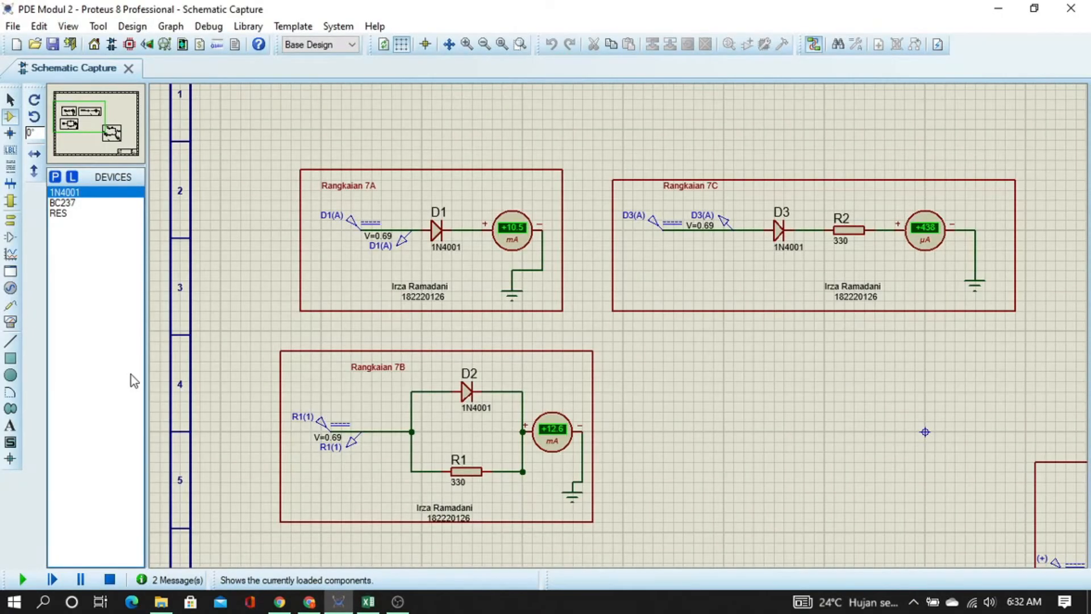
pyautogui.hotkey('alt', 'Tab')
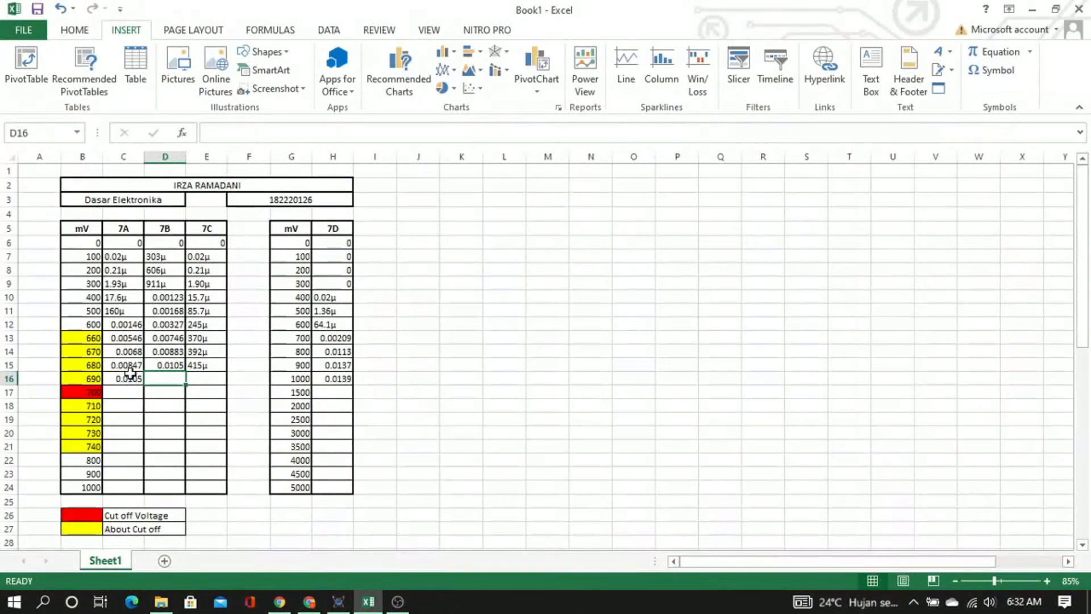
pyautogui.write('0.0')
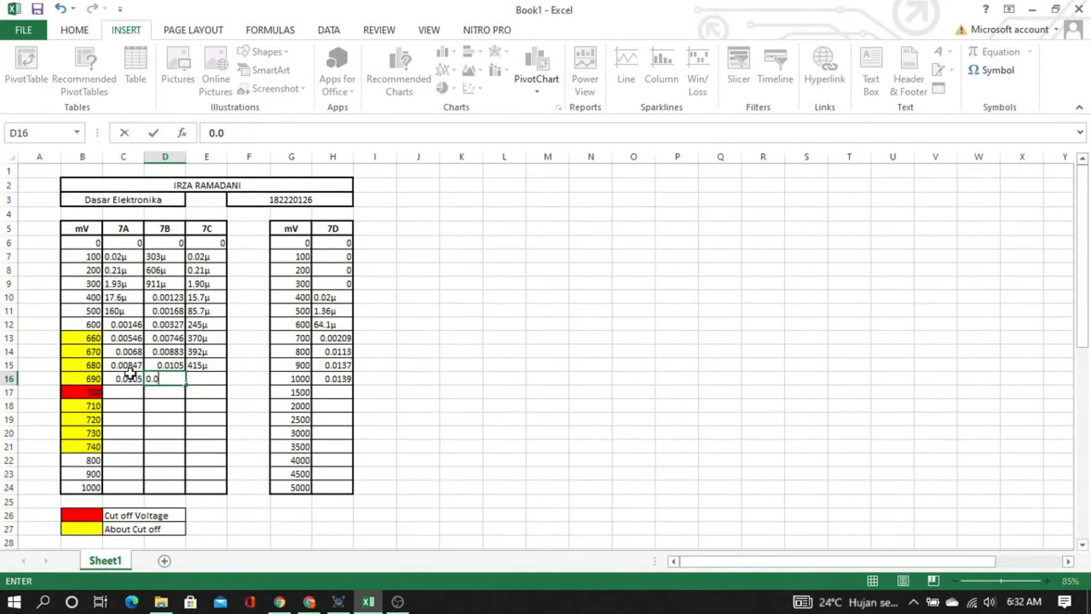
pyautogui.write('125')
pyautogui.press('Tab')
# Recheck the Proteus ammeters, correct the 7B reading for 690 mV to 0.0126 in Excel and select that row's 7C cell
pyautogui.hotkey('alt', 'Tab')
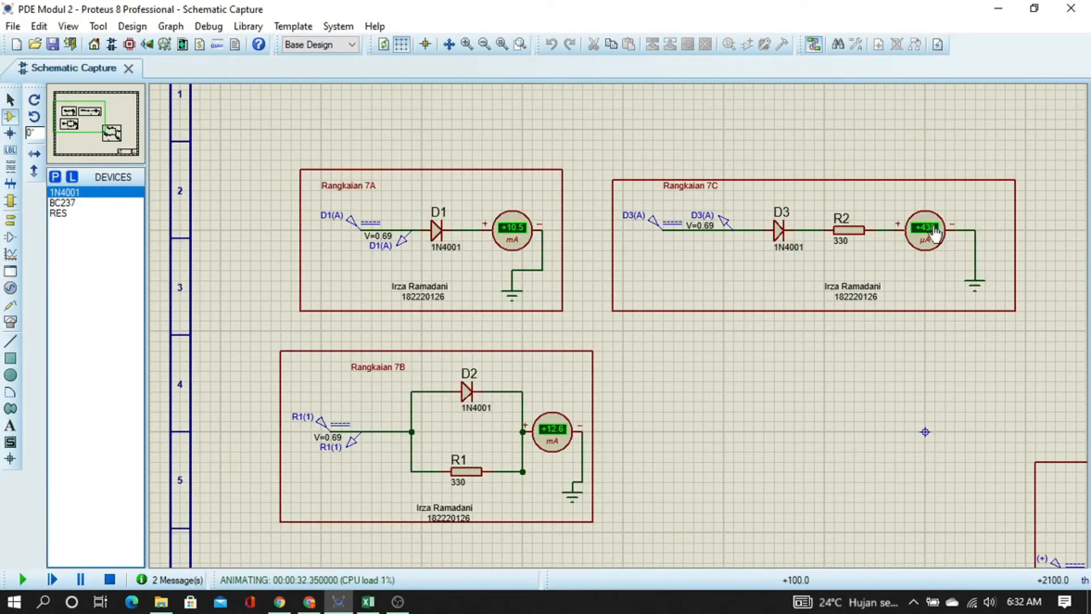
pyautogui.hotkey('alt', 'Tab')
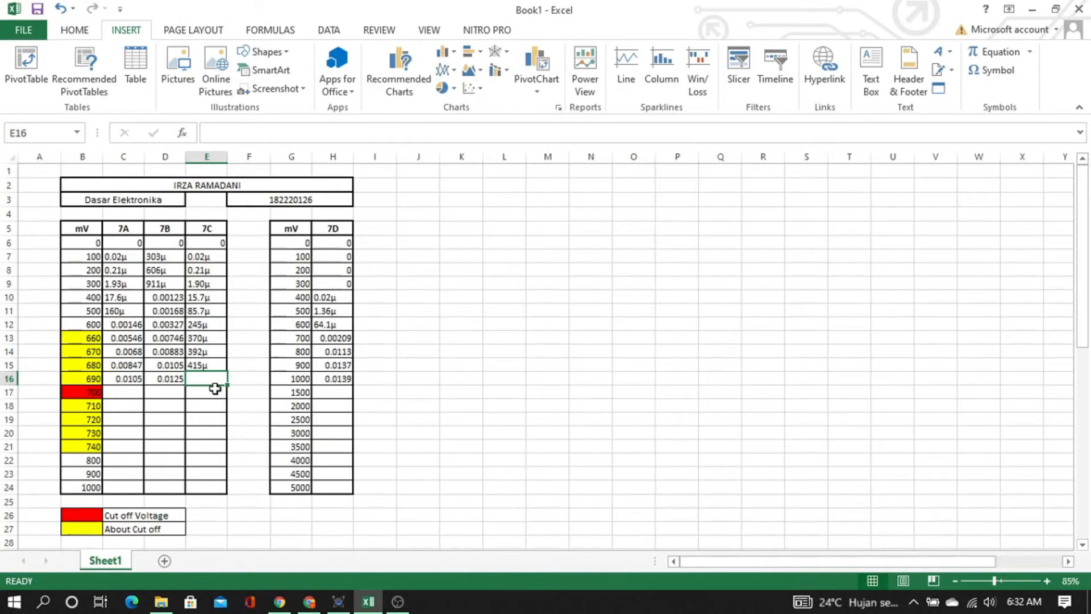
pyautogui.click(177, 378)
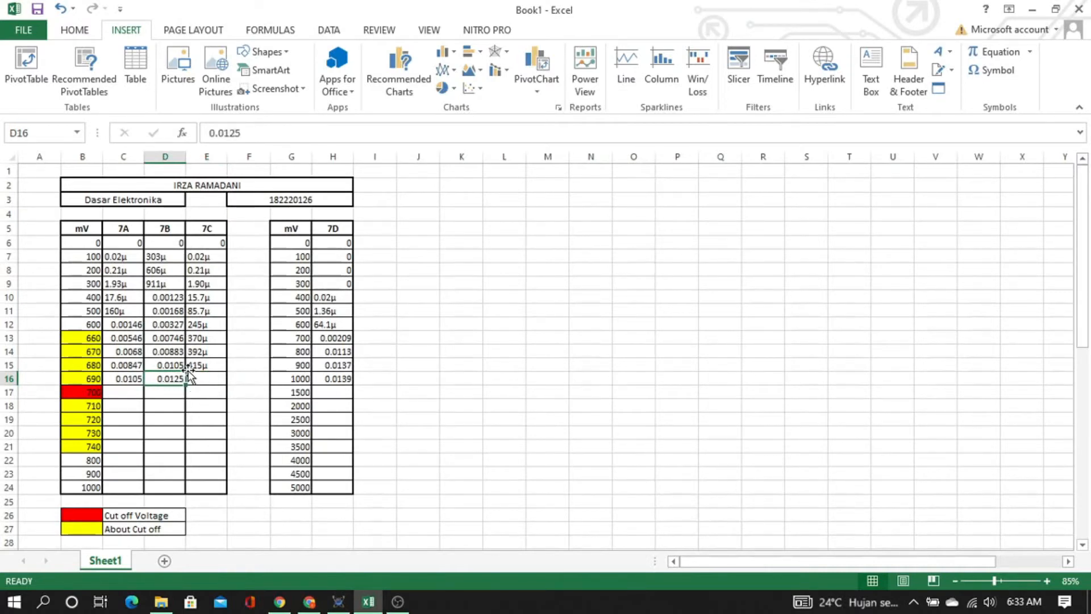
pyautogui.press('F2')
pyautogui.press('BackSpace')
pyautogui.write('6')
pyautogui.press('Return')
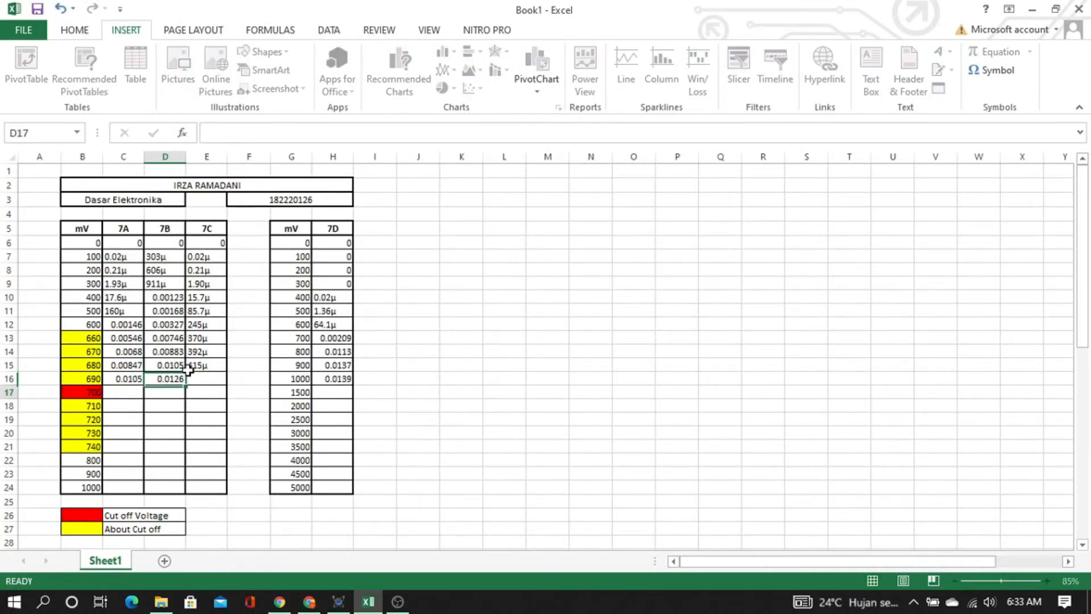
pyautogui.click(189, 377)
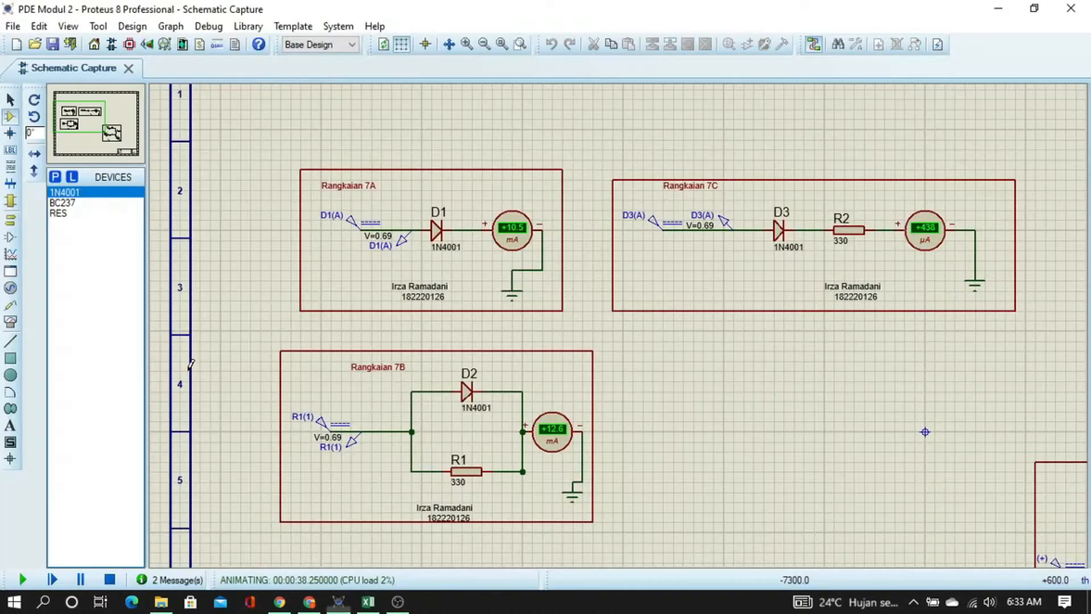
# Set the D1(A) DC source of circuit 7A to 700m in Proteus
pyautogui.press('BackSpace')
pyautogui.press('BackSpace')
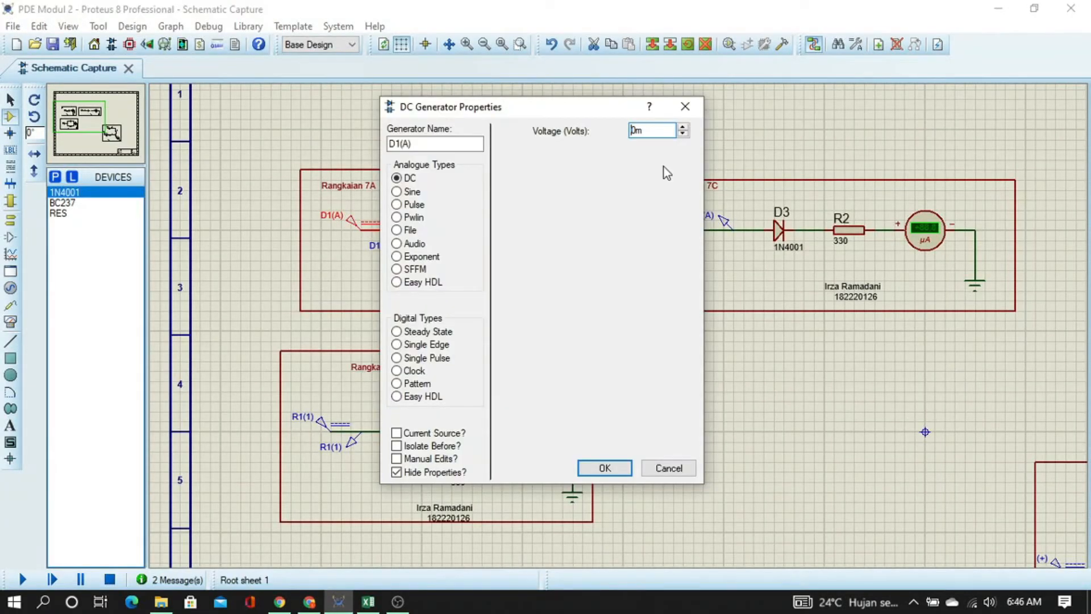
pyautogui.write('70')
pyautogui.press('Return')
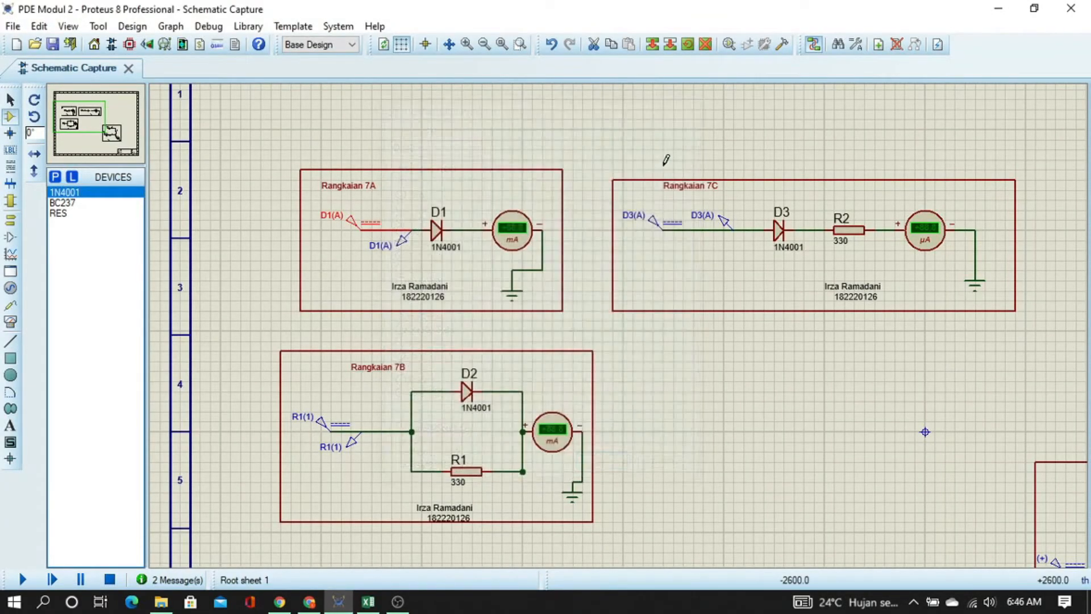
# Set the R1(1) DC source of circuit 7B and the D3(A) DC source of circuit 7C to 700m
pyautogui.doubleClick(328, 423)
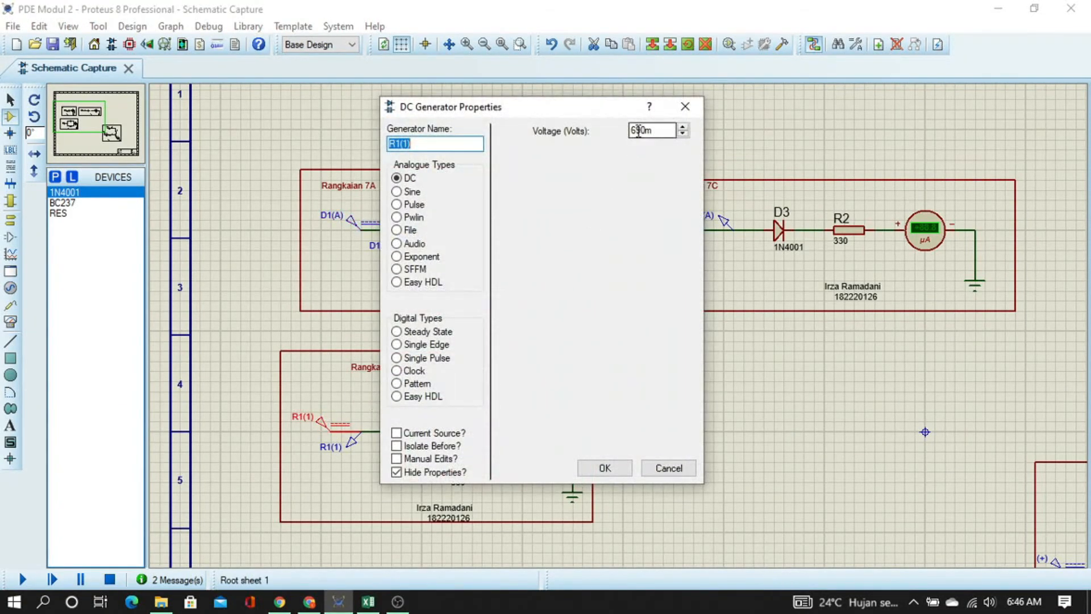
pyautogui.click(639, 130)
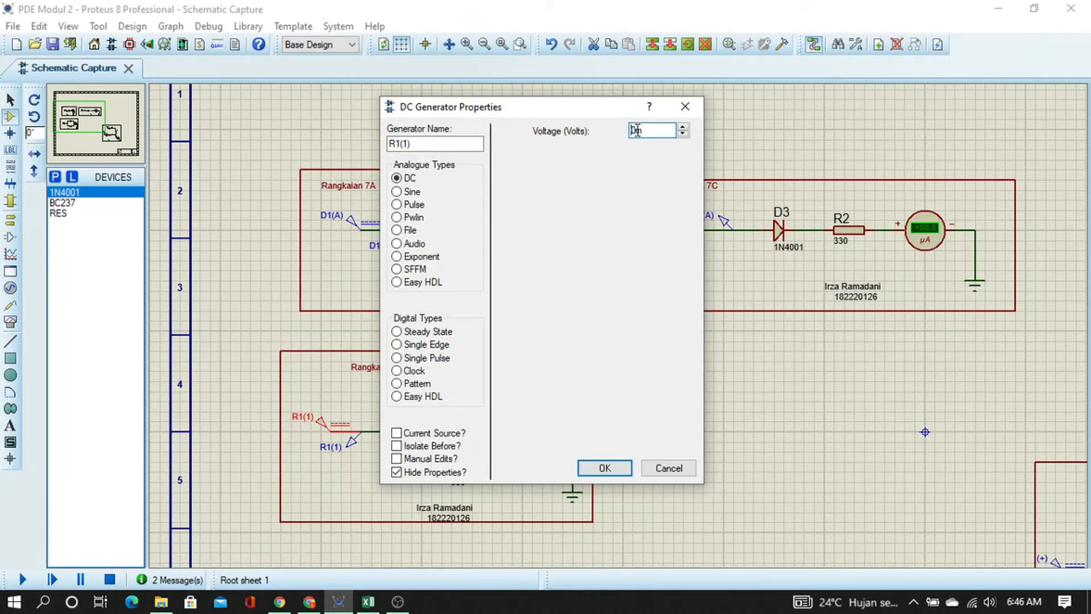
pyautogui.press('Return')
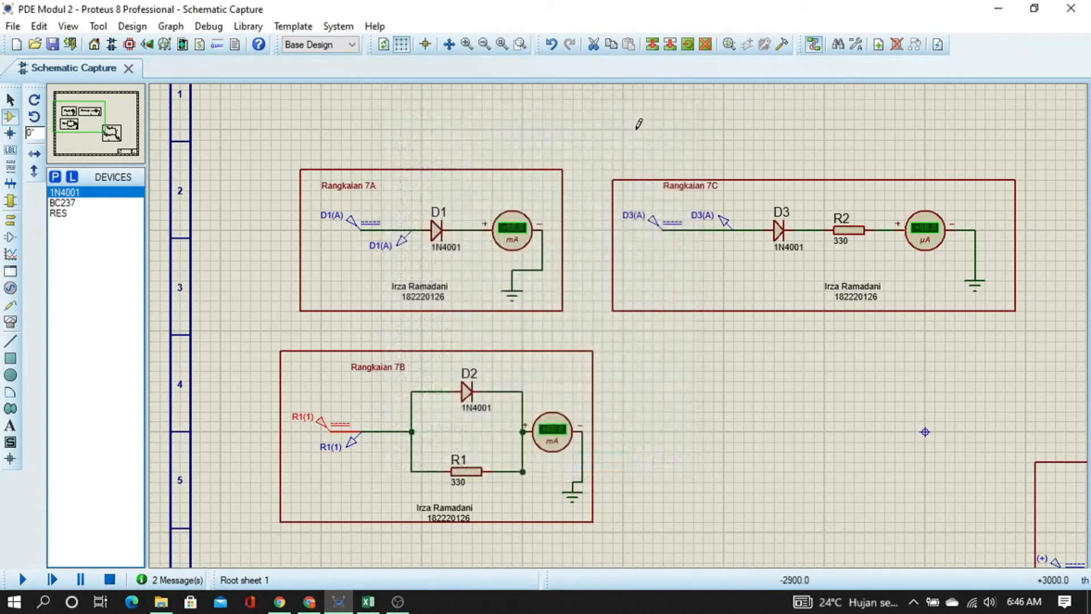
pyautogui.doubleClick(656, 222)
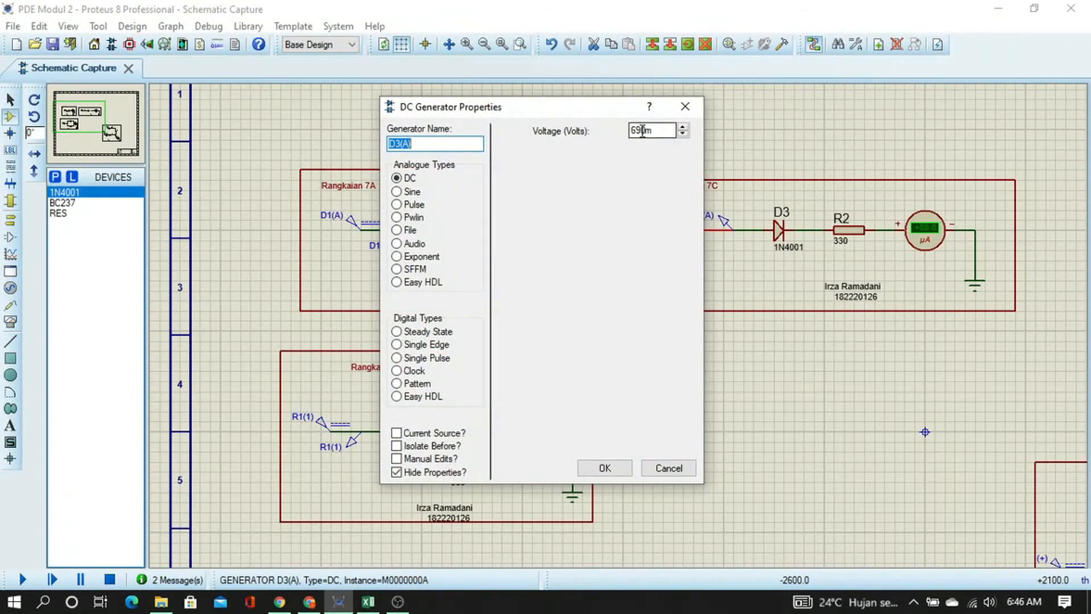
pyautogui.click(642, 130)
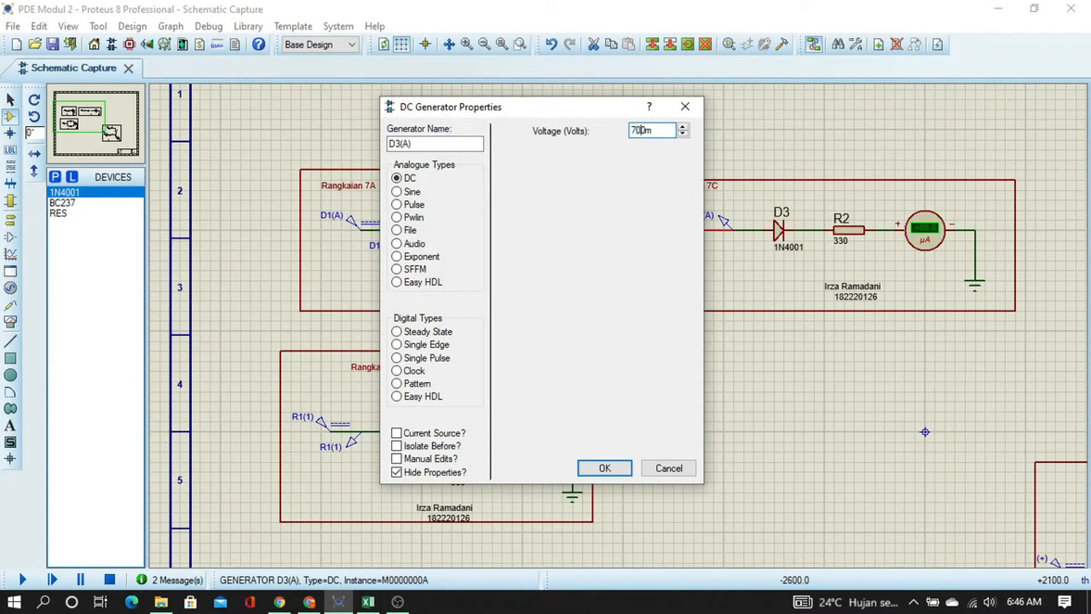
pyautogui.press('Return')
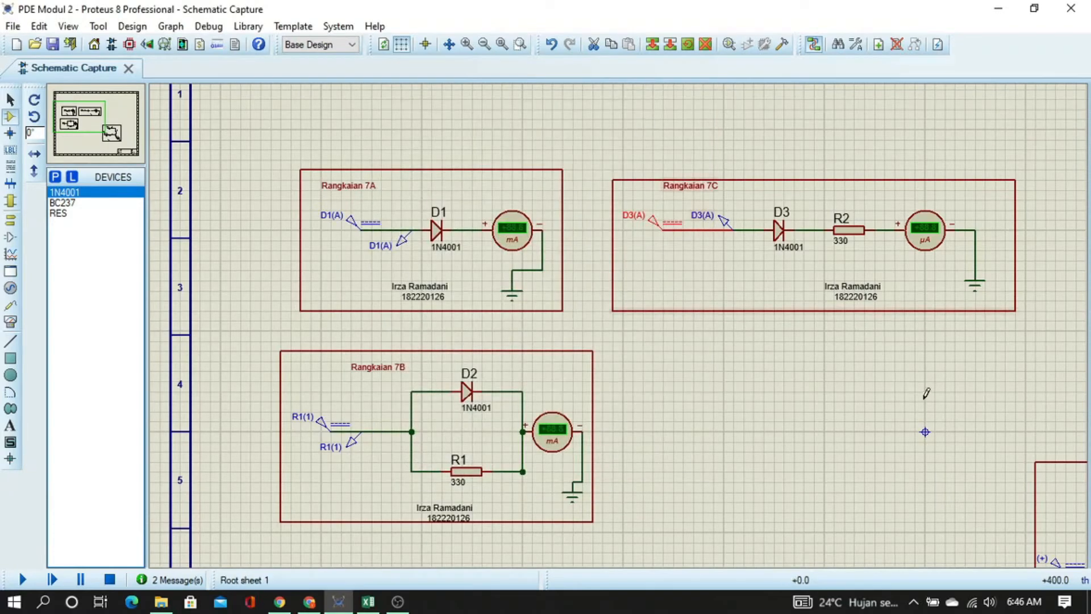
# Set the base-side DC source (+) of circuit 7D to 1.5 V
pyautogui.middleClick(983, 461)
pyautogui.click(477, 239)
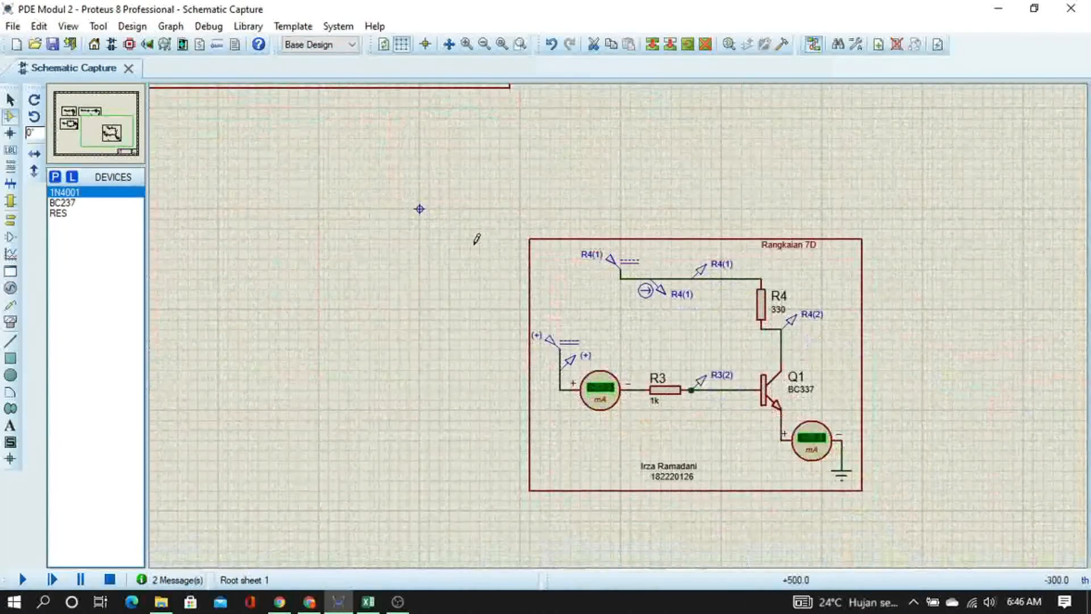
pyautogui.doubleClick(555, 340)
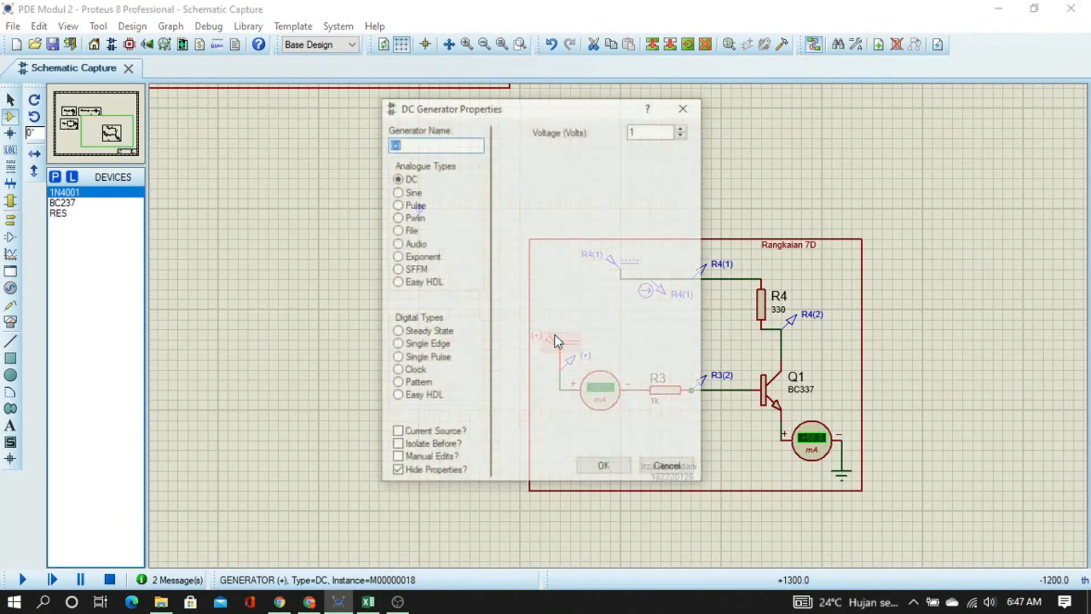
pyautogui.click(647, 132)
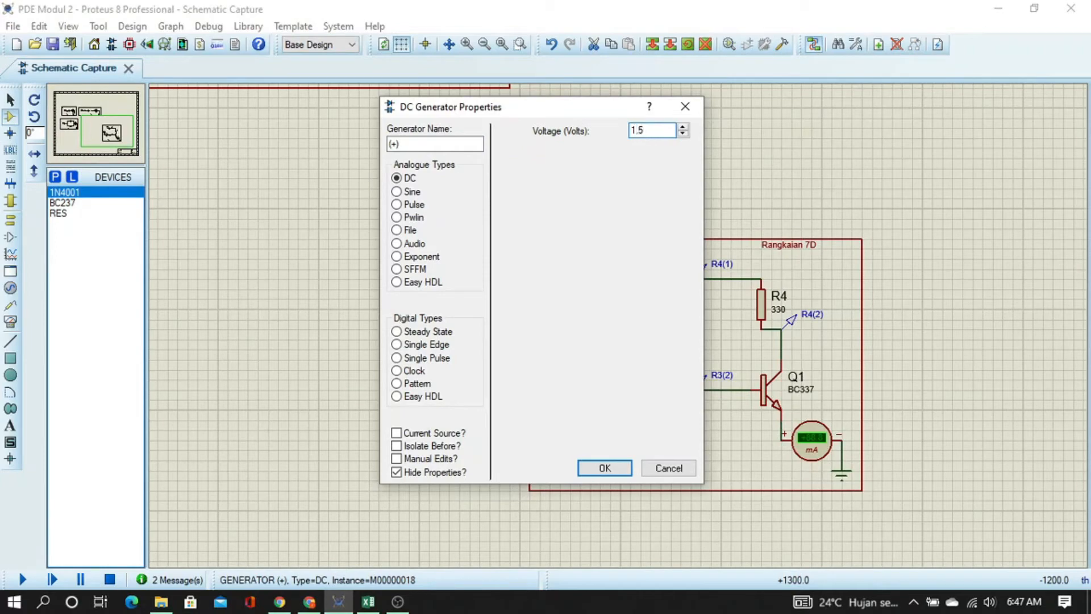
pyautogui.press('Return')
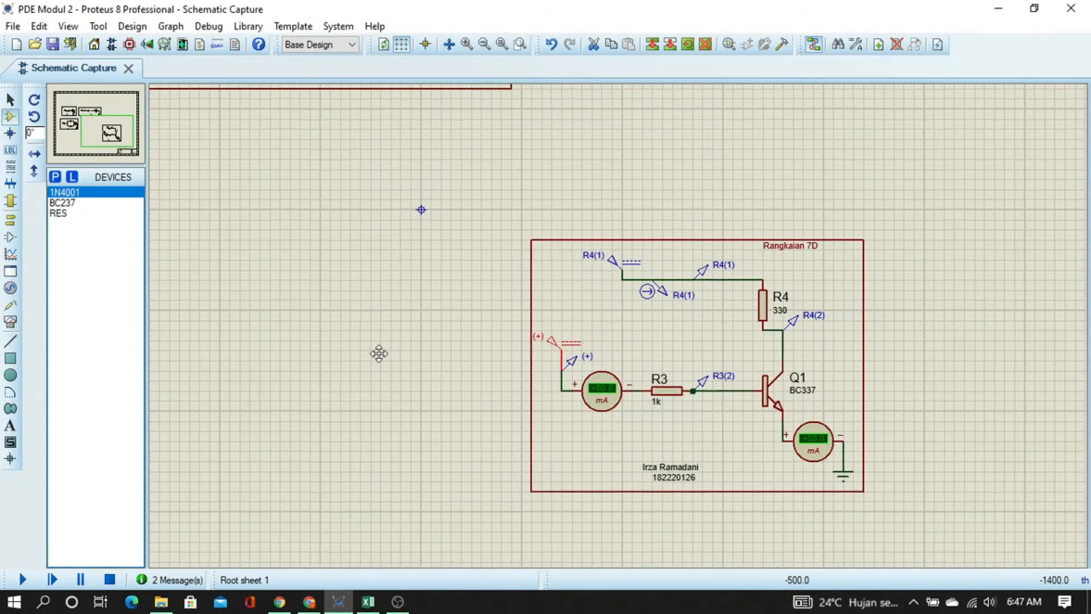
# Run the simulation and check the emitter ammeter of circuit 7D
pyautogui.moveTo(377, 353); pyautogui.dragTo(868, 540)
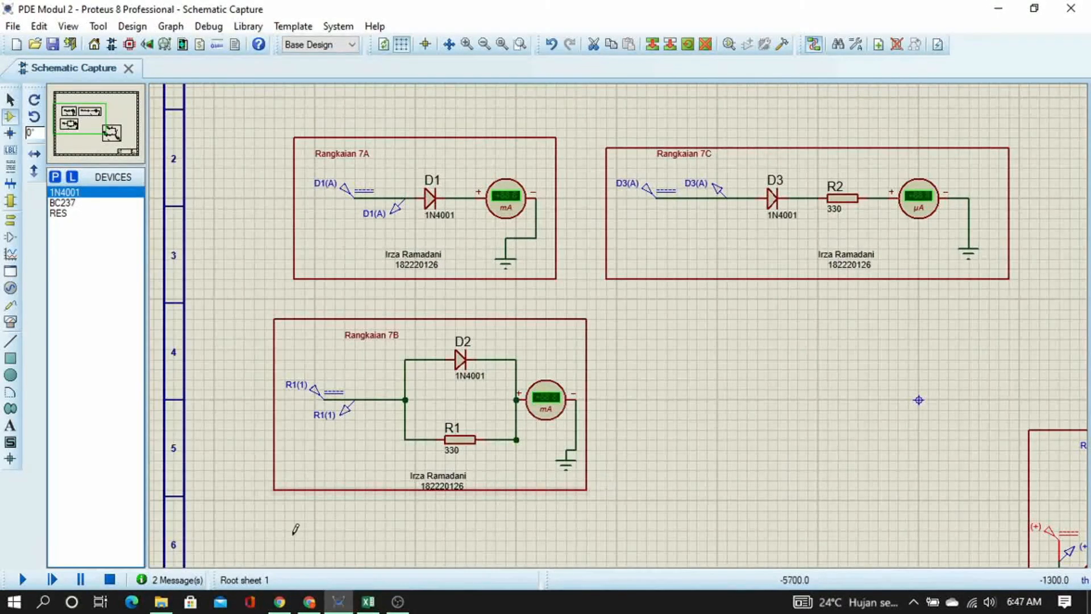
pyautogui.click(22, 579)
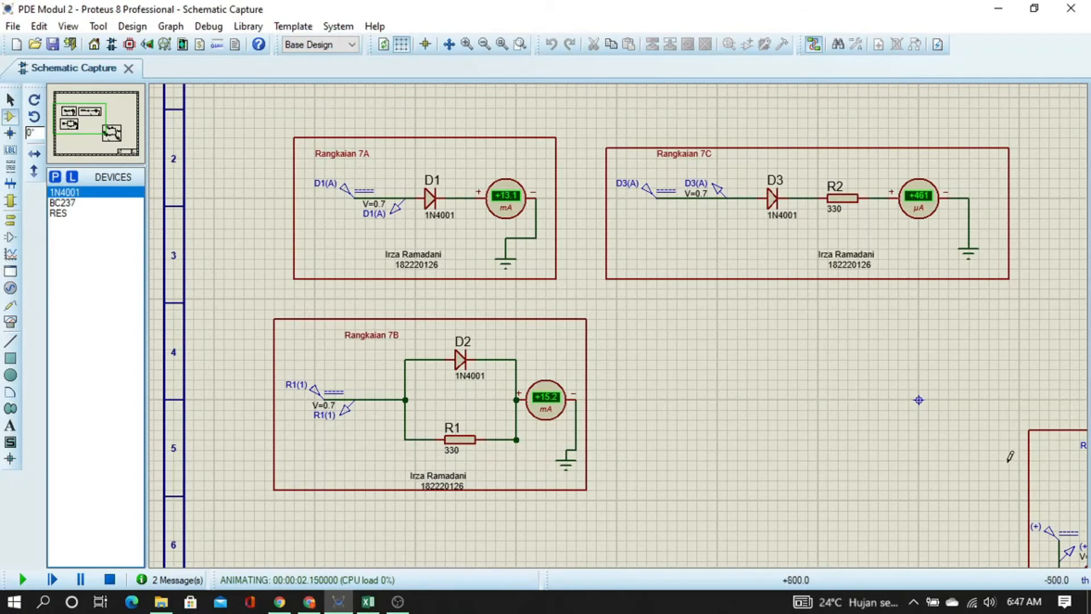
pyautogui.moveTo(1008, 458); pyautogui.dragTo(438, 214)
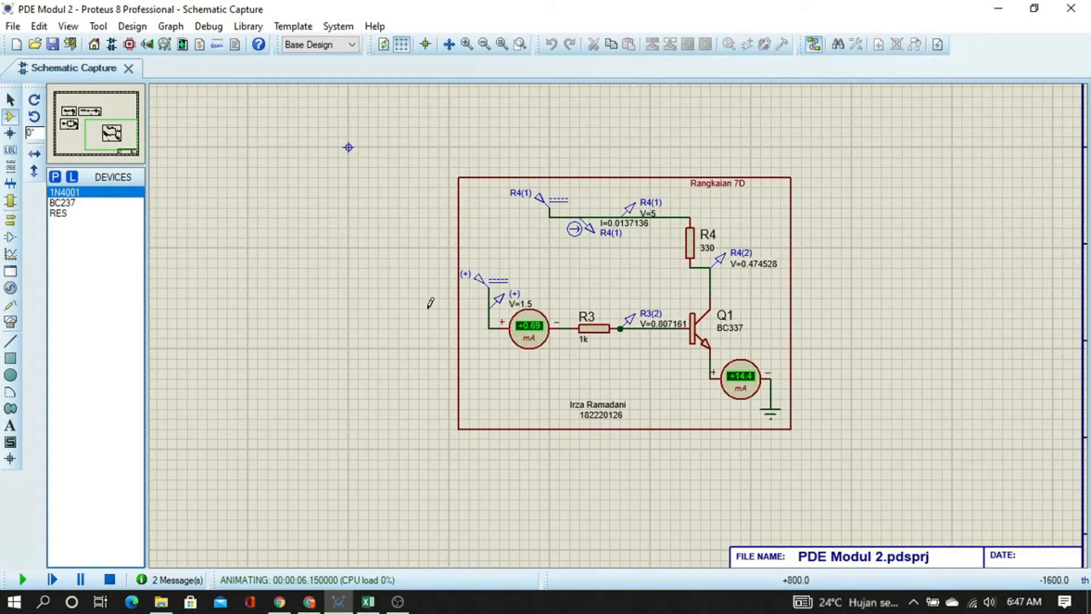
# Switch to the Excel table and enter 0.0144 as the 7D reading for 1500 mV
pyautogui.hotkey('alt', 'Tab')
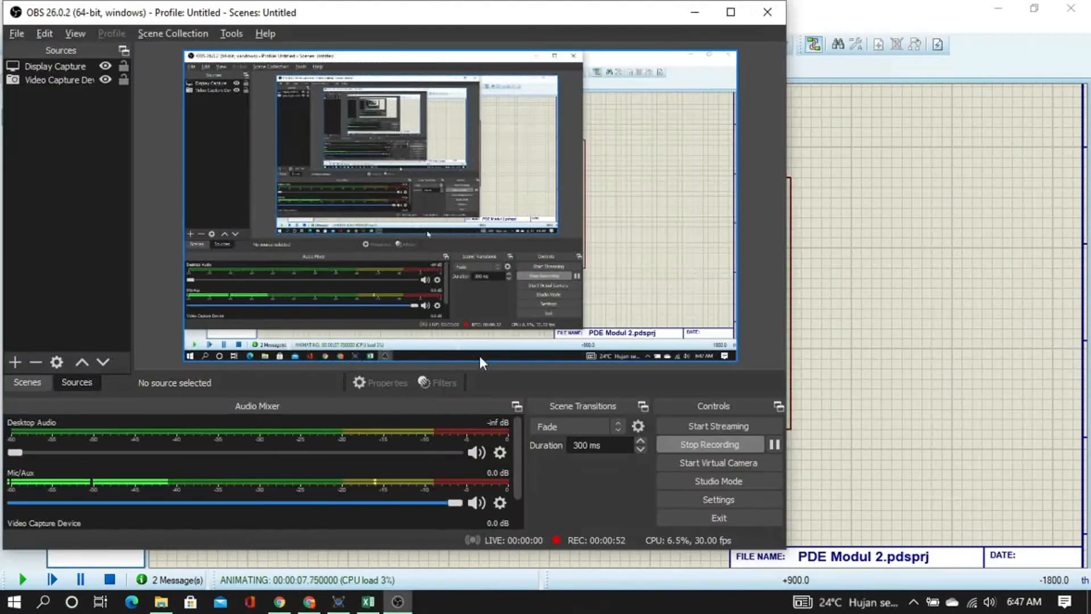
pyautogui.hotkey('alt', 'Tab')
pyautogui.hotkey('alt', 'Tab')
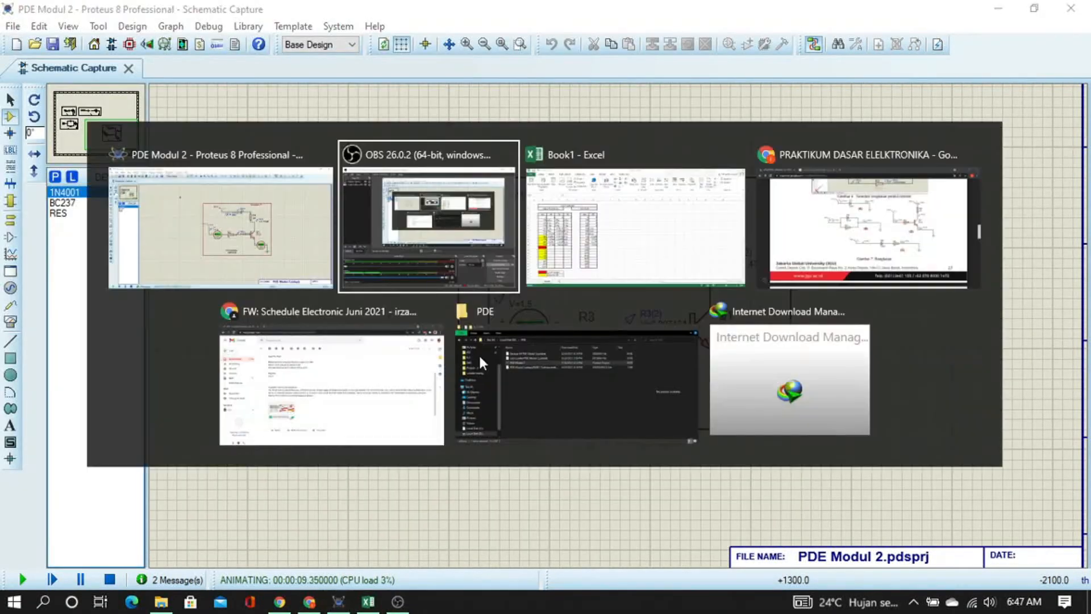
pyautogui.click(341, 392)
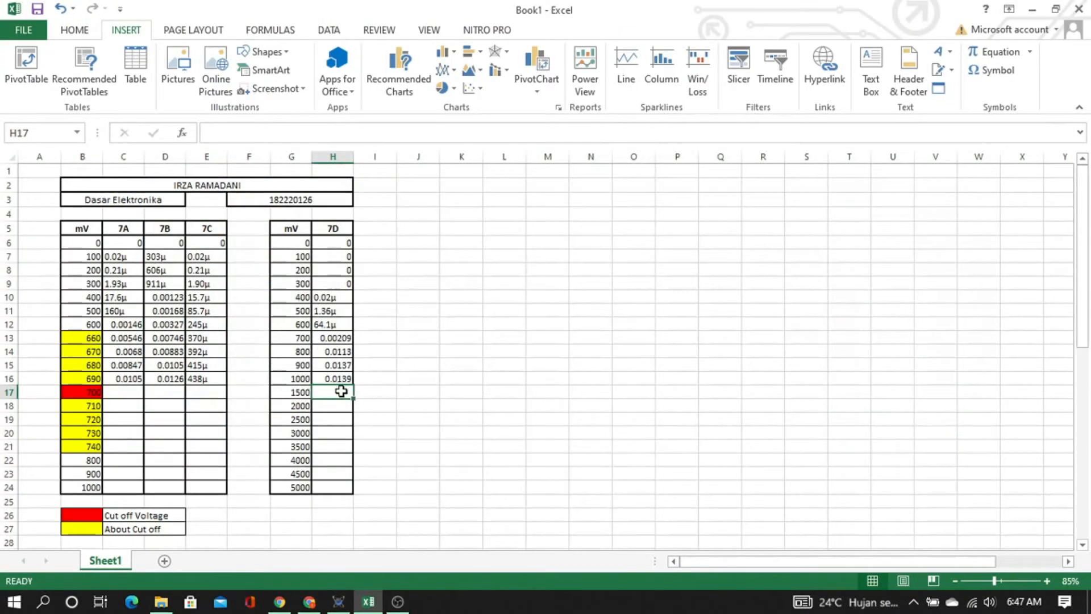
pyautogui.write('0.0')
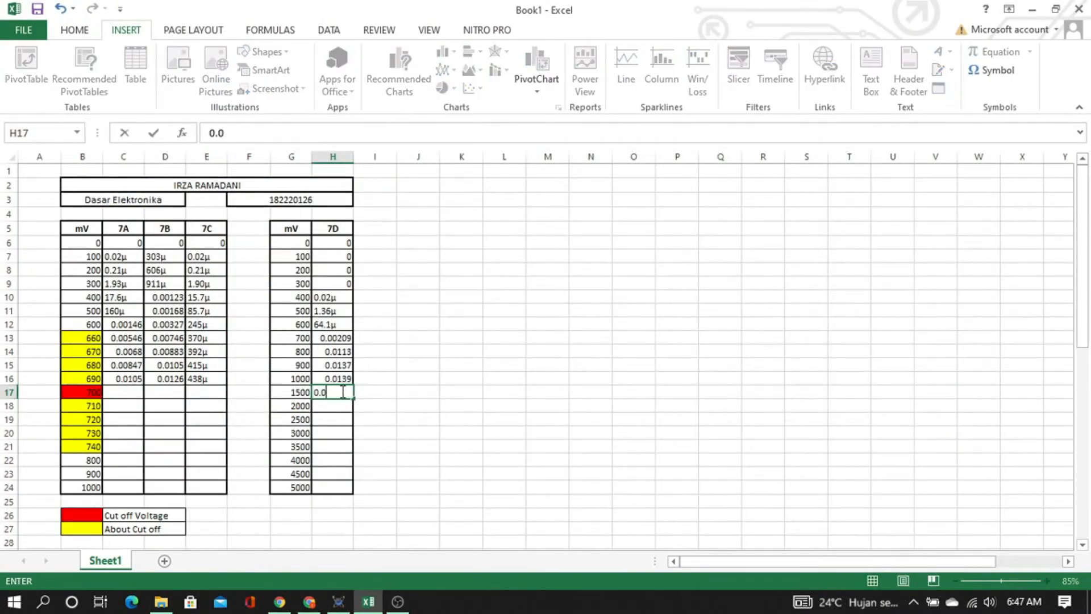
pyautogui.write('14')
# Check the circuit 7C ammeter, enter 461µ as the 7C reading for 700 mV in Excel and return to Proteus
pyautogui.press('Left')
pyautogui.press('Left')
pyautogui.press('Left')
pyautogui.hotkey('alt', 'Tab')
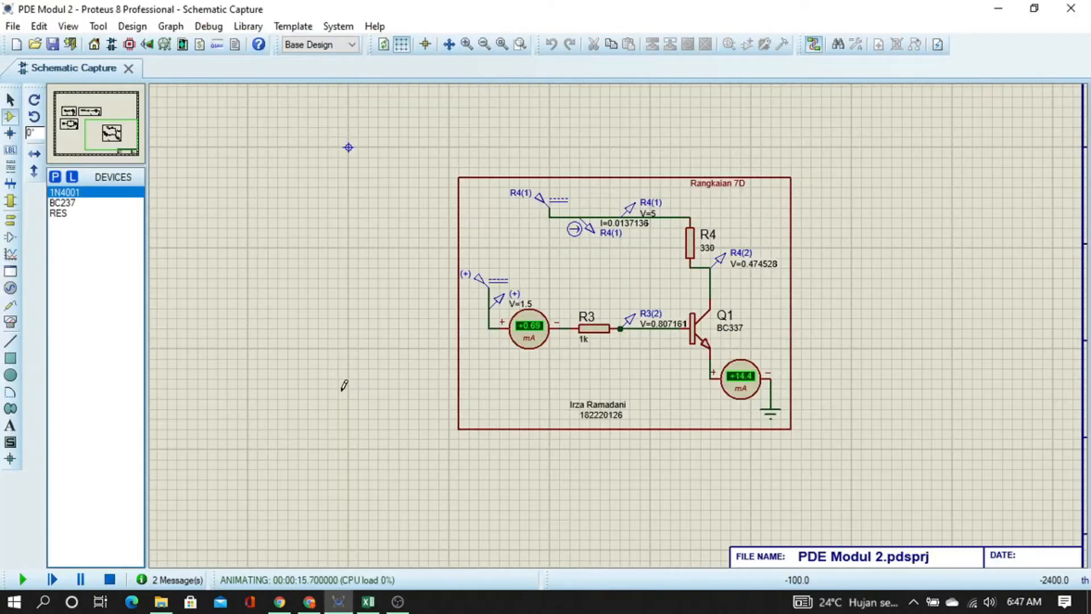
pyautogui.moveTo(261, 159); pyautogui.dragTo(774, 436)
pyautogui.hotkey('alt', 'Tab')
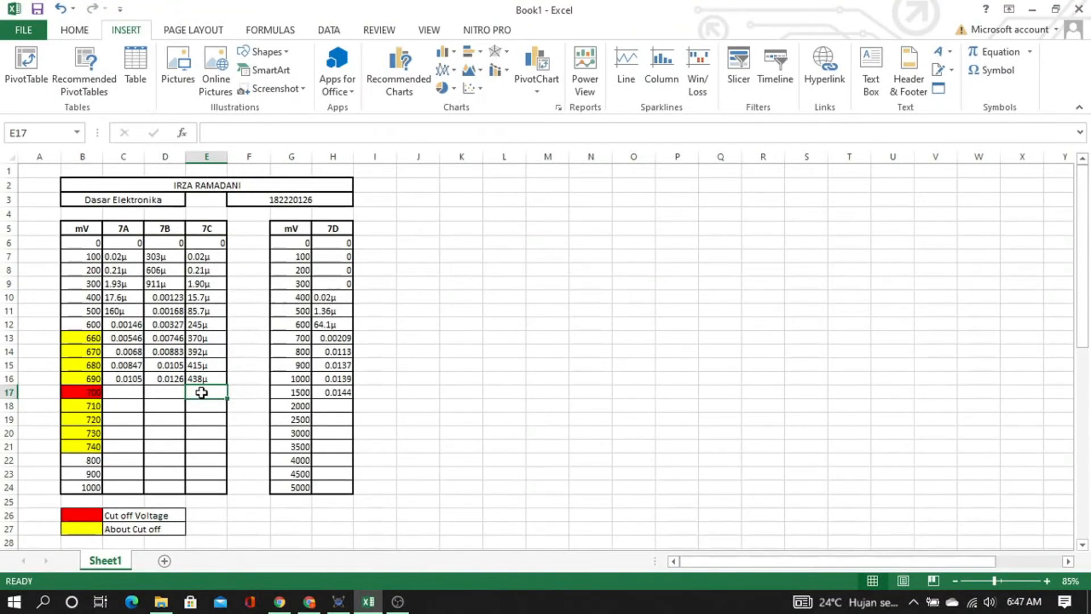
pyautogui.write('461µ')
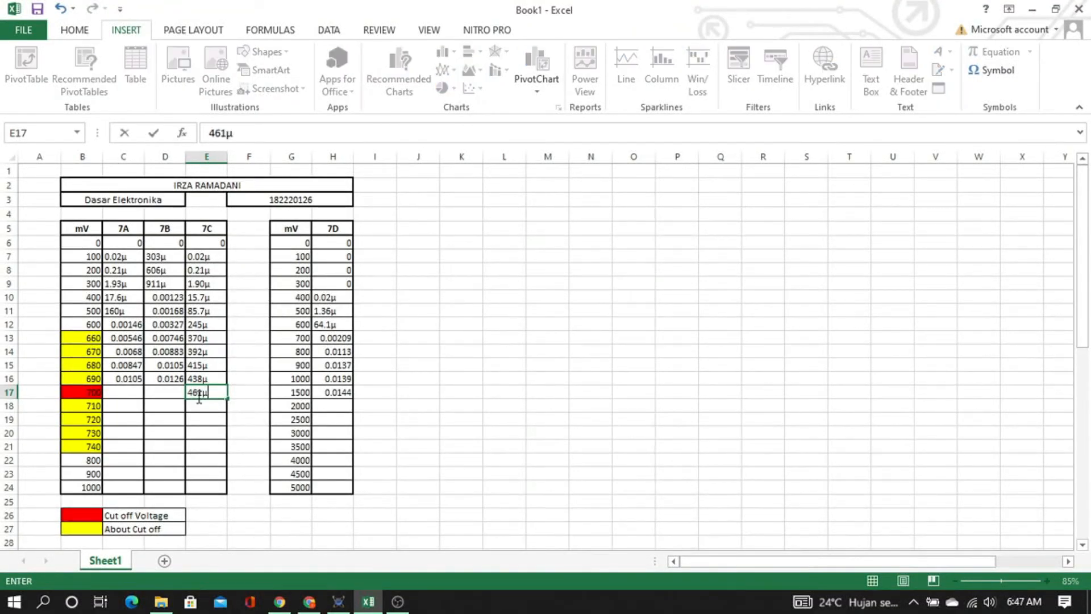
pyautogui.press('Return')
pyautogui.hotkey('alt', 'Tab')
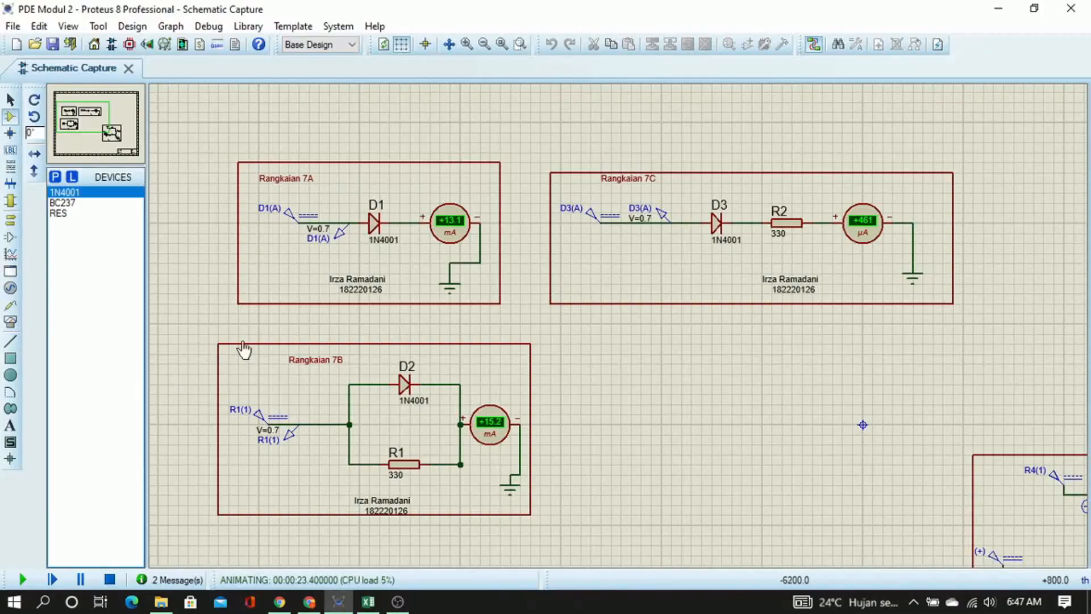
# Switch to the Excel table and enter 0.0131 as the 7A reading for 700 mV
pyautogui.hotkey('alt', 'Tab')
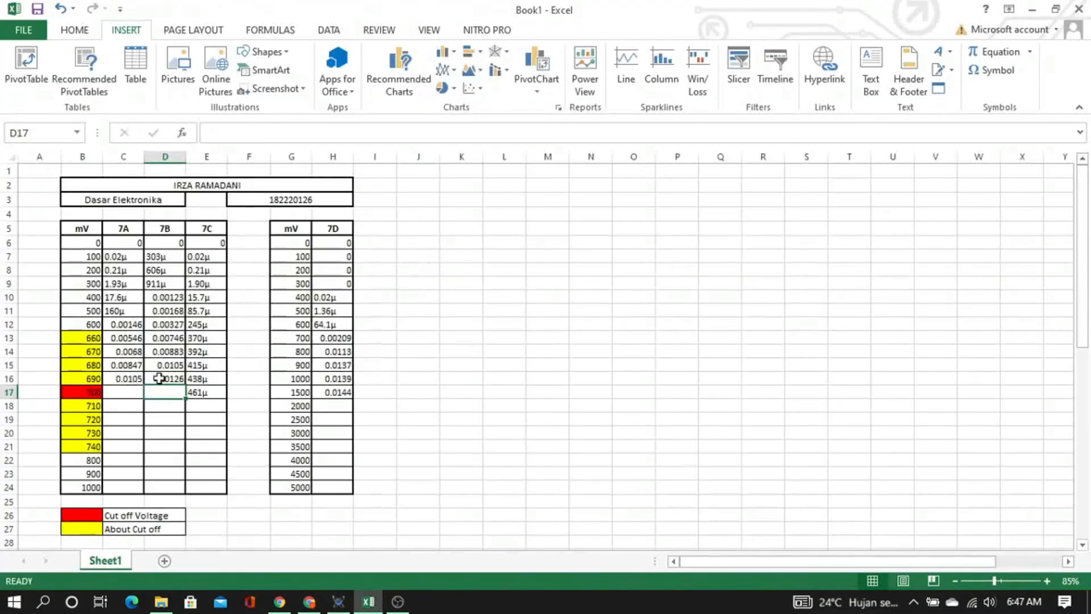
pyautogui.click(138, 392)
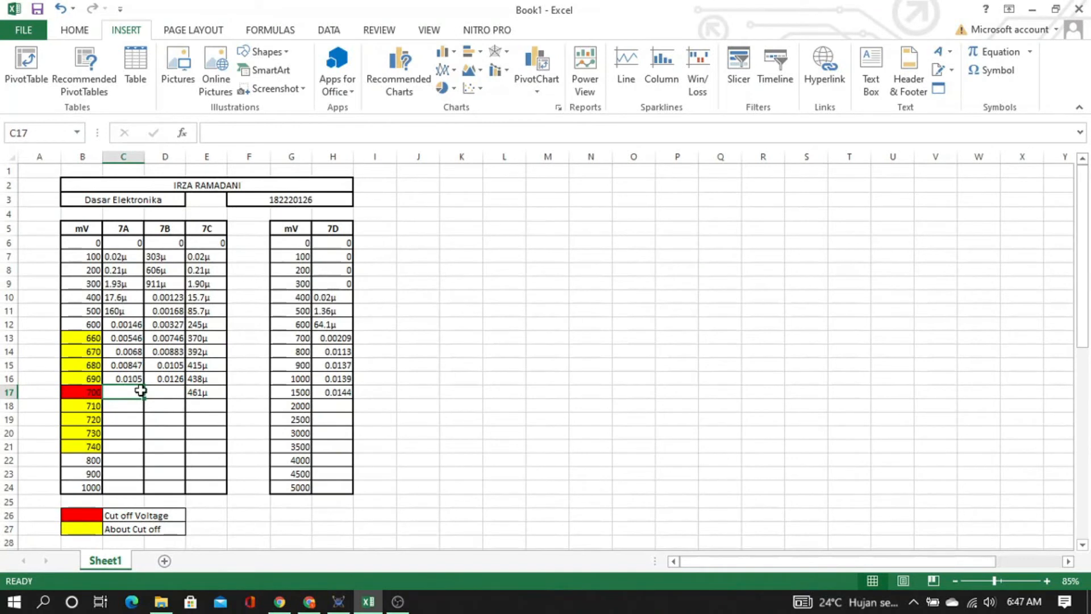
pyautogui.write('0.01')
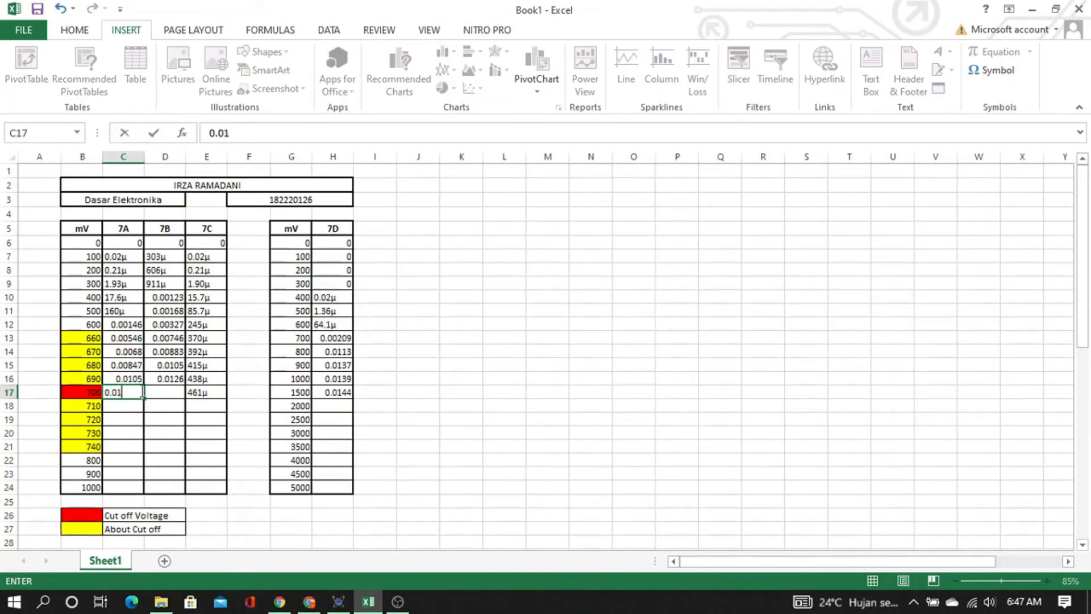
pyautogui.write('31')
pyautogui.press('Return')
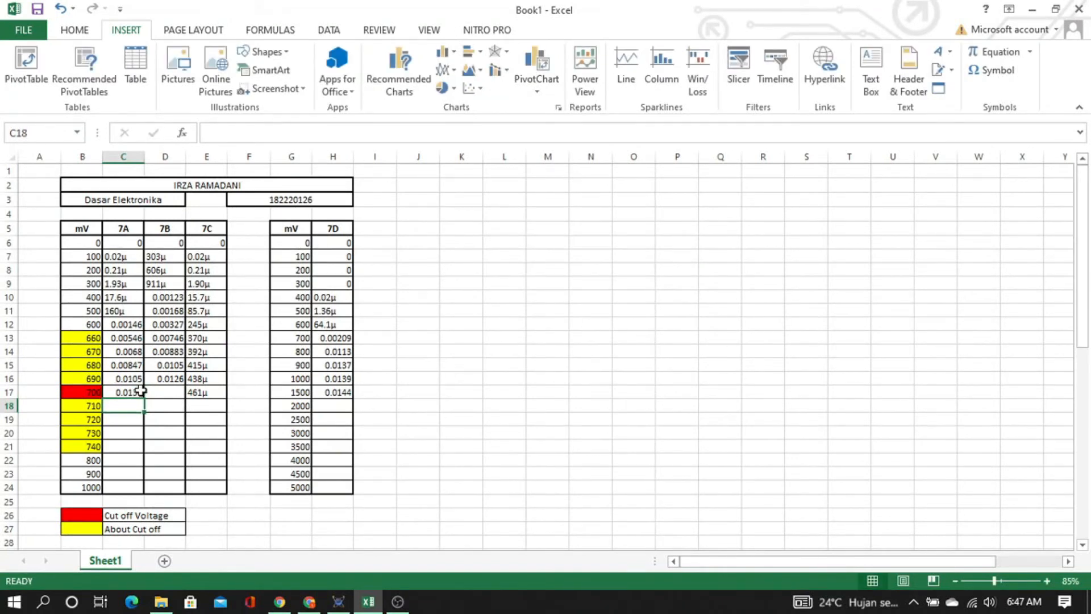
# Check the circuit 7B ammeter in Proteus and enter 0.0152 as the 7B reading for 700 mV in Excel
pyautogui.press('Up')
pyautogui.press('Right')
pyautogui.hotkey('alt', 'Tab')
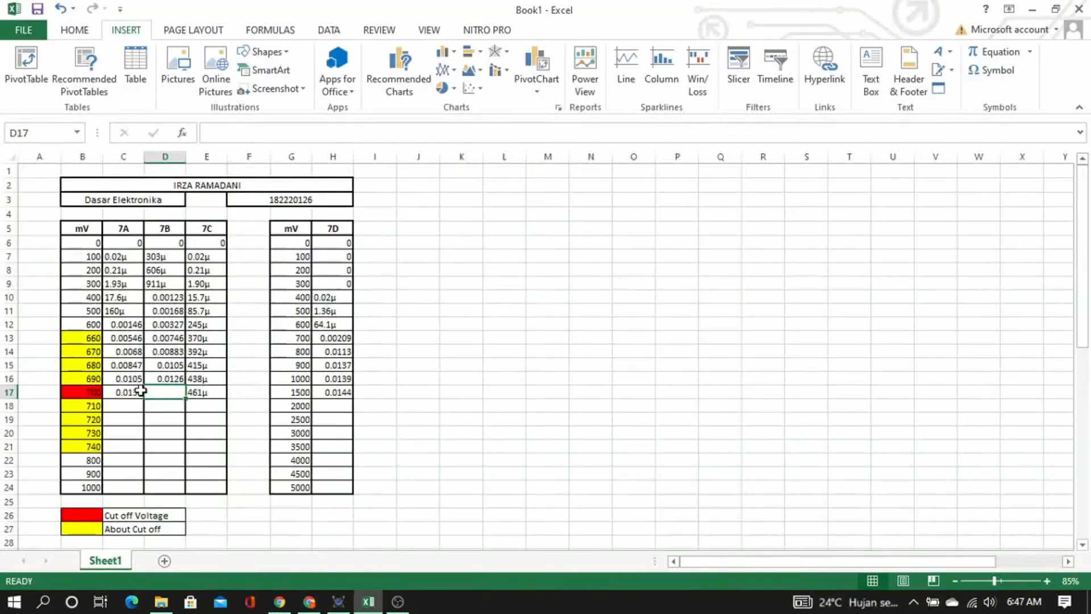
pyautogui.write('0.0')
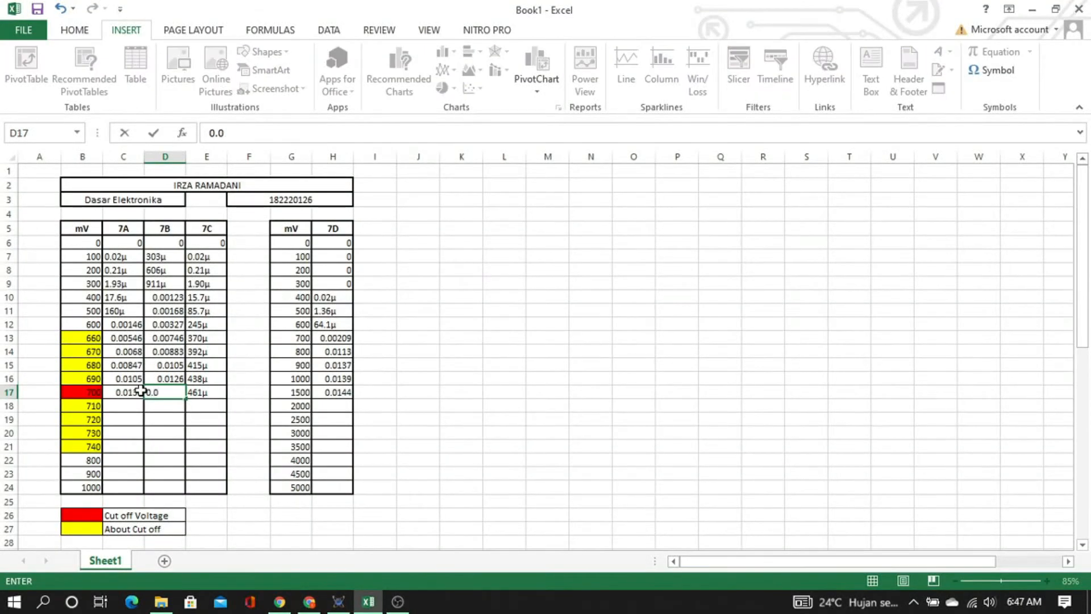
pyautogui.write('152')
pyautogui.press('Return')
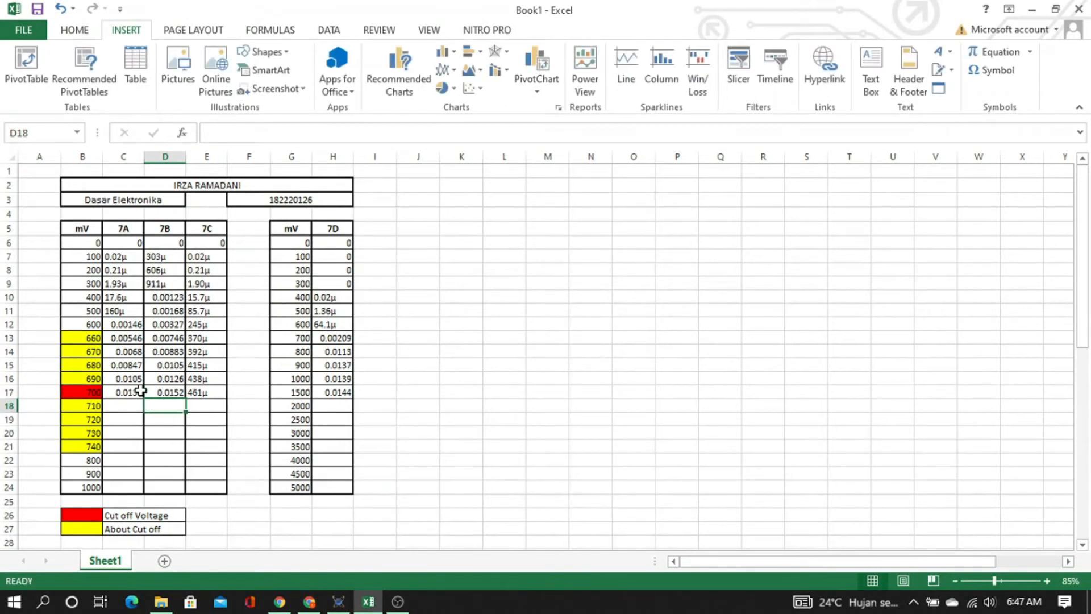
# Look up the next source voltages in both mV columns, return to Proteus and stop the simulation
pyautogui.click(116, 405)
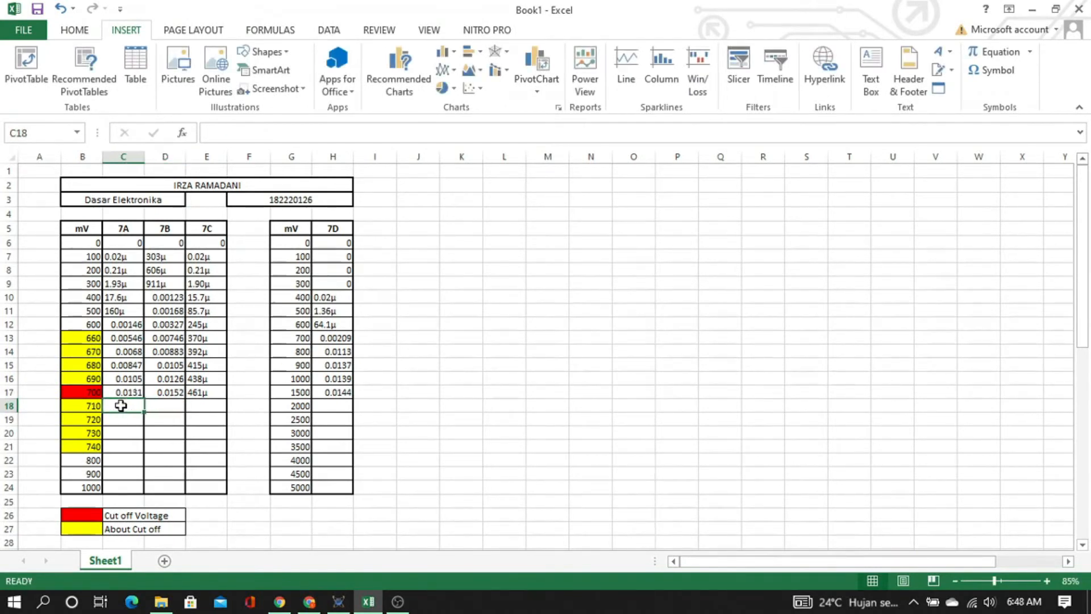
pyautogui.click(78, 406)
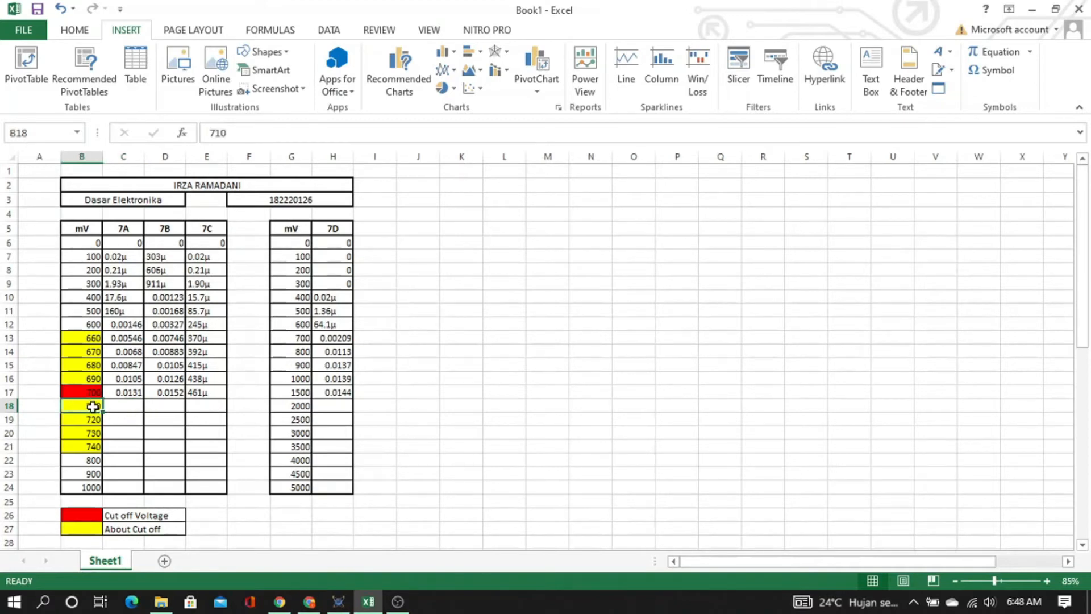
pyautogui.click(291, 407)
pyautogui.hotkey('alt', 'Tab')
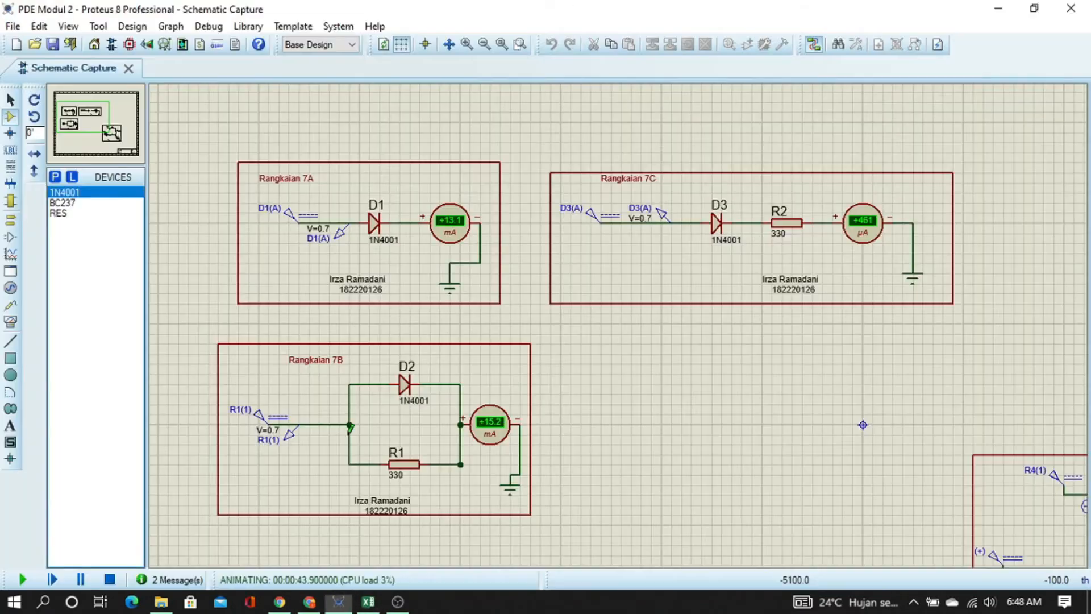
pyautogui.click(109, 578)
# Set the DC sources D1(A), D3(A) and R1(1) of circuits 7A, 7C and 7B to 710 mV
pyautogui.doubleClick(295, 217)
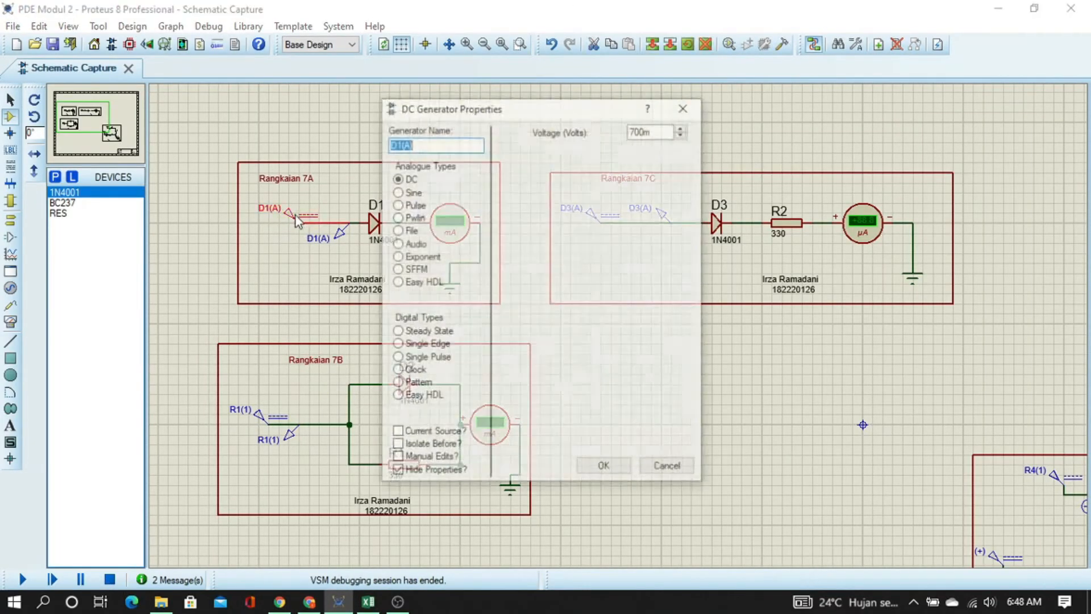
pyautogui.click(641, 131)
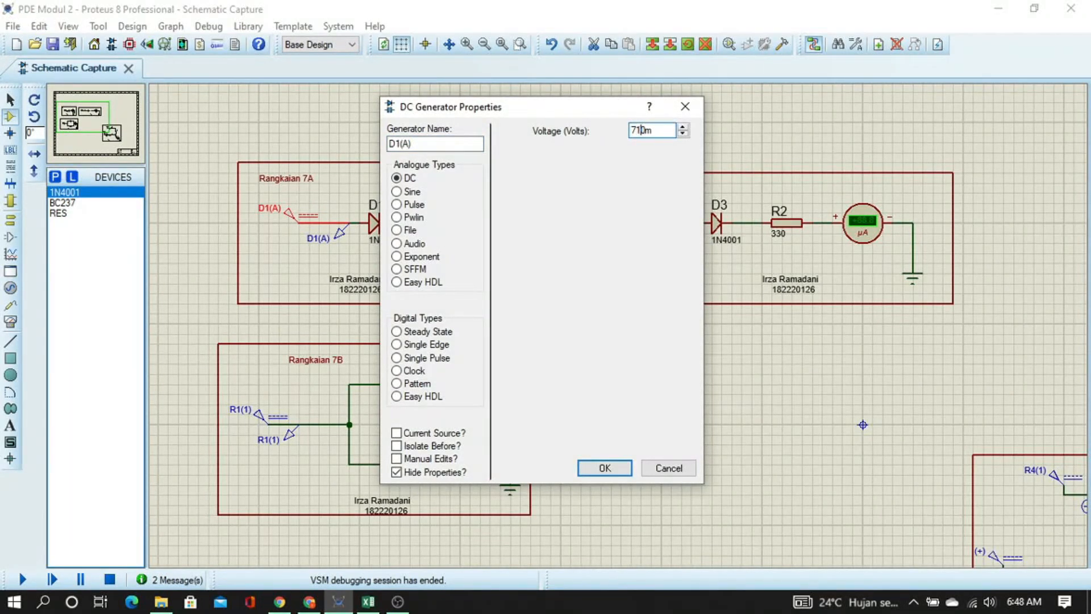
pyautogui.press('Return')
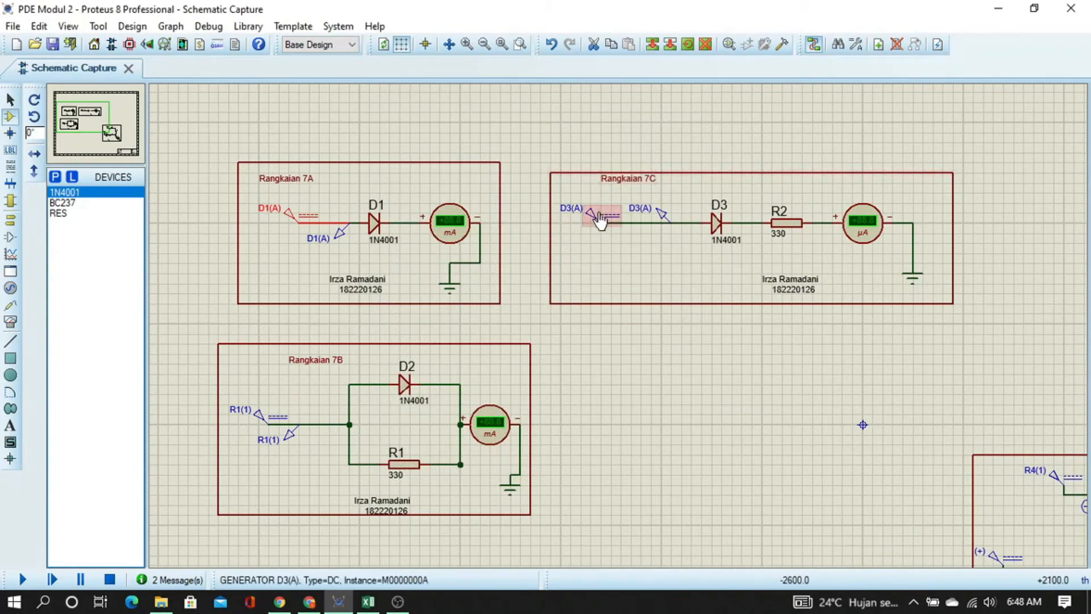
pyautogui.doubleClick(601, 219)
pyautogui.click(643, 128)
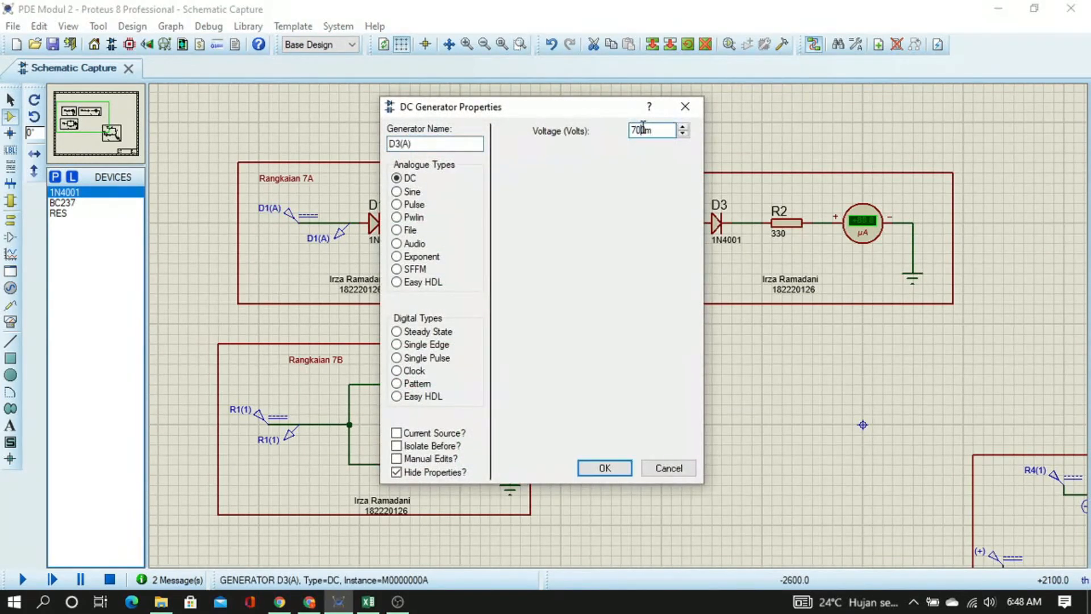
pyautogui.press('Return')
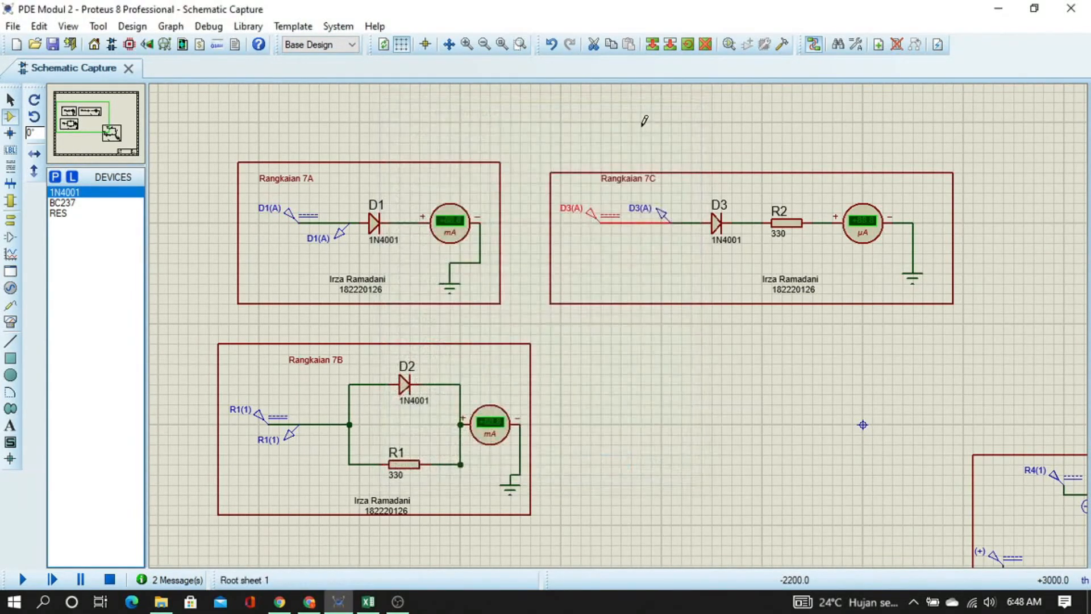
pyautogui.doubleClick(277, 417)
pyautogui.click(644, 130)
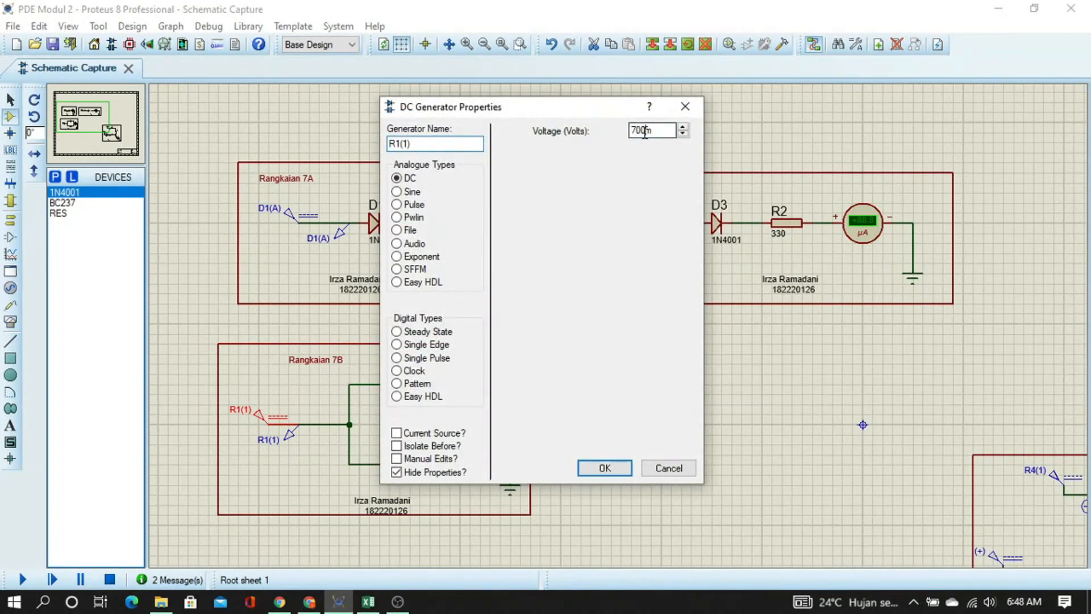
pyautogui.press('Return')
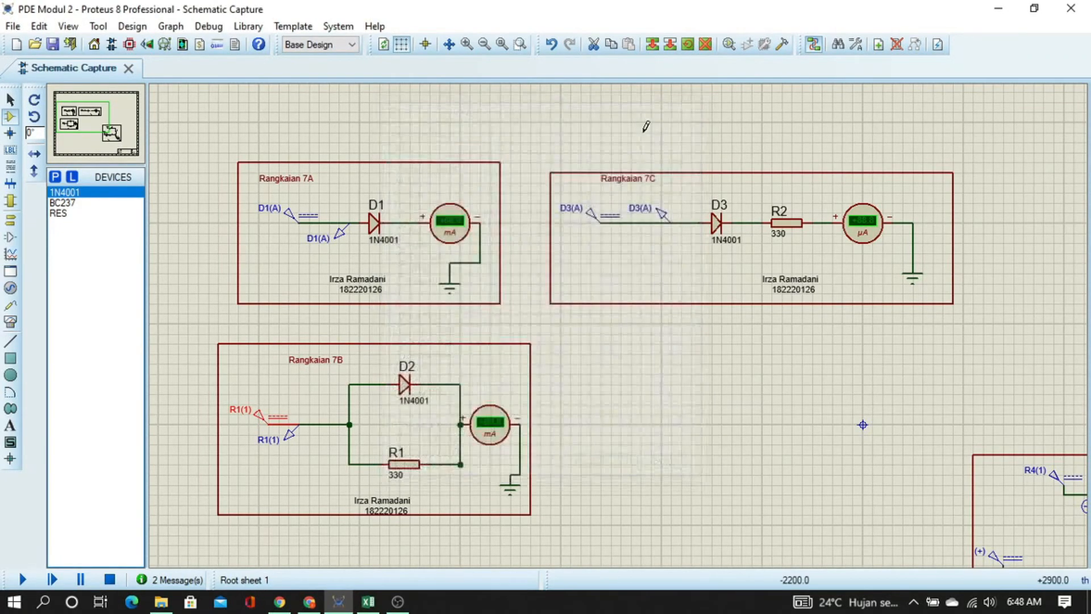
# Set the base-side DC source (+) of circuit 7D to 2 V
pyautogui.middleClick(907, 451)
pyautogui.click(450, 161)
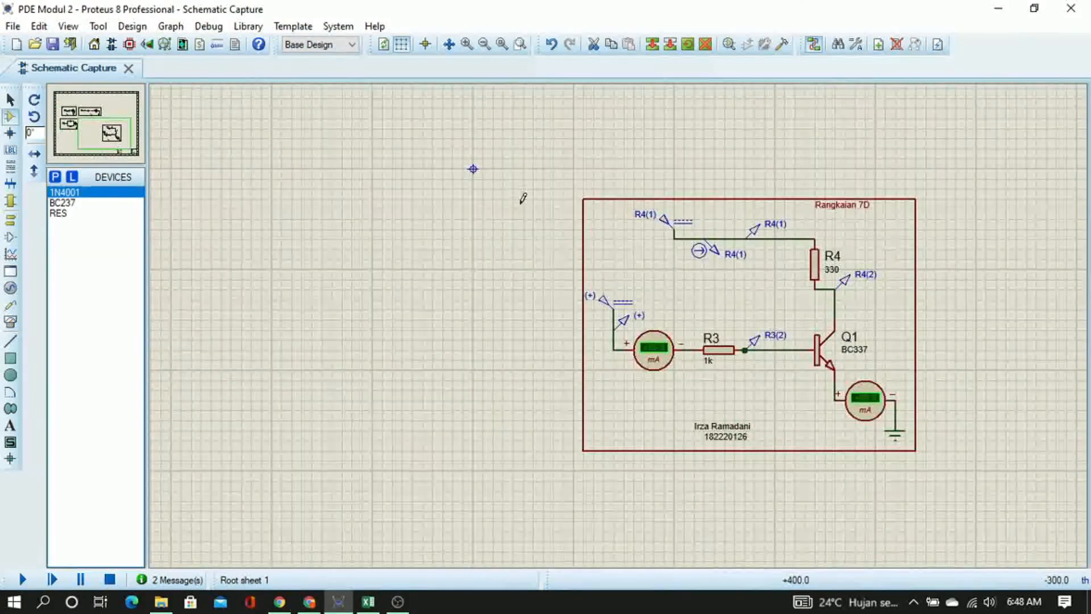
pyautogui.doubleClick(611, 306)
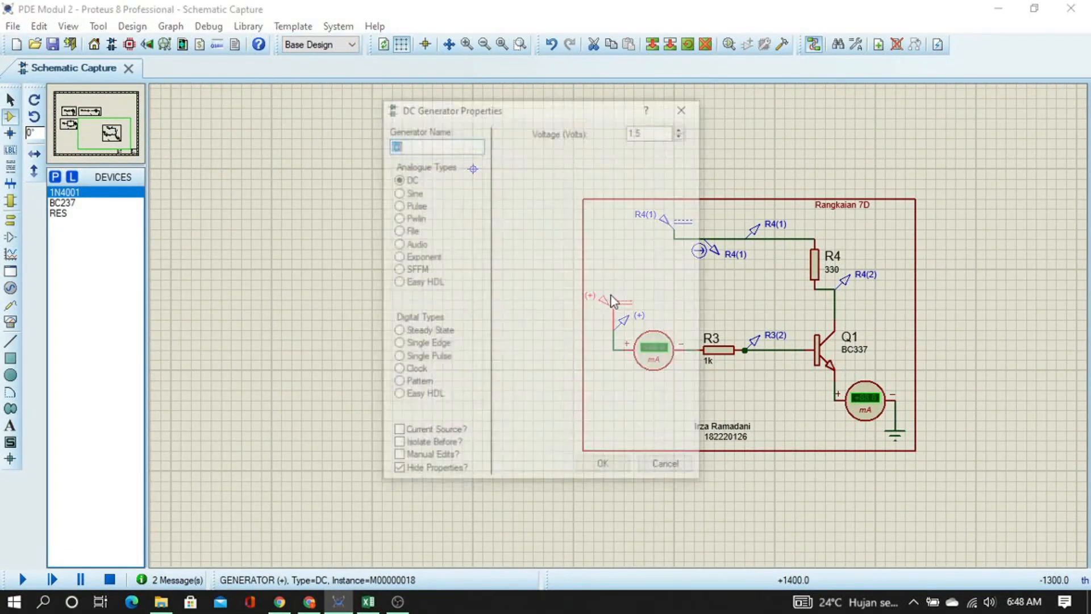
pyautogui.doubleClick(648, 133)
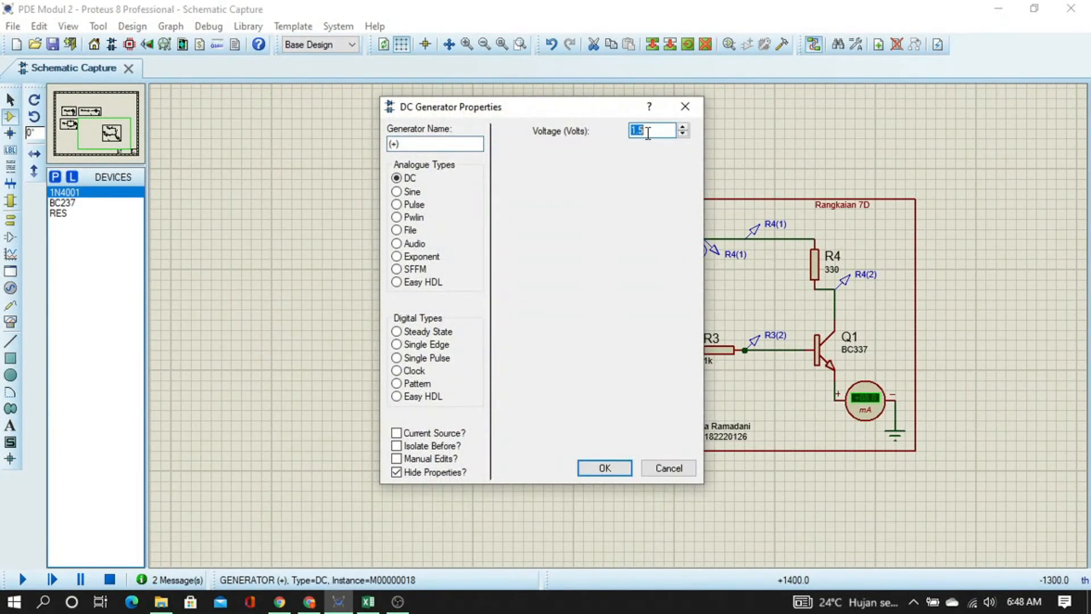
pyautogui.write('3')
pyautogui.press('Return')
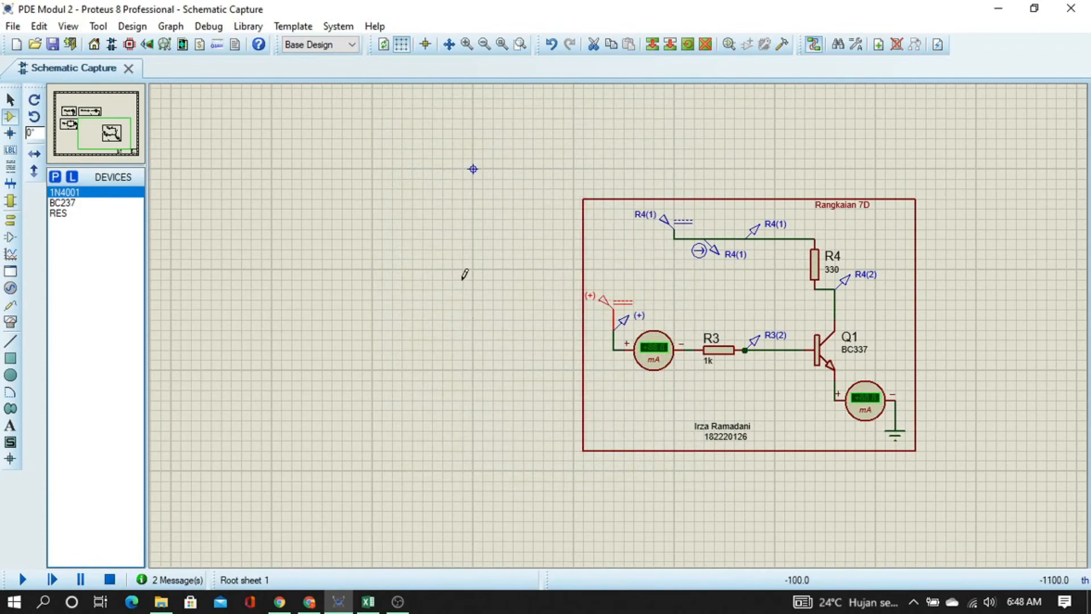
# Run the simulation with the new source voltages and check the emitter ammeter of circuit 7D
pyautogui.middleClick(464, 276)
pyautogui.click(882, 490)
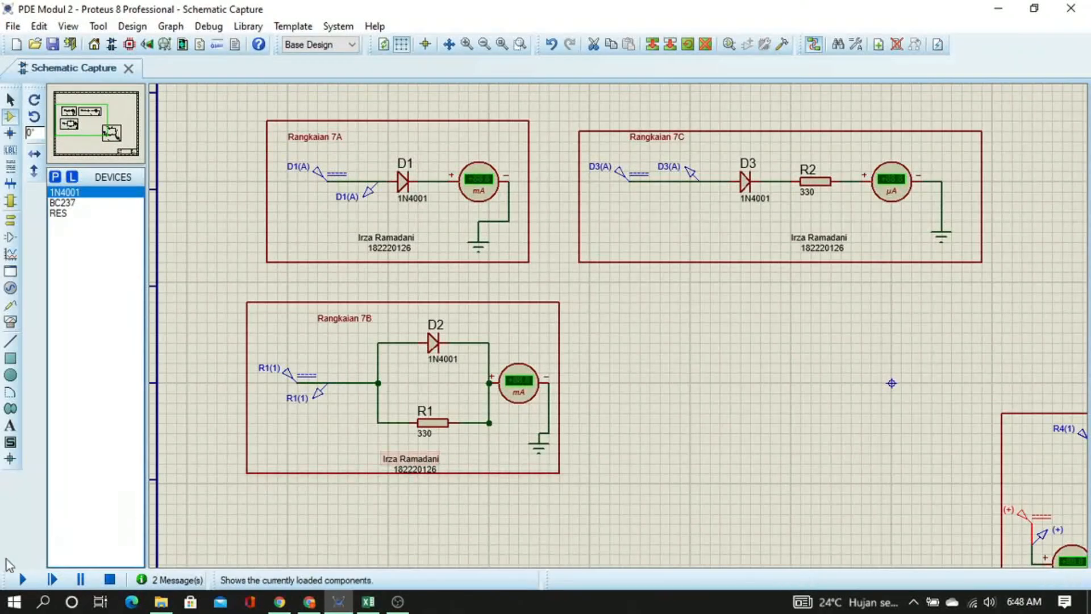
pyautogui.click(25, 580)
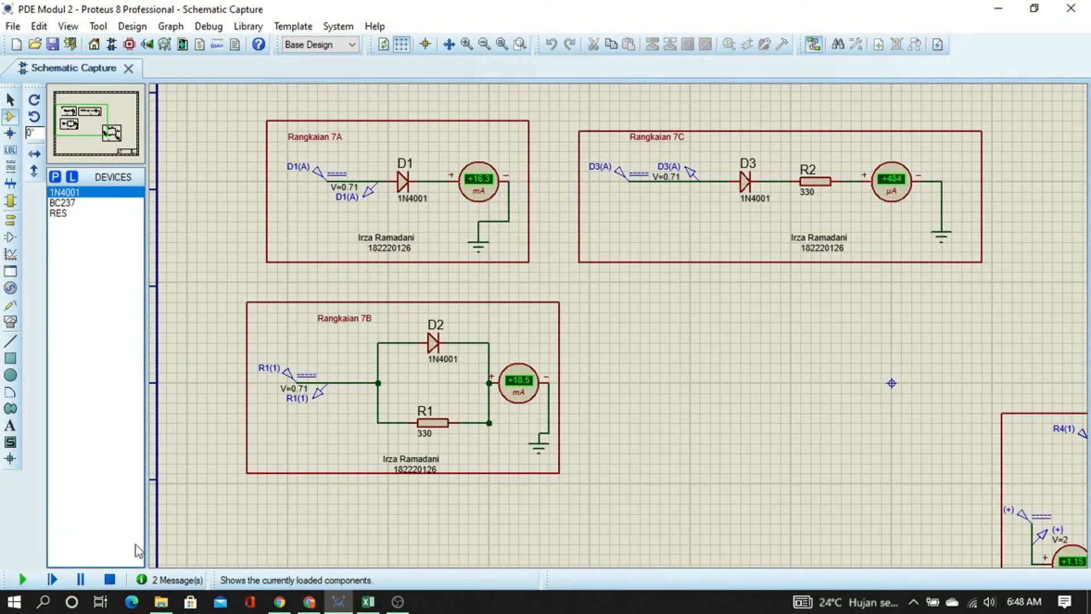
pyautogui.middleClick(902, 453)
pyautogui.click(438, 235)
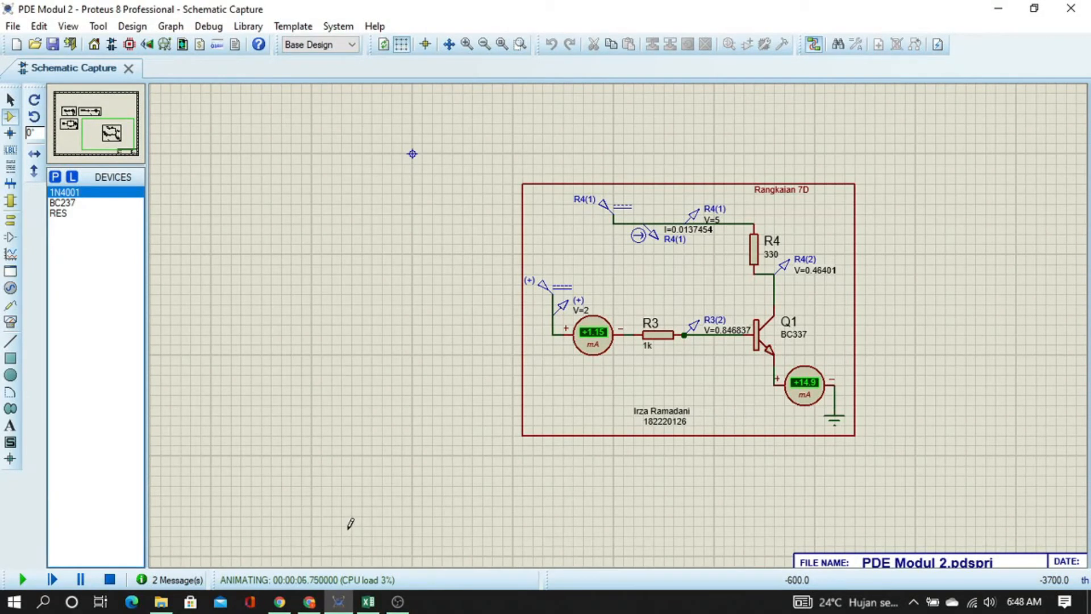
# Switch to the Excel table and enter 0.0149 as the 7D reading for 2000 mV
pyautogui.hotkey('alt', 'Tab')
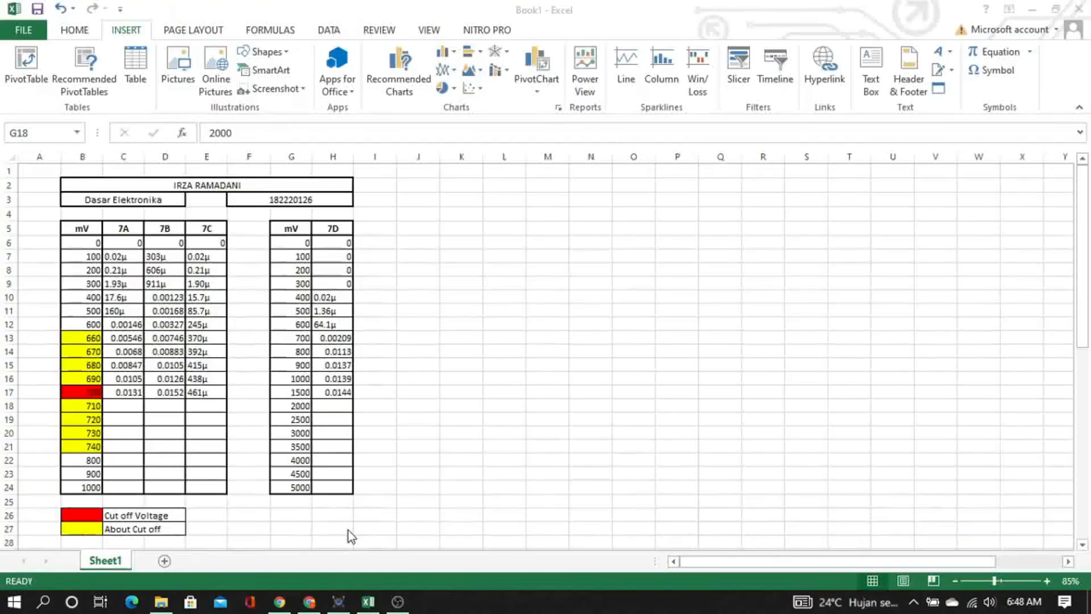
pyautogui.click(325, 407)
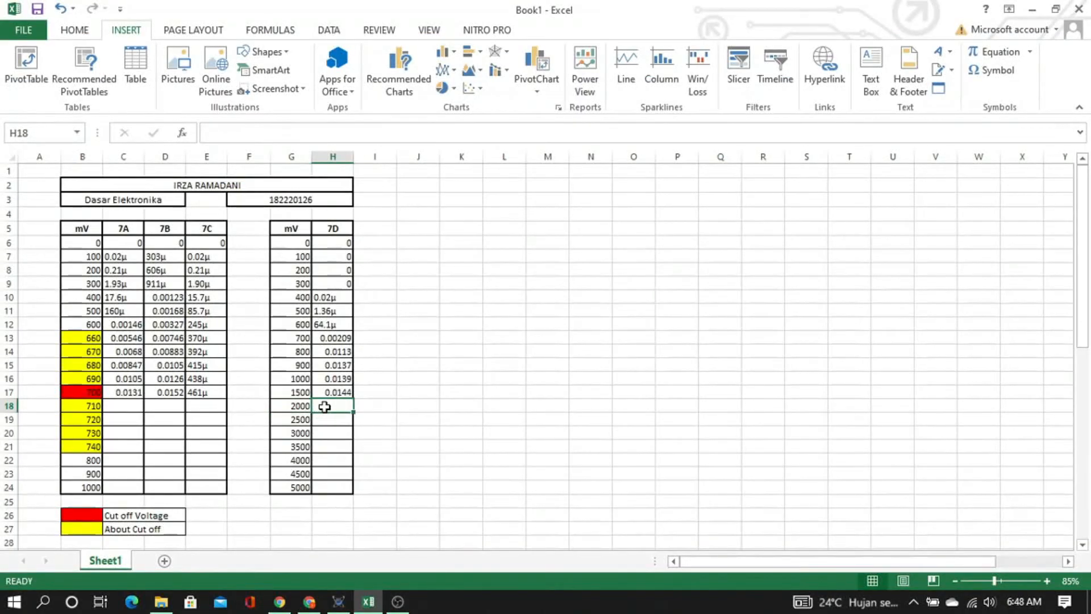
pyautogui.write('0.01')
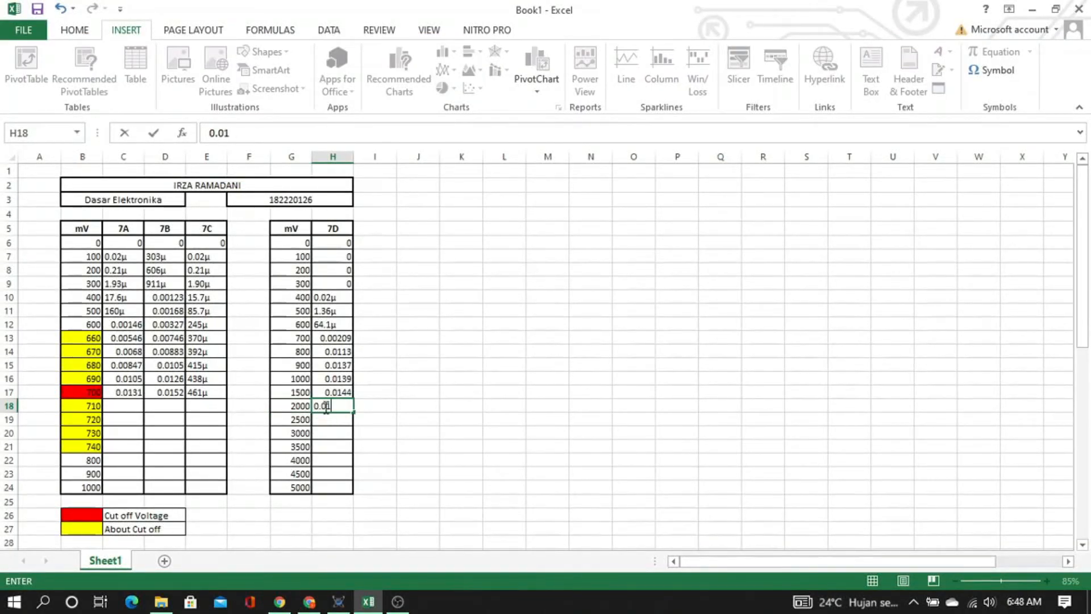
pyautogui.press('Left')
pyautogui.press('Left')
pyautogui.press('Left')
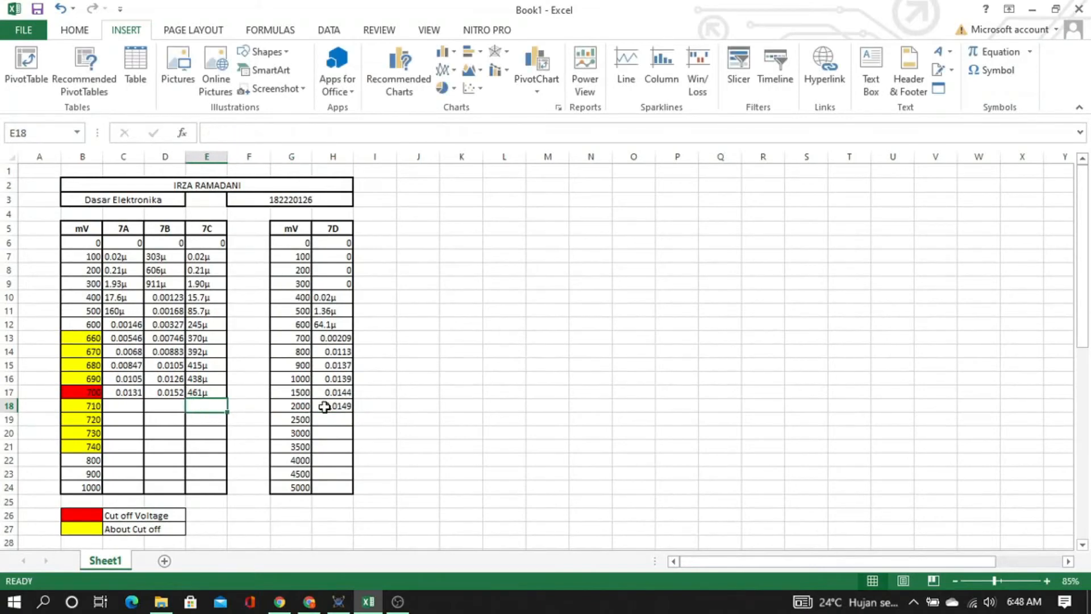
# Check the circuit 7C ammeter in Proteus and enter 484µ as the 7C reading for 710 mV in Excel
pyautogui.hotkey('alt', 'Tab')
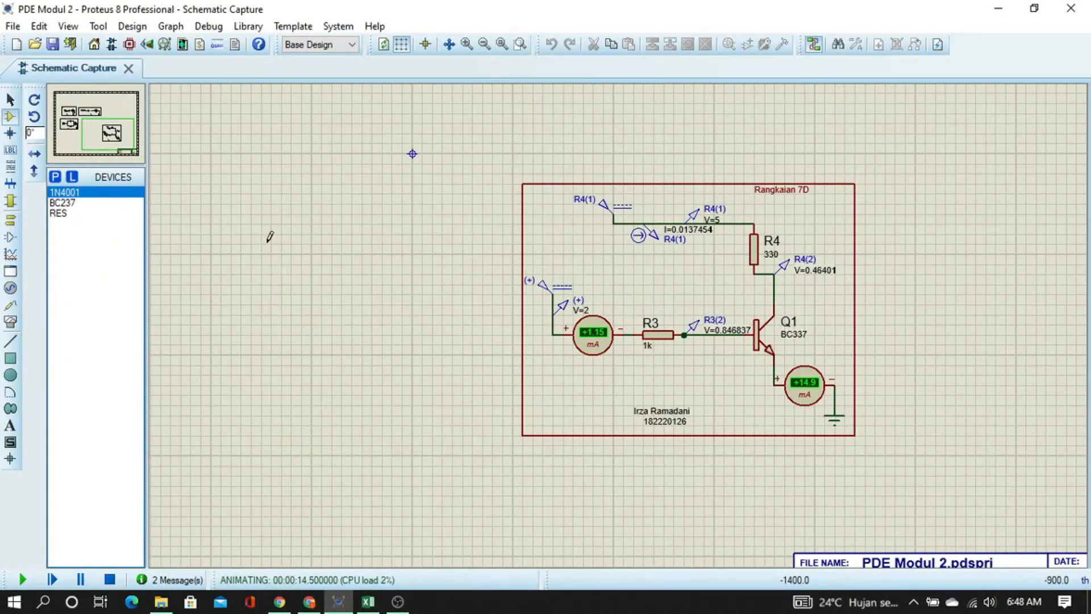
pyautogui.moveTo(267, 233); pyautogui.dragTo(750, 513)
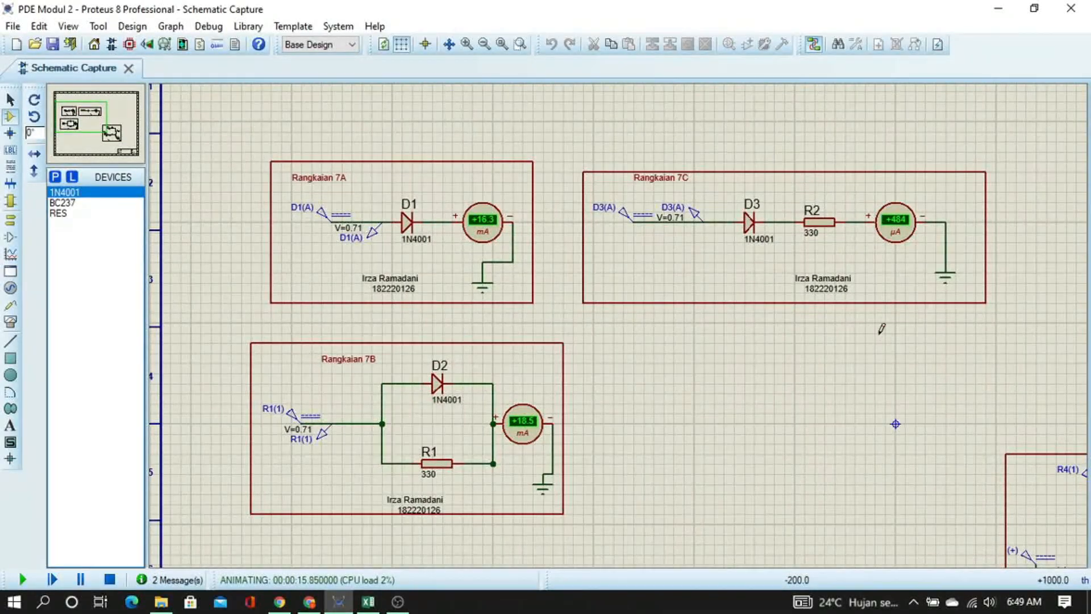
pyautogui.hotkey('alt', 'Tab')
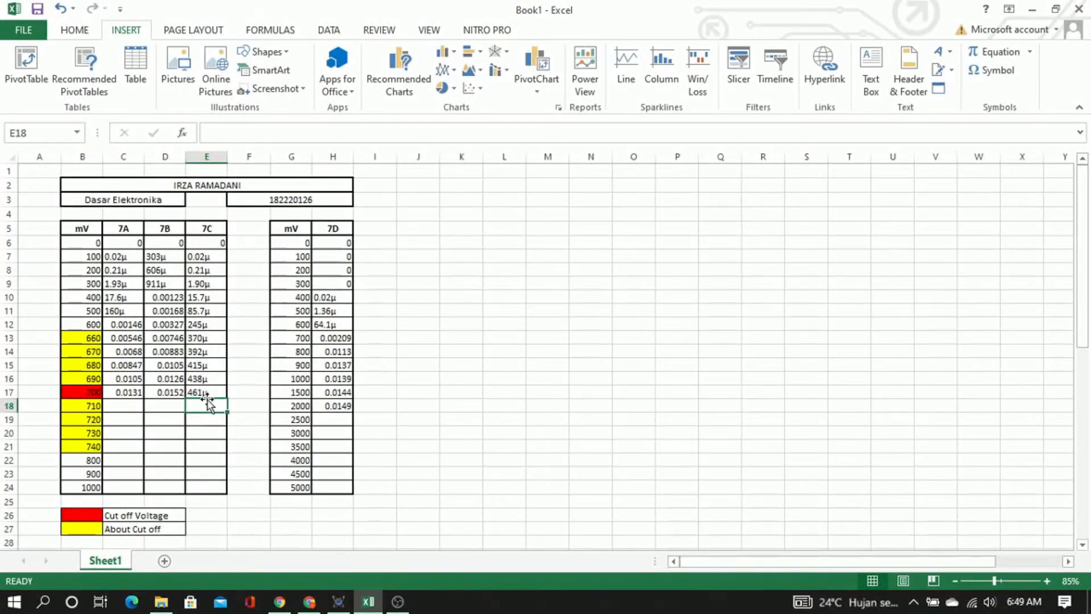
pyautogui.write('484µ')
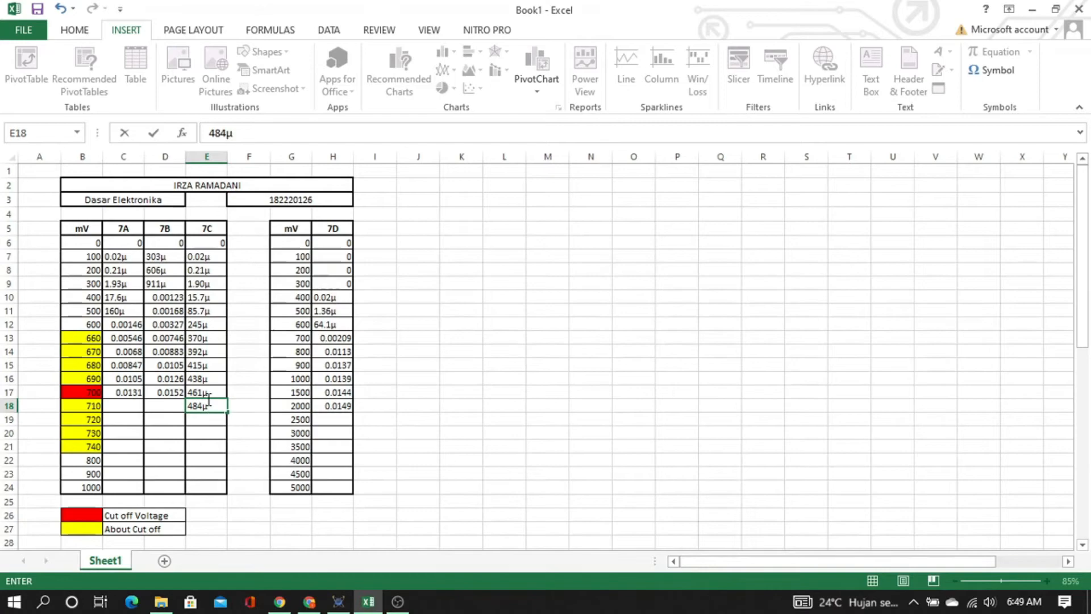
pyautogui.press('Return')
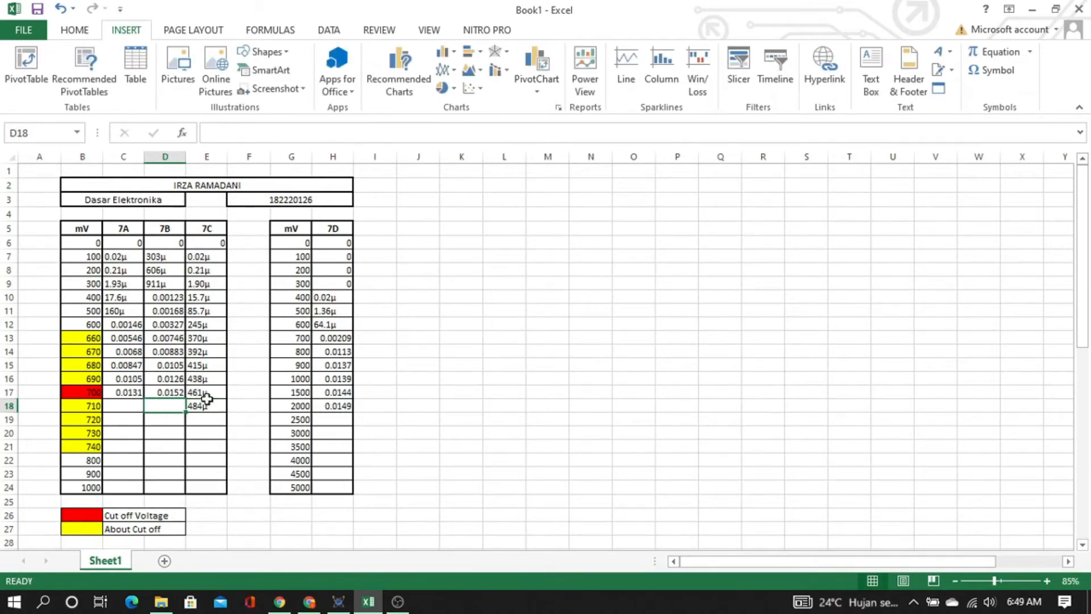
# Check the circuit 7A ammeter in Proteus and enter 0.0163 as the 7A reading for 710 mV in Excel
pyautogui.hotkey('alt', 'Tab')
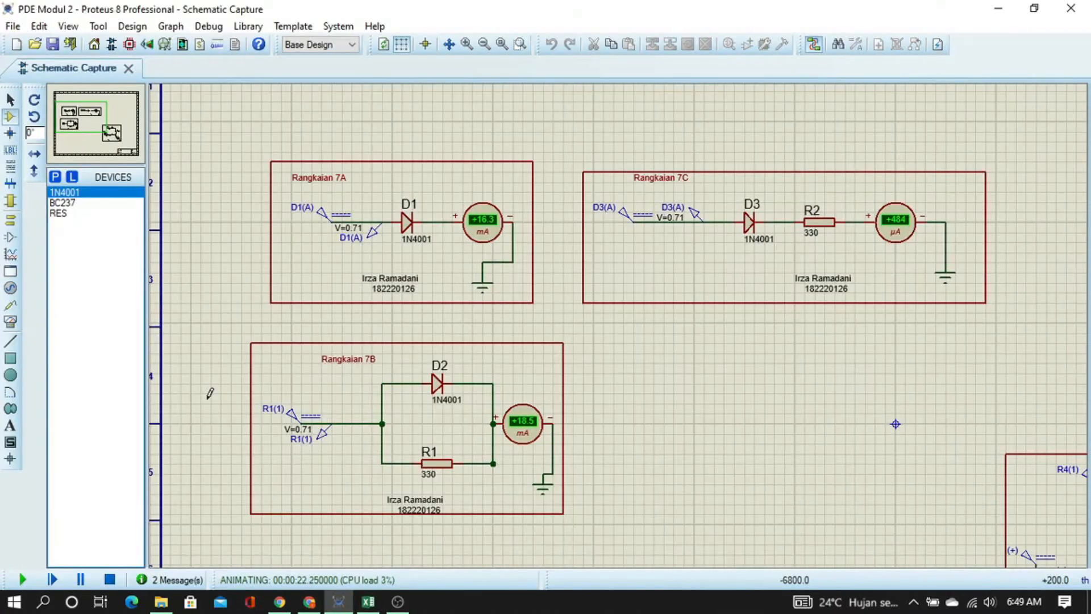
pyautogui.hotkey('alt', 'Tab')
pyautogui.press('Left')
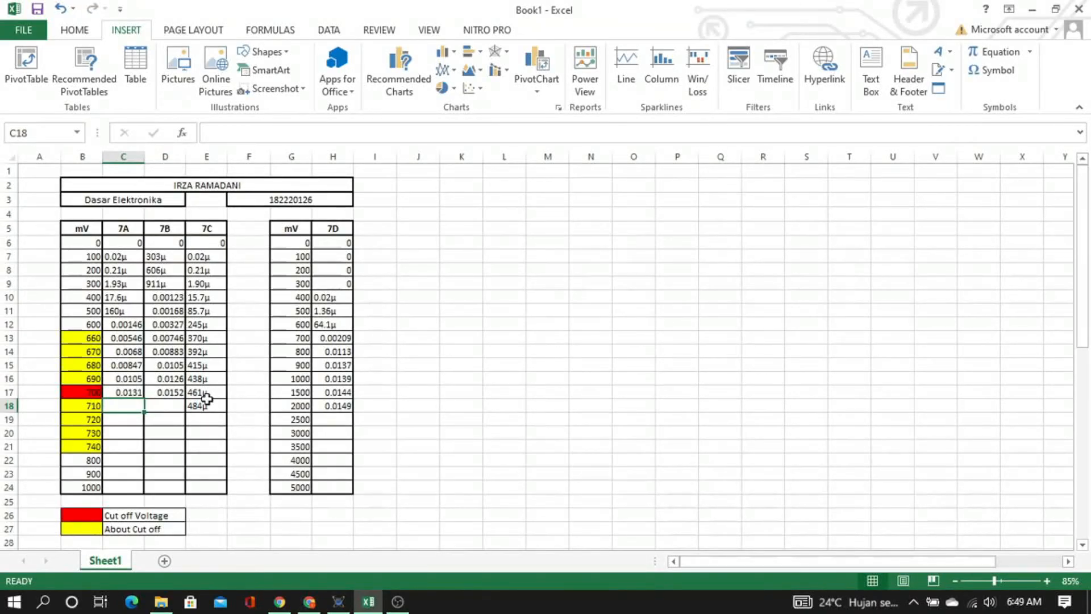
pyautogui.write('0.01')
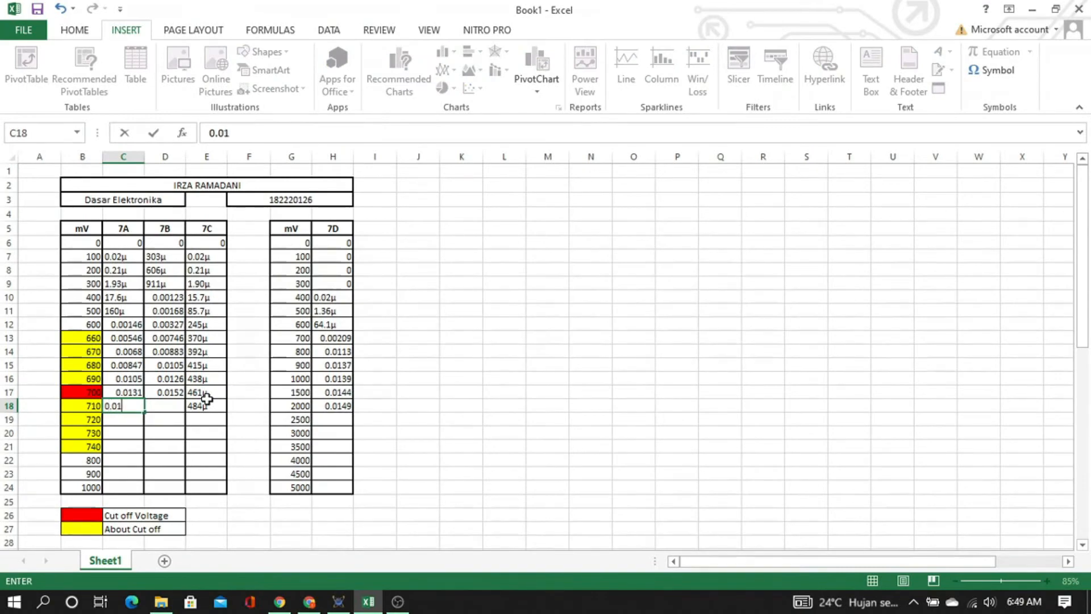
pyautogui.write('63')
pyautogui.press('Tab')
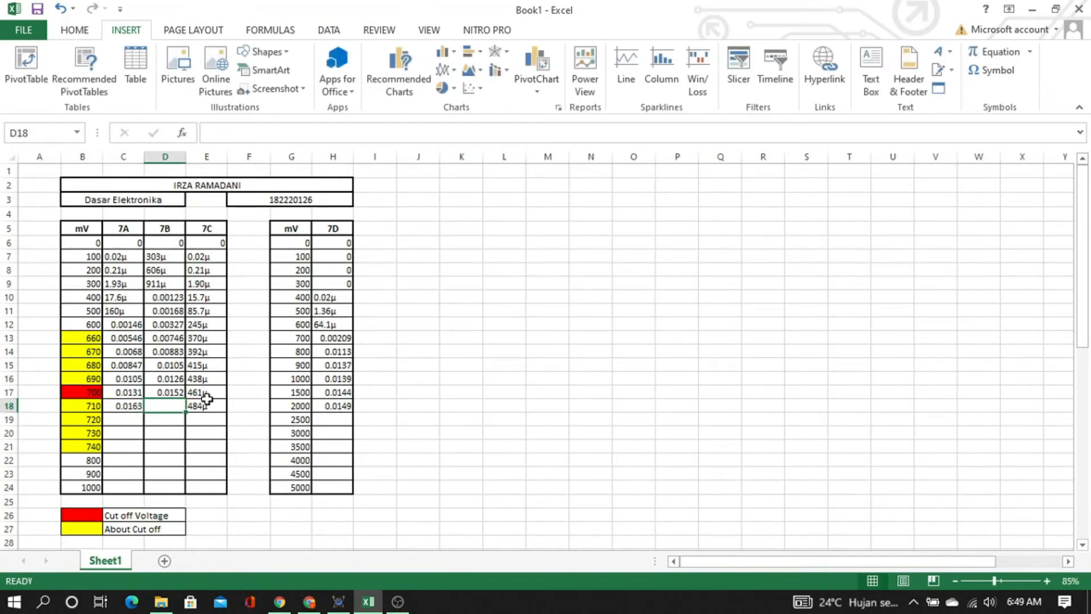
# Check the circuit 7B ammeter in Proteus and enter 0.0185 as the 7B reading for 710 mV in Excel
pyautogui.hotkey('alt', 'Tab')
pyautogui.hotkey('alt', 'Tab')
pyautogui.write('0.')
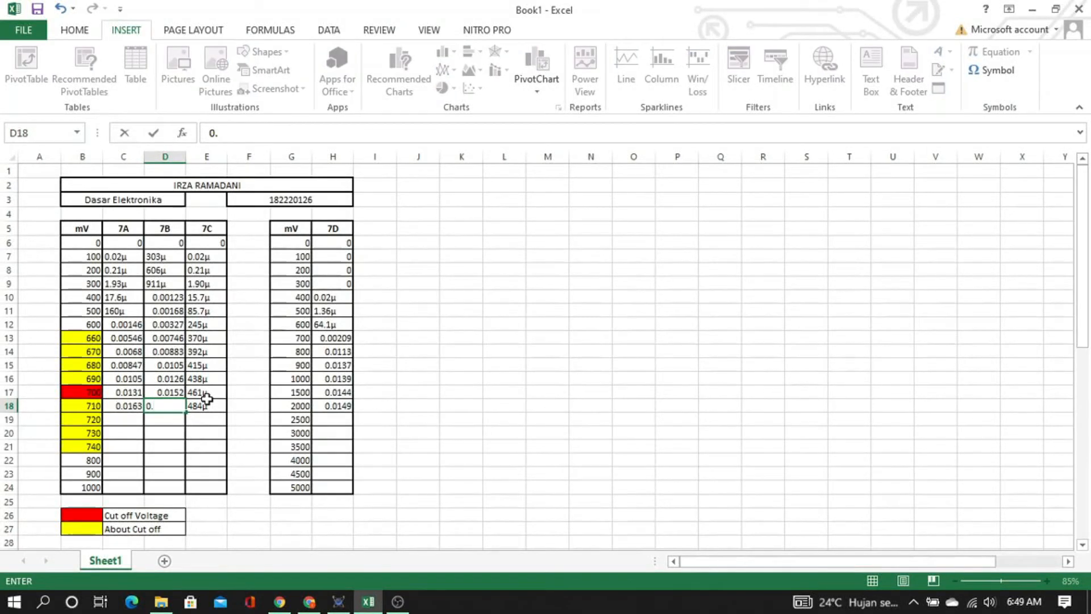
pyautogui.write('0185')
pyautogui.press('Return')
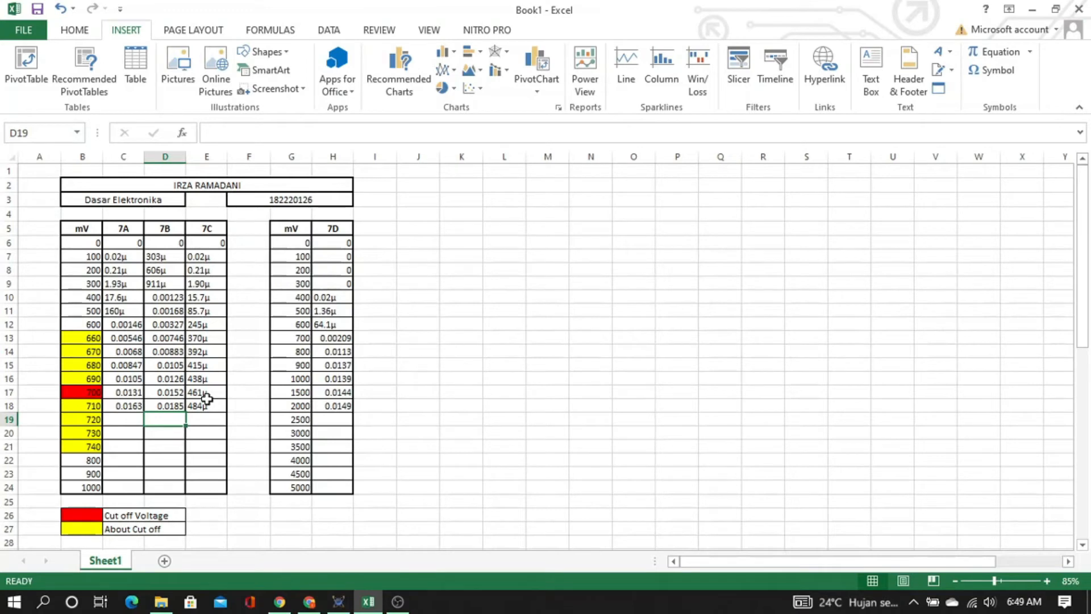
# Switch to Proteus, stop the simulation and set the DC source of circuit 7A to 720 mV
pyautogui.press('Left')
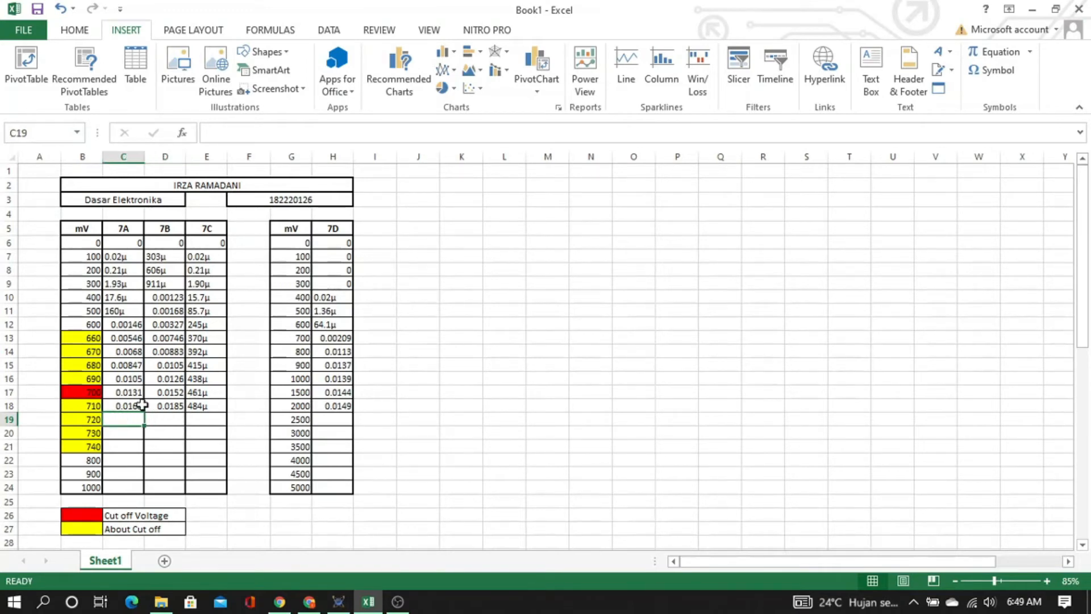
pyautogui.click(80, 419)
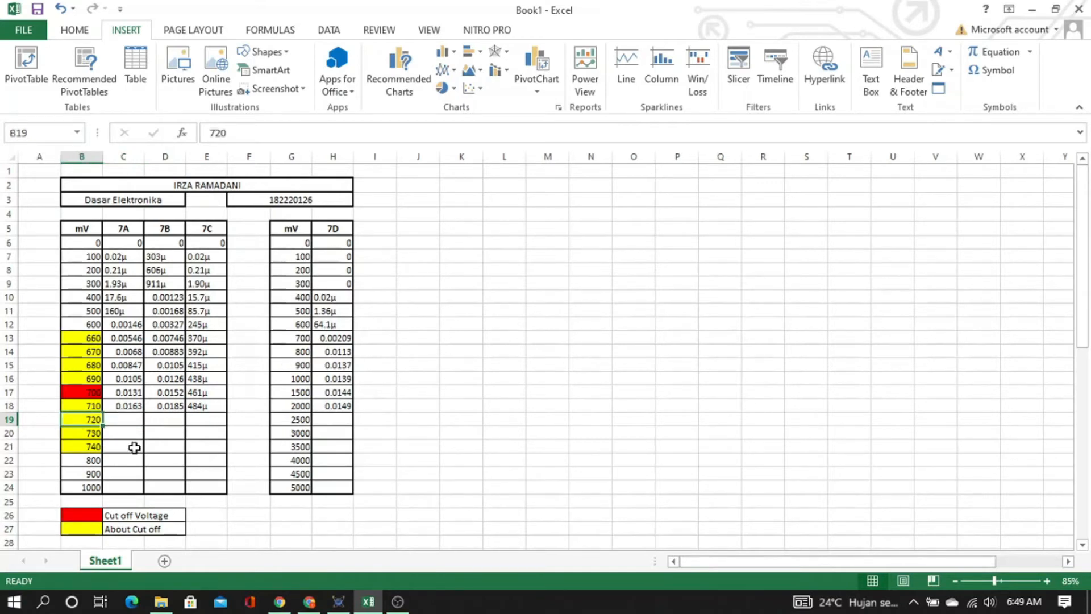
pyautogui.click(281, 417)
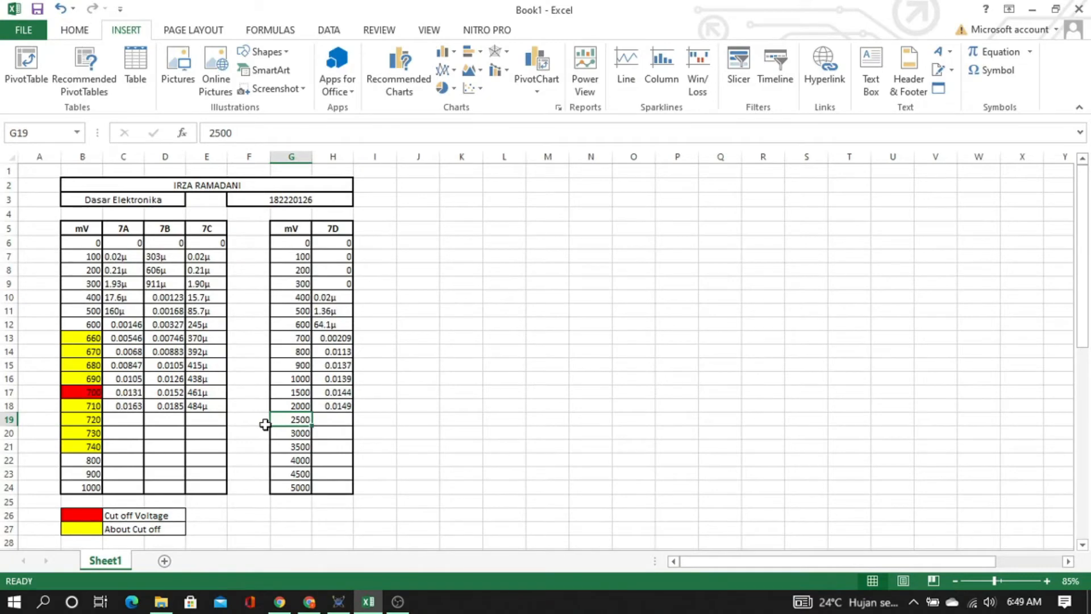
pyautogui.hotkey('alt', 'Tab')
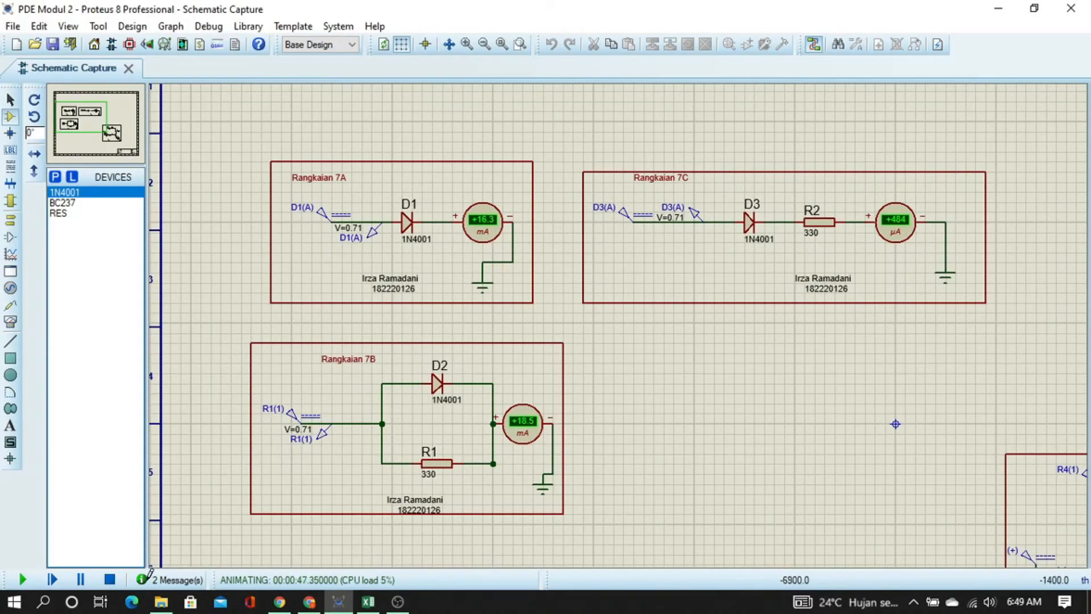
pyautogui.click(109, 579)
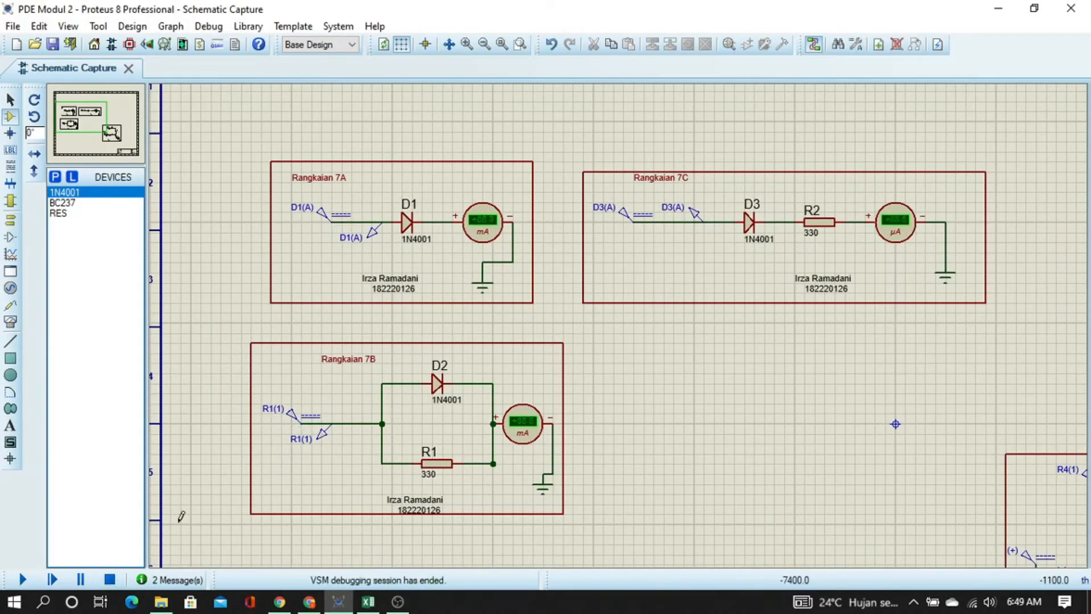
pyautogui.doubleClick(321, 215)
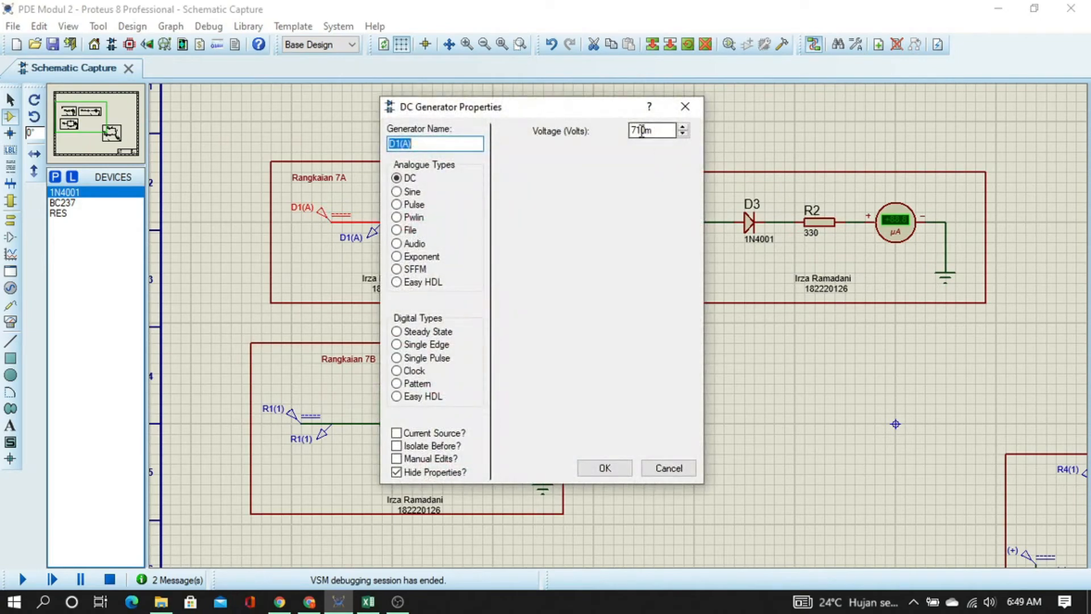
pyautogui.click(641, 131)
pyautogui.press('Return')
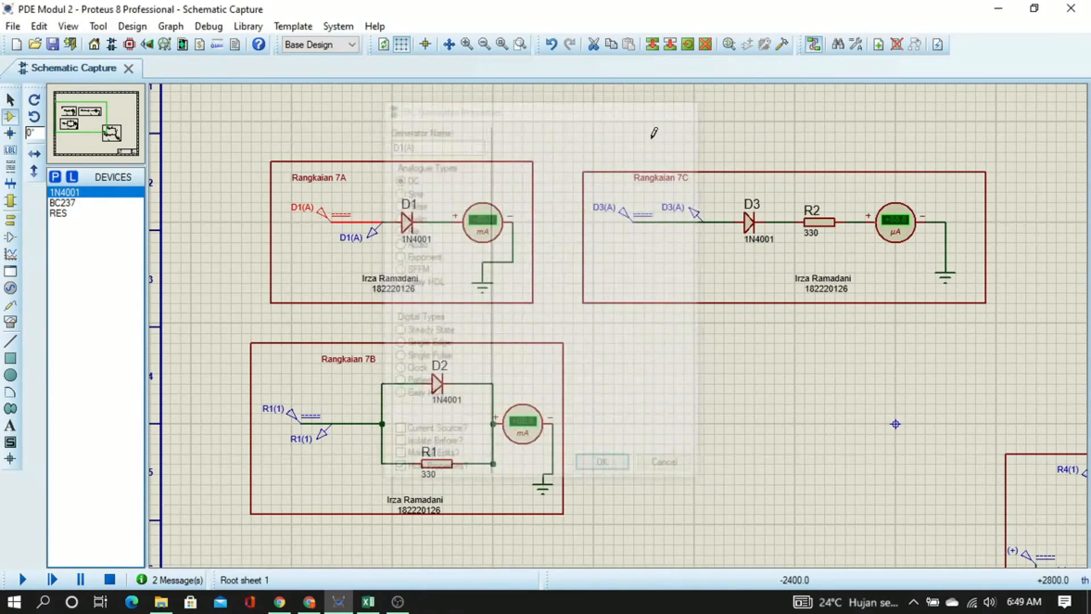
# Set the DC sources of circuits 7C and 7B to 720 mV
pyautogui.doubleClick(652, 231)
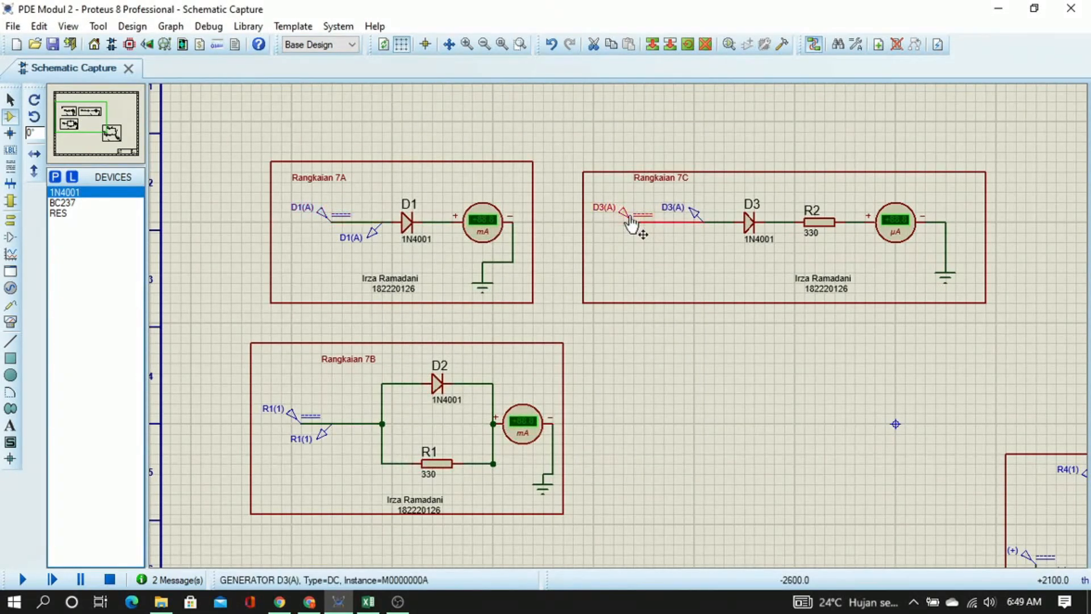
pyautogui.click(641, 131)
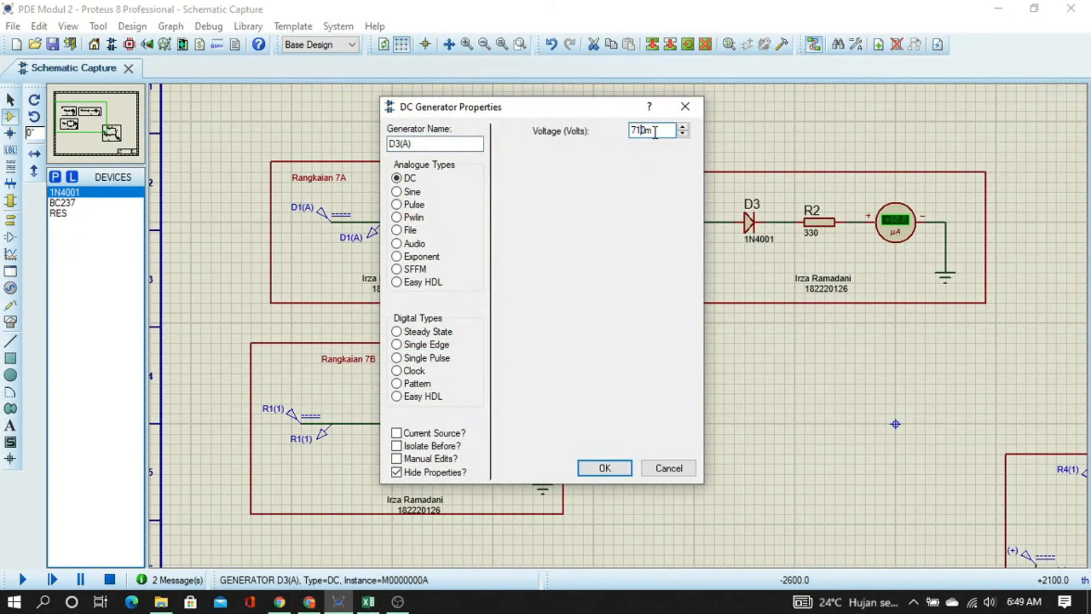
pyautogui.press('Return')
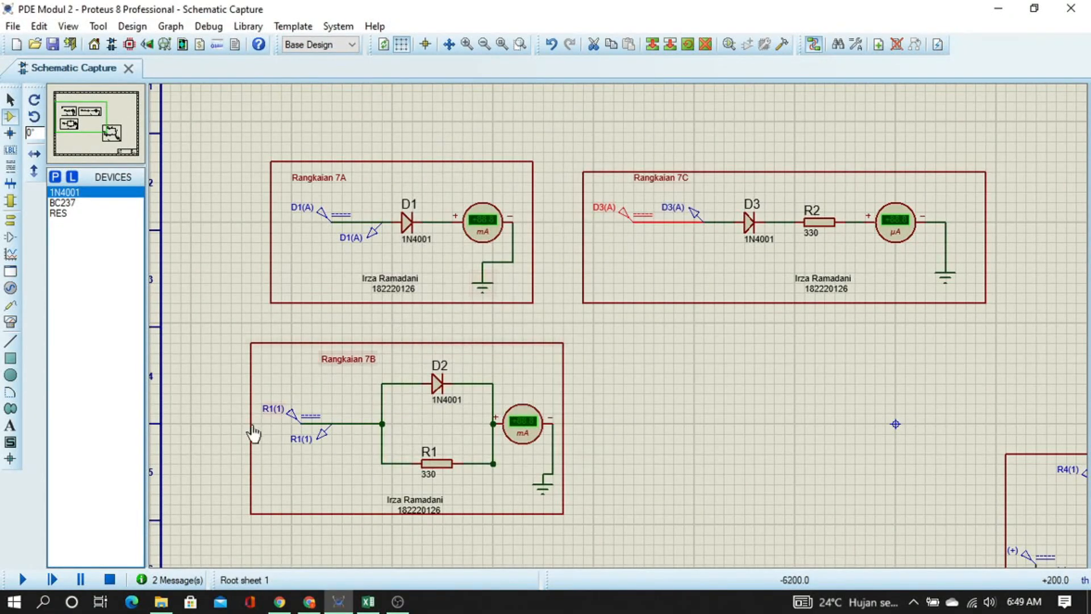
pyautogui.doubleClick(309, 415)
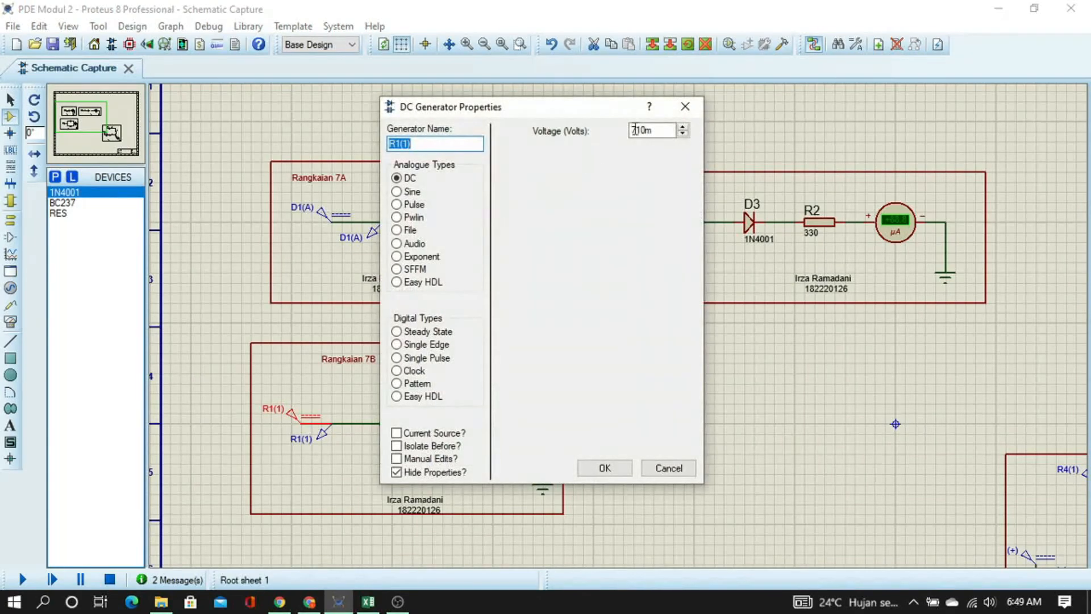
pyautogui.click(643, 130)
pyautogui.press('Return')
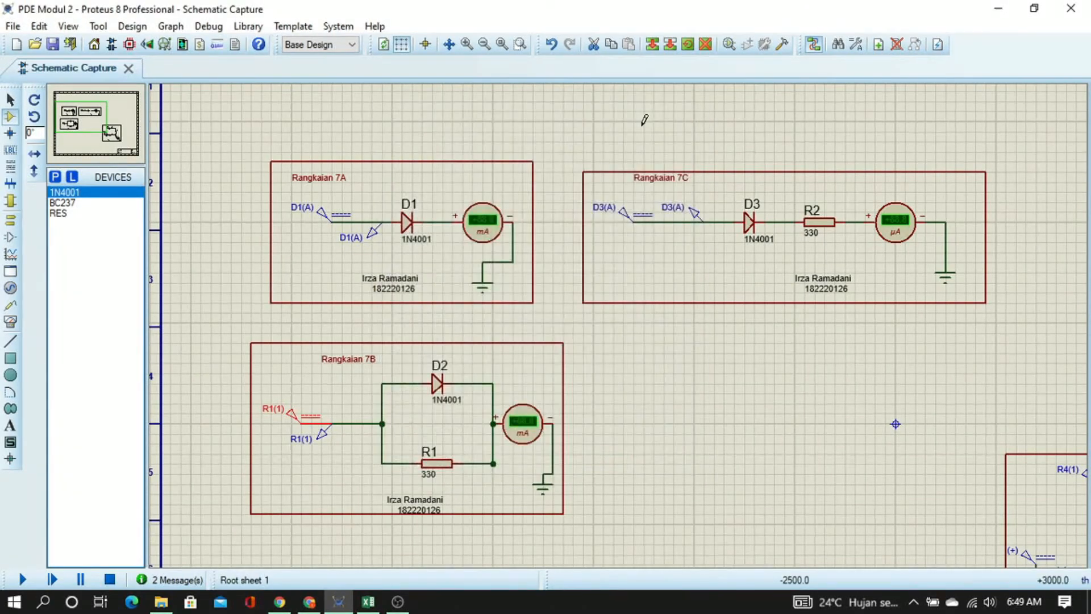
# Set the base-side DC source (+) of circuit 7D to 2.5 V
pyautogui.middleClick(915, 444)
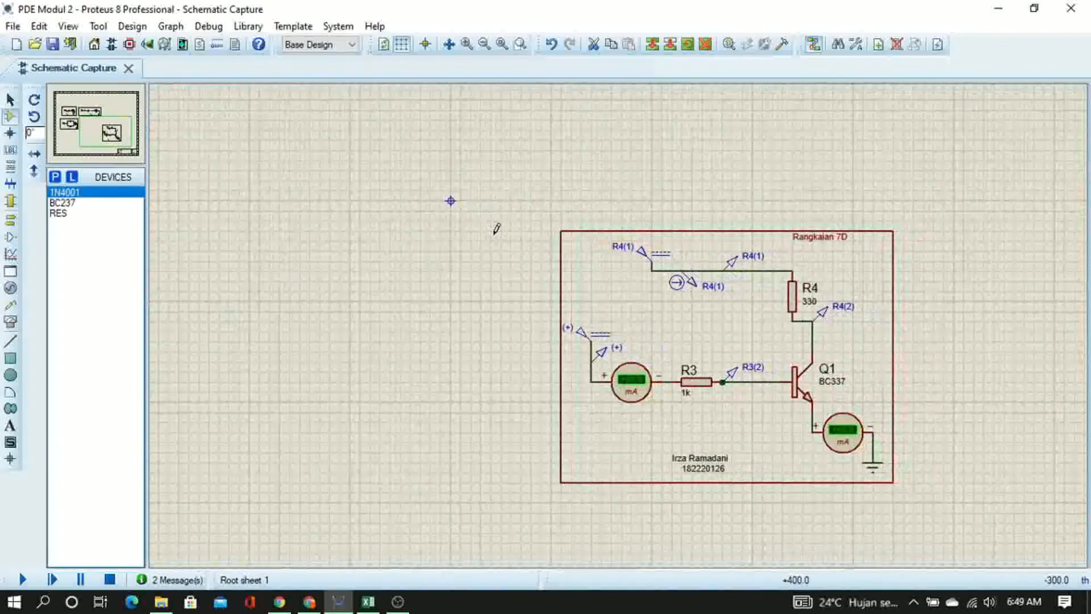
pyautogui.doubleClick(597, 347)
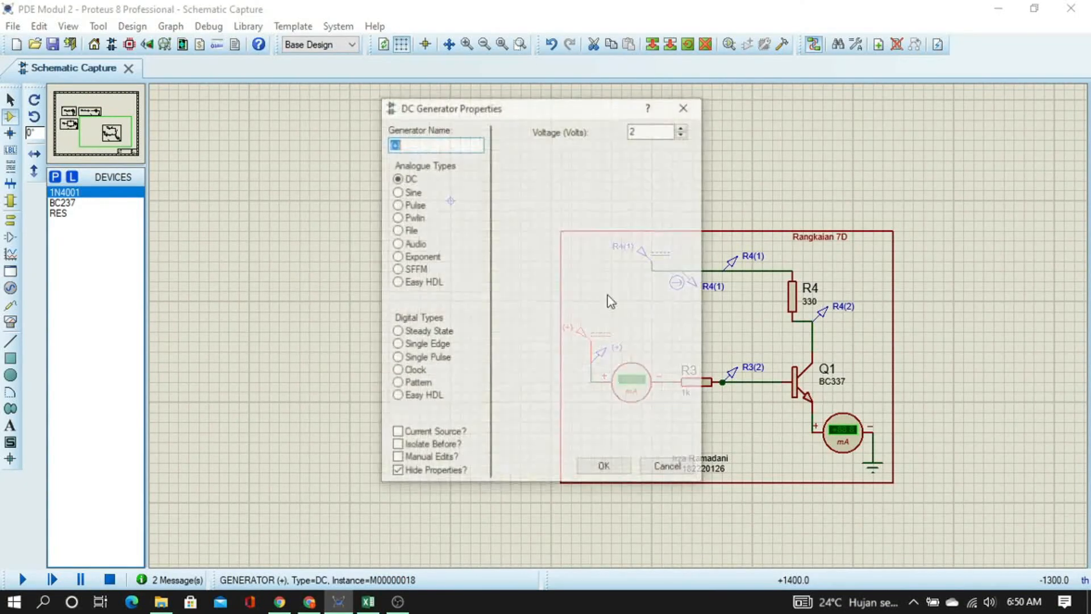
pyautogui.click(650, 130)
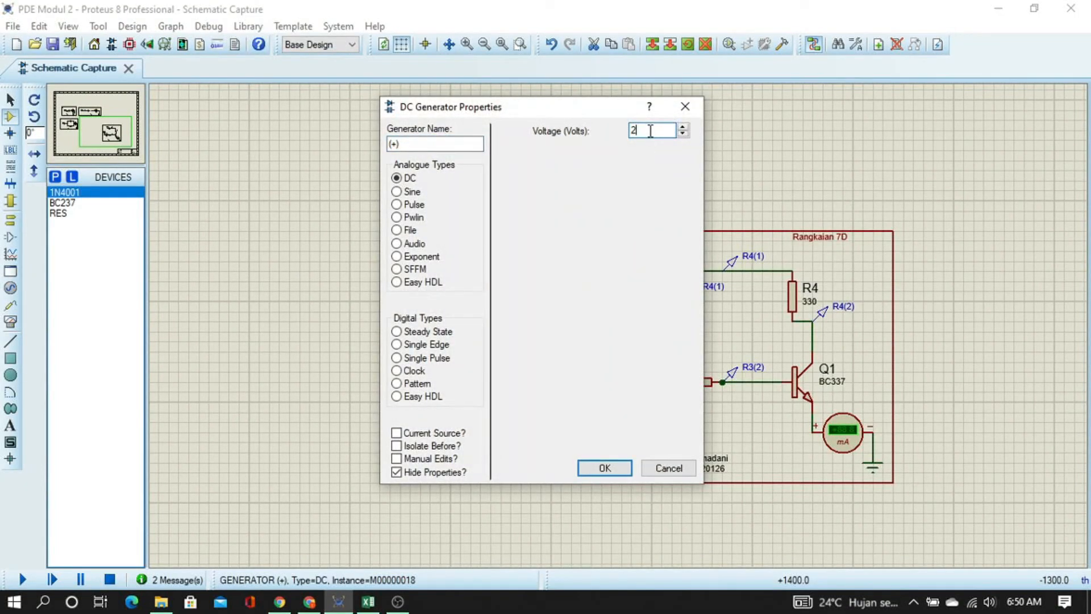
pyautogui.press('Return')
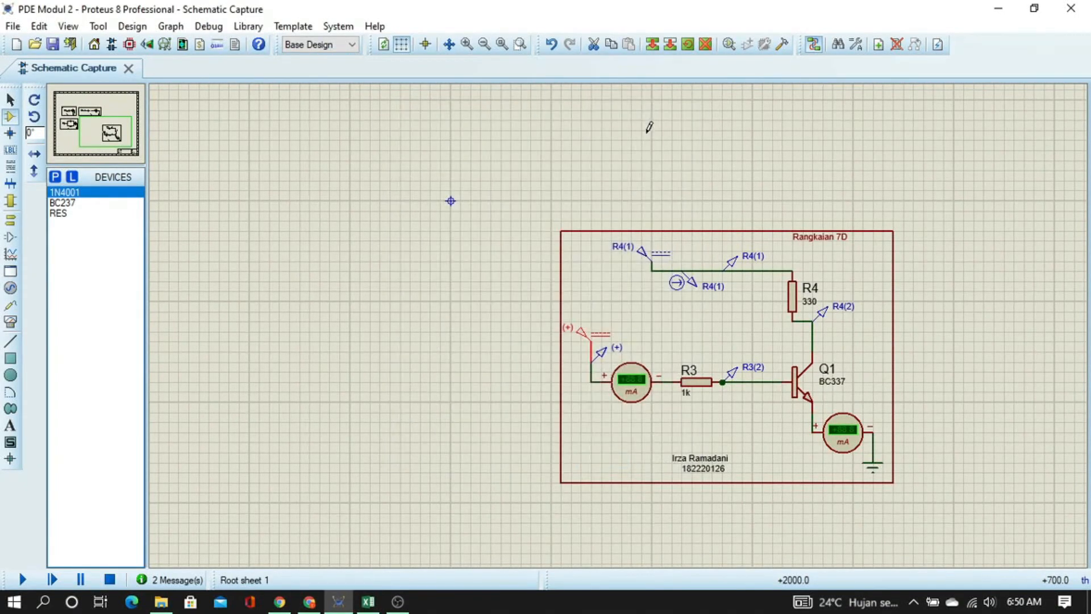
# Run the simulation with the updated source voltages and check the emitter ammeter of circuit 7D
pyautogui.middleClick(324, 158)
pyautogui.click(697, 340)
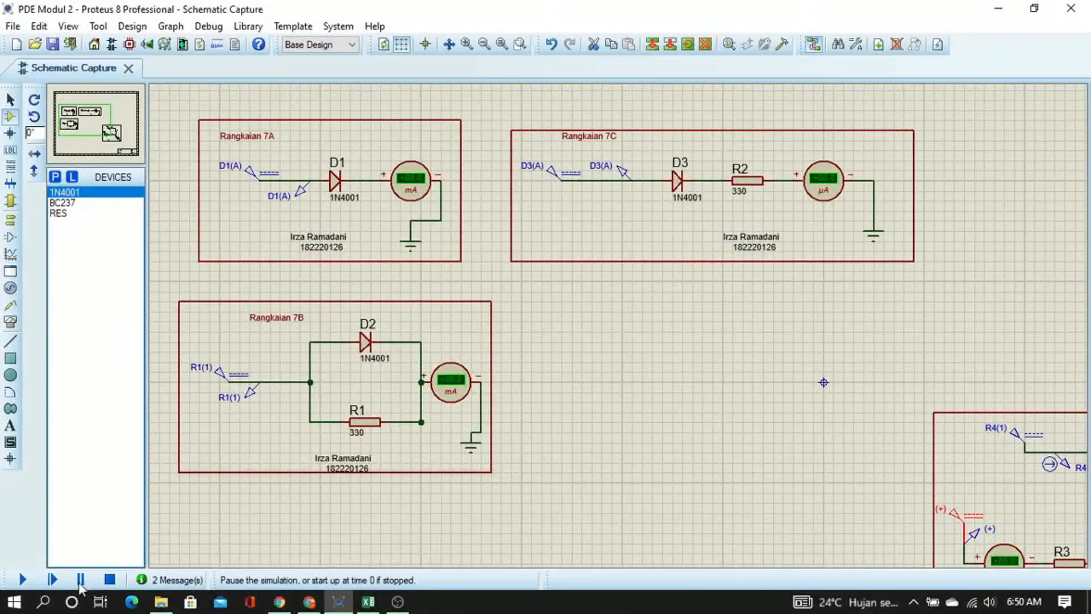
pyautogui.click(23, 579)
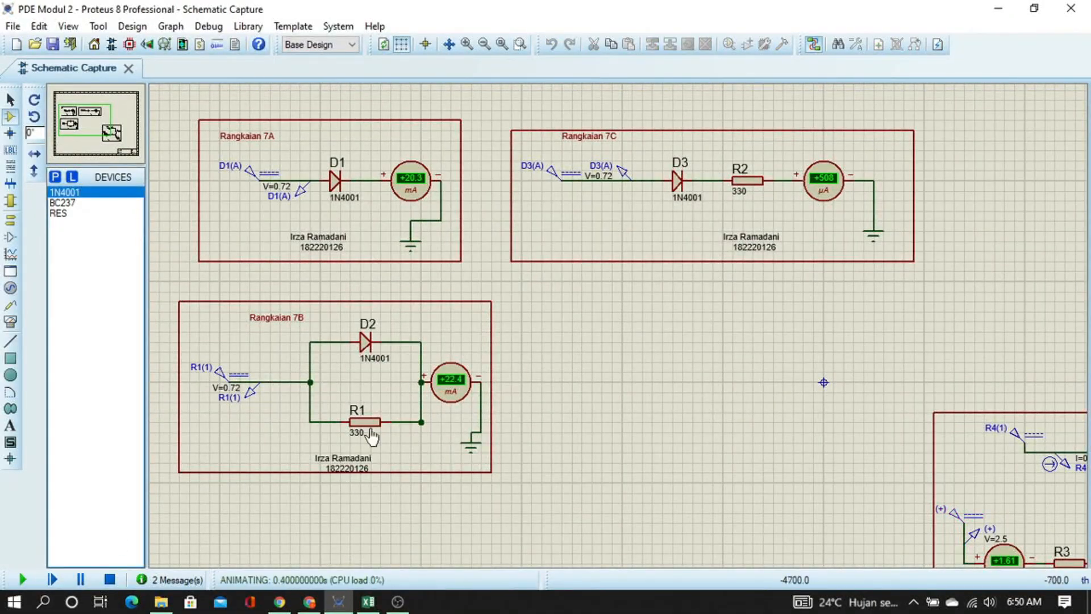
pyautogui.middleClick(831, 466)
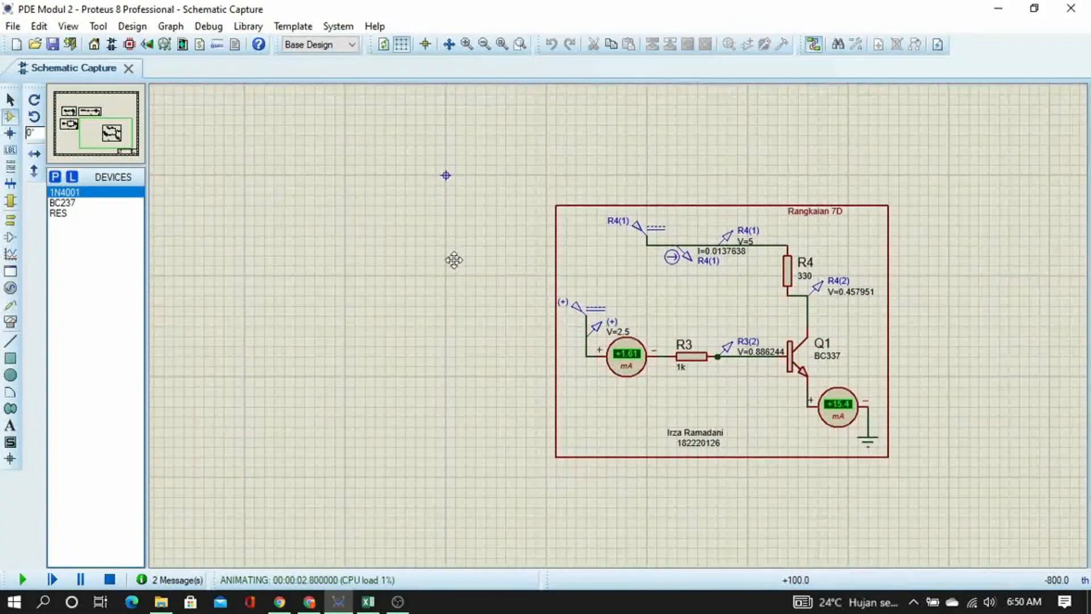
pyautogui.click(875, 510)
# Switch to the Excel table and enter 0.0154 as the 7D reading for 2500 mV
pyautogui.hotkey('alt', 'Tab')
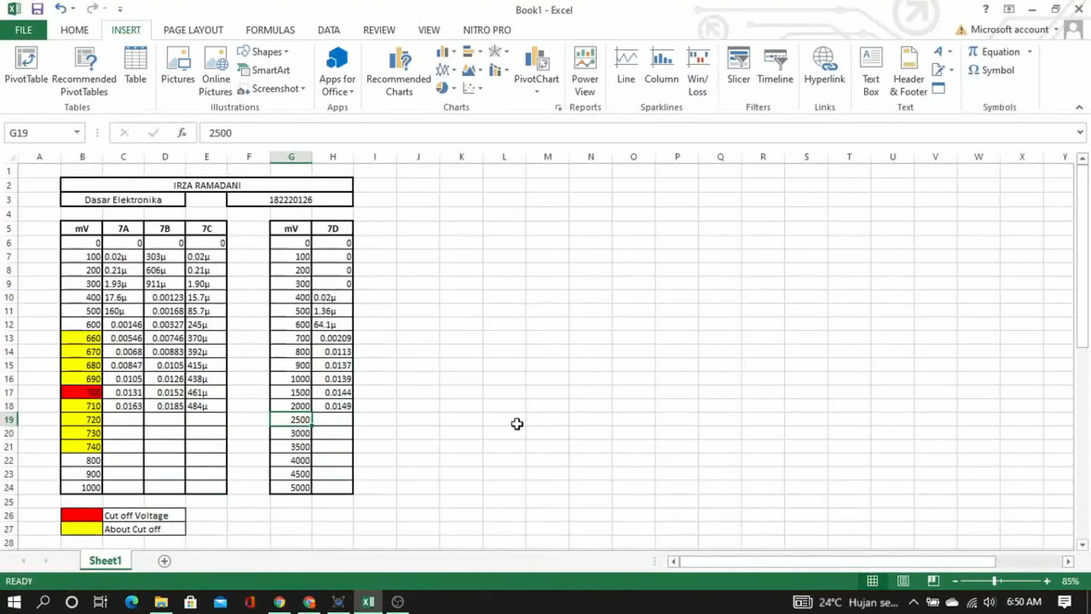
pyautogui.click(334, 417)
pyautogui.write('0.0154')
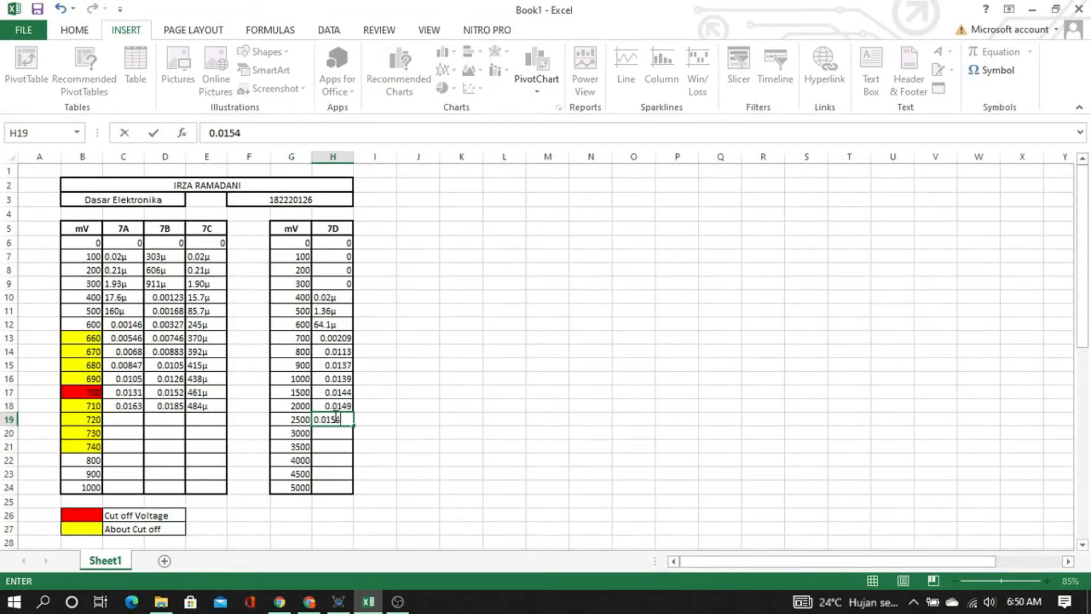
pyautogui.press('Left')
# Check the circuit 7C ammeter in Proteus and enter 508µ as the 7C reading for 720 mV in Excel
pyautogui.press('Left')
pyautogui.press('Left')
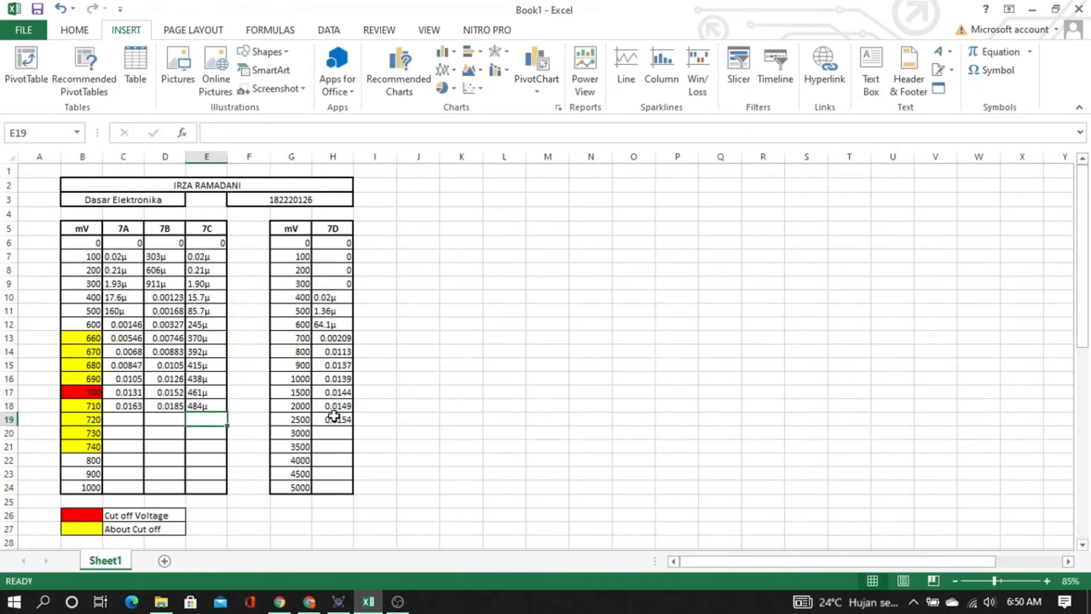
pyautogui.hotkey('alt', 'Tab')
pyautogui.hotkey('alt', 'Tab')
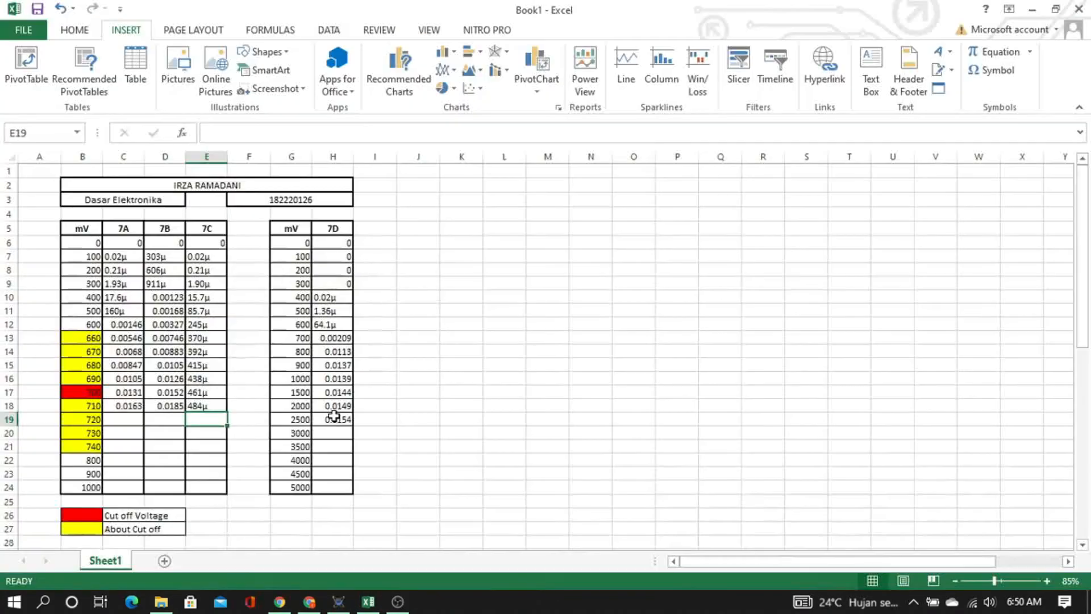
pyautogui.write('50')
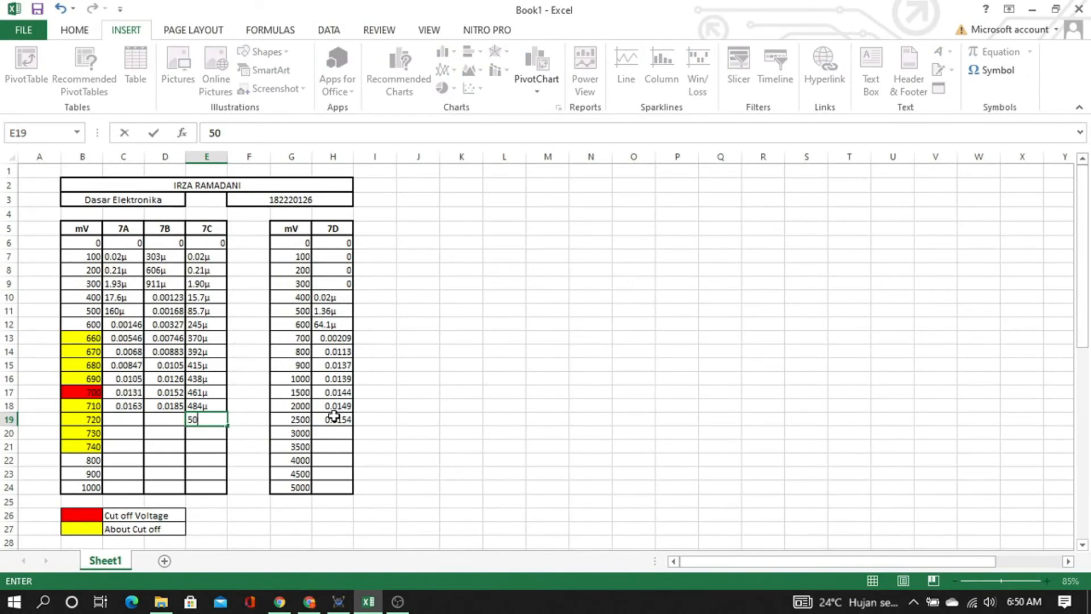
pyautogui.write('8µ')
pyautogui.press('Left')
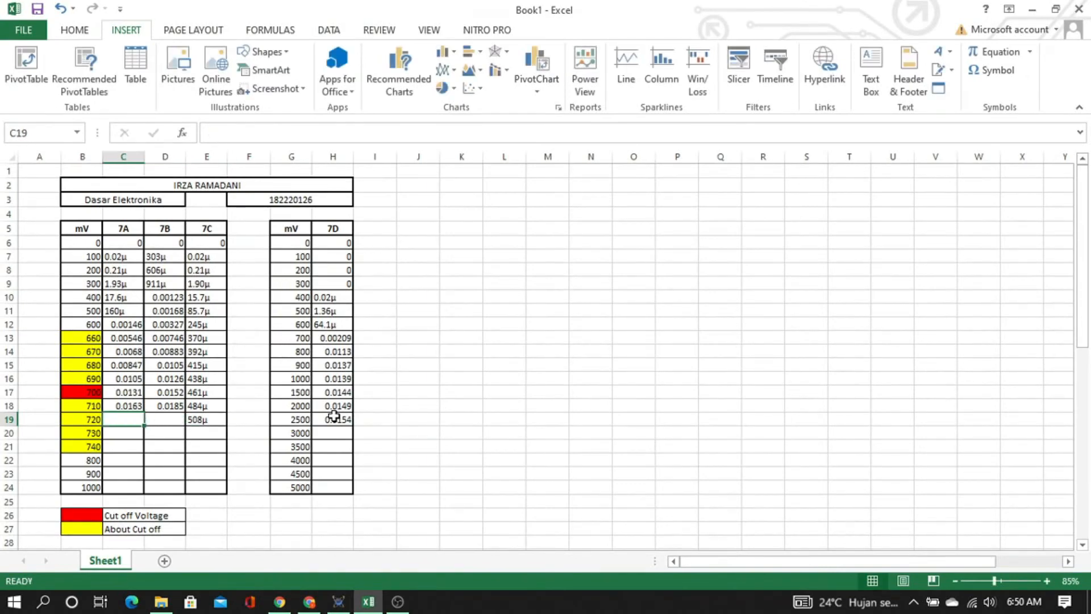
# Check the circuit 7B ammeter in Proteus and enter 0.0224 as the 7B reading for 720 mV in Excel
pyautogui.hotkey('alt', 'Tab')
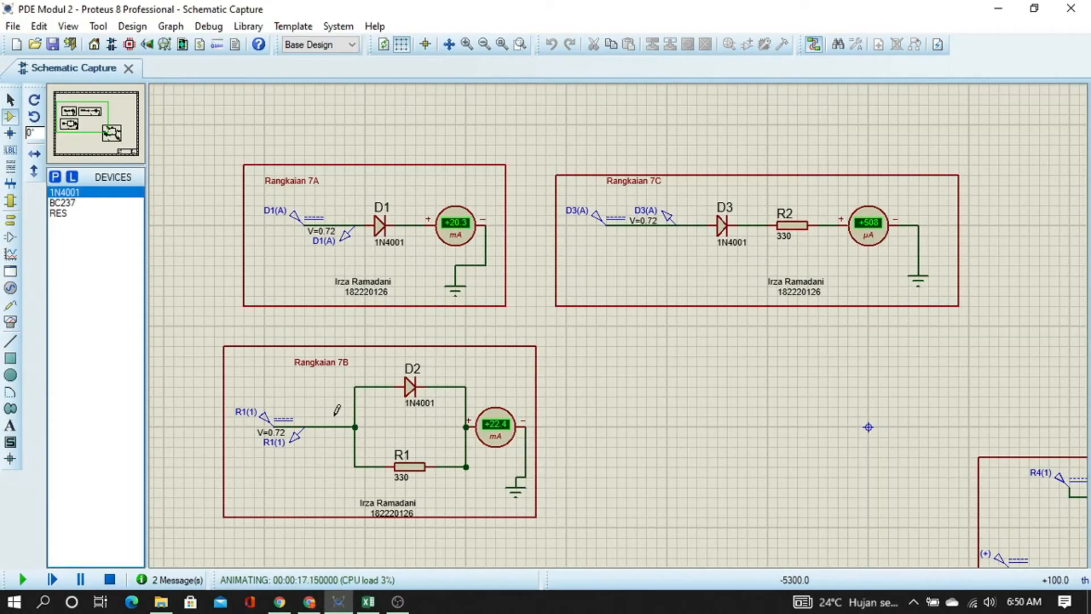
pyautogui.hotkey('alt', 'Tab')
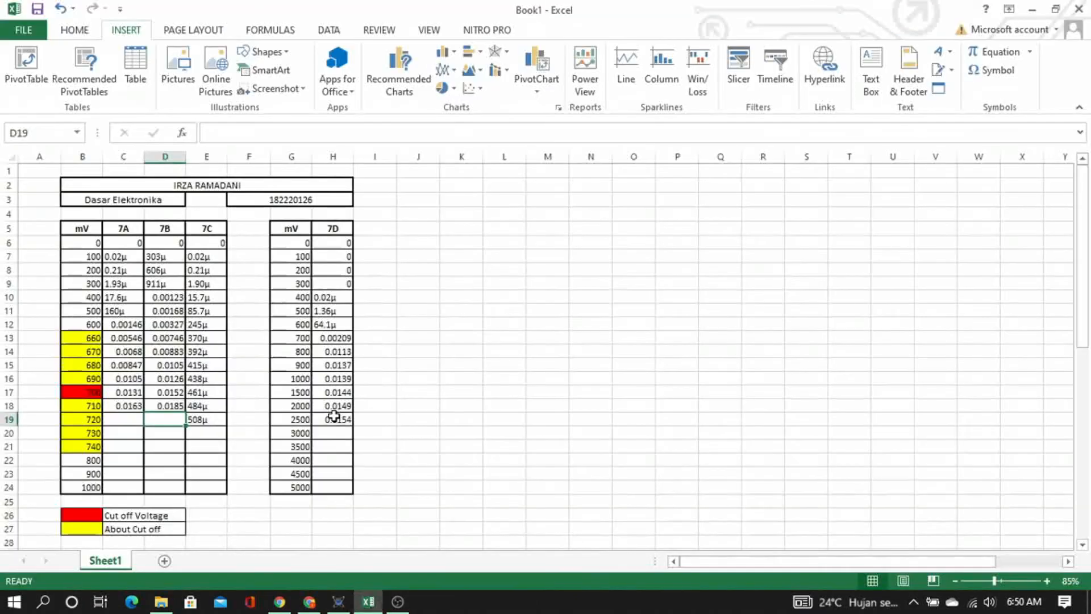
pyautogui.write('0.0')
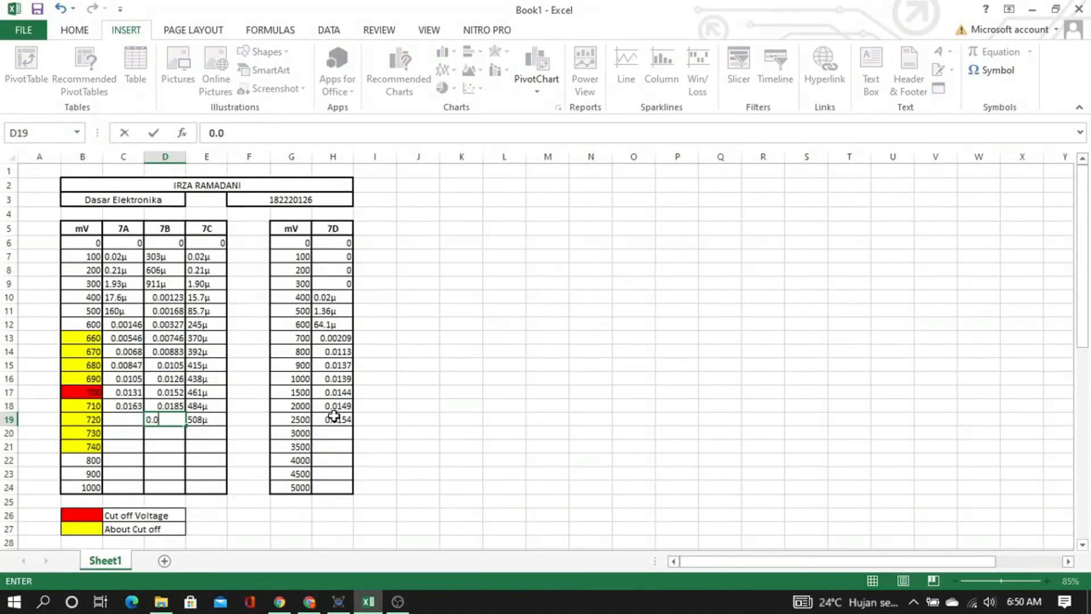
pyautogui.write('224')
pyautogui.press('Left')
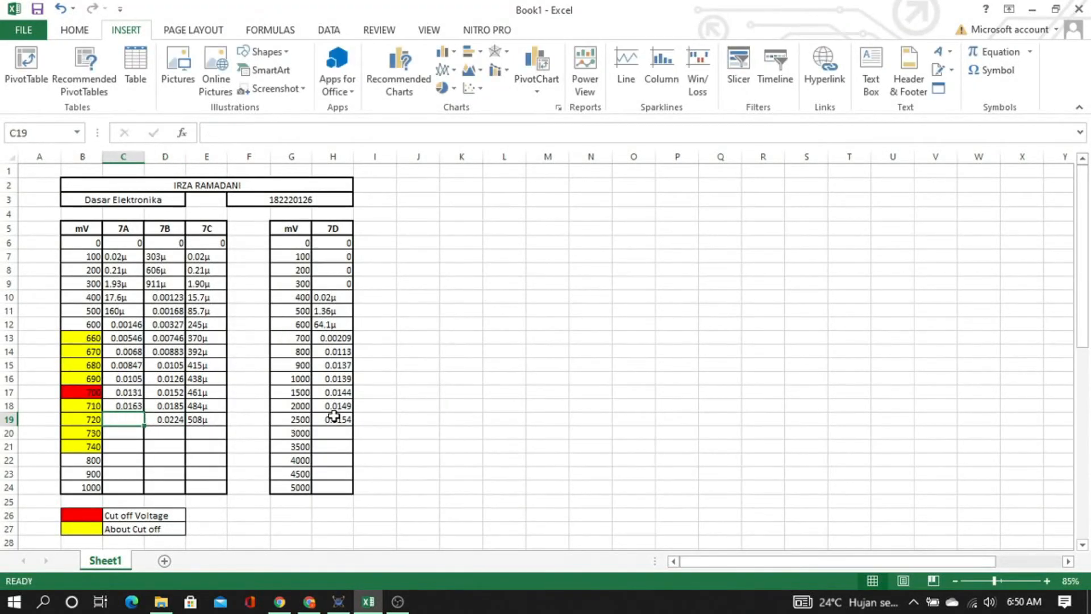
# Check the circuit 7A ammeter in Proteus and enter 0.203 as the 7A reading for 720 mV in Excel
pyautogui.hotkey('alt', 'Tab')
pyautogui.hotkey('alt', 'Tab')
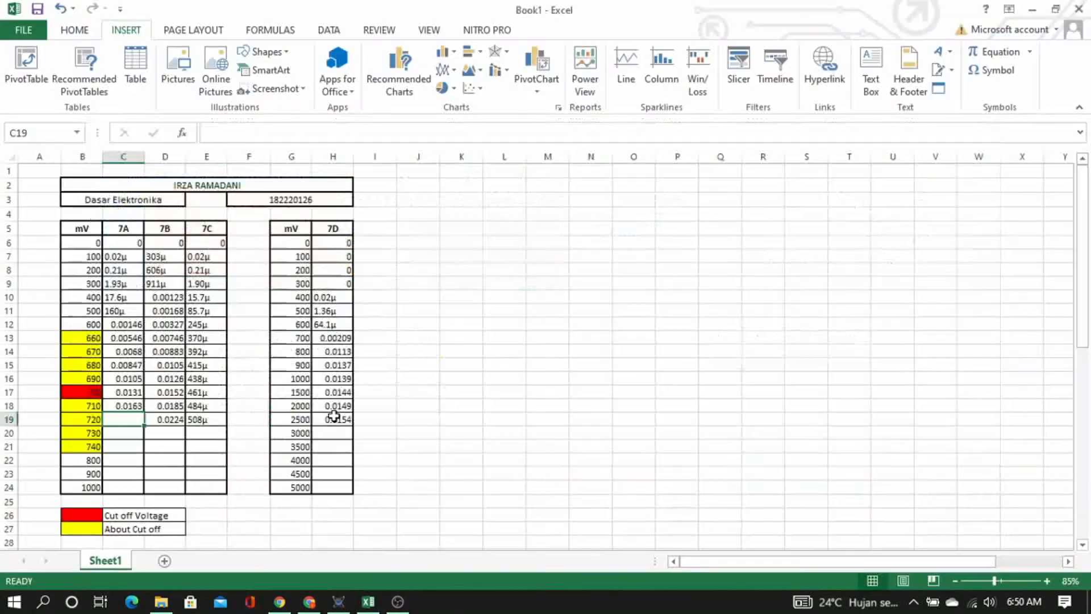
pyautogui.write('0.')
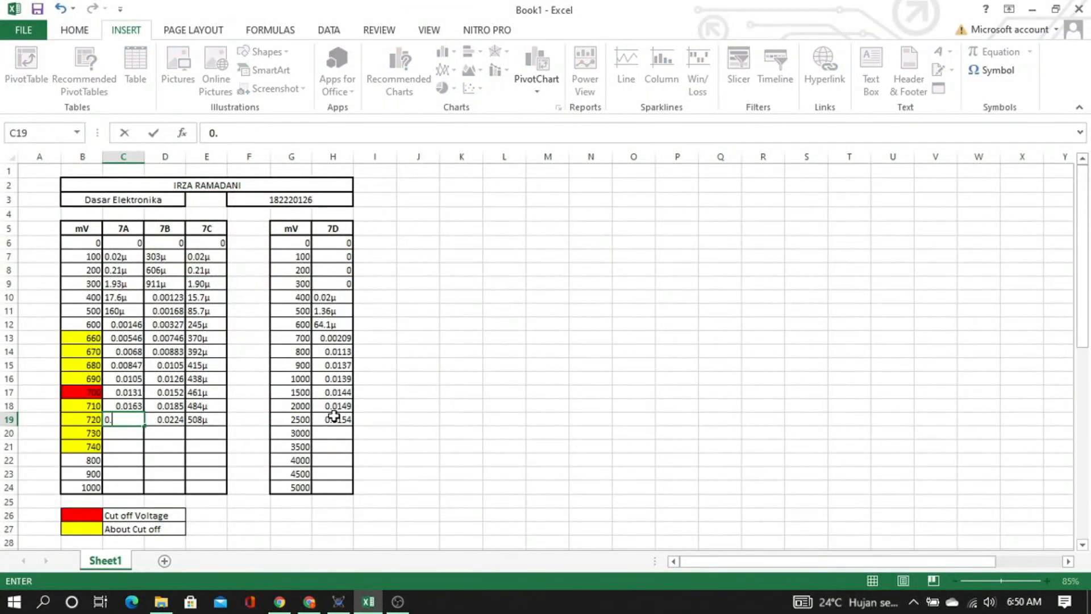
pyautogui.write('203')
pyautogui.press('Return')
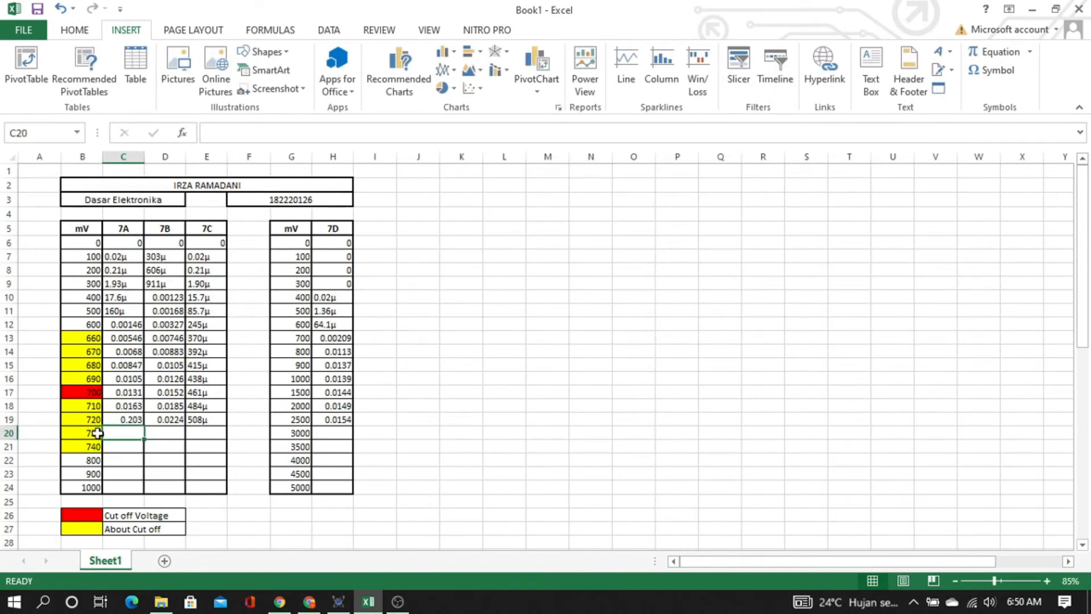
# Look up the next test voltages in the Excel table and check the circuit 7A source voltage in Proteus
pyautogui.click(92, 433)
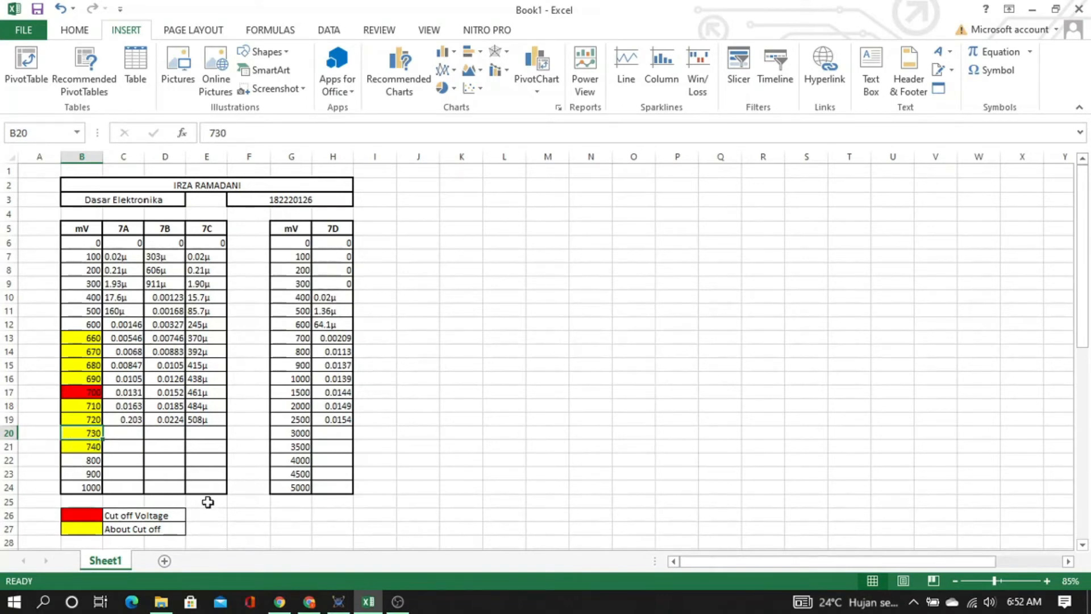
pyautogui.click(294, 432)
pyautogui.click(295, 444)
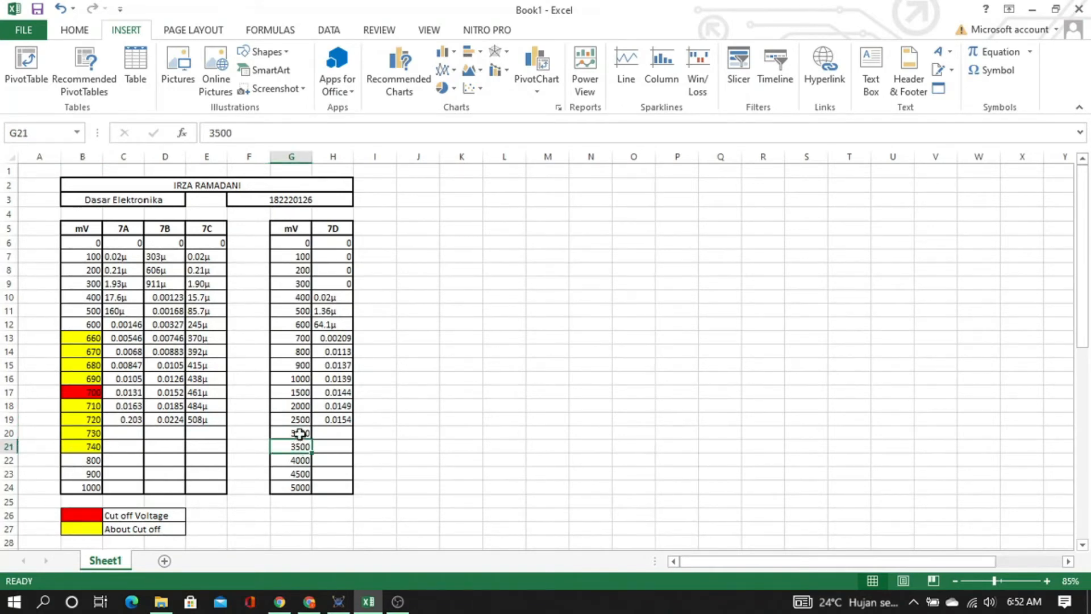
pyautogui.click(294, 430)
pyautogui.hotkey('alt', 'Tab')
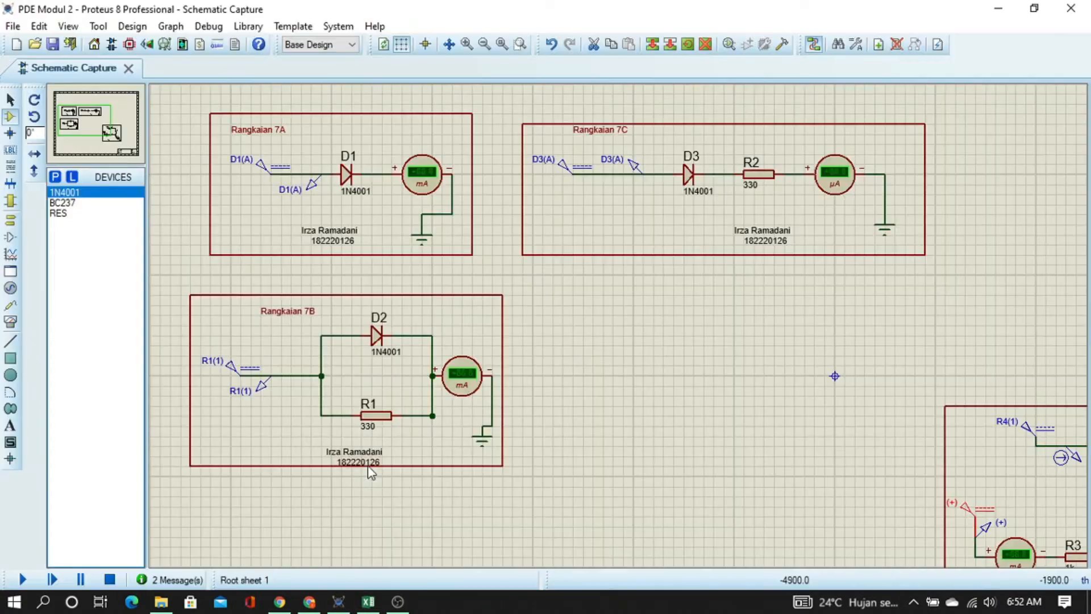
pyautogui.doubleClick(275, 171)
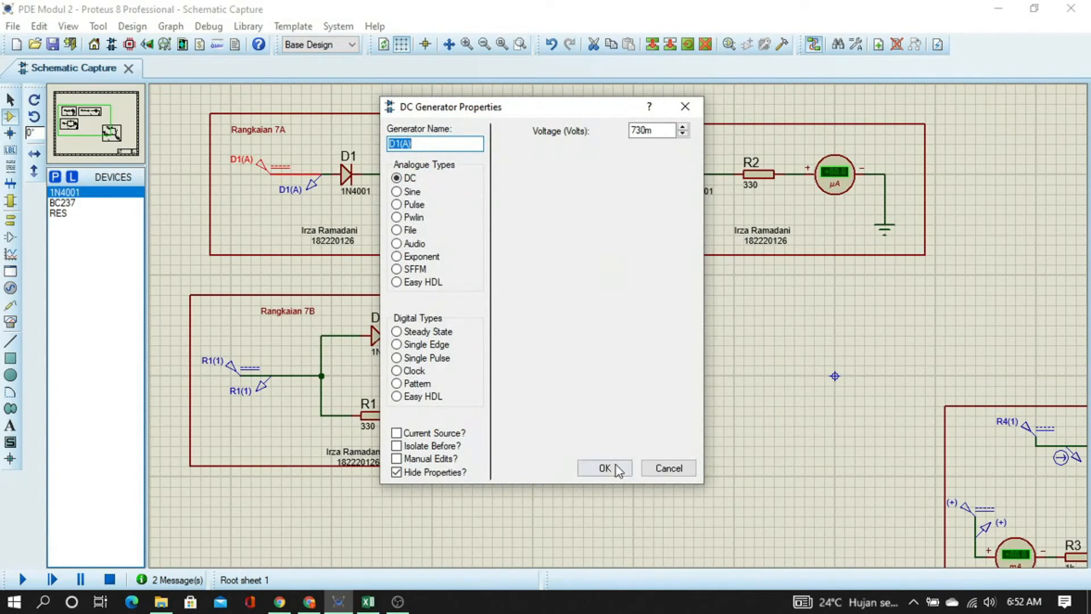
pyautogui.click(618, 469)
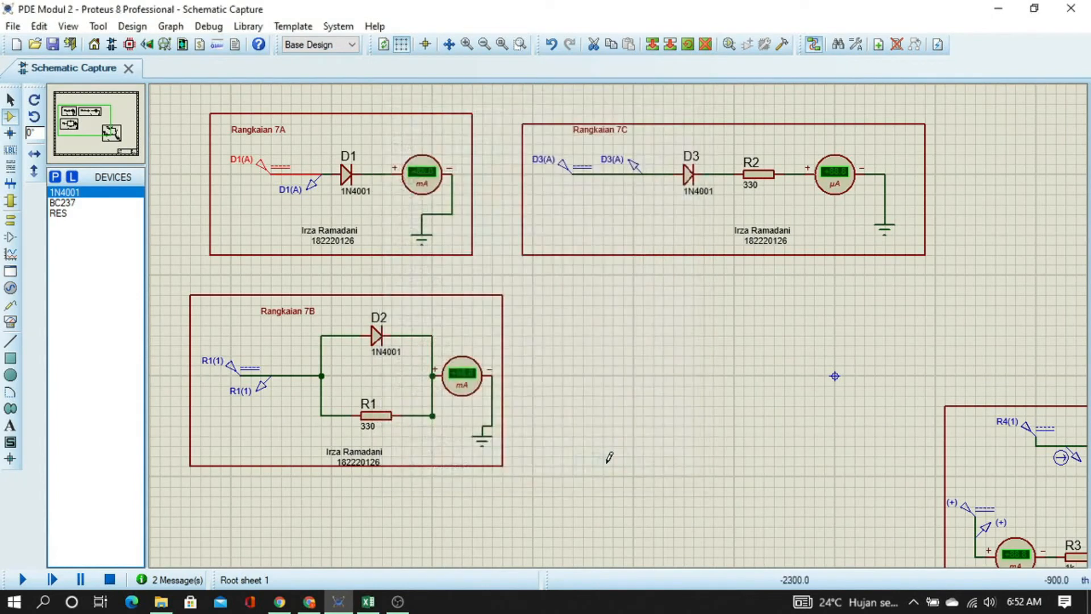
# Run the simulation, check the emitter ammeter of circuit 7D and enter 0.0159 as the 7D reading for 3000 mV in Excel
pyautogui.click(23, 580)
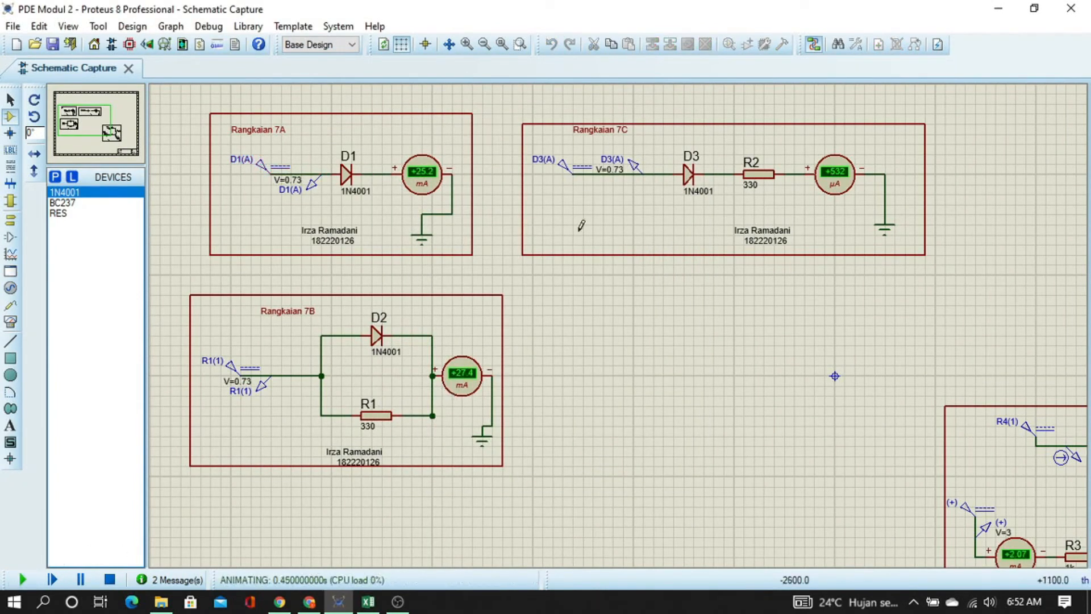
pyautogui.moveTo(869, 506); pyautogui.dragTo(514, 345)
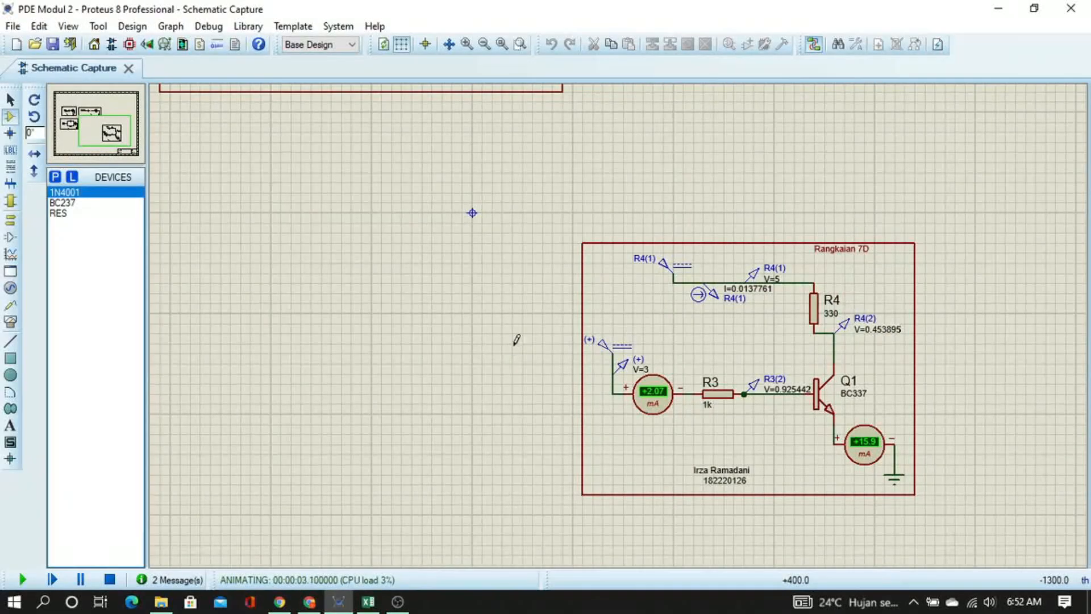
pyautogui.hotkey('alt', 'Tab')
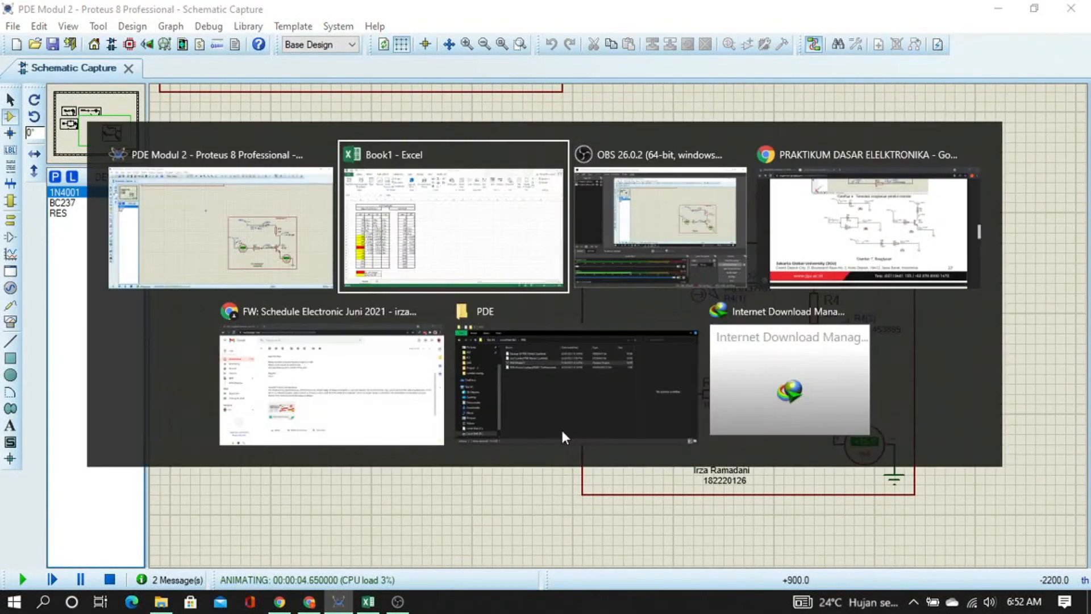
pyautogui.click(346, 434)
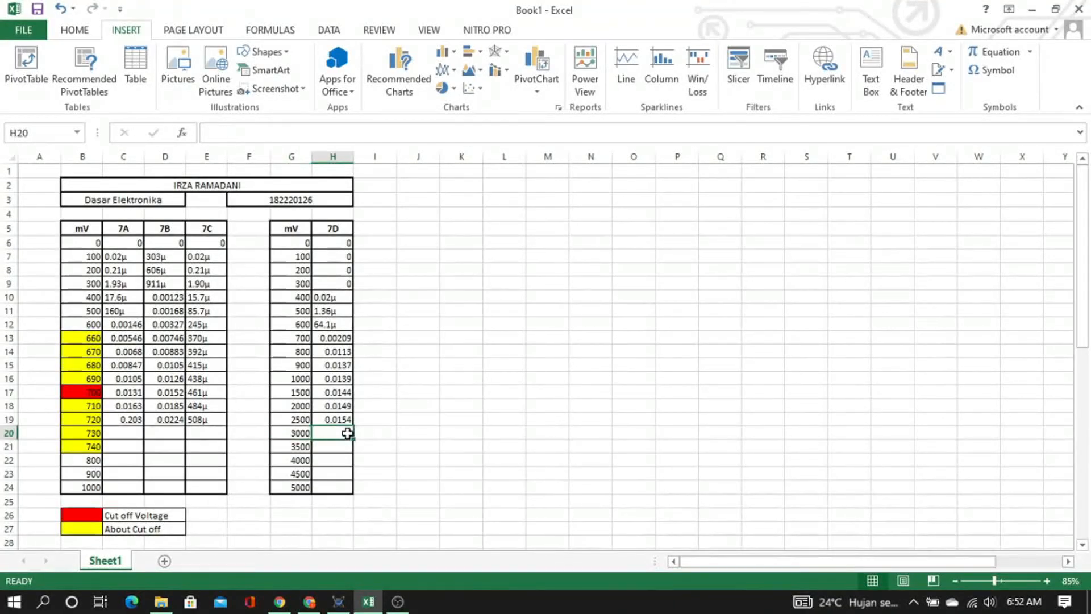
pyautogui.write('0.015')
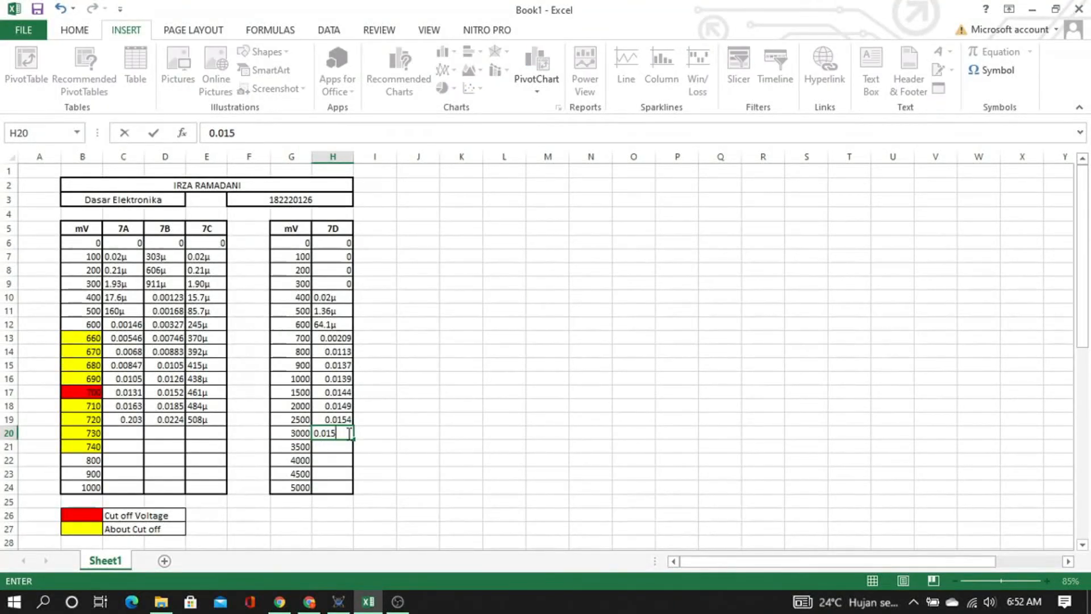
pyautogui.press('Left')
pyautogui.press('Left')
pyautogui.press('Left')
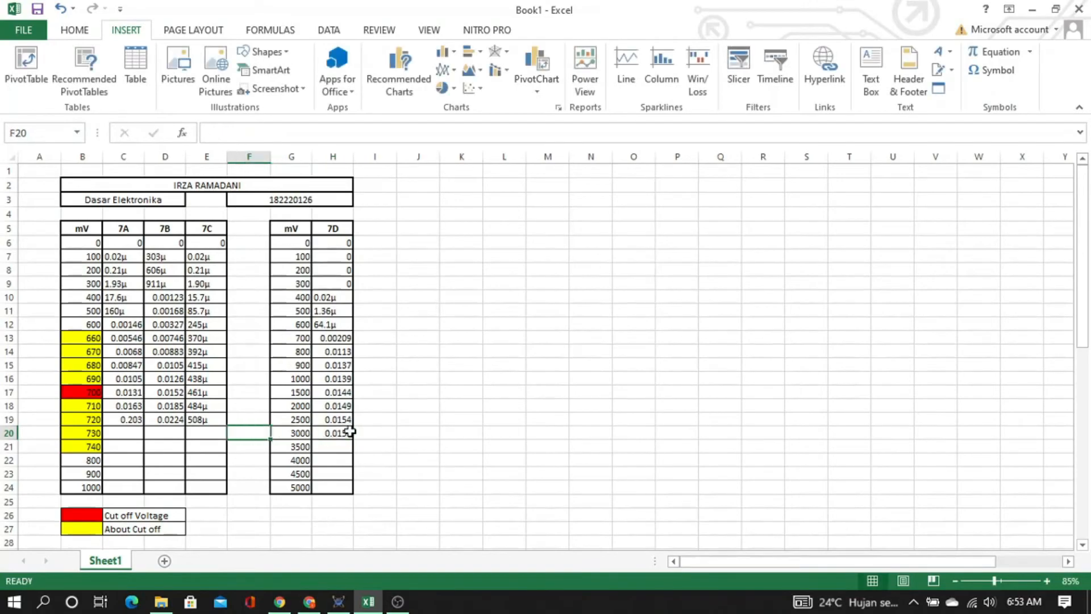
# Check the circuit 7C ammeter in Proteus and enter 532µ as the 7C reading for 730 mV in Excel
pyautogui.hotkey('alt', 'Tab')
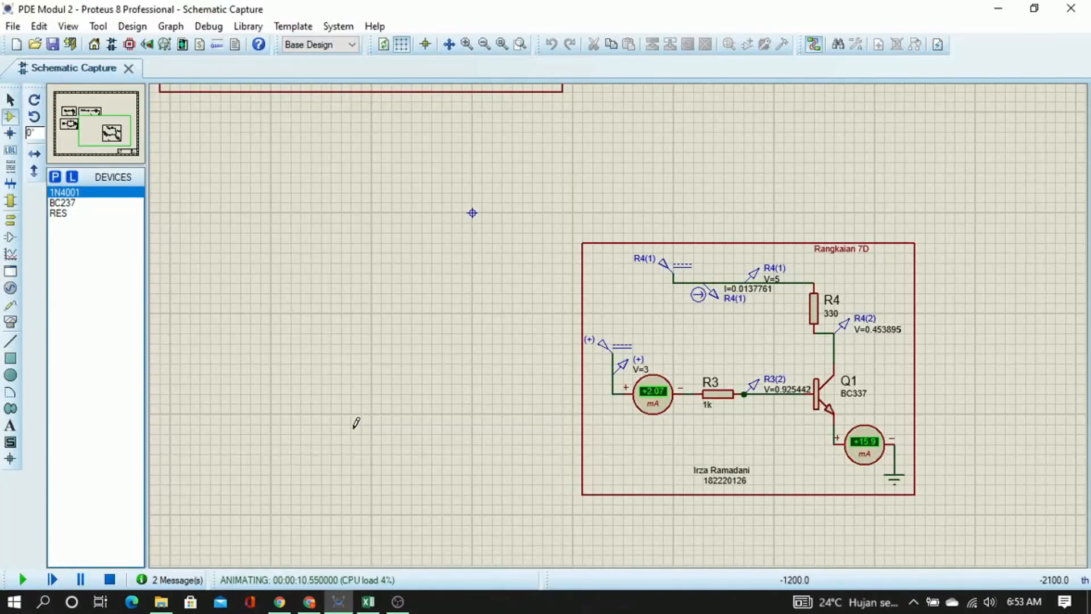
pyautogui.middleClick(392, 370)
pyautogui.hotkey('alt', 'Tab')
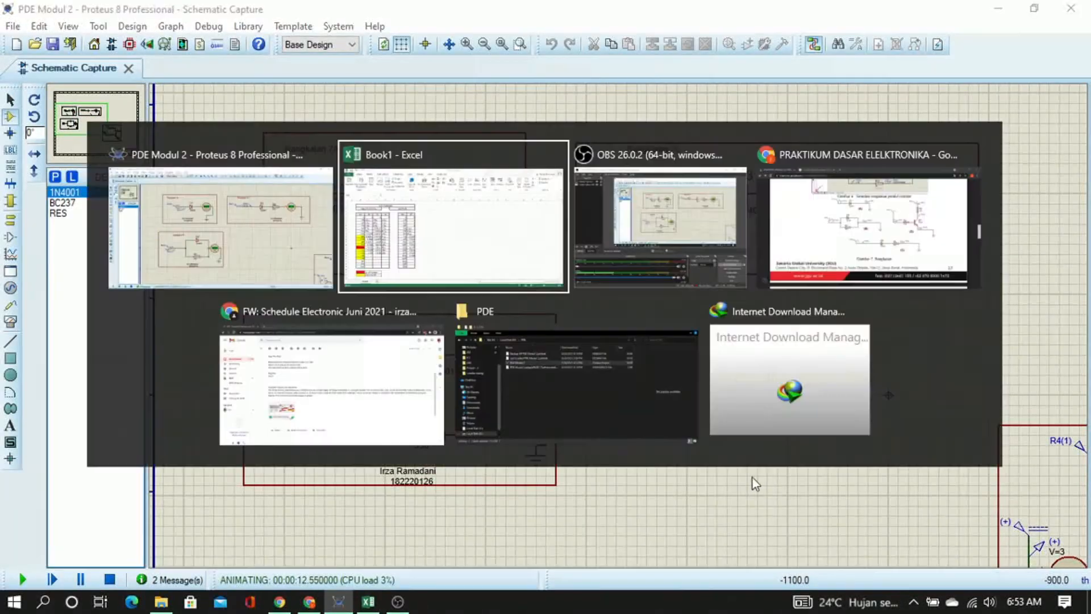
pyautogui.write('5')
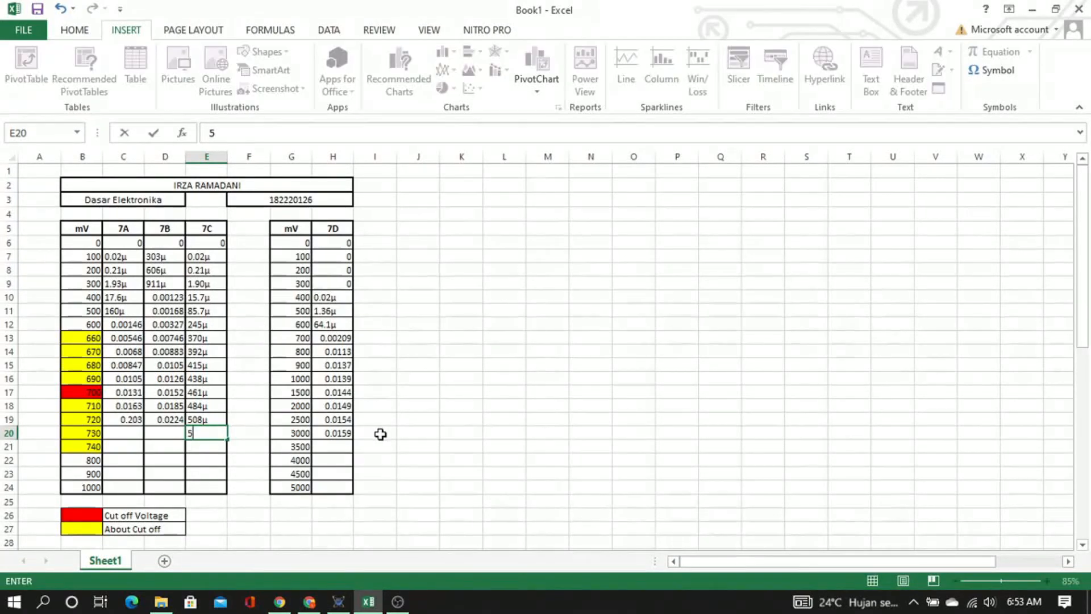
pyautogui.write('32µ')
pyautogui.press('Left')
pyautogui.press('Left')
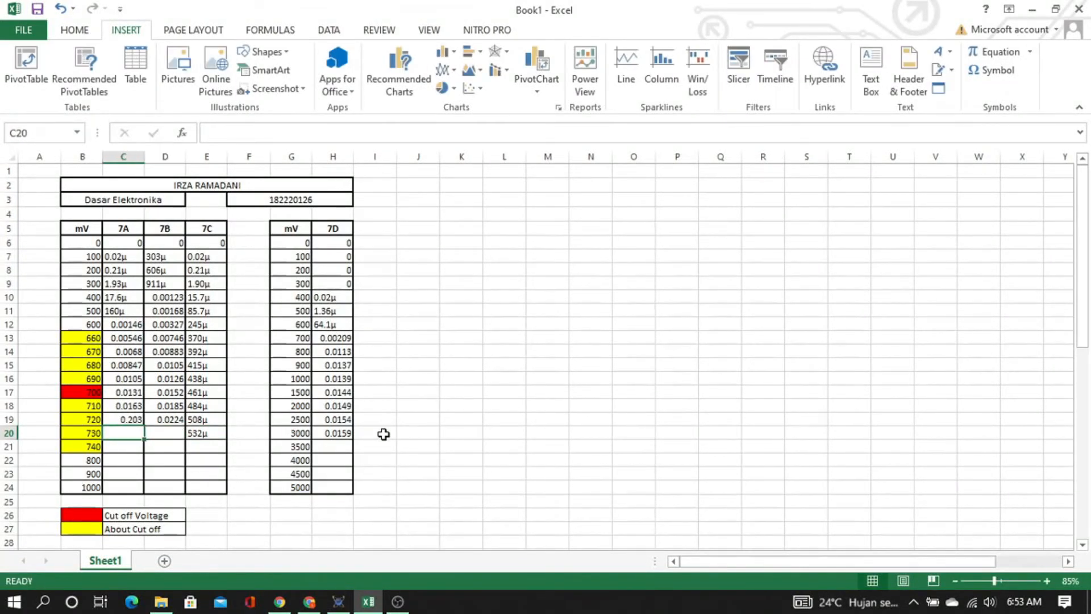
# Check the circuit 7B ammeter in Proteus and enter 0.0274 as the 7B reading for 730 mV in Excel
pyautogui.hotkey('alt', 'Tab')
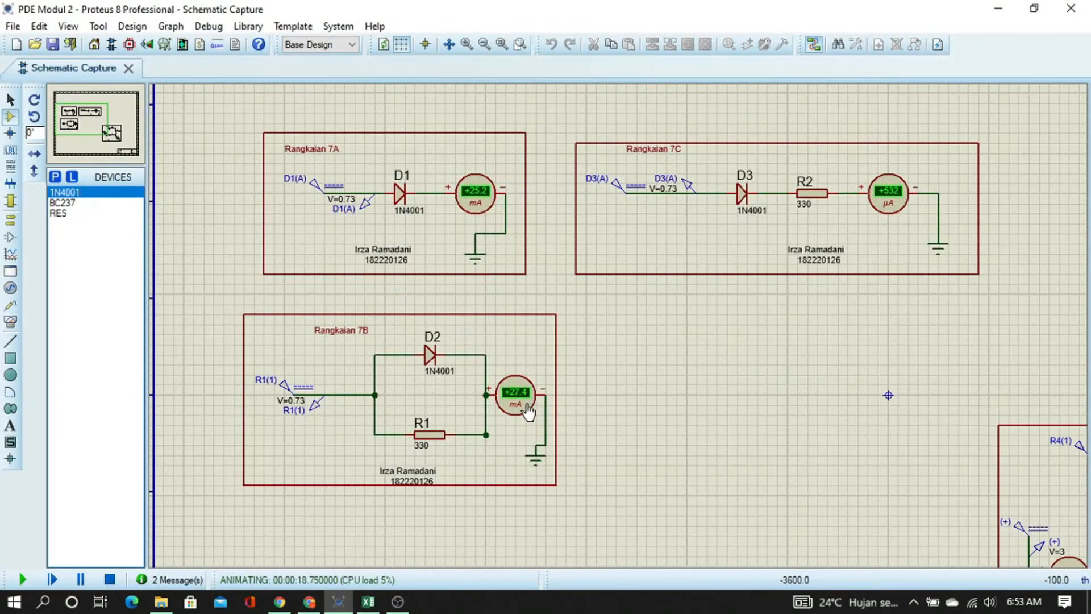
pyautogui.hotkey('alt', 'Tab')
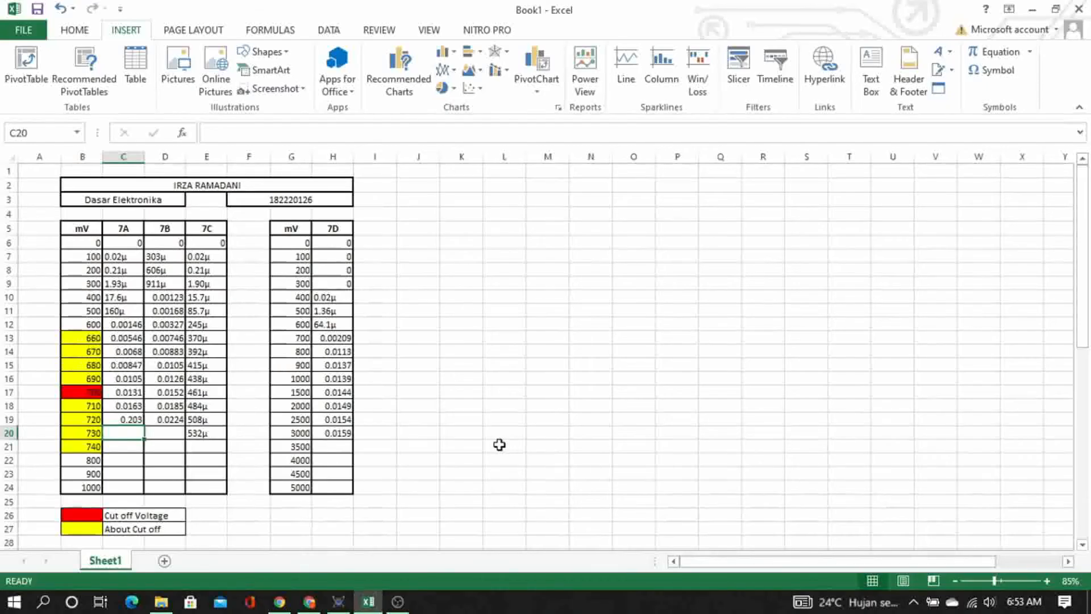
pyautogui.press('Right')
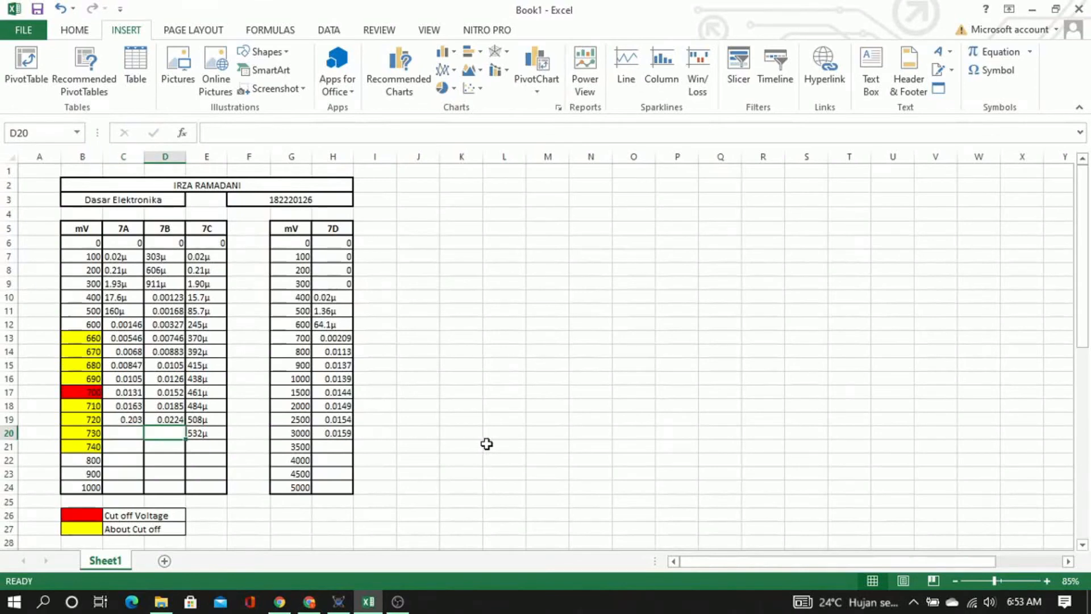
pyautogui.write('0.0274')
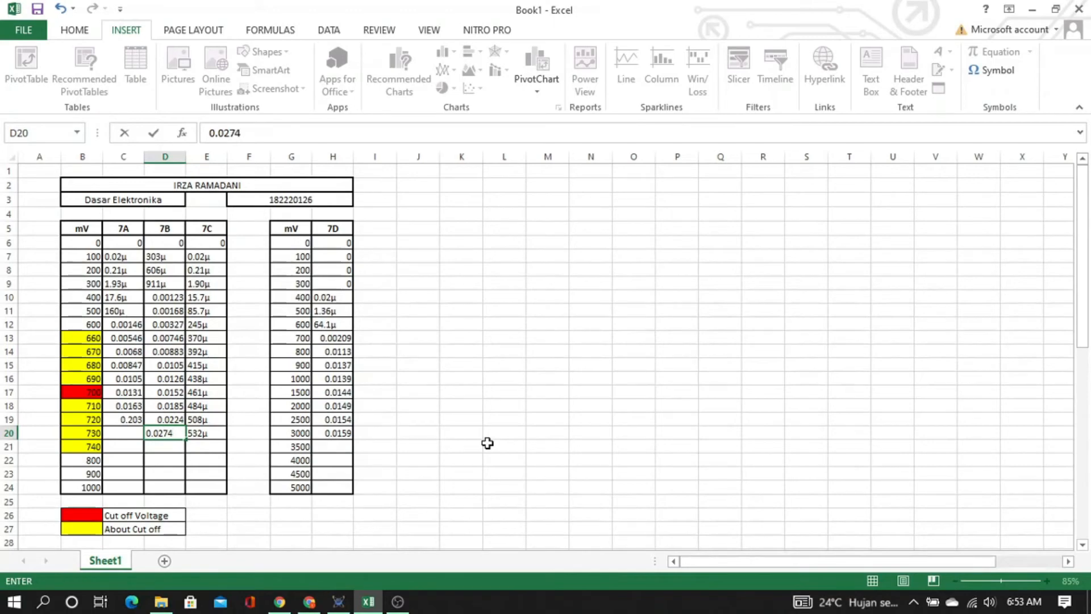
pyautogui.press('Left')
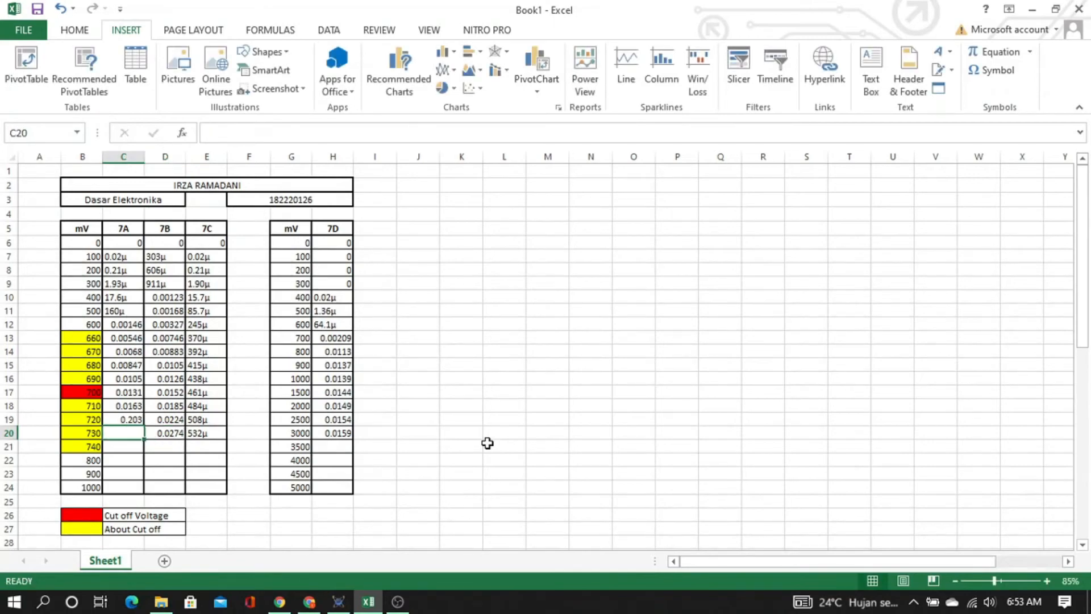
# Check the circuit 7A ammeter in Proteus and enter 0.0252 as the 7A reading for 730 mV in Excel
pyautogui.hotkey('alt', 'Tab')
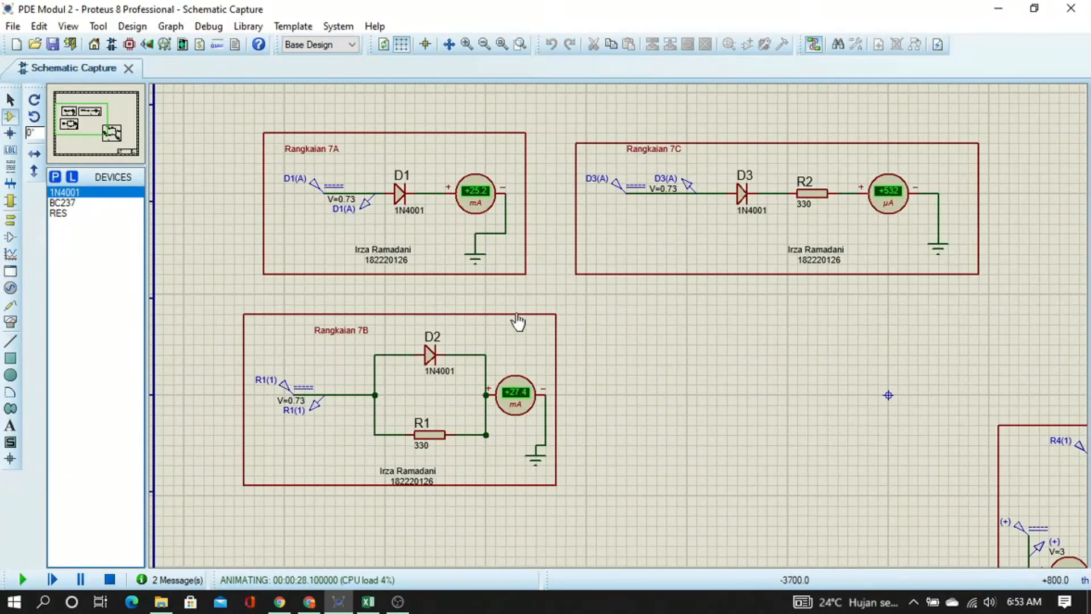
pyautogui.hotkey('alt', 'Tab')
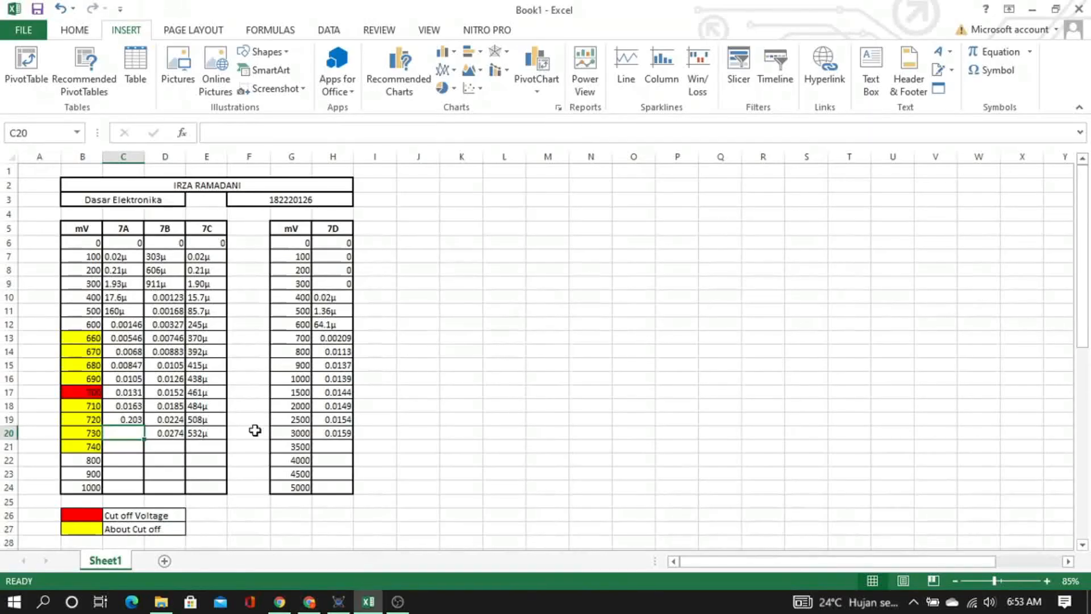
pyautogui.write('0')
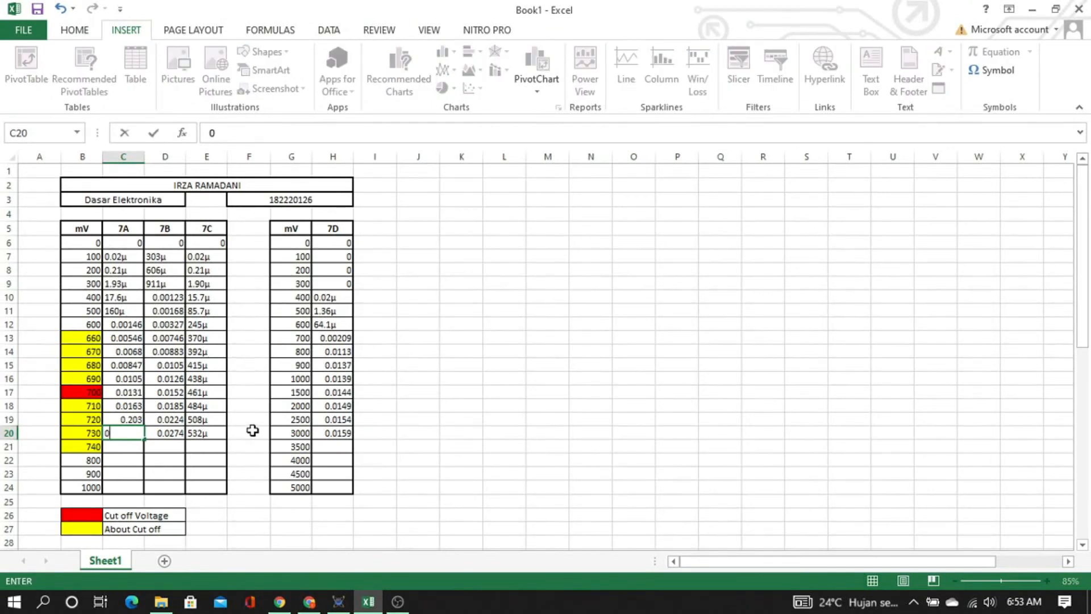
pyautogui.write('.0252')
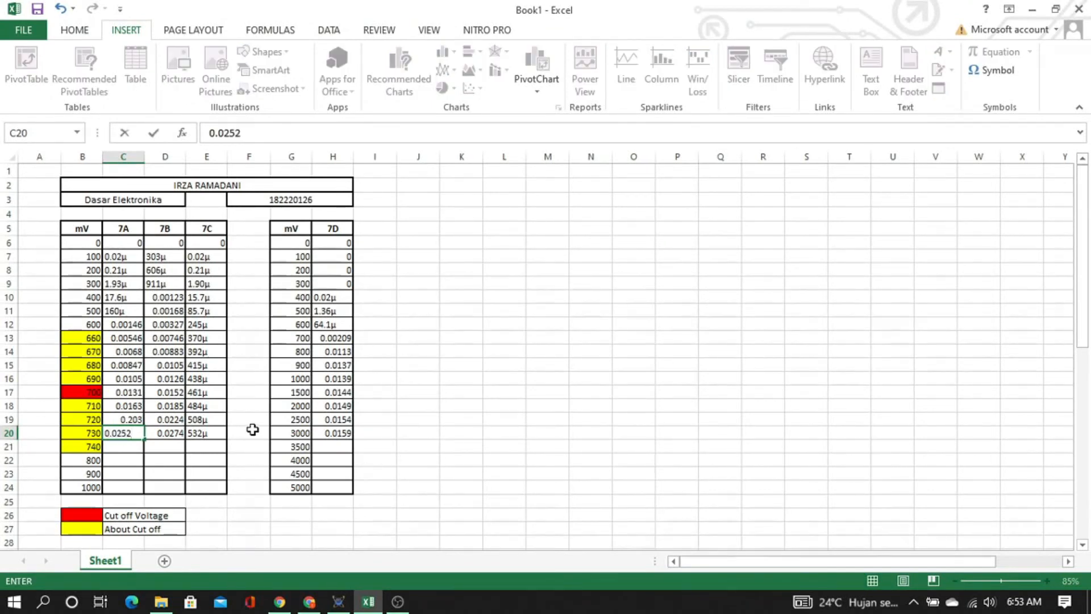
pyautogui.press('Return')
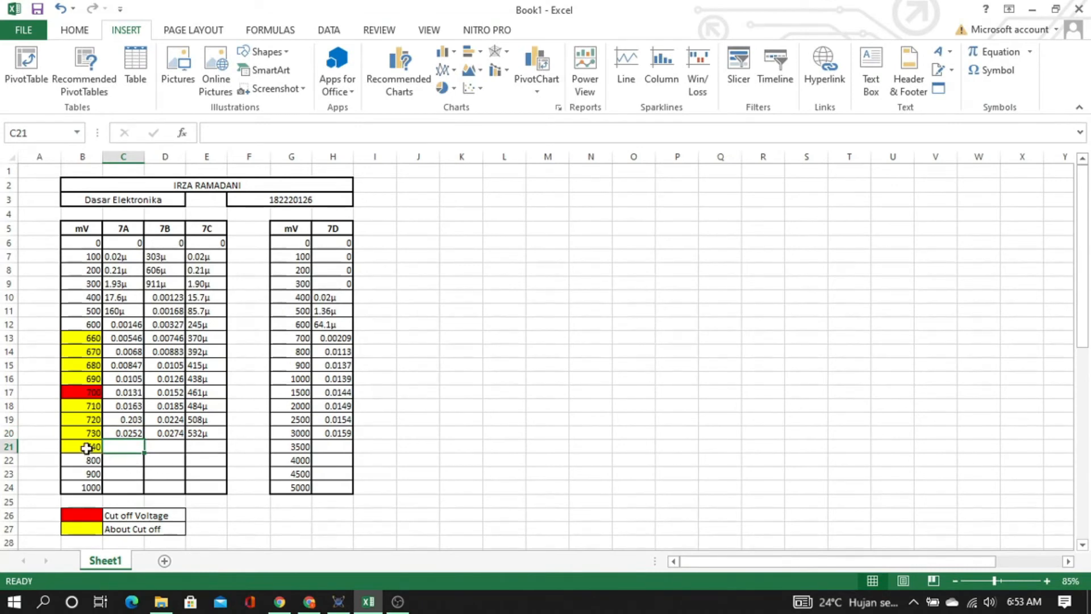
# Check the next source voltages in the Excel table, stop the Proteus simulation and set circuit 7A's DC generator to 740m volts
pyautogui.click(12, 446)
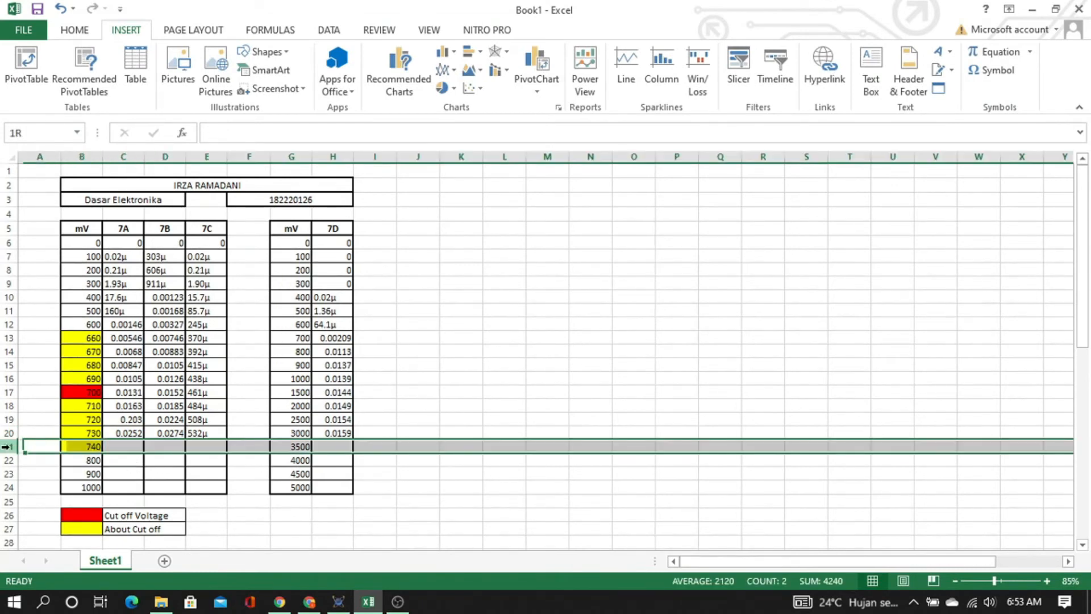
pyautogui.click(69, 447)
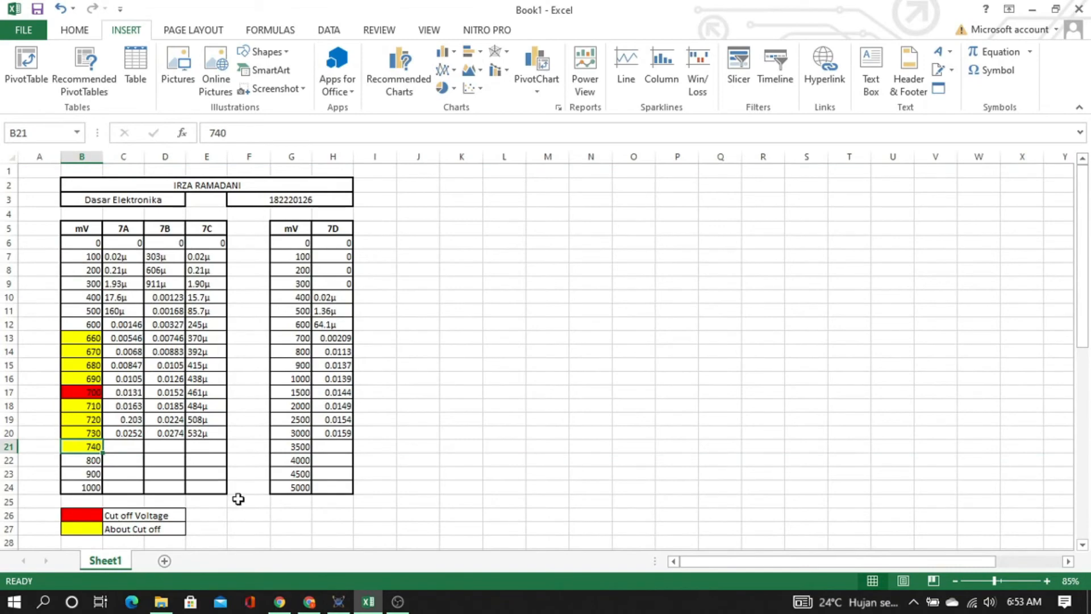
pyautogui.click(307, 447)
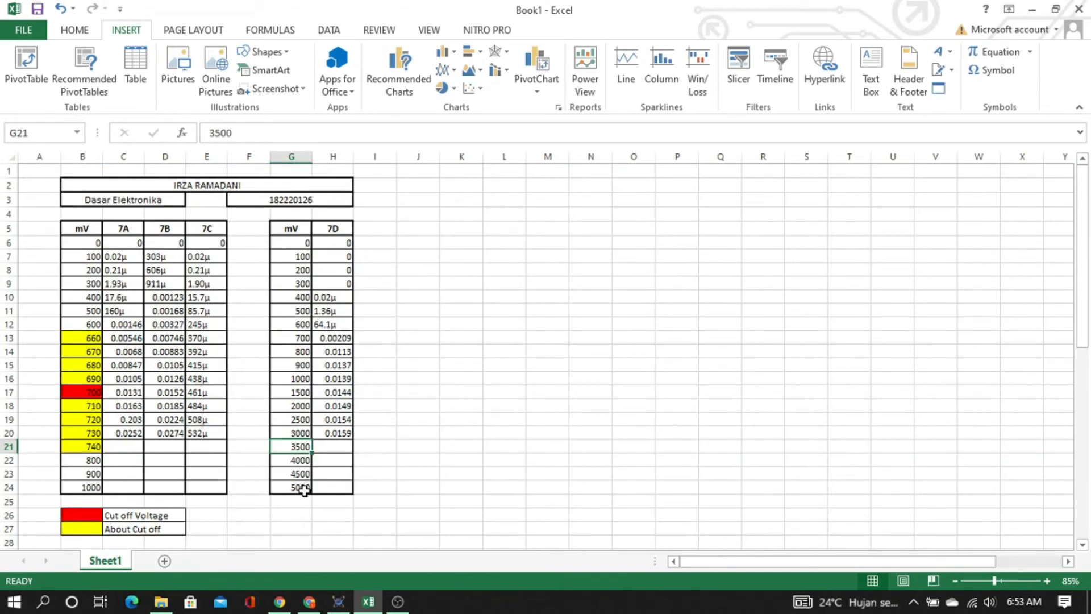
pyautogui.hotkey('alt', 'Tab')
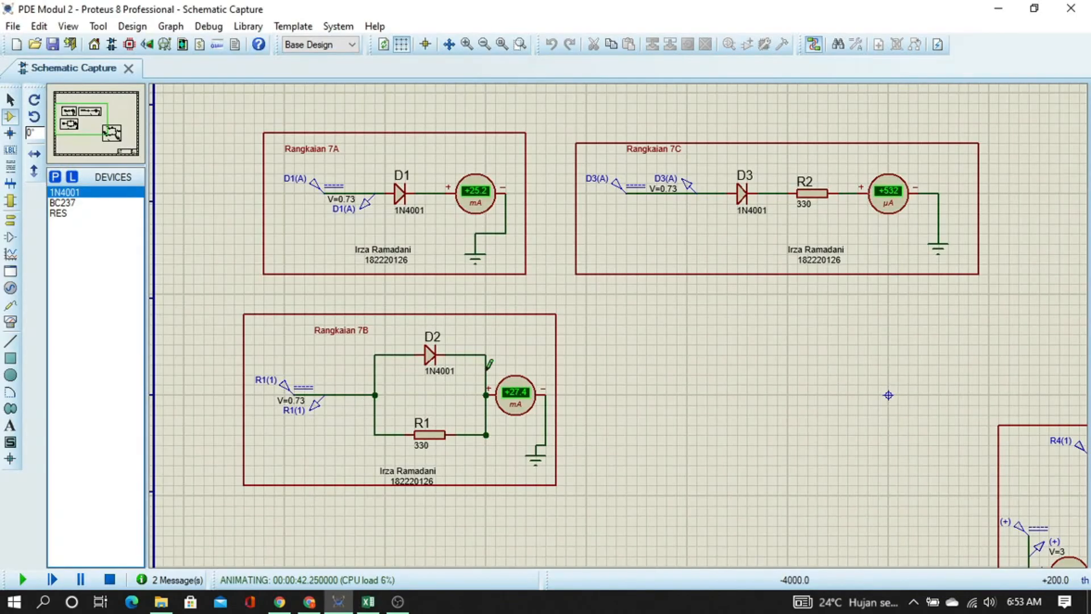
pyautogui.click(109, 579)
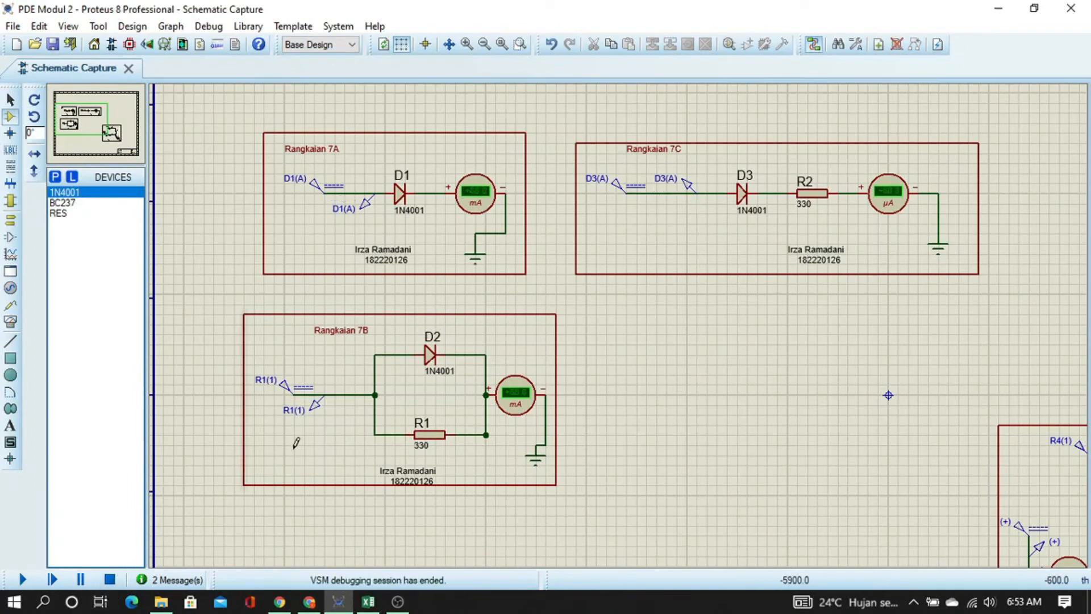
pyautogui.doubleClick(319, 186)
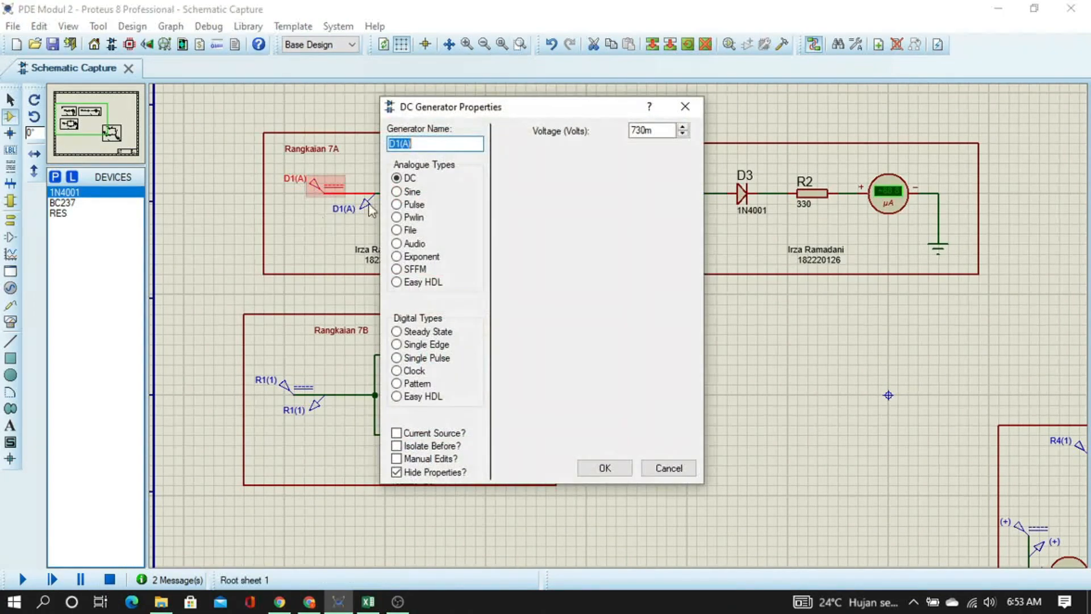
pyautogui.click(643, 132)
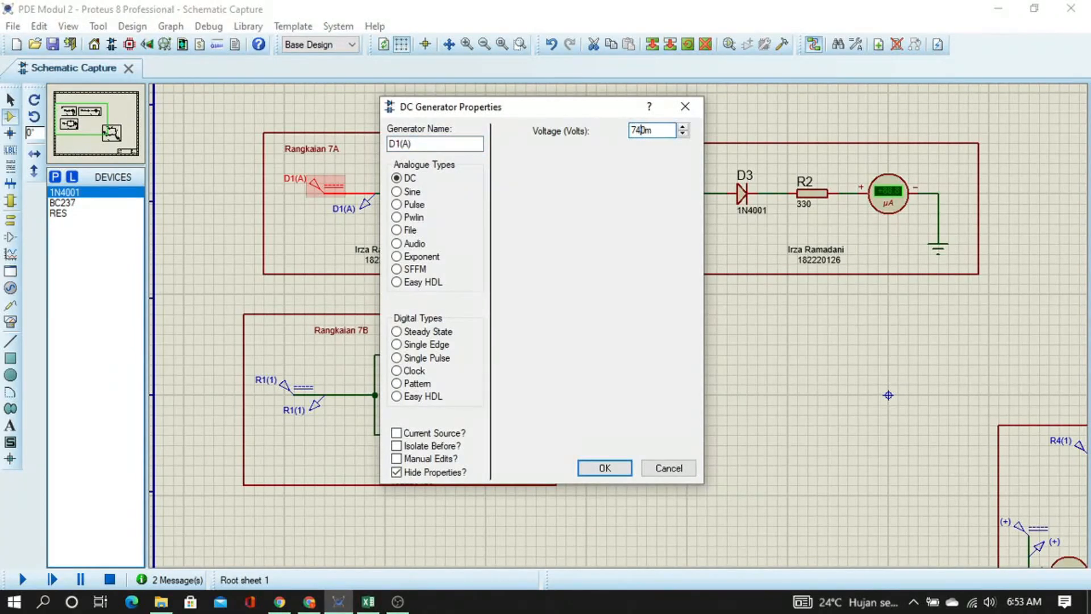
pyautogui.press('Return')
# Set the DC generators of circuits 7C and 7B to 740m volts
pyautogui.doubleClick(624, 187)
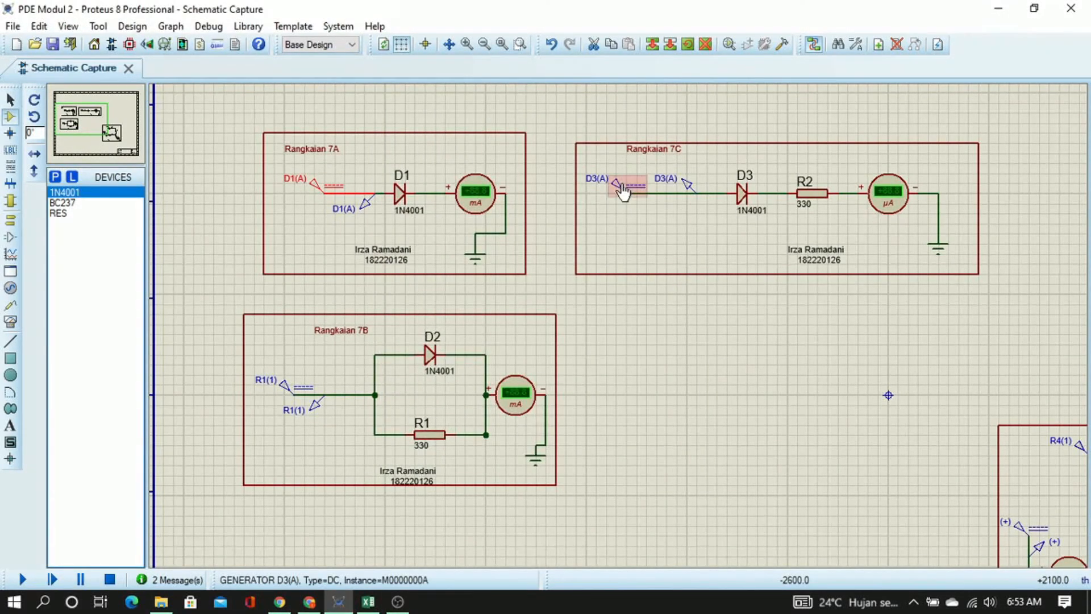
pyautogui.click(642, 131)
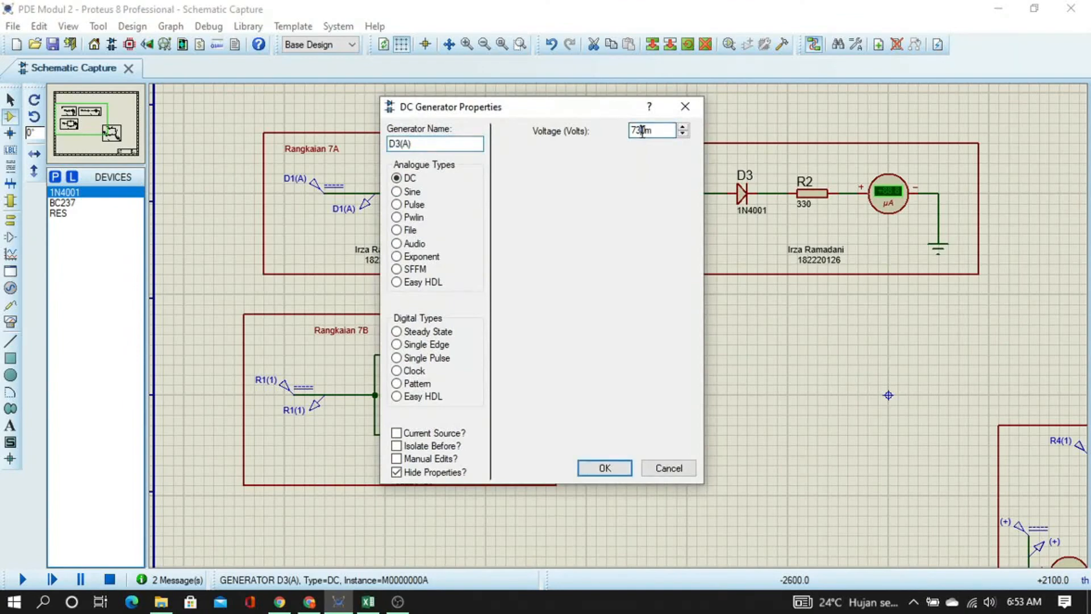
pyautogui.press('Return')
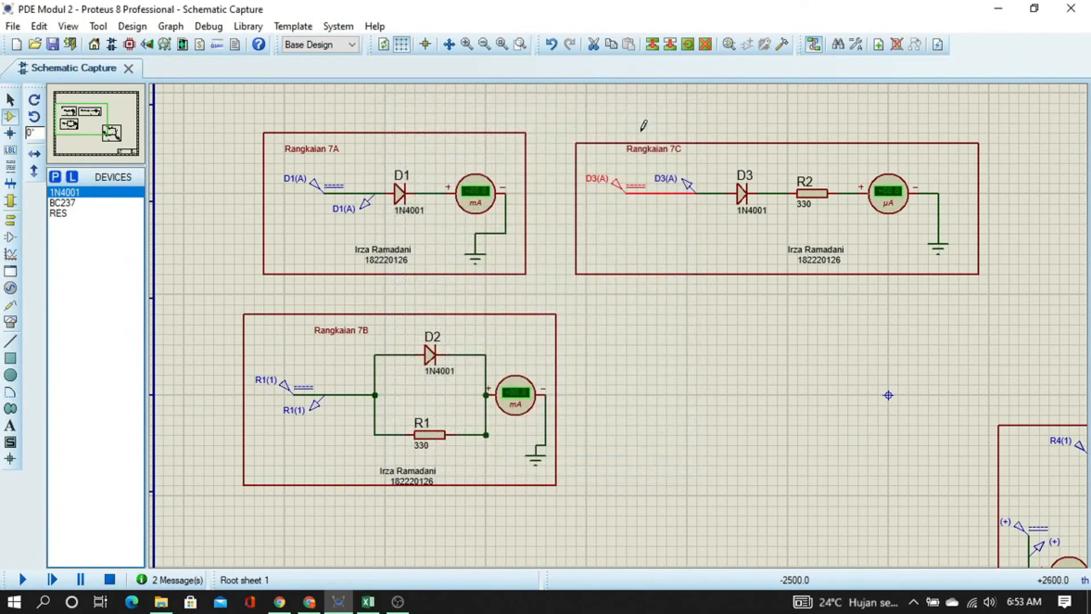
pyautogui.doubleClick(293, 389)
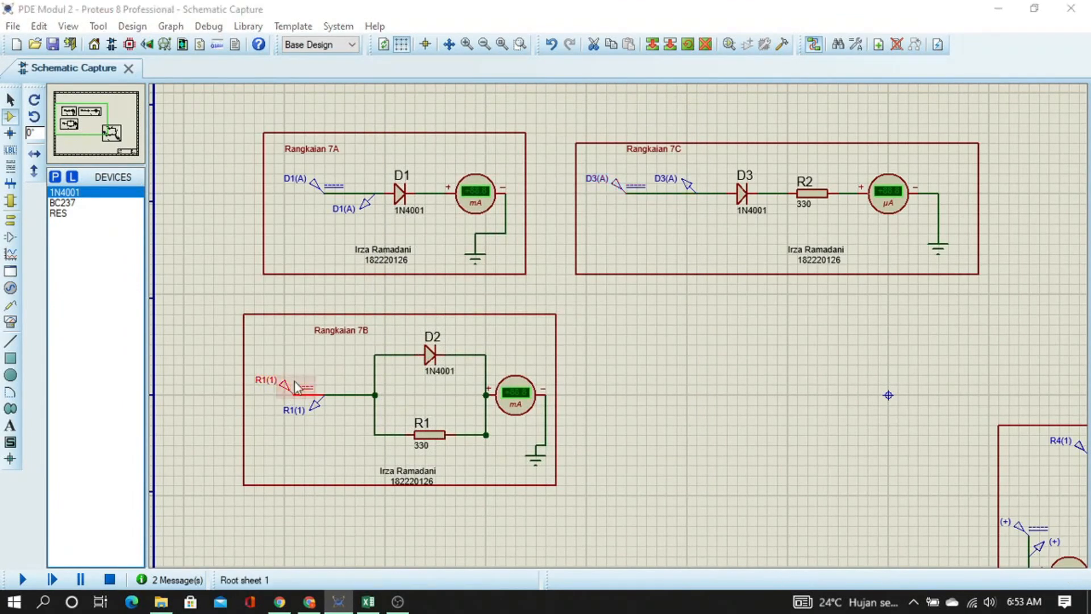
pyautogui.click(641, 131)
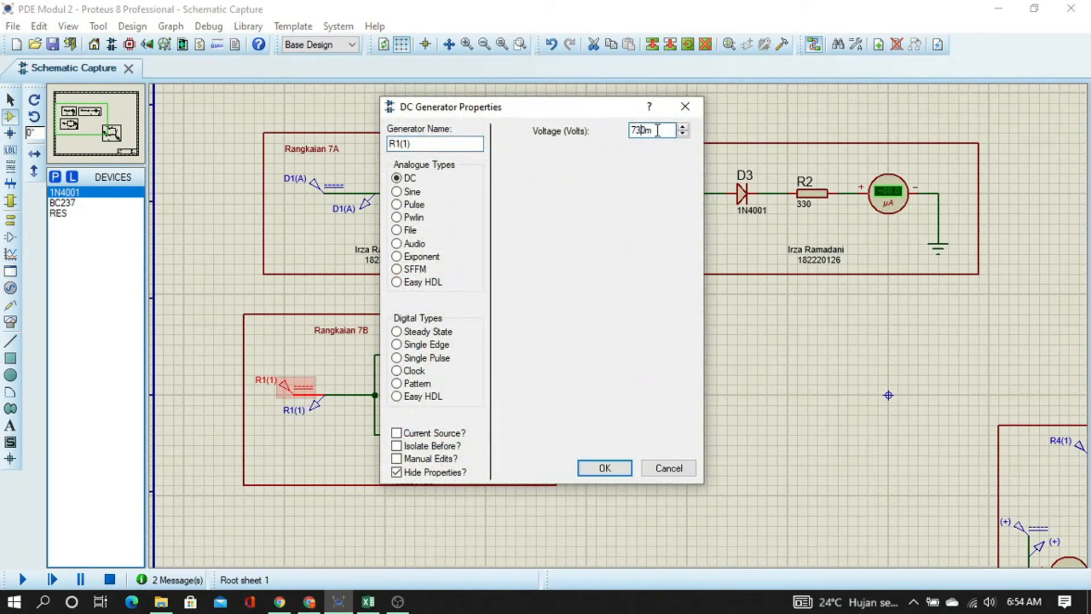
pyautogui.press('Return')
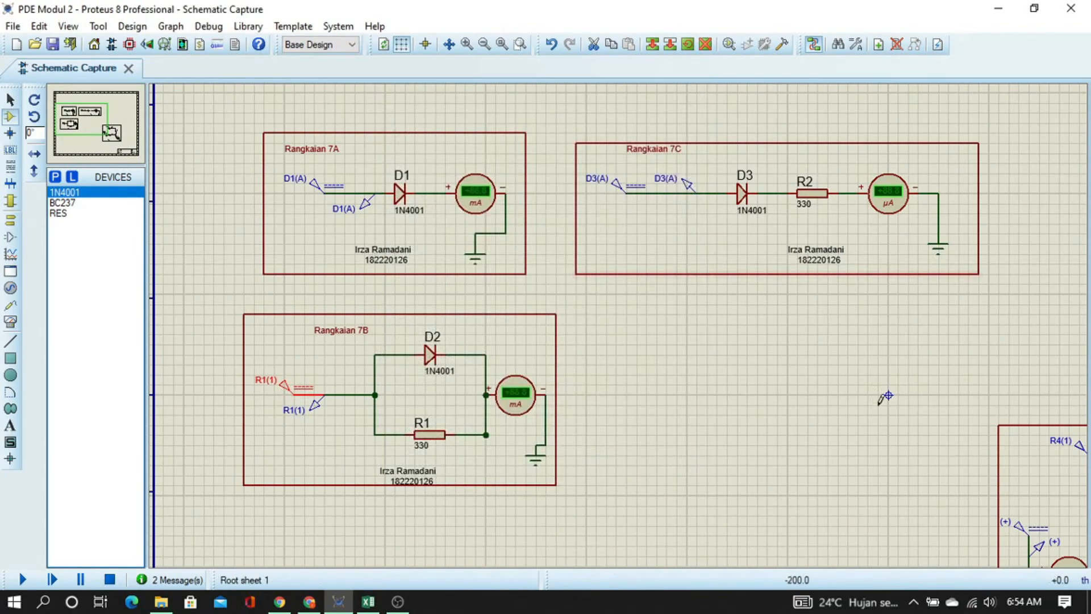
# Set the voltage of circuit 7D's base-side DC generator (+) to 3.5 volts
pyautogui.moveTo(828, 399); pyautogui.dragTo(452, 255)
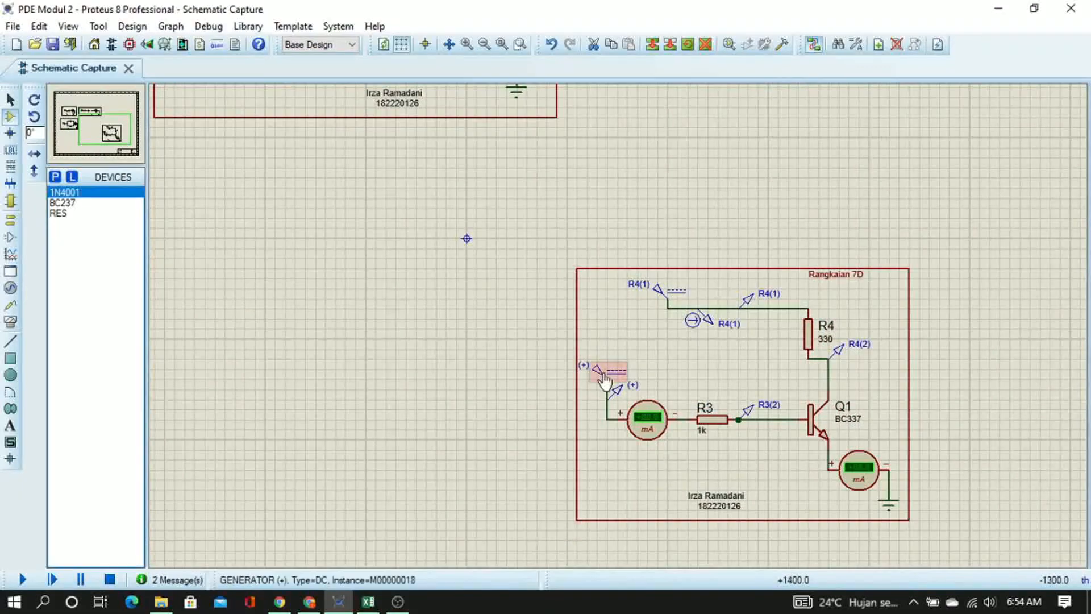
pyautogui.doubleClick(595, 369)
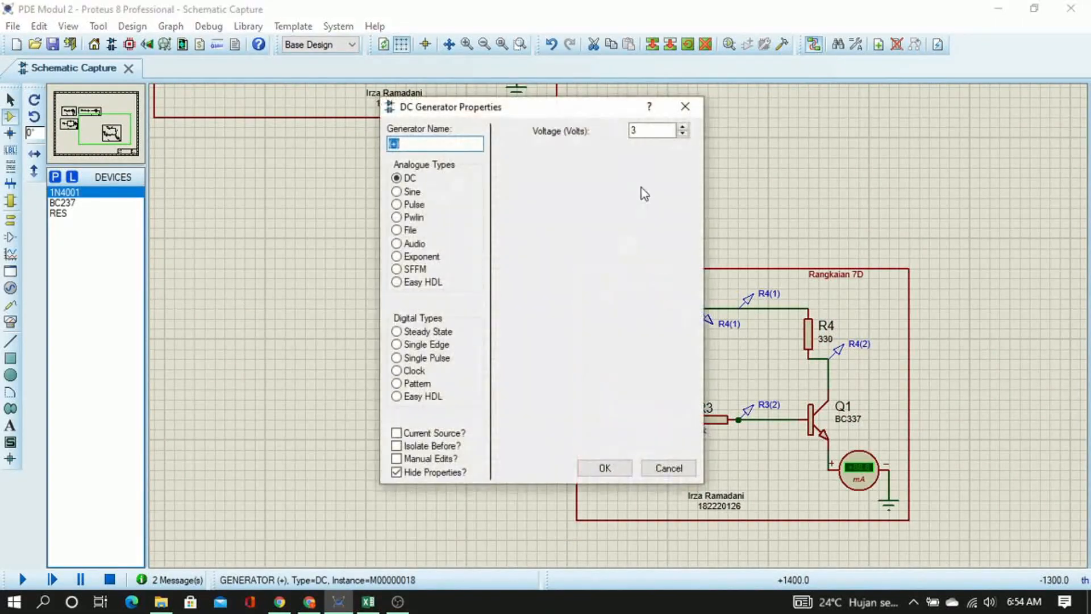
pyautogui.click(647, 131)
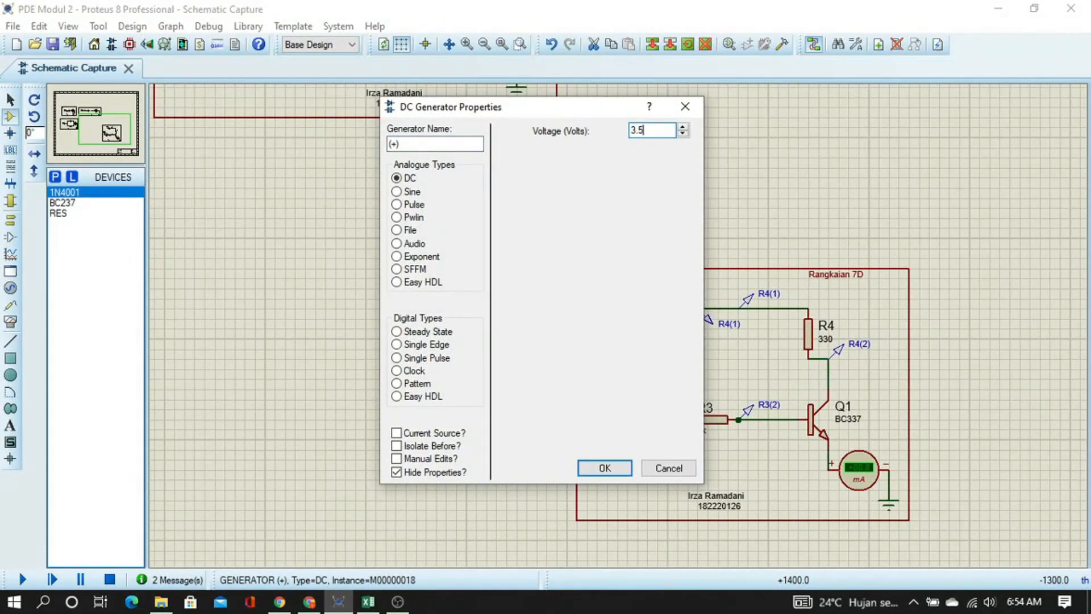
pyautogui.write('.5')
pyautogui.press('Return')
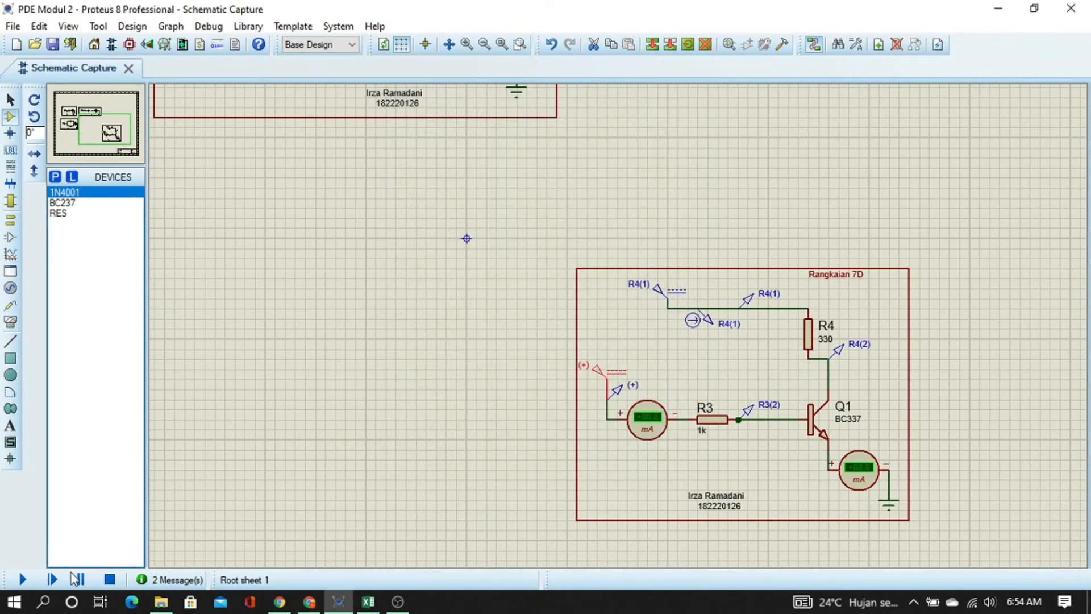
# Run the simulation, check the emitter ammeter of circuit 7D and enter 0.0163 as the 7D reading for 3500 mV in Excel
pyautogui.click(23, 579)
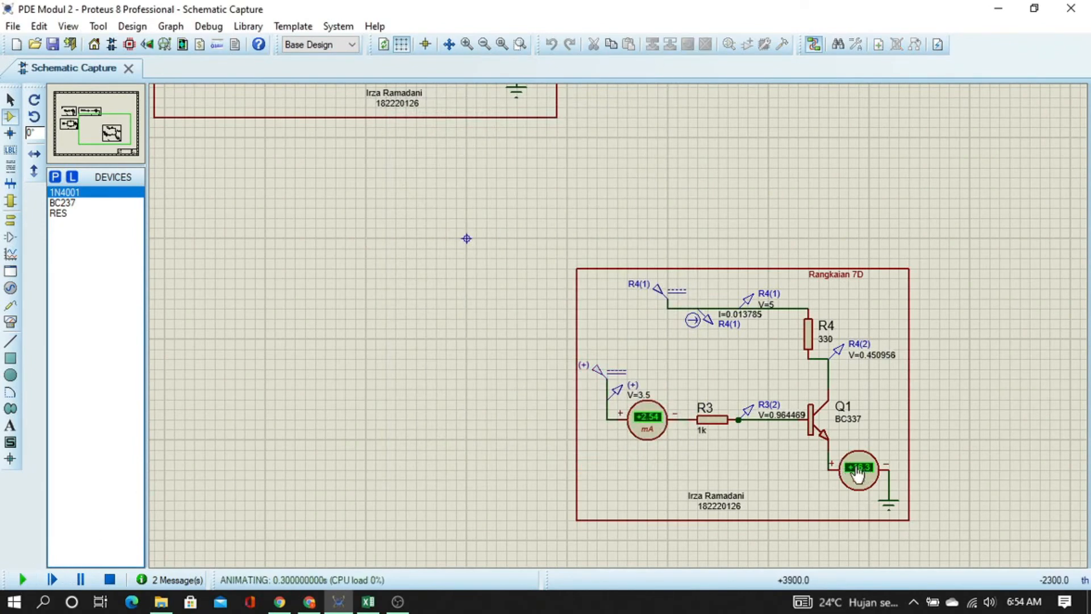
pyautogui.middleClick(517, 321)
pyautogui.click(945, 513)
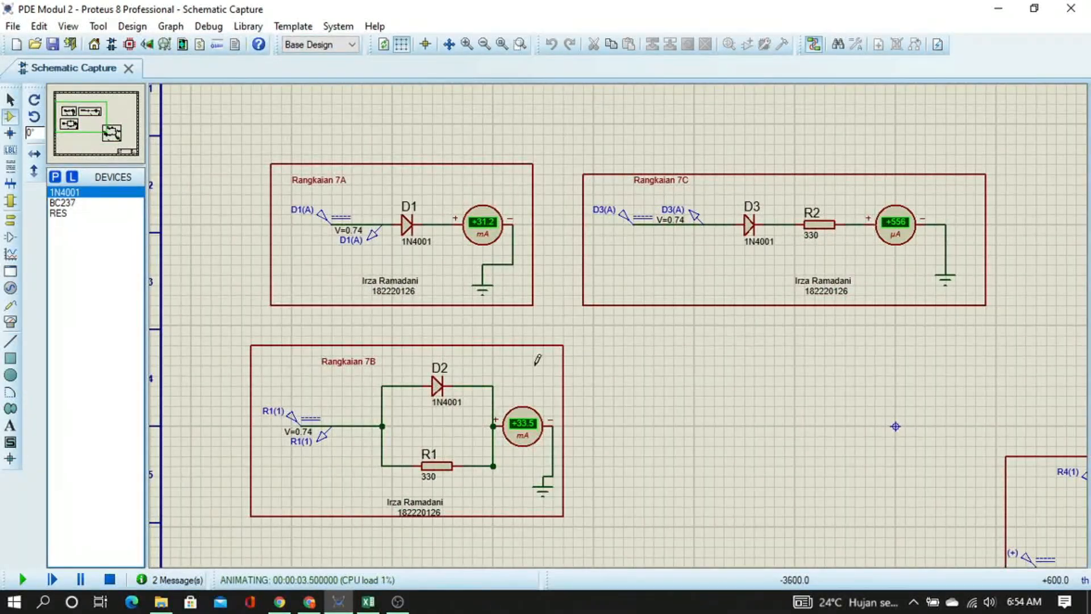
pyautogui.hotkey('alt', 'Tab')
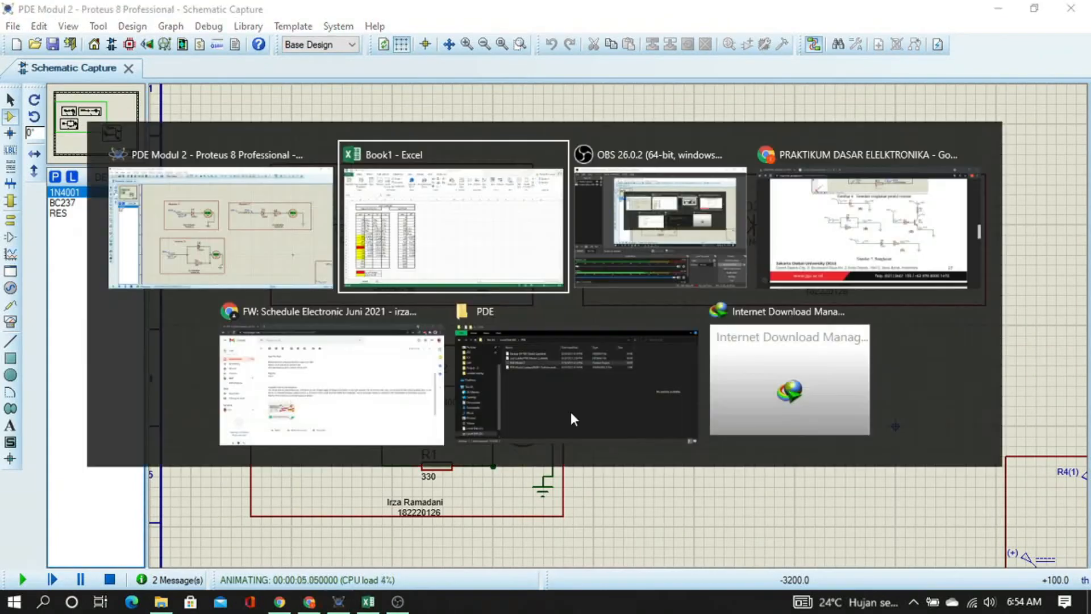
pyautogui.click(333, 445)
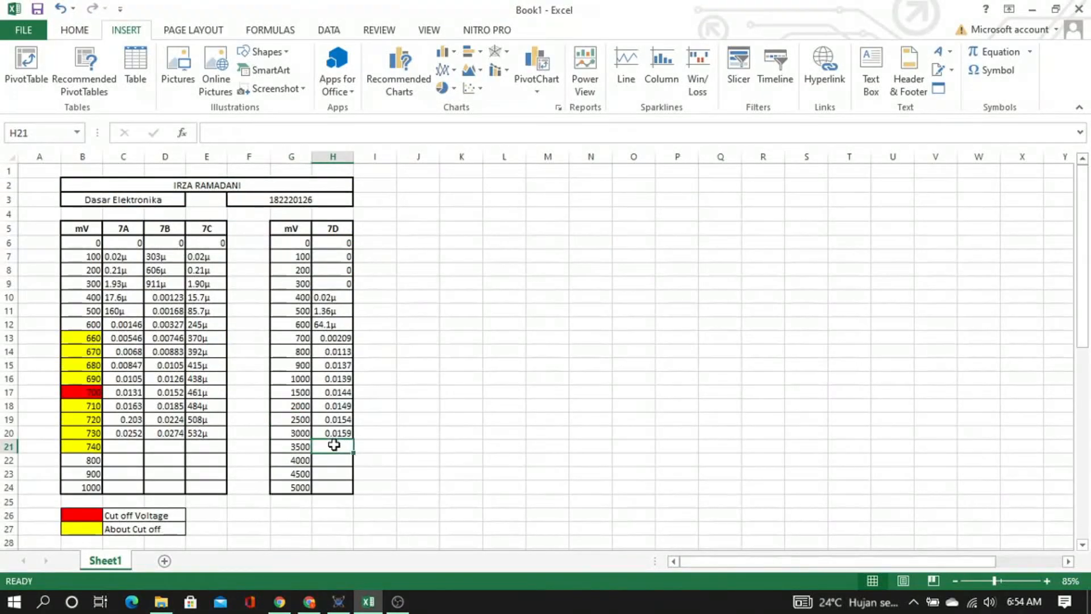
pyautogui.write('0.0163')
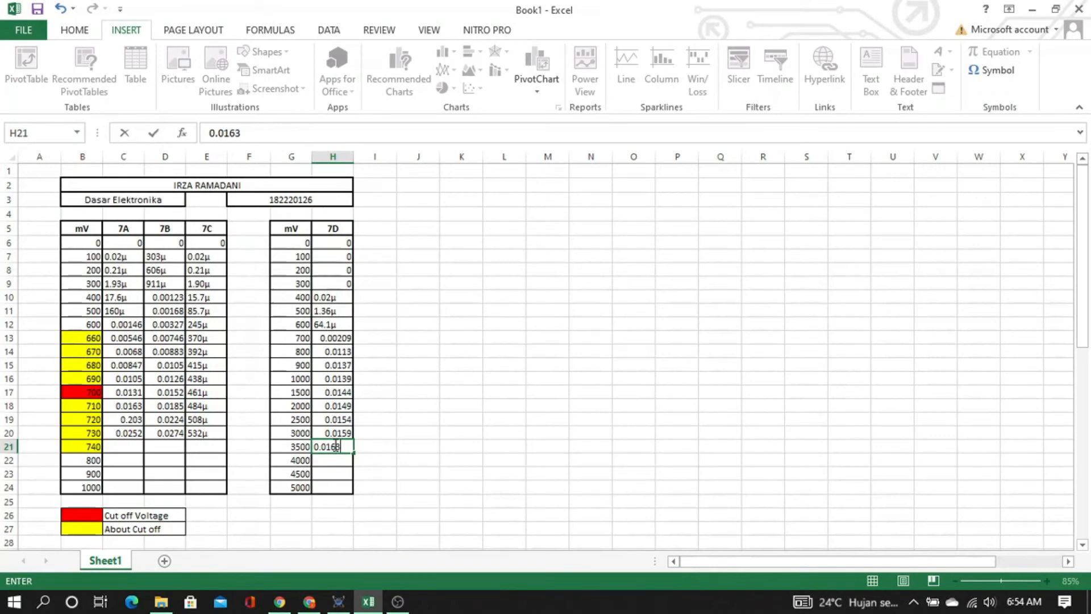
# Check the circuit 7C ammeter in Proteus and enter 556µ as the 7C reading for 740 mV in Excel
pyautogui.press('Left')
pyautogui.press('Left')
pyautogui.press('Left')
pyautogui.hotkey('alt', 'Tab')
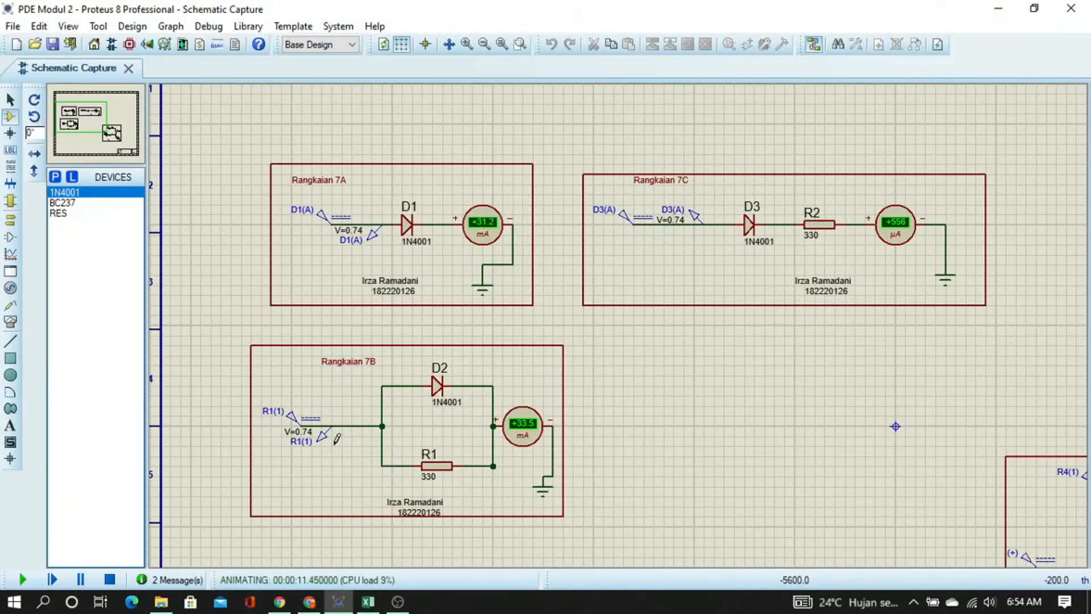
pyautogui.middleClick(868, 507)
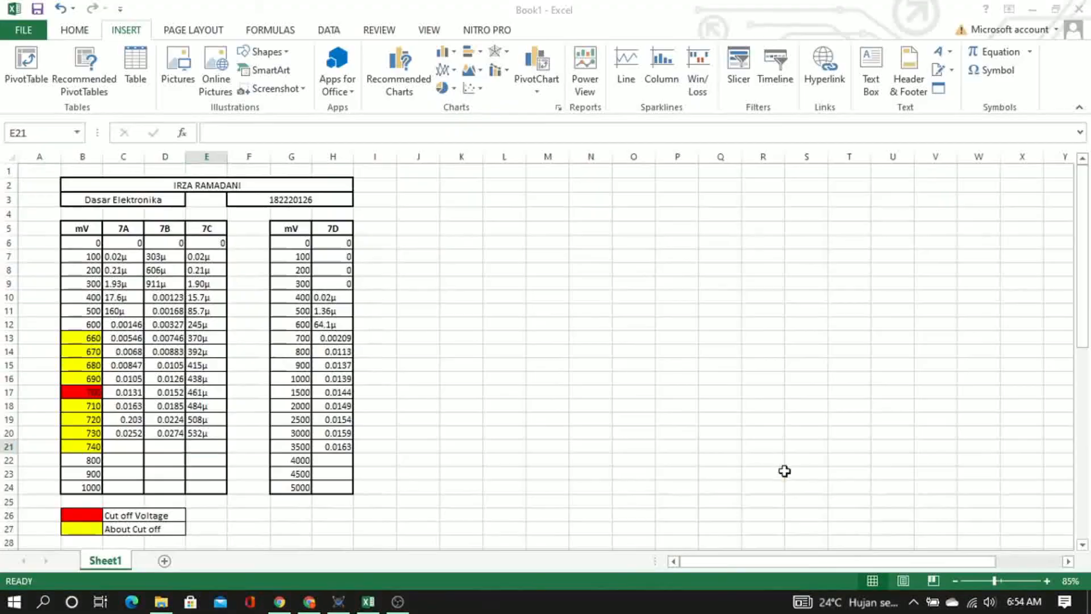
pyautogui.hotkey('alt', 'Tab')
pyautogui.write('5')
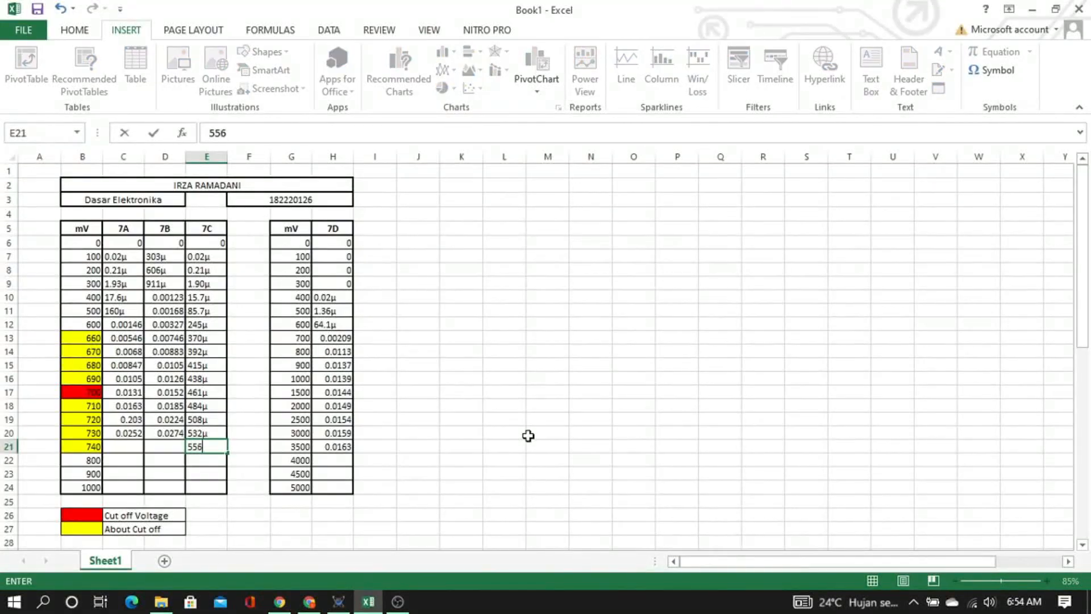
pyautogui.press('Left')
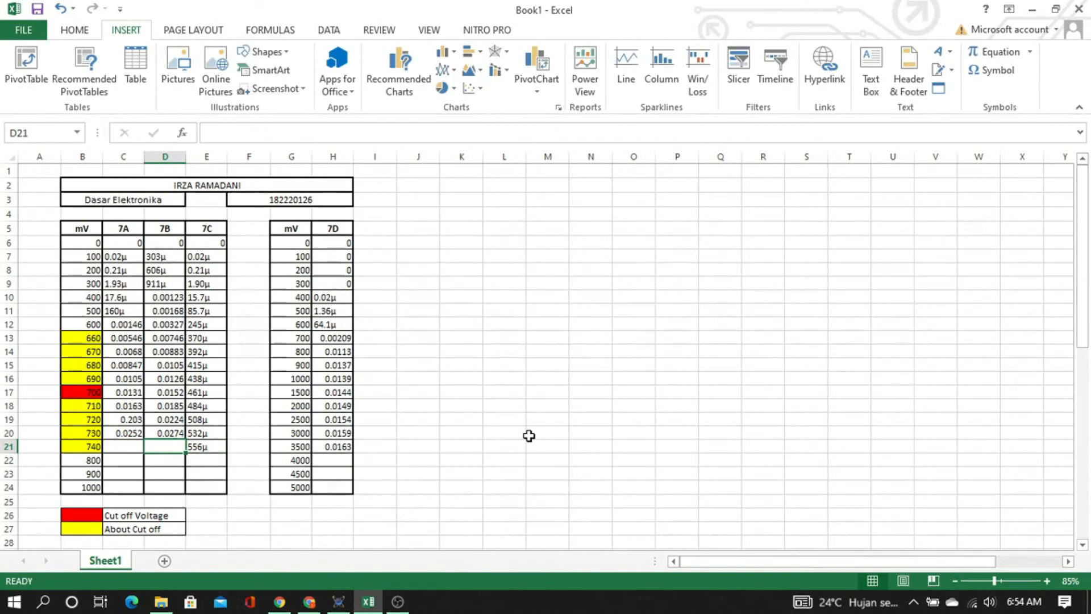
# Check the circuit 7B ammeter in Proteus and enter 0.0335 as the 7B reading for 740 mV in Excel
pyautogui.hotkey('alt', 'Tab')
pyautogui.hotkey('alt', 'Tab')
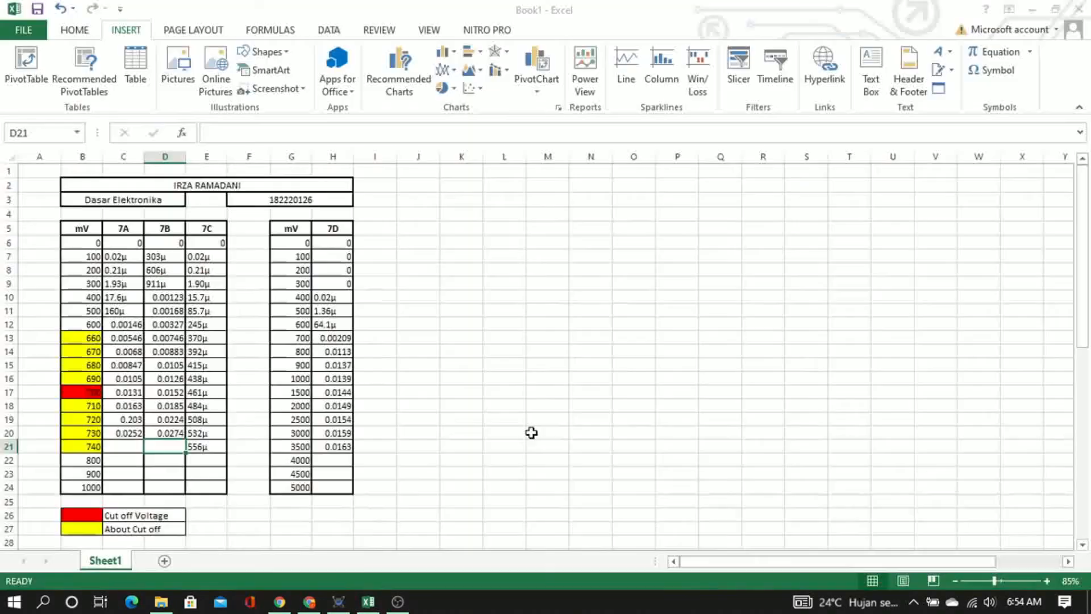
pyautogui.write('0.')
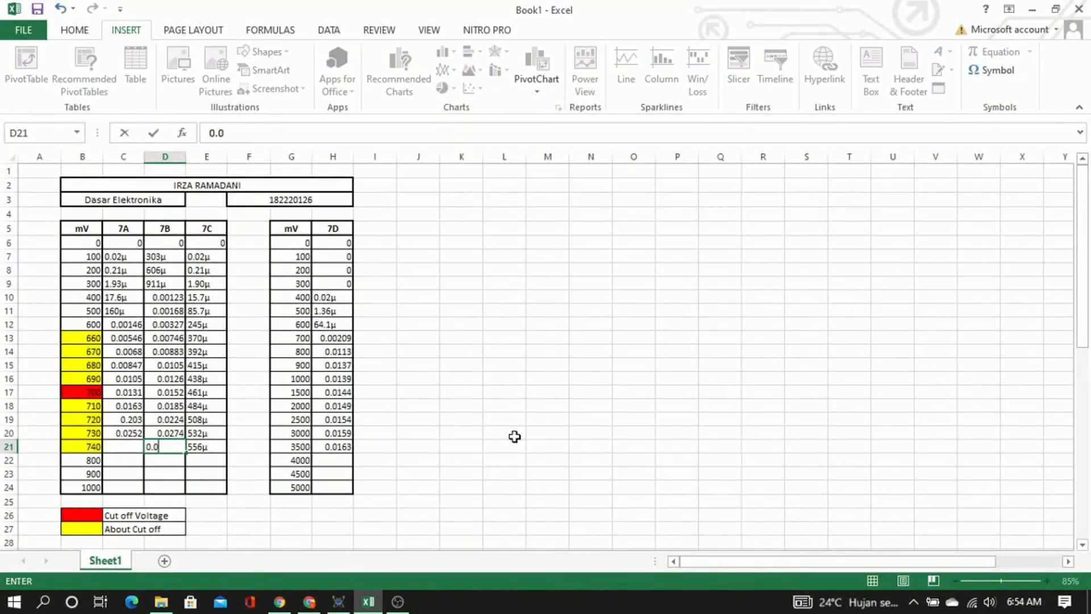
pyautogui.write('0335')
pyautogui.press('Left')
# Check the circuit 7A ammeter in Proteus and enter 0.0312 as the 7A reading for 740 mV in Excel
pyautogui.hotkey('alt', 'Tab')
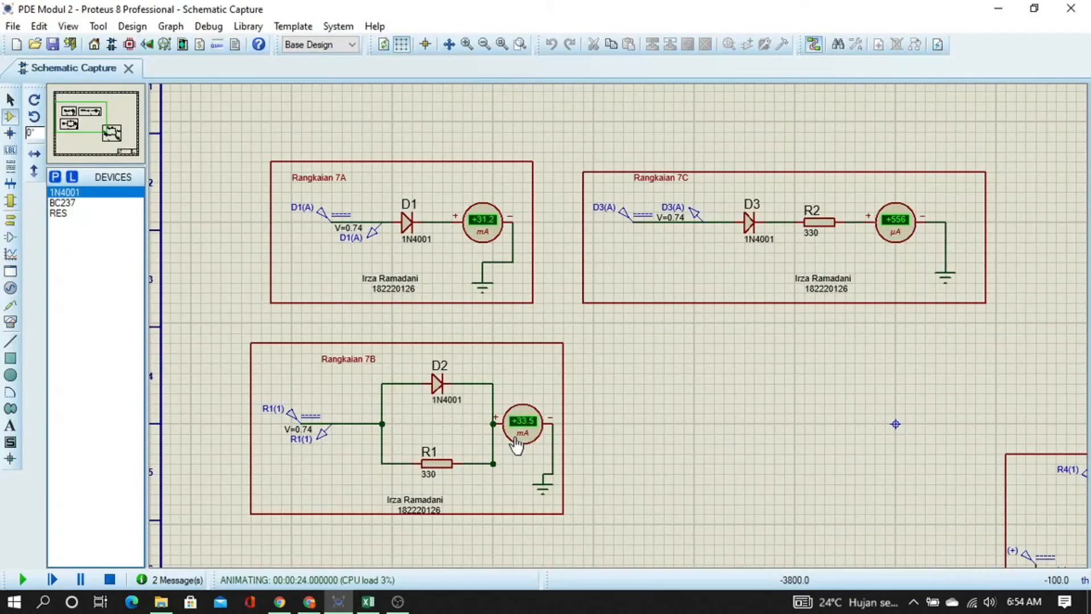
pyautogui.hotkey('alt', 'Tab')
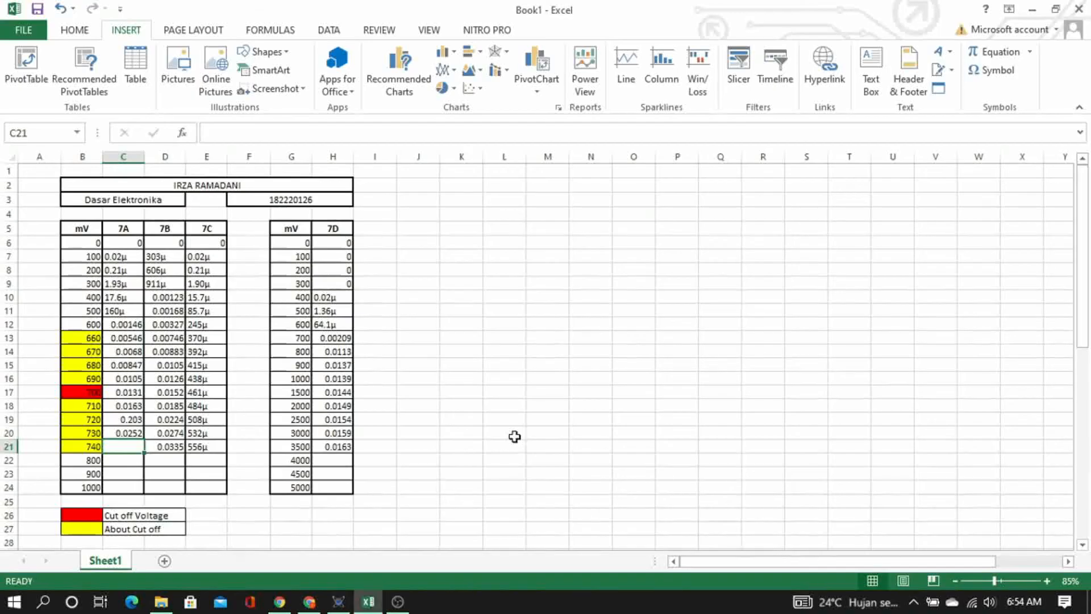
pyautogui.write('0.0312')
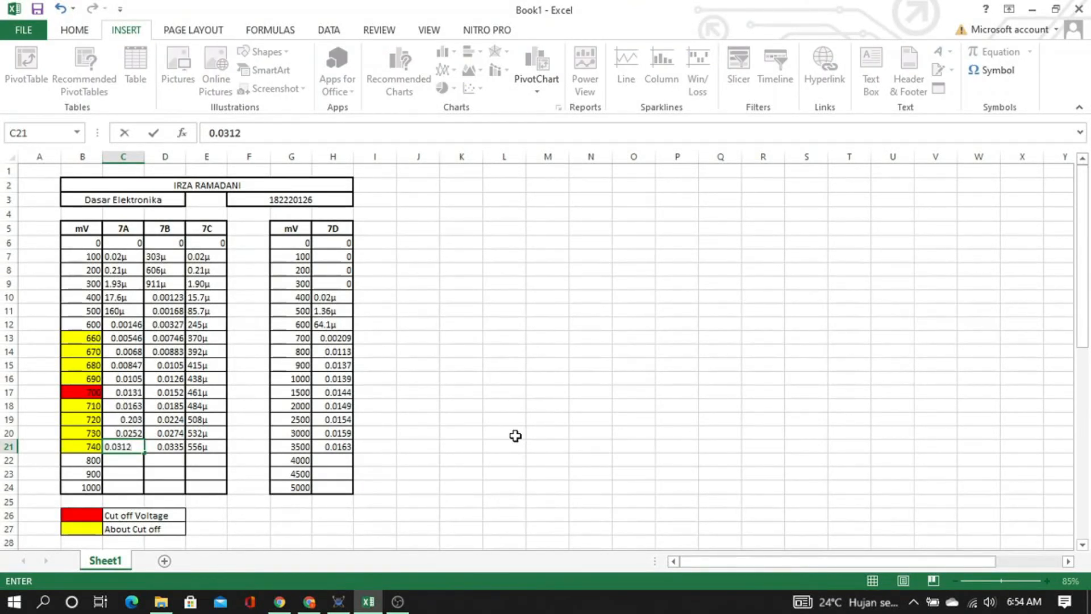
pyautogui.press('Return')
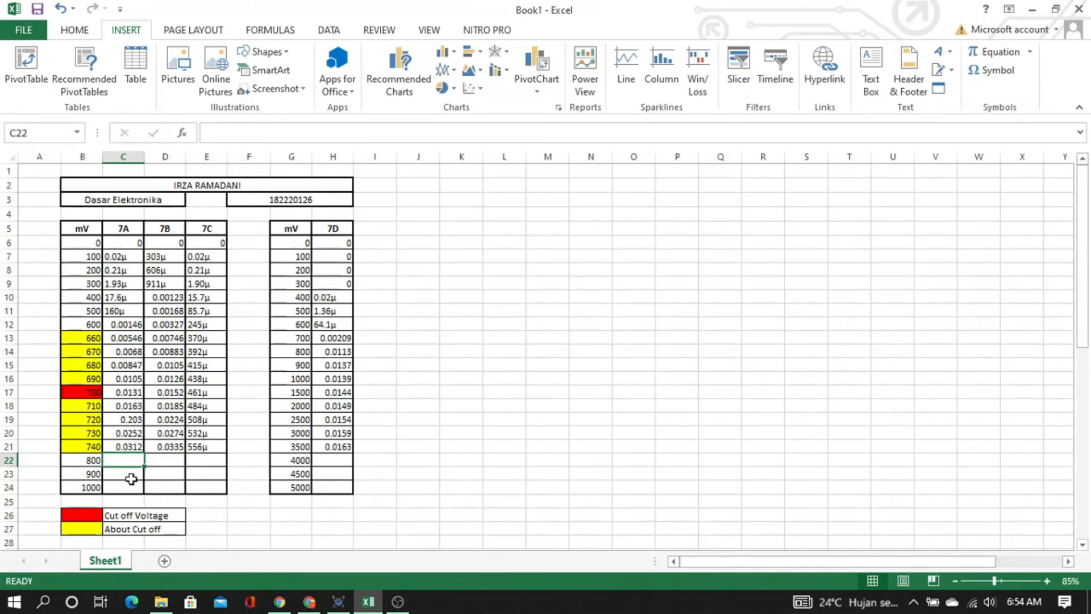
# Check the next source voltages in the Excel table, stop the Proteus simulation and set the circuit 7B DC generator to 800m volts
pyautogui.click(91, 462)
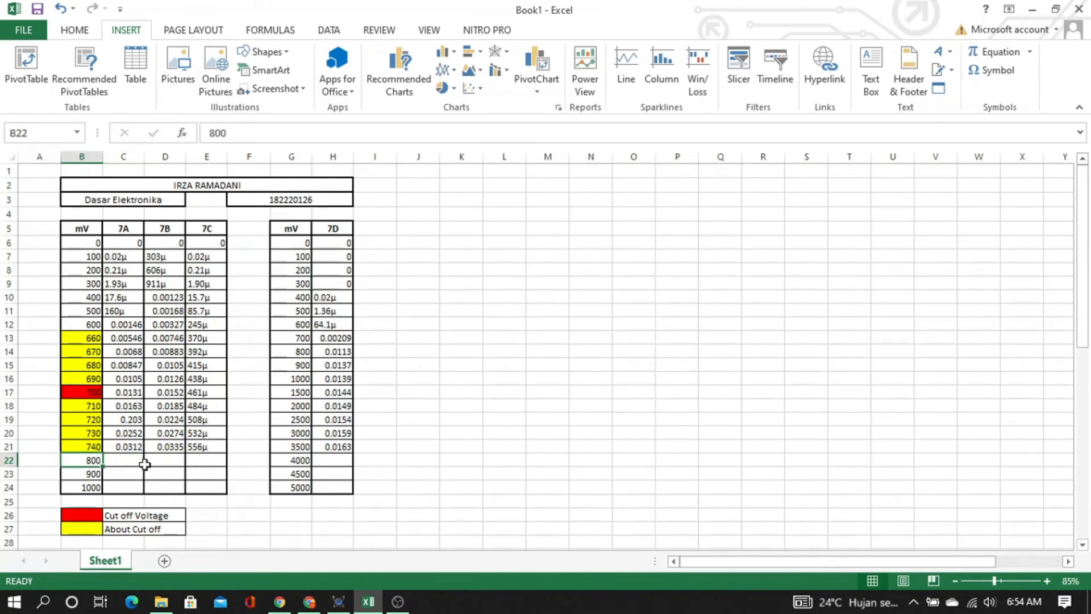
pyautogui.click(292, 463)
pyautogui.hotkey('alt', 'Tab')
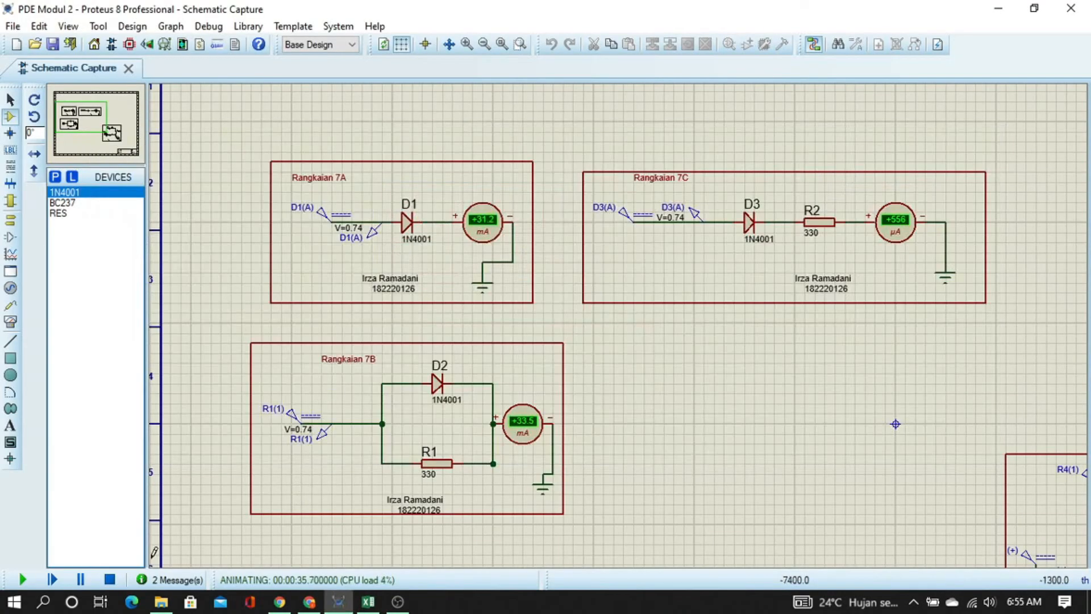
pyautogui.click(110, 579)
pyautogui.doubleClick(301, 420)
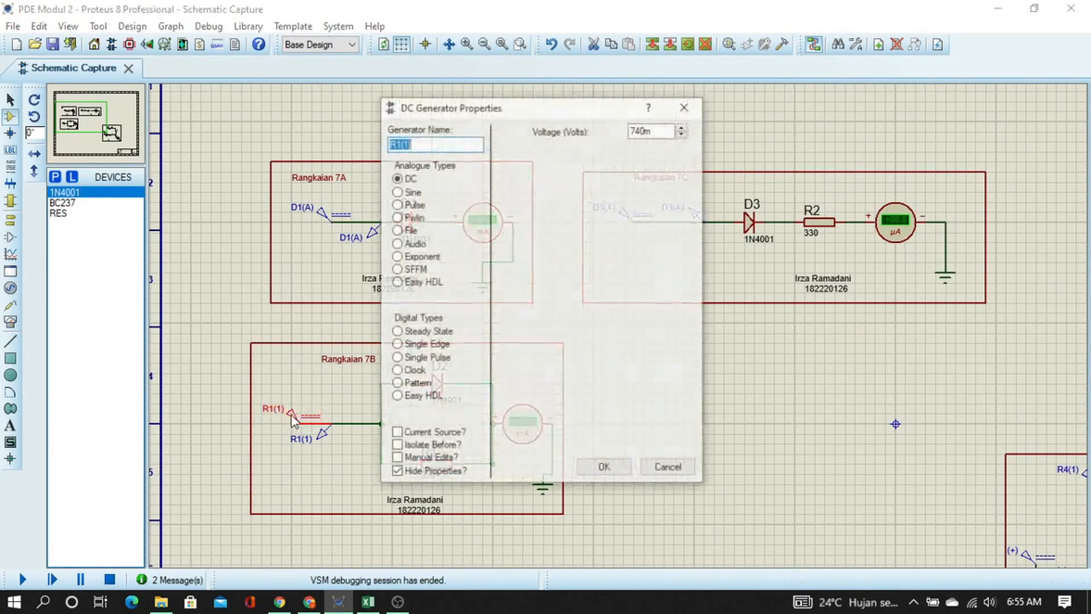
pyautogui.click(646, 130)
pyautogui.click(642, 131)
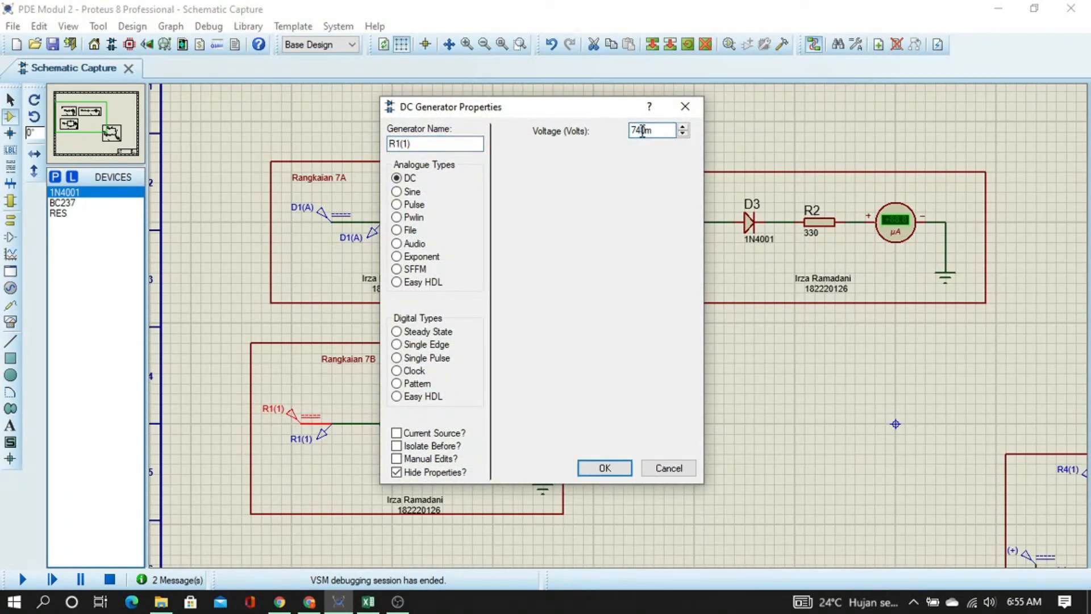
pyautogui.press('Return')
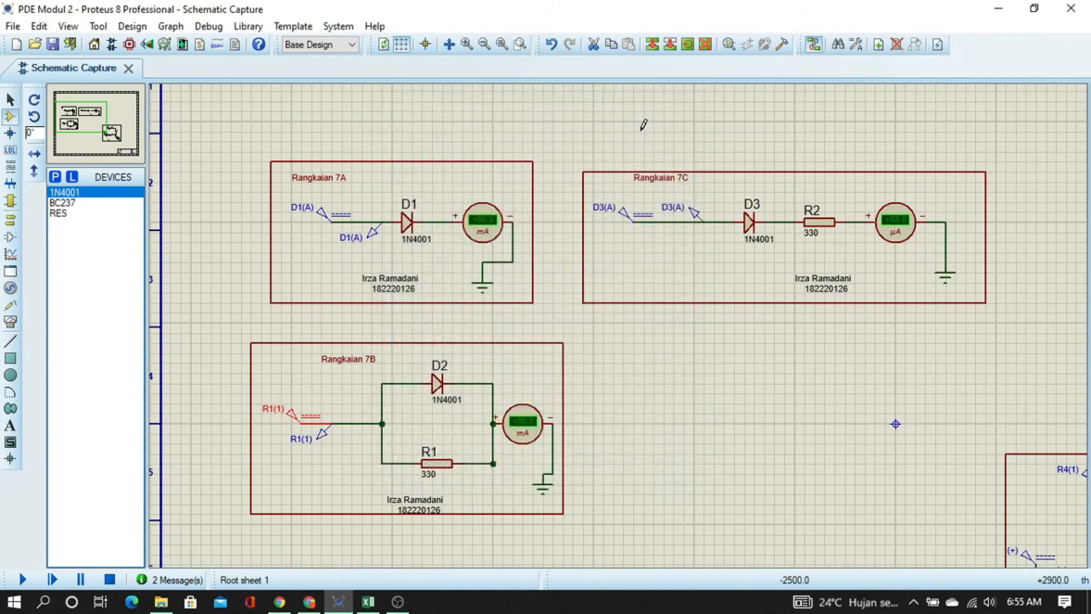
# Set the DC generators of circuits 7A and 7C to 800m volts each
pyautogui.doubleClick(323, 221)
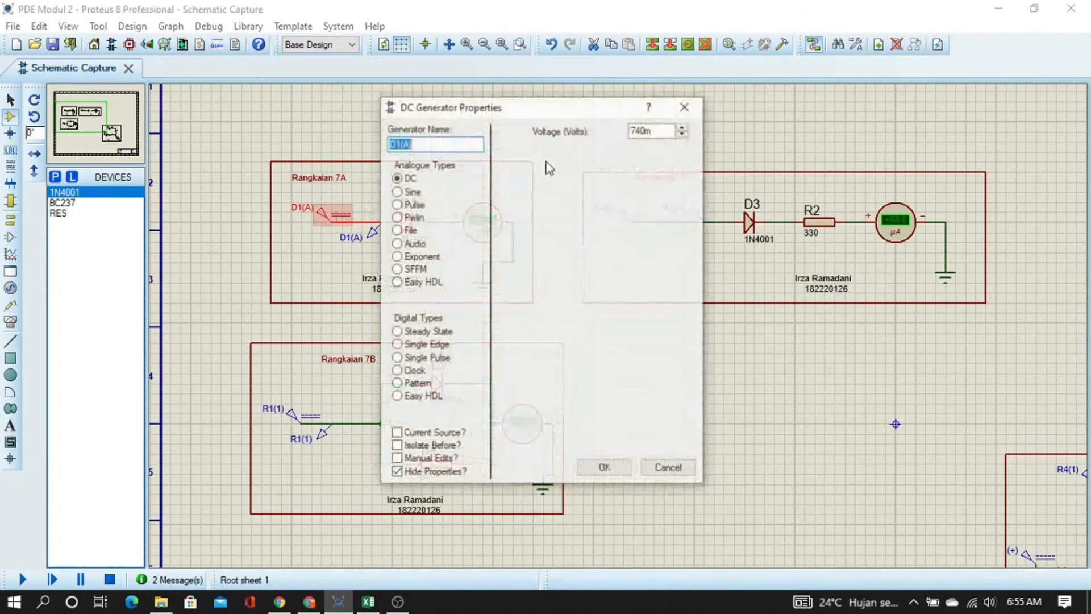
pyautogui.click(640, 131)
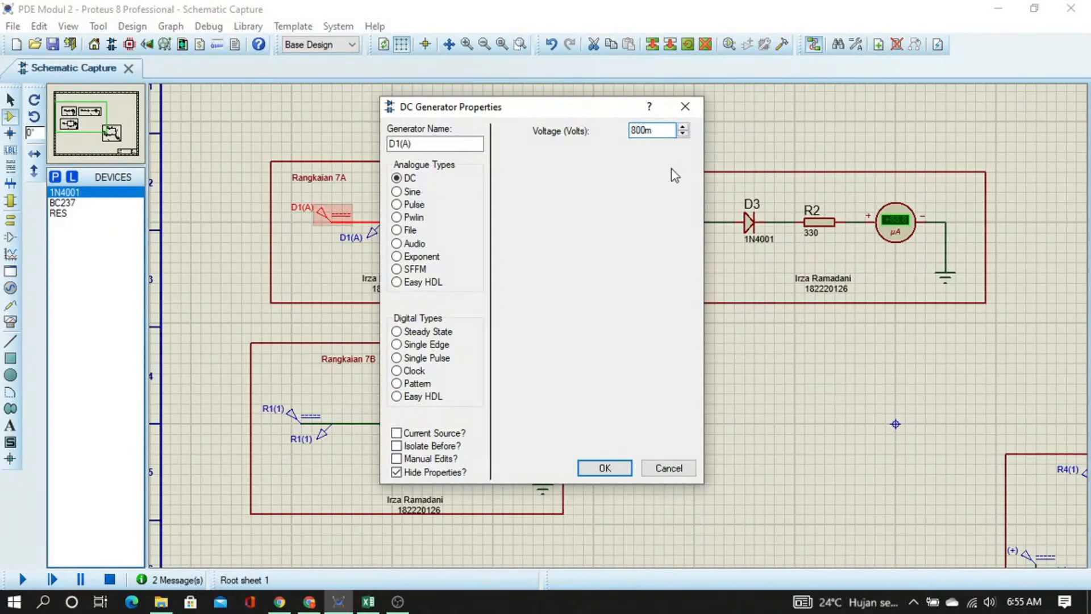
pyautogui.press('Return')
pyautogui.doubleClick(627, 219)
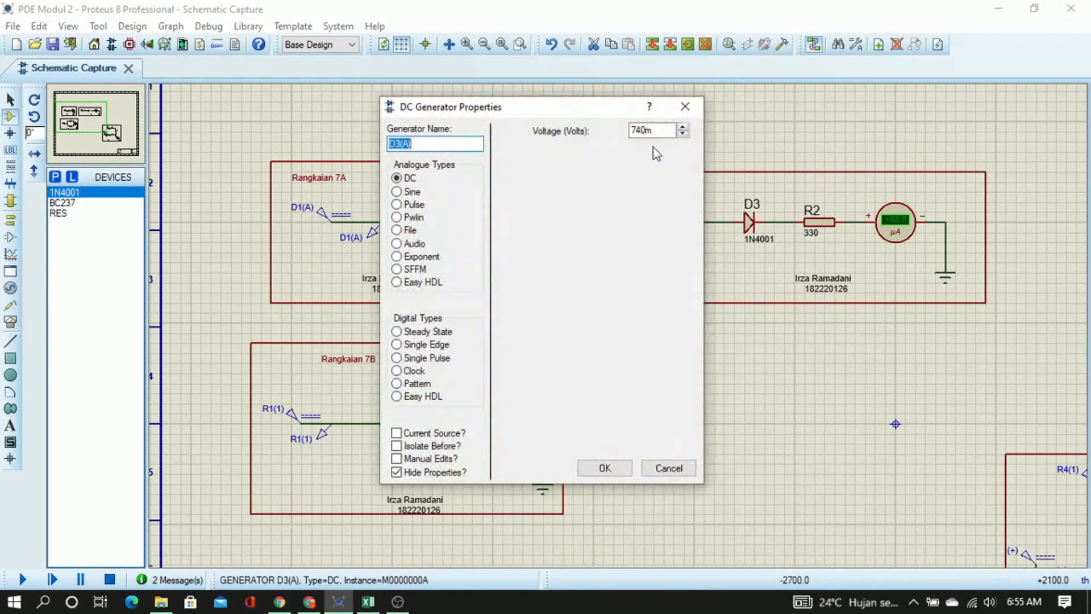
pyautogui.click(659, 130)
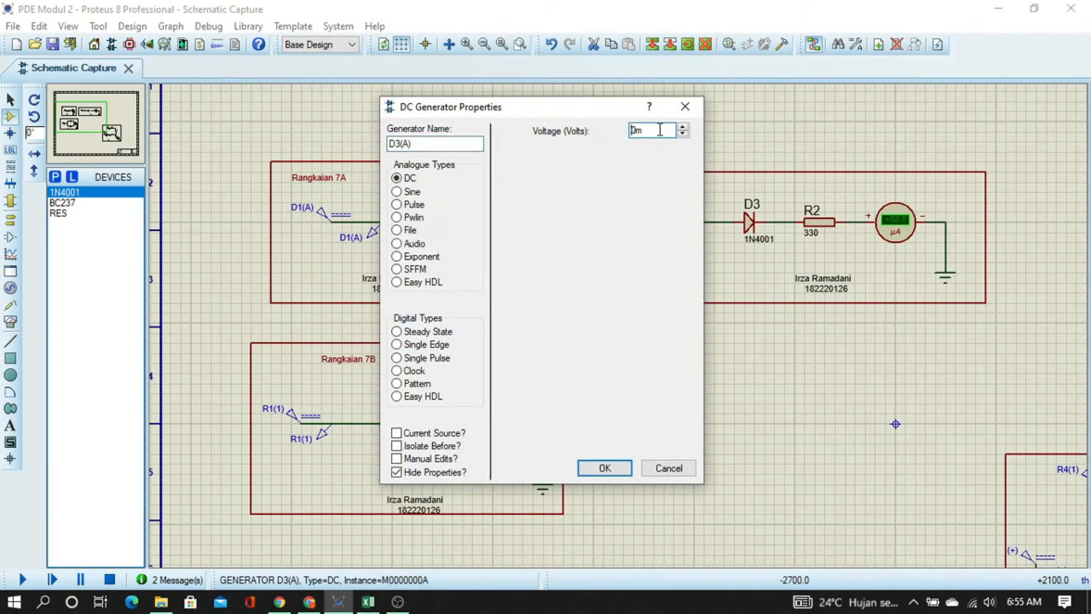
pyautogui.press('Return')
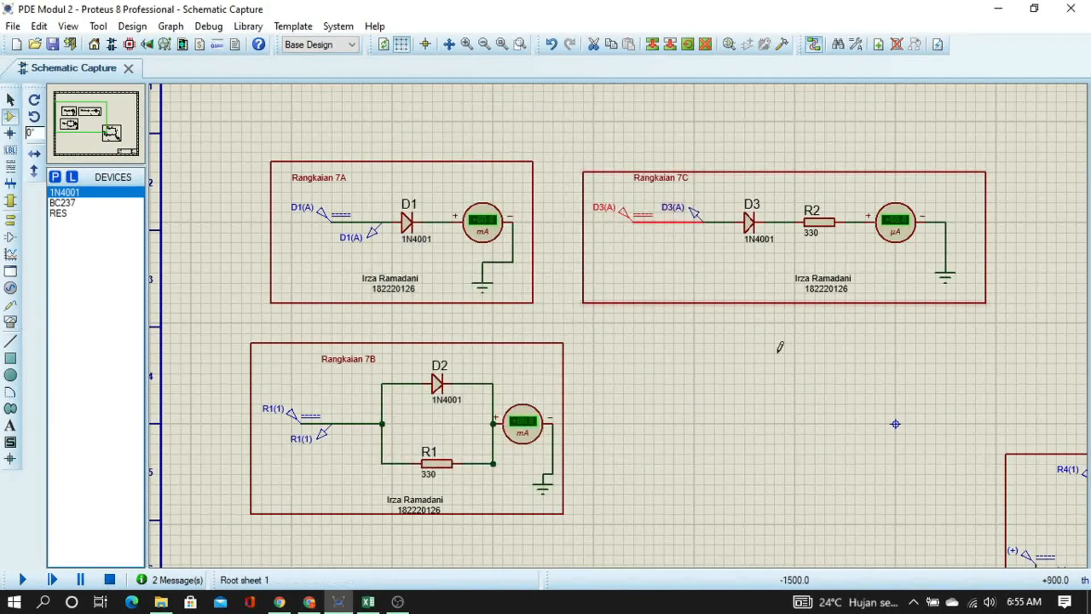
# Set the base-side DC generator (+) of circuit 7D to 4 volts
pyautogui.moveTo(894, 421); pyautogui.dragTo(476, 234)
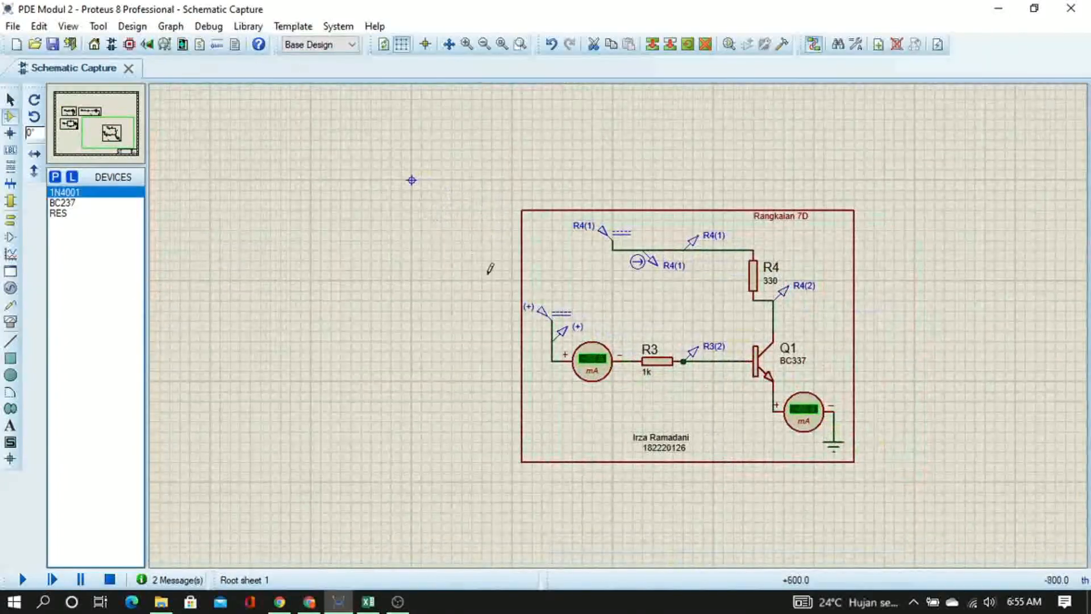
pyautogui.doubleClick(548, 311)
pyautogui.click(636, 130)
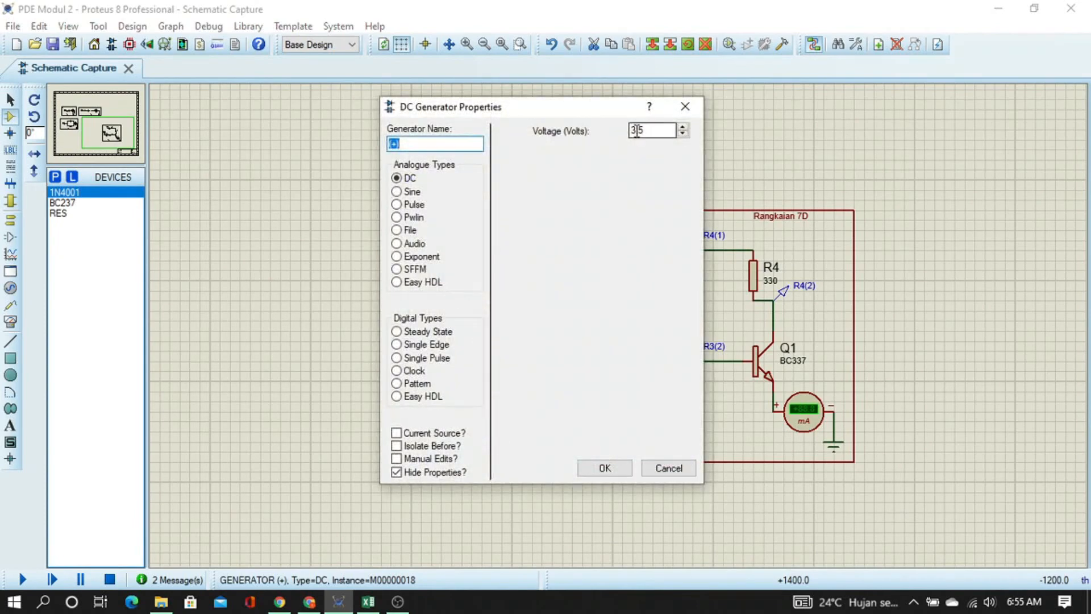
pyautogui.doubleClick(646, 130)
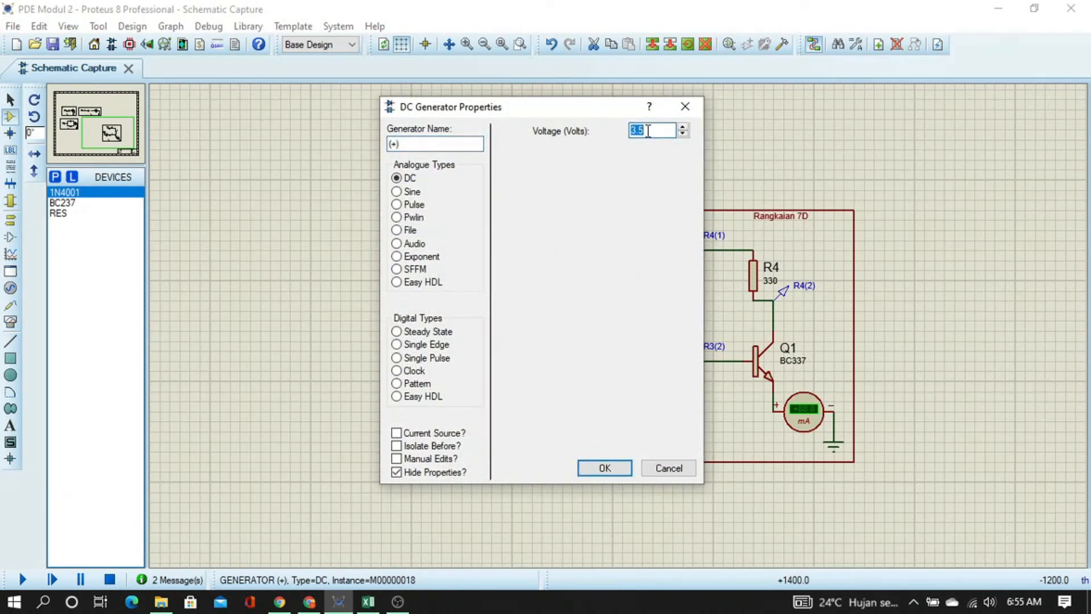
pyautogui.write('4')
pyautogui.press('Return')
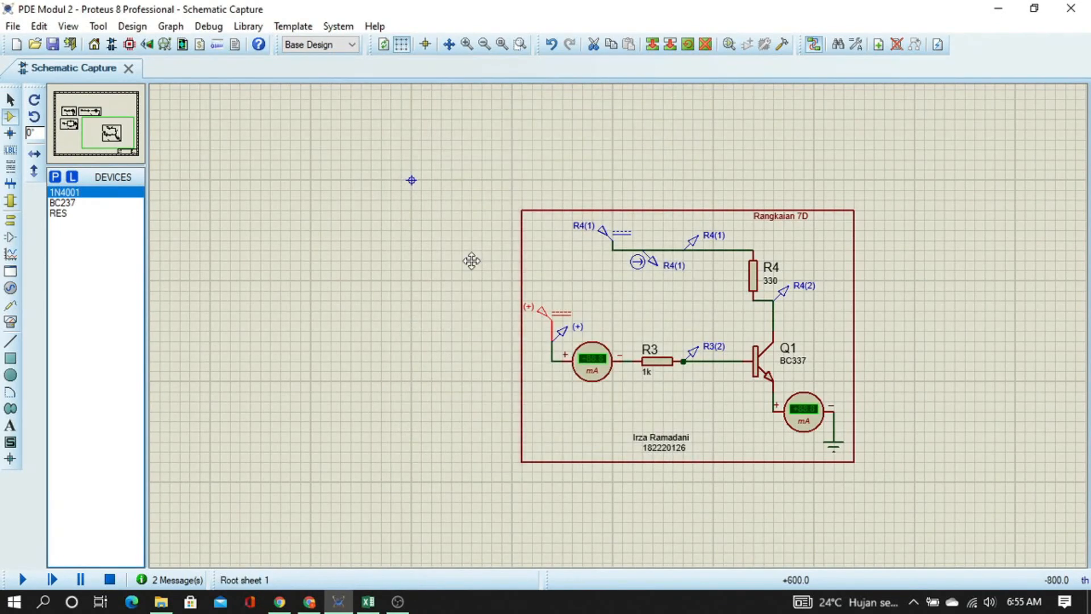
# Run the simulation, check the emitter ammeter of circuit 7D and enter 0.0168 as the 7D reading for 4000 mV in Excel
pyautogui.moveTo(469, 258); pyautogui.dragTo(941, 504)
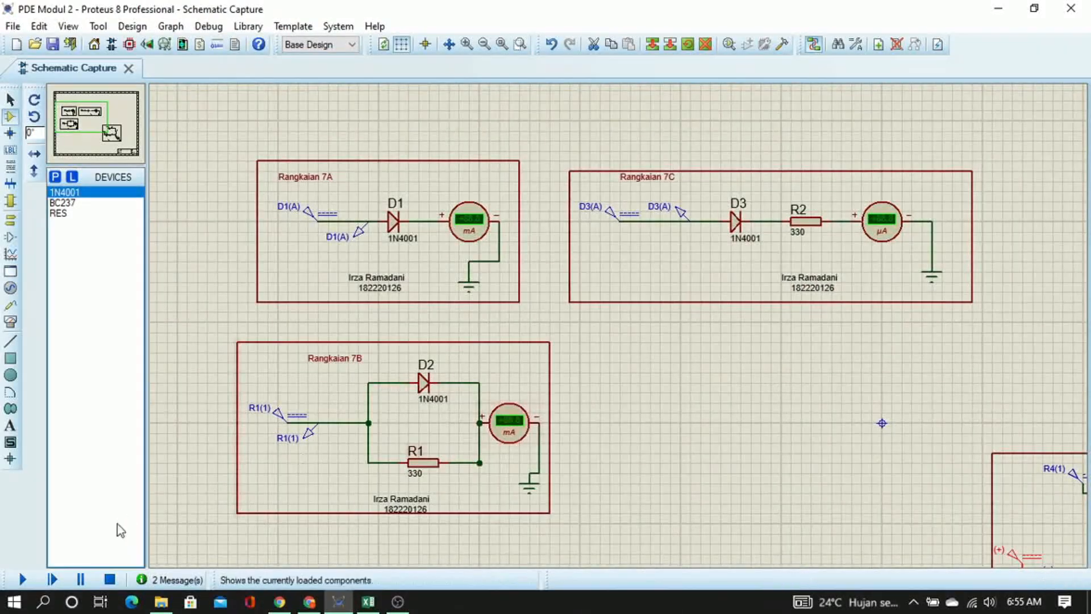
pyautogui.click(23, 577)
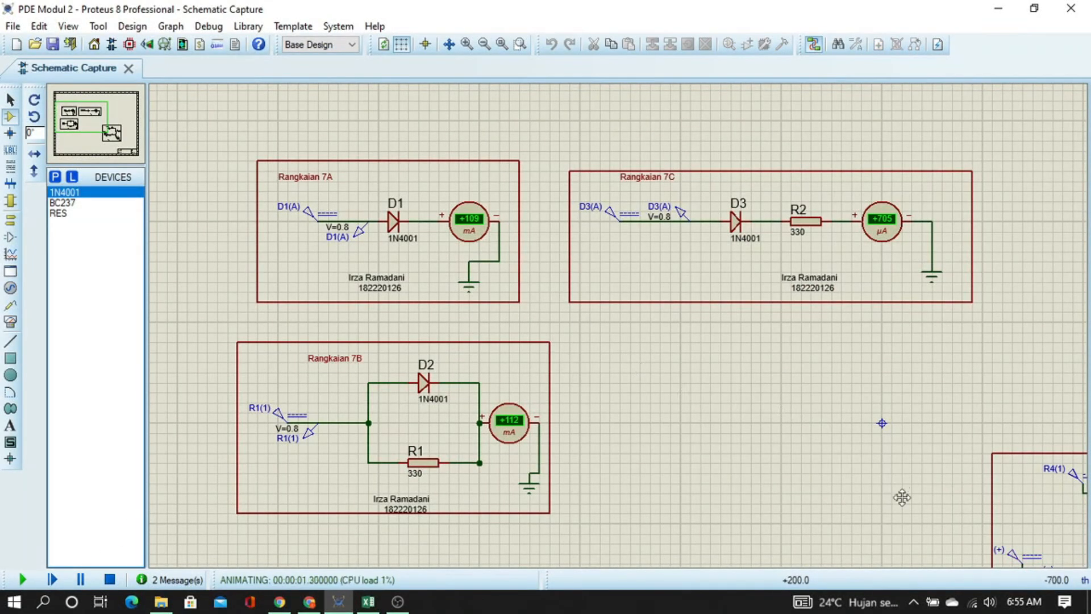
pyautogui.moveTo(901, 494); pyautogui.dragTo(478, 290)
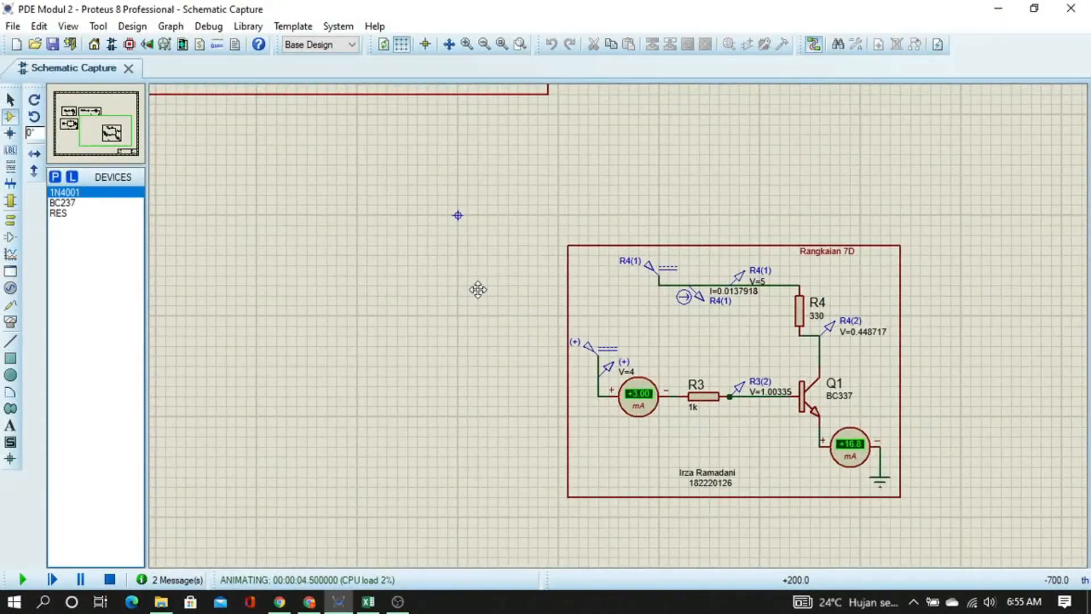
pyautogui.hotkey('alt', 'Tab')
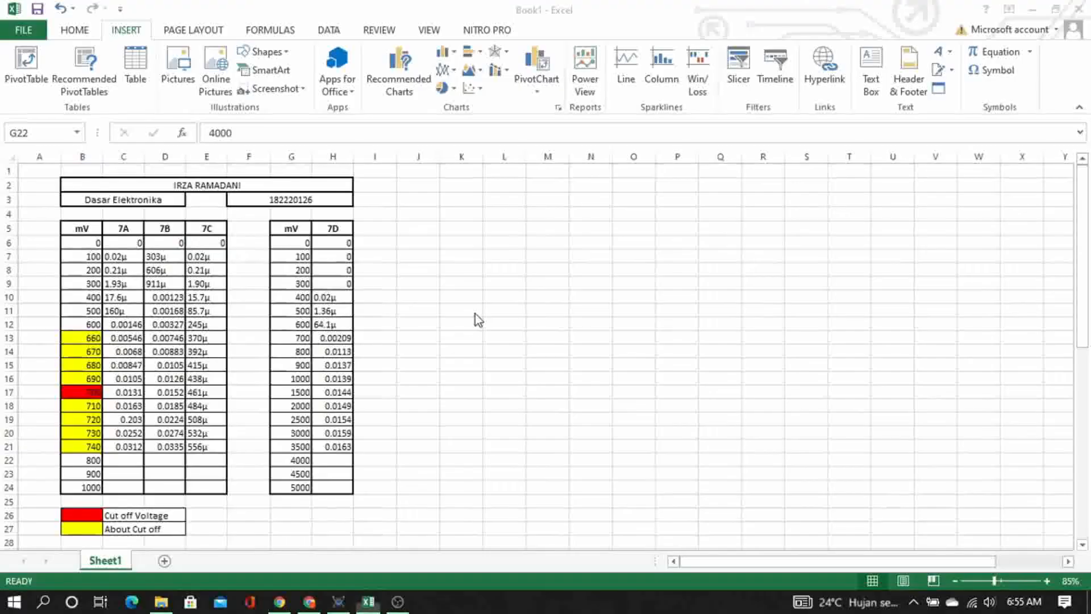
pyautogui.click(338, 458)
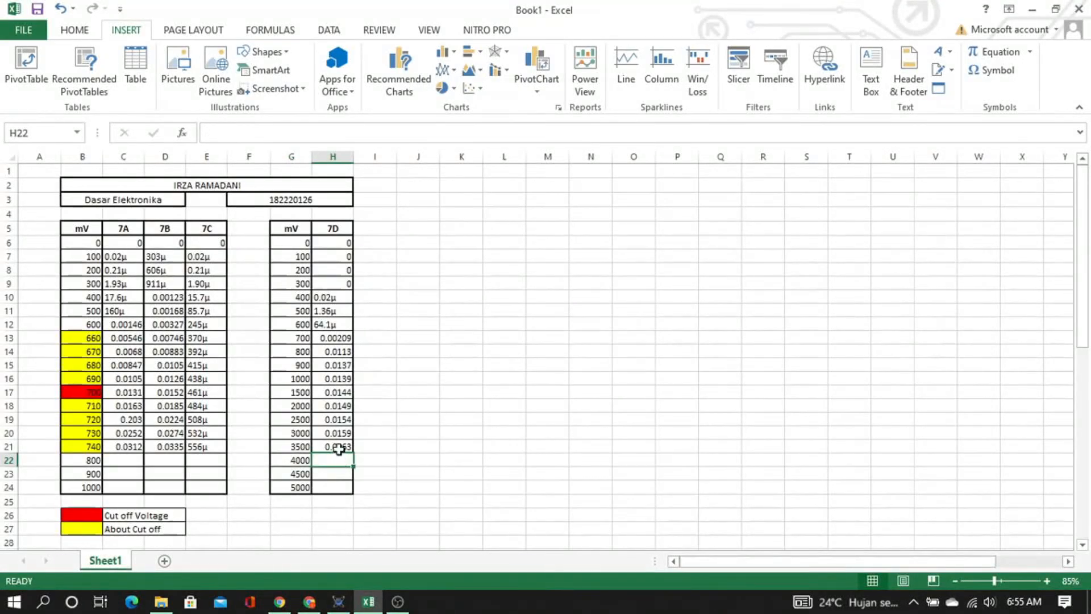
pyautogui.hotkey('alt', 'Tab')
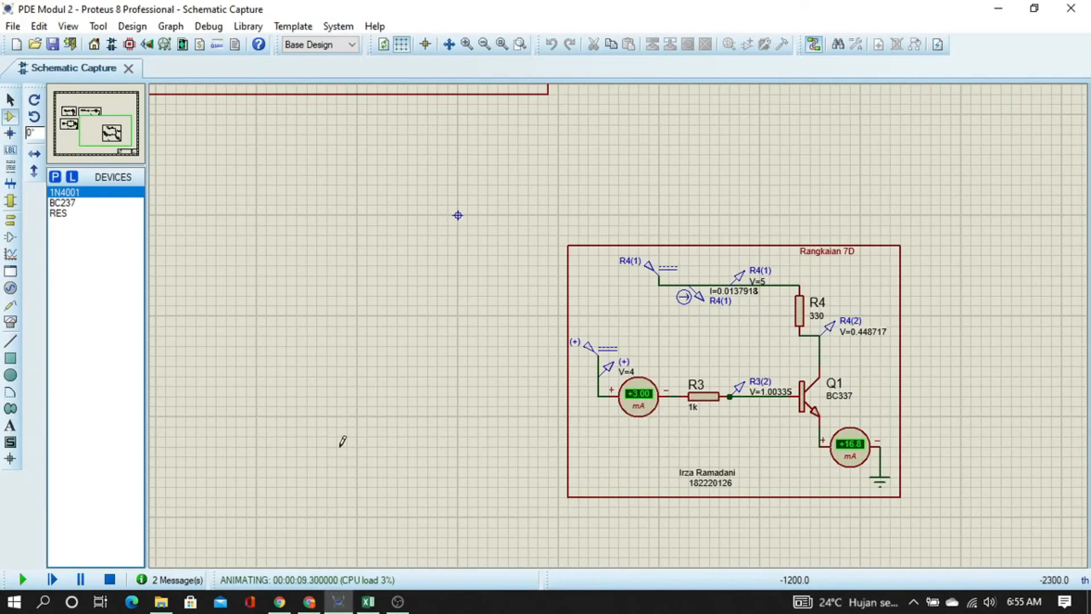
pyautogui.hotkey('alt', 'Tab')
pyautogui.write('0')
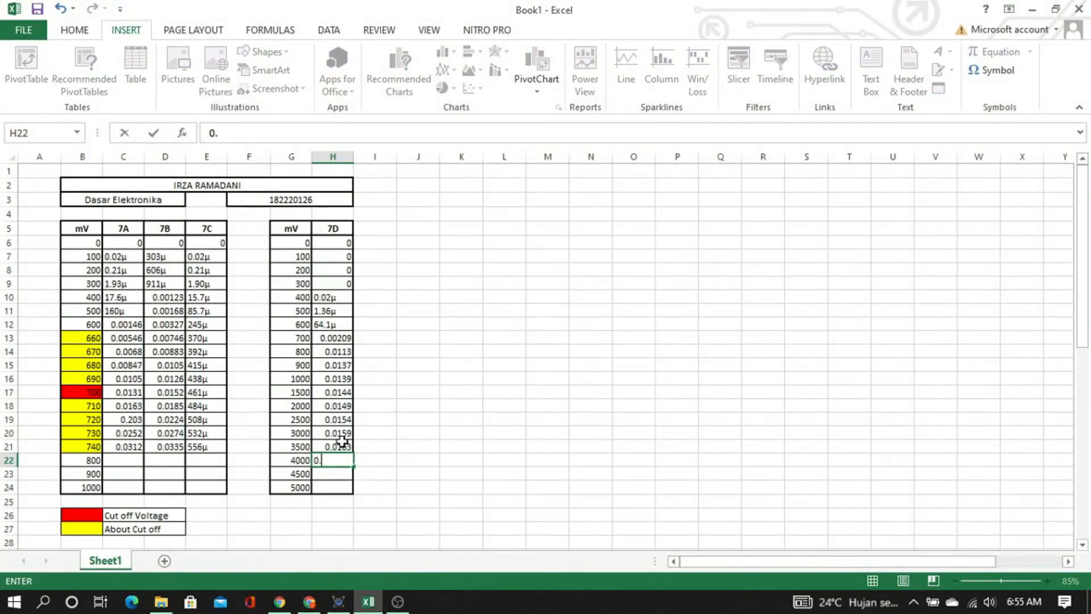
pyautogui.write('.0168')
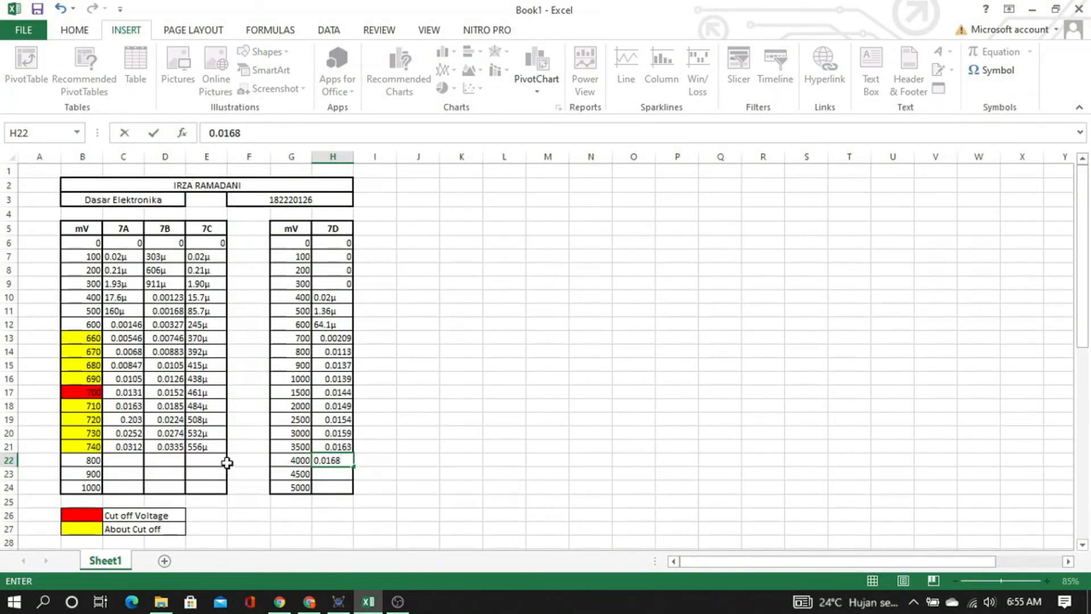
pyautogui.click(208, 460)
# Check the circuit 7C ammeter in Proteus and enter 705µ as the 7C reading for 800 mV in Excel
pyautogui.hotkey('alt', 'Tab')
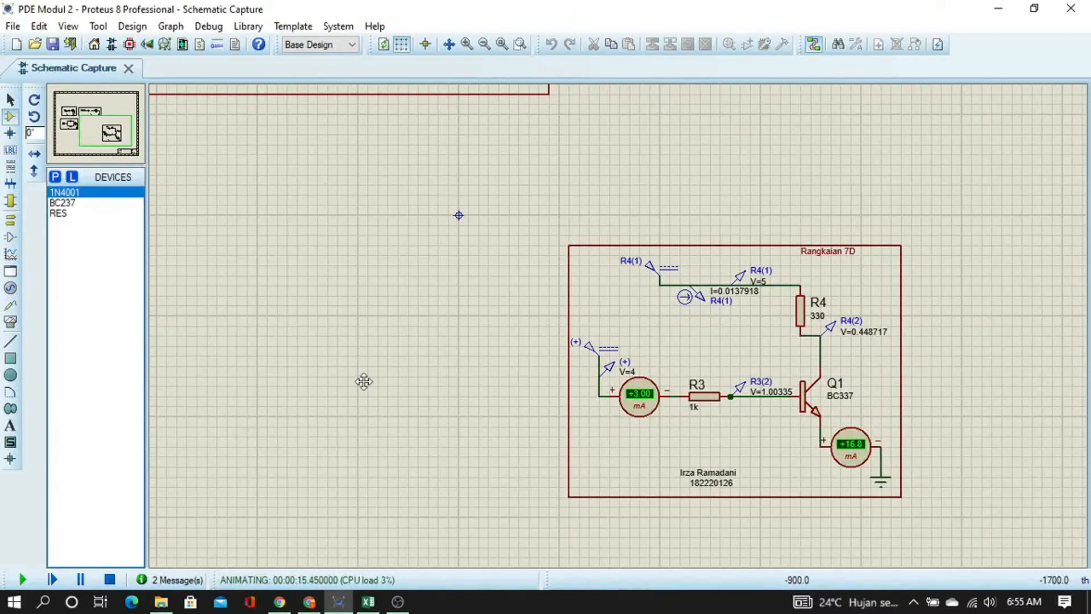
pyautogui.moveTo(363, 380); pyautogui.dragTo(760, 534)
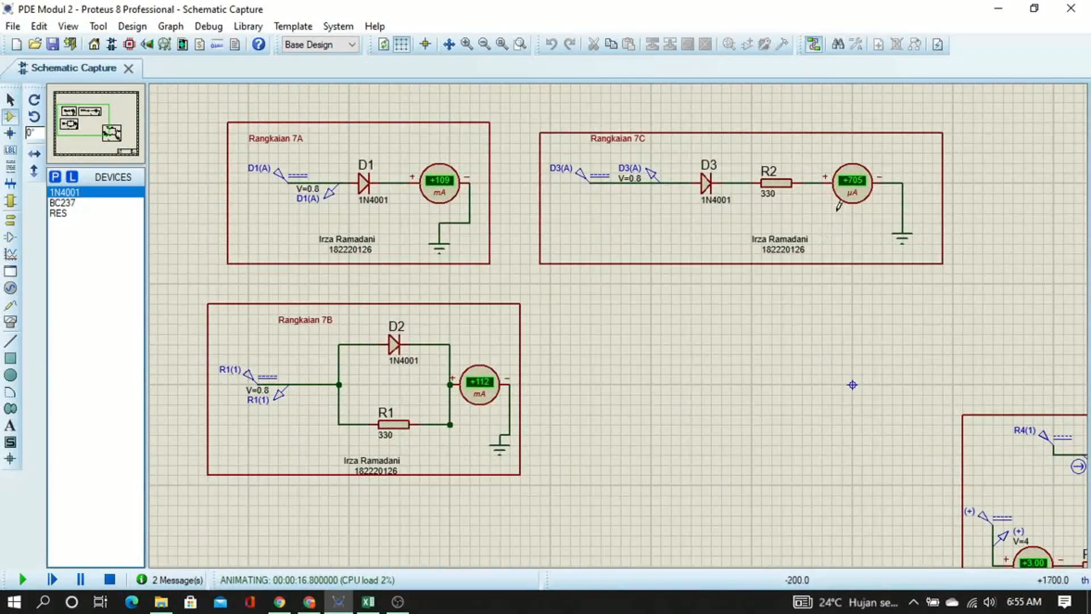
pyautogui.hotkey('alt', 'Tab')
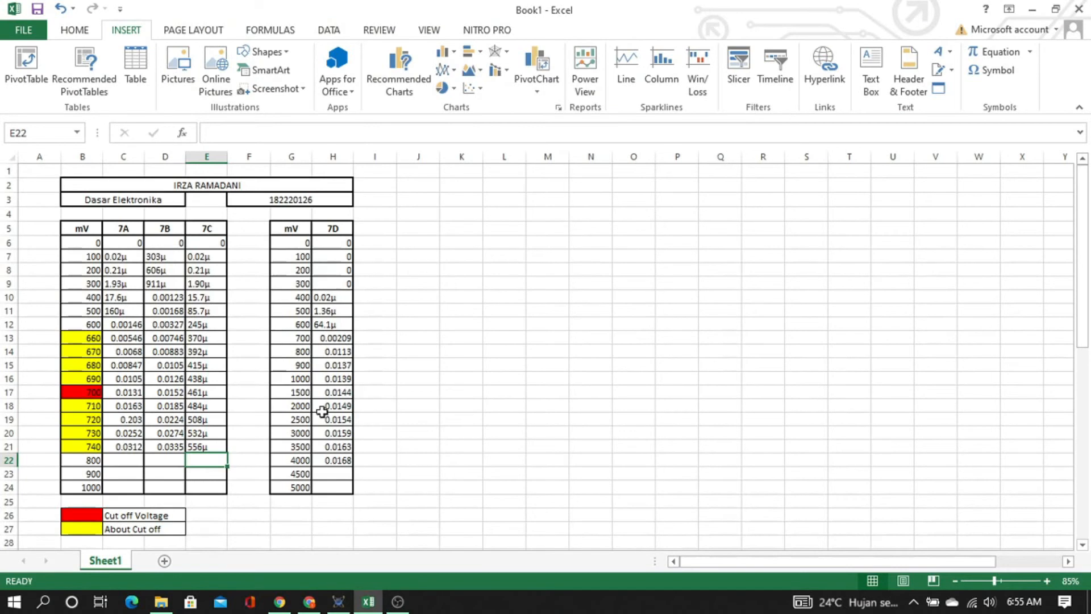
pyautogui.write('705')
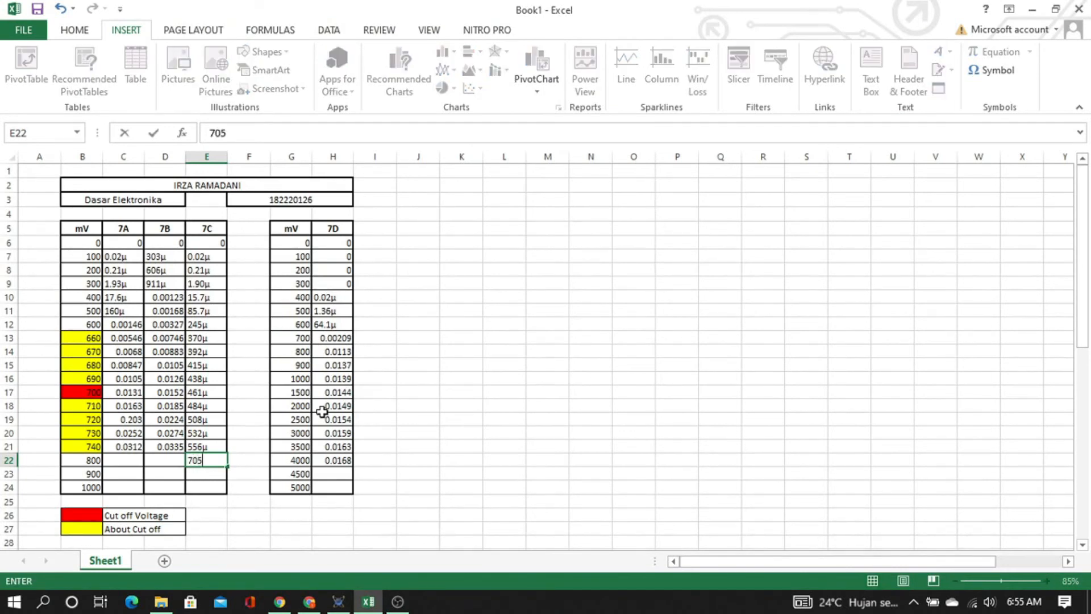
pyautogui.write('µ')
pyautogui.press('Left')
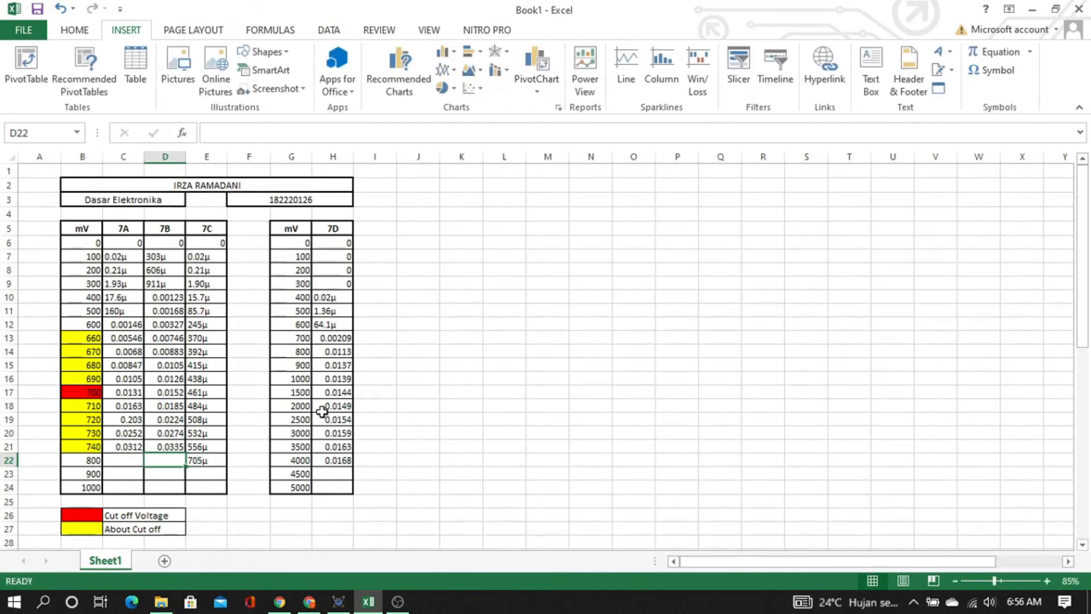
# Check the circuit 7B ammeter in Proteus and enter 0.112 as the 7B reading for 800 mV in Excel
pyautogui.hotkey('alt', 'Tab')
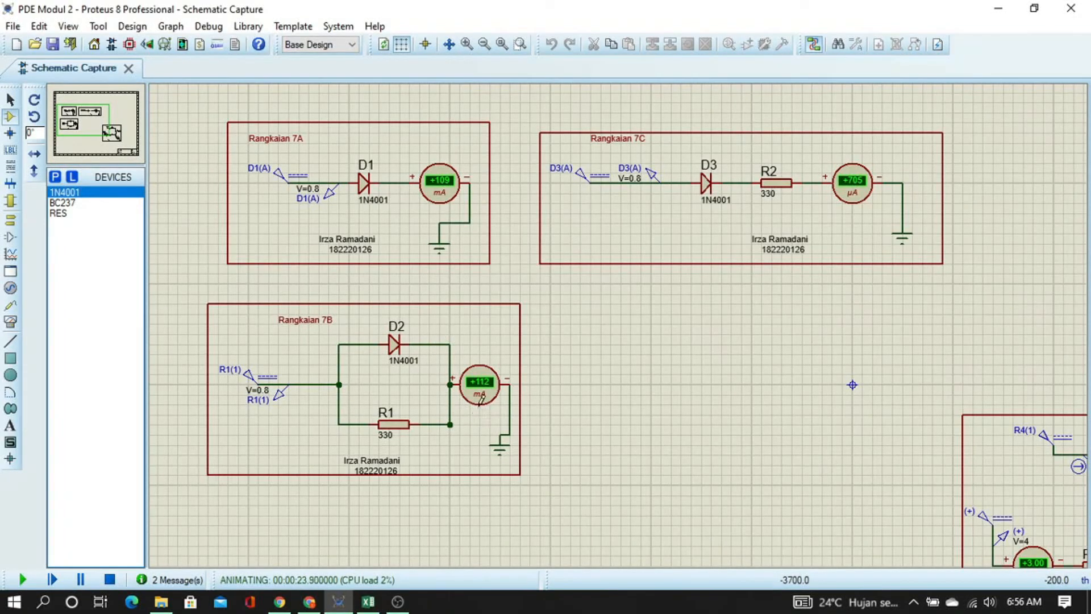
pyautogui.hotkey('alt', 'Tab')
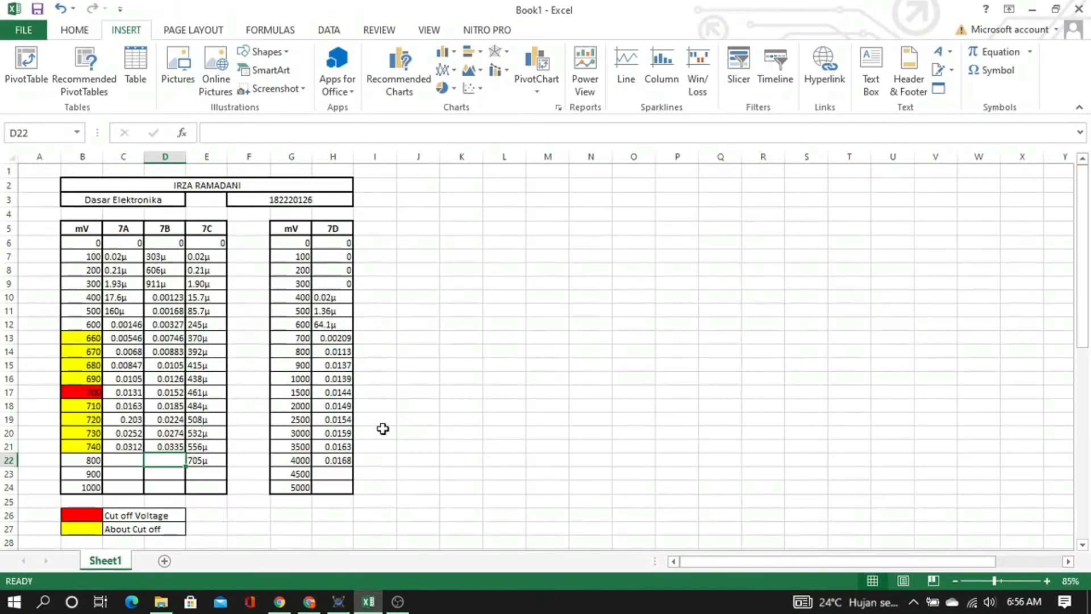
pyautogui.write('0.112')
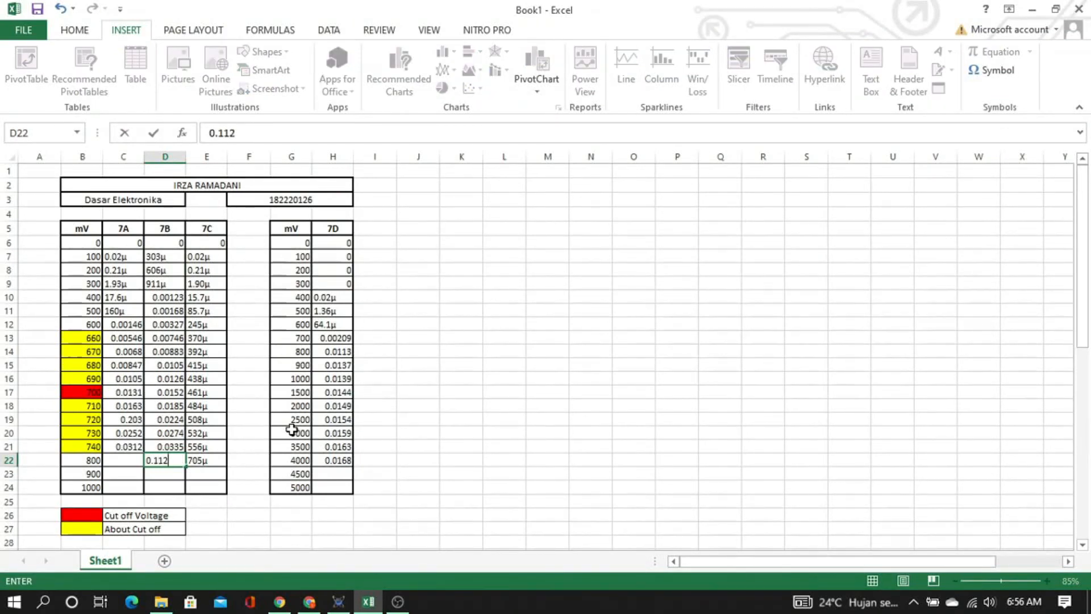
pyautogui.press('Left')
# Check the circuit 7A ammeter in Proteus and enter 0.109 as the 7A reading for 800 mV in Excel
pyautogui.hotkey('alt', 'Tab')
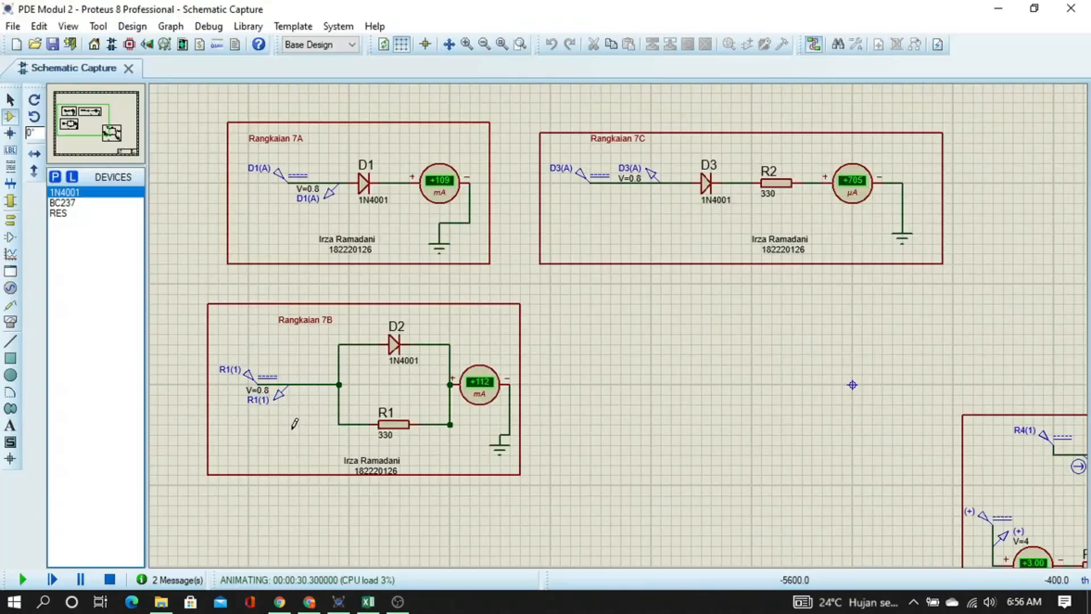
pyautogui.hotkey('alt', 'Tab')
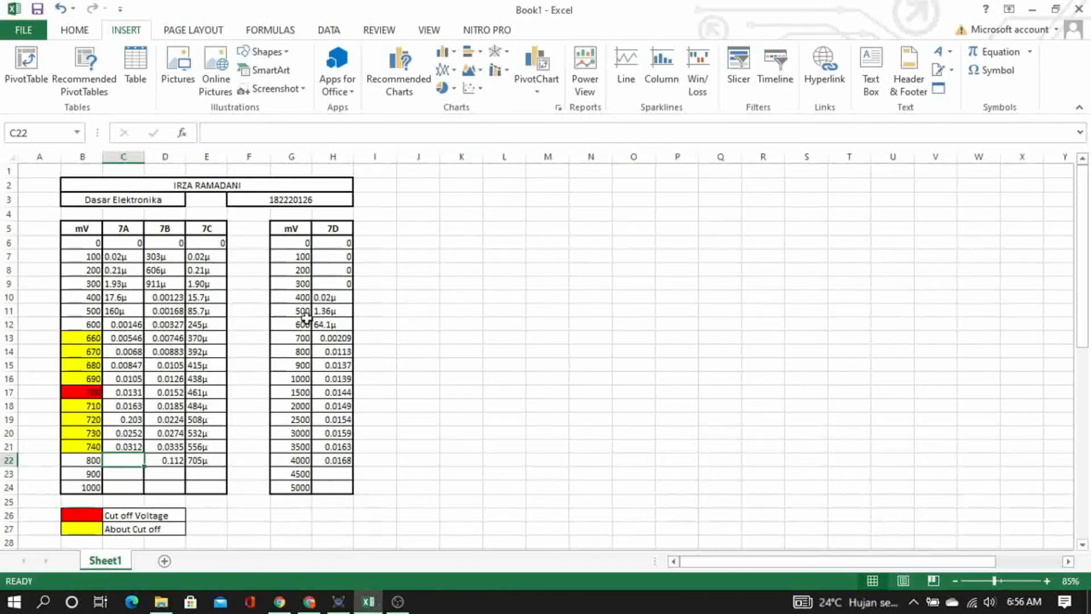
pyautogui.write('0.109')
pyautogui.press('Left')
# Switch to Proteus, stop the simulation and set the DC source voltage of circuit 7B to 900m
pyautogui.press('Down')
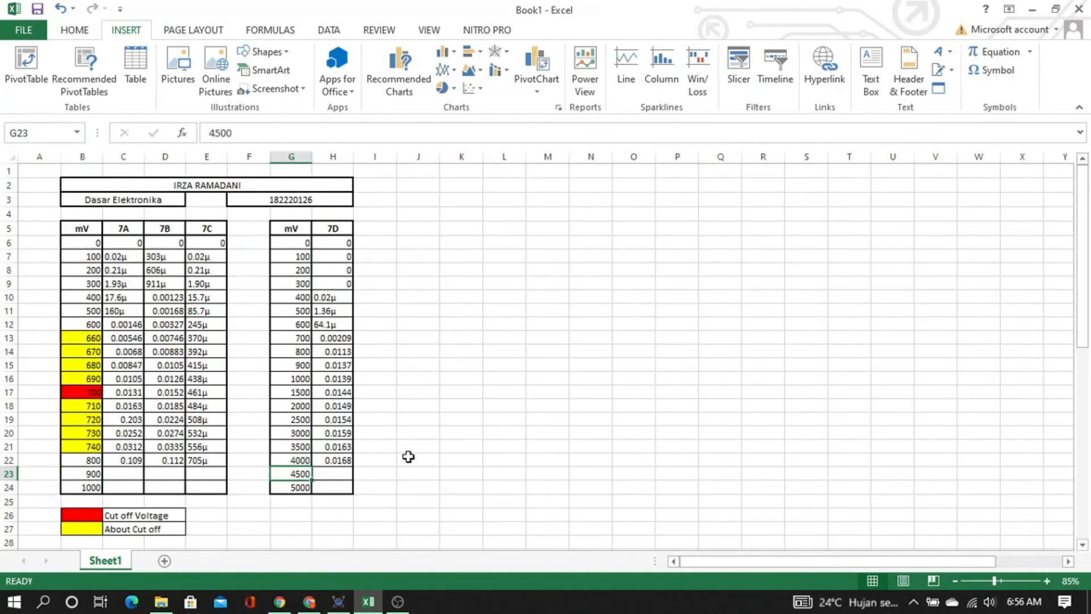
pyautogui.hotkey('alt', 'Tab')
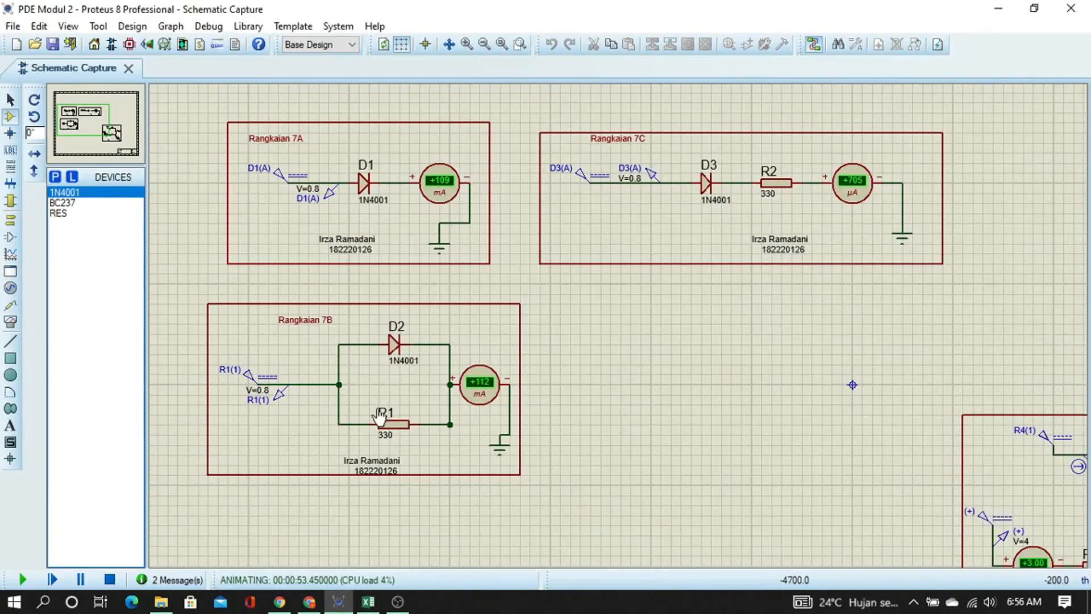
pyautogui.click(109, 579)
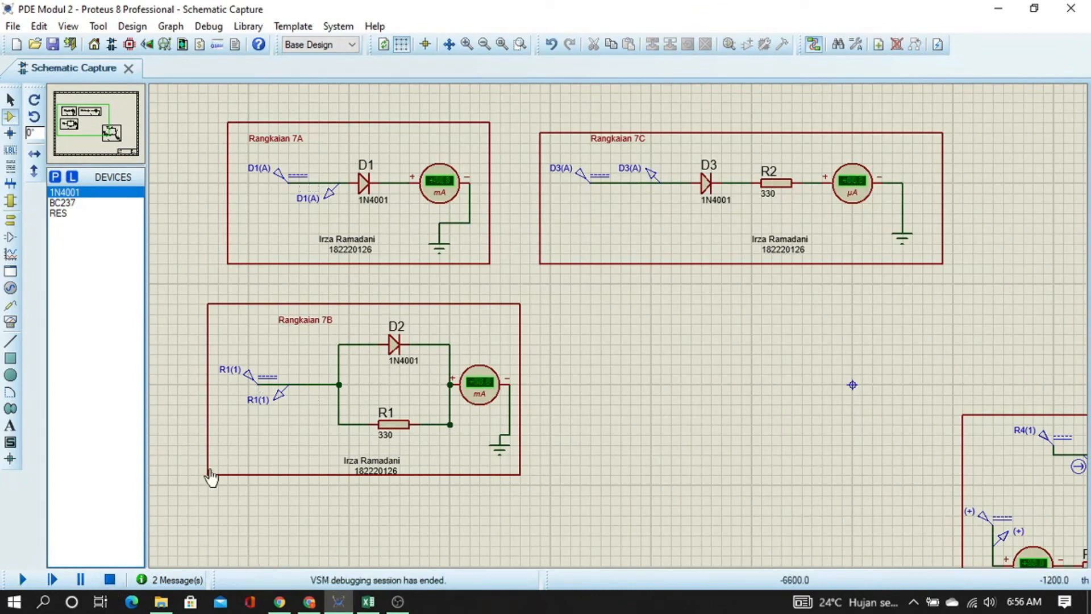
pyautogui.doubleClick(258, 384)
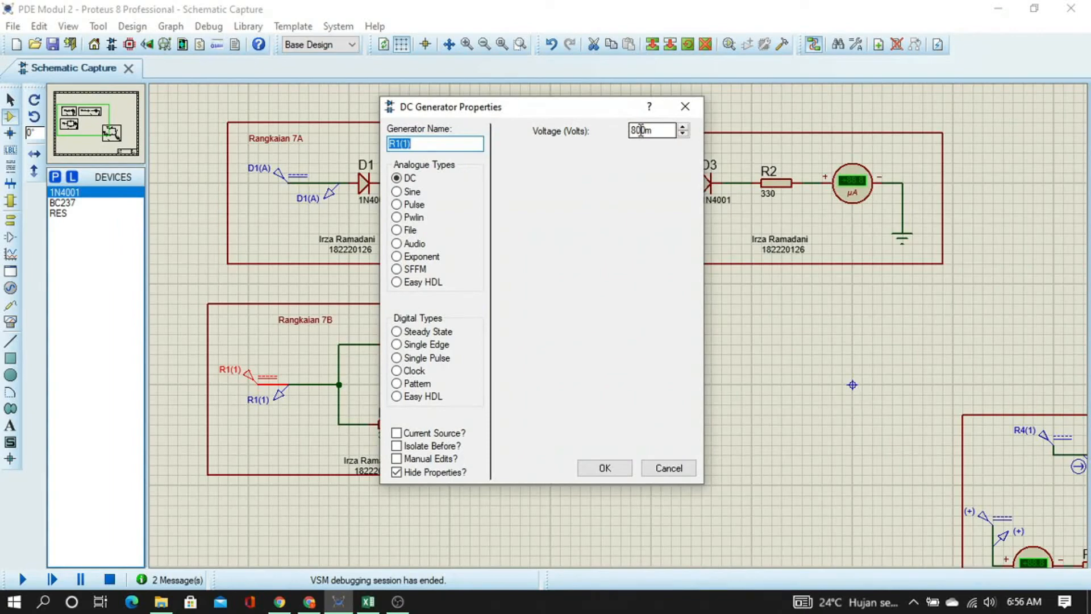
pyautogui.click(637, 130)
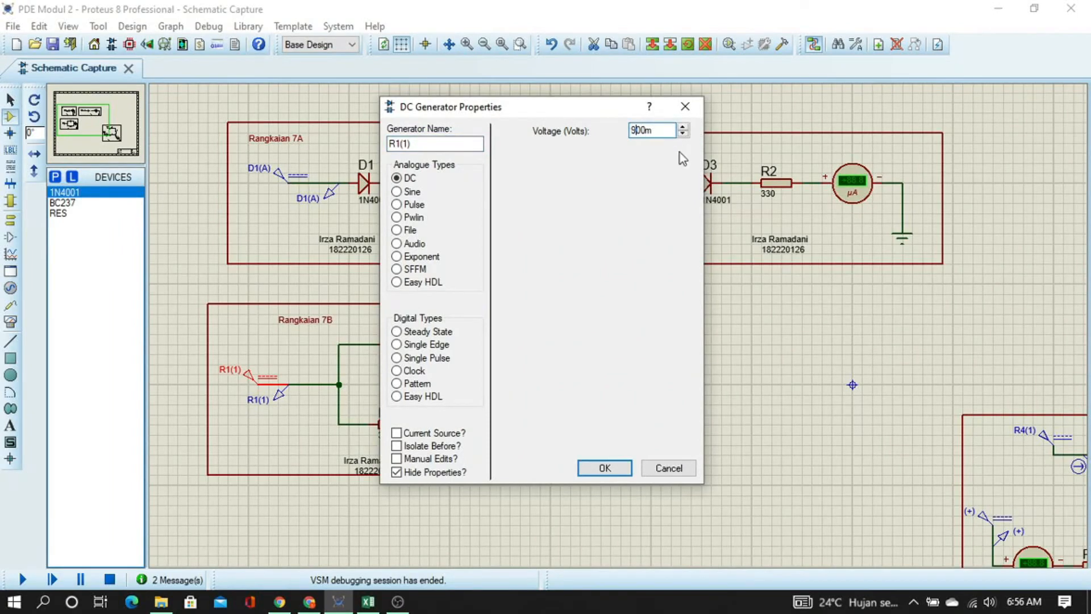
pyautogui.press('Return')
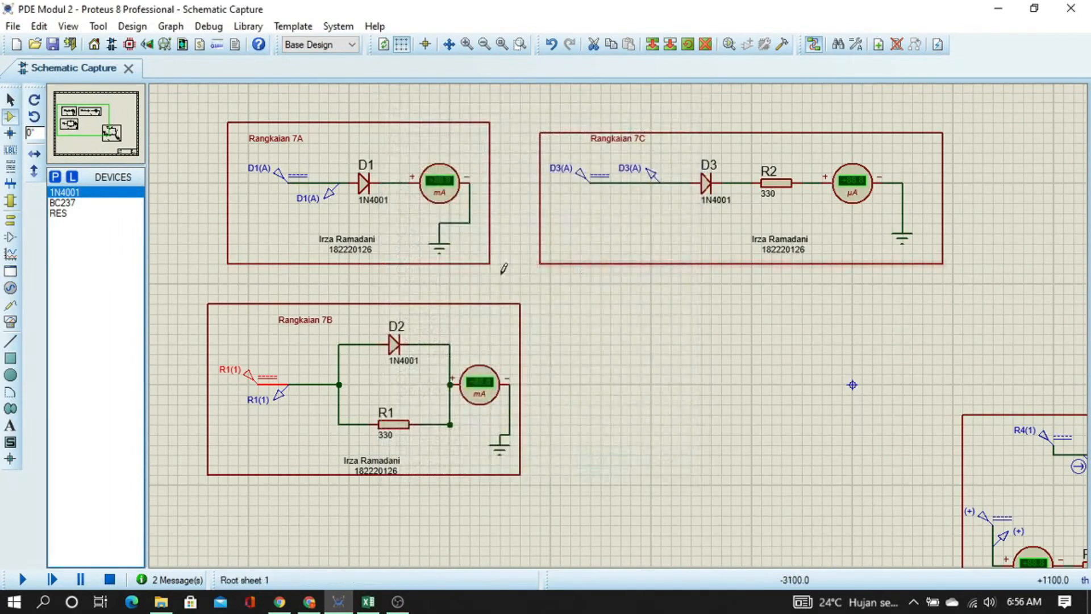
# Set the DC source voltage of circuit 7A to 900m
pyautogui.doubleClick(280, 173)
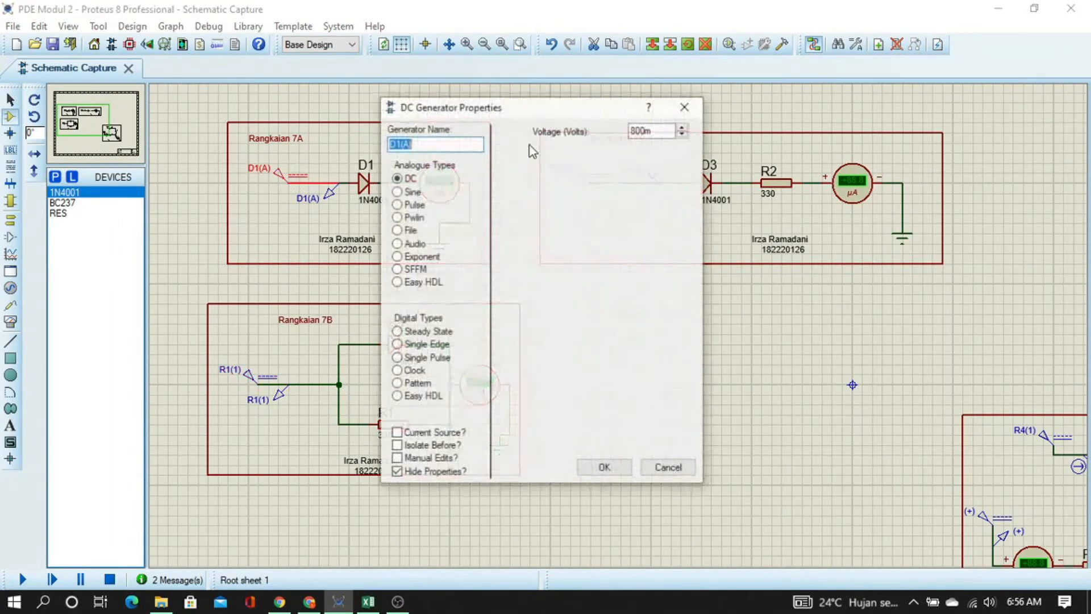
pyautogui.click(637, 130)
pyautogui.press('BackSpace')
pyautogui.write('9')
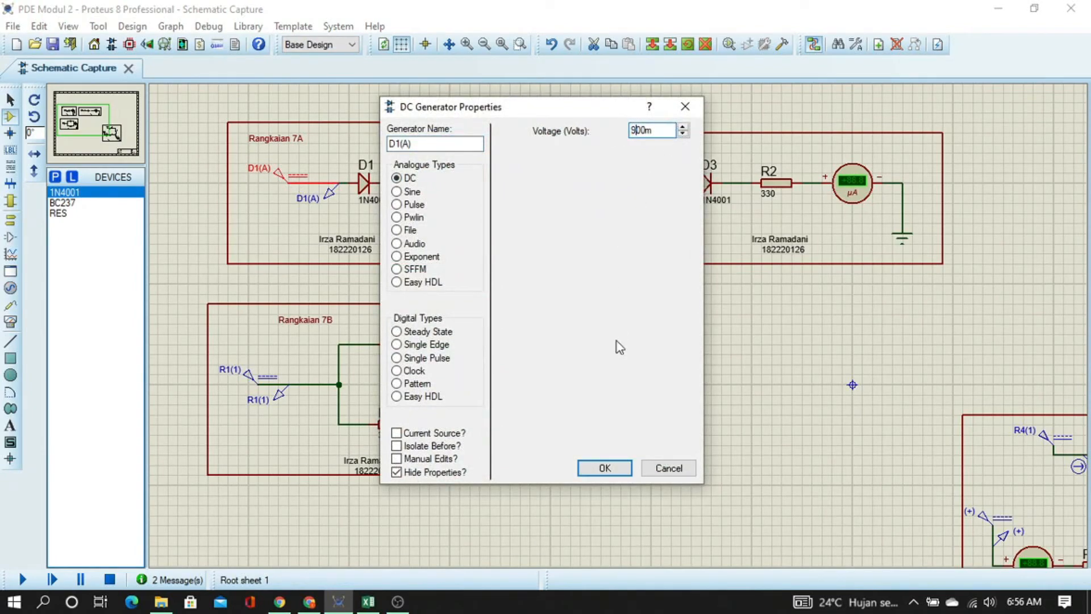
pyautogui.press('Return')
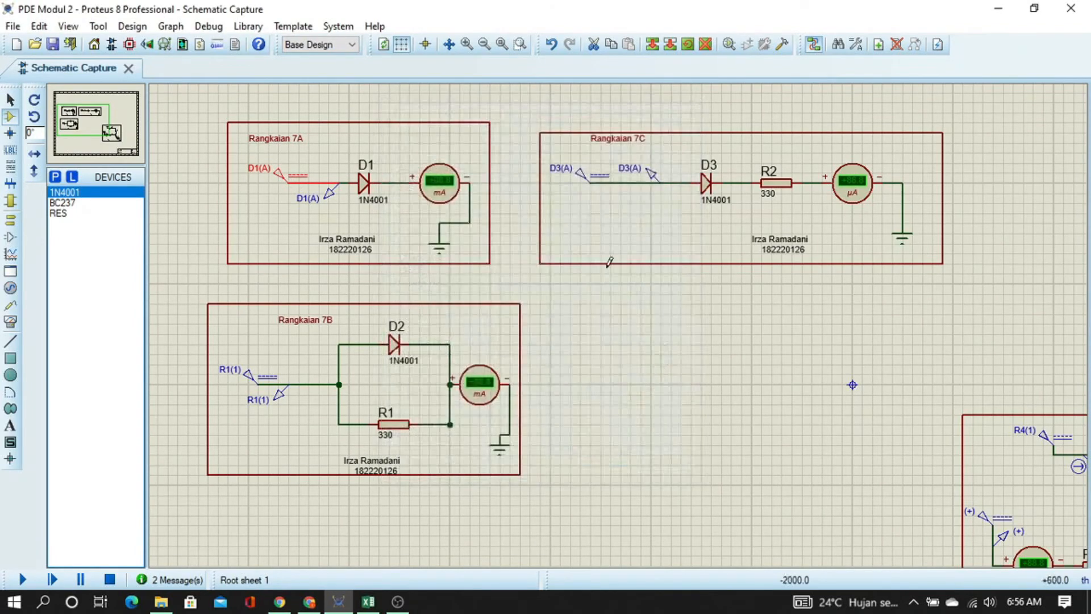
# Set the DC source voltage of circuit 7C to 900m
pyautogui.doubleClick(585, 178)
pyautogui.click(646, 131)
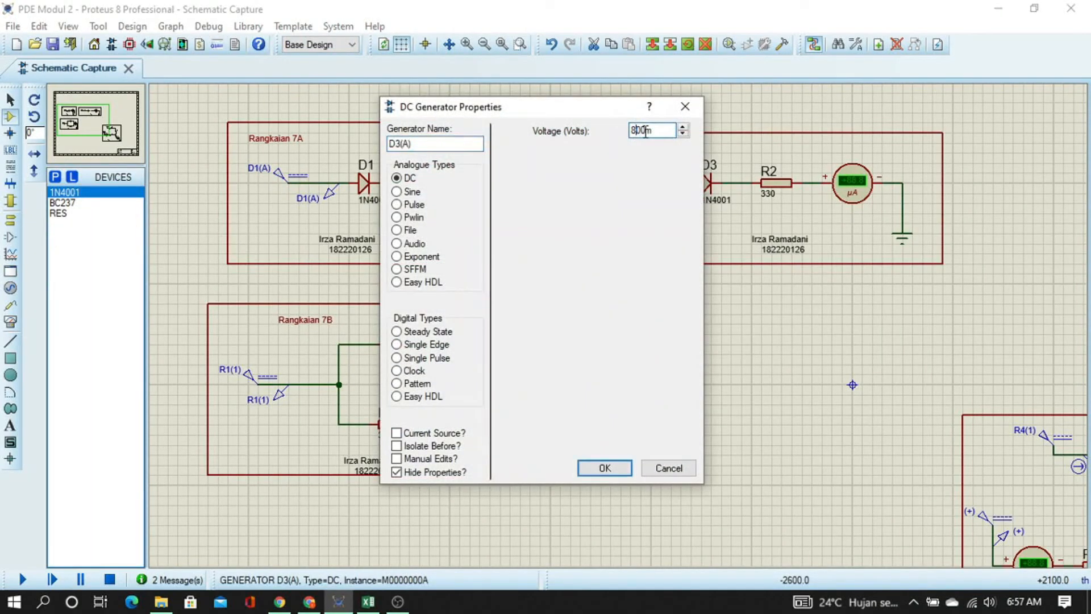
pyautogui.write('9')
pyautogui.press('Return')
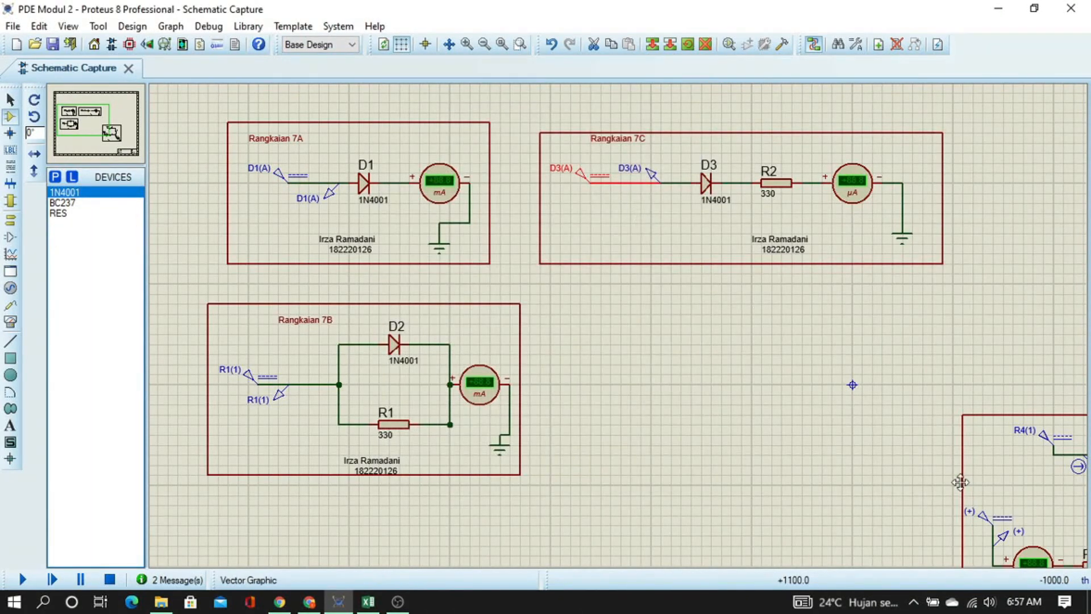
# Set the base-side DC source (+) of circuit 7D to 4.5 volts
pyautogui.middleClick(932, 475)
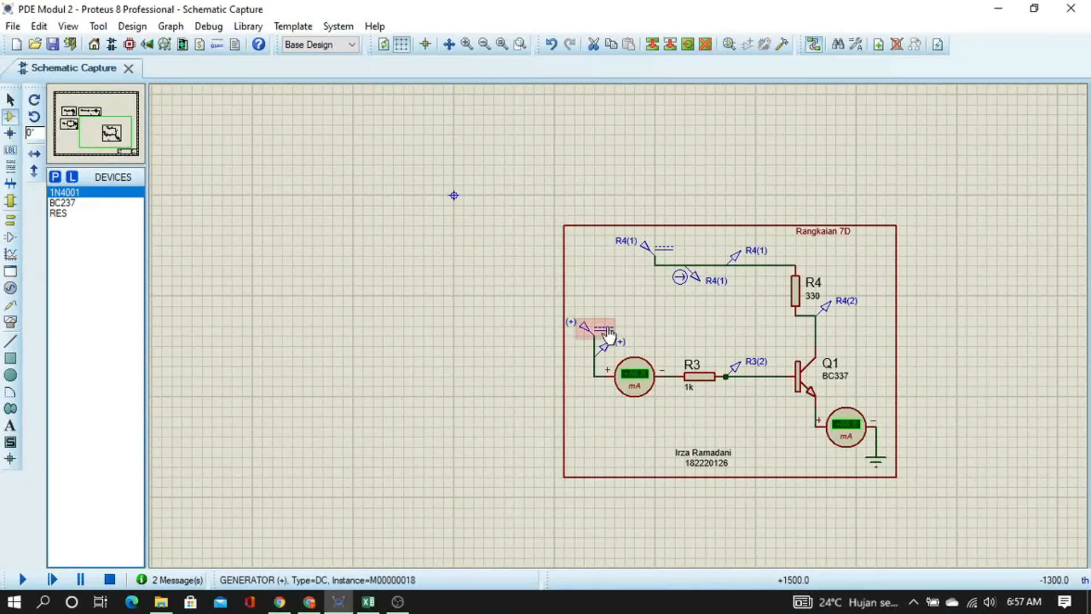
pyautogui.doubleClick(593, 326)
pyautogui.click(650, 134)
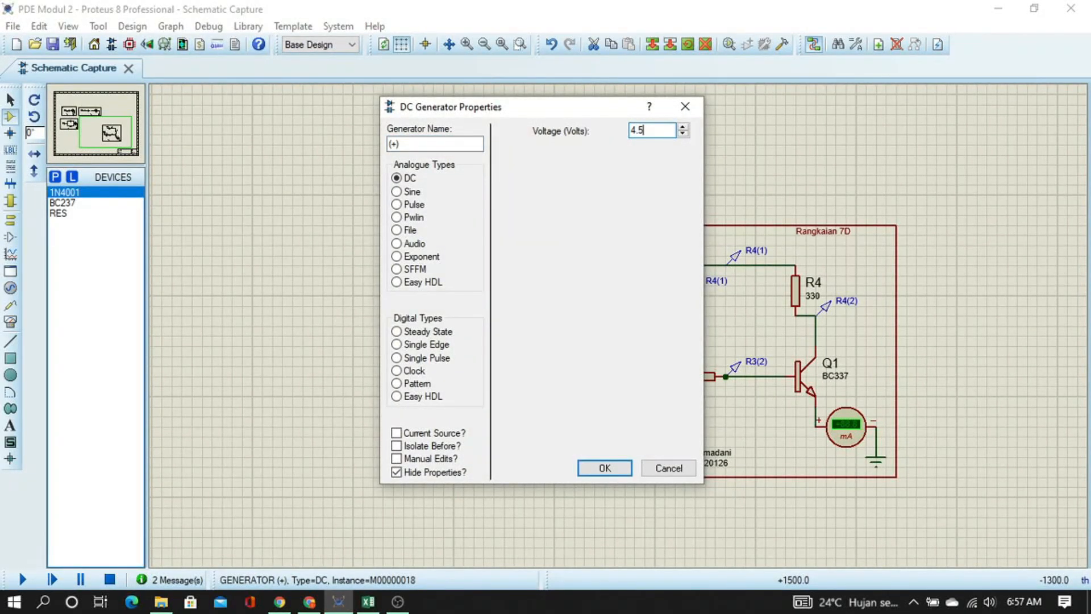
pyautogui.press('Return')
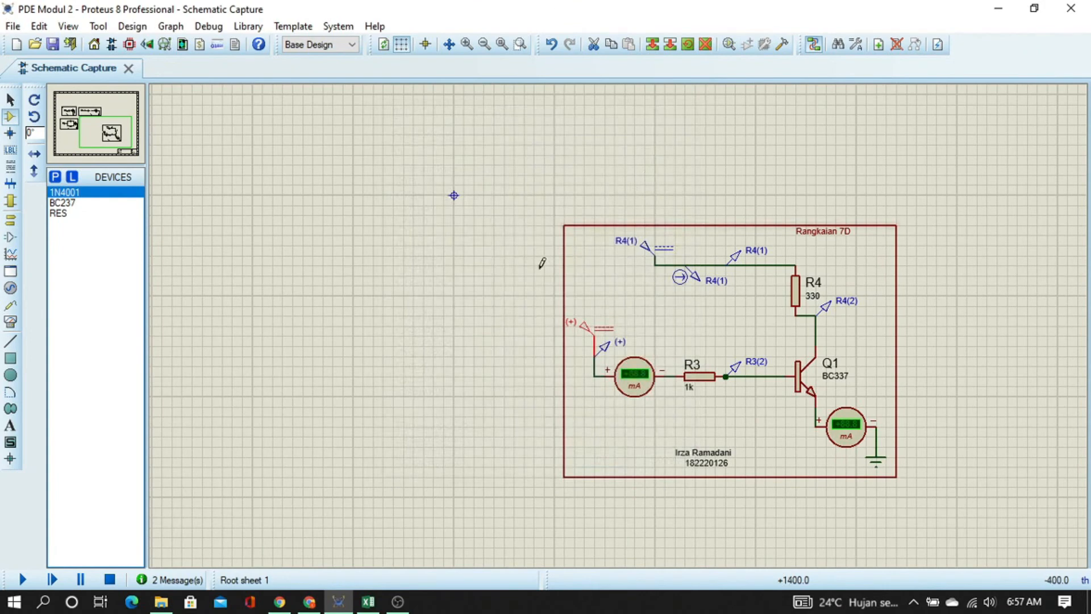
# Run the simulation, check the emitter ammeter of circuit 7D and enter 0.0175 as the 7D reading for 4500 mV in Excel
pyautogui.click(23, 579)
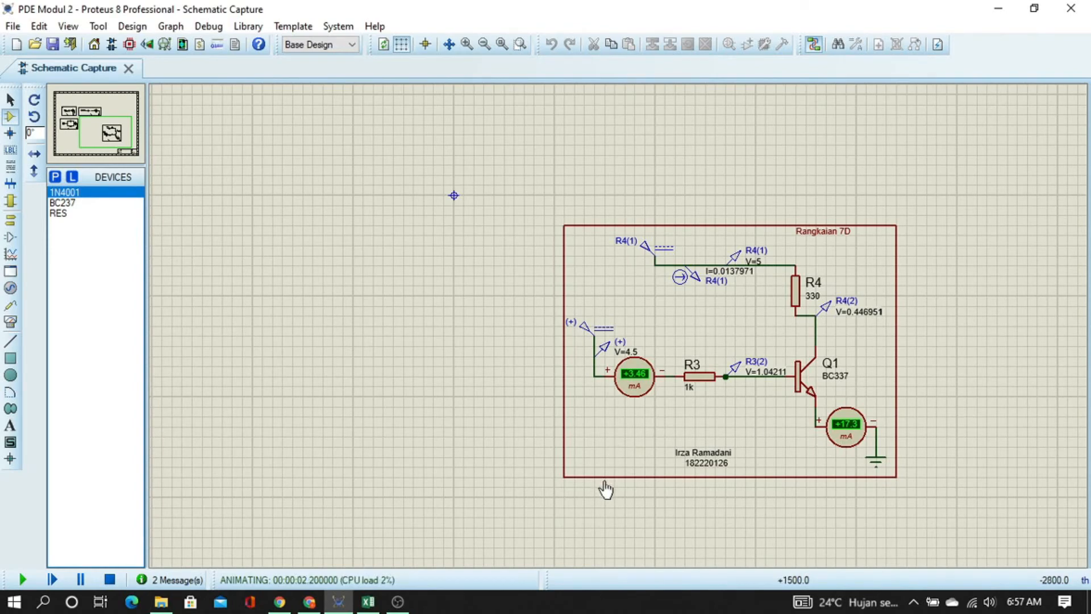
pyautogui.hotkey('alt', 'Tab')
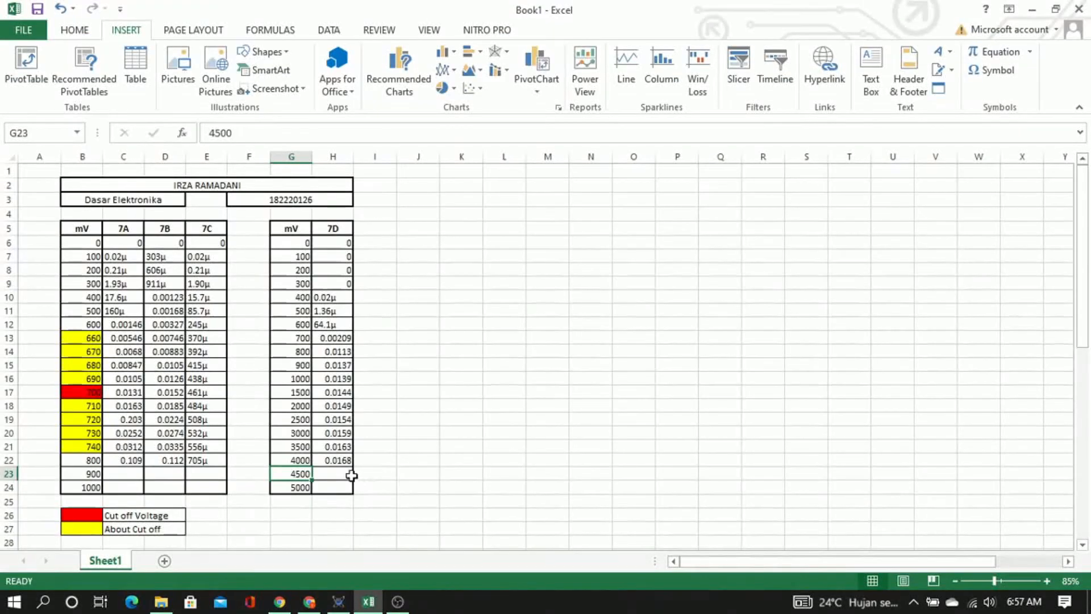
pyautogui.click(342, 475)
pyautogui.write('0.0')
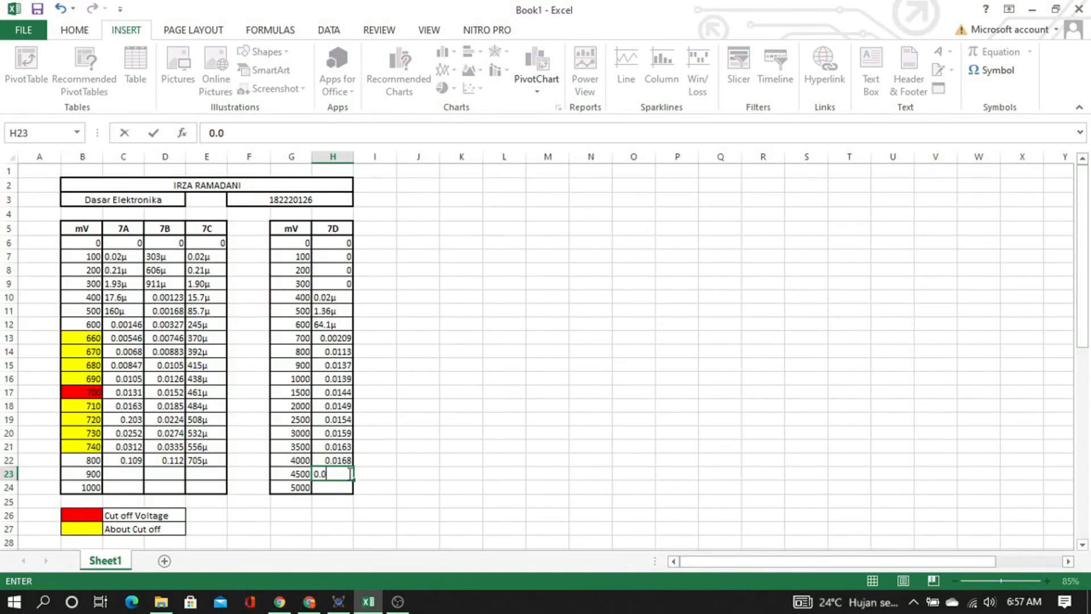
pyautogui.write('1')
pyautogui.press('Left')
pyautogui.press('Left')
pyautogui.press('Left')
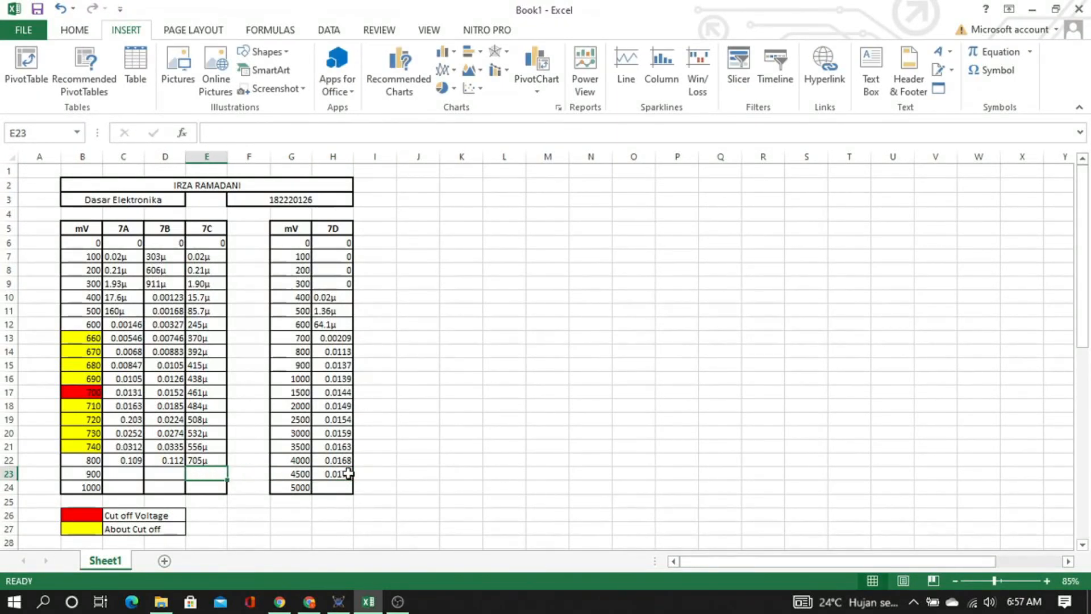
# Check the circuit 7C ammeter in Proteus and enter 965µ as the 7C reading for 900 mV in Excel
pyautogui.hotkey('alt', 'Tab')
pyautogui.middleClick(383, 396)
pyautogui.click(838, 568)
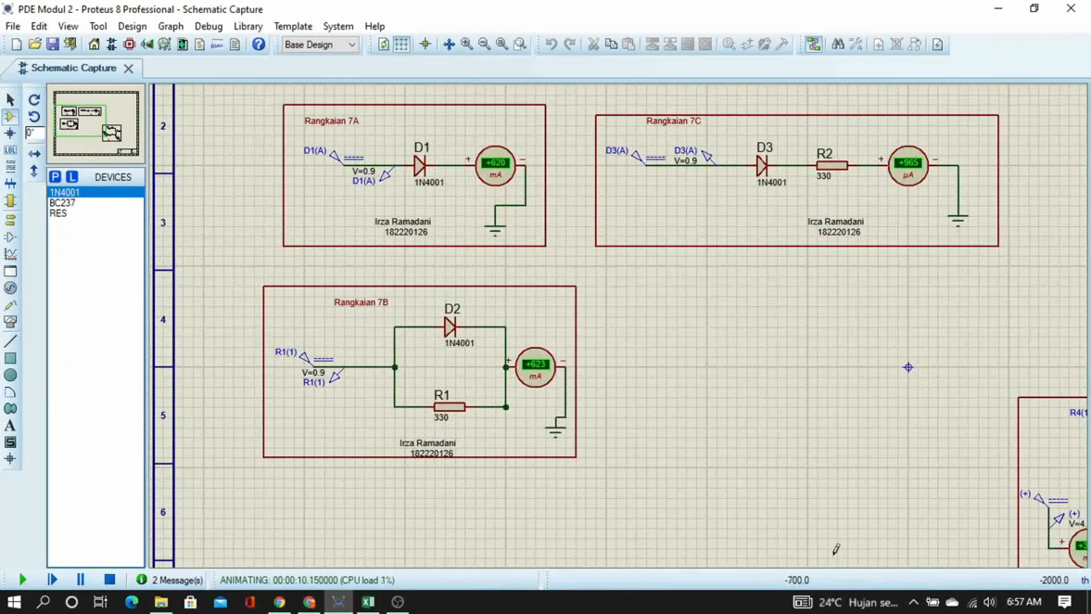
pyautogui.middleClick(766, 427)
pyautogui.click(814, 485)
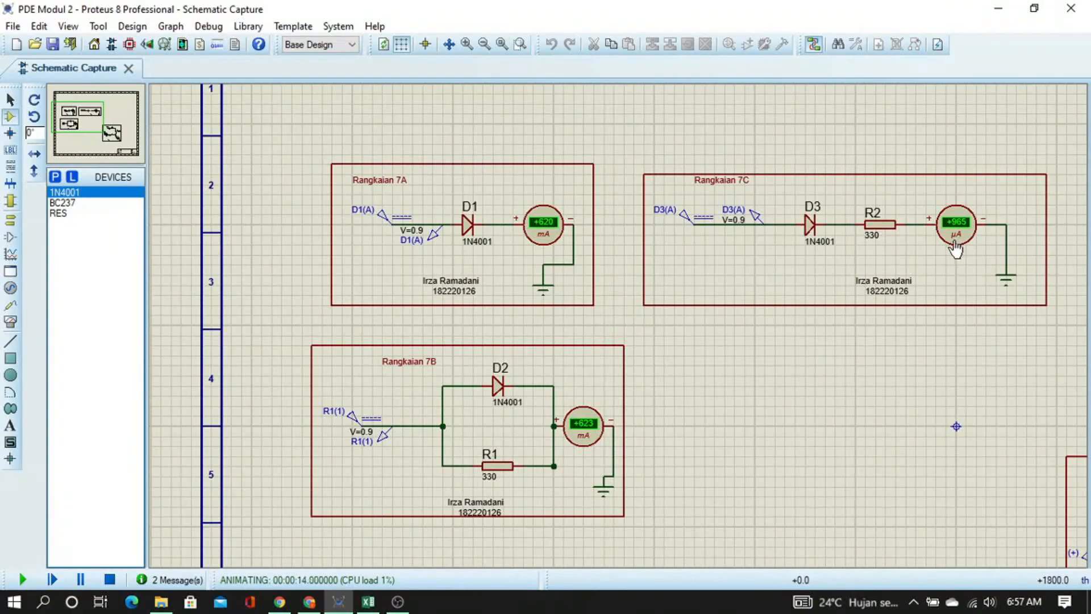
pyautogui.hotkey('alt', 'Tab')
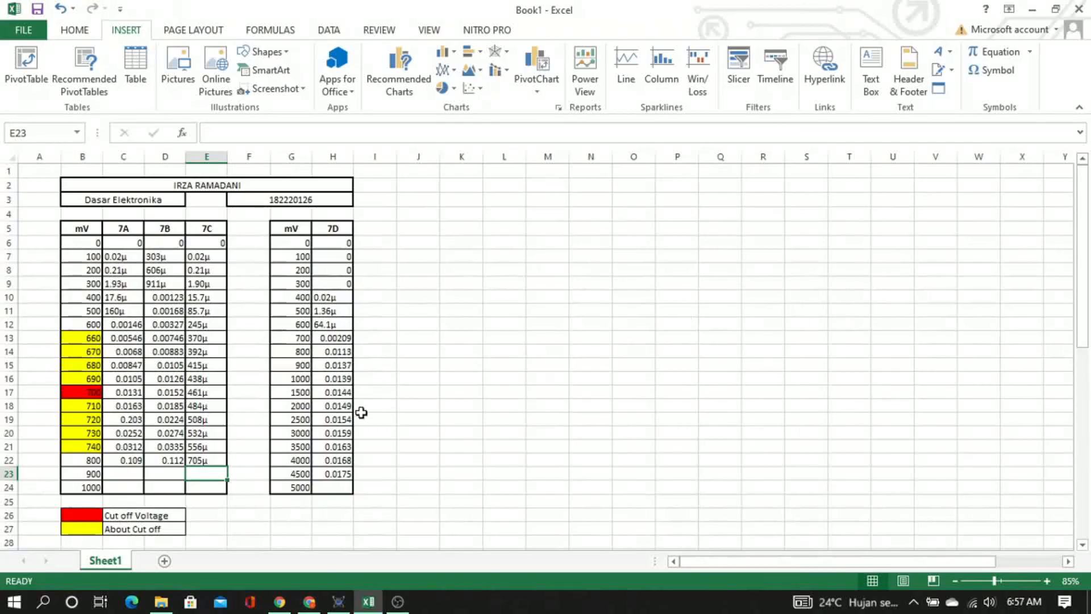
pyautogui.write('965µ')
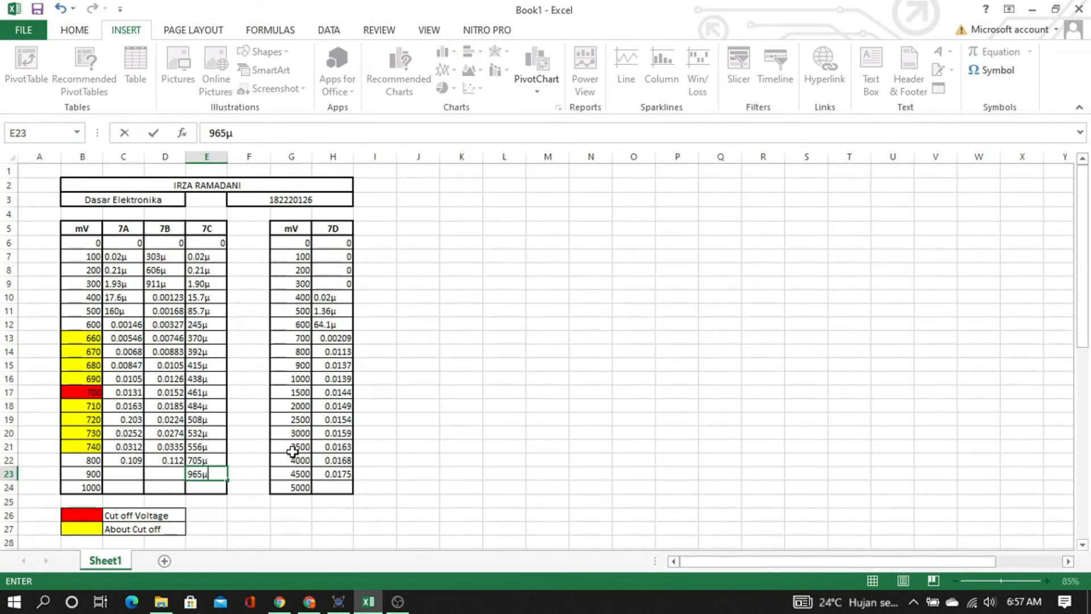
pyautogui.press('Left')
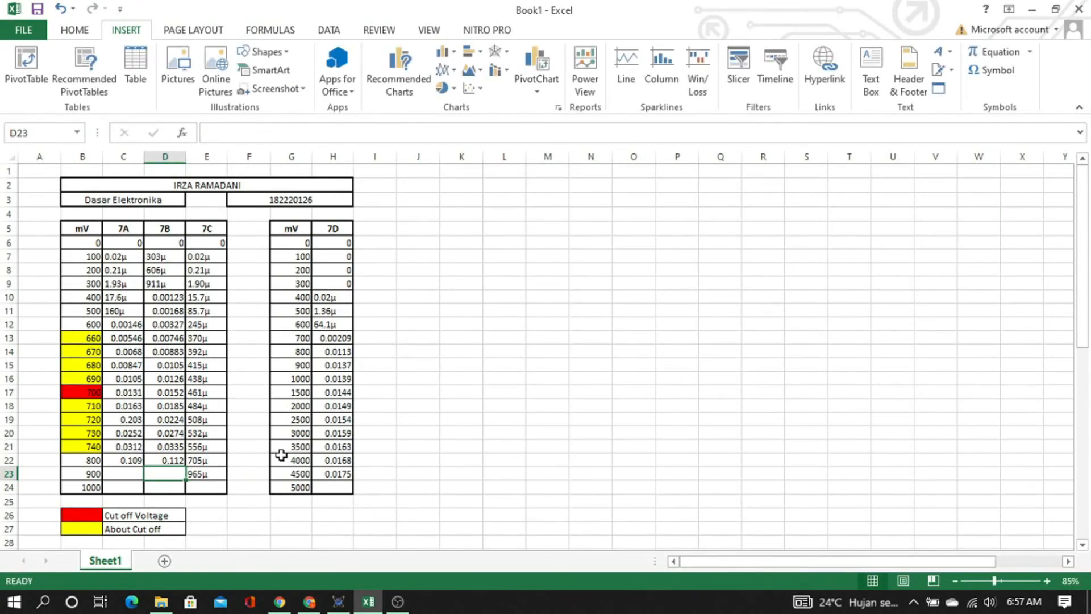
# Check the circuit 7B ammeter in Proteus and enter 0.623 as the 7B reading for 900 mV in Excel
pyautogui.hotkey('alt', 'Tab')
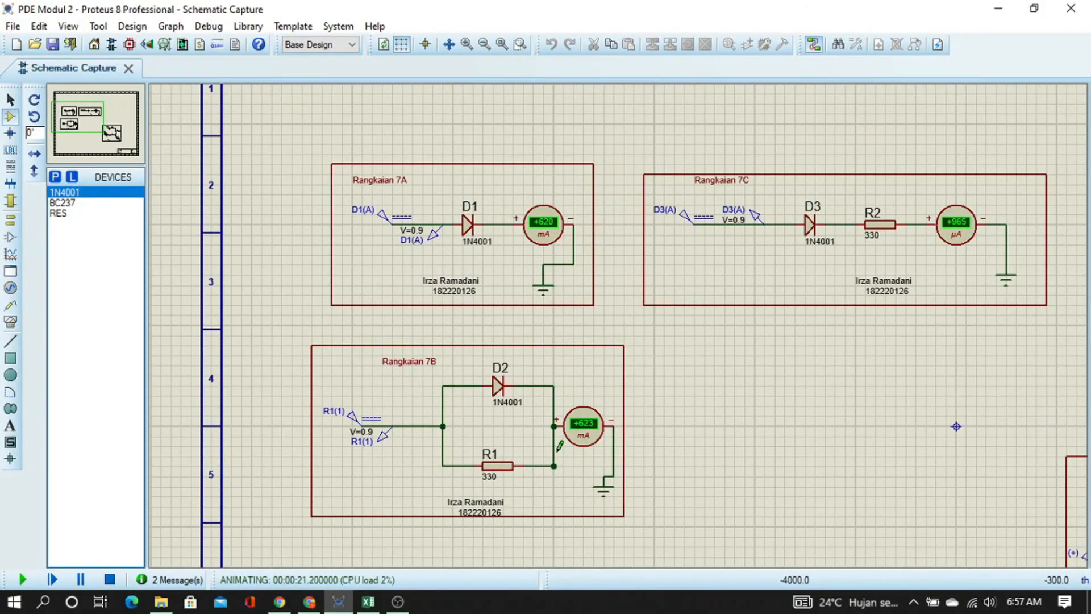
pyautogui.hotkey('alt', 'Tab')
pyautogui.write('0')
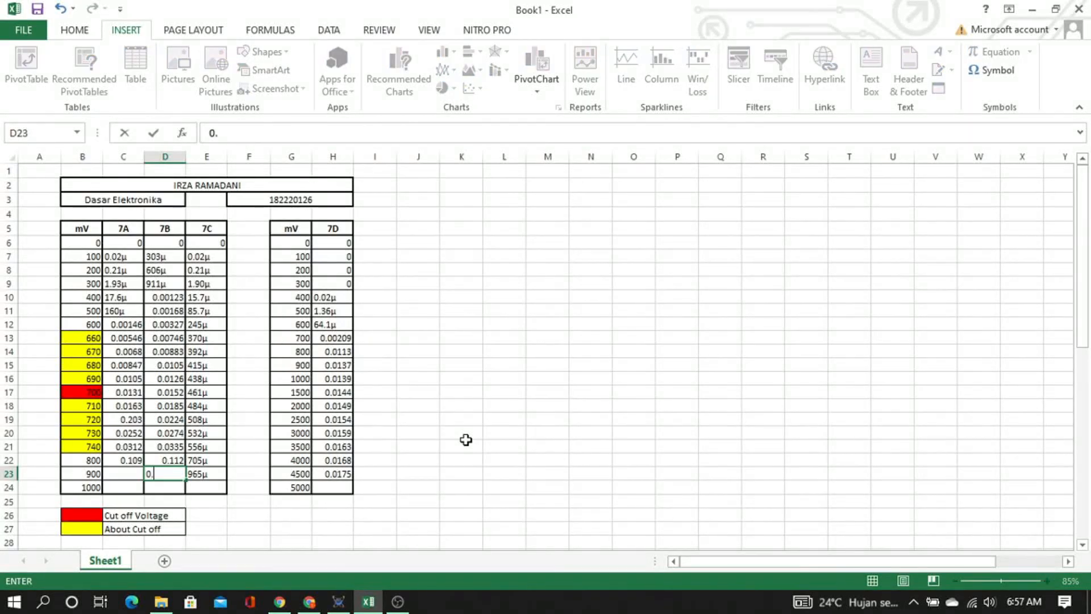
pyautogui.write('.623')
pyautogui.press('Left')
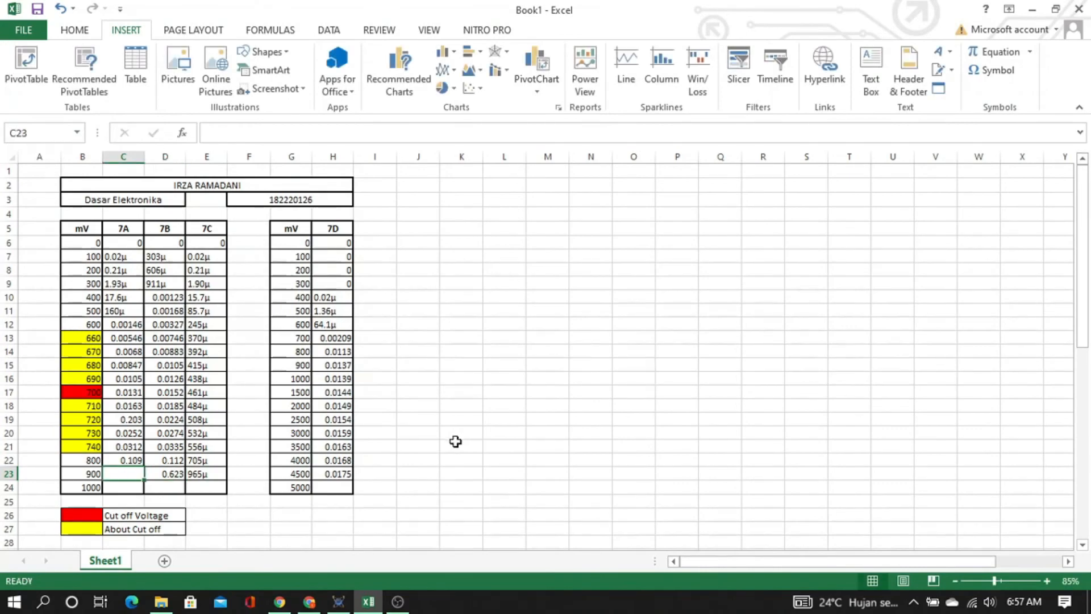
# Check the circuit 7A ammeter in Proteus and enter 0.620 as the 7A reading for 900 mV in Excel
pyautogui.hotkey('alt', 'Tab')
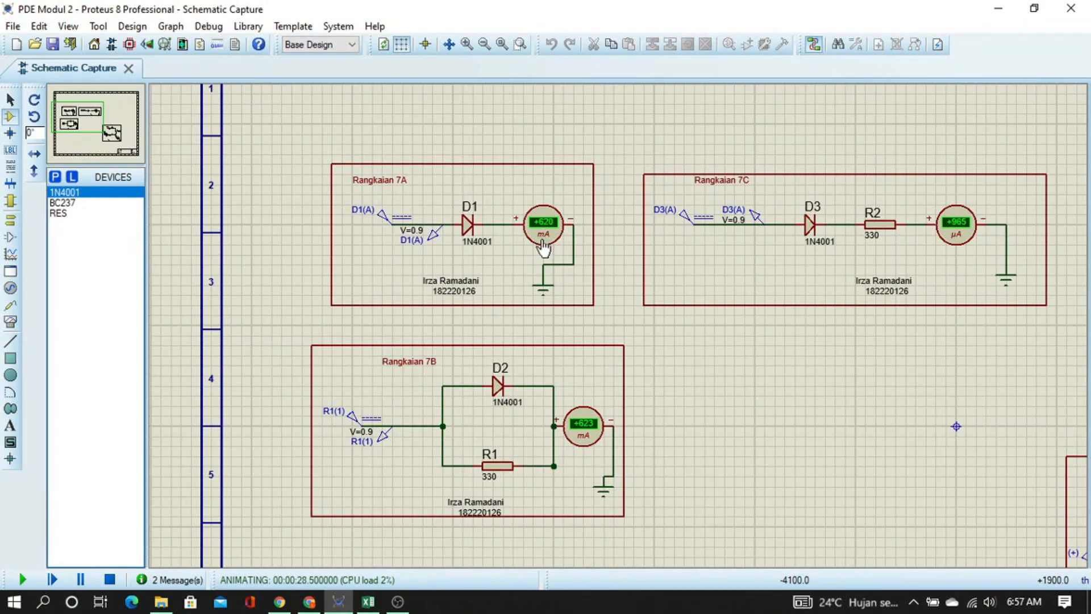
pyautogui.hotkey('alt', 'Tab')
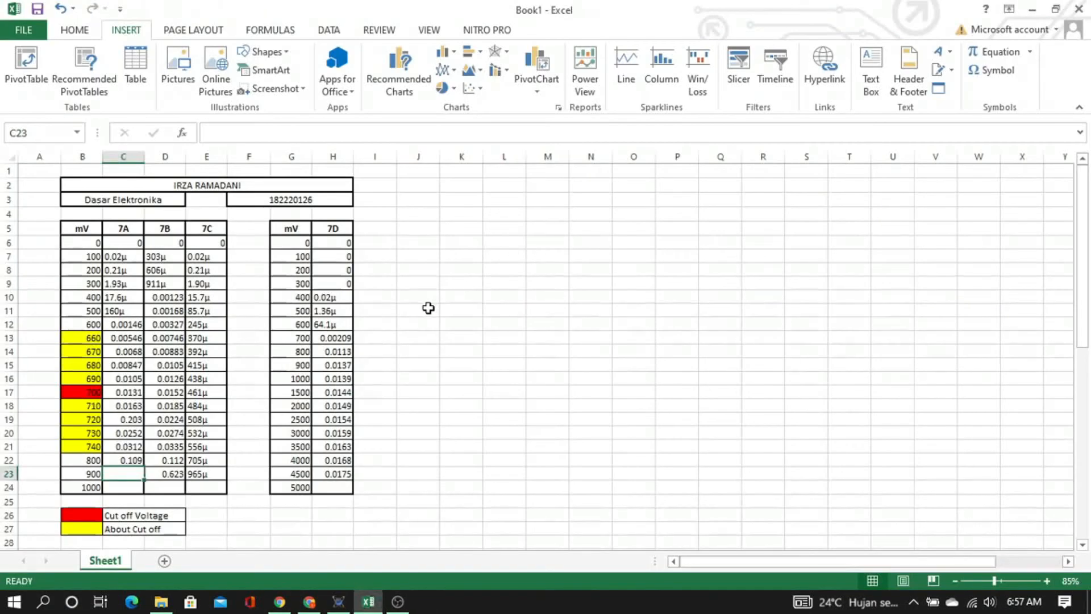
pyautogui.write('0.6')
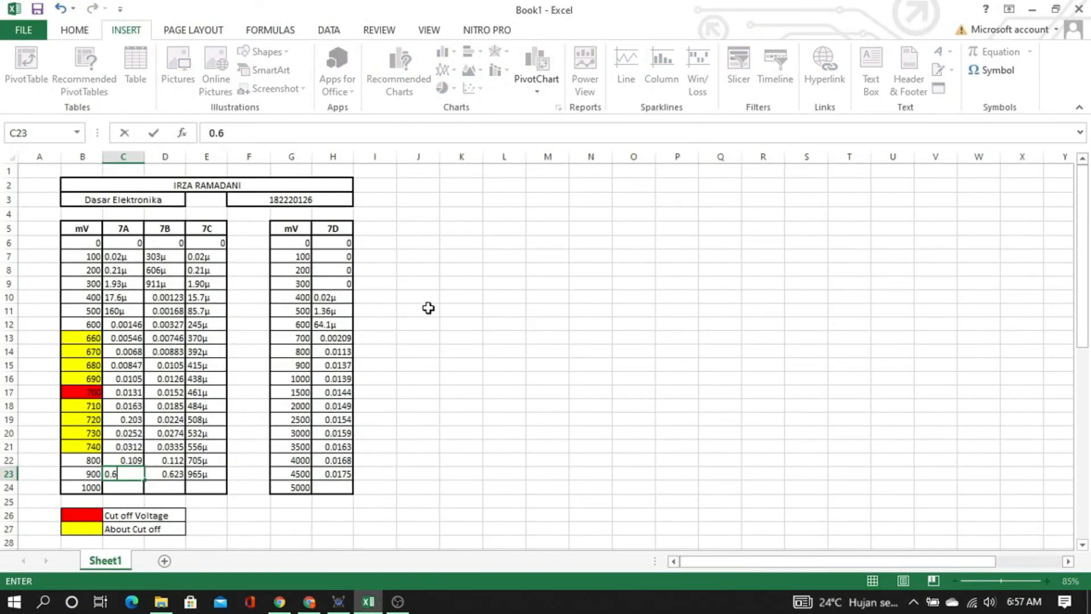
pyautogui.write('20')
pyautogui.press('Return')
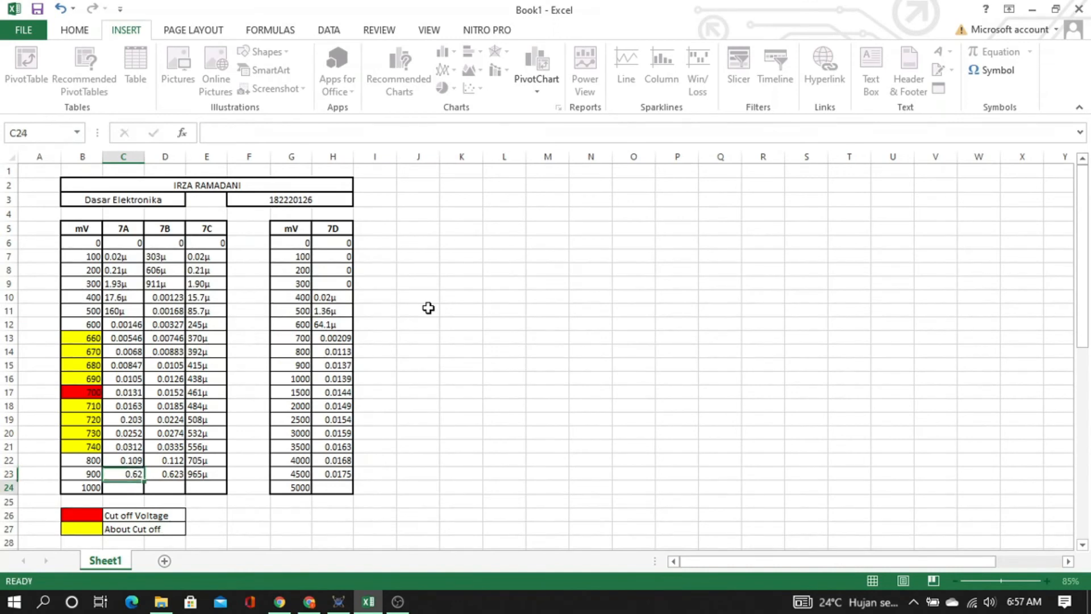
# Check the 1000 mV and 5000 mV rows in Excel, stop the Proteus simulation and set circuit 7B's R1(1) source to 1 V
pyautogui.click(72, 487)
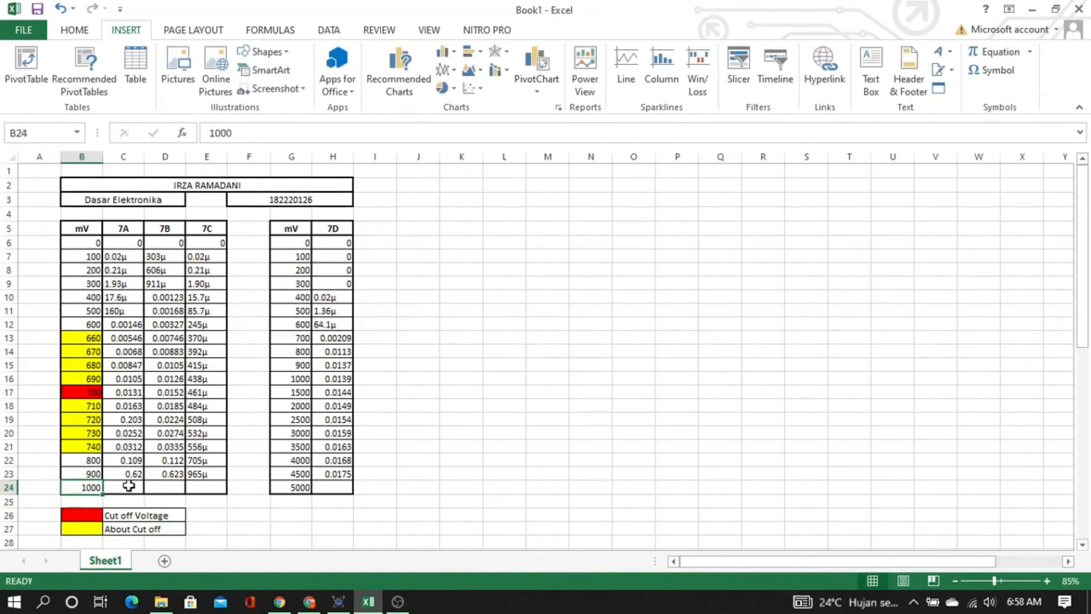
pyautogui.click(288, 490)
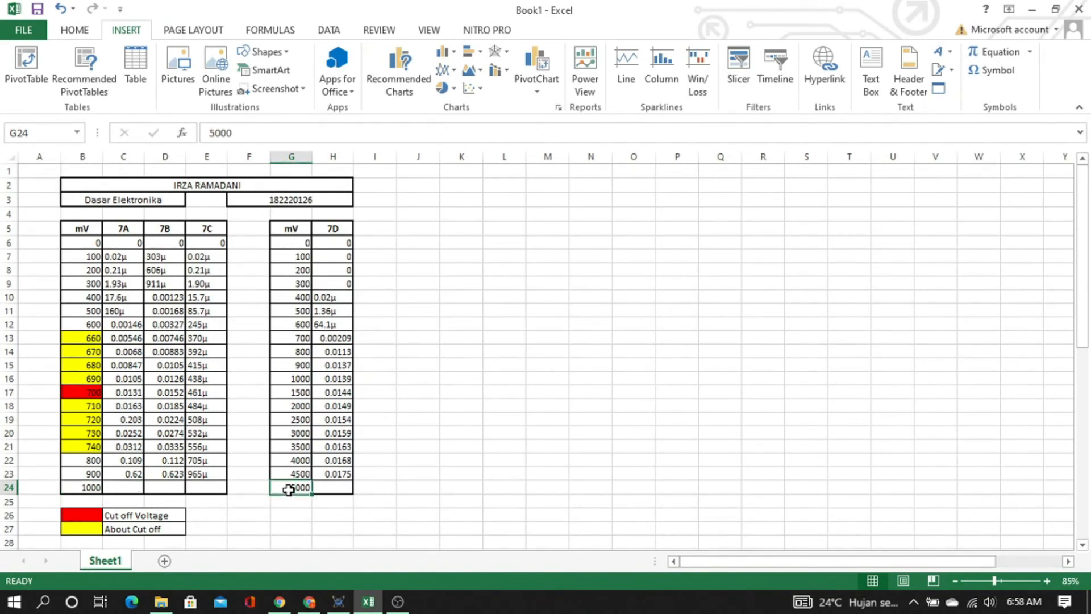
pyautogui.hotkey('alt', 'Tab')
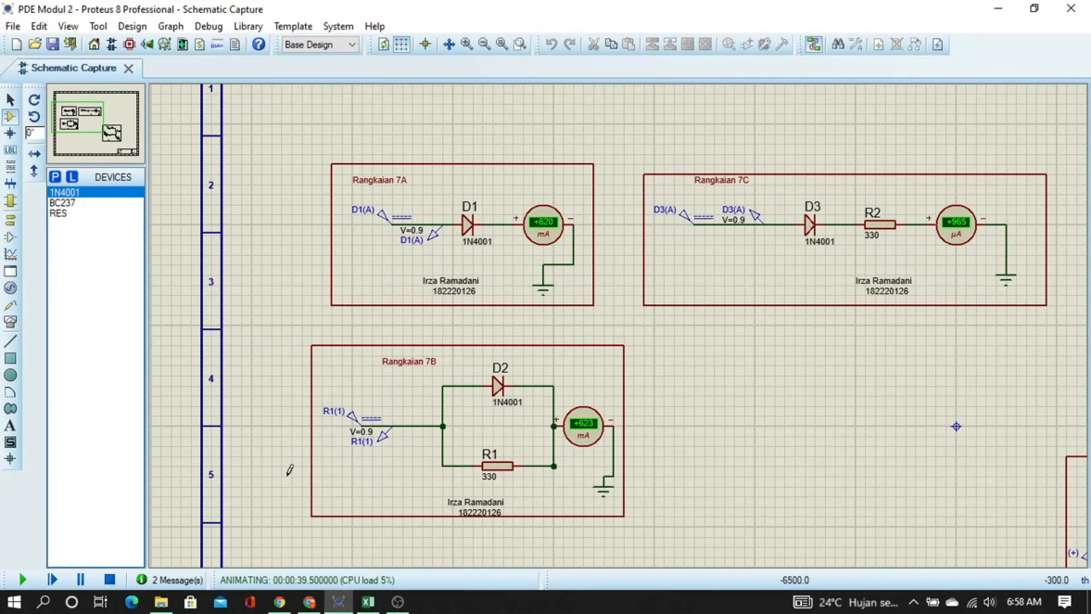
pyautogui.click(110, 579)
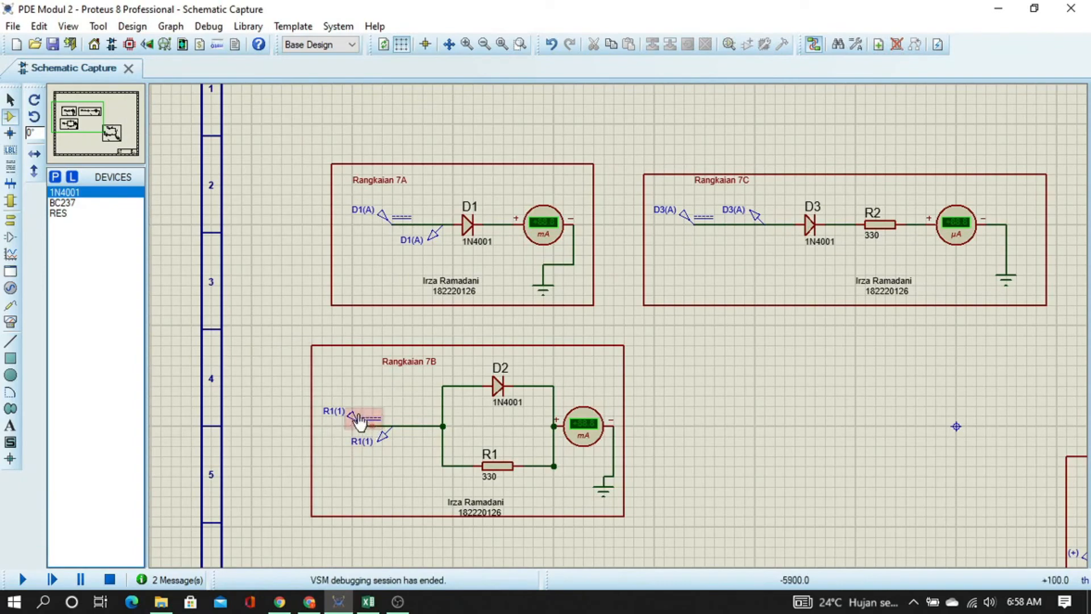
pyautogui.doubleClick(359, 421)
pyautogui.click(640, 130)
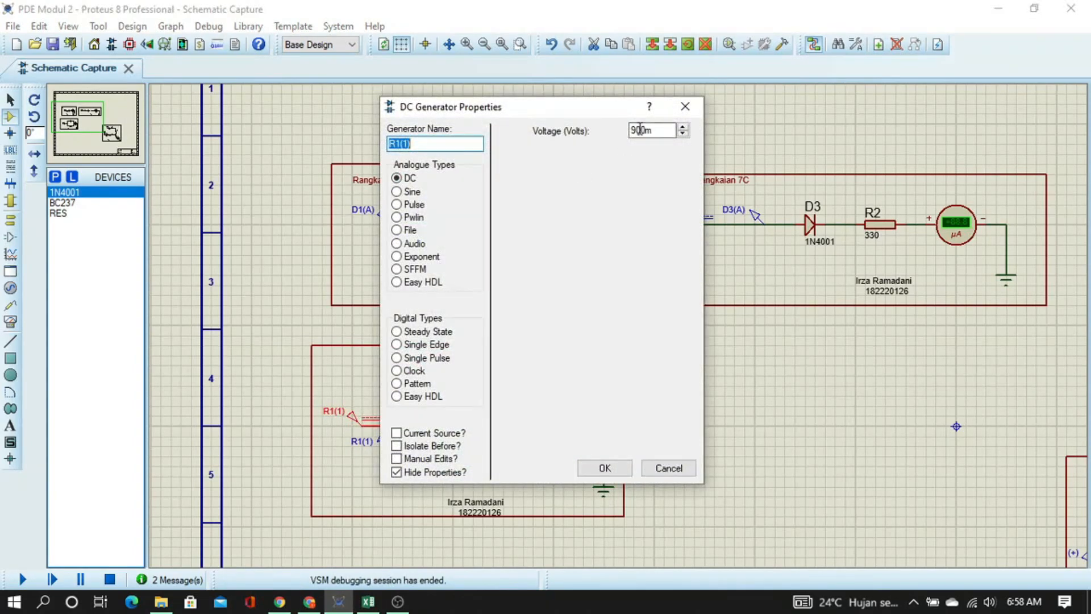
pyautogui.click(639, 130)
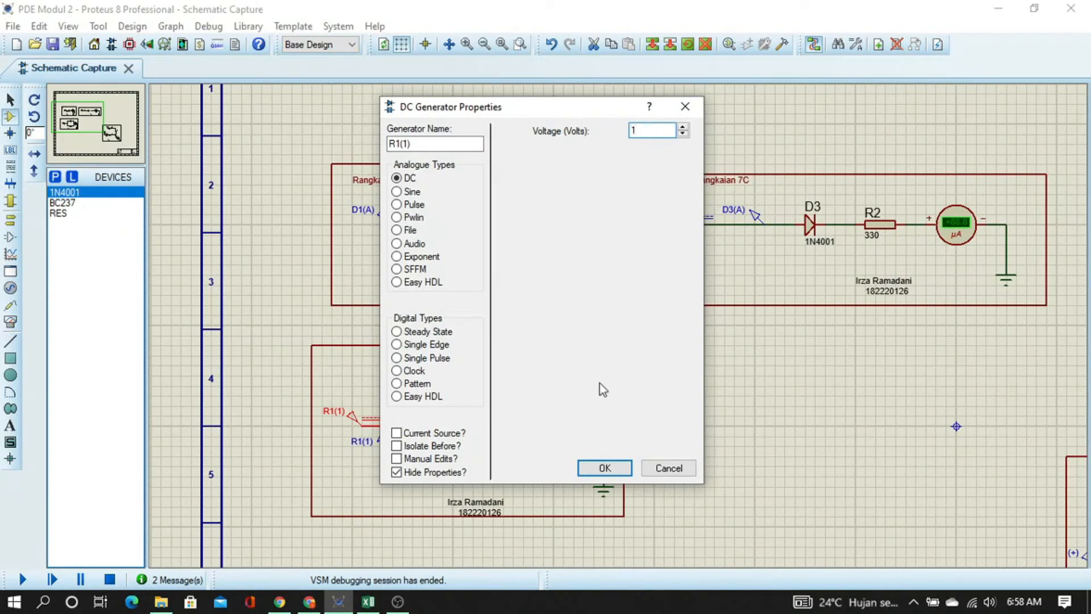
pyautogui.press('Return')
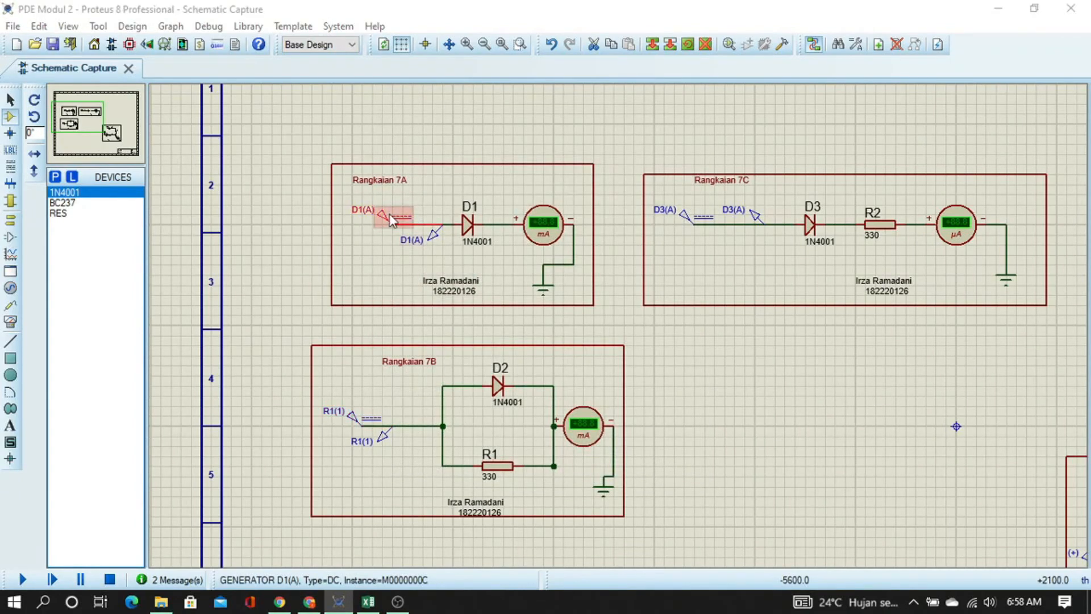
# Set the D1(A) source of circuit 7A and the D3(A) source of circuit 7C to 1 V
pyautogui.doubleClick(391, 220)
pyautogui.doubleClick(648, 130)
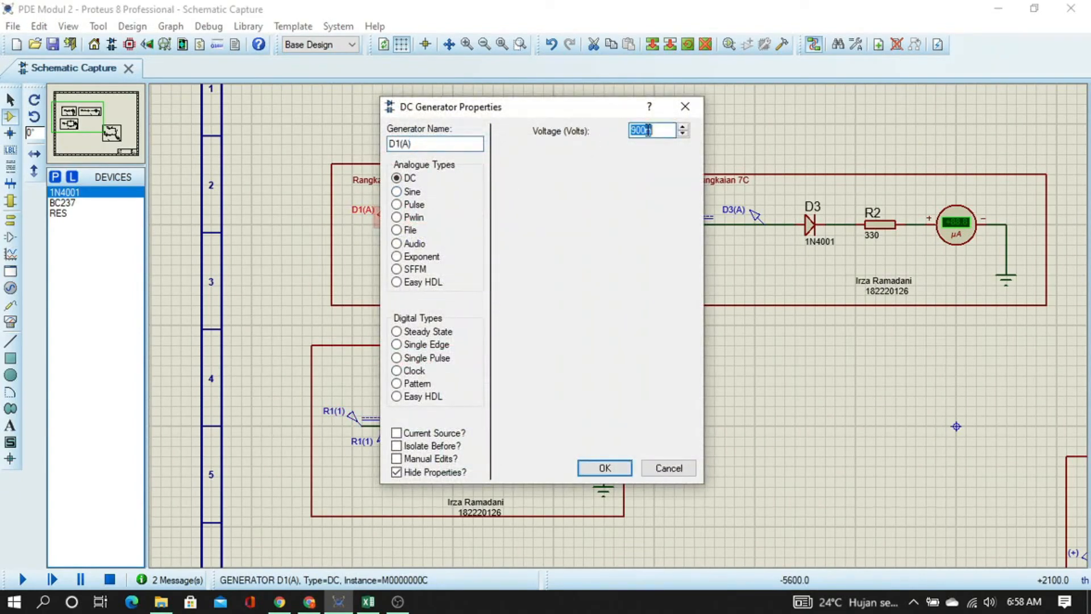
pyautogui.write('1')
pyautogui.press('Return')
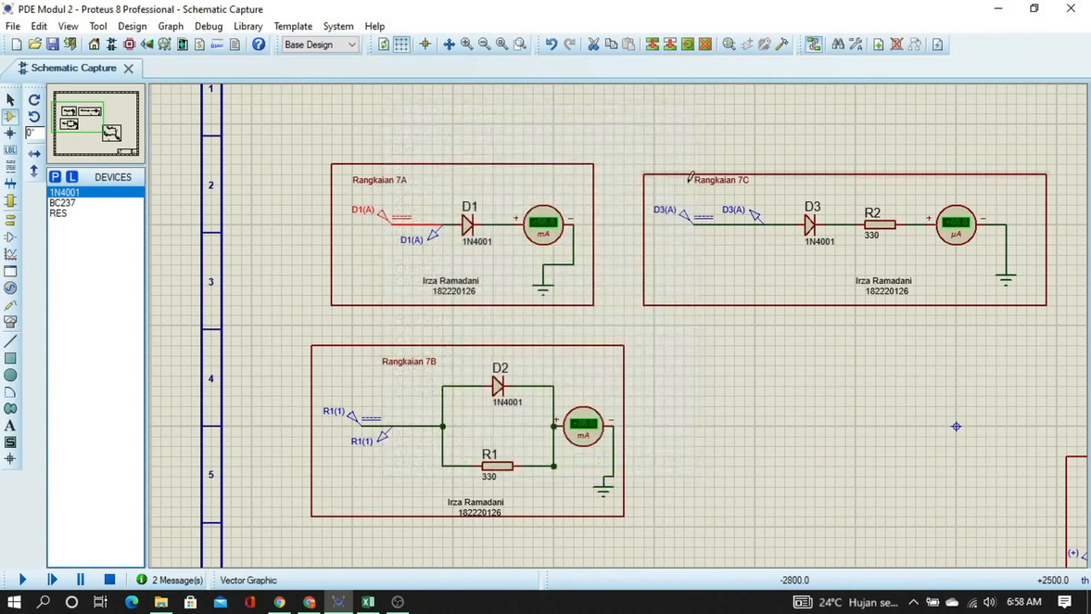
pyautogui.doubleClick(692, 223)
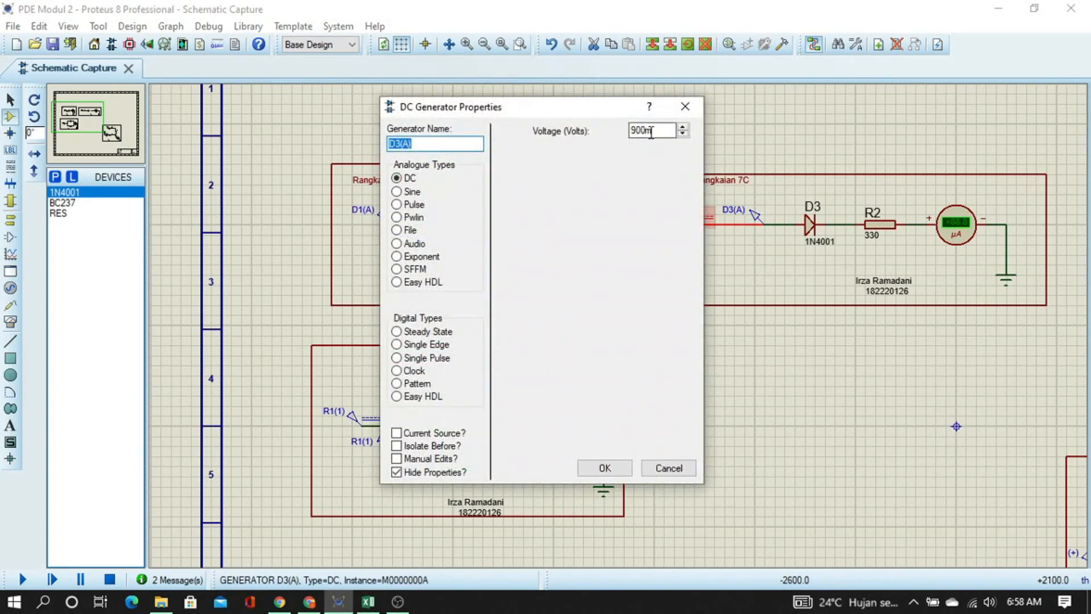
pyautogui.doubleClick(651, 133)
pyautogui.write('1')
pyautogui.press('Return')
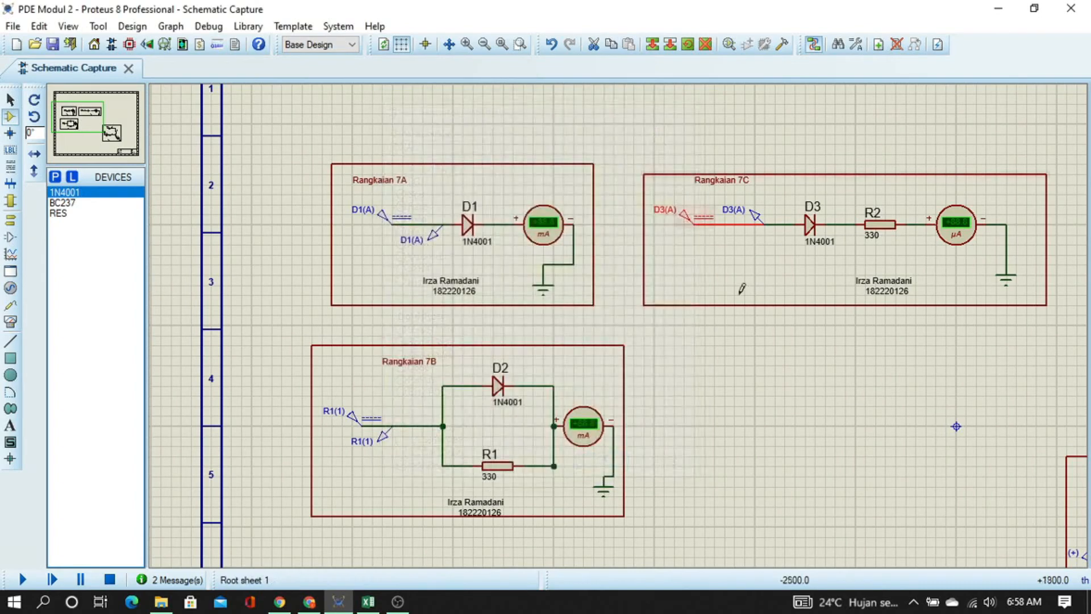
# Set the base voltage source (+) of circuit 7D to 5 V
pyautogui.moveTo(955, 429); pyautogui.dragTo(450, 205)
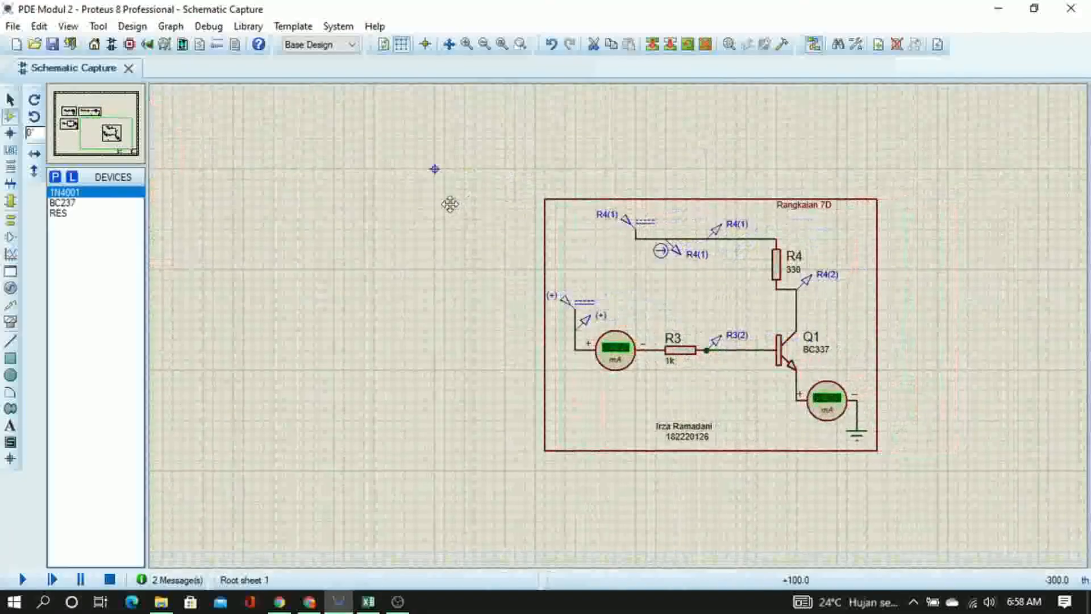
pyautogui.doubleClick(566, 300)
pyautogui.doubleClick(645, 131)
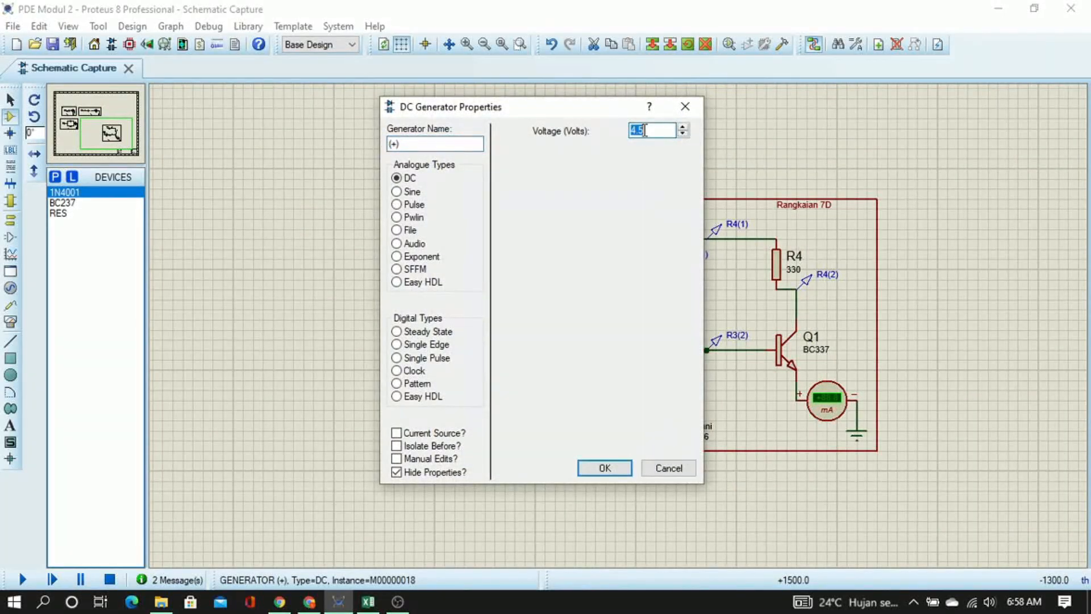
pyautogui.press('Return')
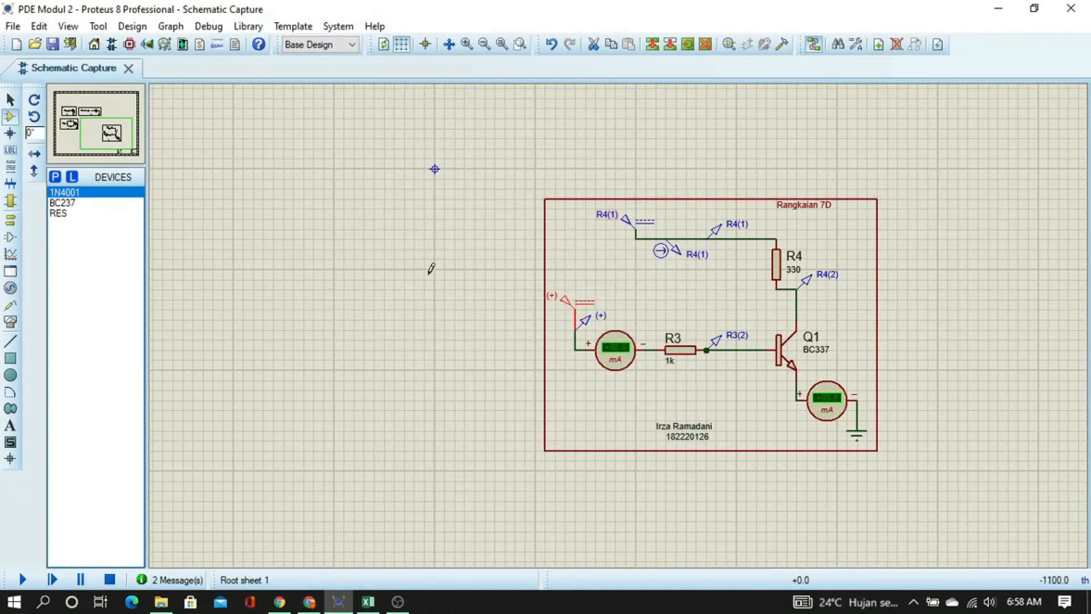
# Run the simulation, check the ammeters of circuits 7A, 7B and 7C, and stop it
pyautogui.moveTo(434, 263); pyautogui.dragTo(793, 489)
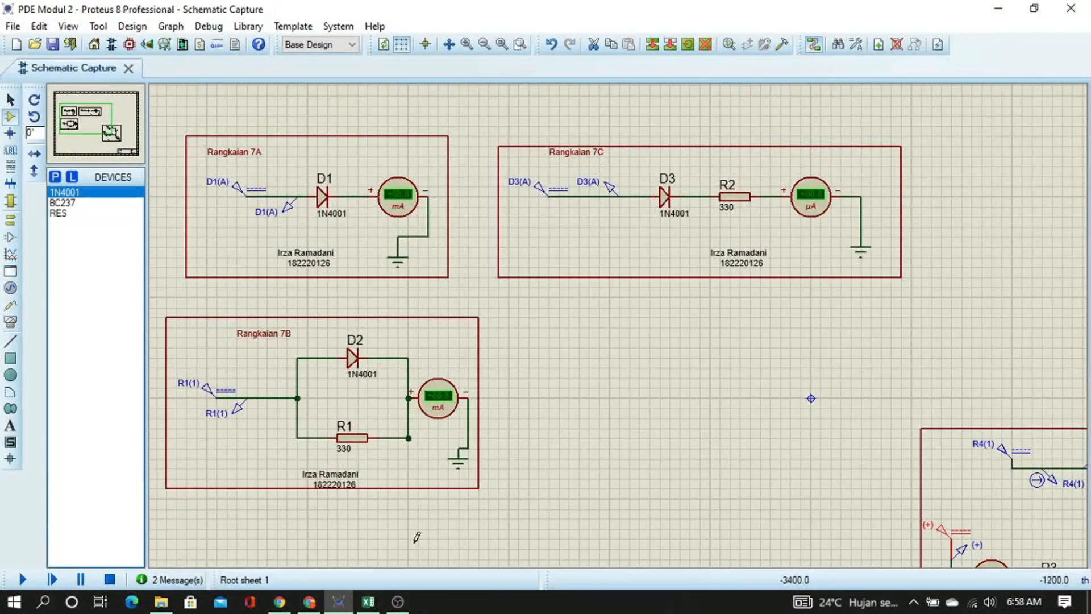
pyautogui.click(22, 579)
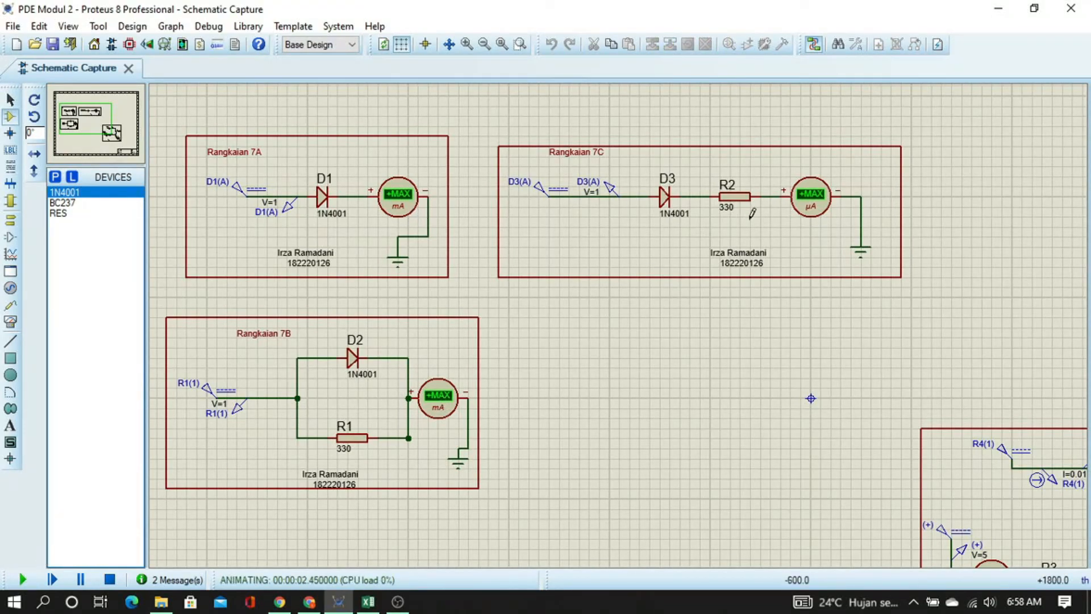
pyautogui.moveTo(869, 451)
pyautogui.mouseDown()
pyautogui.moveTo(528, 305)
pyautogui.moveTo(851, 484)
pyautogui.moveTo(949, 495)
pyautogui.mouseUp()
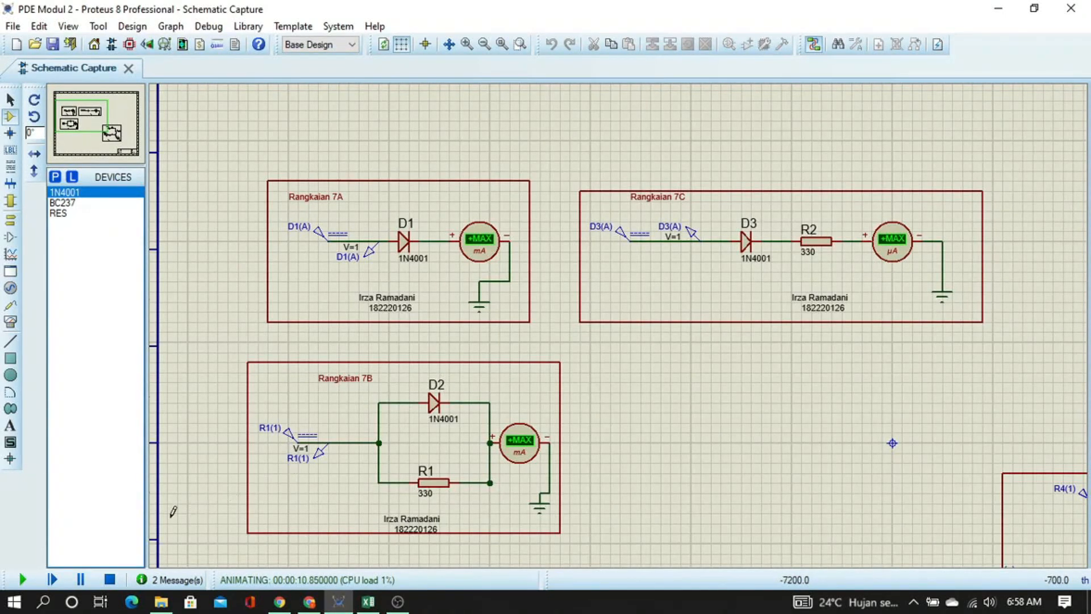
pyautogui.click(107, 579)
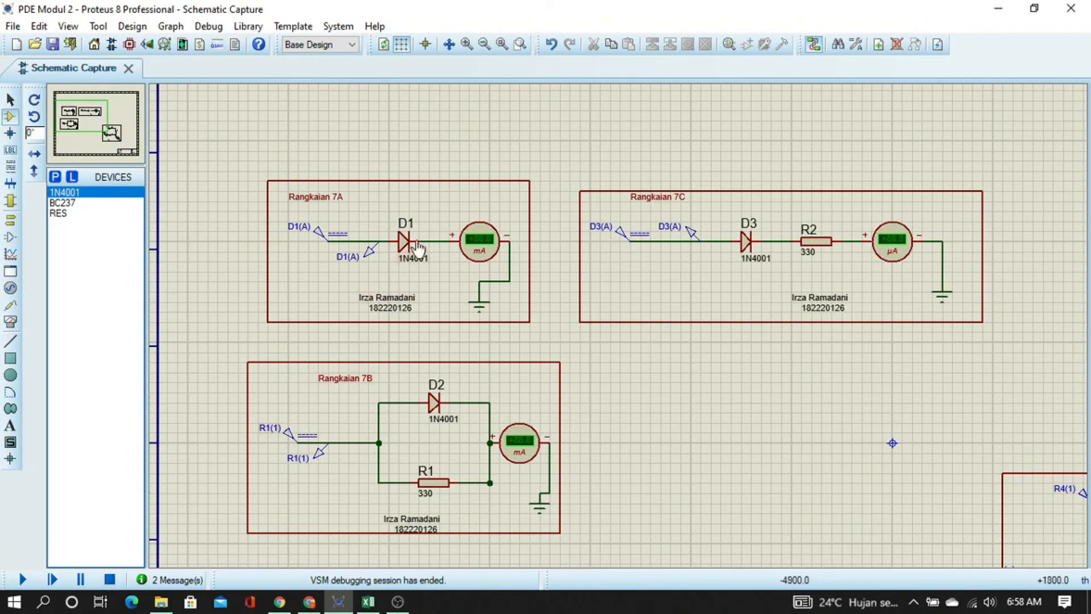
# Set the display range of circuit 7A's ammeter to Amps
pyautogui.doubleClick(476, 230)
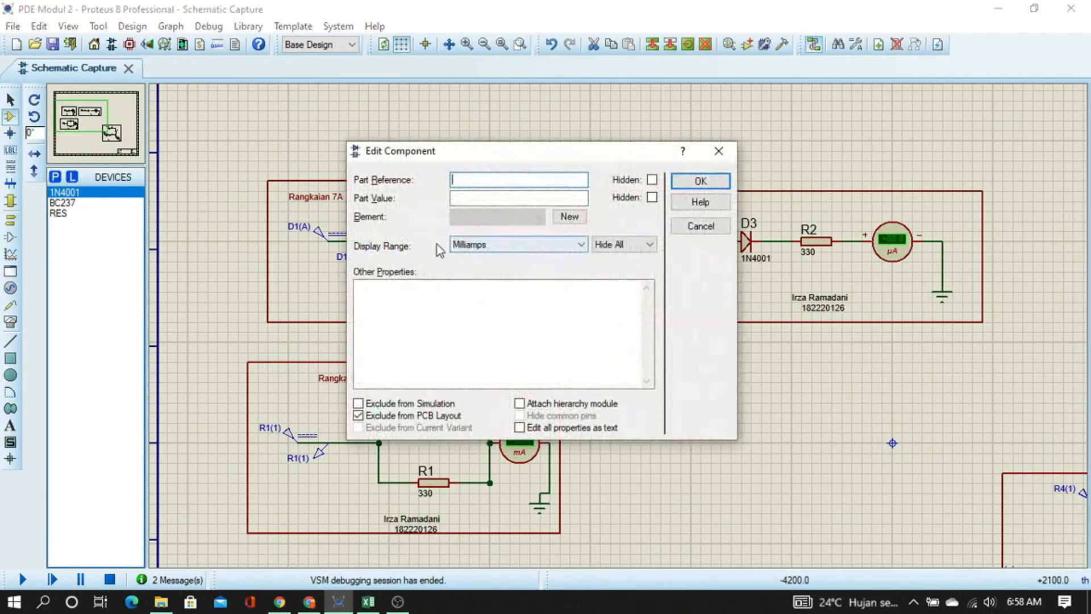
pyautogui.click(522, 248)
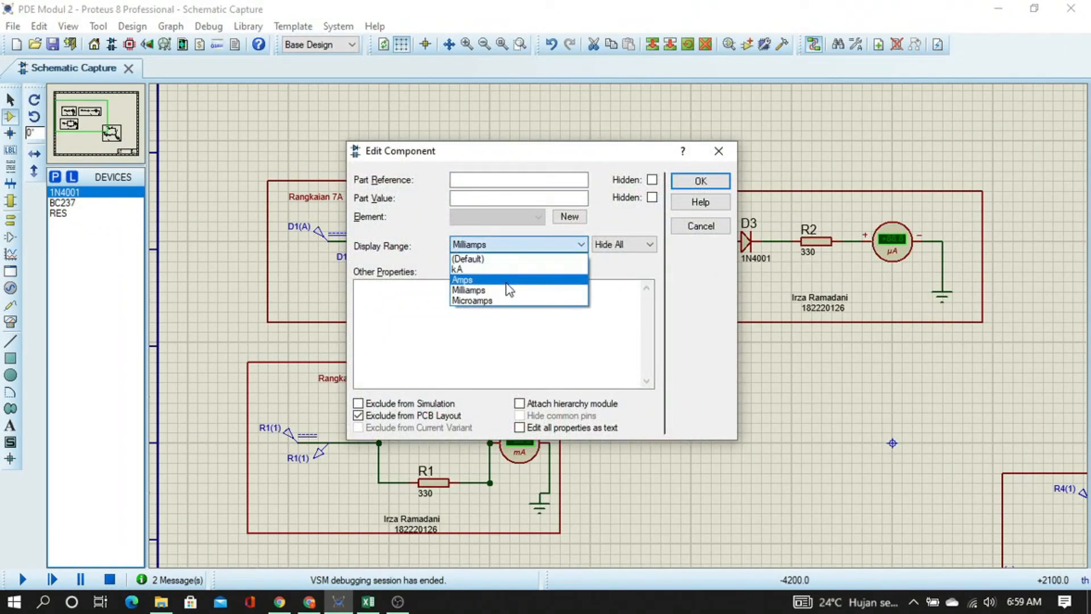
pyautogui.click(508, 280)
pyautogui.click(691, 185)
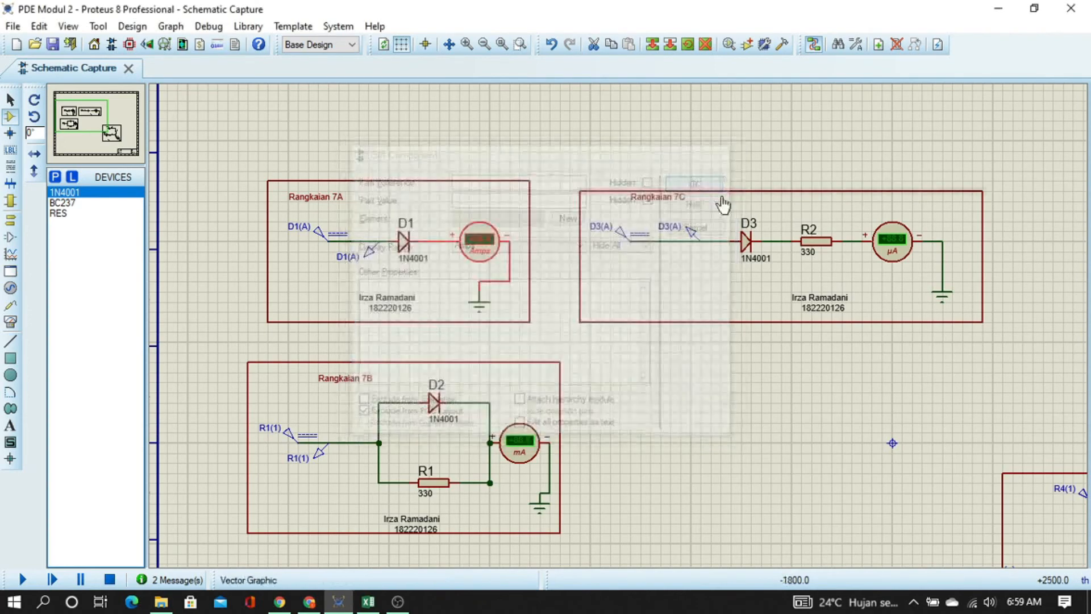
# Set the display range of circuit 7C's ammeter to Amps
pyautogui.doubleClick(885, 251)
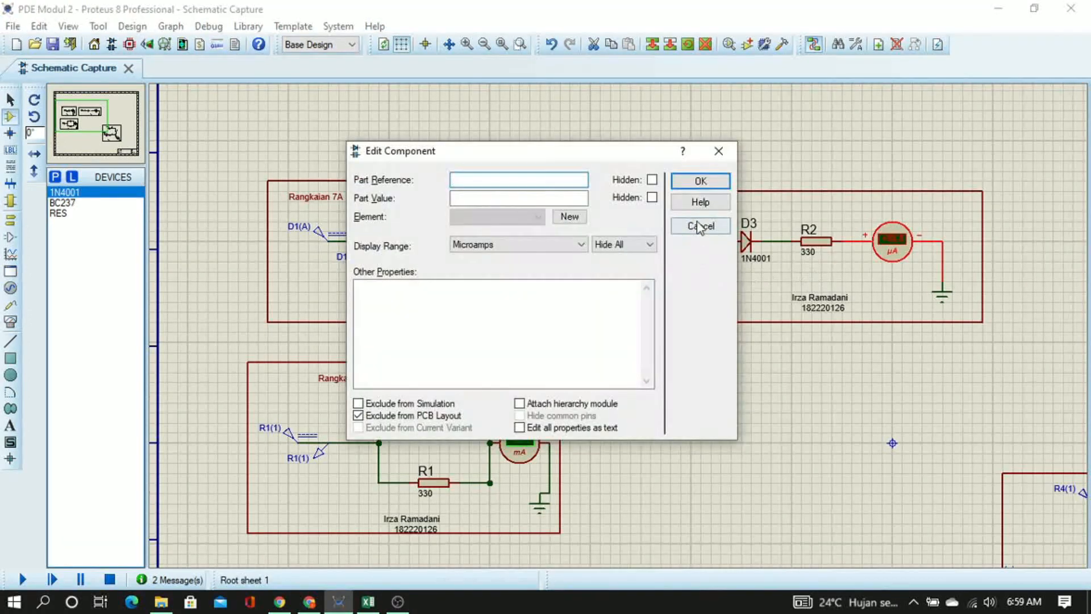
pyautogui.click(580, 244)
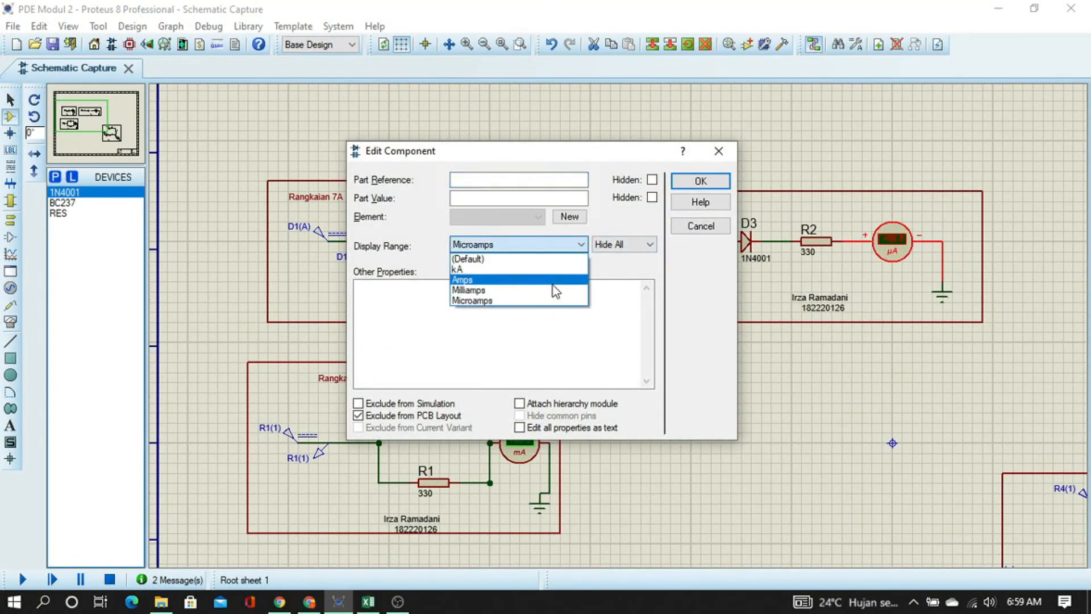
pyautogui.click(553, 282)
pyautogui.click(707, 182)
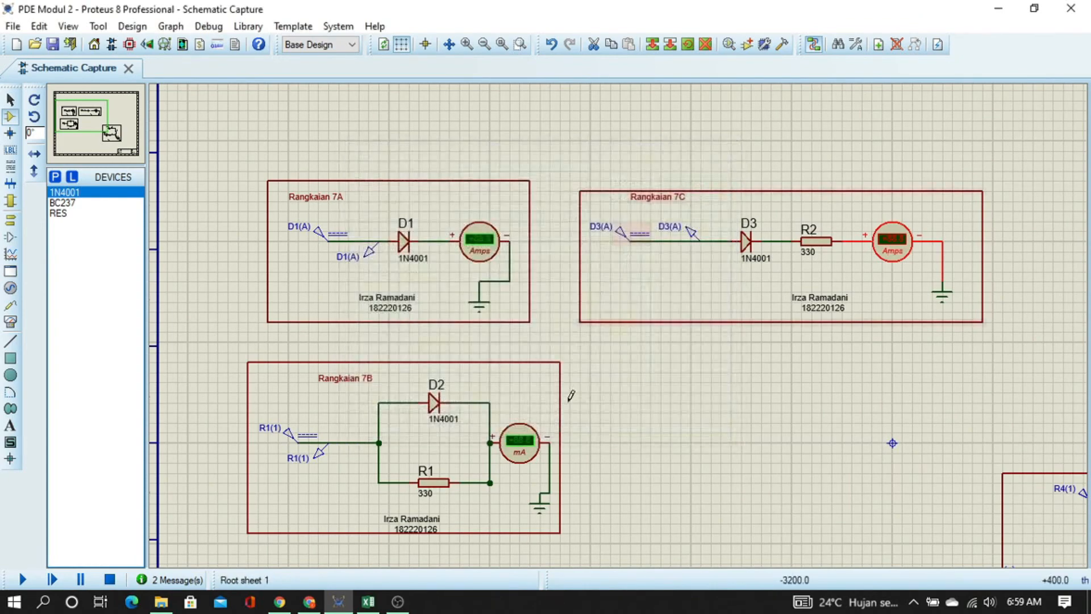
# Set the display range of circuit 7B's ammeter to Amps
pyautogui.doubleClick(518, 448)
pyautogui.click(540, 243)
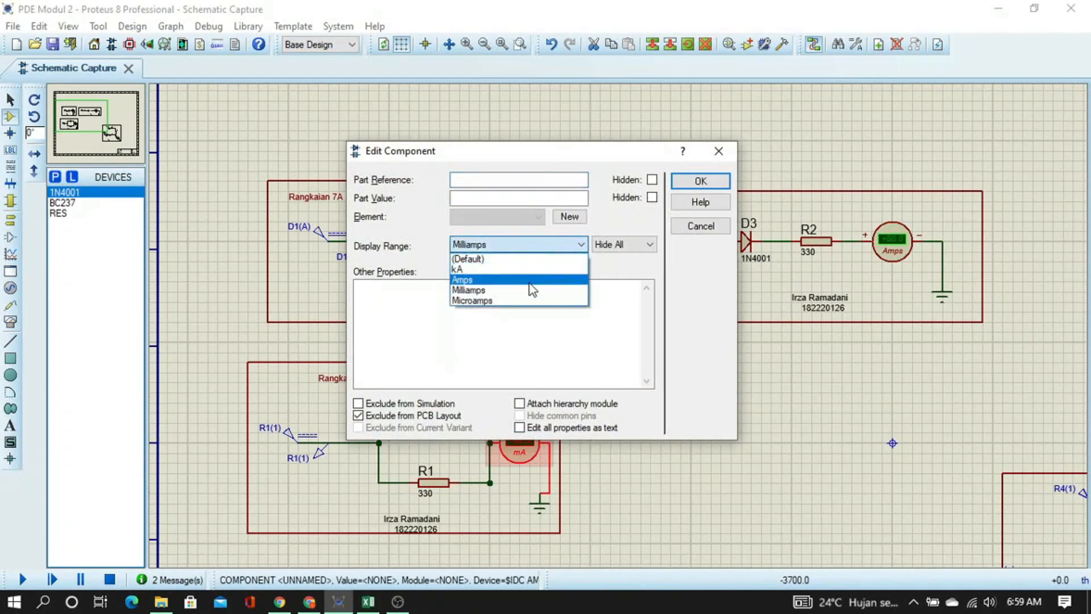
pyautogui.click(529, 280)
pyautogui.click(701, 181)
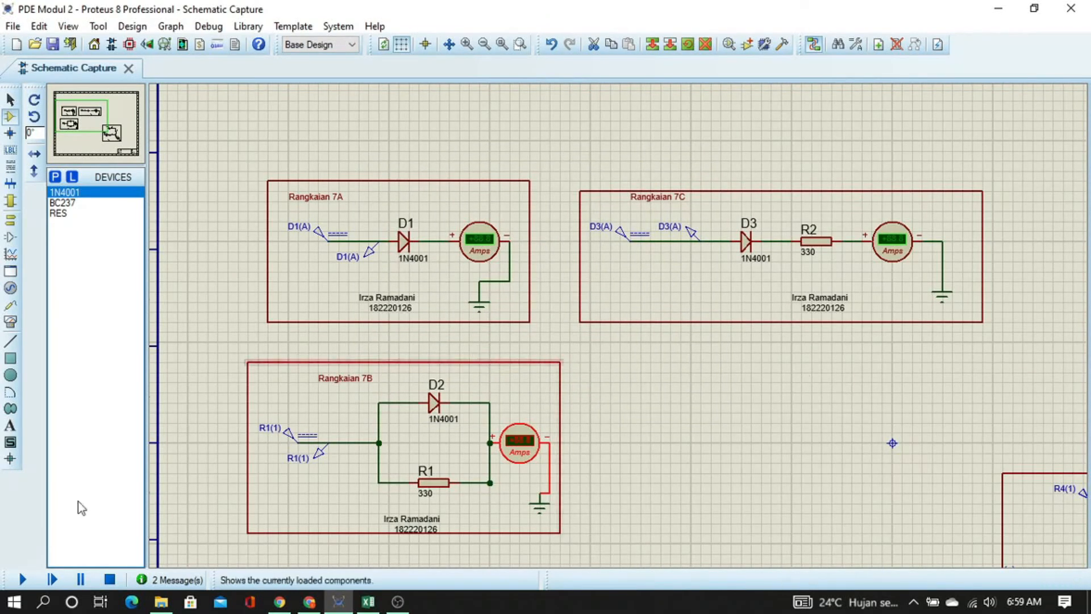
# Run the simulation briefly to check the ammeters, and set the display range of circuit 7C's ammeter to Milliamps
pyautogui.click(23, 579)
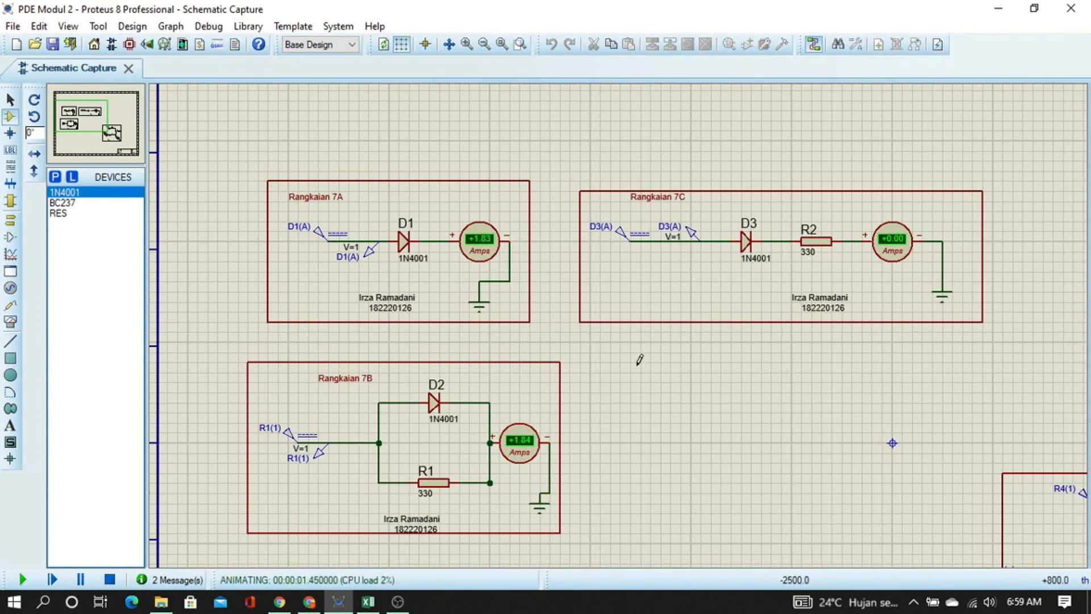
pyautogui.click(110, 579)
pyautogui.doubleClick(885, 253)
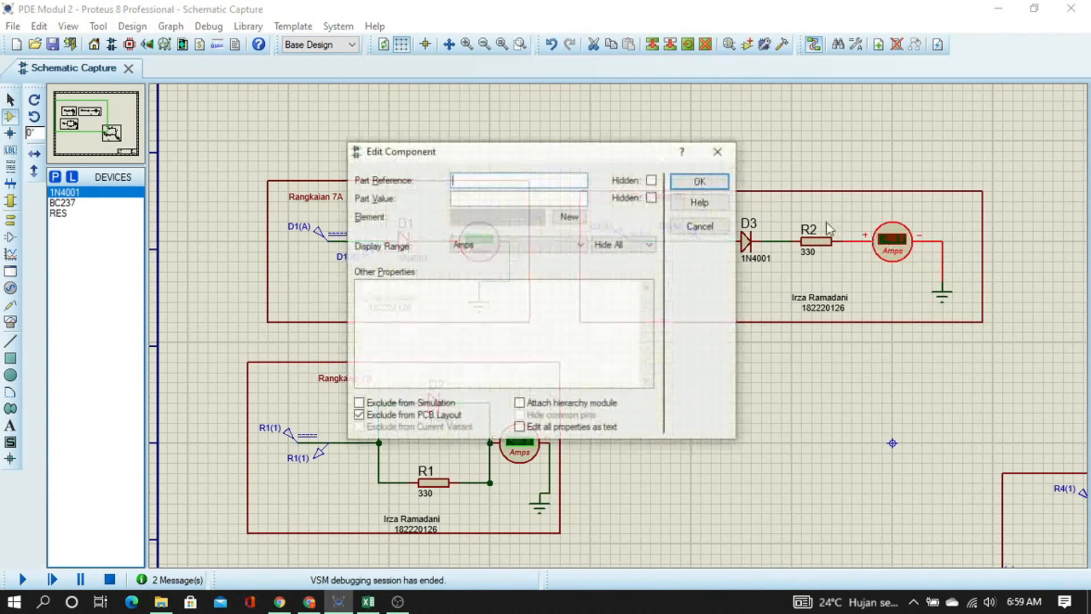
pyautogui.click(548, 247)
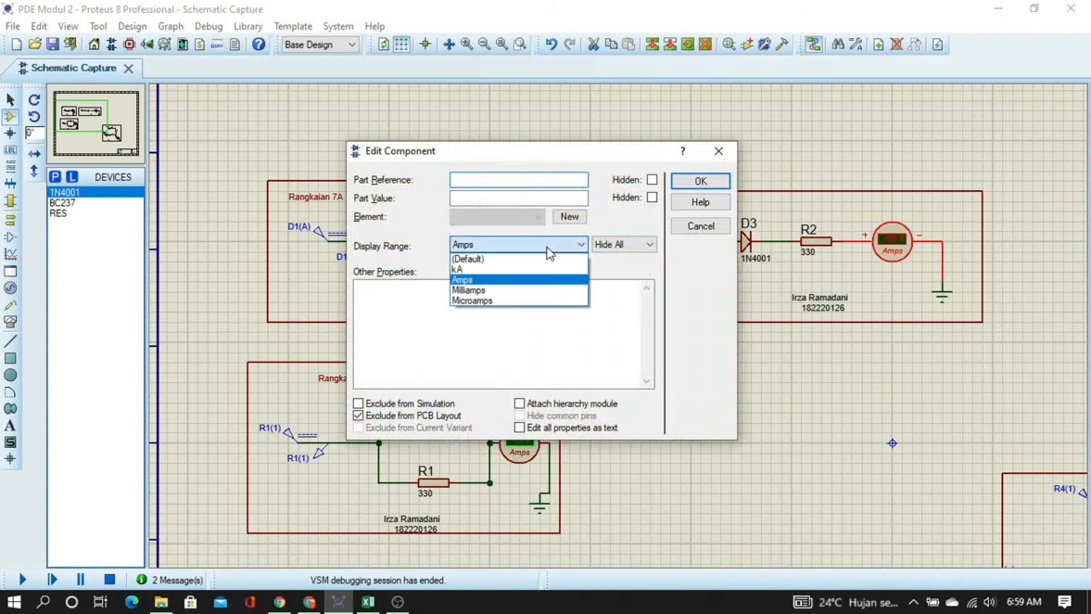
pyautogui.click(528, 293)
pyautogui.click(700, 181)
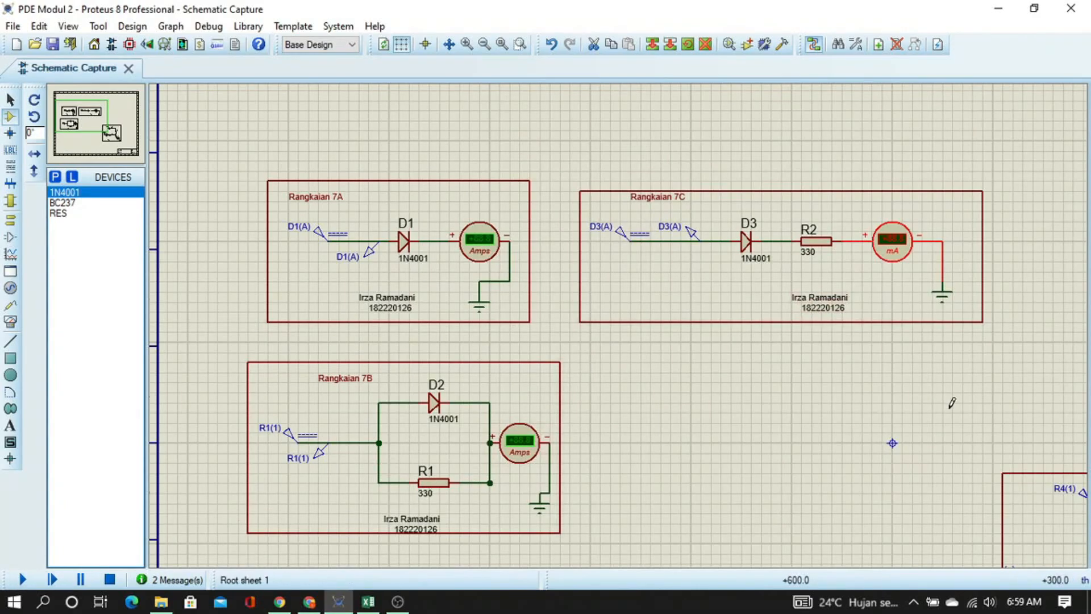
# Run the simulation, read circuit 7D's emitter ammeter, and record 0.0177 in Excel as the 7D current at 5000 mV
pyautogui.moveTo(949, 401)
pyautogui.mouseDown()
pyautogui.moveTo(887, 363)
pyautogui.moveTo(525, 204)
pyautogui.moveTo(873, 443)
pyautogui.moveTo(947, 424)
pyautogui.moveTo(944, 400)
pyautogui.mouseUp()
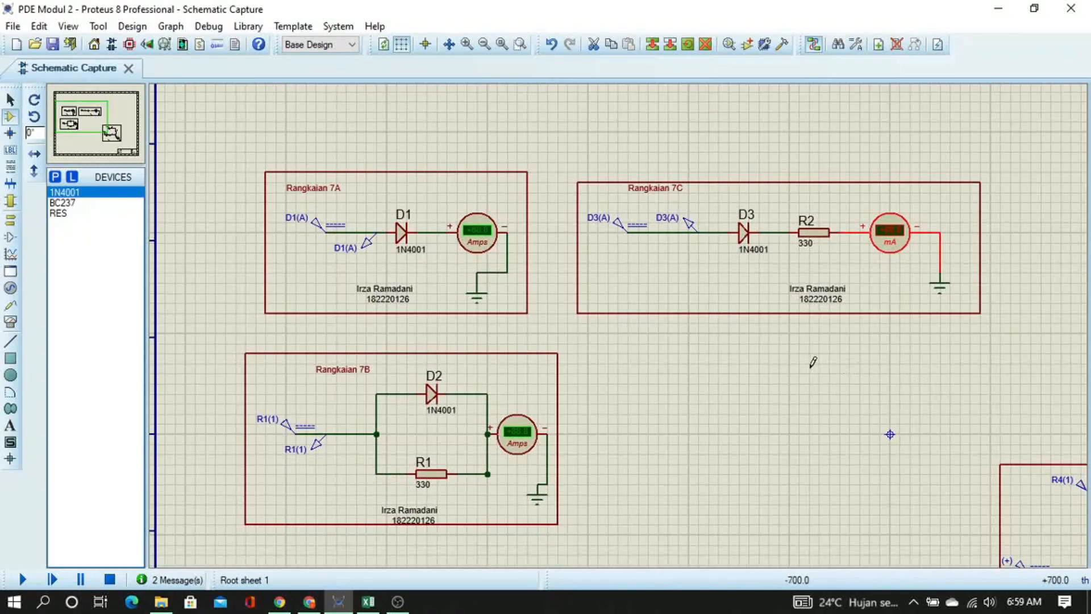
pyautogui.click(22, 580)
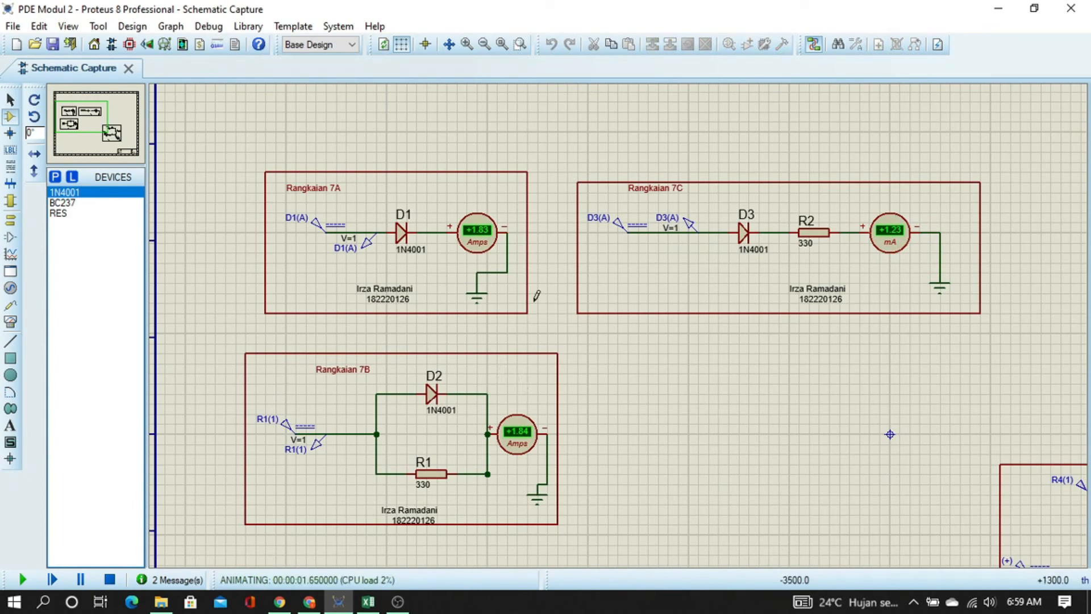
pyautogui.moveTo(723, 458); pyautogui.dragTo(295, 213)
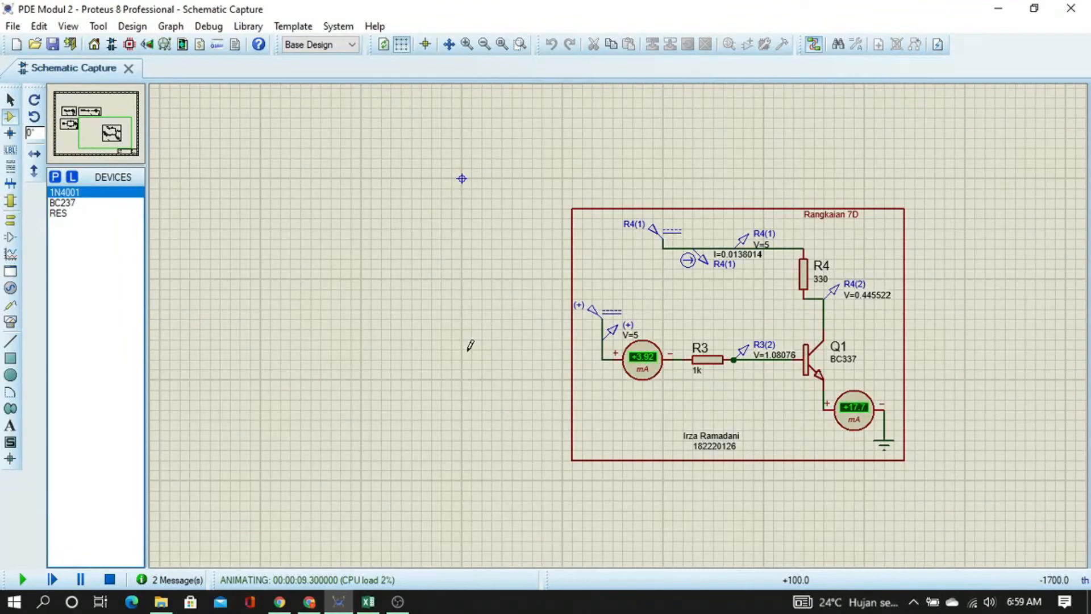
pyautogui.hotkey('alt', 'Tab')
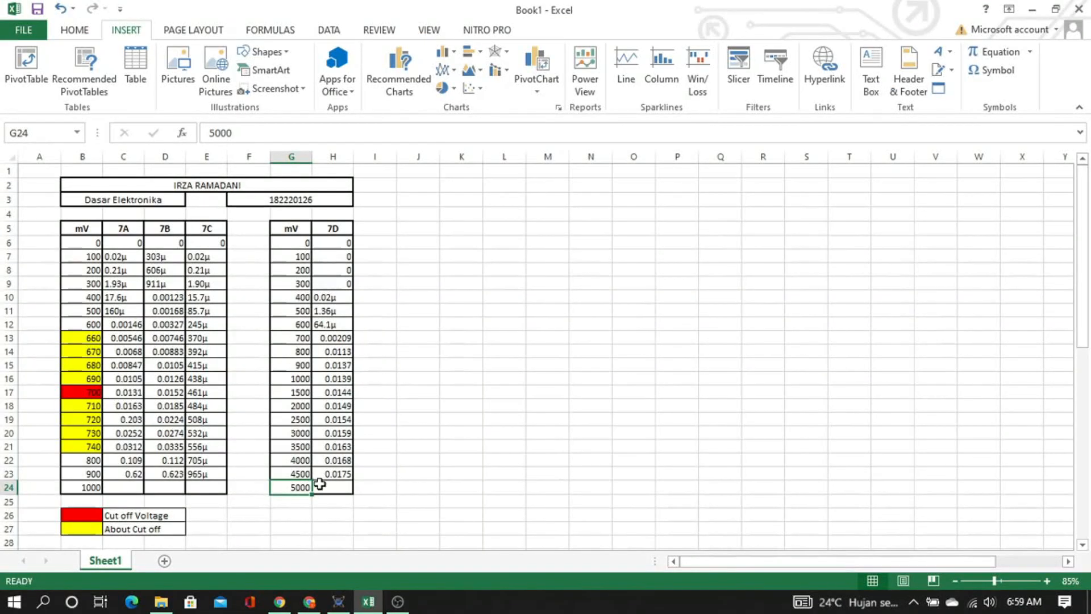
pyautogui.click(322, 487)
pyautogui.write('0.017')
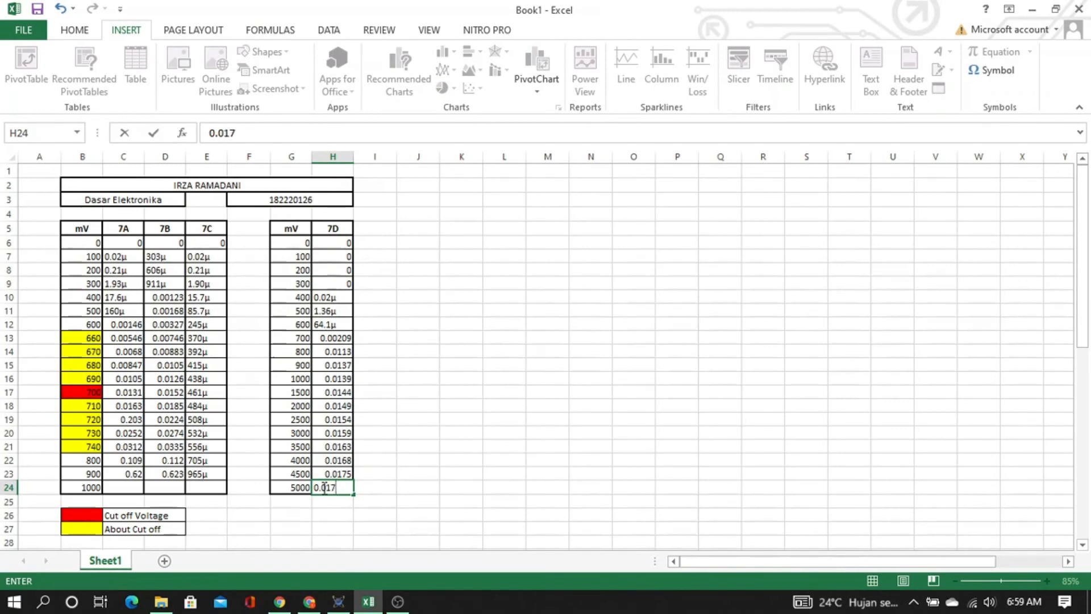
pyautogui.hotkey('alt', 'Tab')
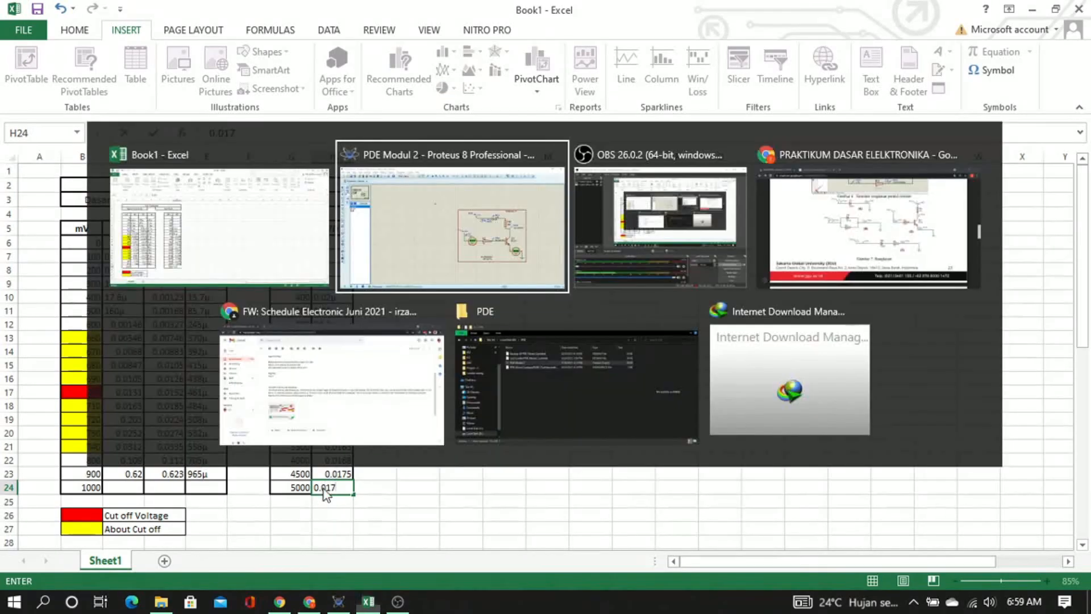
pyautogui.hotkey('alt', 'Tab')
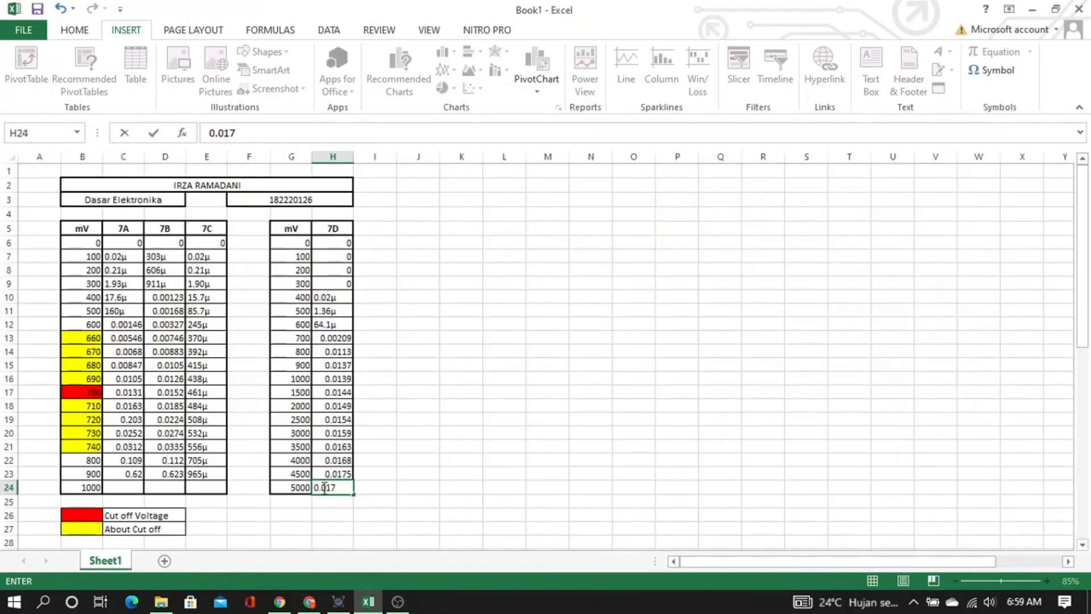
pyautogui.press('Return')
# Check circuit 7C's ammeter in Proteus and record 0.00123 in Excel as the 7C current at 1000 mV
pyautogui.click(211, 487)
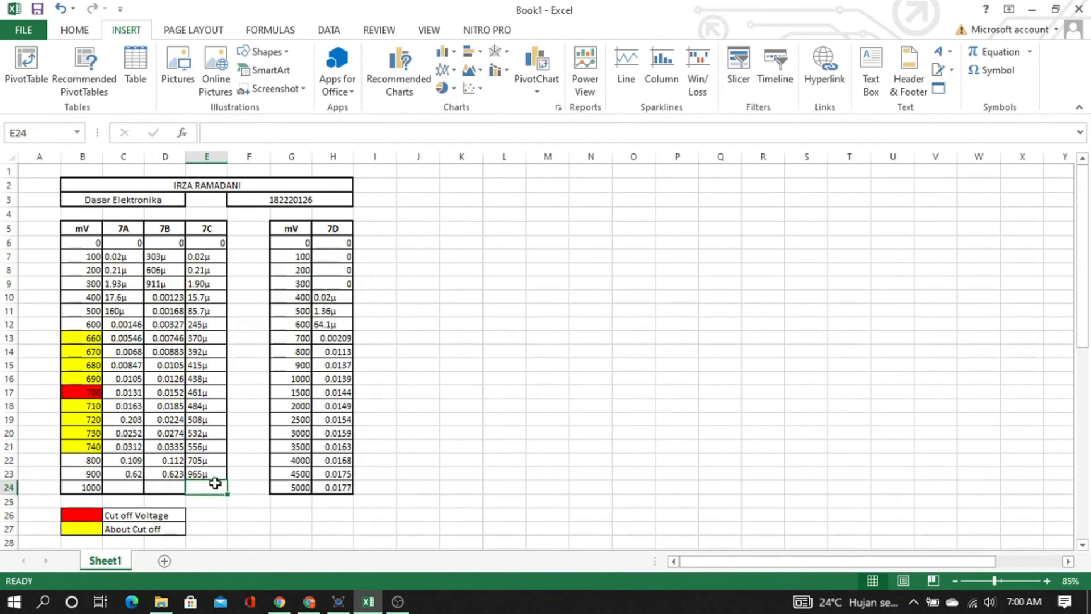
pyautogui.hotkey('alt', 'Tab')
pyautogui.middleClick(383, 340)
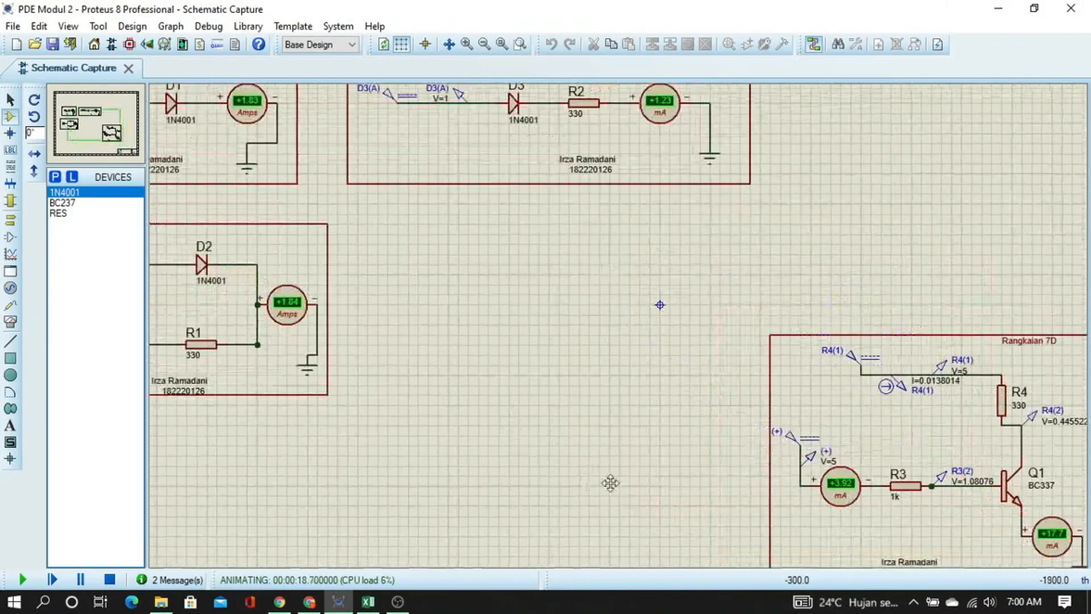
pyautogui.click(766, 558)
pyautogui.middleClick(691, 433)
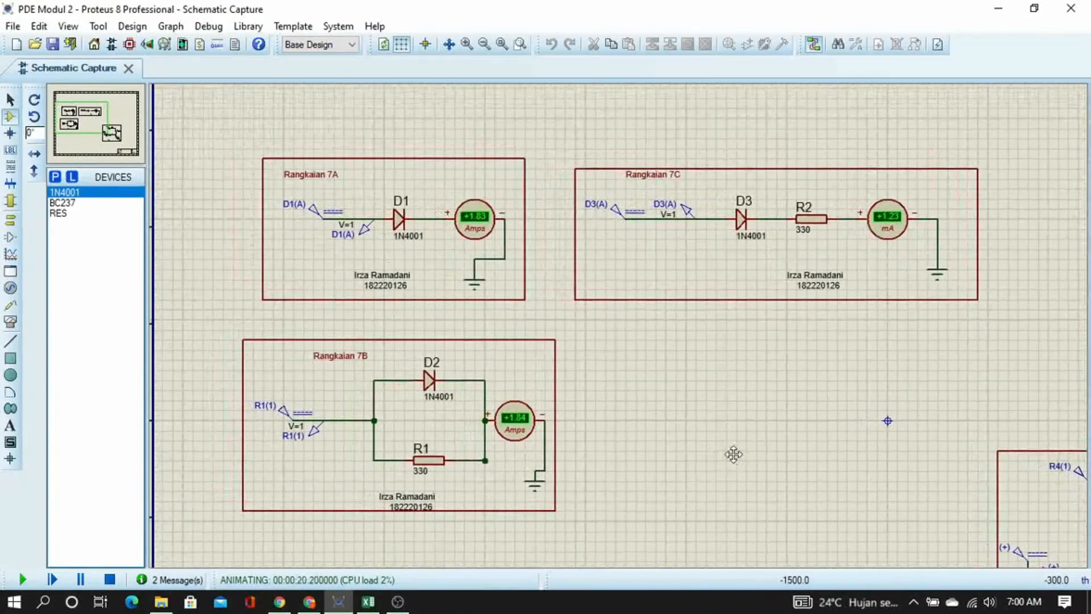
pyautogui.click(733, 455)
pyautogui.hotkey('alt', 'Tab')
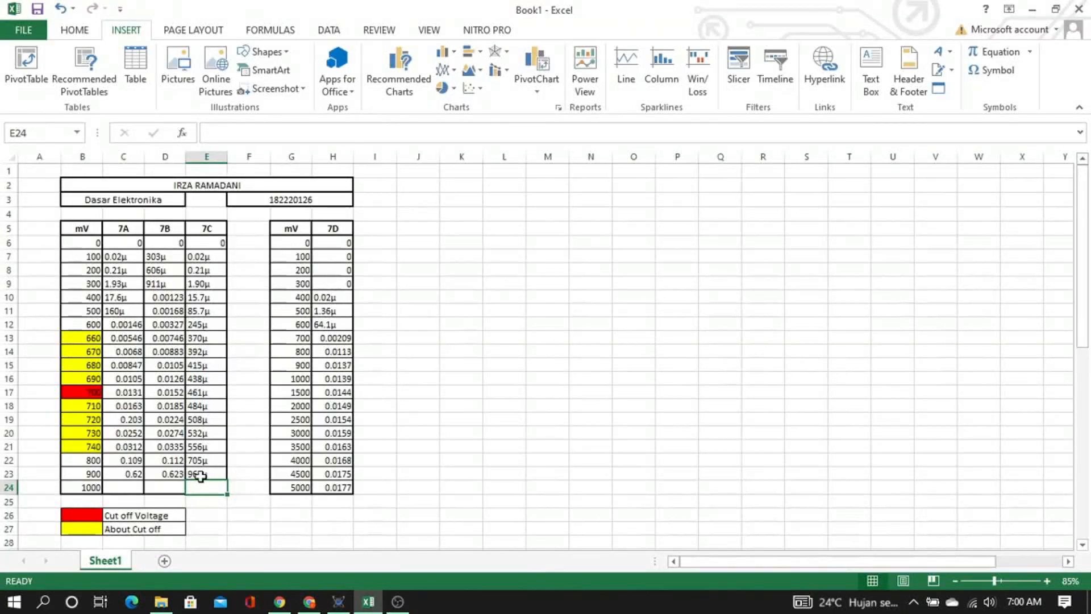
pyautogui.write('0.')
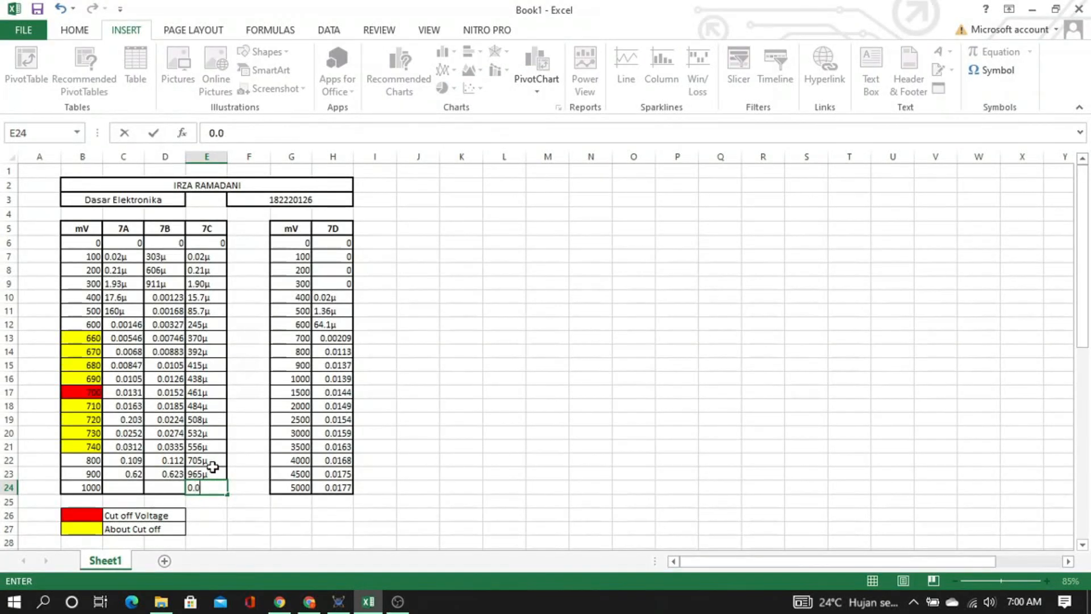
pyautogui.write('00123')
pyautogui.press('Return')
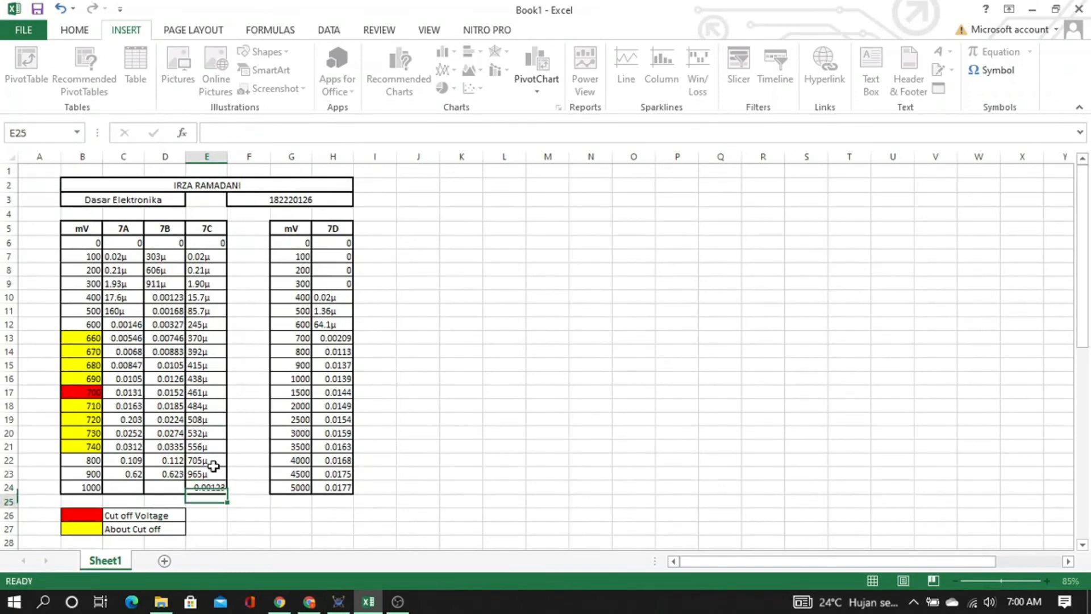
# Check circuit 7B's ammeter in Proteus and record 1.84 in Excel as the 7B current at 1000 mV
pyautogui.press('Left')
pyautogui.press('Up')
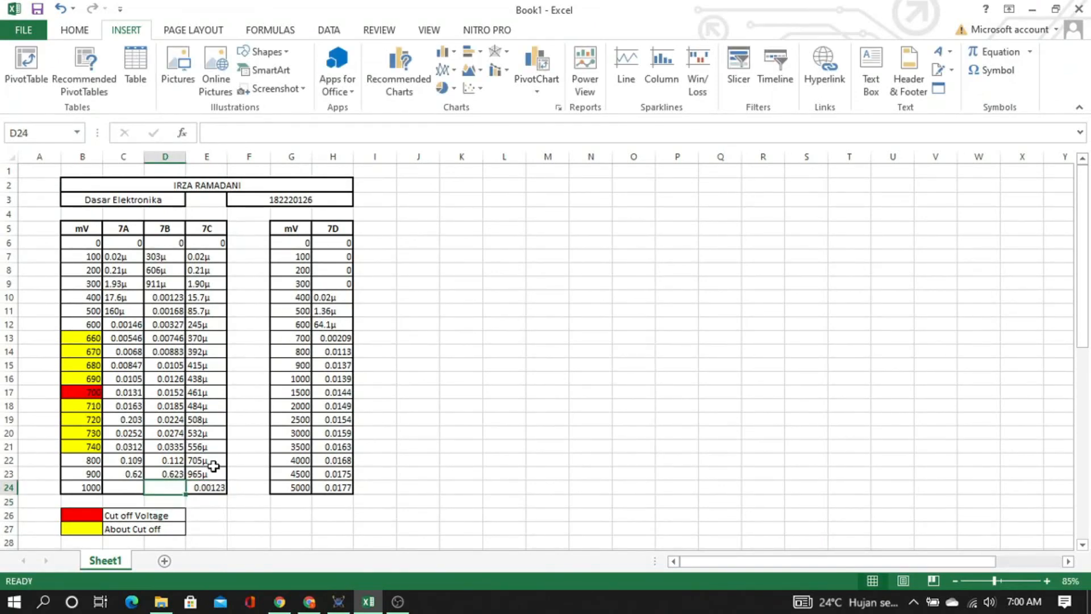
pyautogui.hotkey('alt', 'Tab')
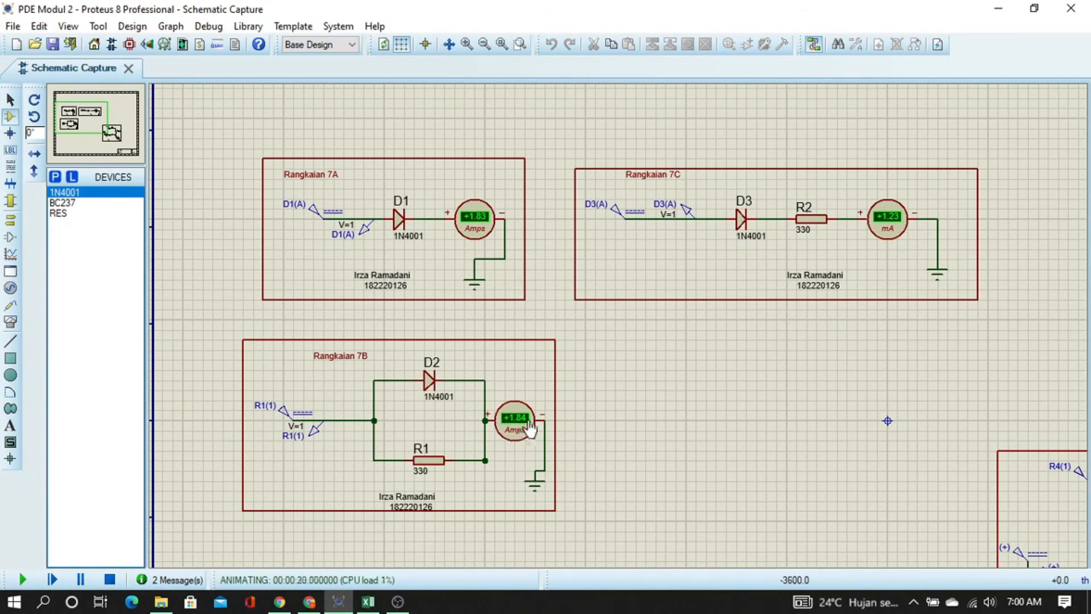
pyautogui.hotkey('alt', 'Tab')
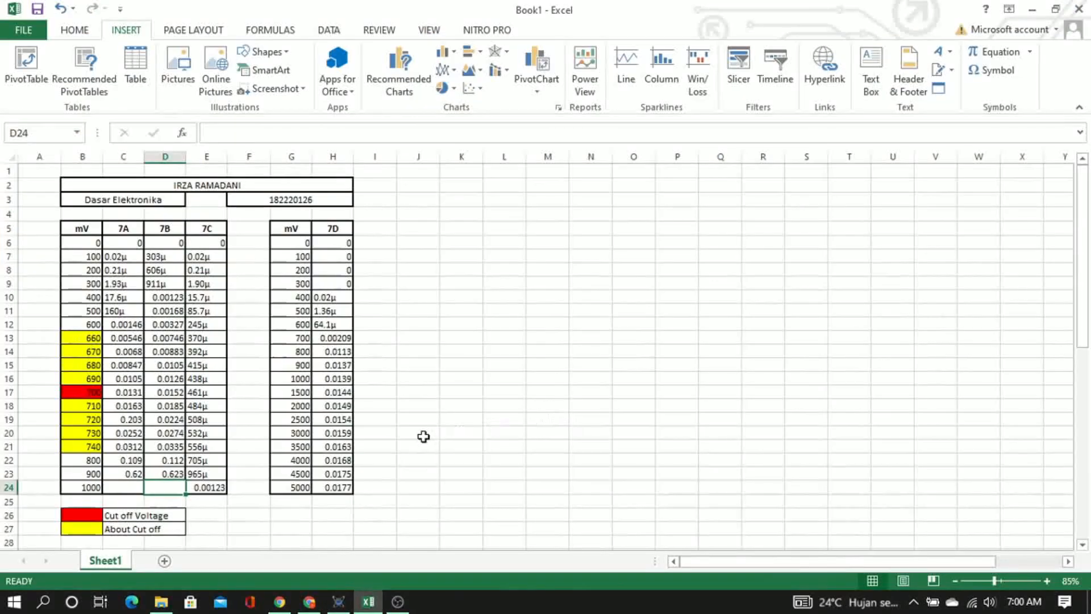
pyautogui.write('1')
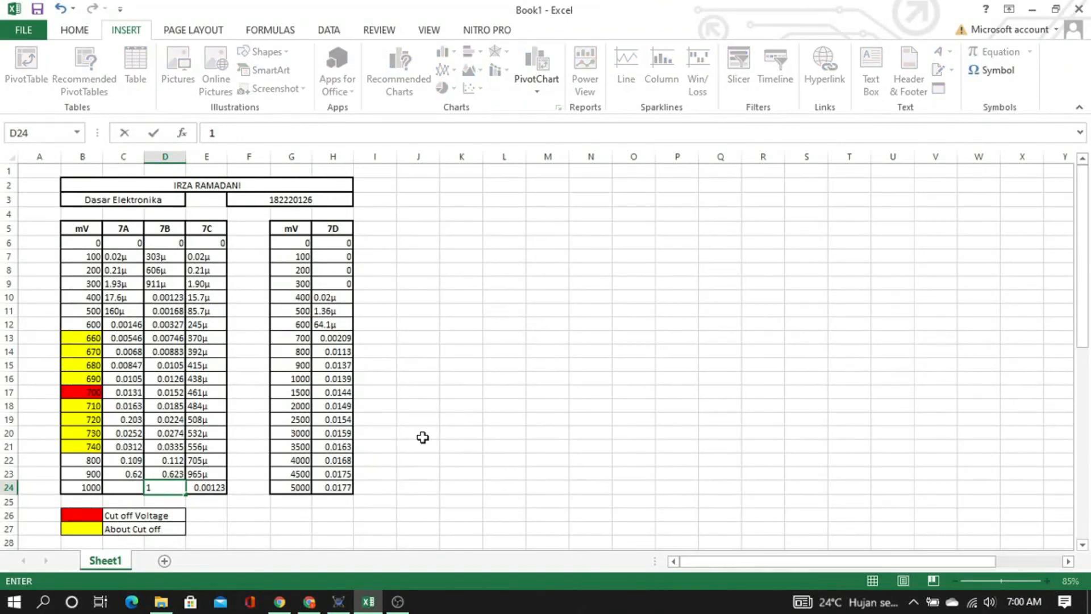
pyautogui.write('.84')
pyautogui.press('Return')
# Check circuit 7A's ammeter in Proteus and record 1.83 in Excel as the 7A current at 1000 mV
pyautogui.press('Left')
pyautogui.press('Up')
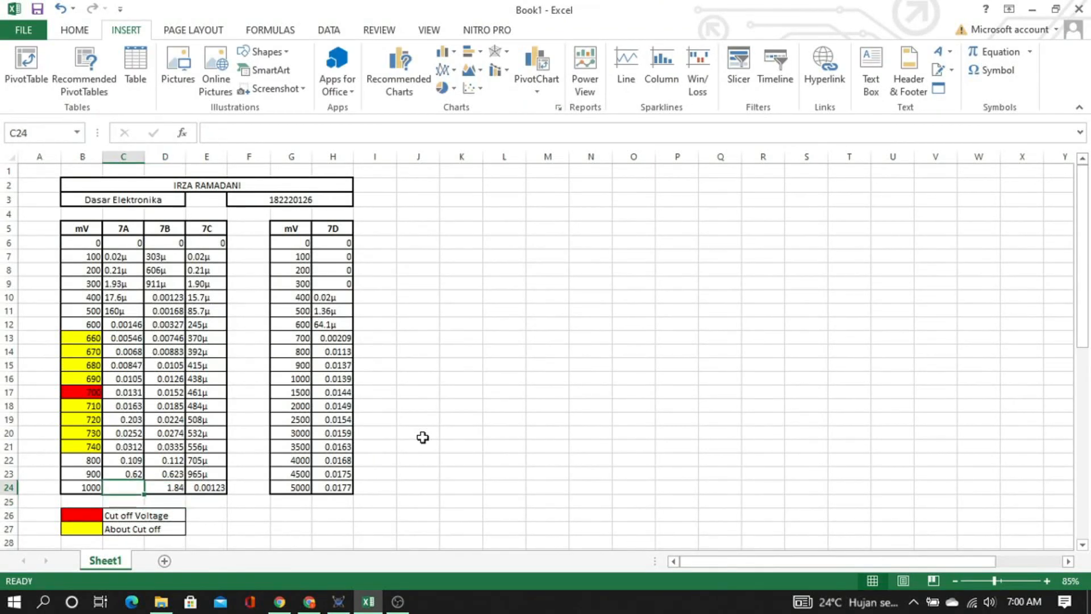
pyautogui.hotkey('alt', 'Tab')
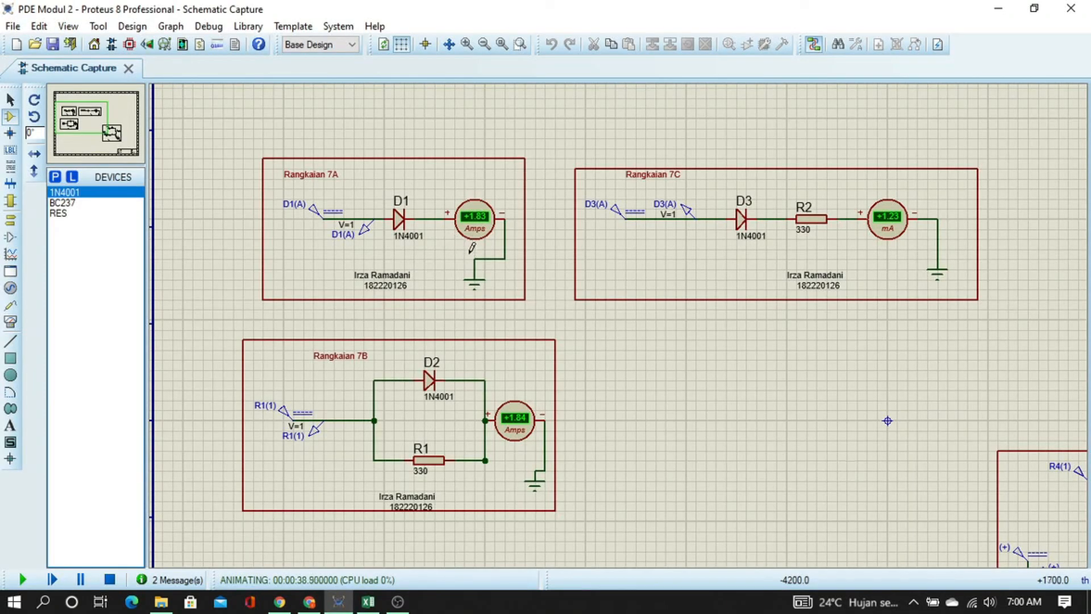
pyautogui.hotkey('alt', 'Tab')
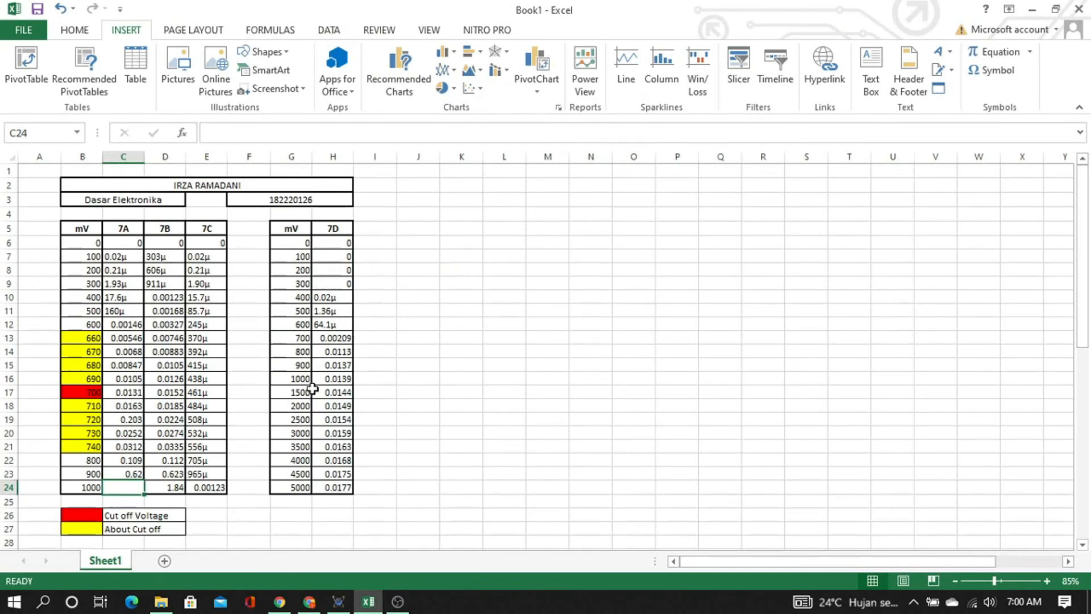
pyautogui.write('1.83')
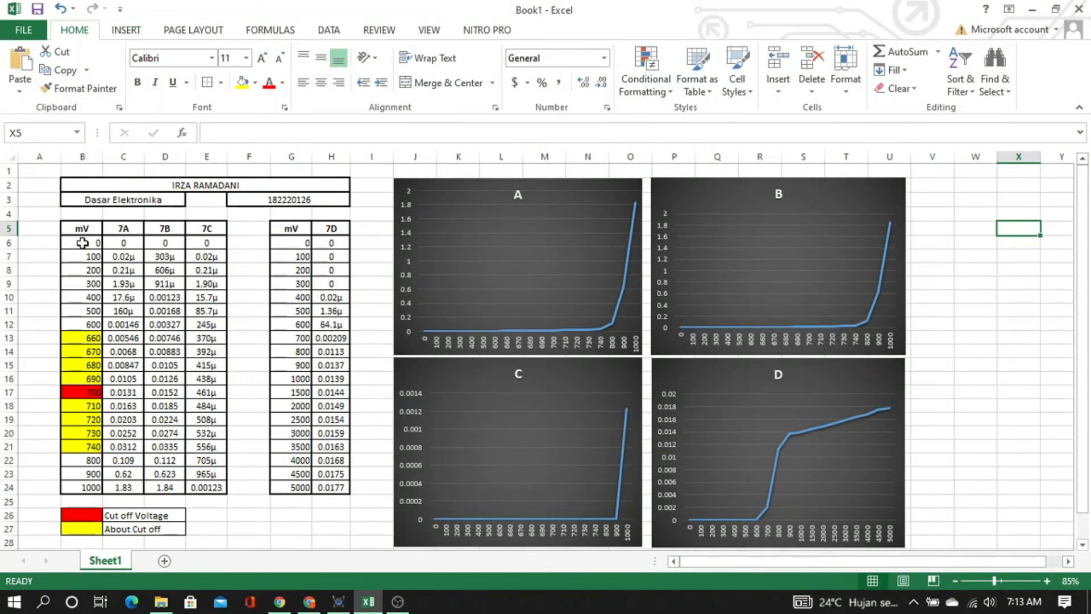
# Switch to Proteus, review the running circuits 7A to 7D, and stop the simulation
pyautogui.hotkey('alt', 'Tab')
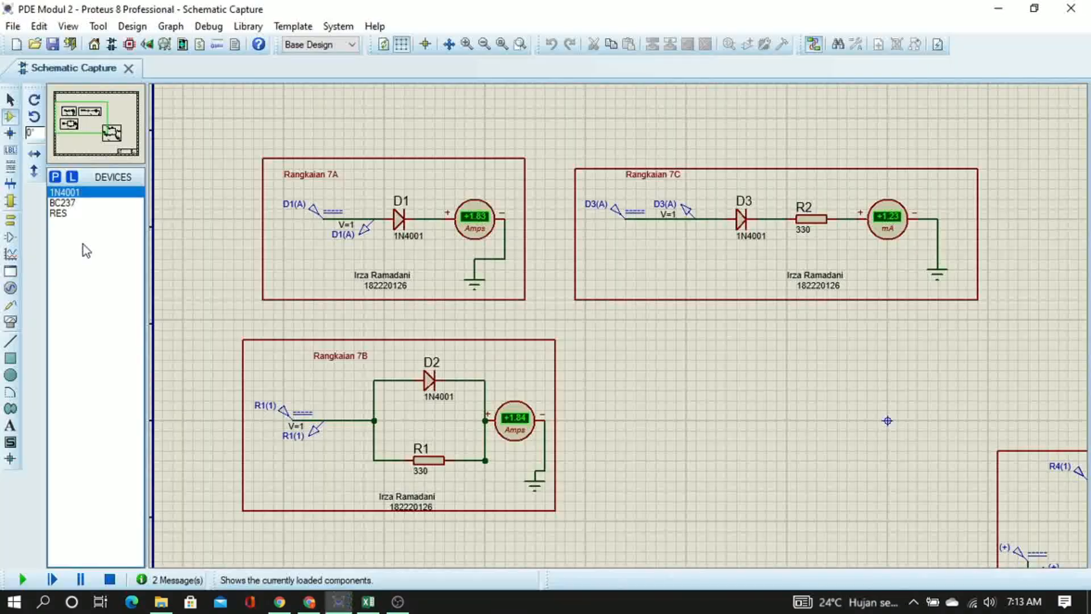
pyautogui.middleClick(893, 482)
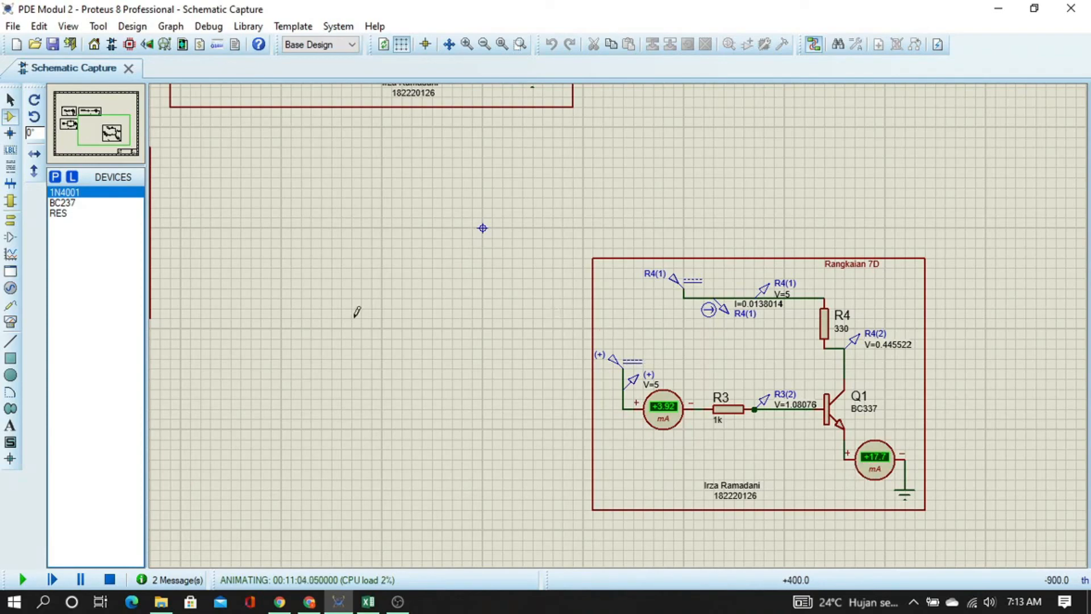
pyautogui.middleClick(274, 283)
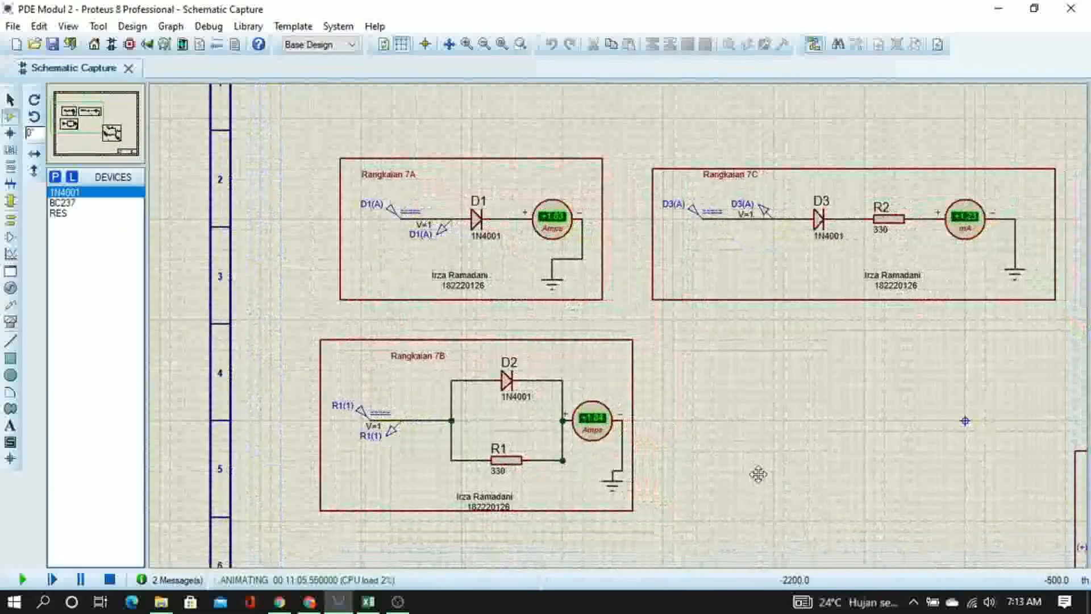
pyautogui.click(758, 473)
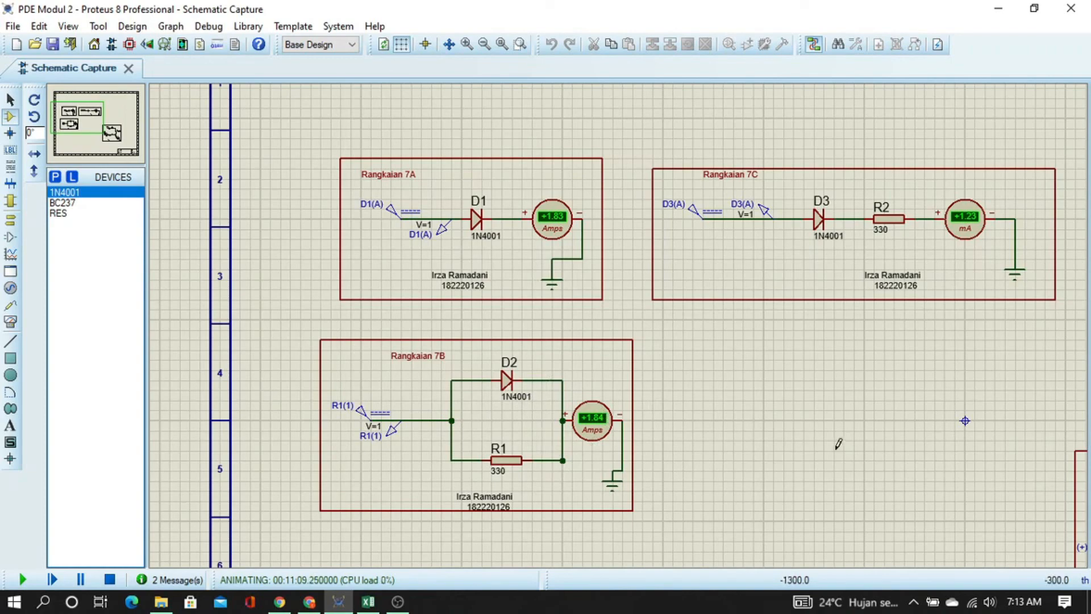
pyautogui.click(109, 579)
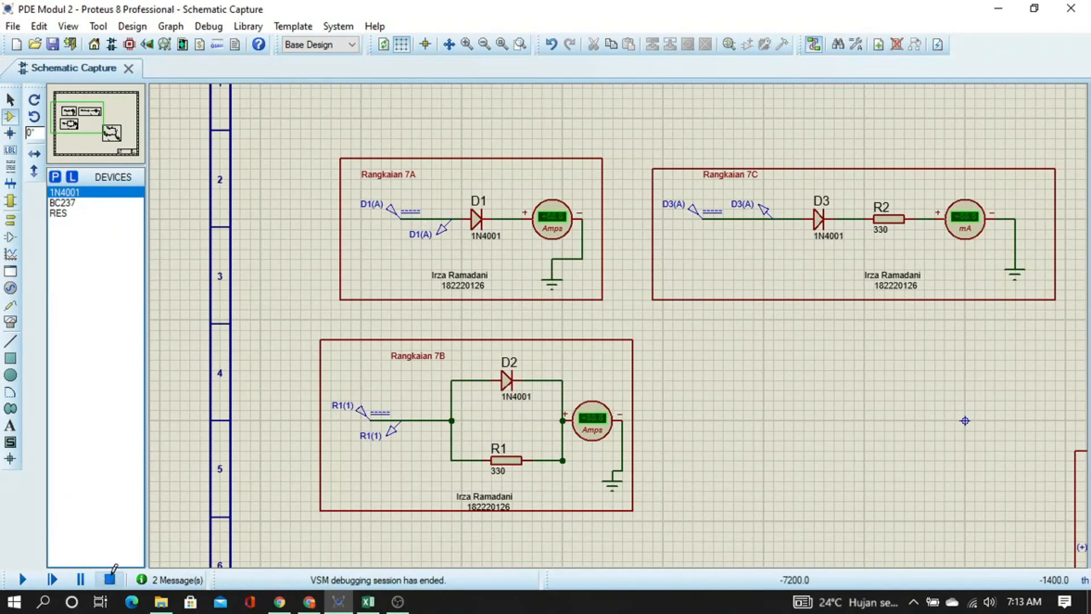
# Switch to Excel and examine the completed current table for 7A to 7D alongside line charts A to D
pyautogui.click(369, 602)
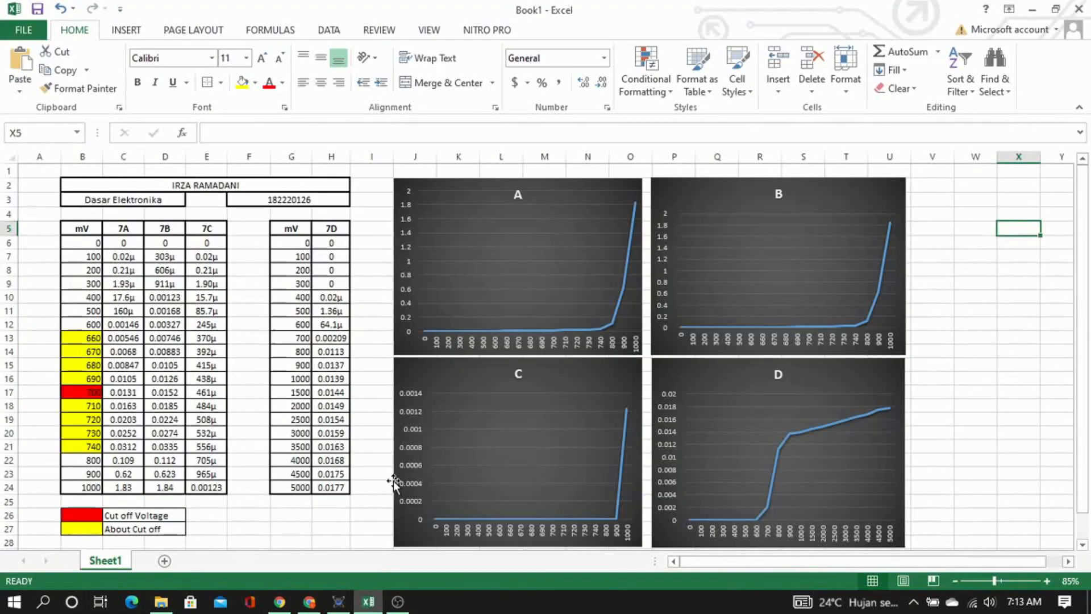
pyautogui.moveTo(110, 242); pyautogui.dragTo(224, 489)
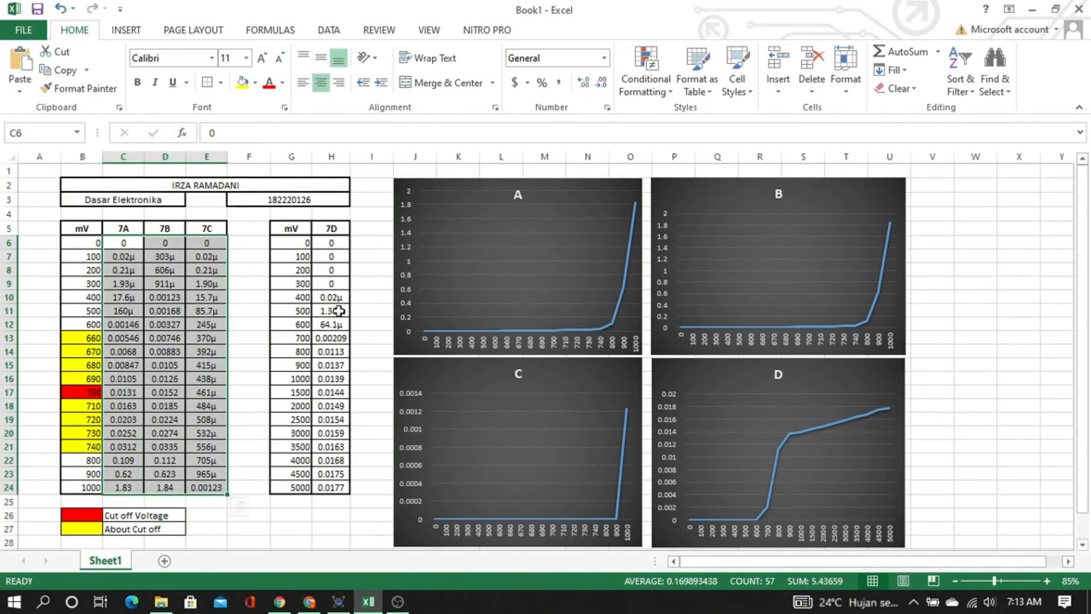
pyautogui.click(450, 242)
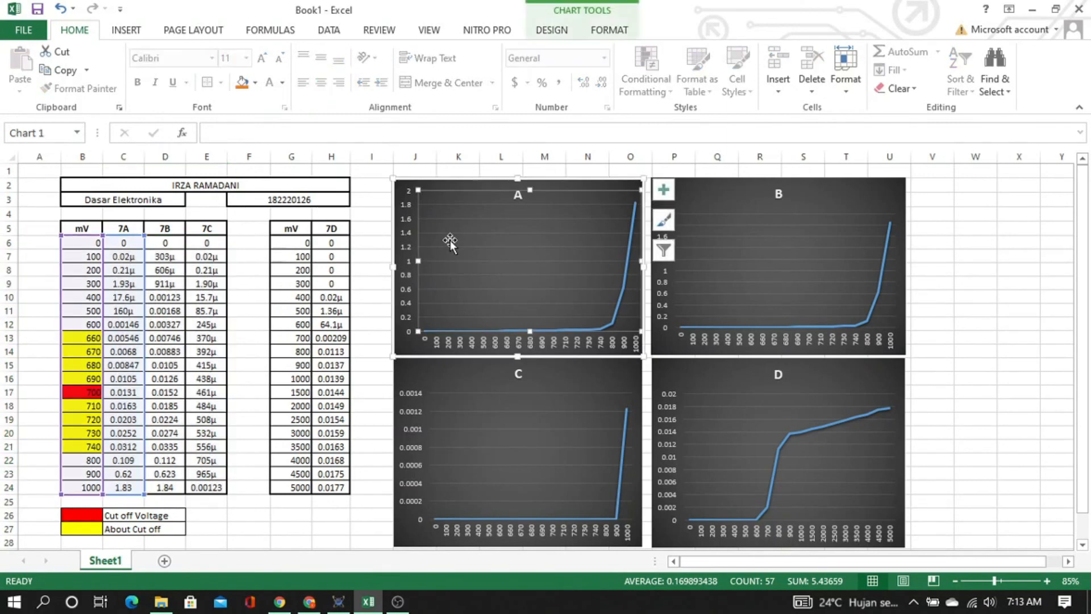
pyautogui.click(376, 267)
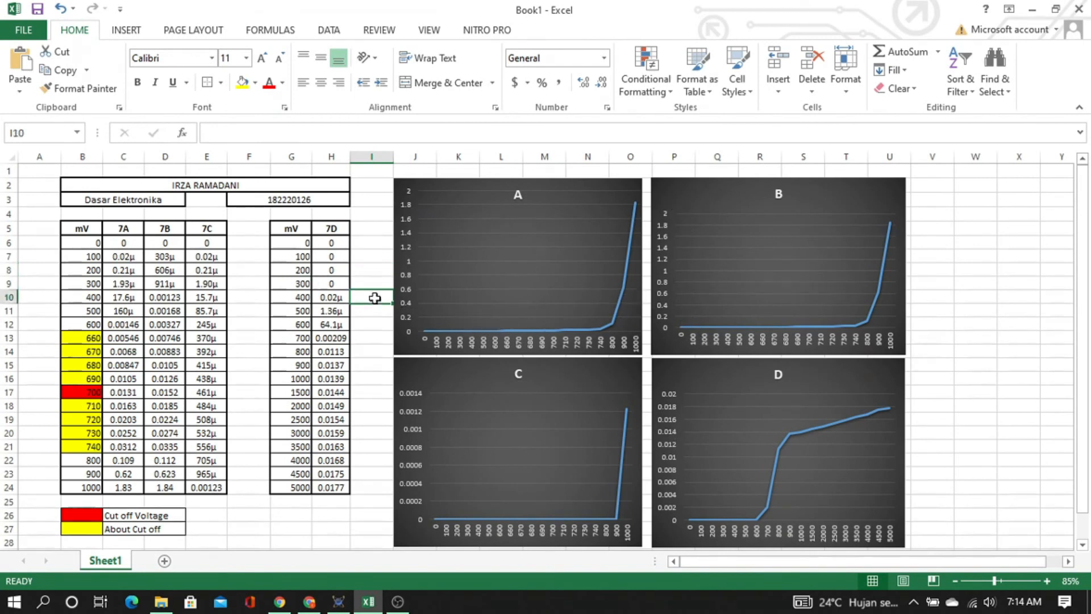
pyautogui.click(973, 295)
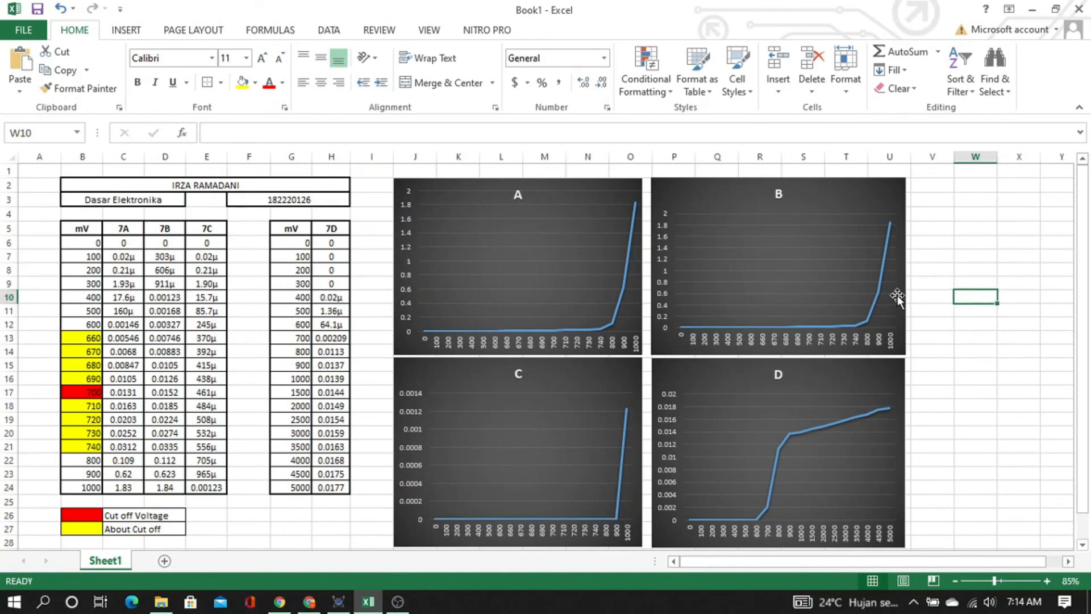